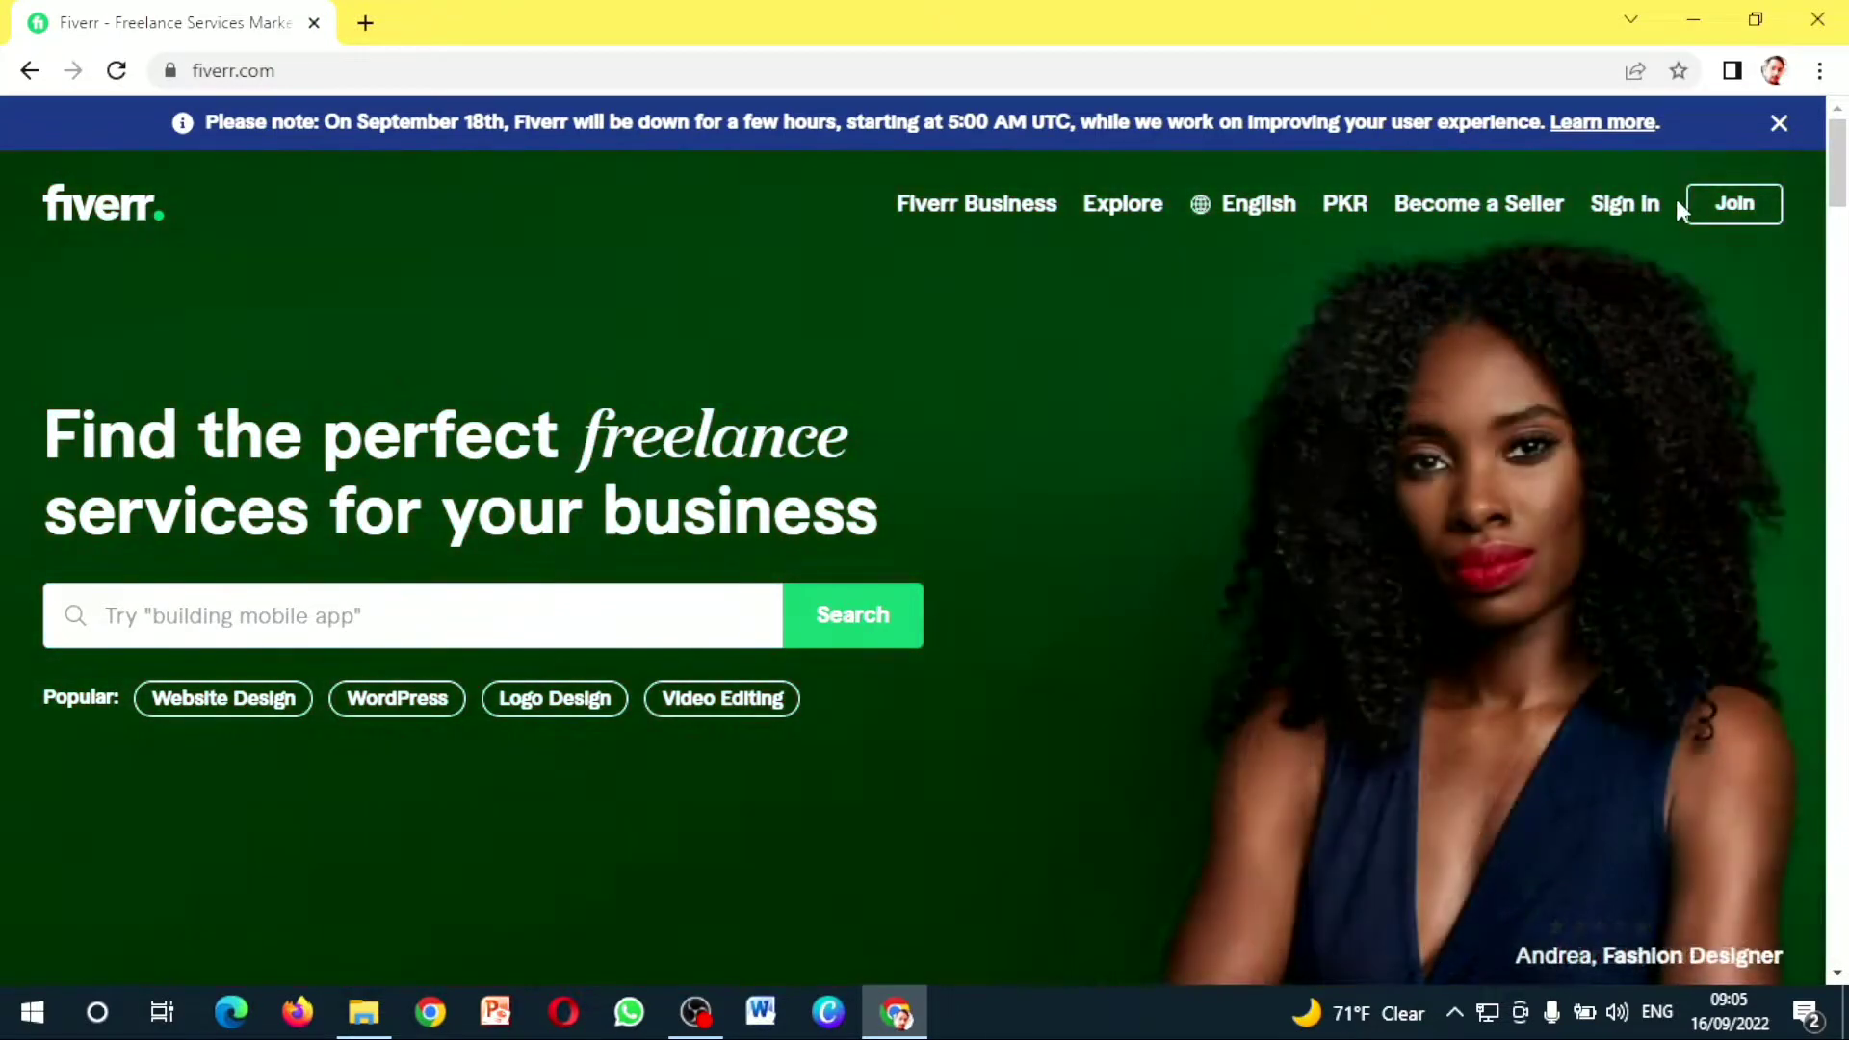
Start joining Fiverr by continuing with Google and choosing the listed Google account
{"action": "left_click", "coordinate": [1746, 220]}
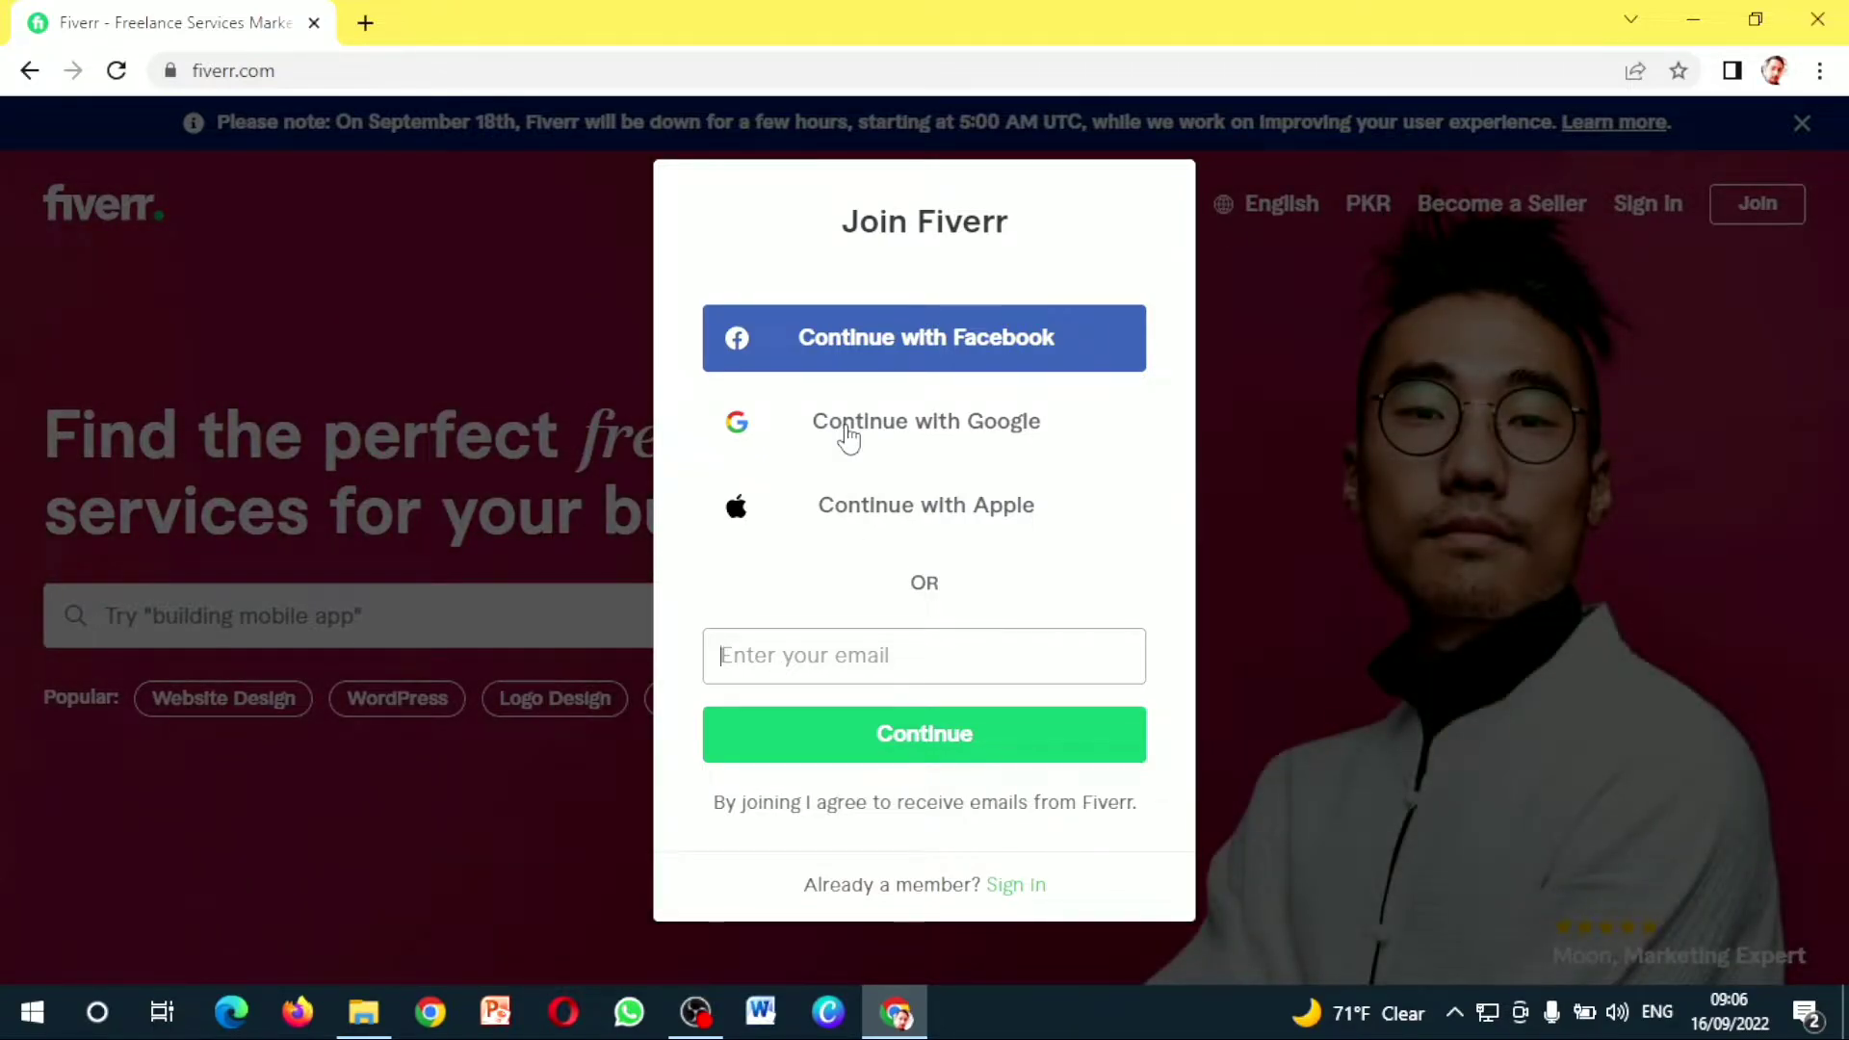
{"action": "left_click", "coordinate": [992, 443]}
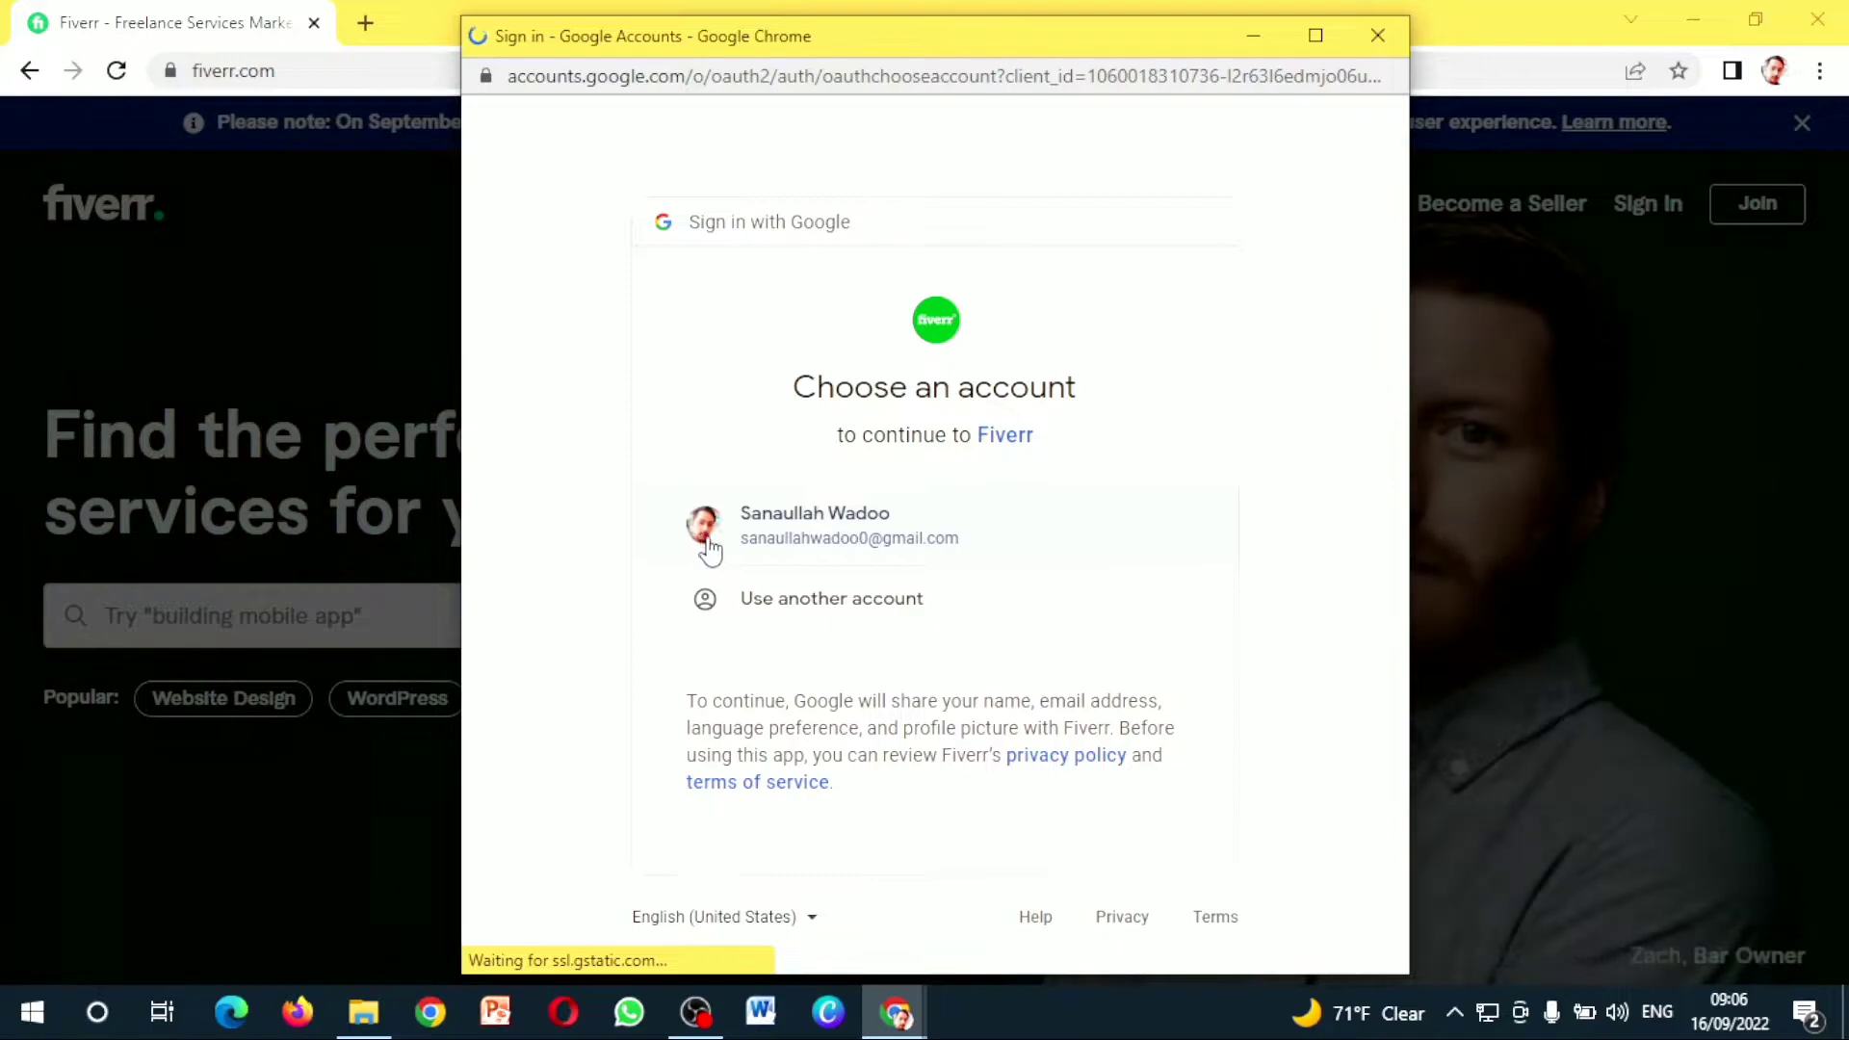
{"action": "left_click", "coordinate": [901, 545]}
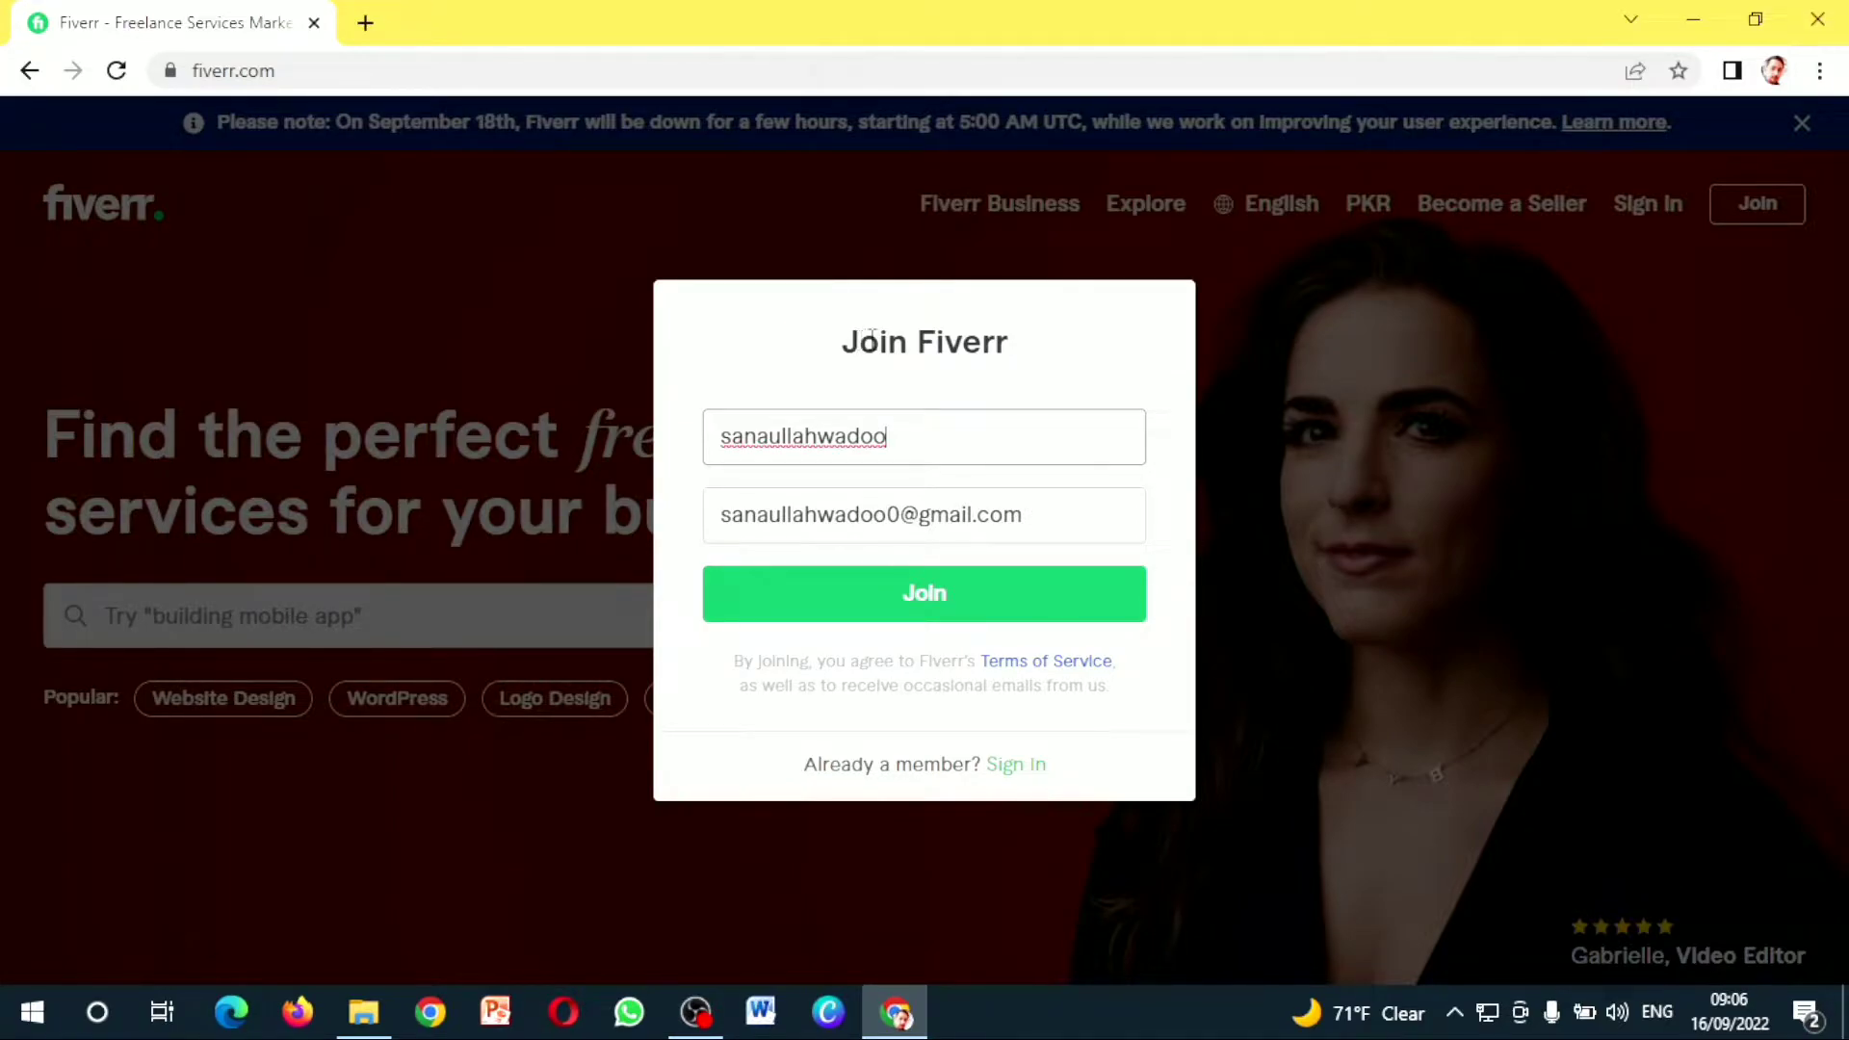
Change the suggested username to the account holder's first name followed by 322, keep the e-mail, and join Fiverr
{"action": "left_click_drag", "start_coordinate": [981, 342], "coordinate": [706, 464]}
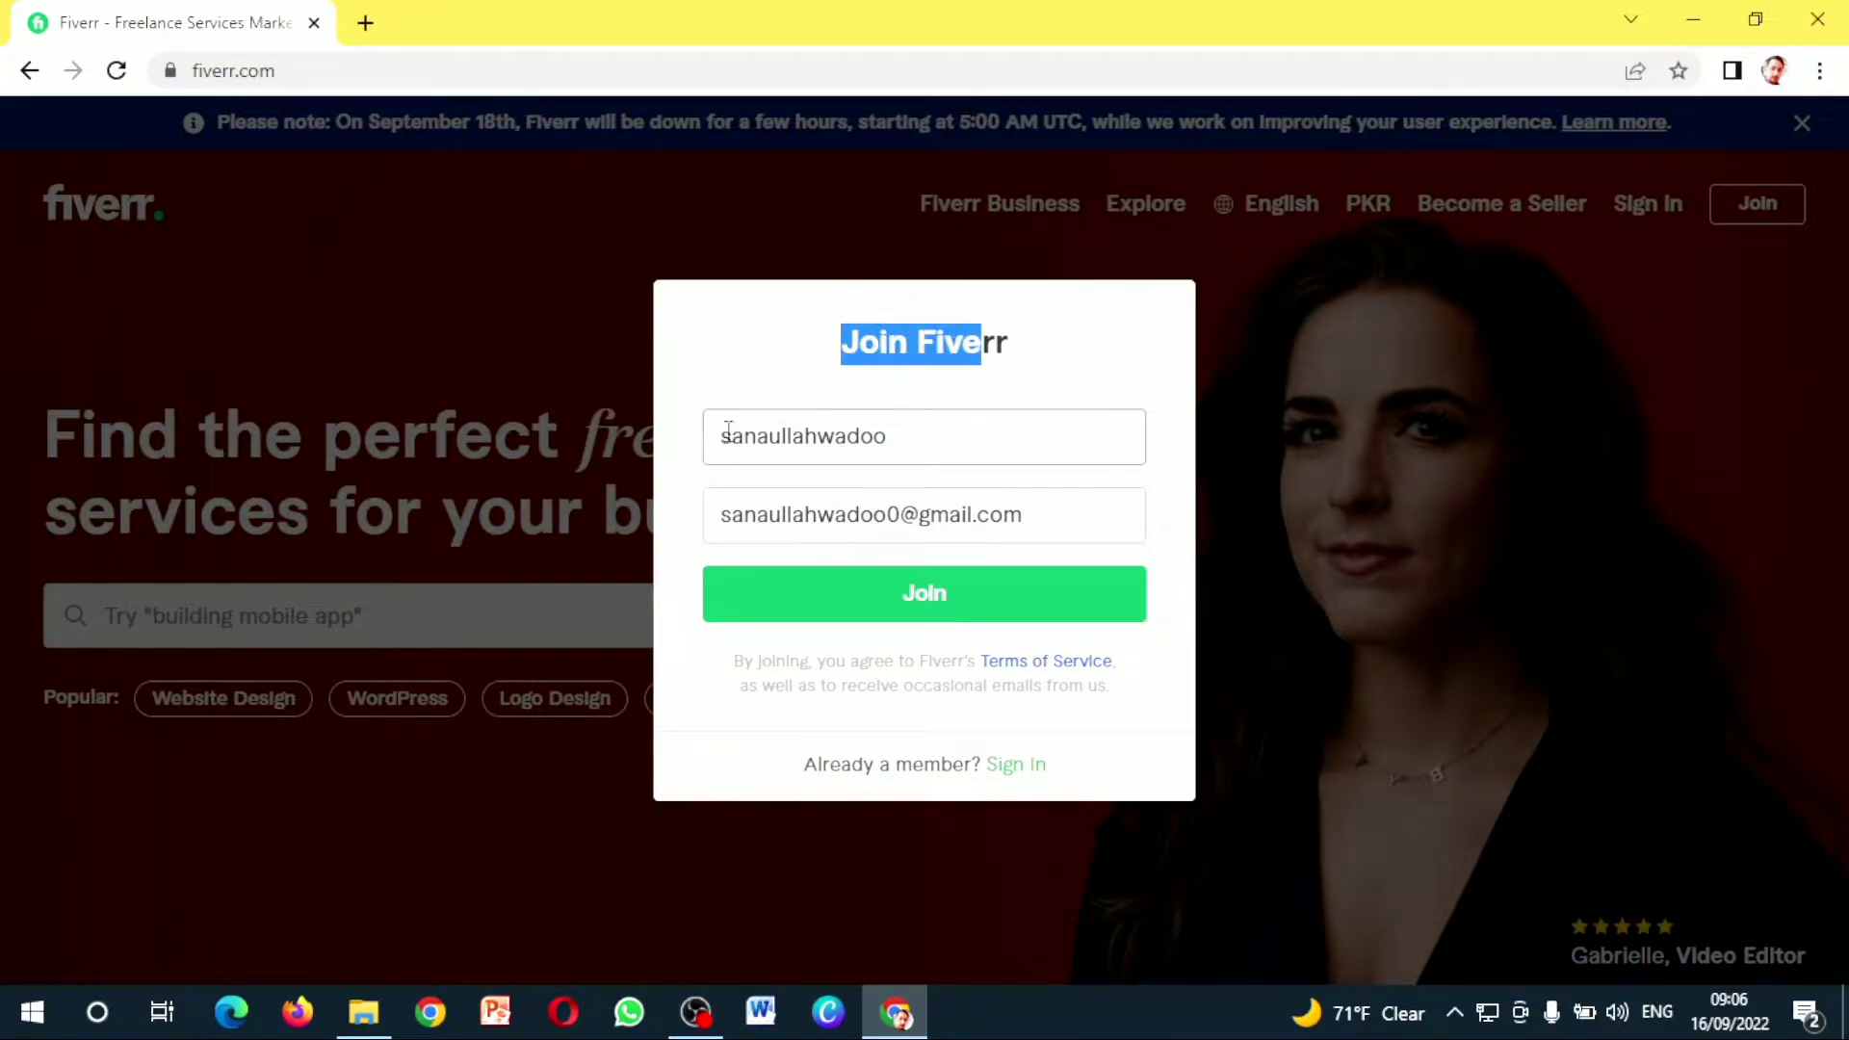
{"action": "left_click_drag", "start_coordinate": [1016, 518], "coordinate": [758, 527]}
{"action": "left_click", "coordinate": [926, 435]}
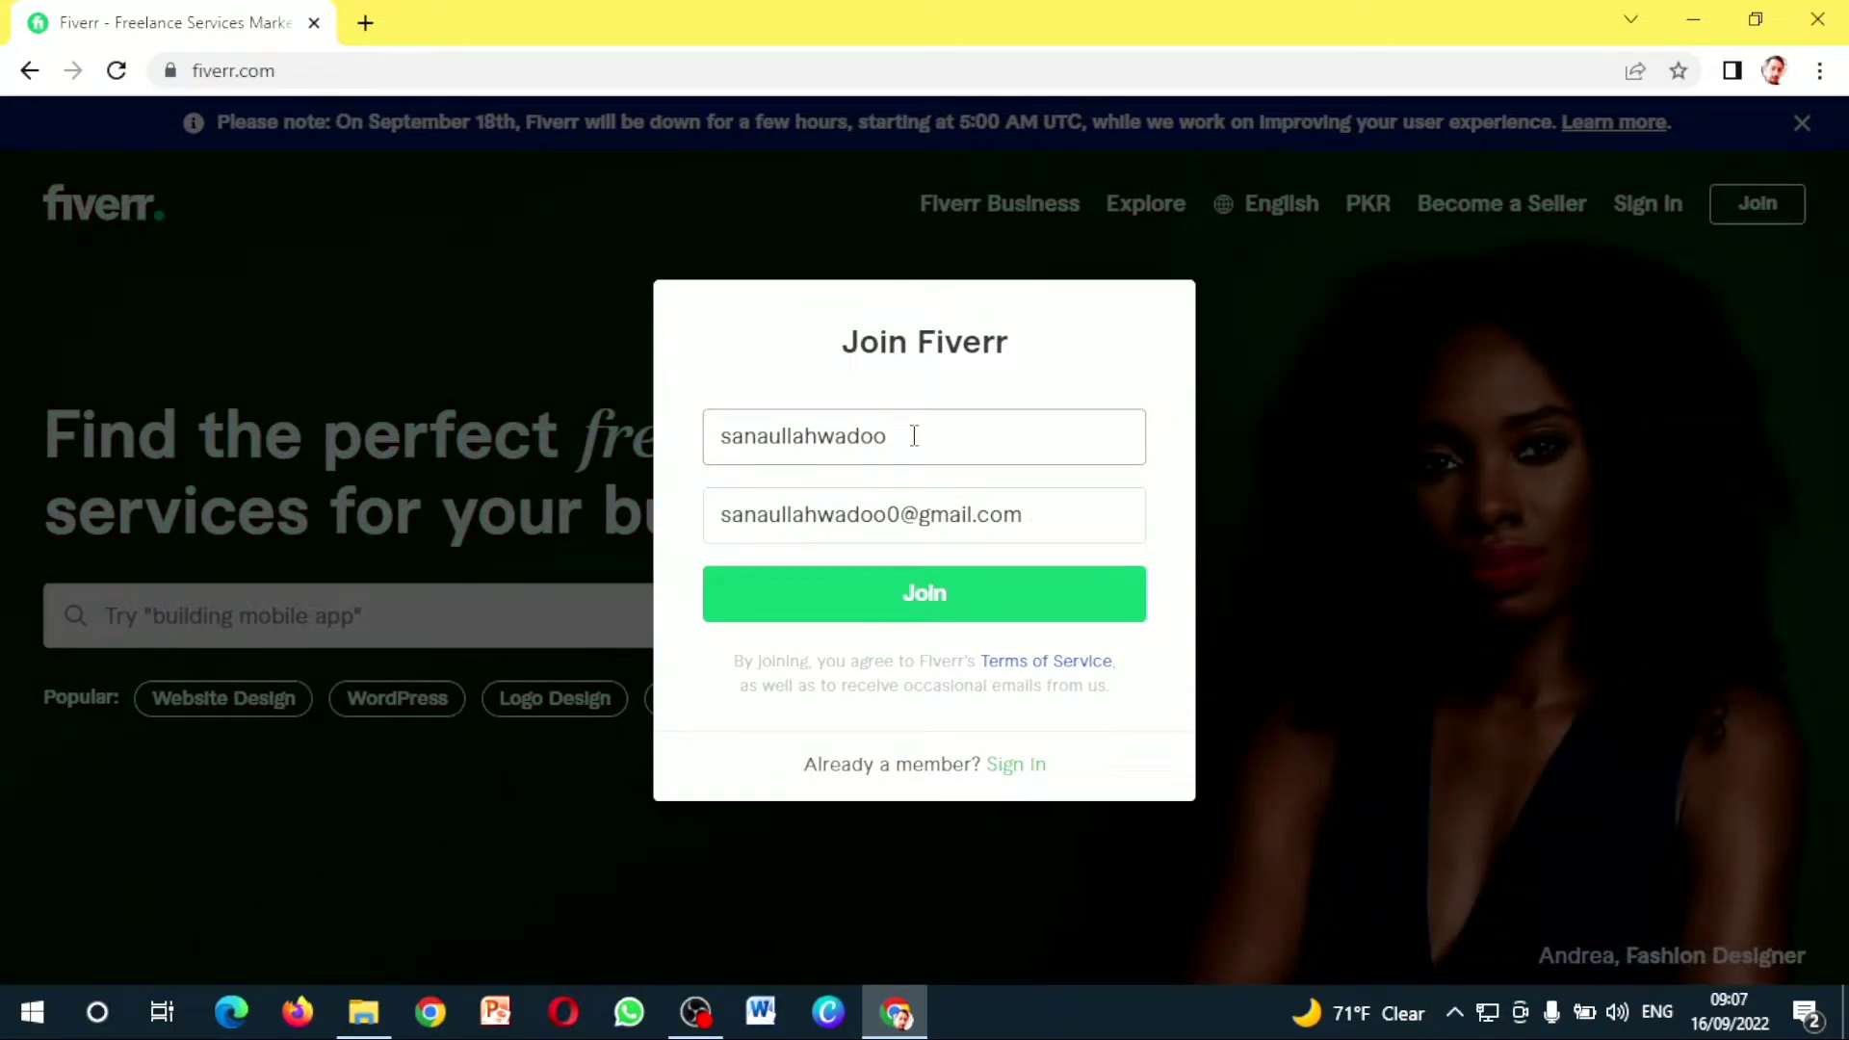
{"action": "key", "text": "BackSpace"}
{"action": "key", "text": "BackSpace"}
{"action": "key", "text": "BackSpace"}
{"action": "key", "text": "BackSpace"}
{"action": "key", "text": "BackSpace"}
{"action": "type", "text": "32"}
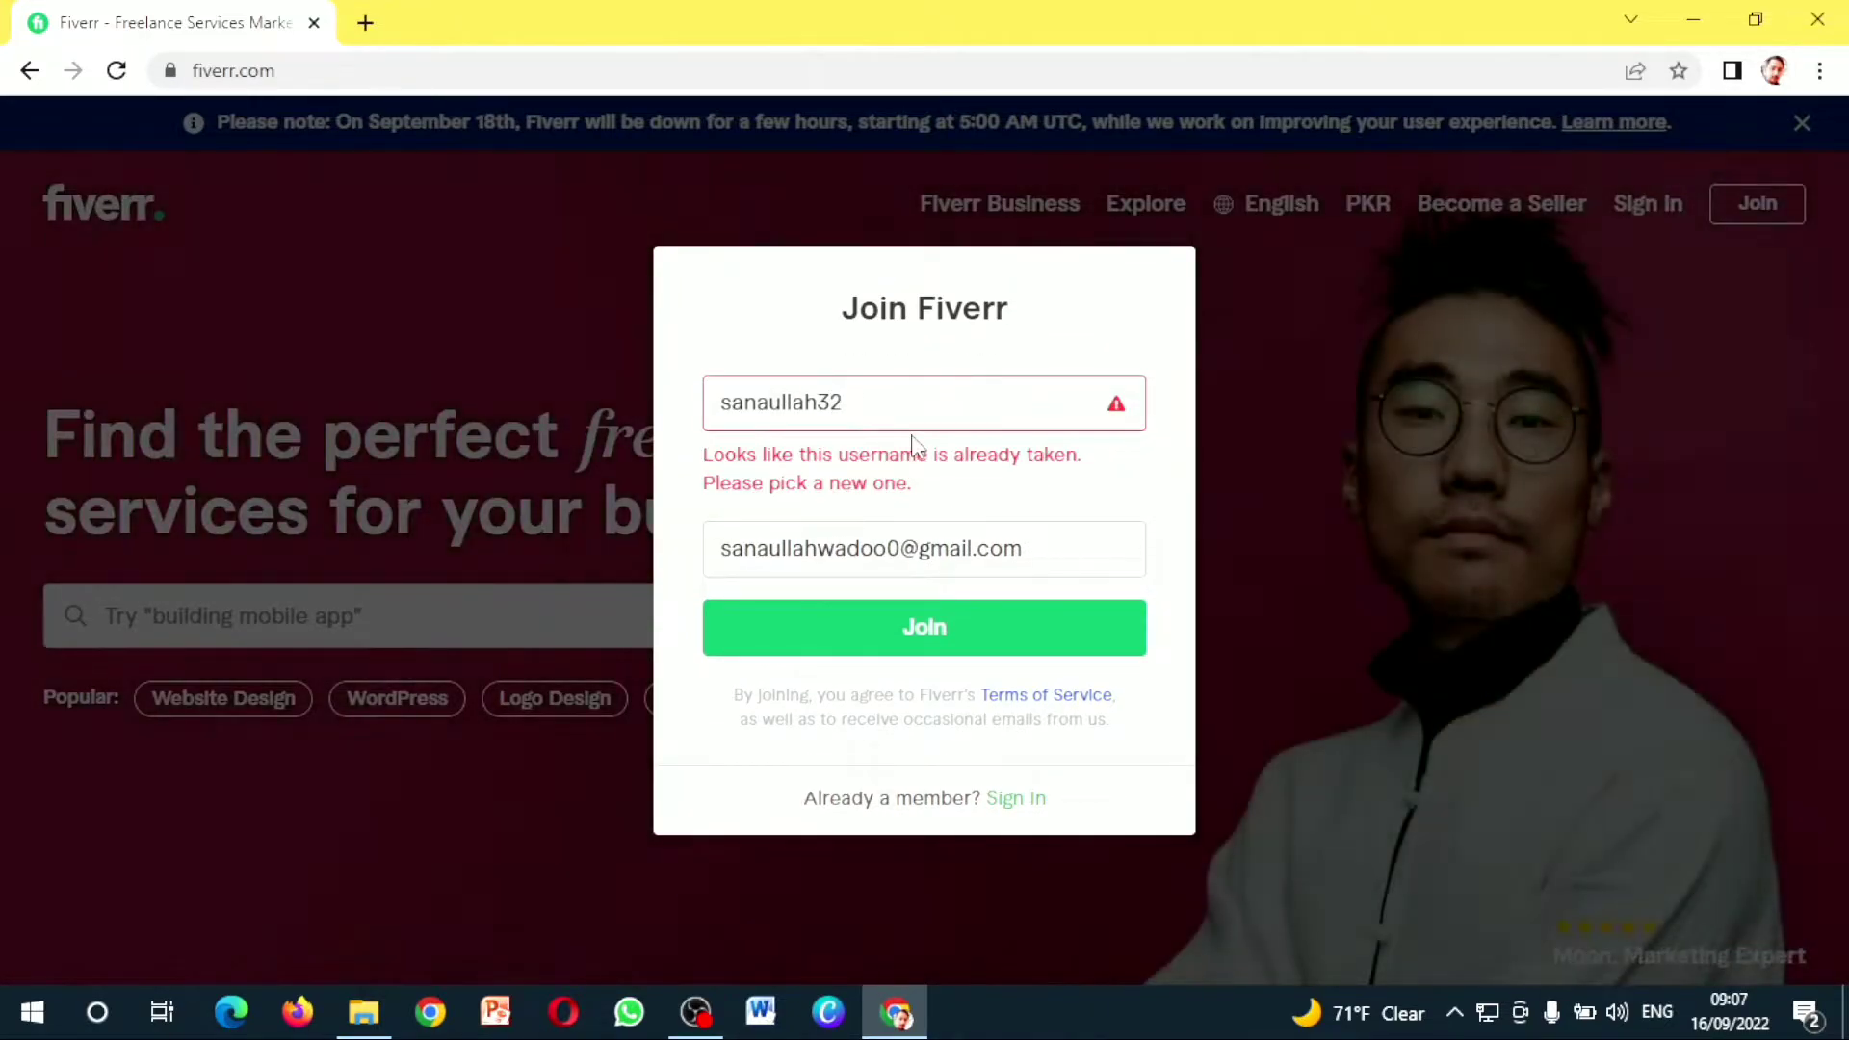
{"action": "type", "text": "2"}
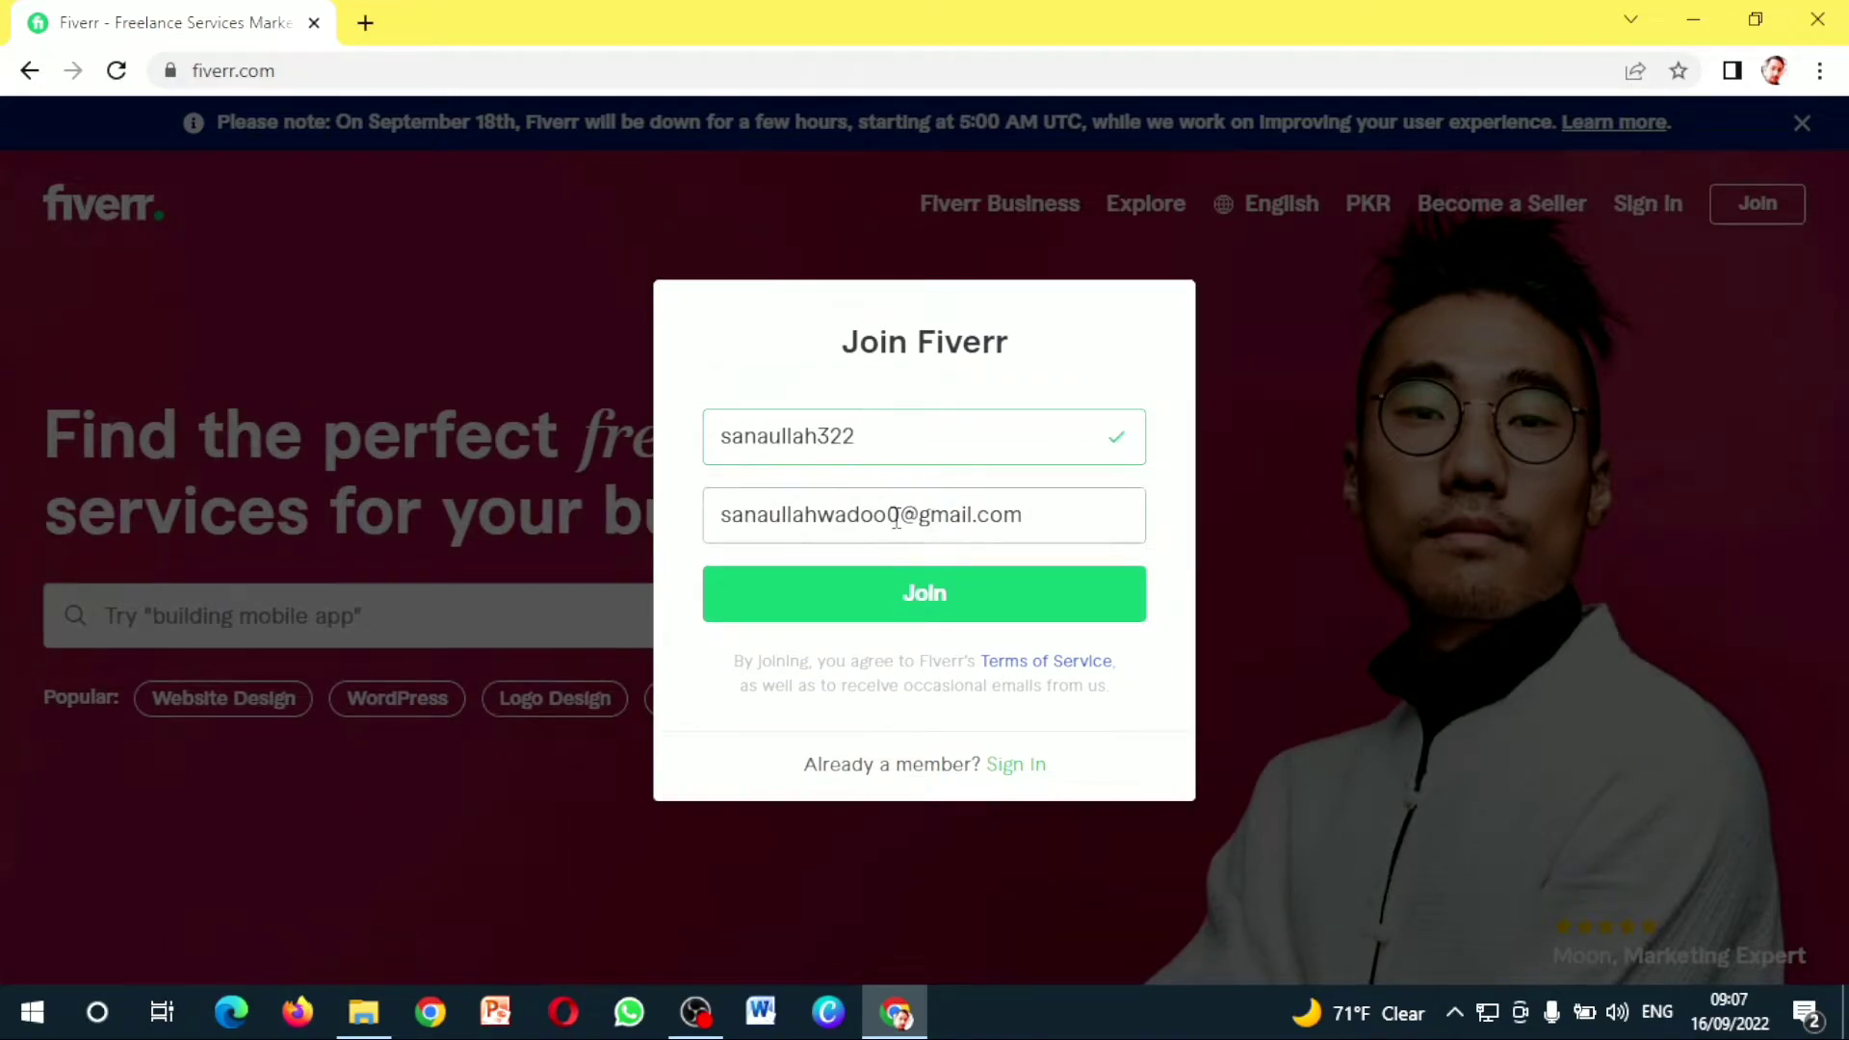
{"action": "left_click", "coordinate": [948, 595]}
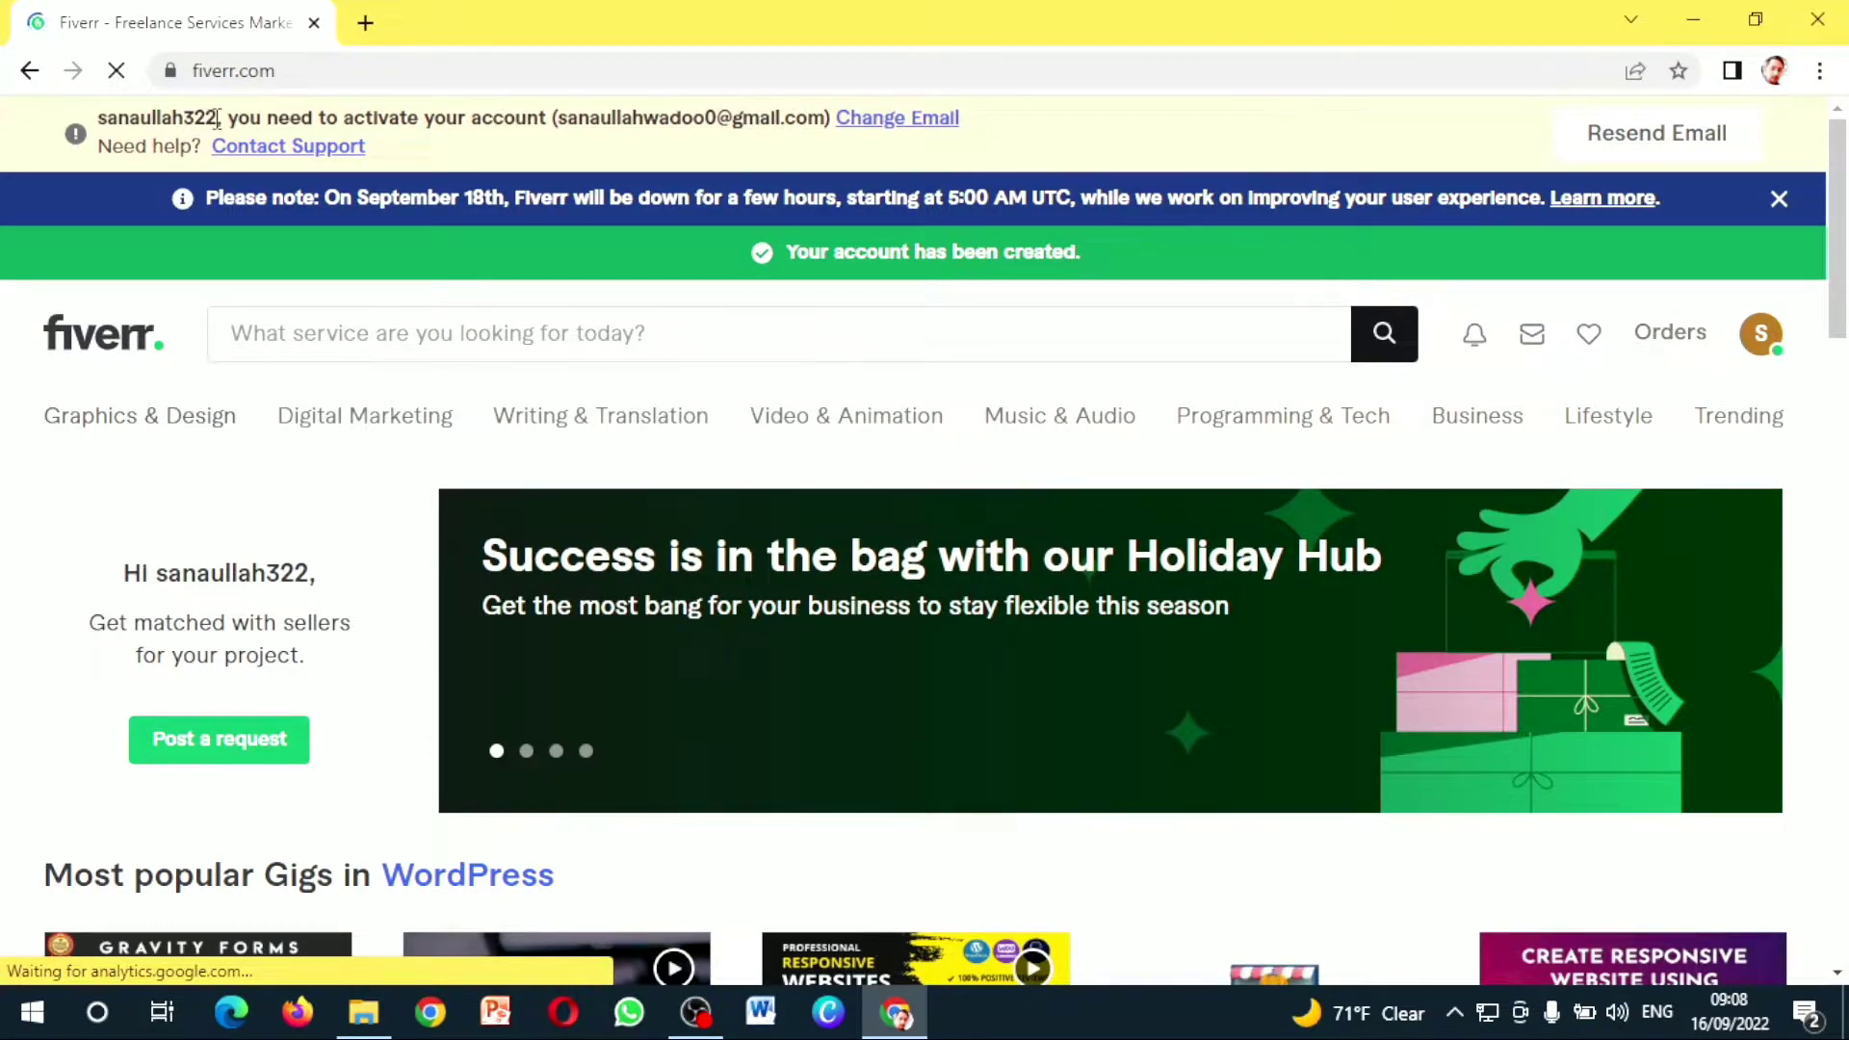
Review the account activation notice and open the Gmail inbox in a new browser tab
{"action": "left_click_drag", "start_coordinate": [557, 118], "coordinate": [830, 132]}
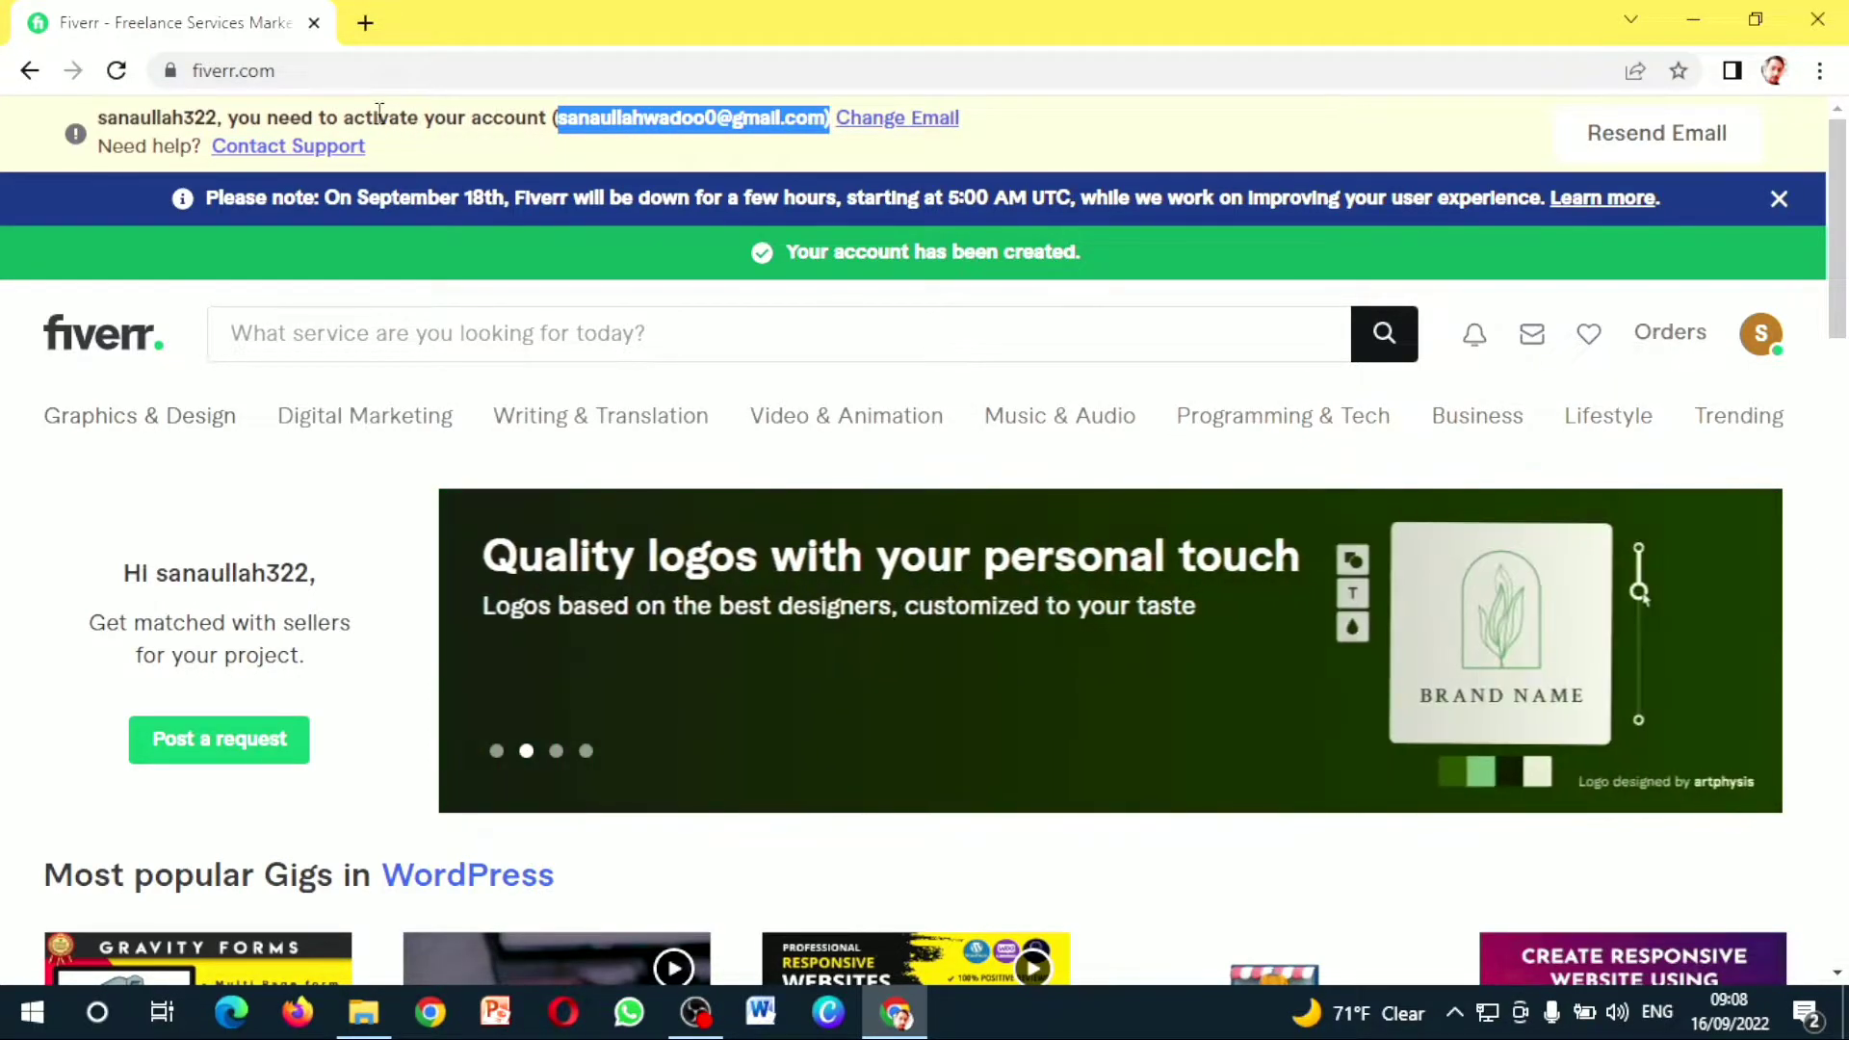
{"action": "left_click_drag", "start_coordinate": [346, 117], "coordinate": [538, 121]}
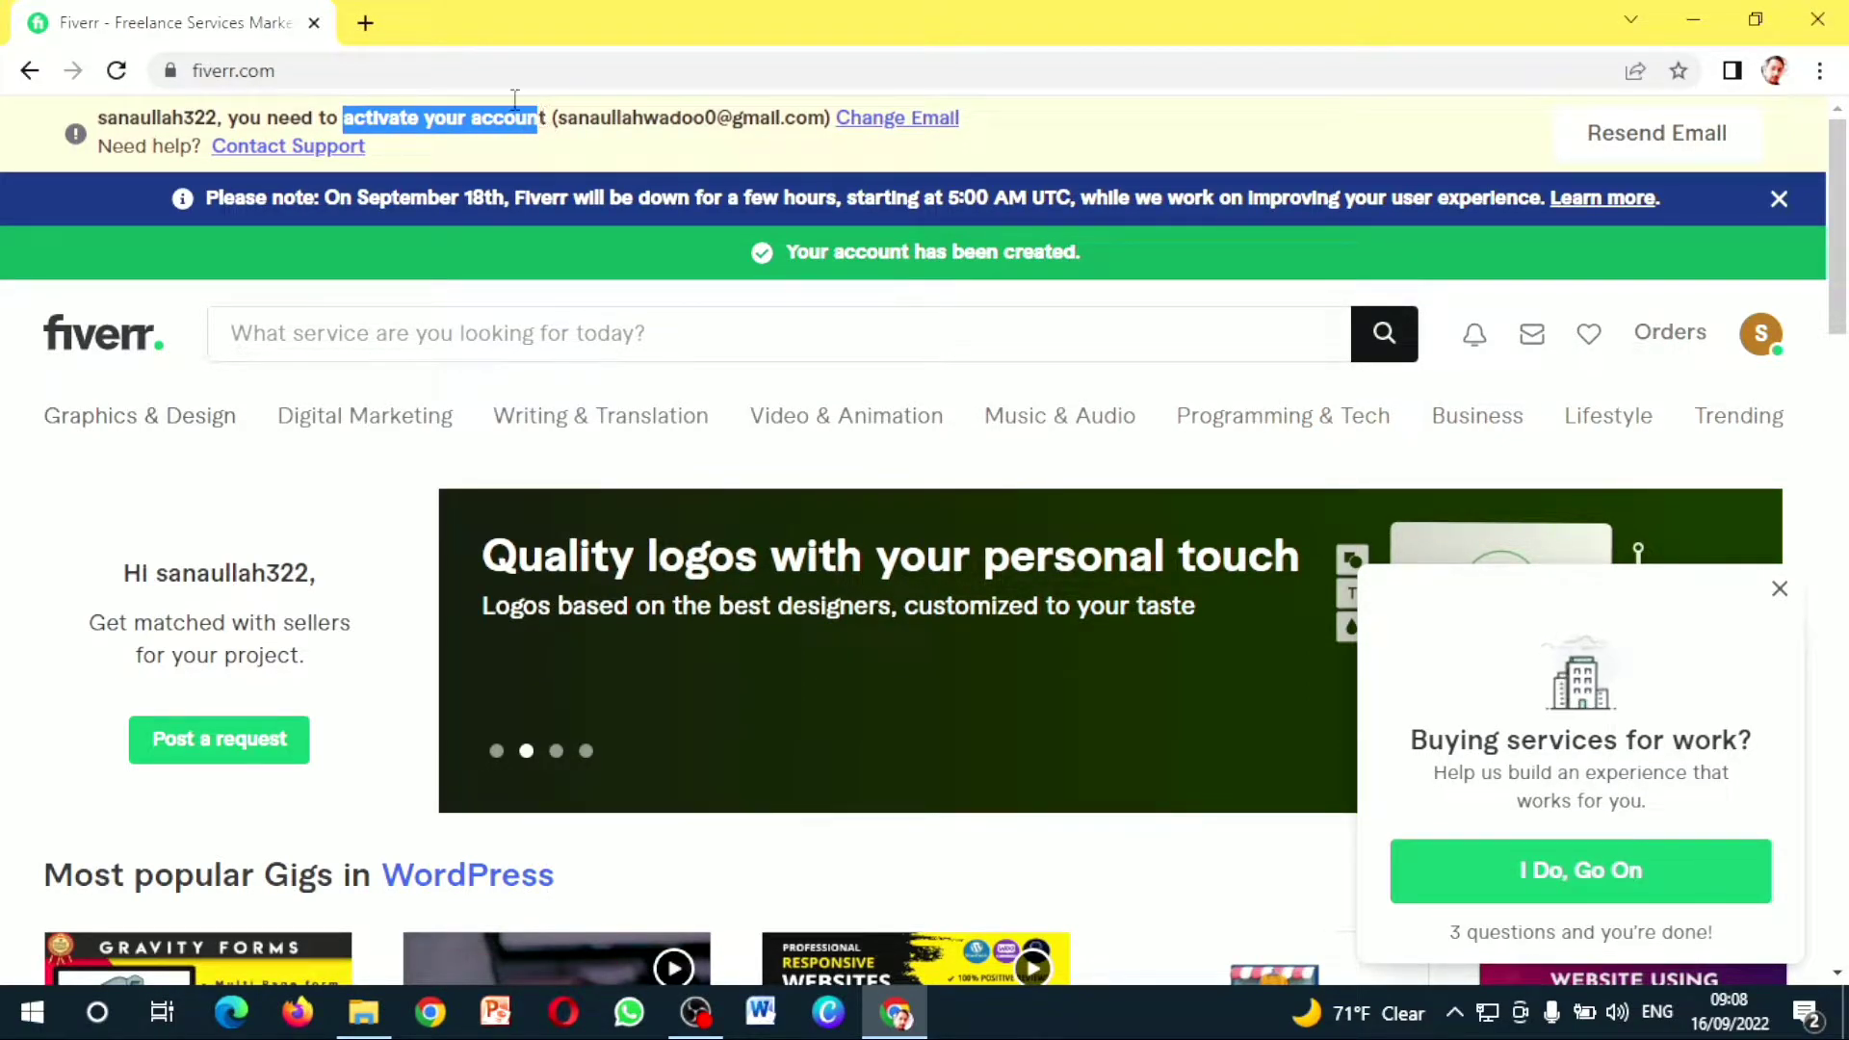
{"action": "left_click", "coordinate": [365, 23]}
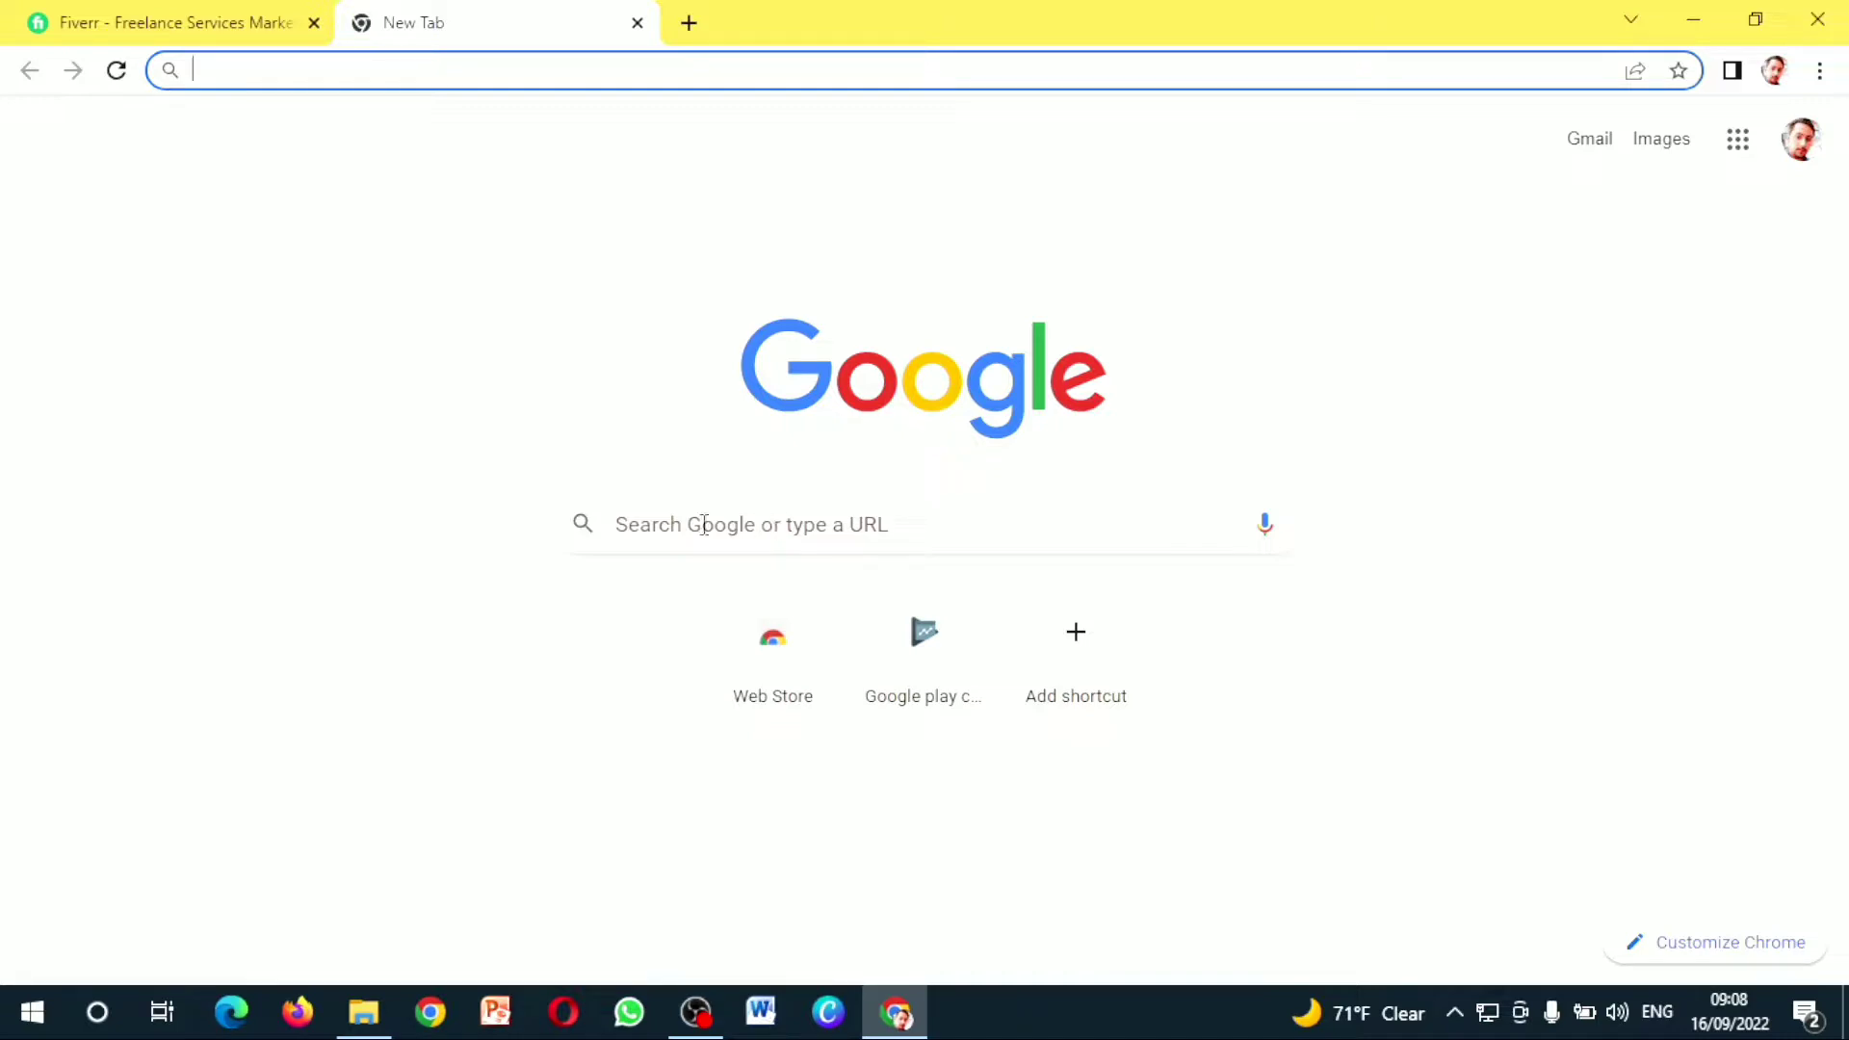
{"action": "left_click", "coordinate": [1586, 143]}
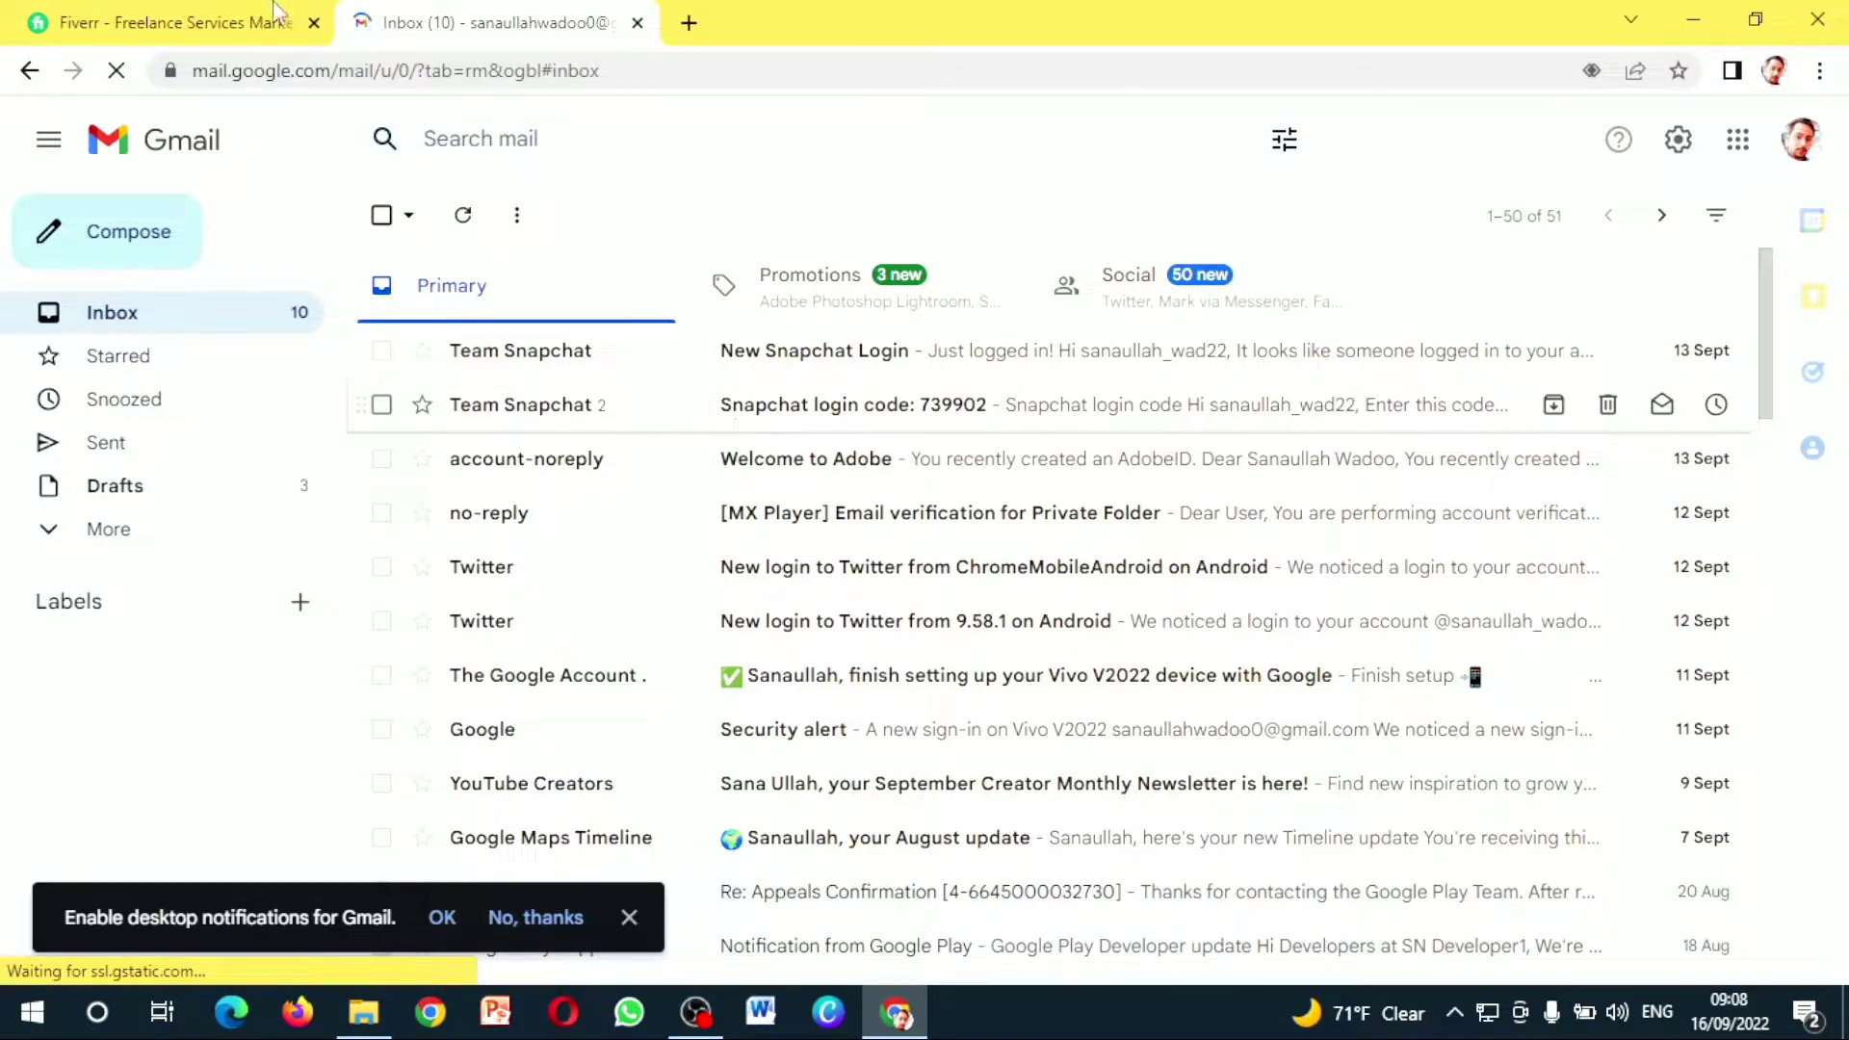
Return to the Fiverr page and open the new account's profile
{"action": "left_click", "coordinate": [248, 29]}
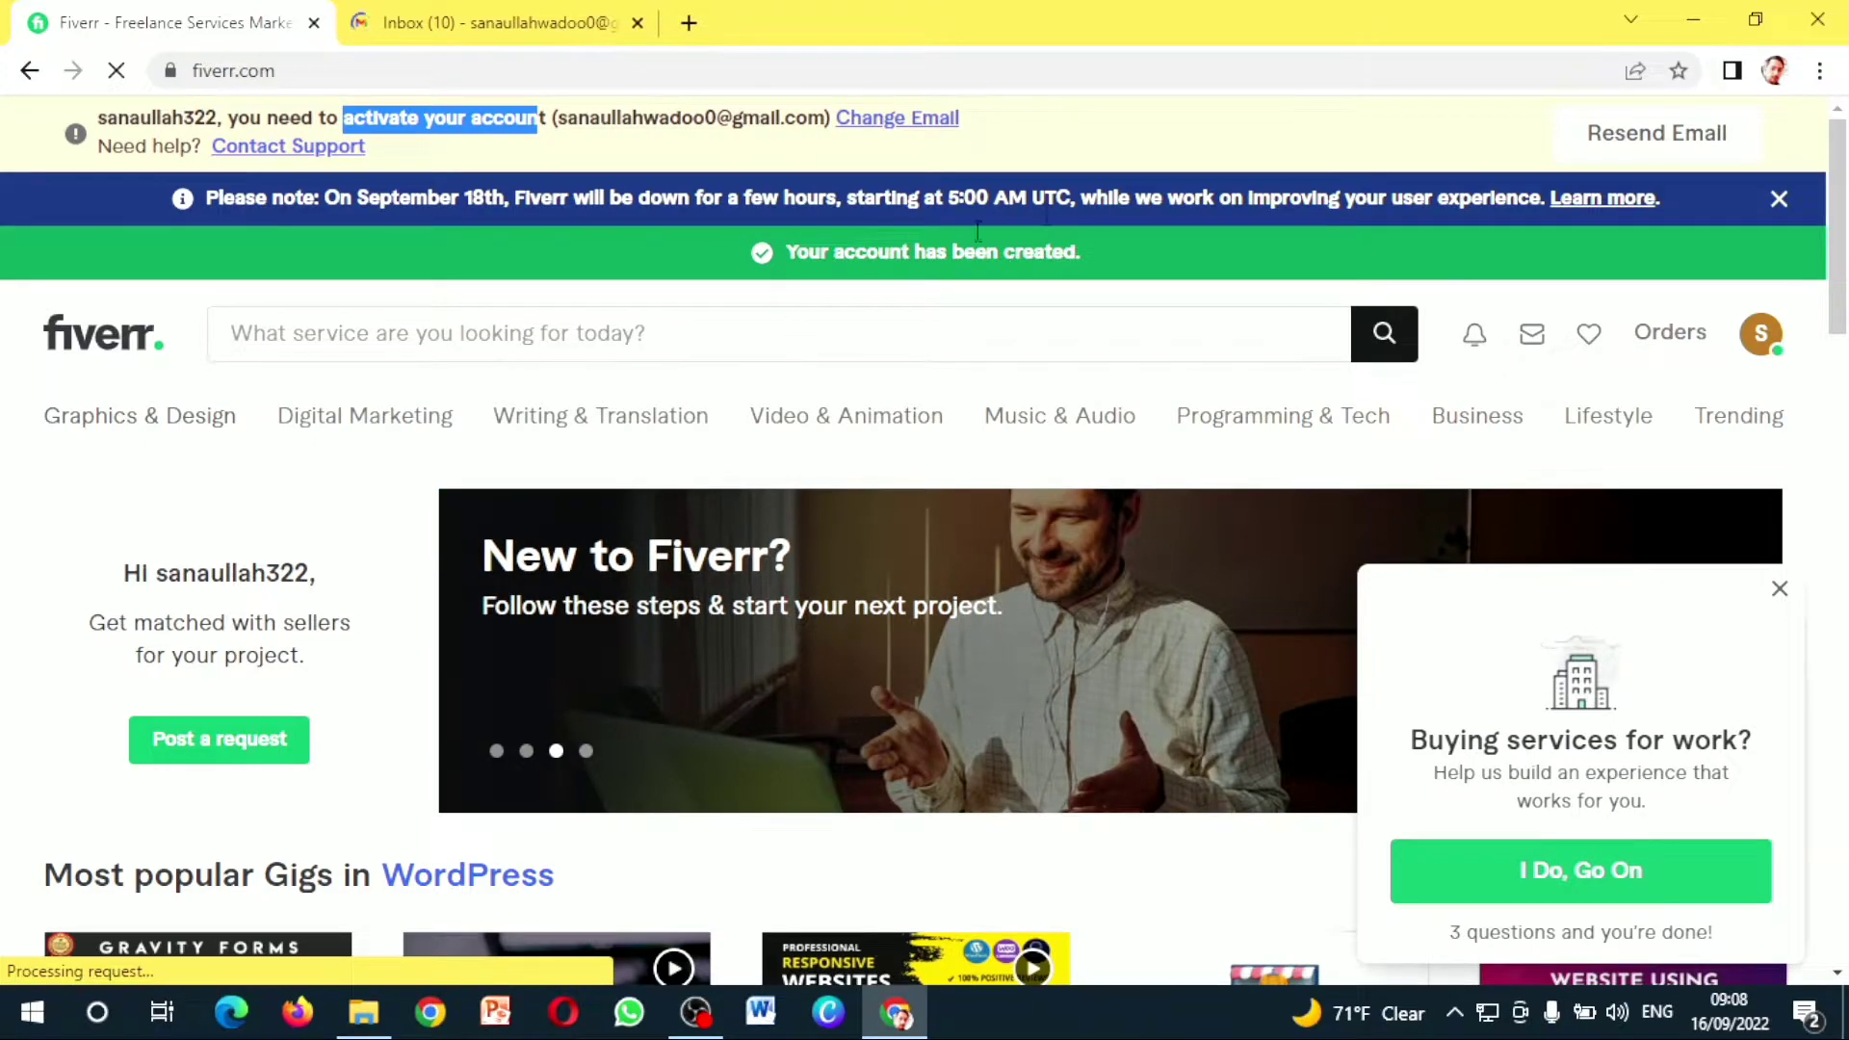
{"action": "left_click", "coordinate": [1209, 146]}
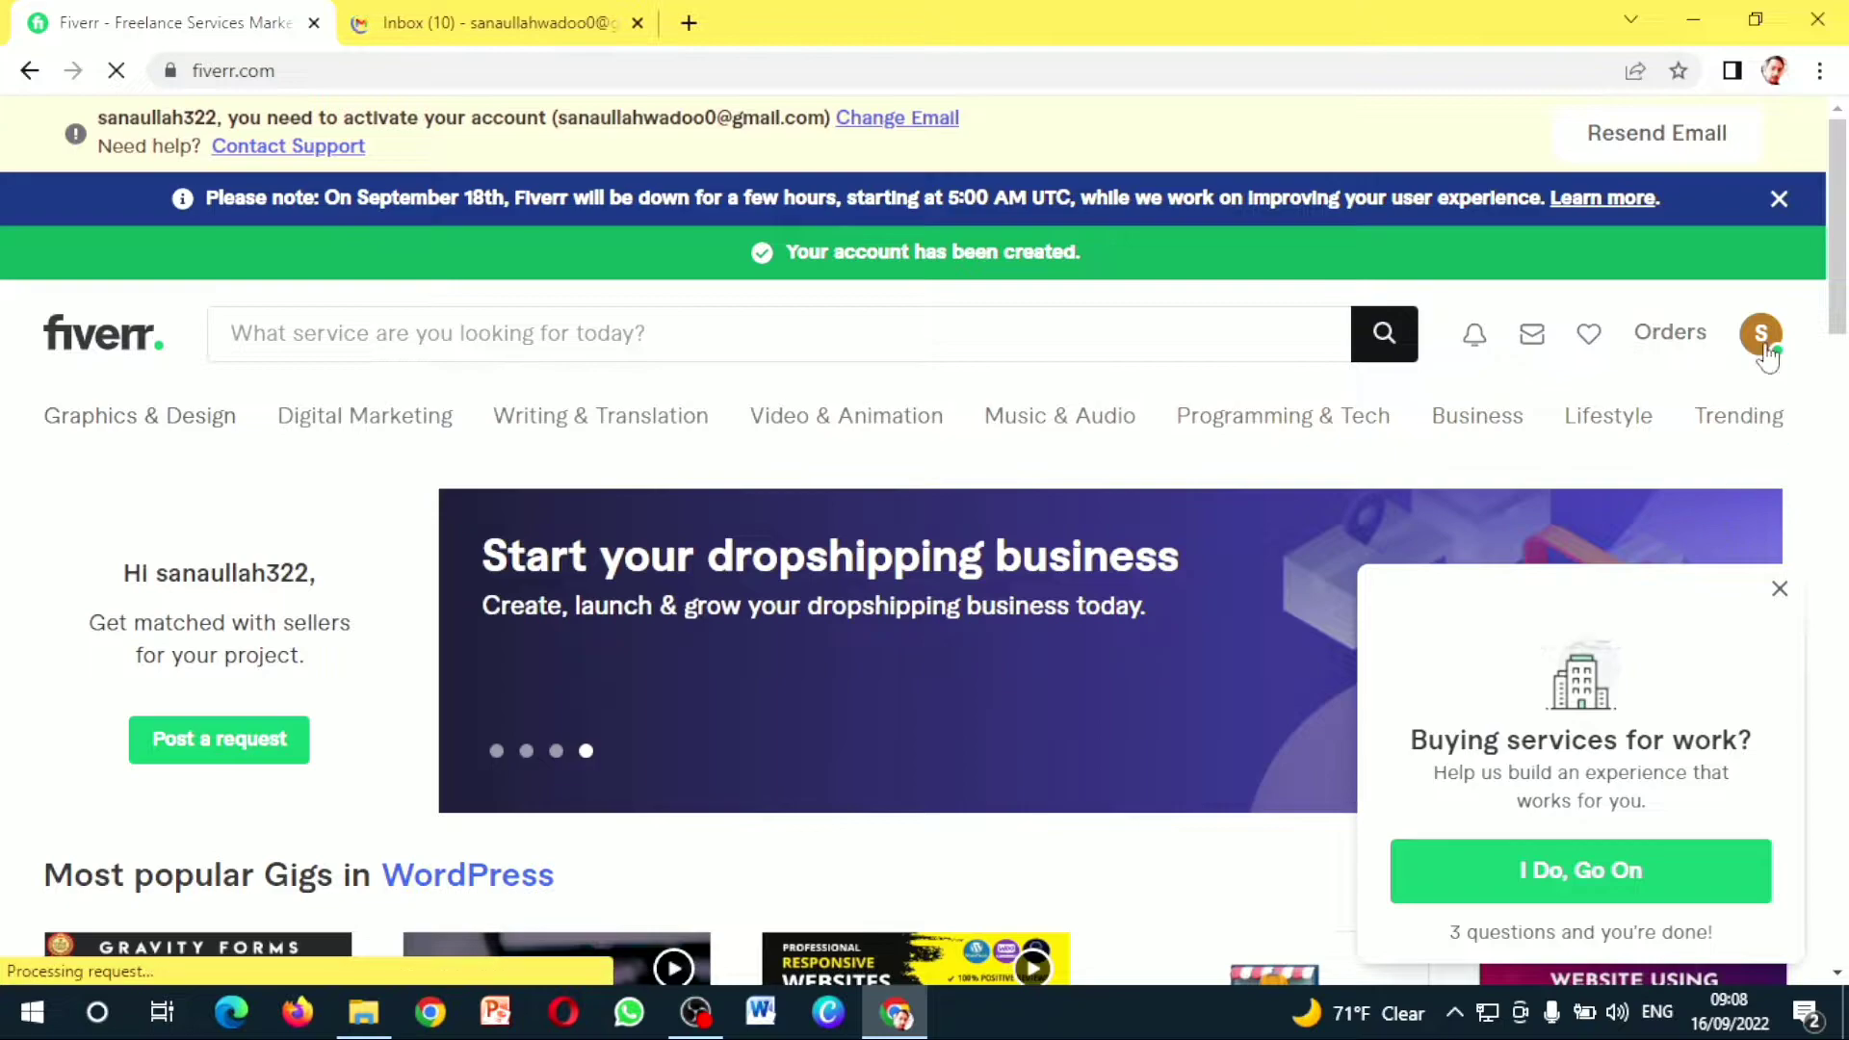
{"action": "left_click", "coordinate": [1767, 356]}
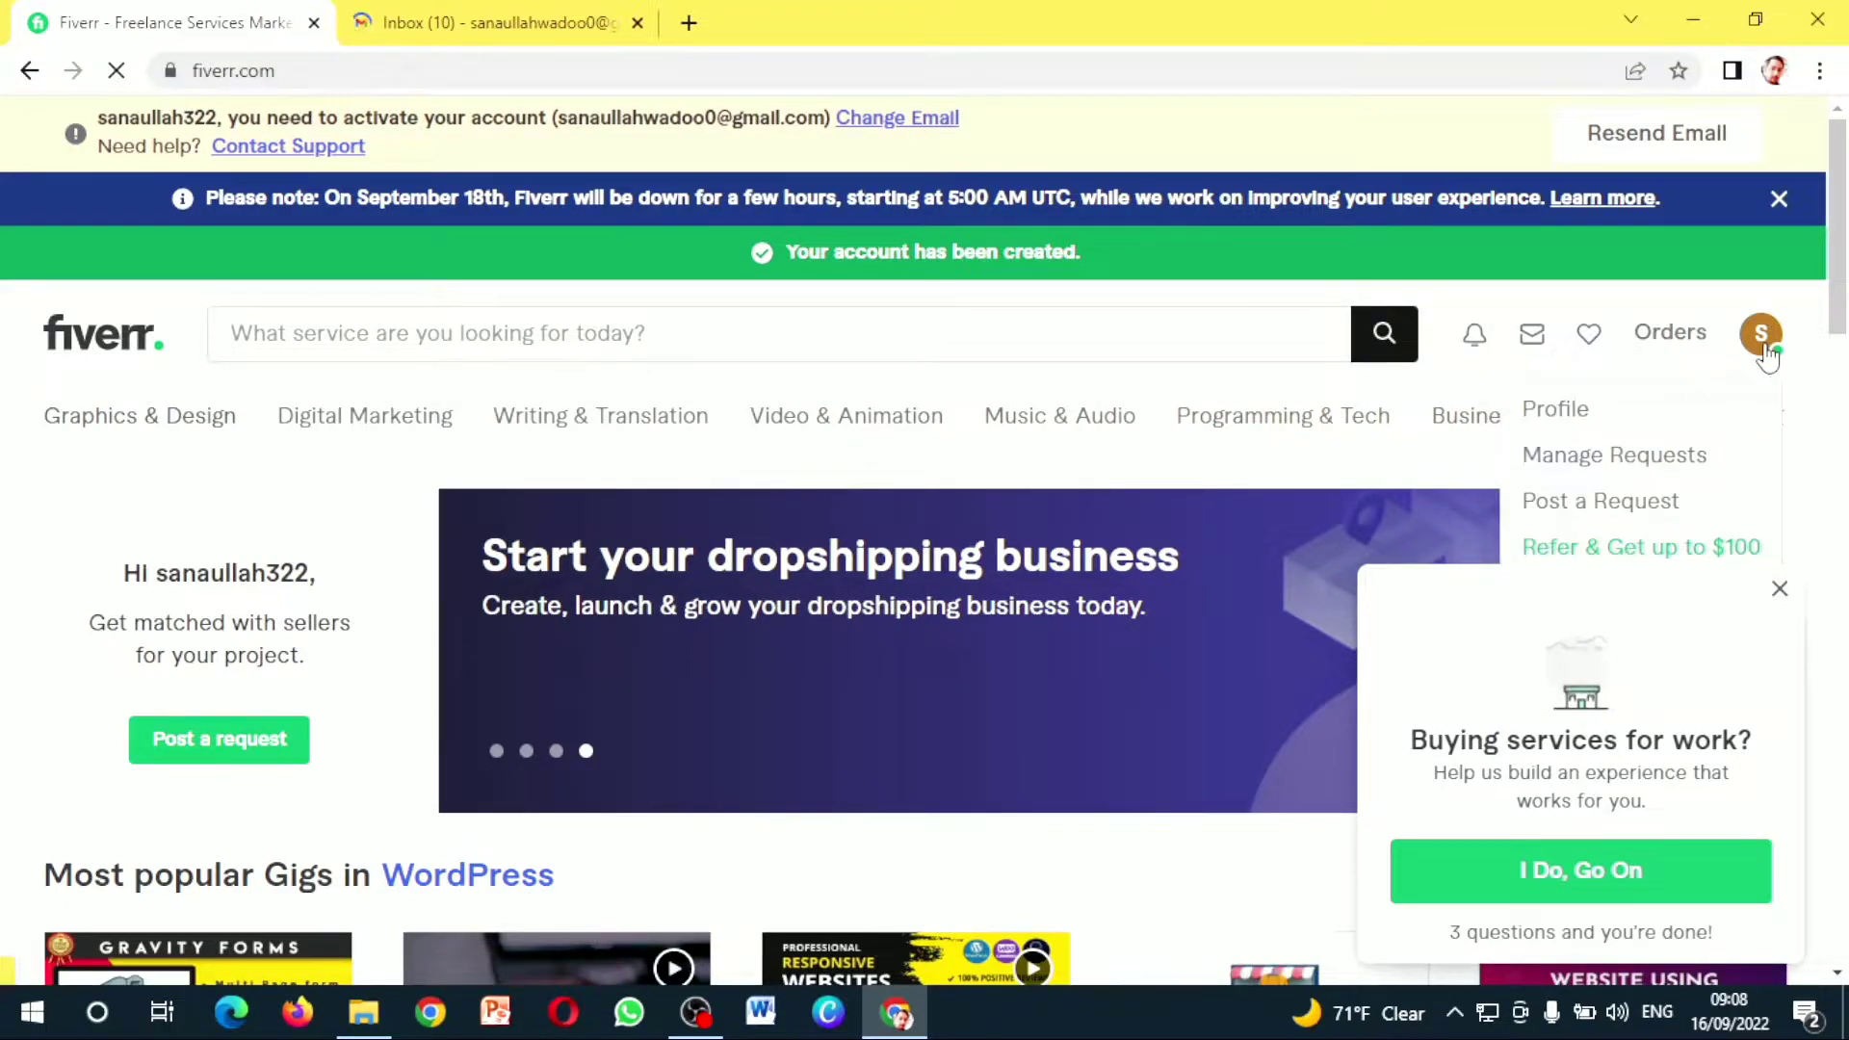
{"action": "left_click", "coordinate": [1567, 428]}
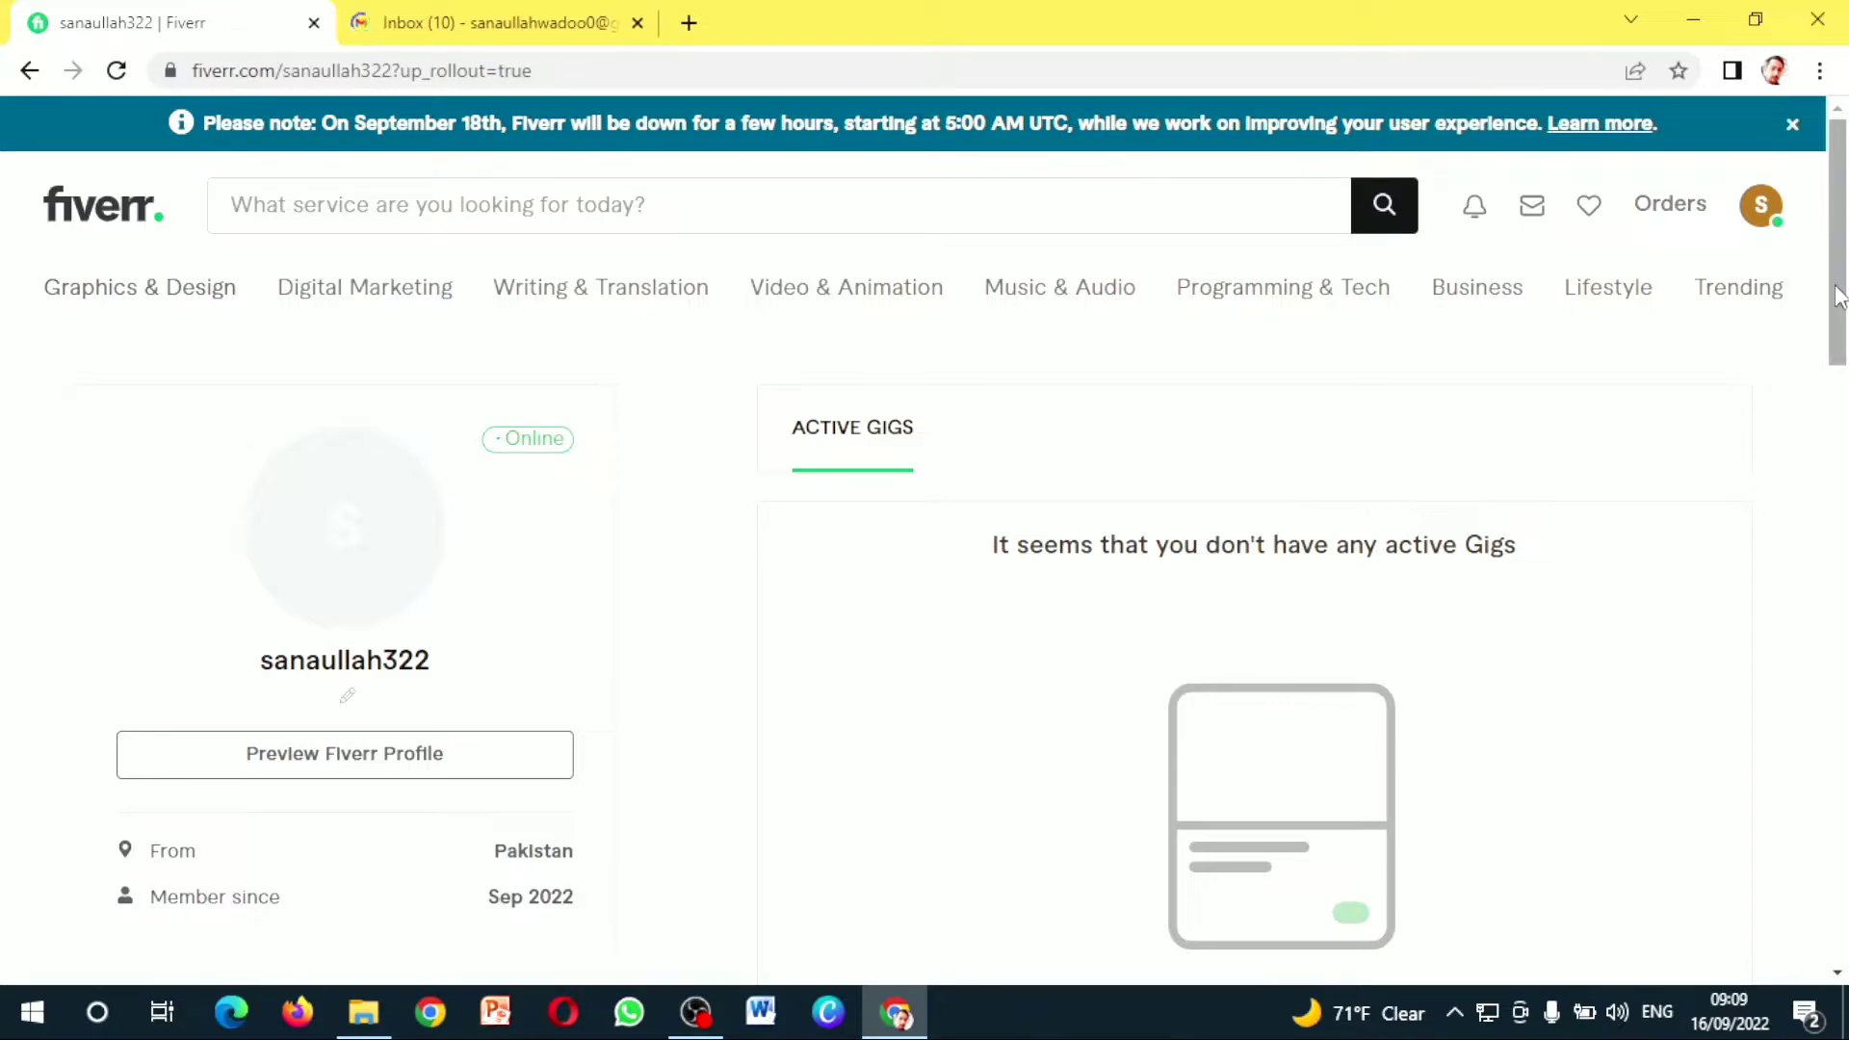
Look over the profile page and start creating a new gig
{"action": "left_click_drag", "start_coordinate": [1837, 297], "coordinate": [1844, 385]}
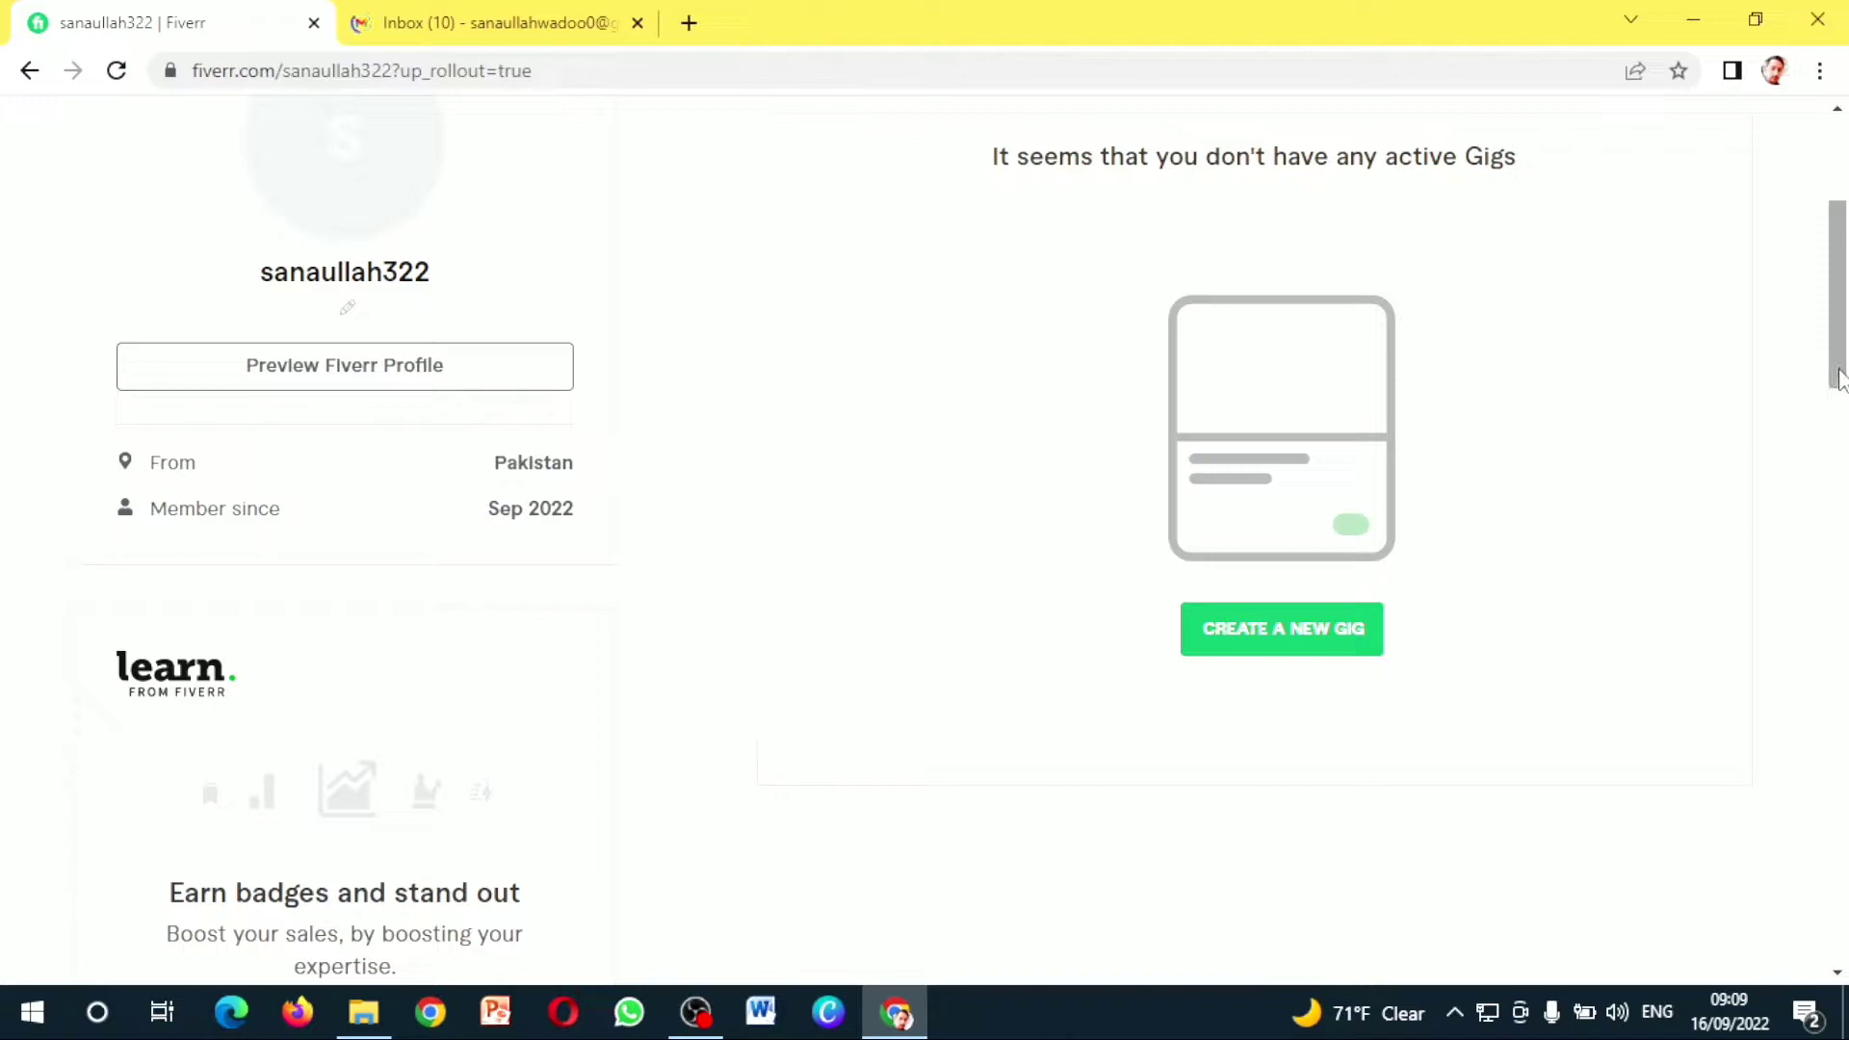
{"action": "scroll", "coordinate": [1839, 380], "scroll_direction": "up", "scroll_amount": 2}
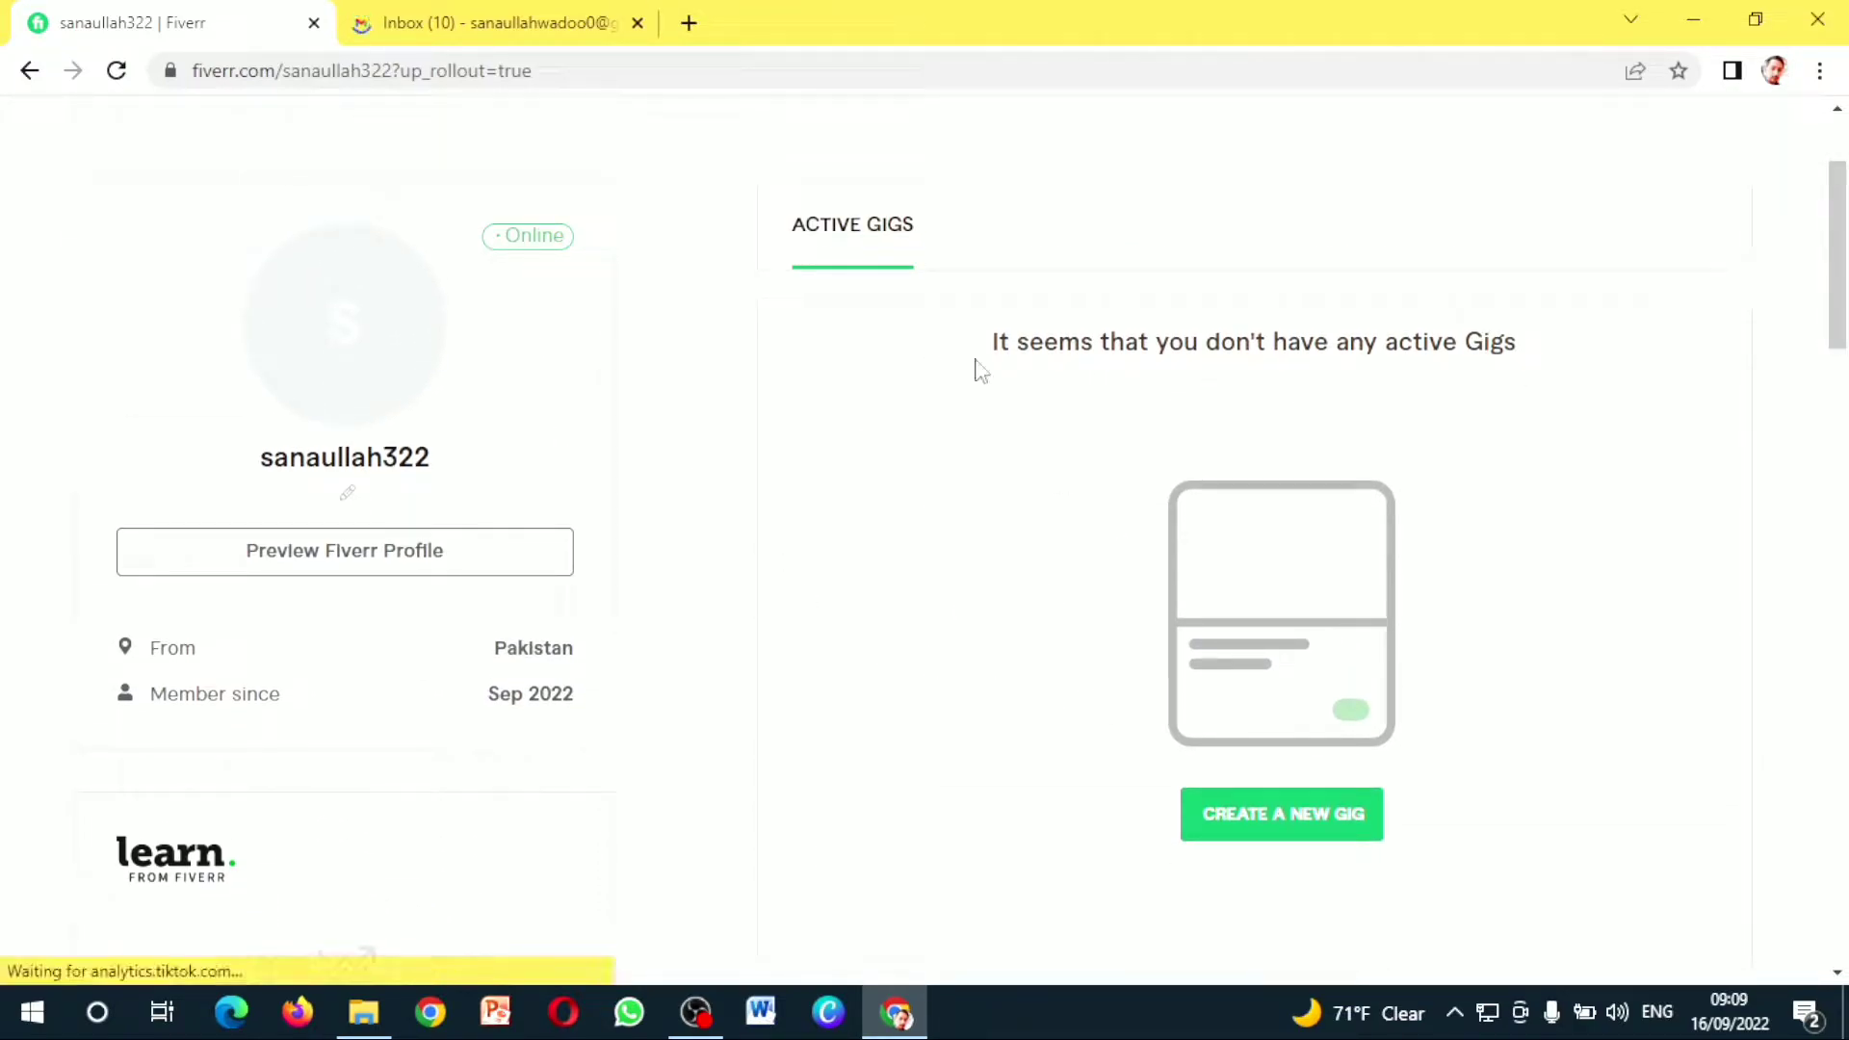
{"action": "scroll", "coordinate": [1839, 250], "scroll_direction": "up", "scroll_amount": 2}
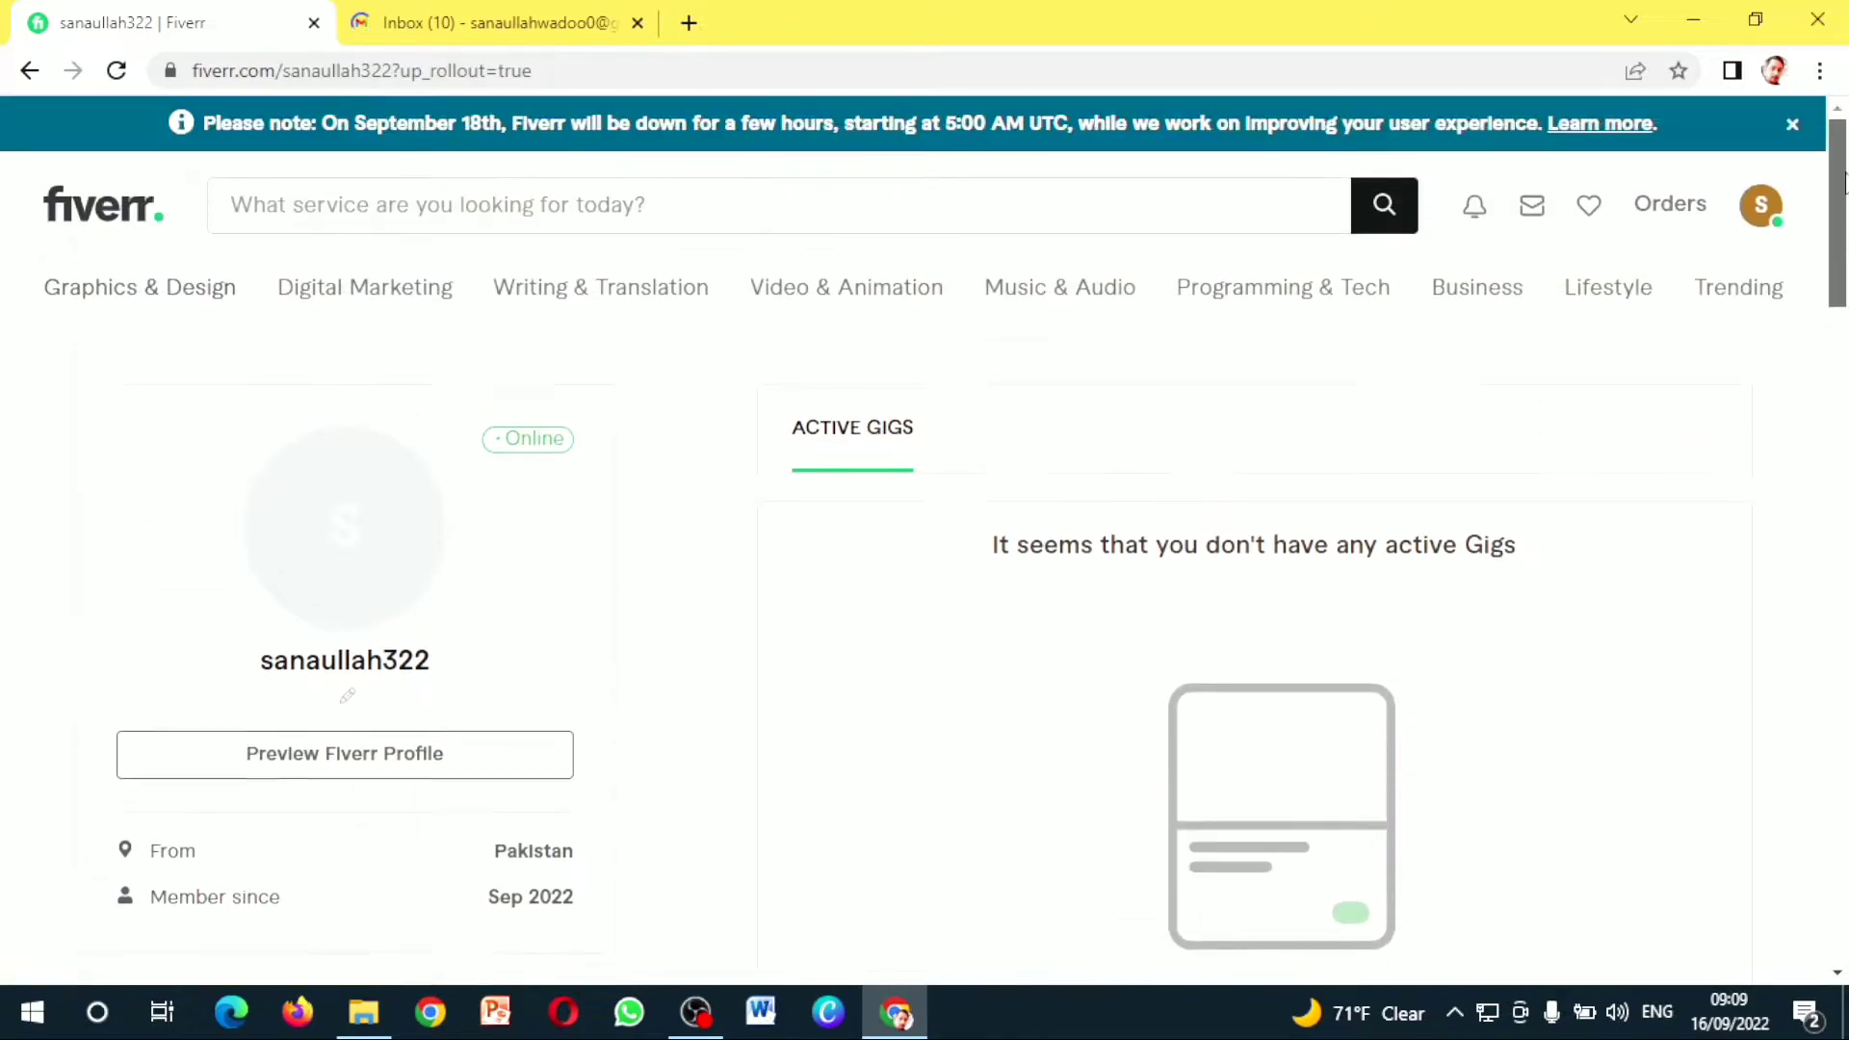
{"action": "scroll", "coordinate": [1841, 207], "scroll_direction": "down", "scroll_amount": 4}
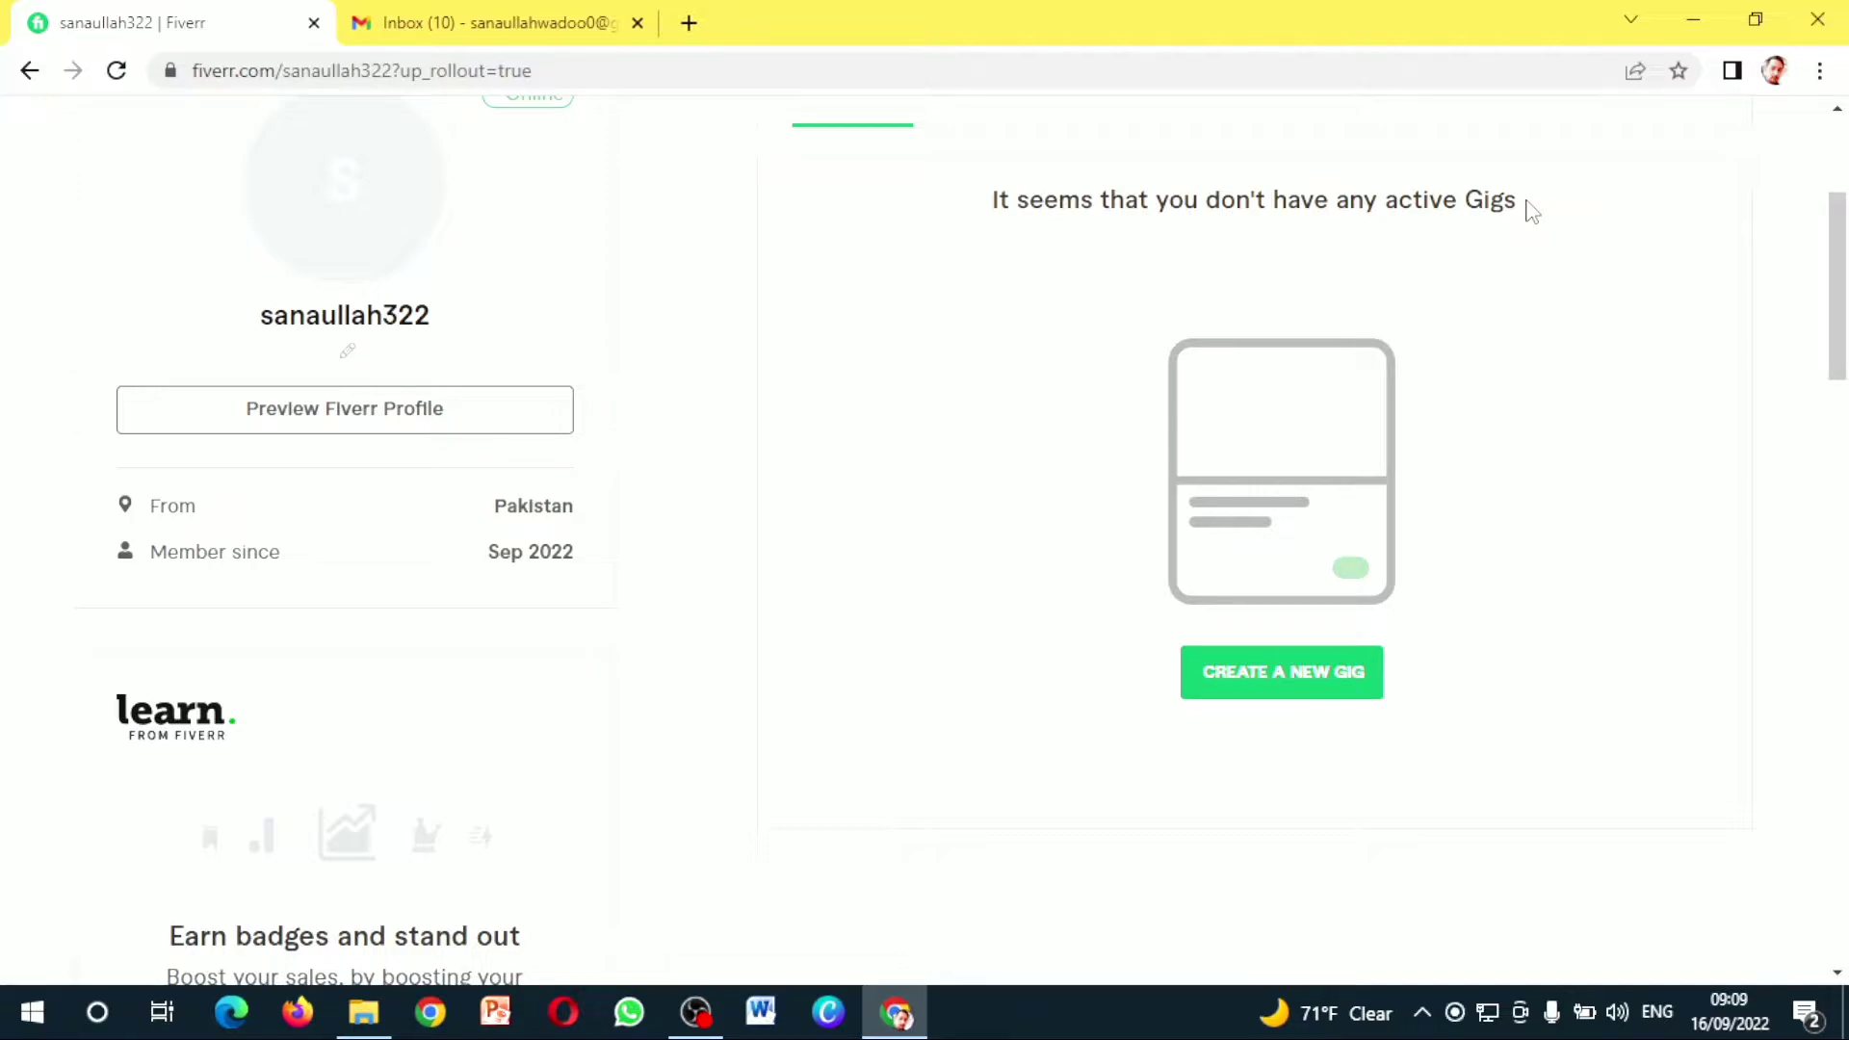
{"action": "left_click", "coordinate": [1250, 688]}
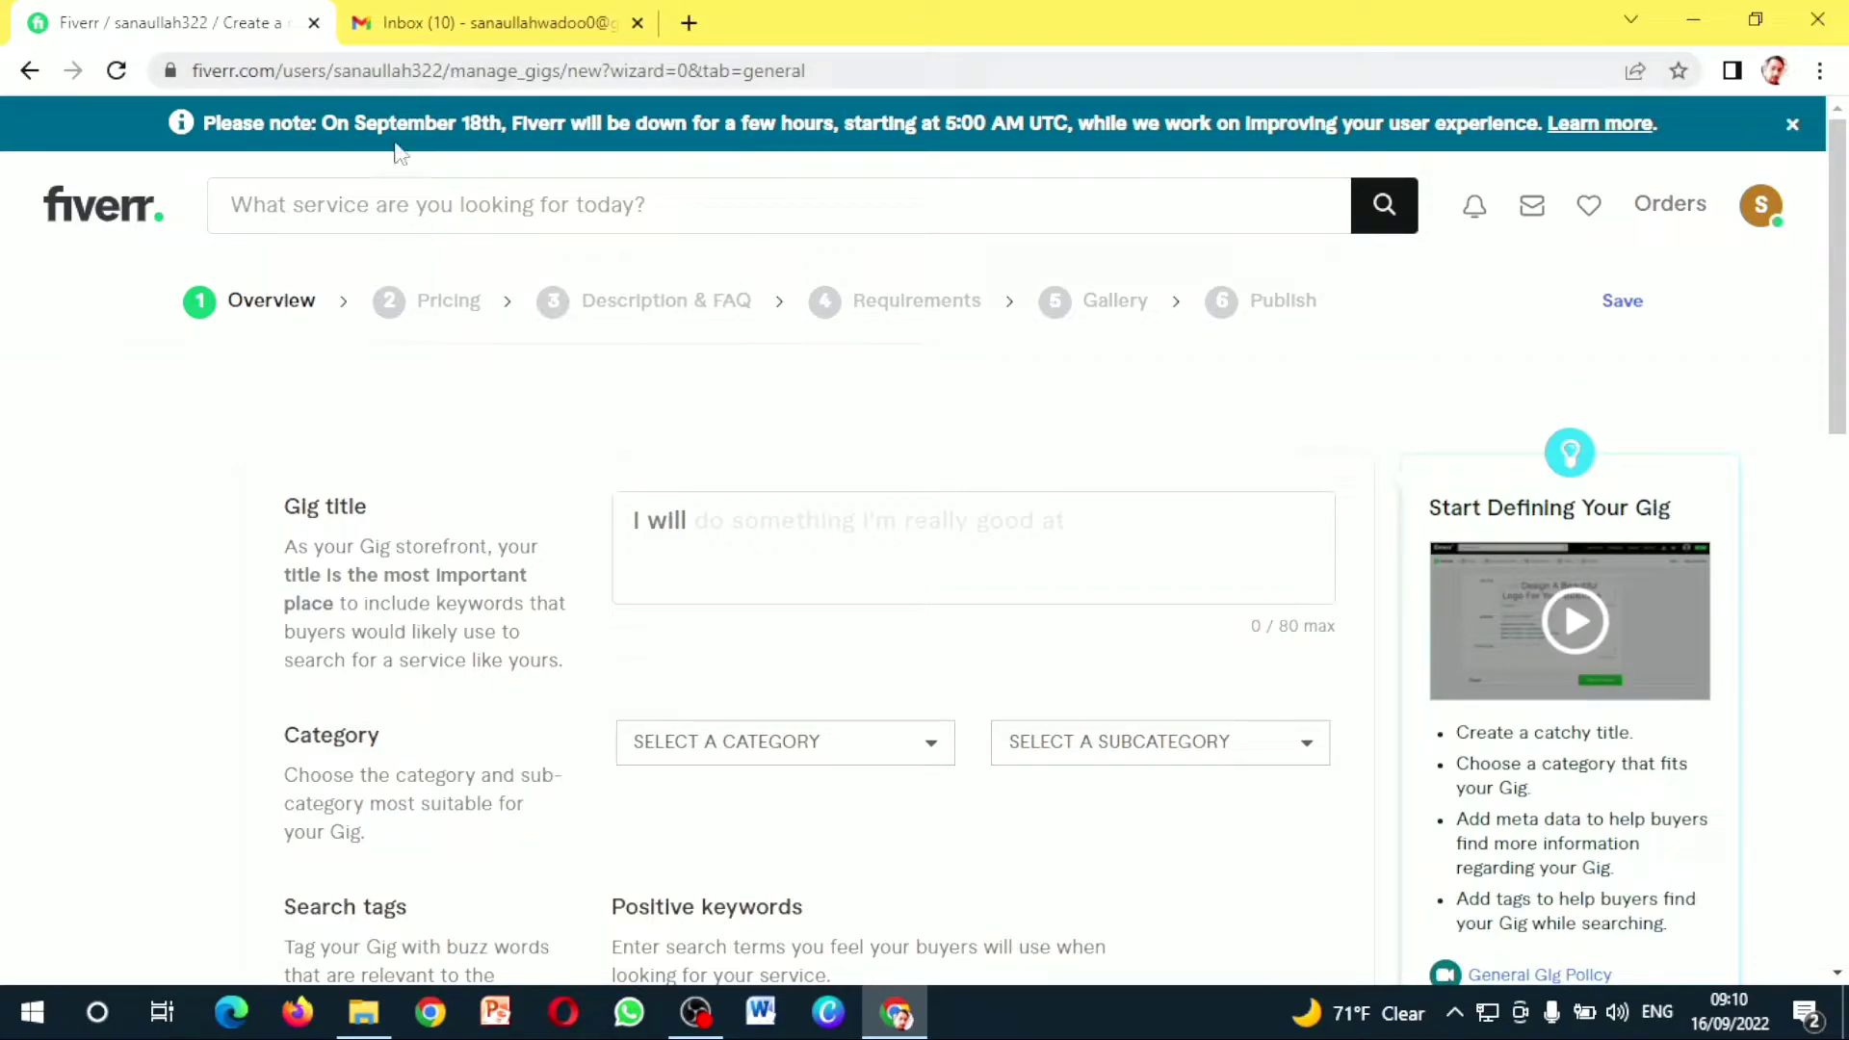
Open the Fiverr marketplace home page in another browser tab, keeping the gig form open
{"action": "left_click", "coordinate": [689, 23]}
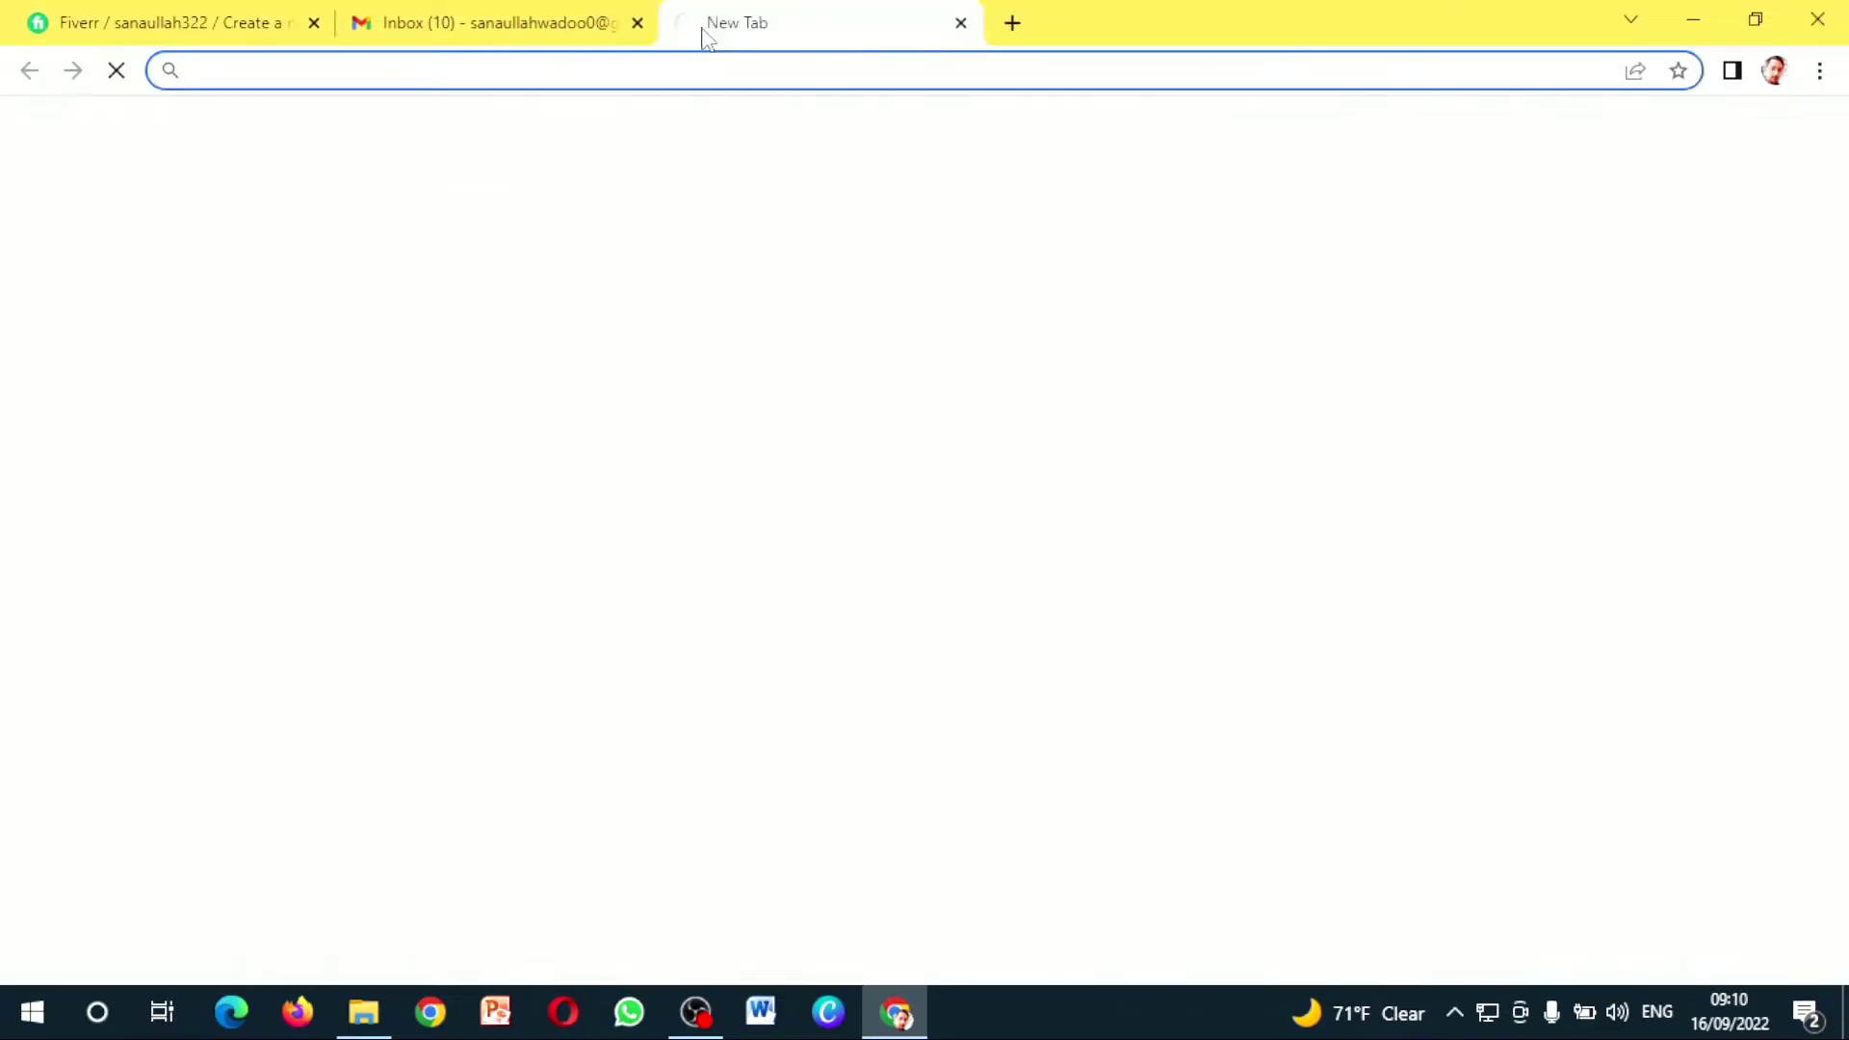
{"action": "type", "text": "fierr"}
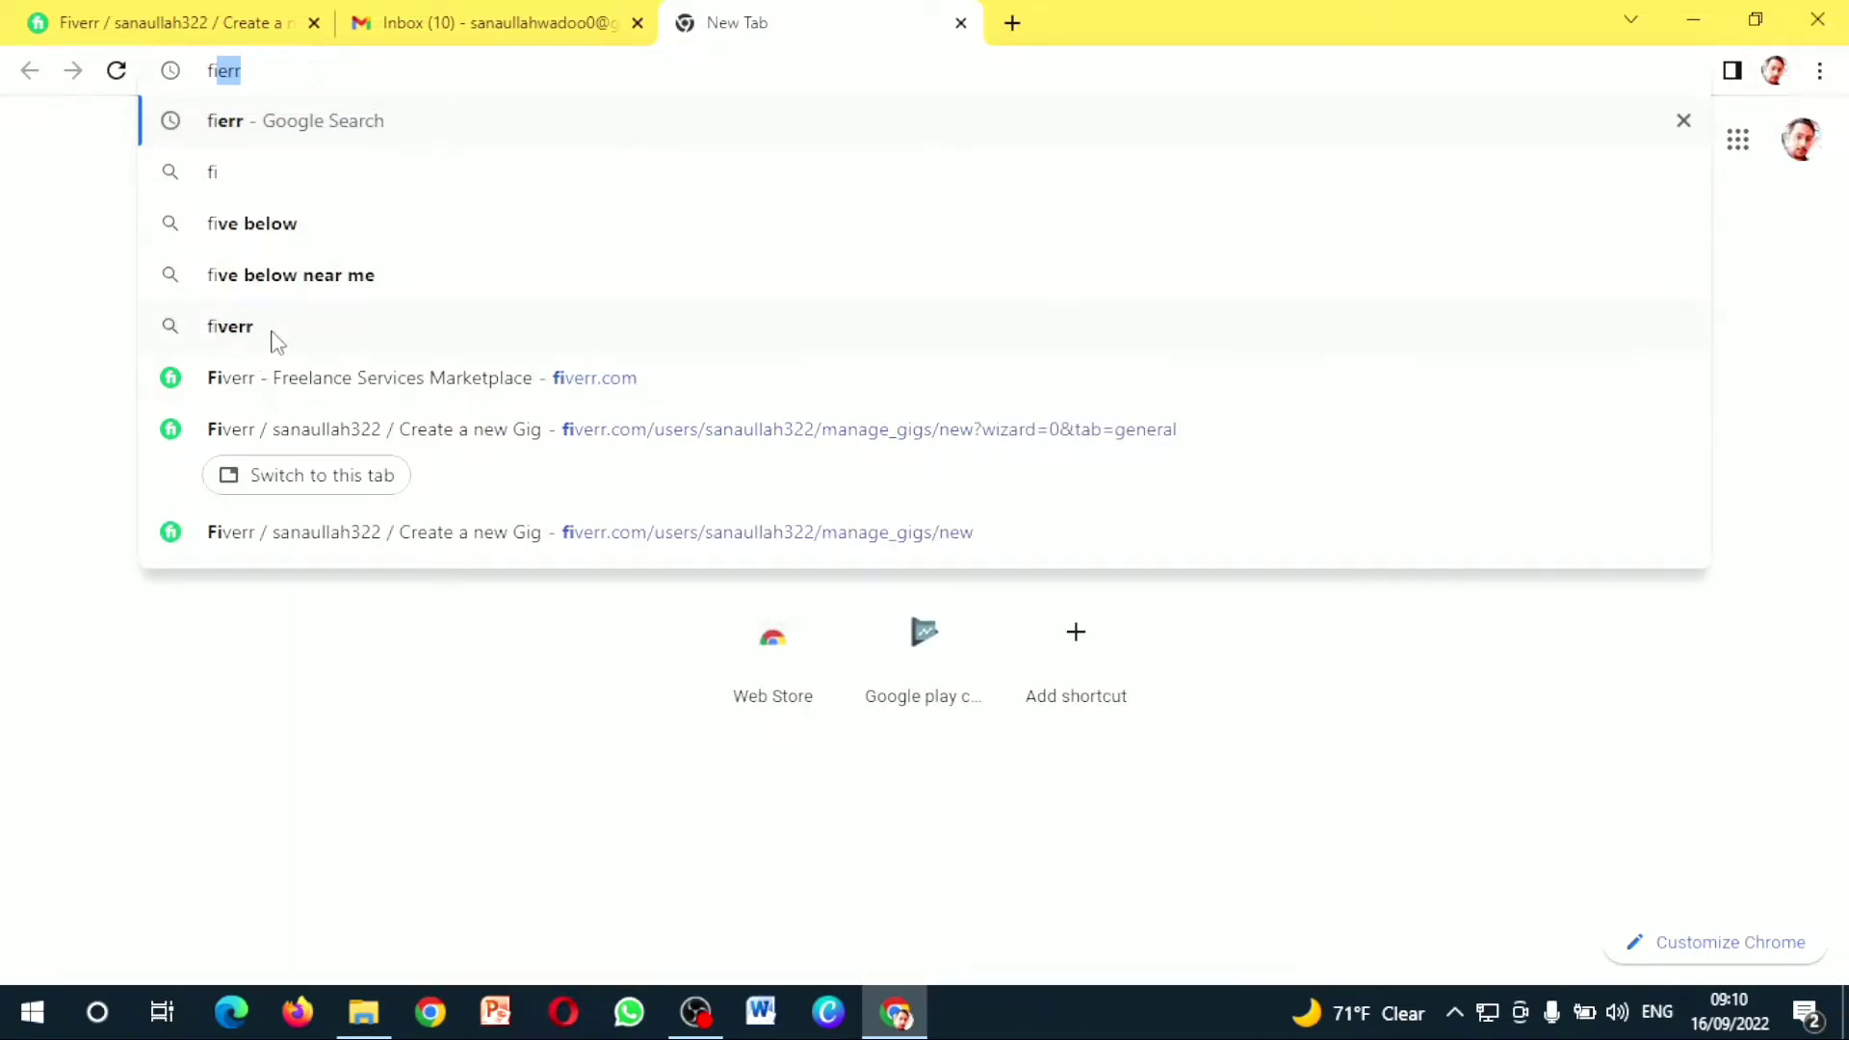
{"action": "left_click", "coordinate": [335, 378]}
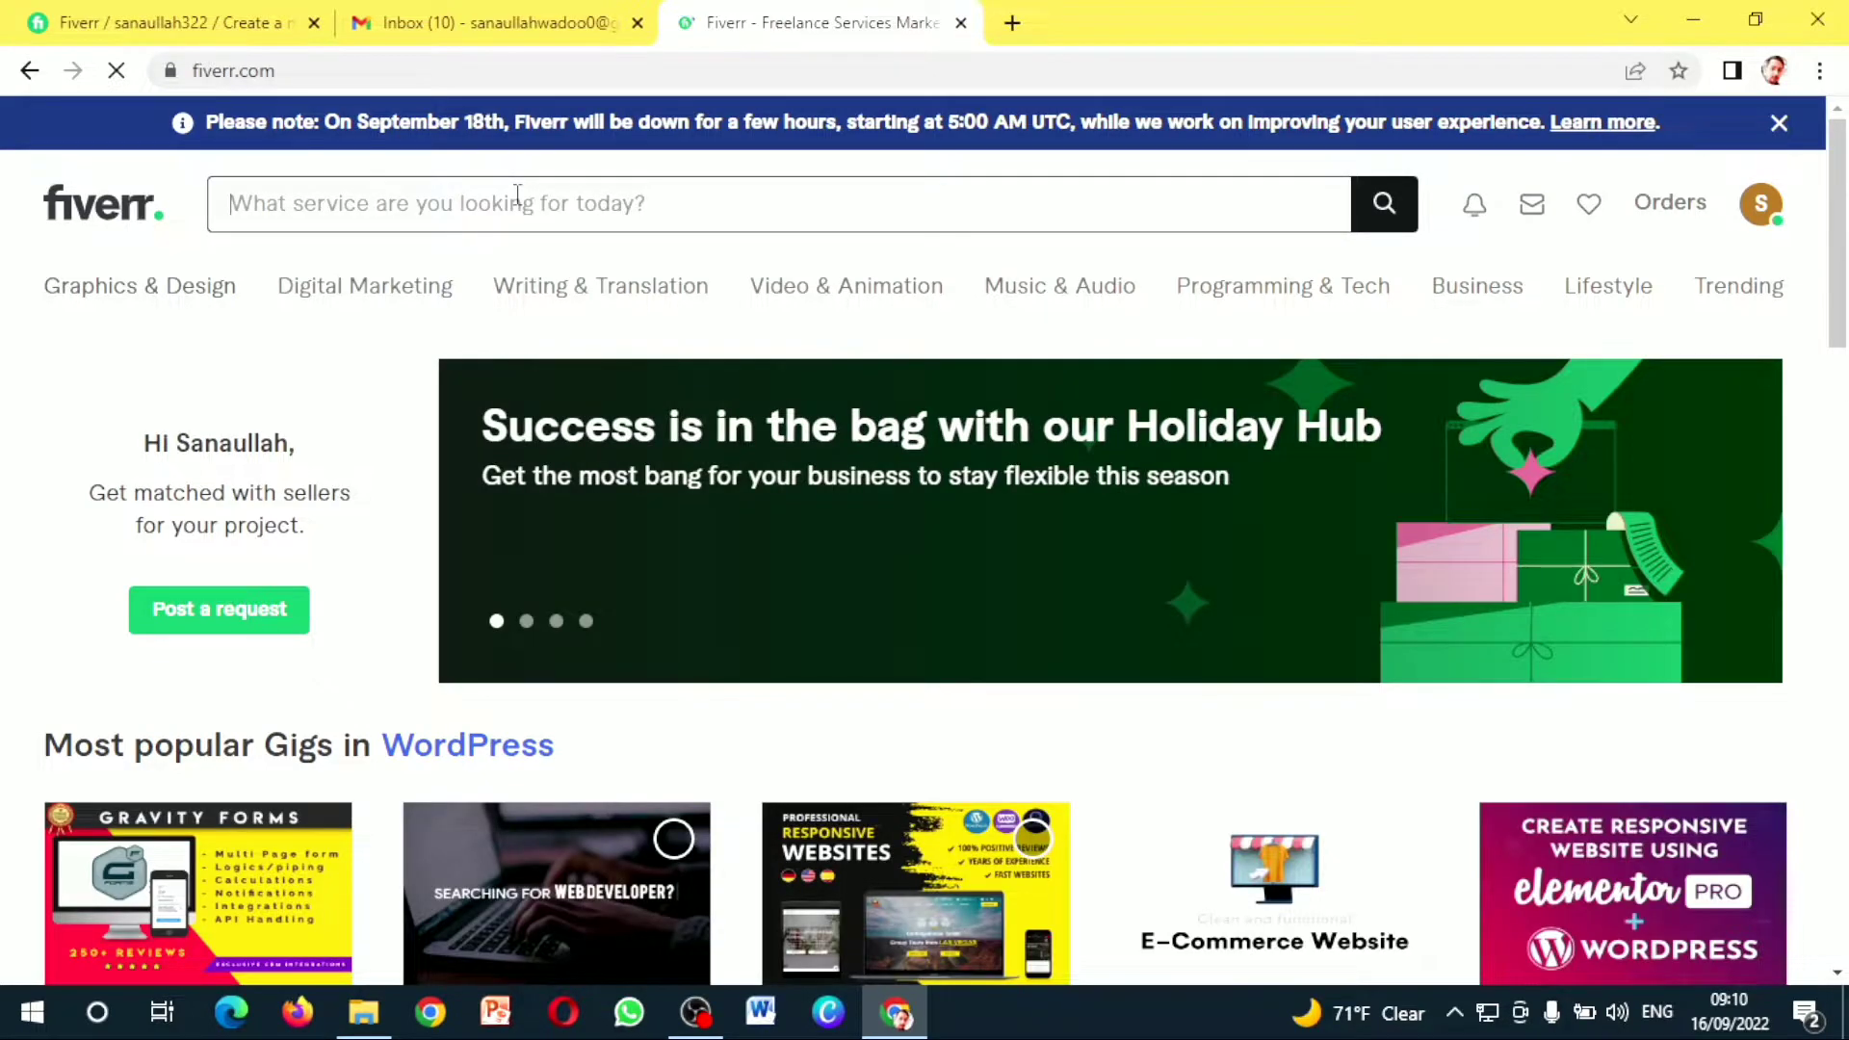
Search Fiverr services for "youtube thumbnail" and dismiss the "Buying services for work?" prompt
{"action": "left_click", "coordinate": [517, 196]}
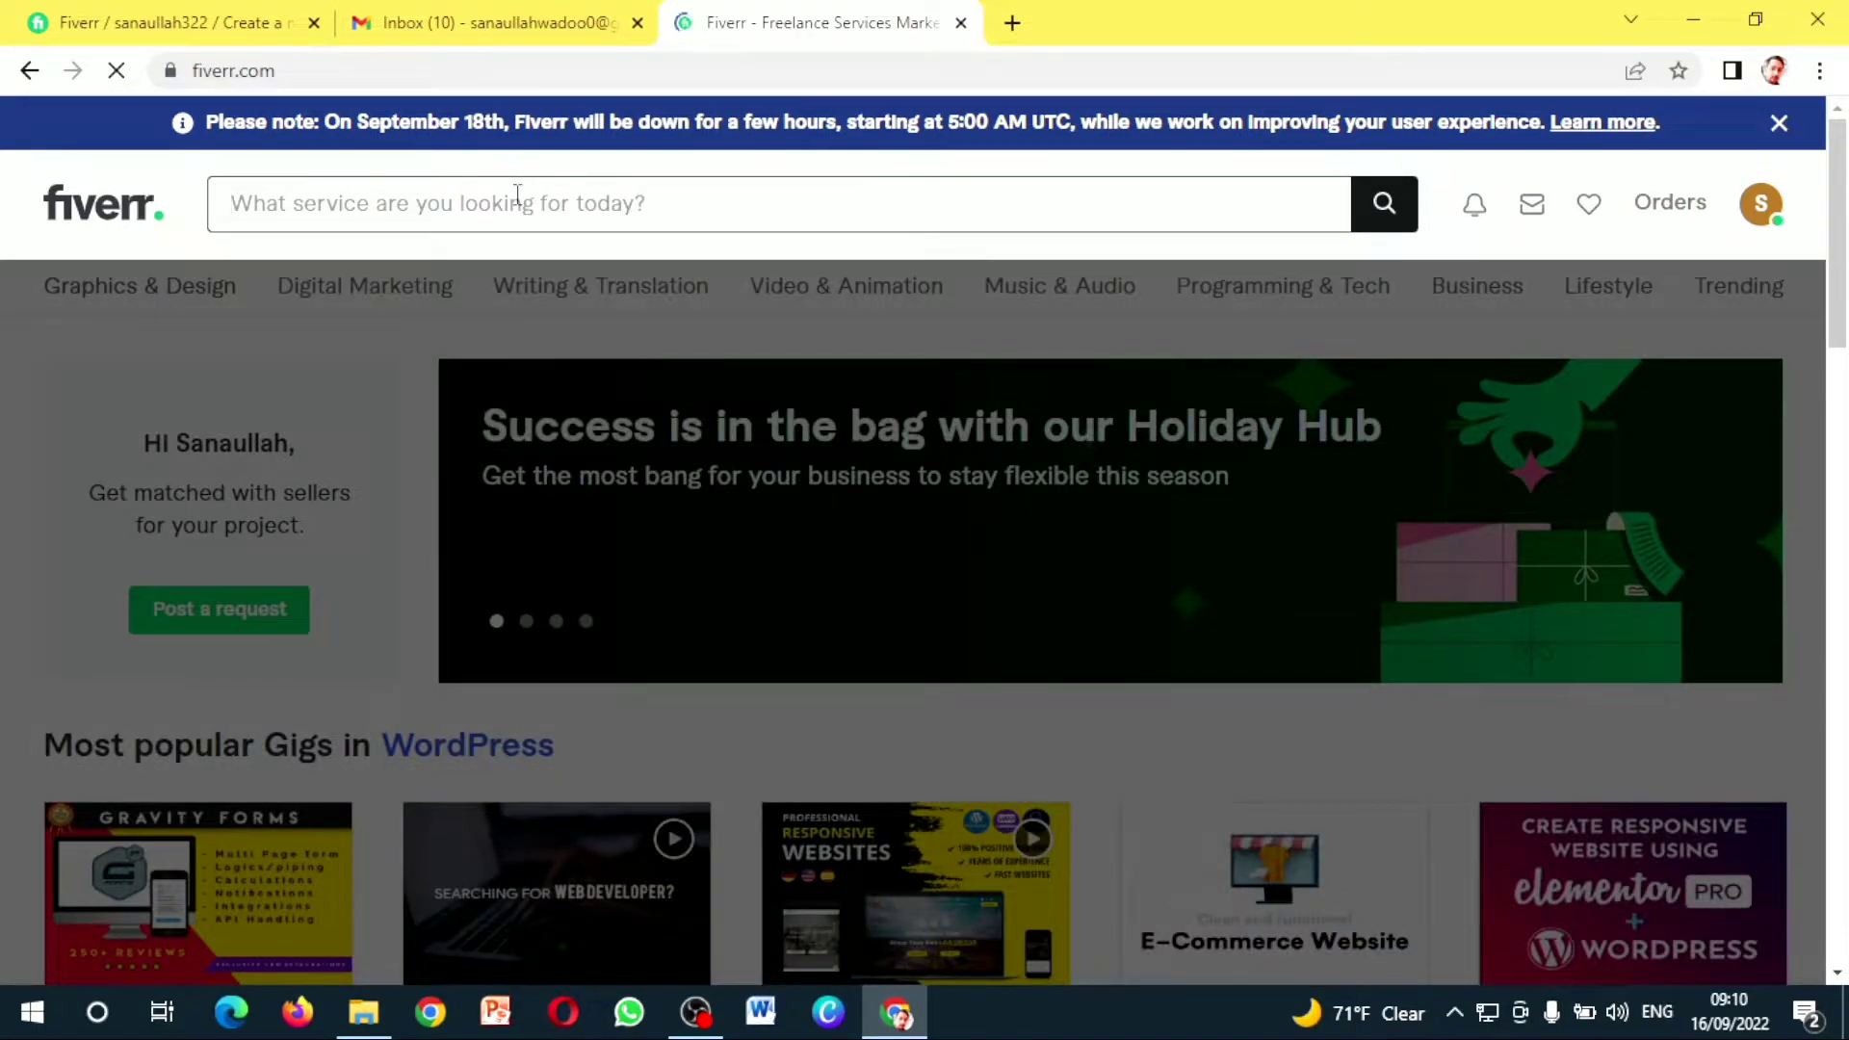
{"action": "type", "text": "y"}
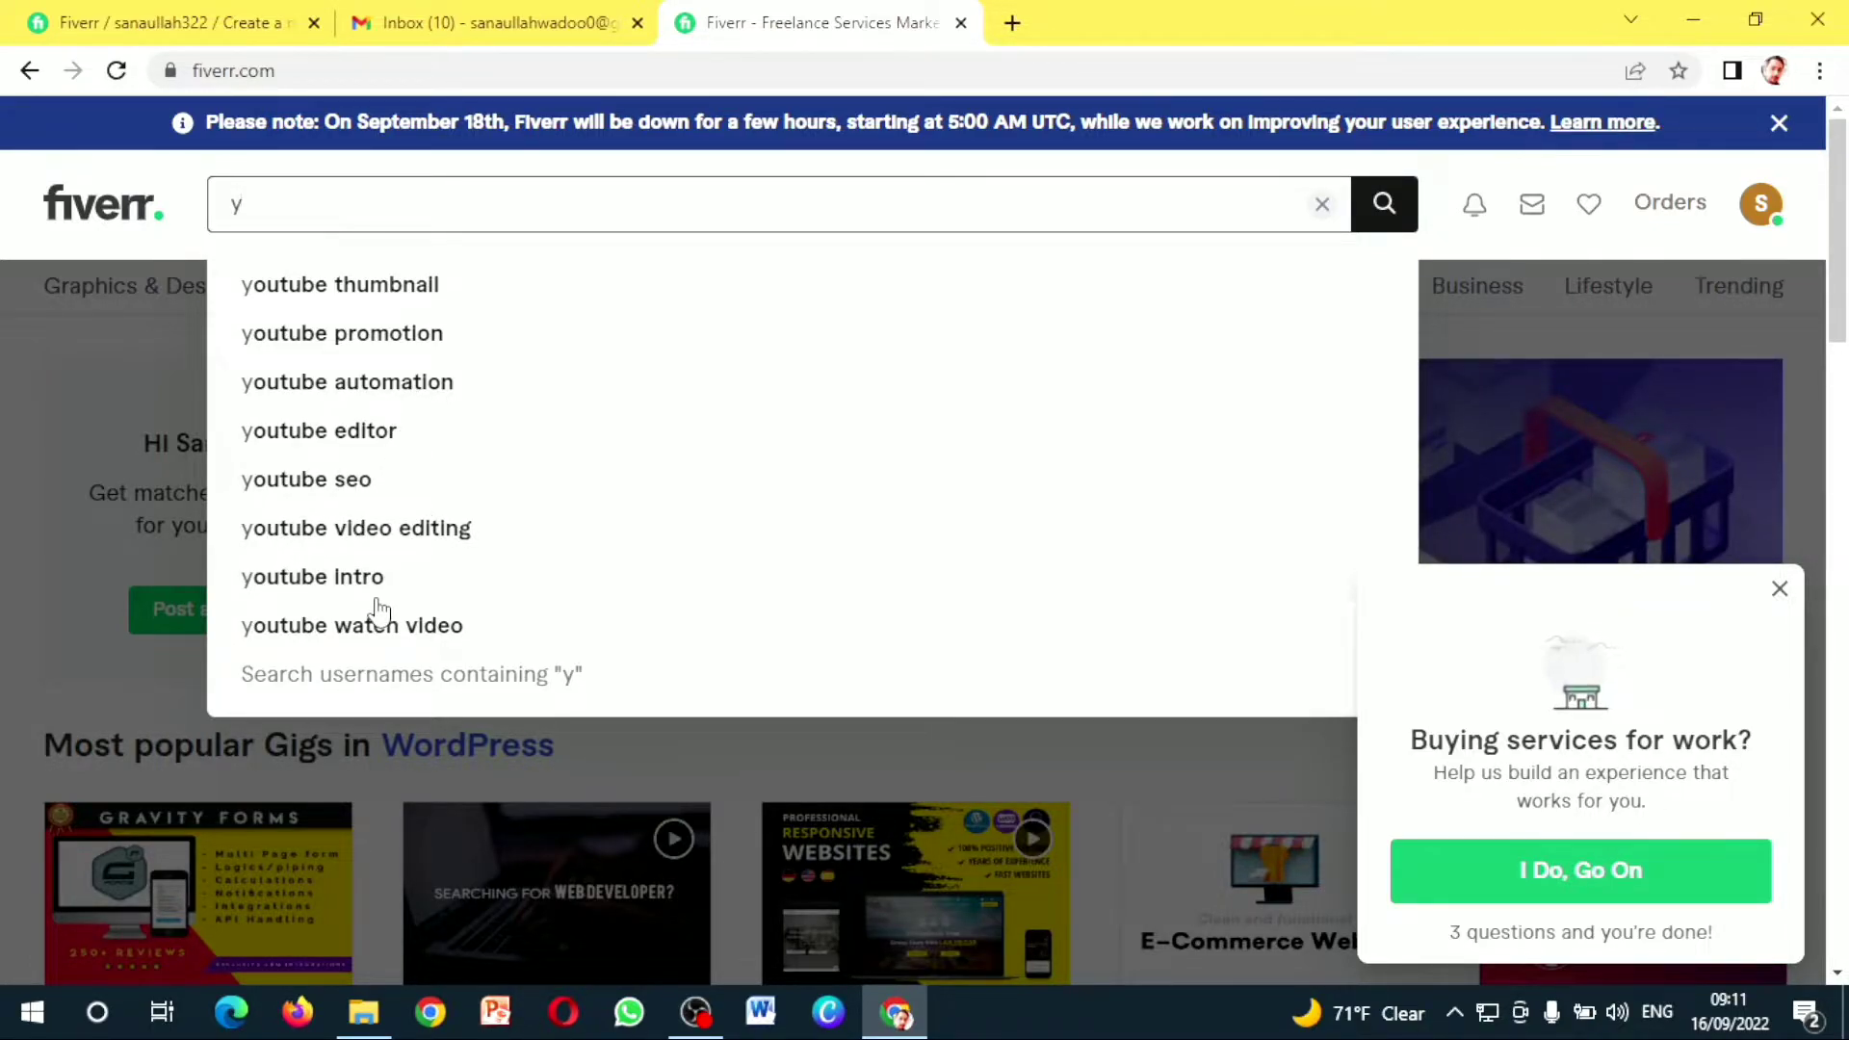
{"action": "left_click", "coordinate": [330, 289]}
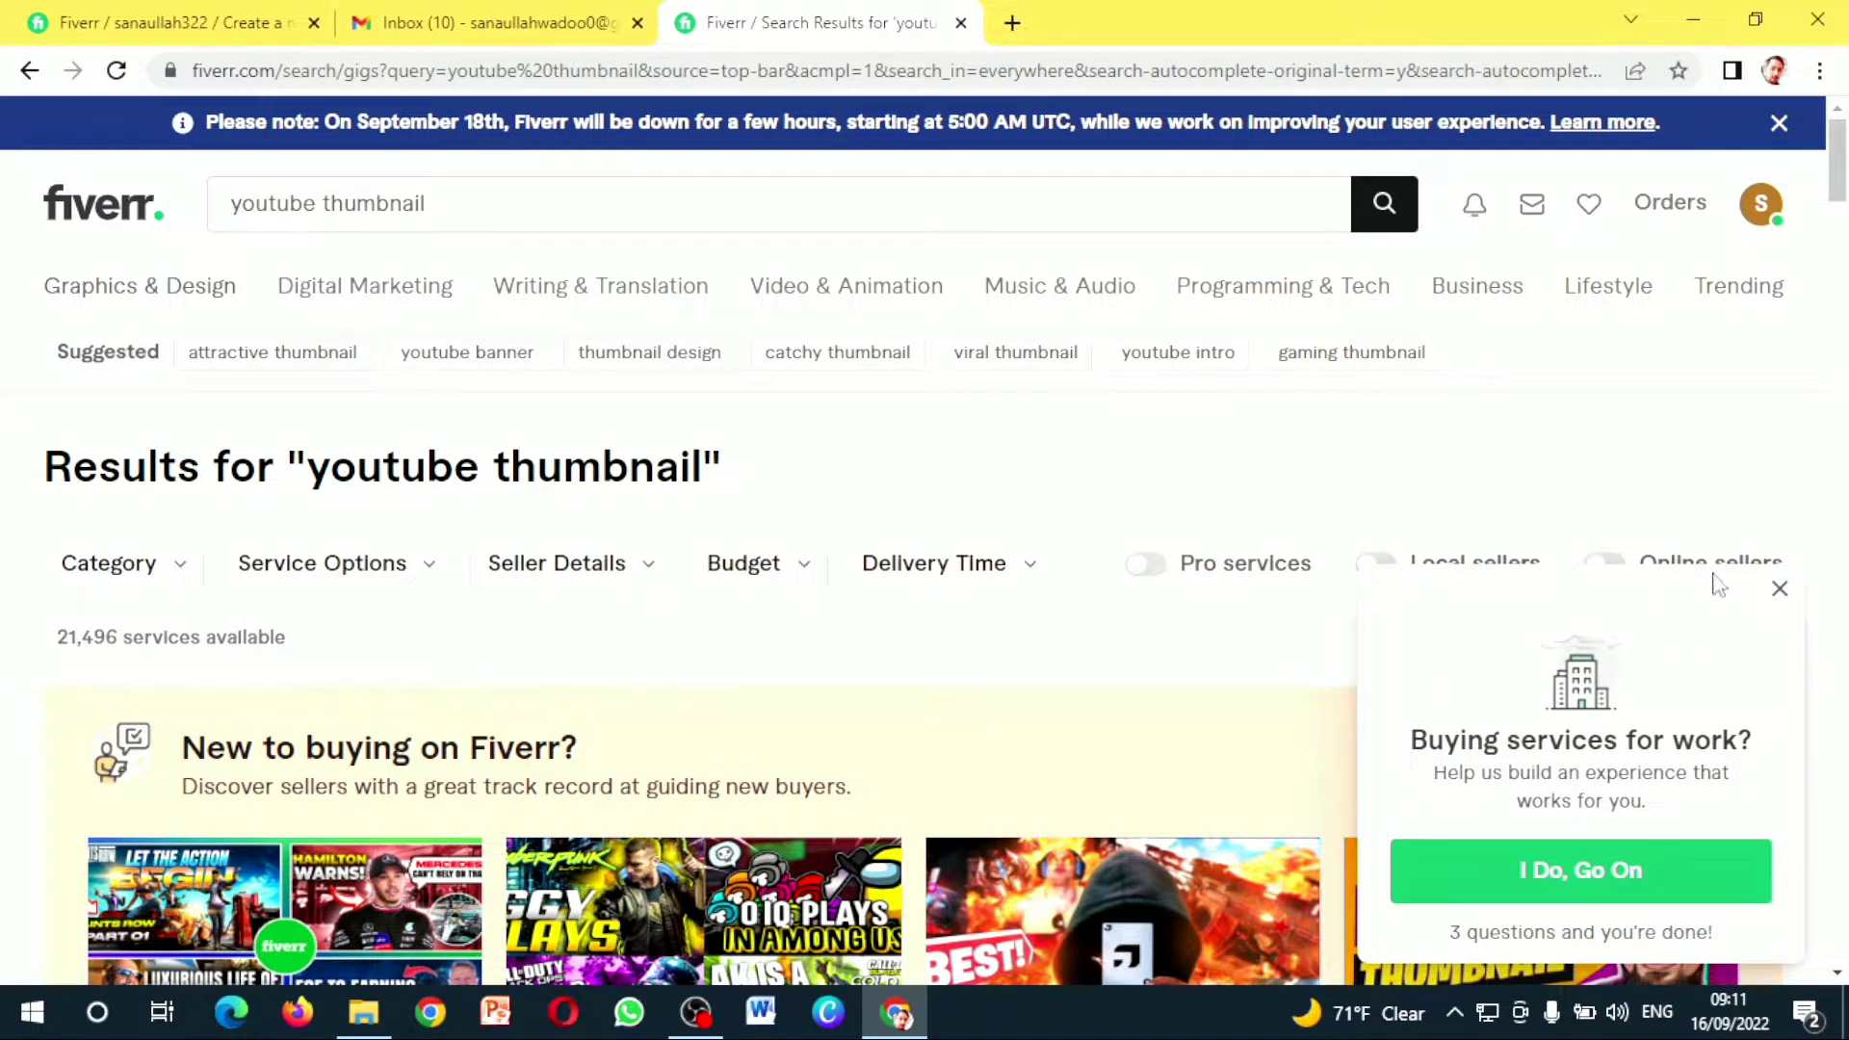
{"action": "left_click", "coordinate": [1778, 589]}
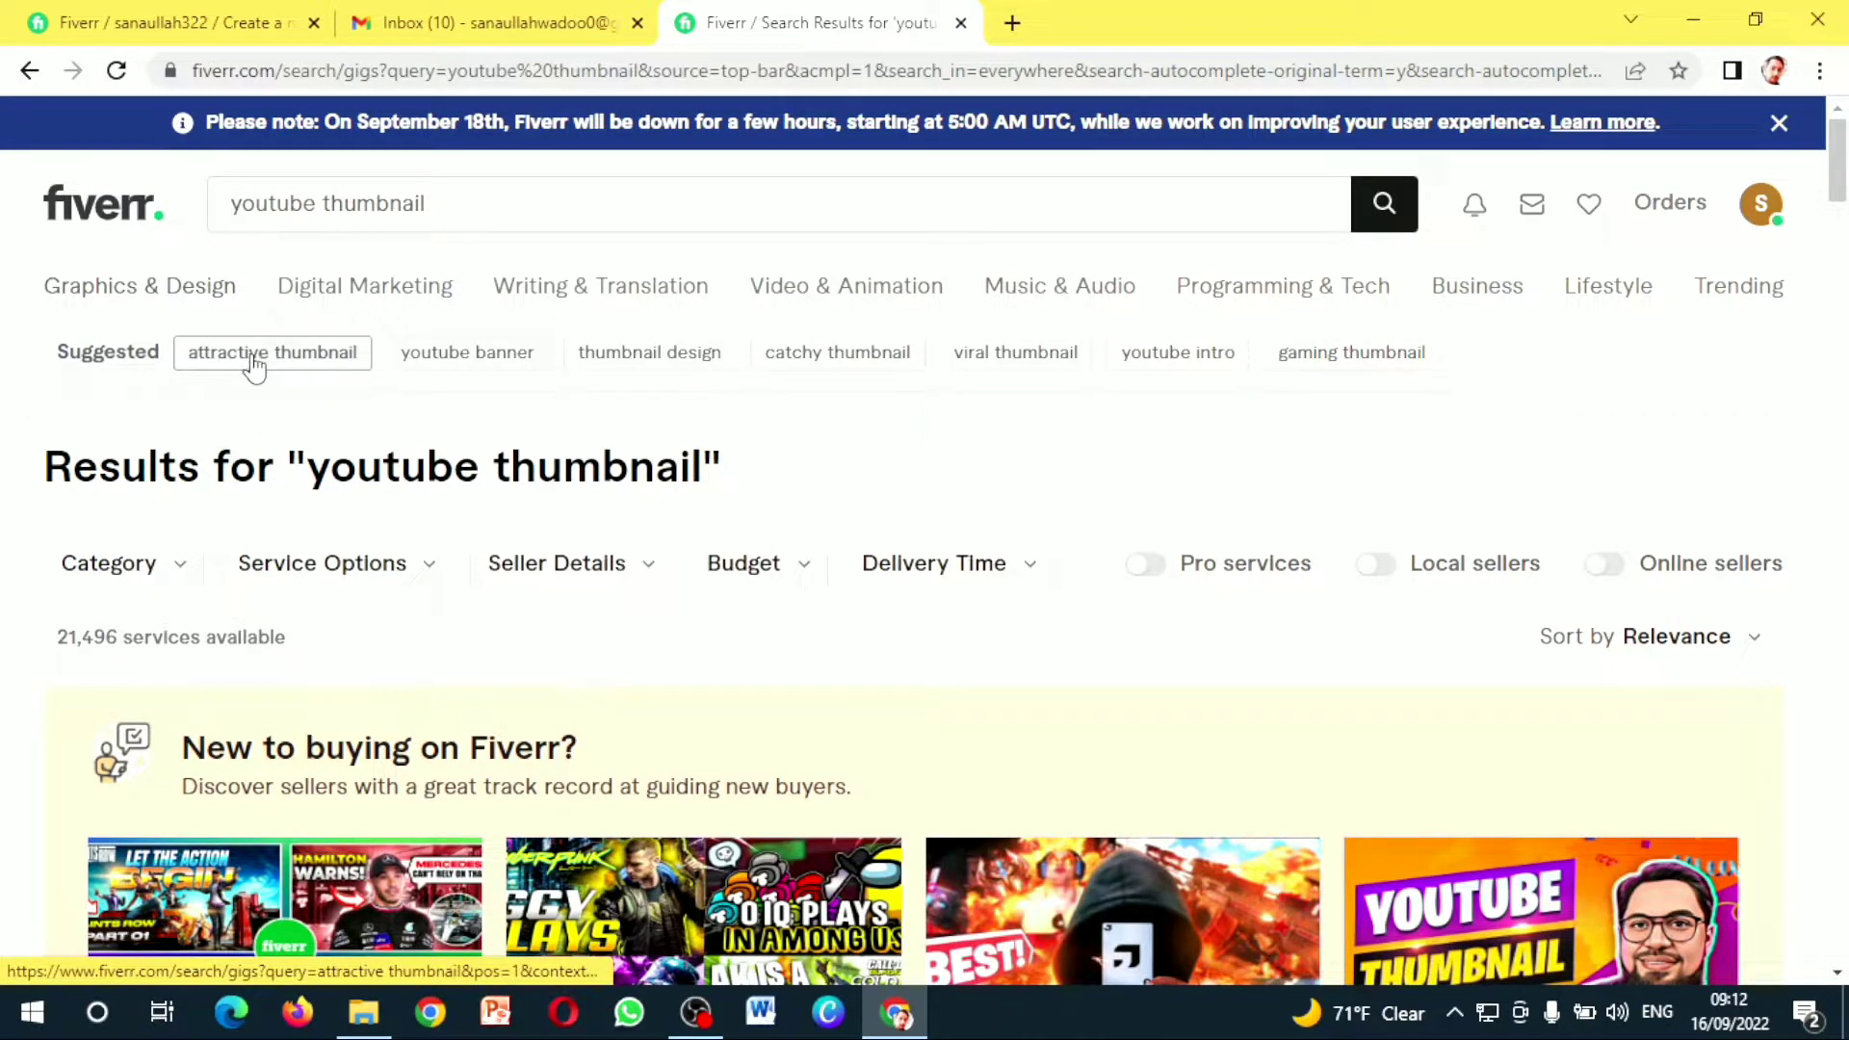
Open the suggested "attractive thumbnail" search and examine the titles, sellers and starting prices of competing gigs
{"action": "left_click", "coordinate": [255, 362]}
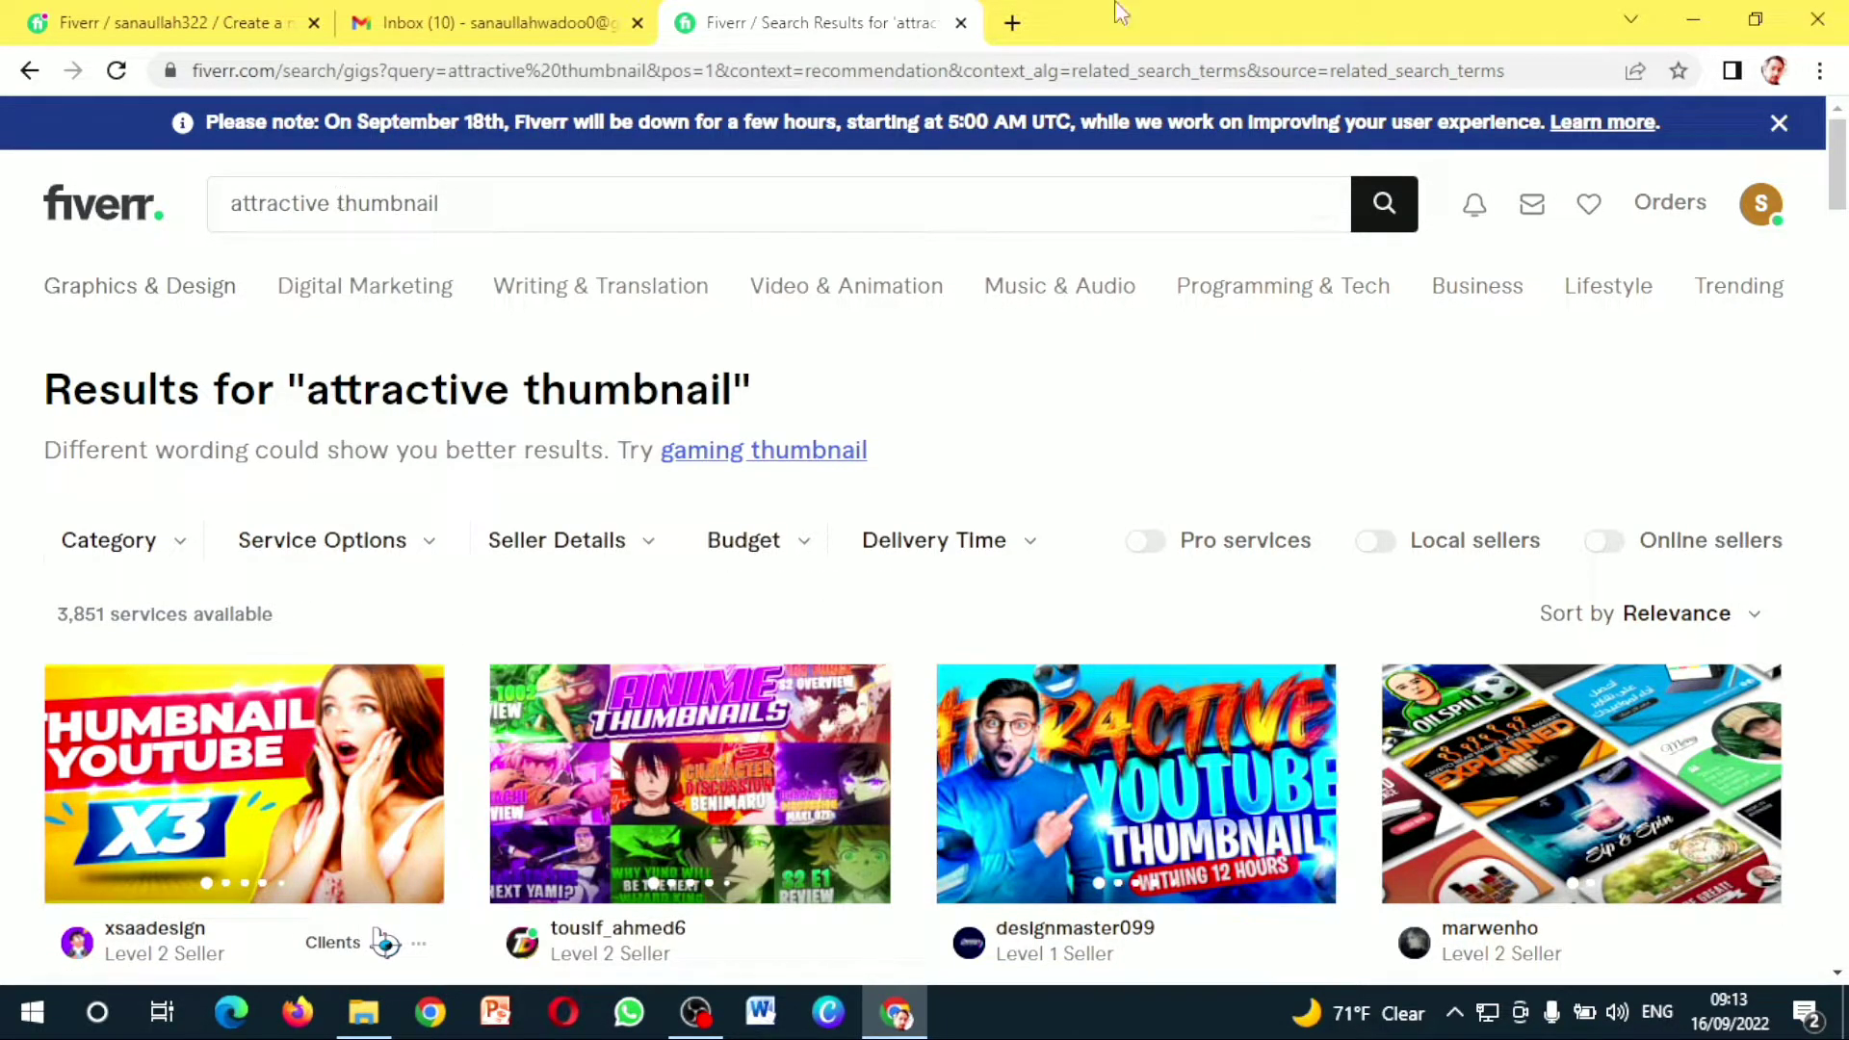
{"action": "scroll", "coordinate": [1841, 204], "scroll_direction": "down", "scroll_amount": 2}
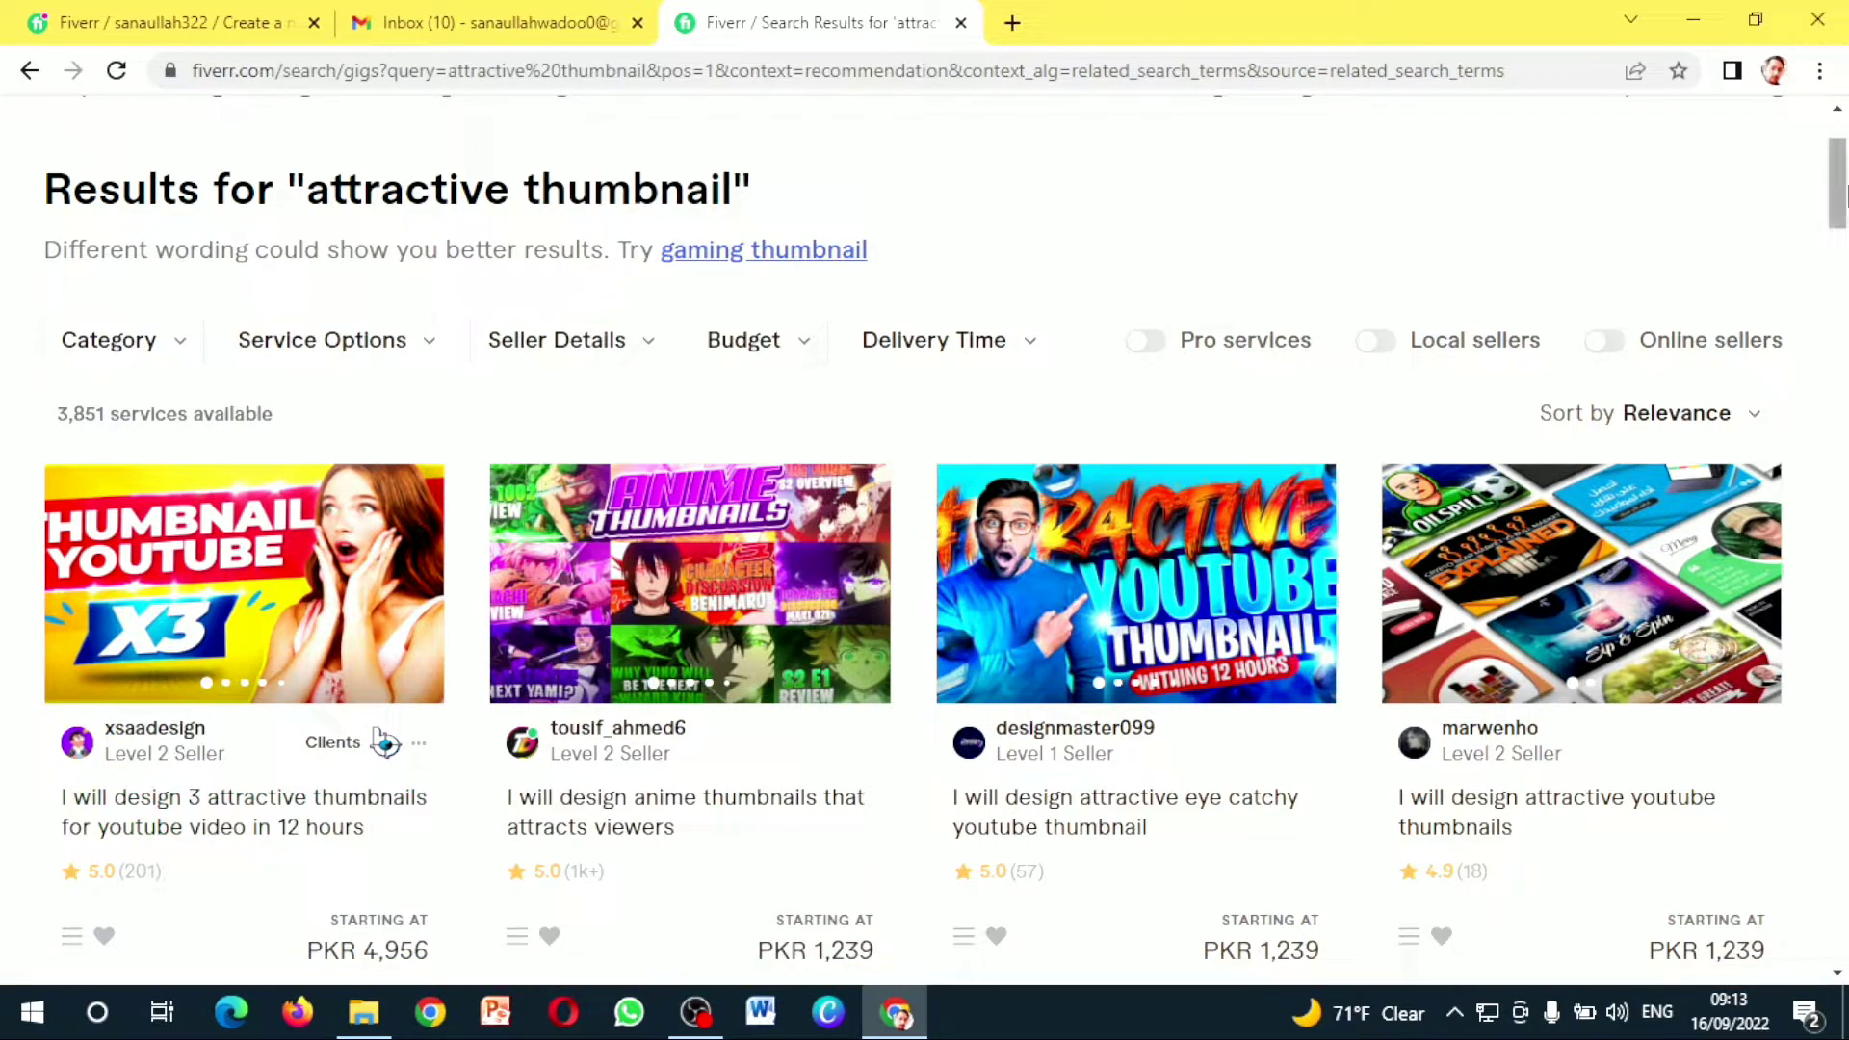
{"action": "mouse_move", "coordinate": [1837, 216]}
{"action": "left_mouse_down"}
{"action": "mouse_move", "coordinate": [1843, 360]}
{"action": "mouse_move", "coordinate": [1834, 220]}
{"action": "left_mouse_up"}
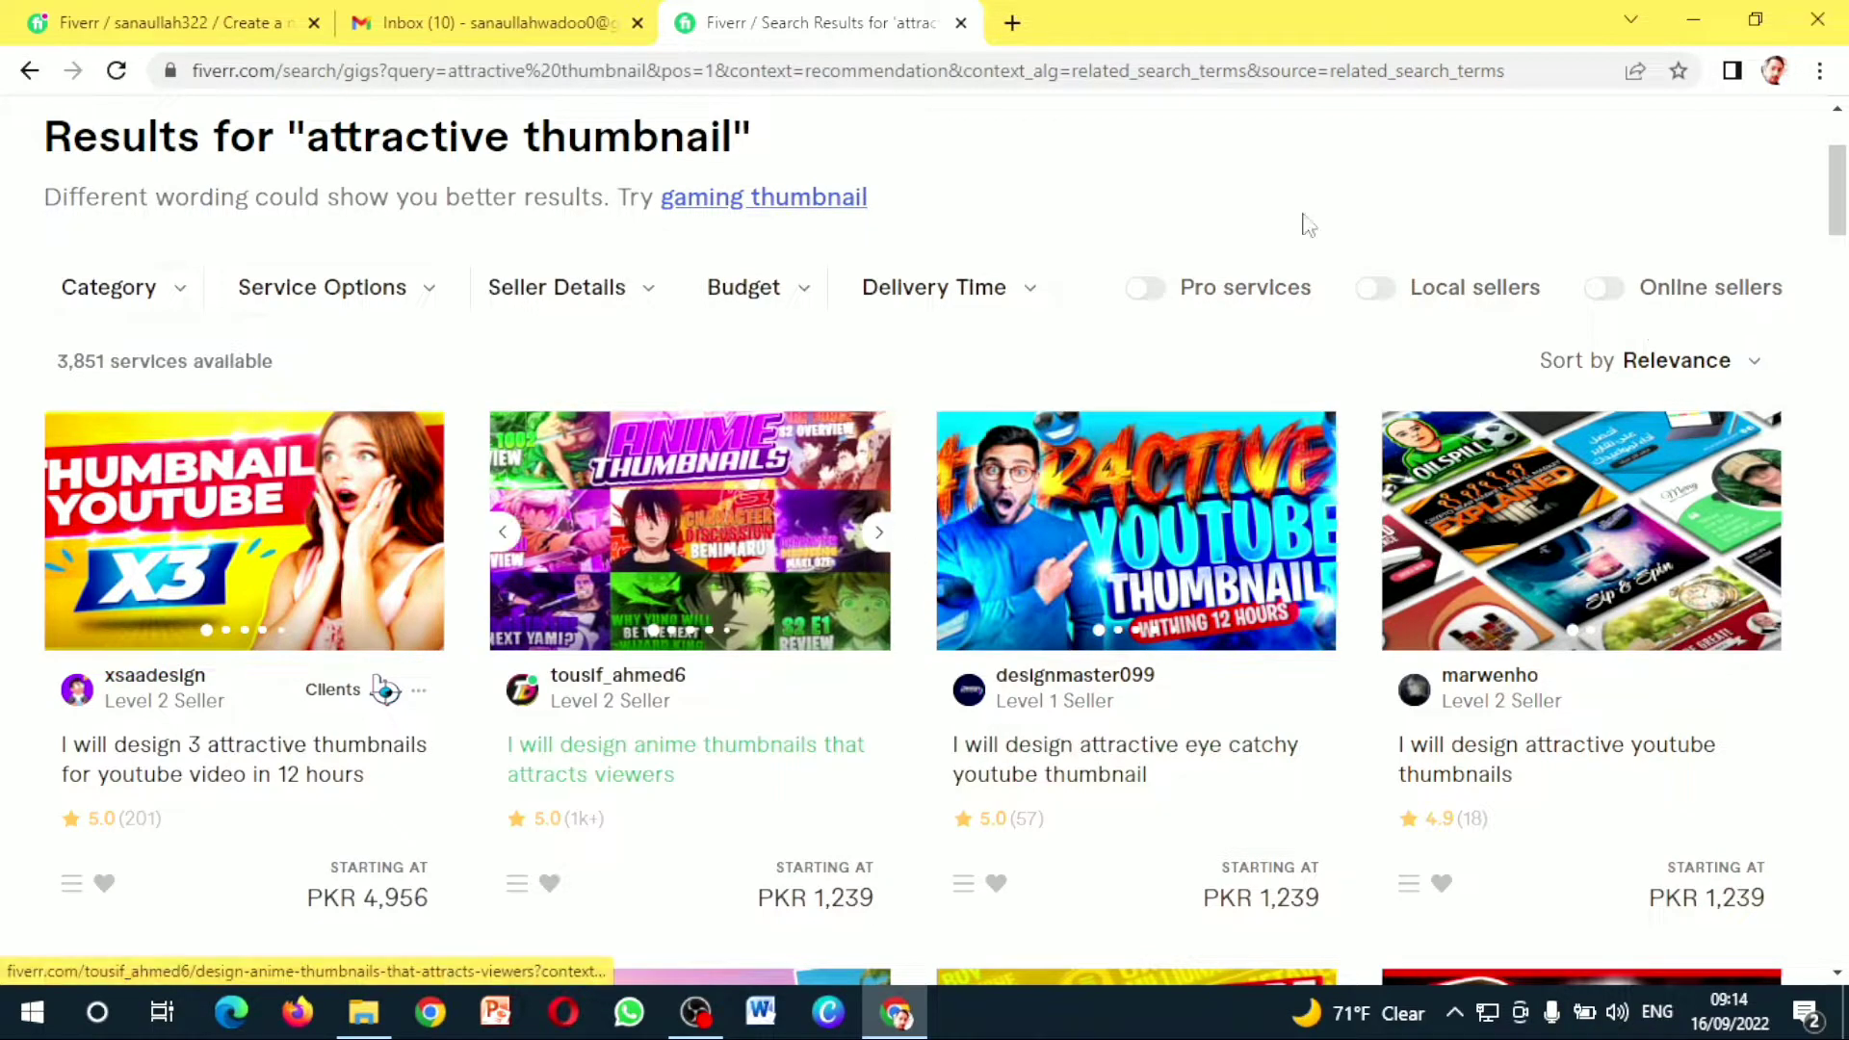
{"action": "left_click_drag", "start_coordinate": [1839, 228], "coordinate": [1839, 192]}
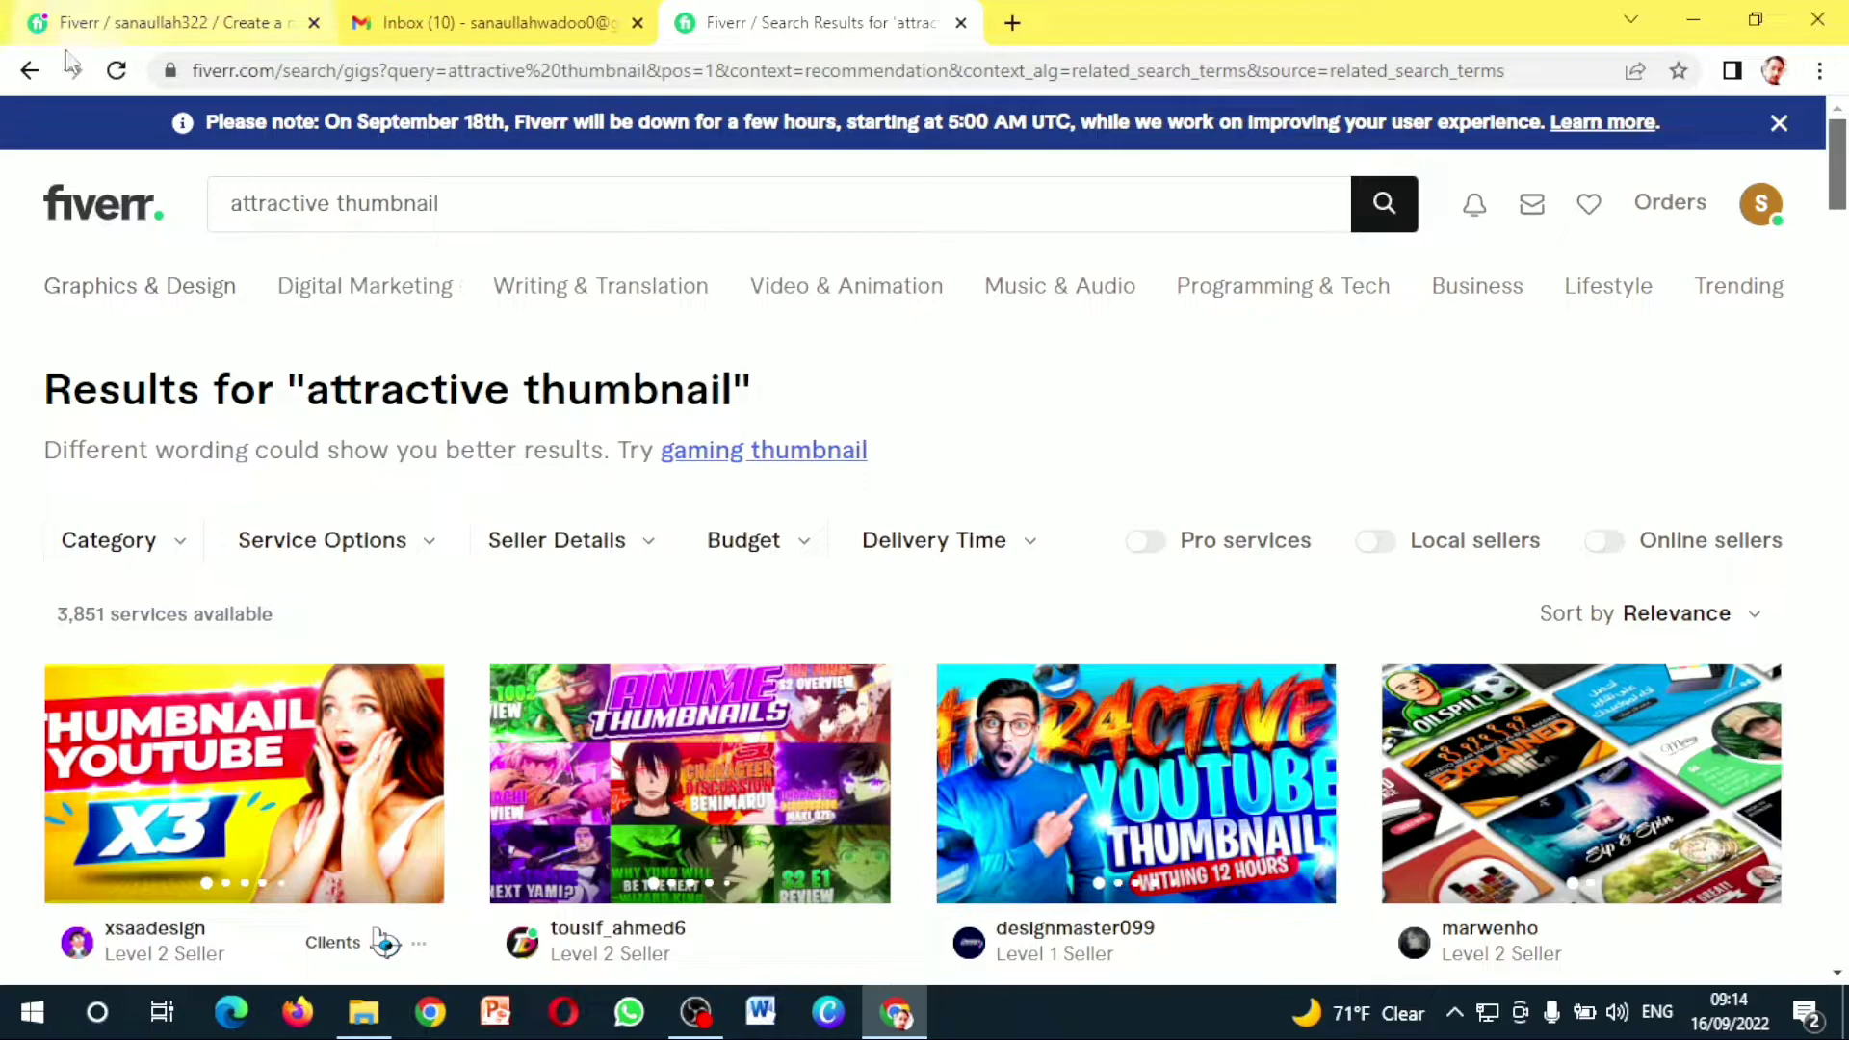
Go back to the "youtube thumbnail" results and look through the gigs and suggested search terms
{"action": "left_click", "coordinate": [31, 73]}
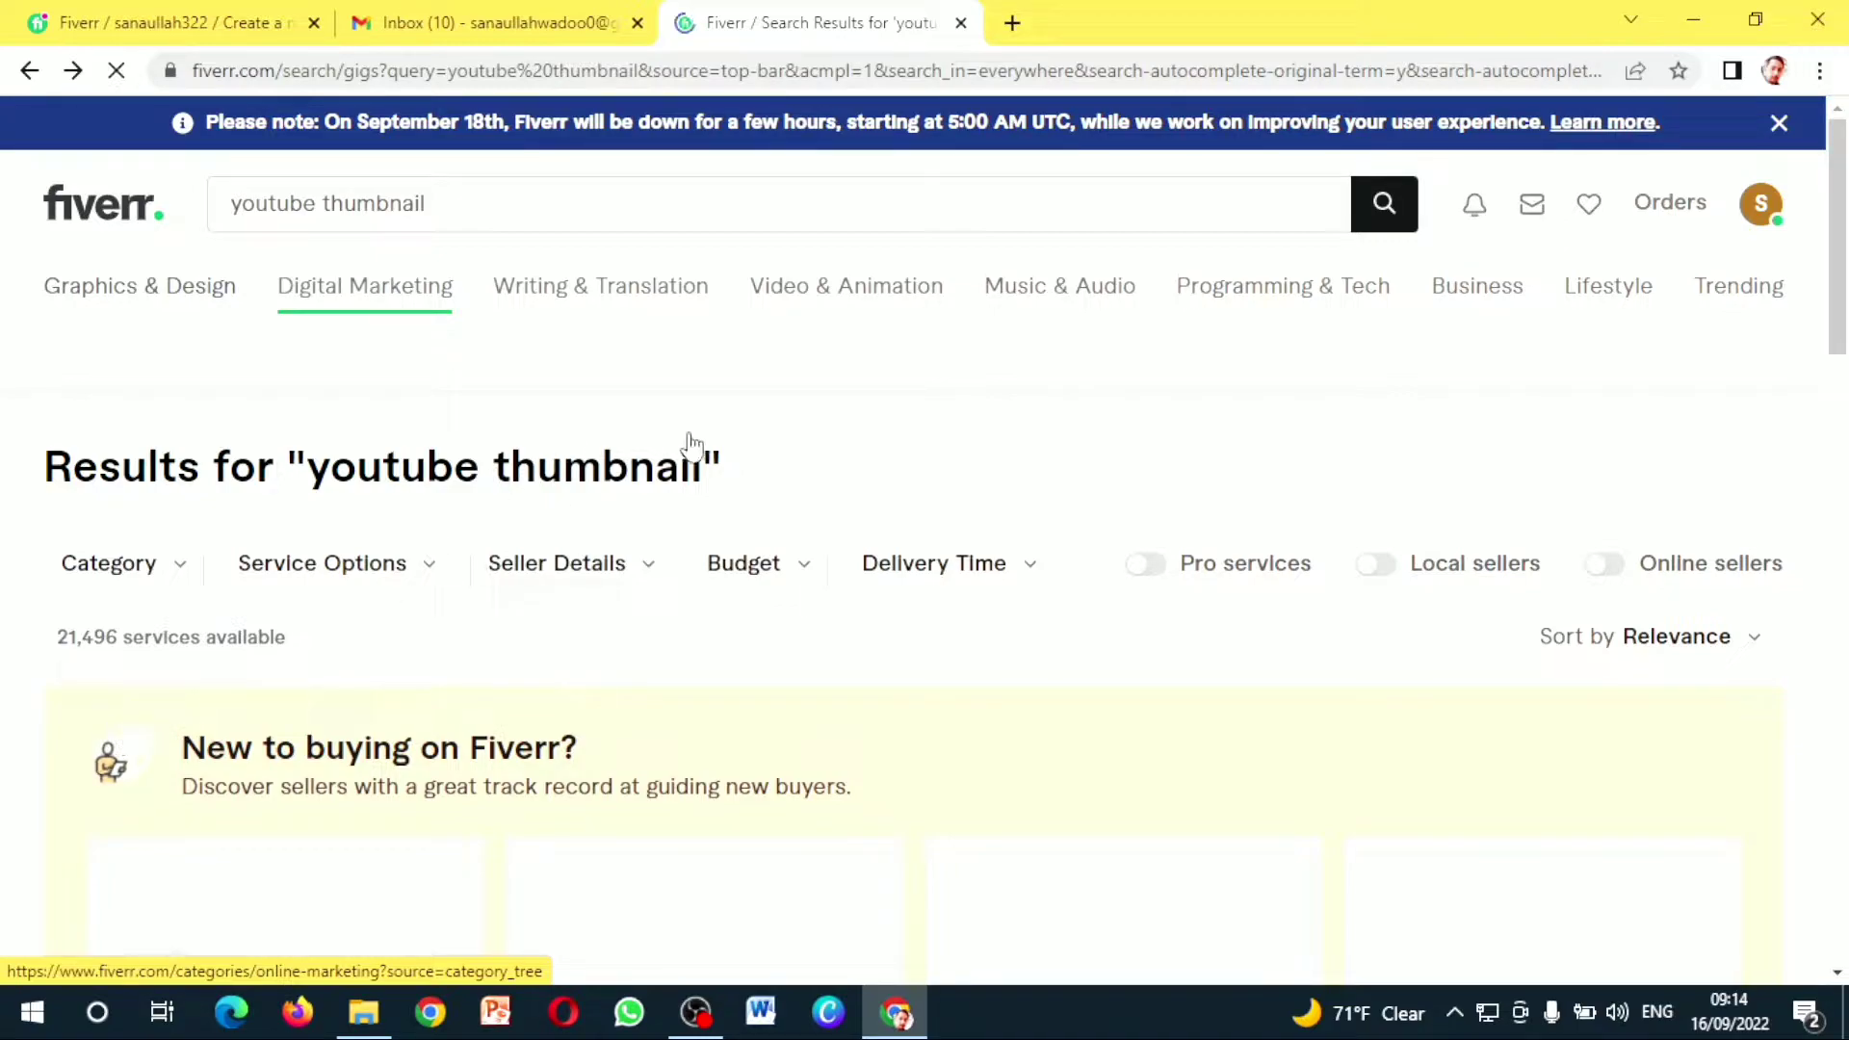
{"action": "scroll", "coordinate": [1845, 279], "scroll_direction": "down", "scroll_amount": 8}
{"action": "scroll", "coordinate": [1844, 192], "scroll_direction": "up", "scroll_amount": 8}
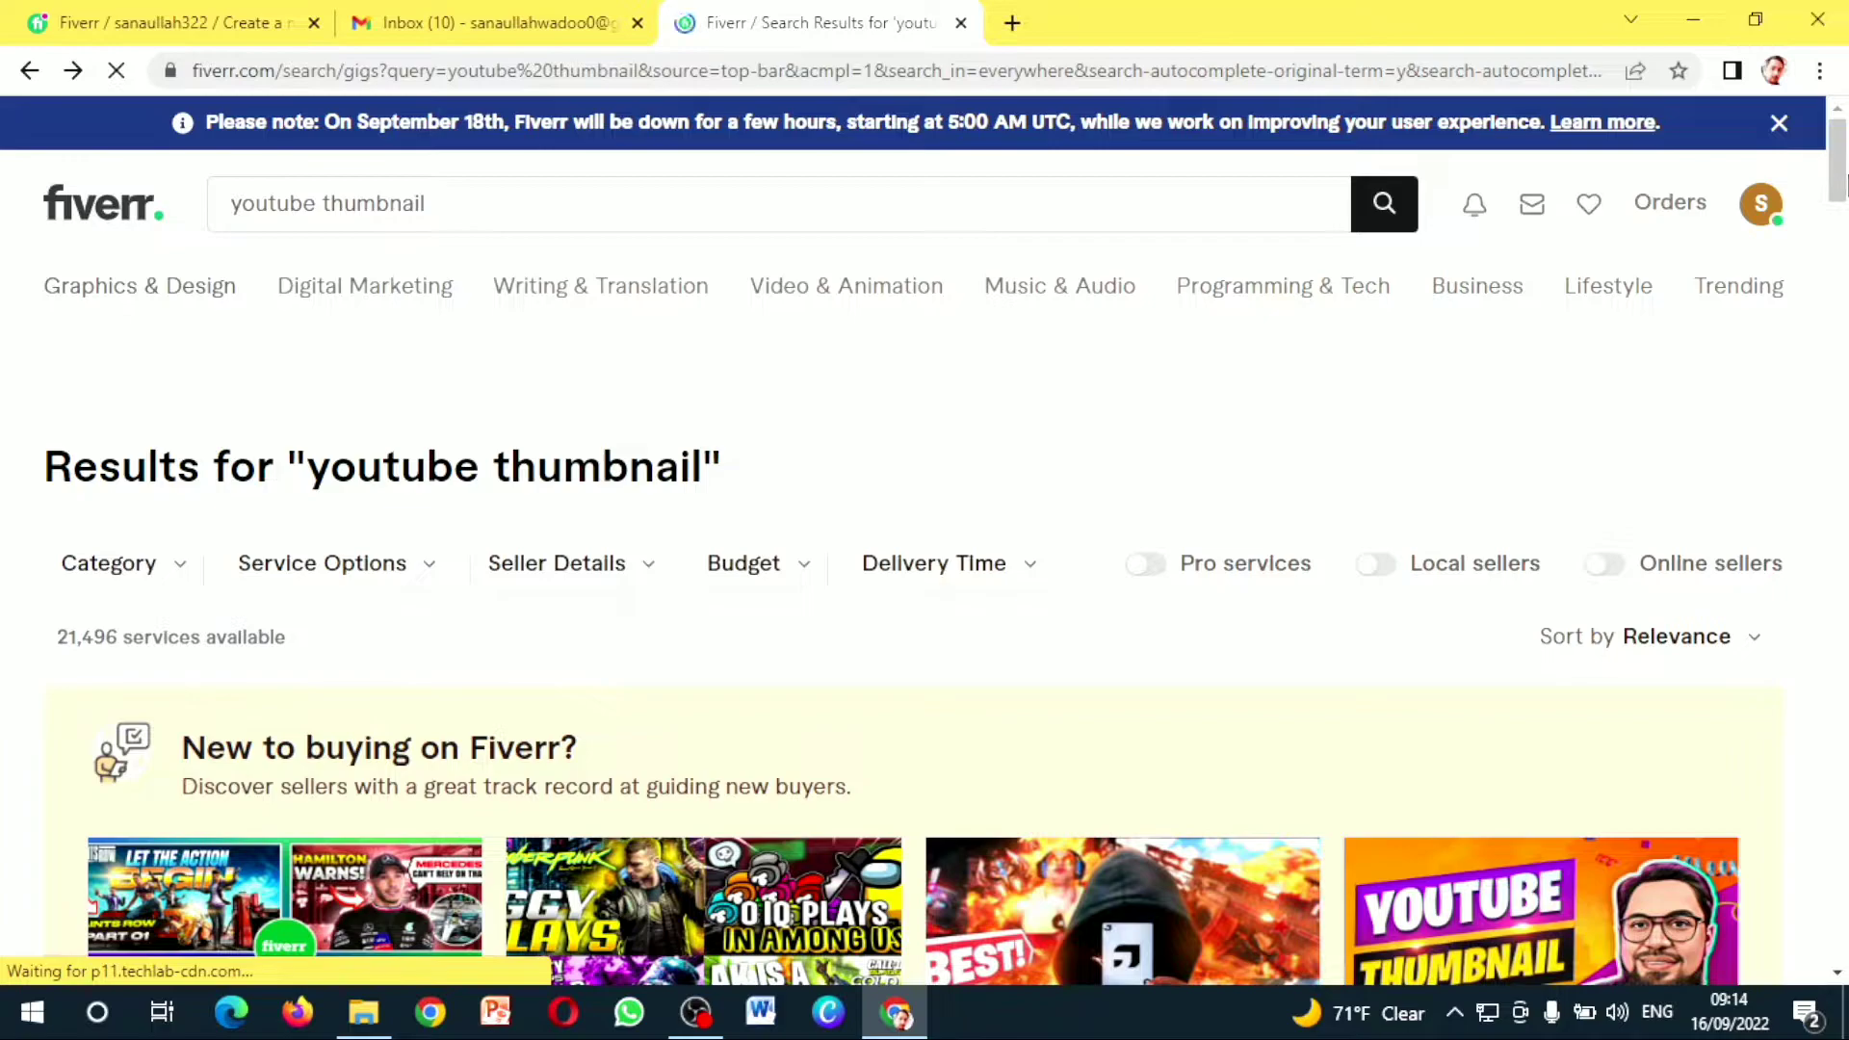
{"action": "mouse_move", "coordinate": [1843, 183]}
{"action": "left_mouse_down"}
{"action": "mouse_move", "coordinate": [1844, 219]}
{"action": "mouse_move", "coordinate": [1843, 198]}
{"action": "left_mouse_up"}
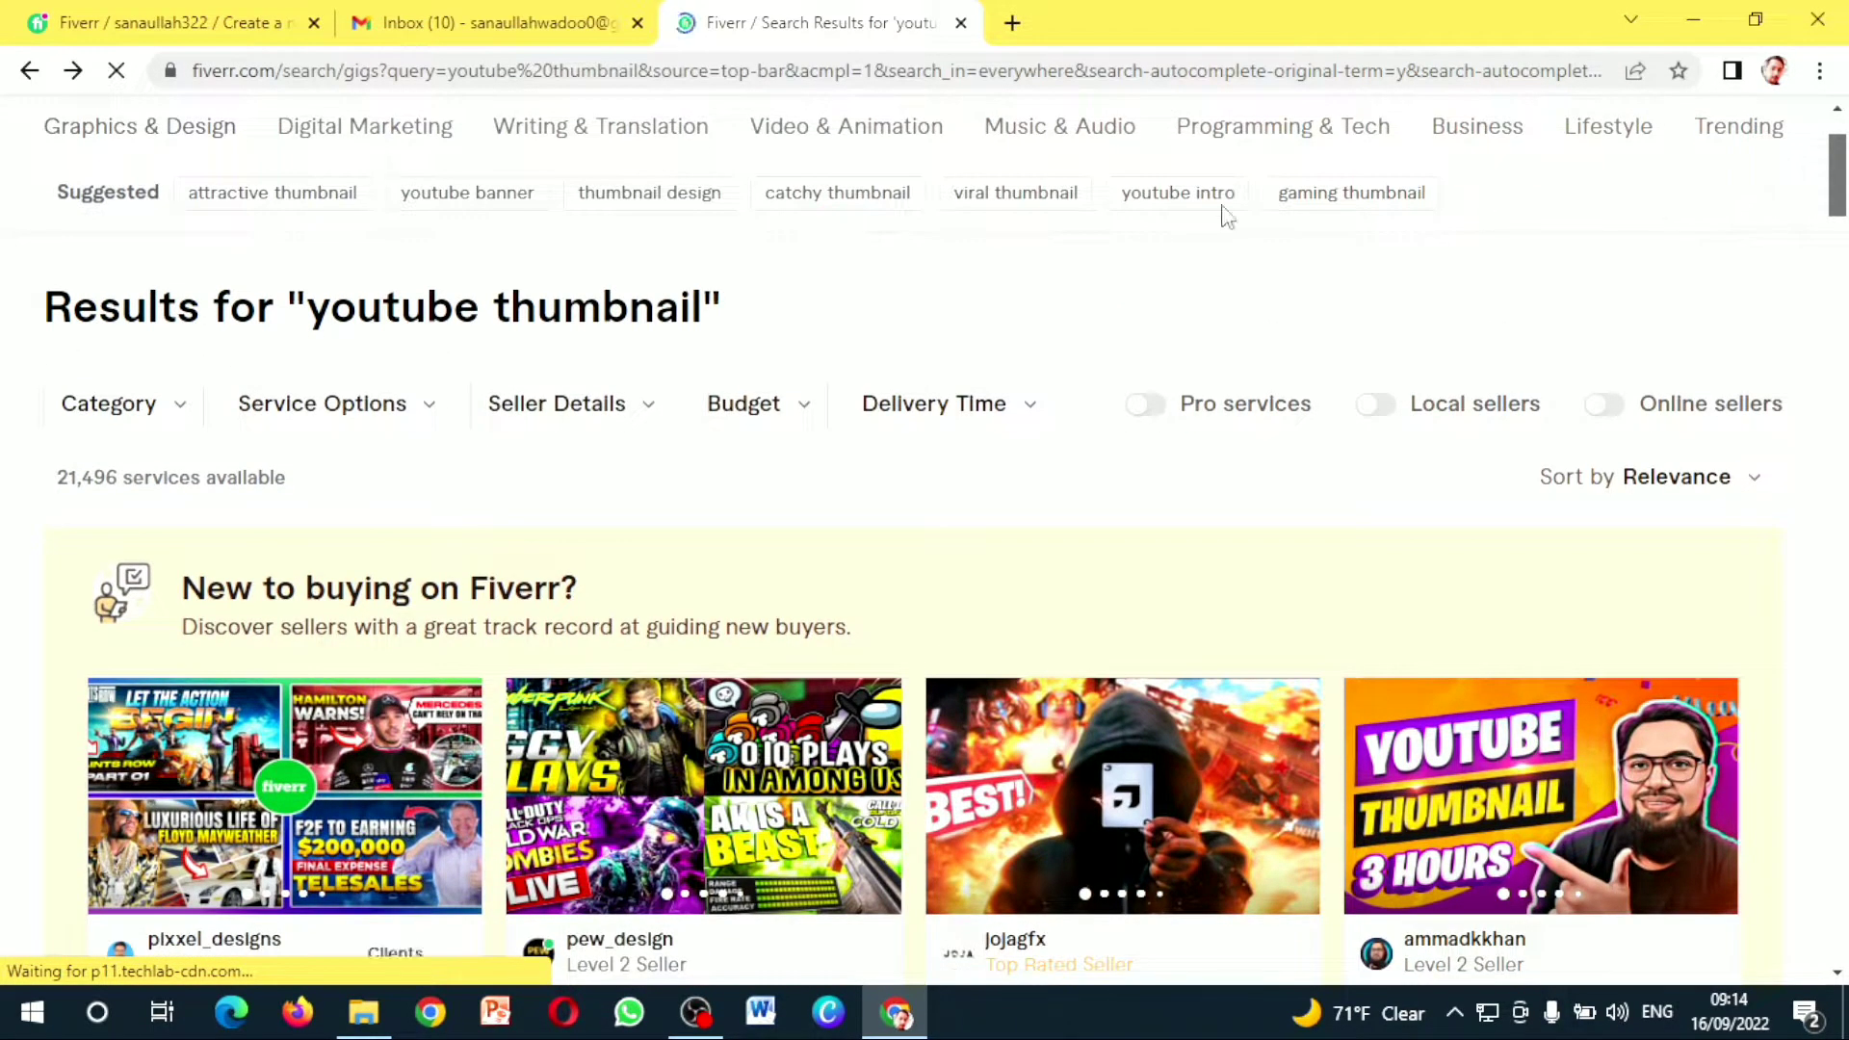
Run the suggested "catchy thumbnail" search, look through the gigs, and open the one titled "I will design catchy youtube thumbnail"
{"action": "left_click", "coordinate": [878, 218]}
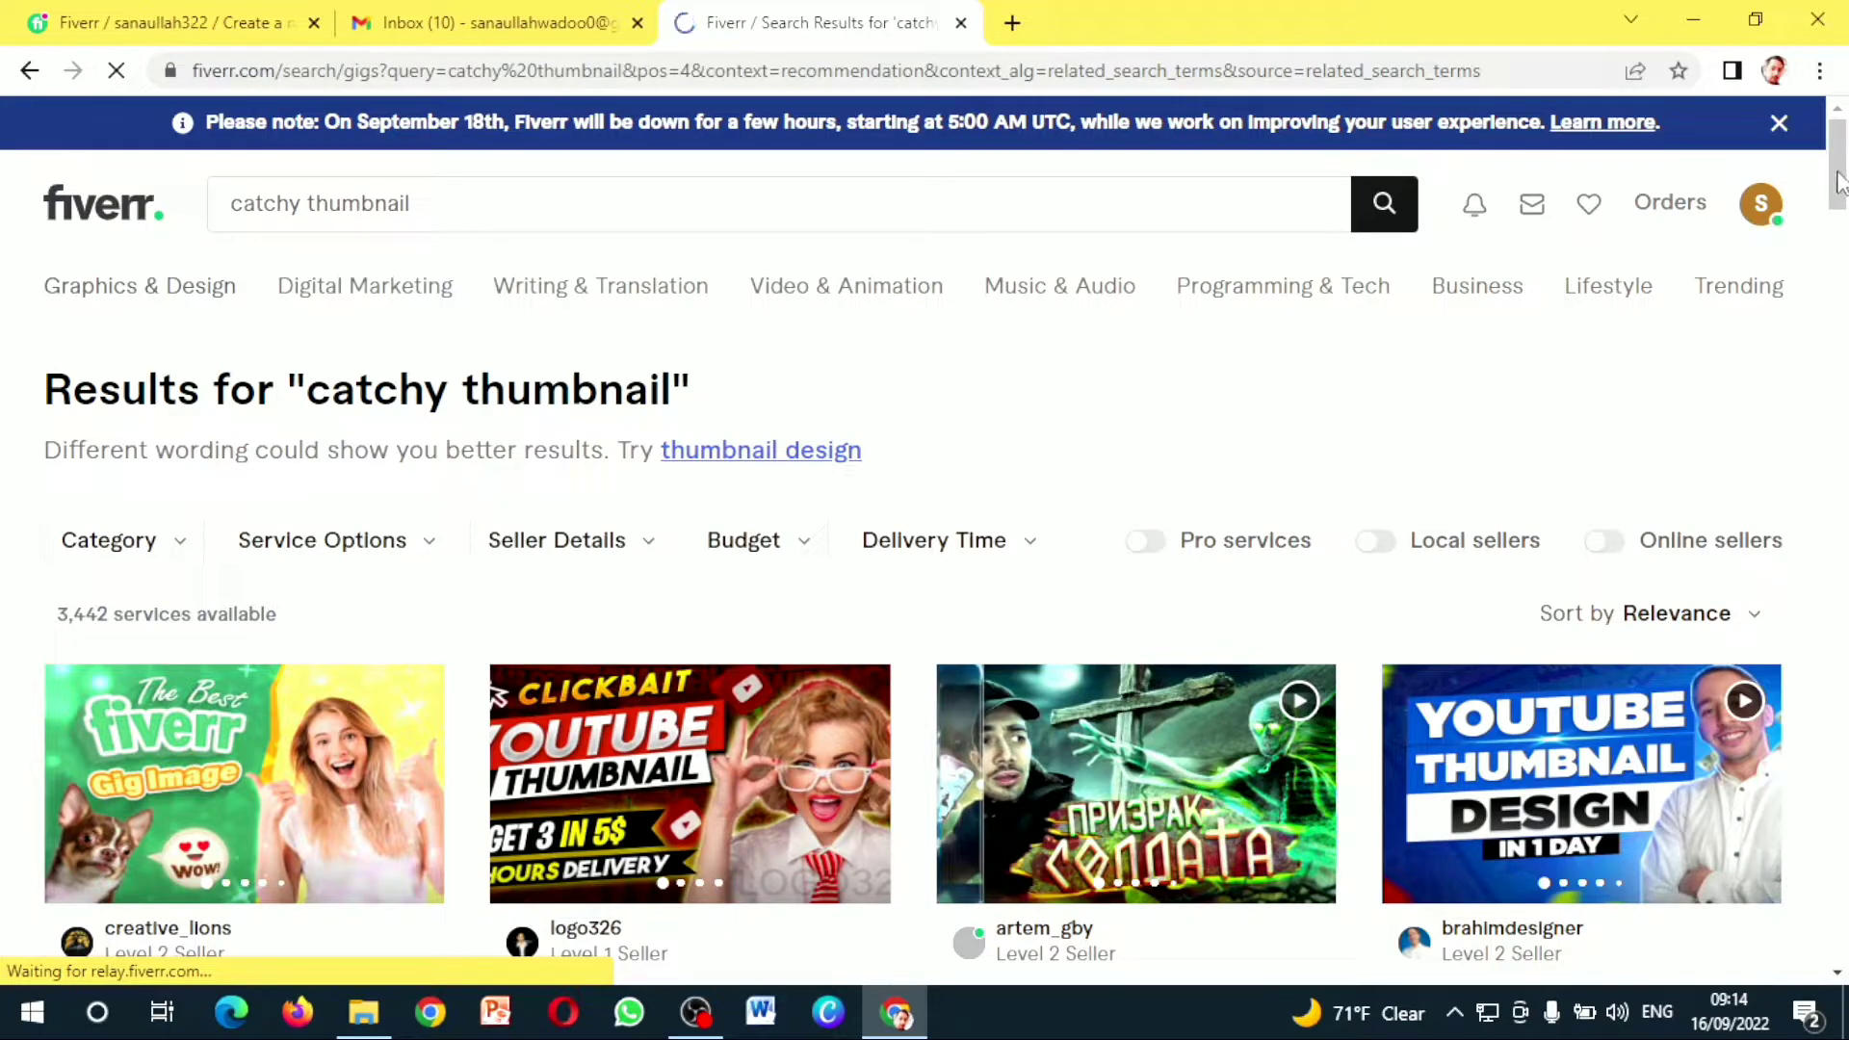
{"action": "left_click_drag", "start_coordinate": [1839, 183], "coordinate": [1801, 260]}
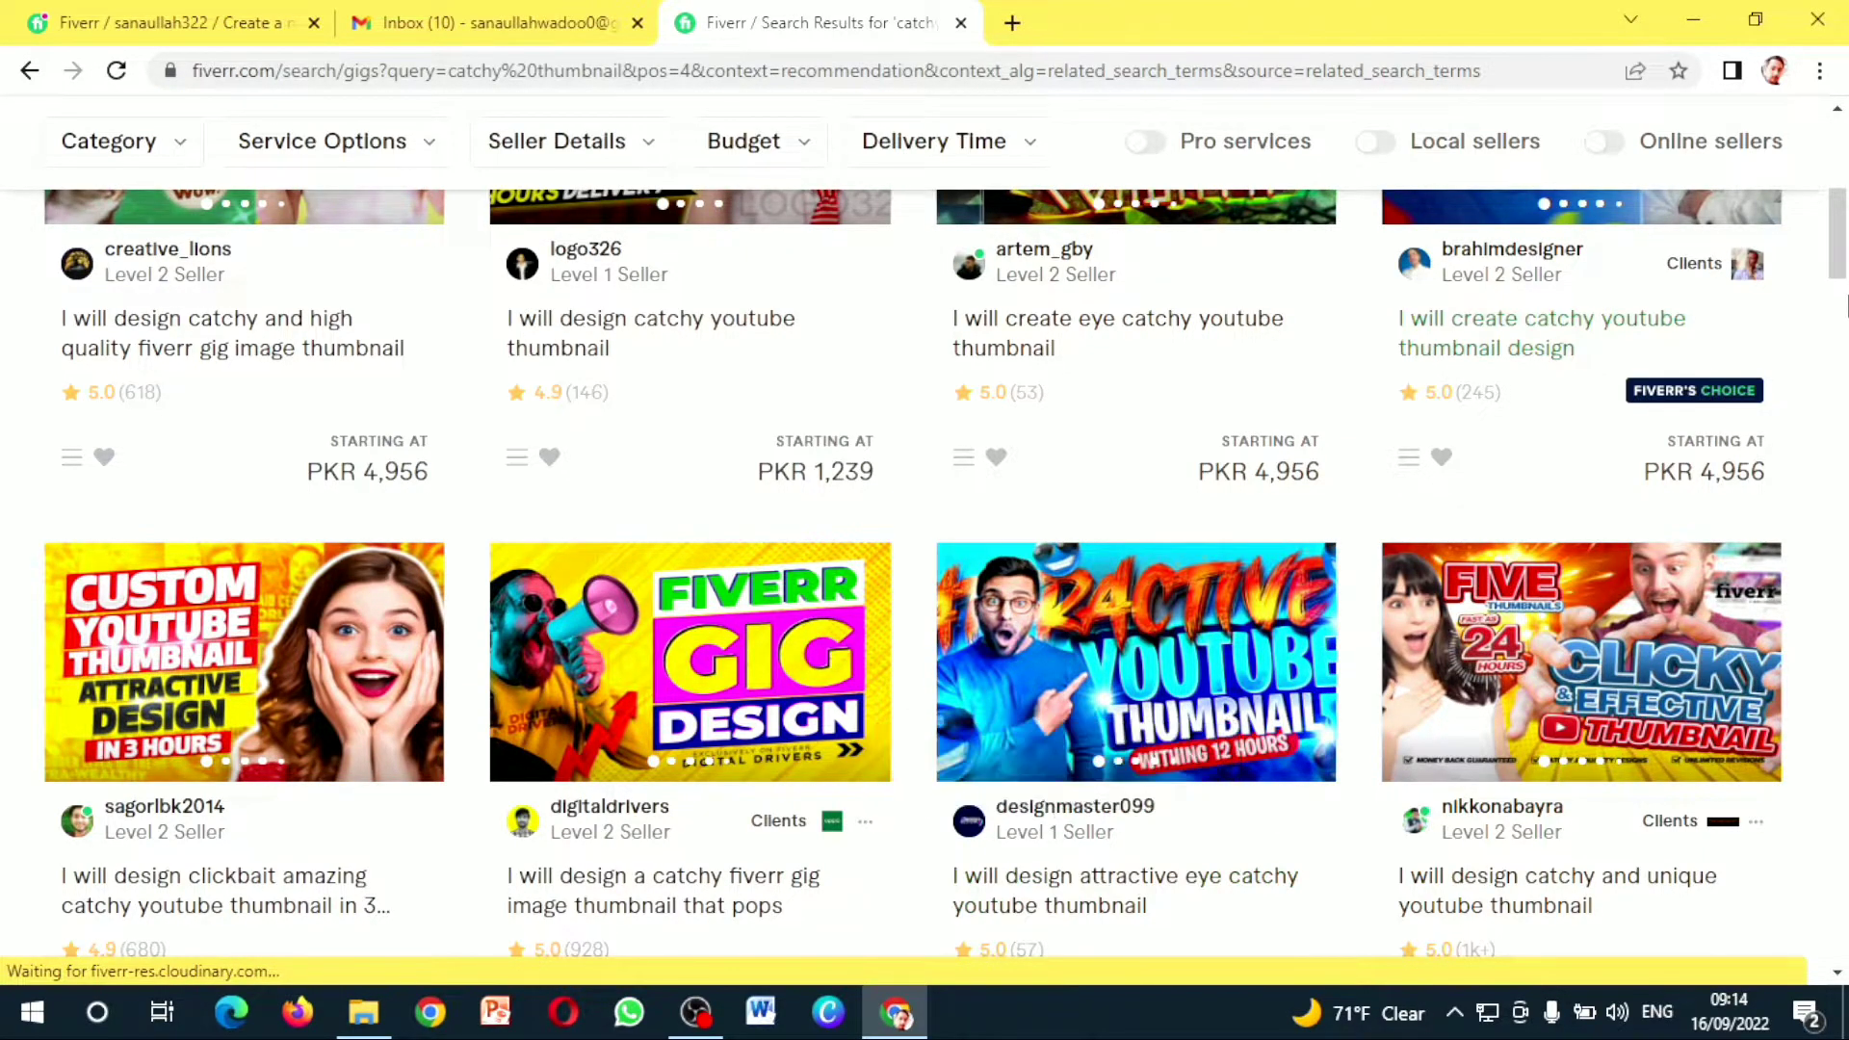
{"action": "left_click_drag", "start_coordinate": [1839, 241], "coordinate": [1837, 201]}
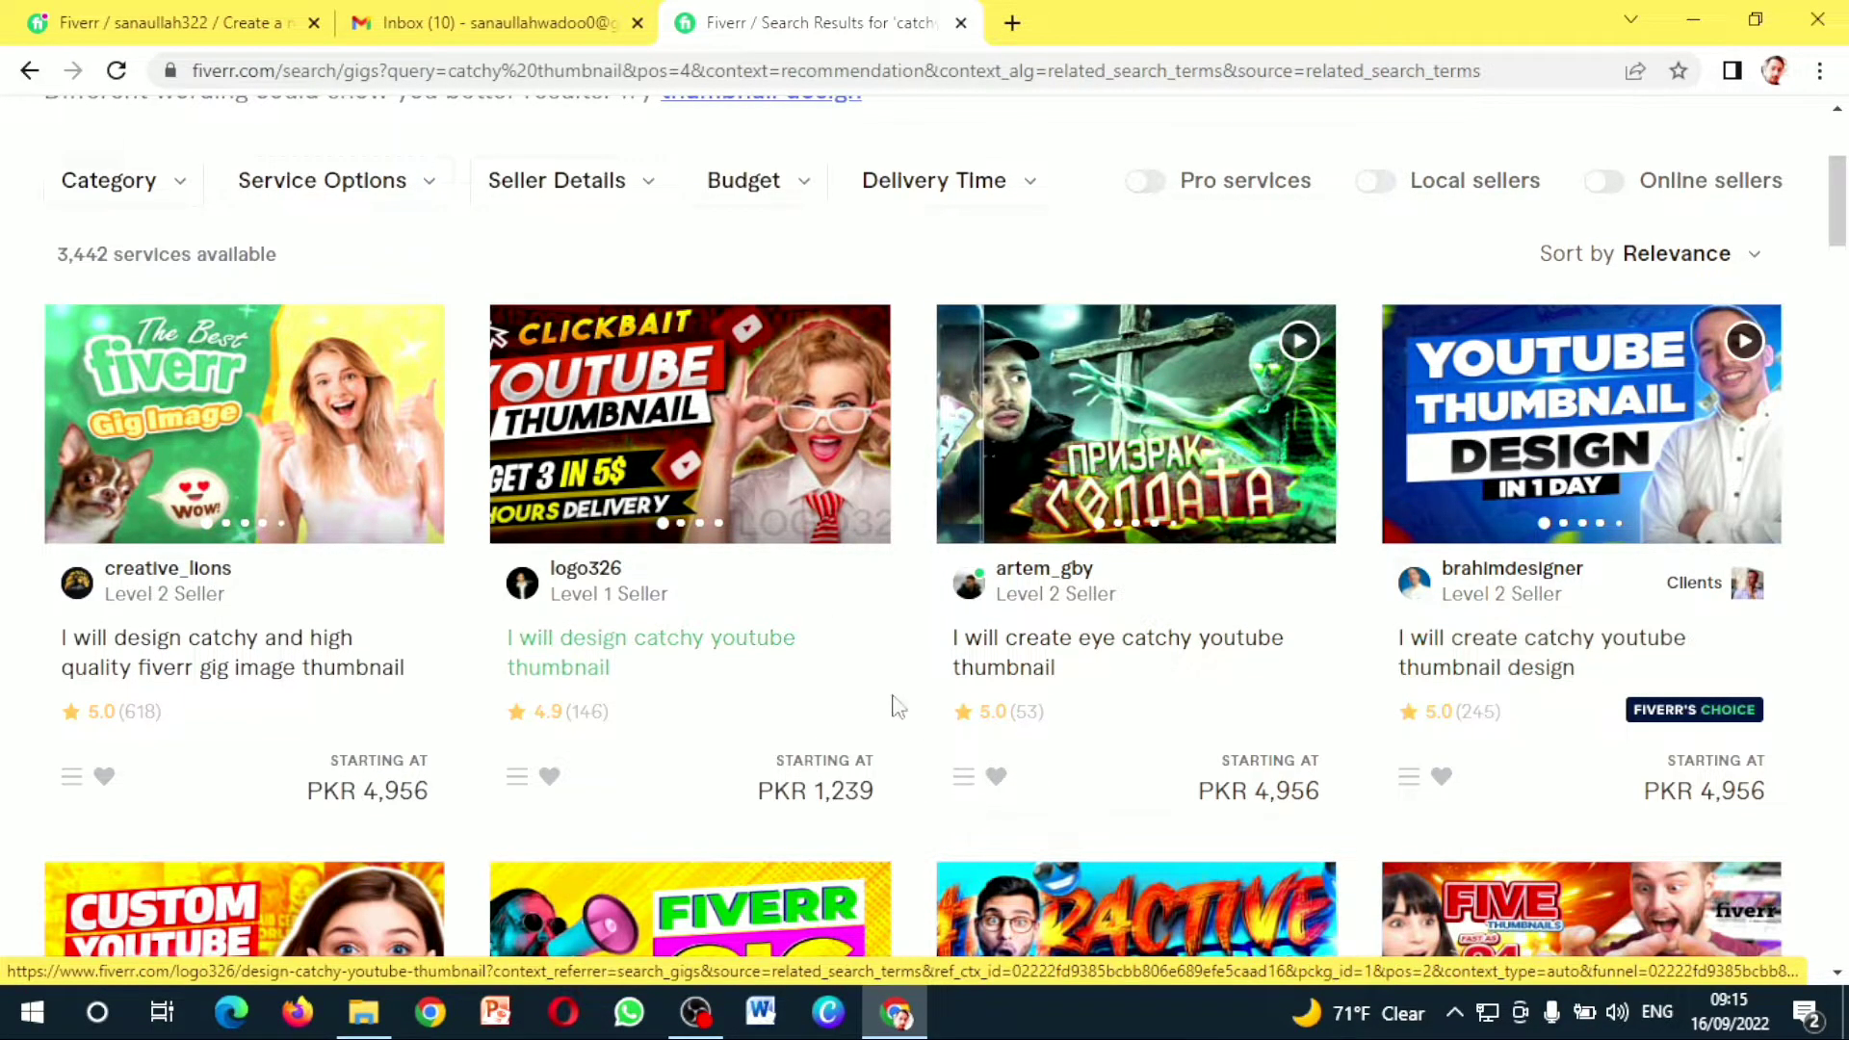
{"action": "left_click", "coordinate": [602, 664]}
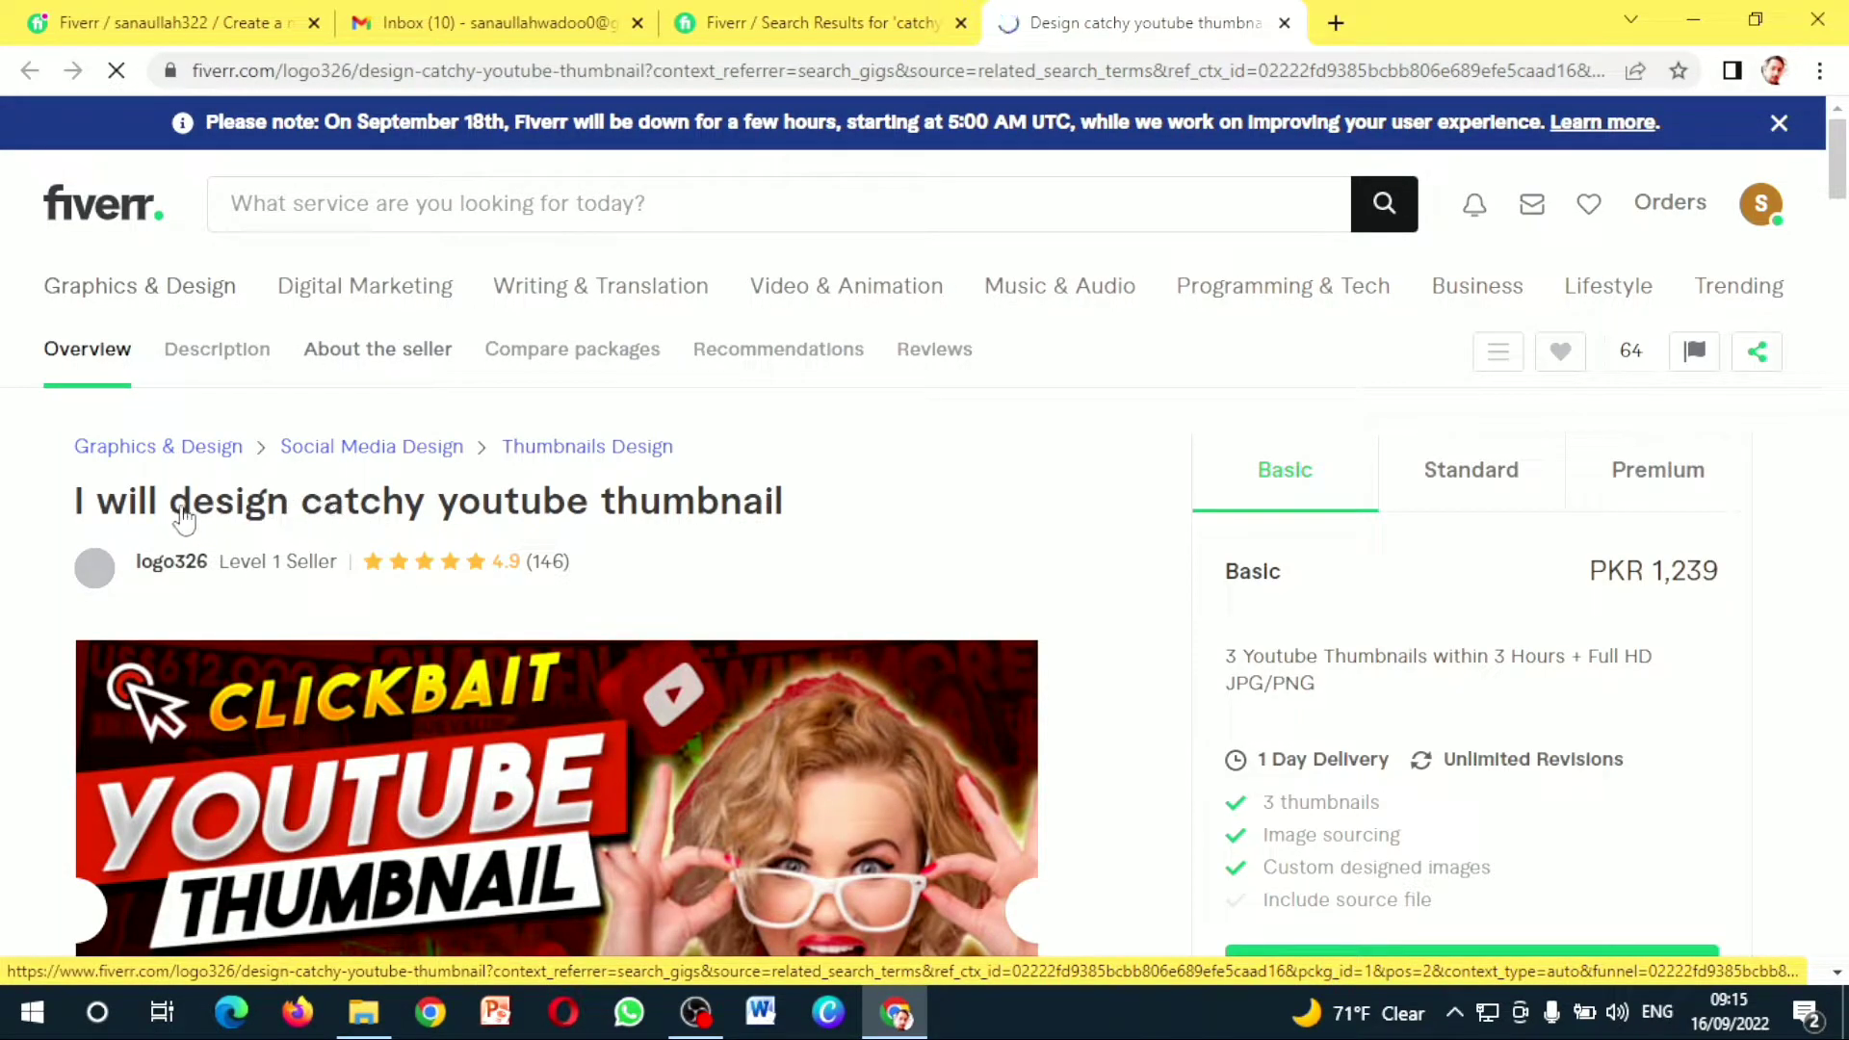
Copy the words "design catchy youtube thumbnail" from the competing gig's title
{"action": "left_click_drag", "start_coordinate": [176, 509], "coordinate": [321, 504]}
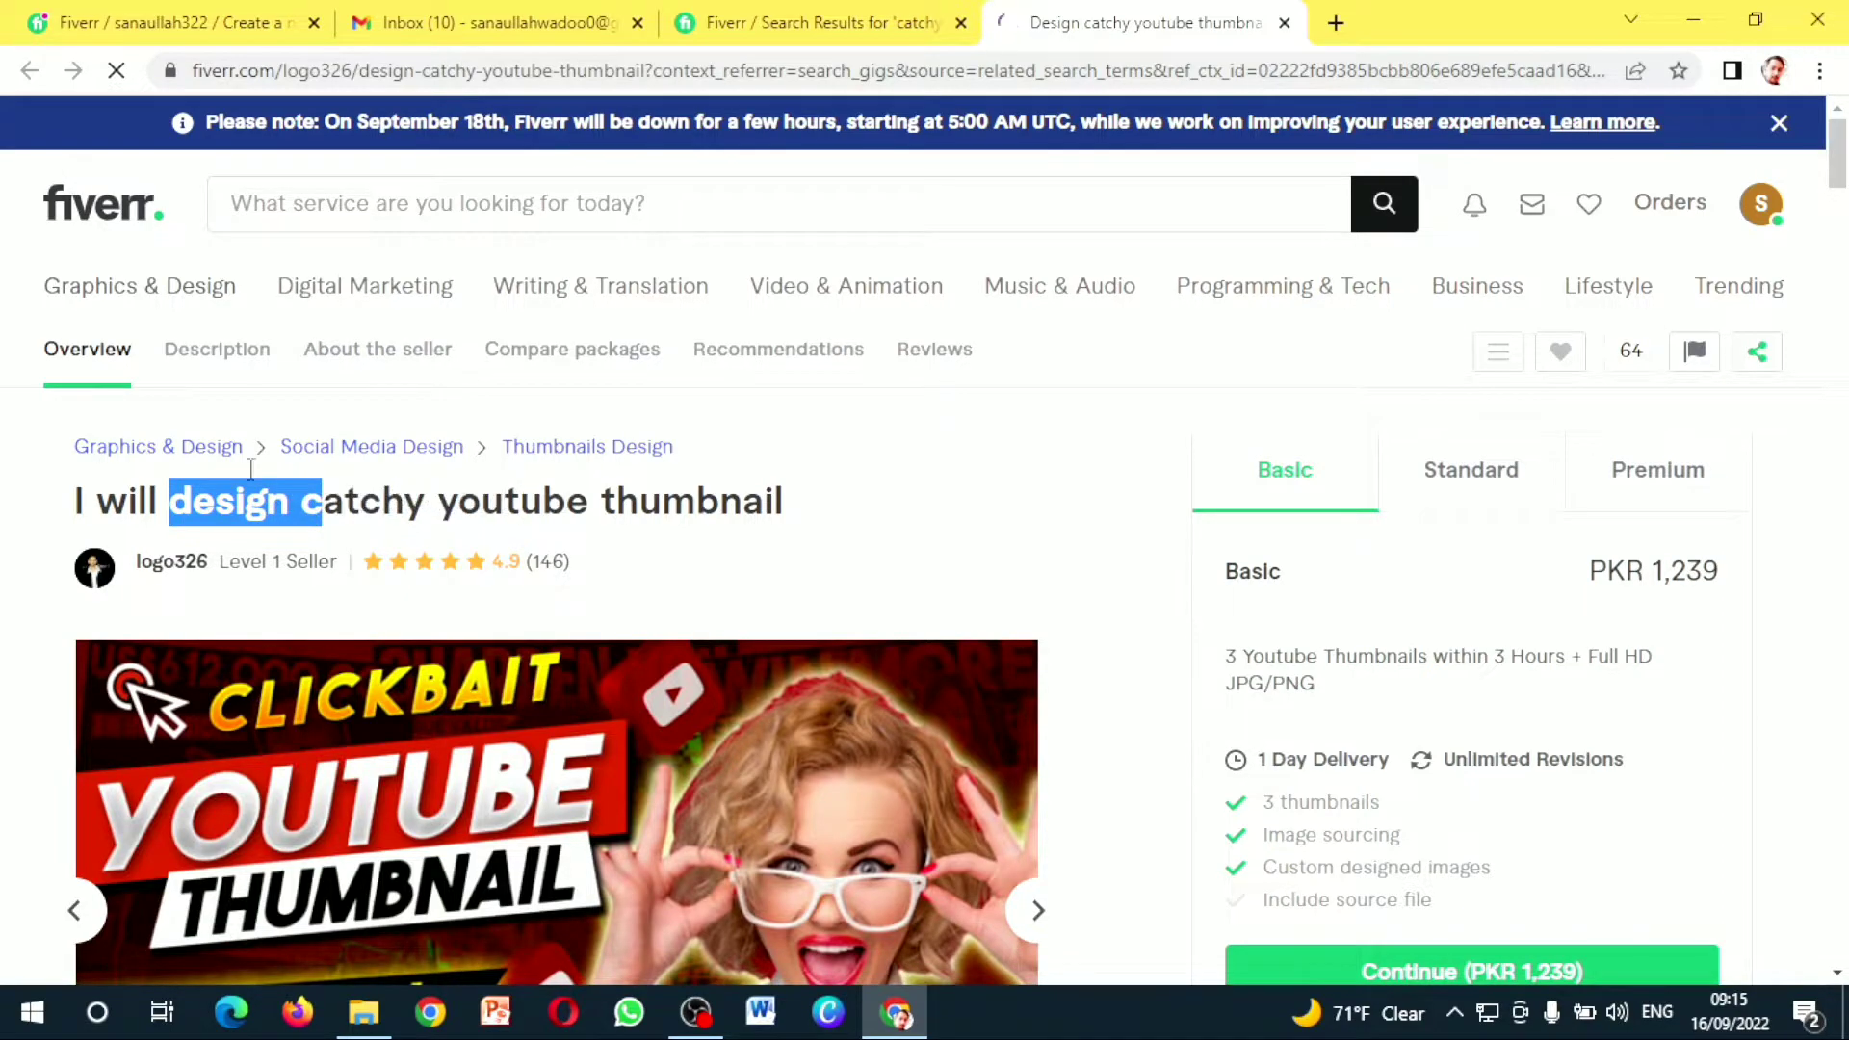
{"action": "left_click", "coordinate": [784, 510]}
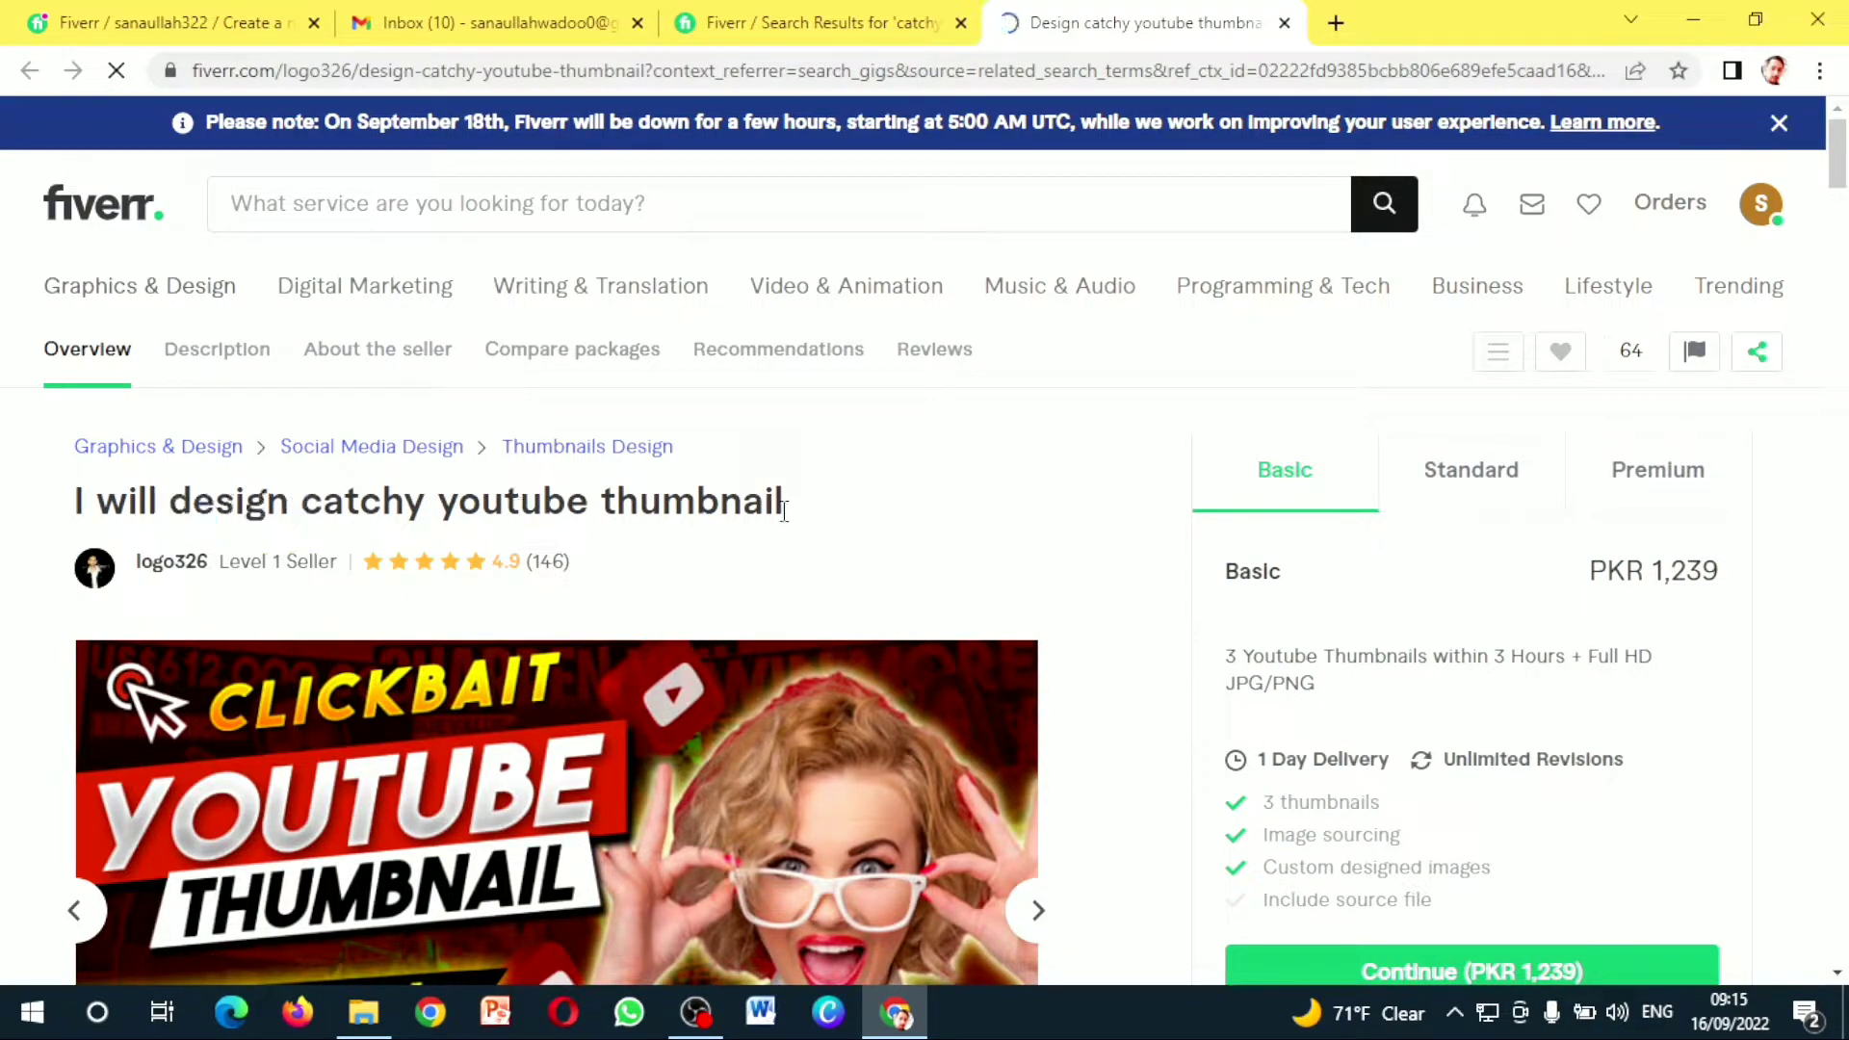
{"action": "left_click_drag", "start_coordinate": [775, 502], "coordinate": [169, 500]}
{"action": "key", "text": "ctrl+c"}
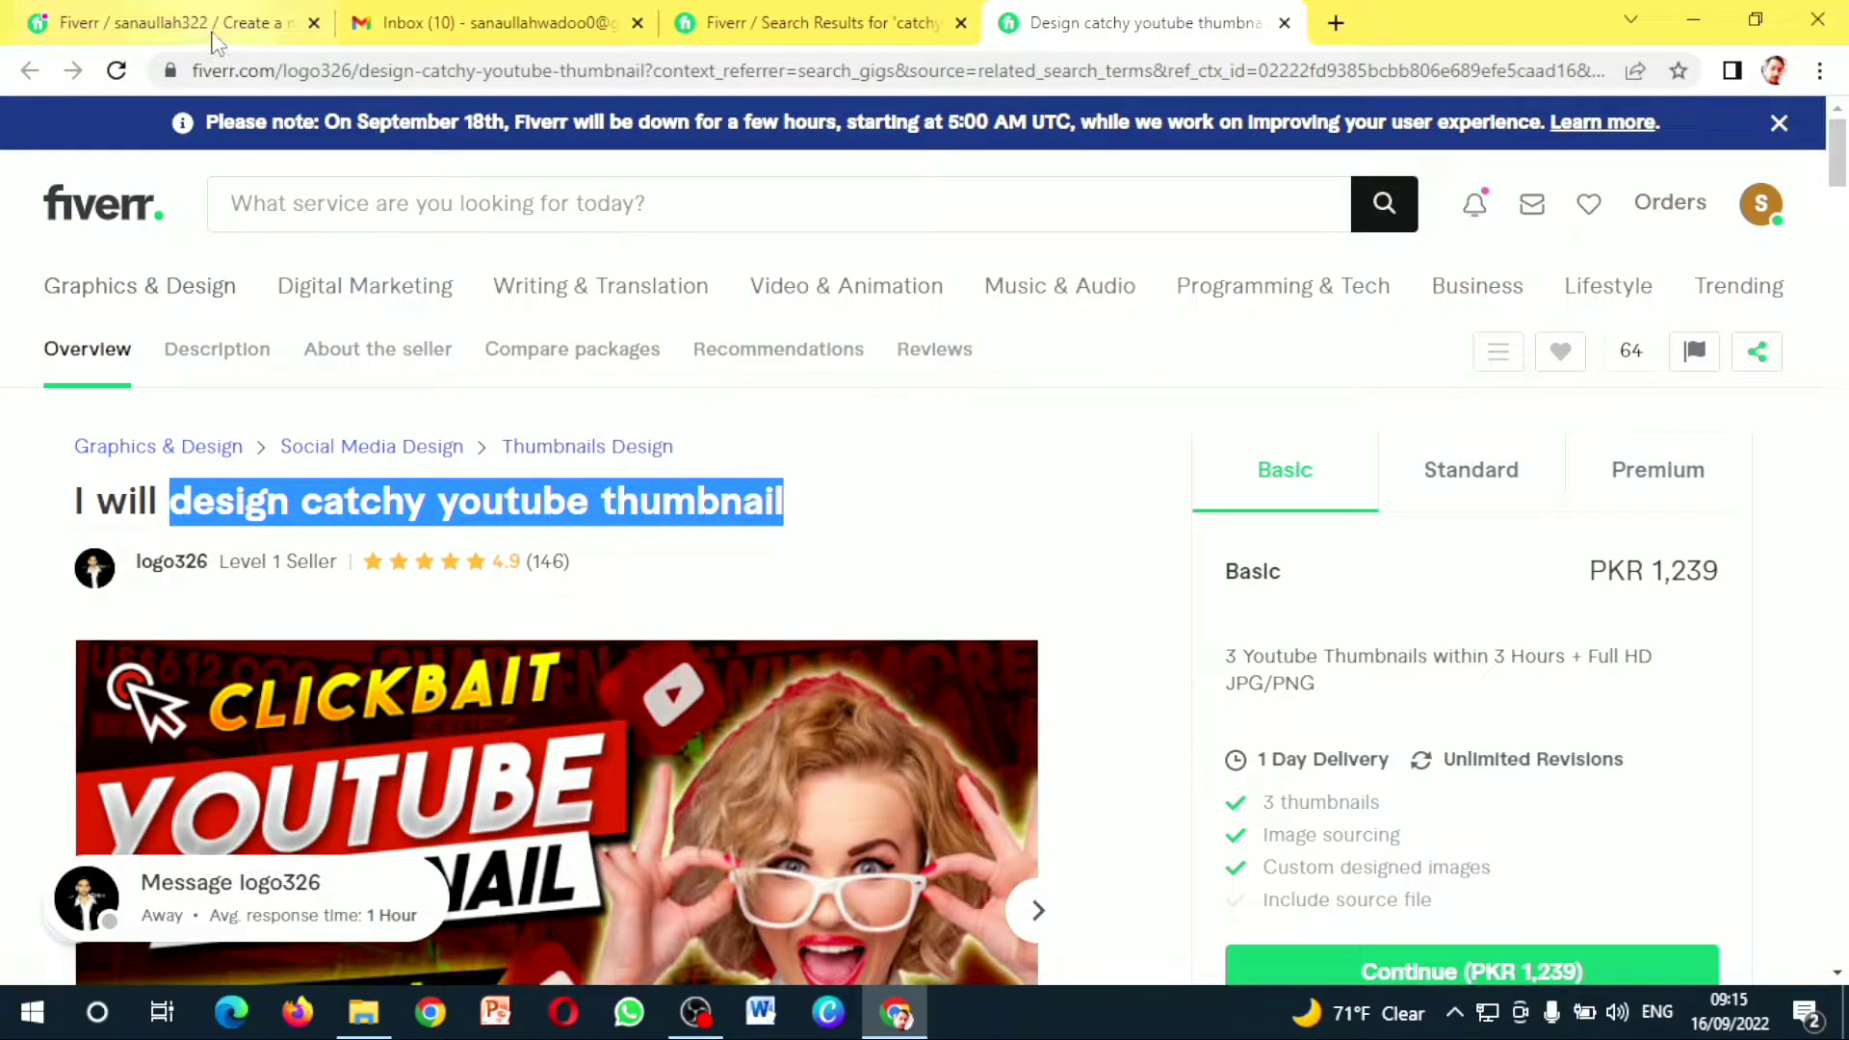
Return to the gig form, paste the copied text as the gig title, and correct "youtube" to "YouTube"
{"action": "left_click", "coordinate": [212, 35]}
{"action": "left_click", "coordinate": [774, 517]}
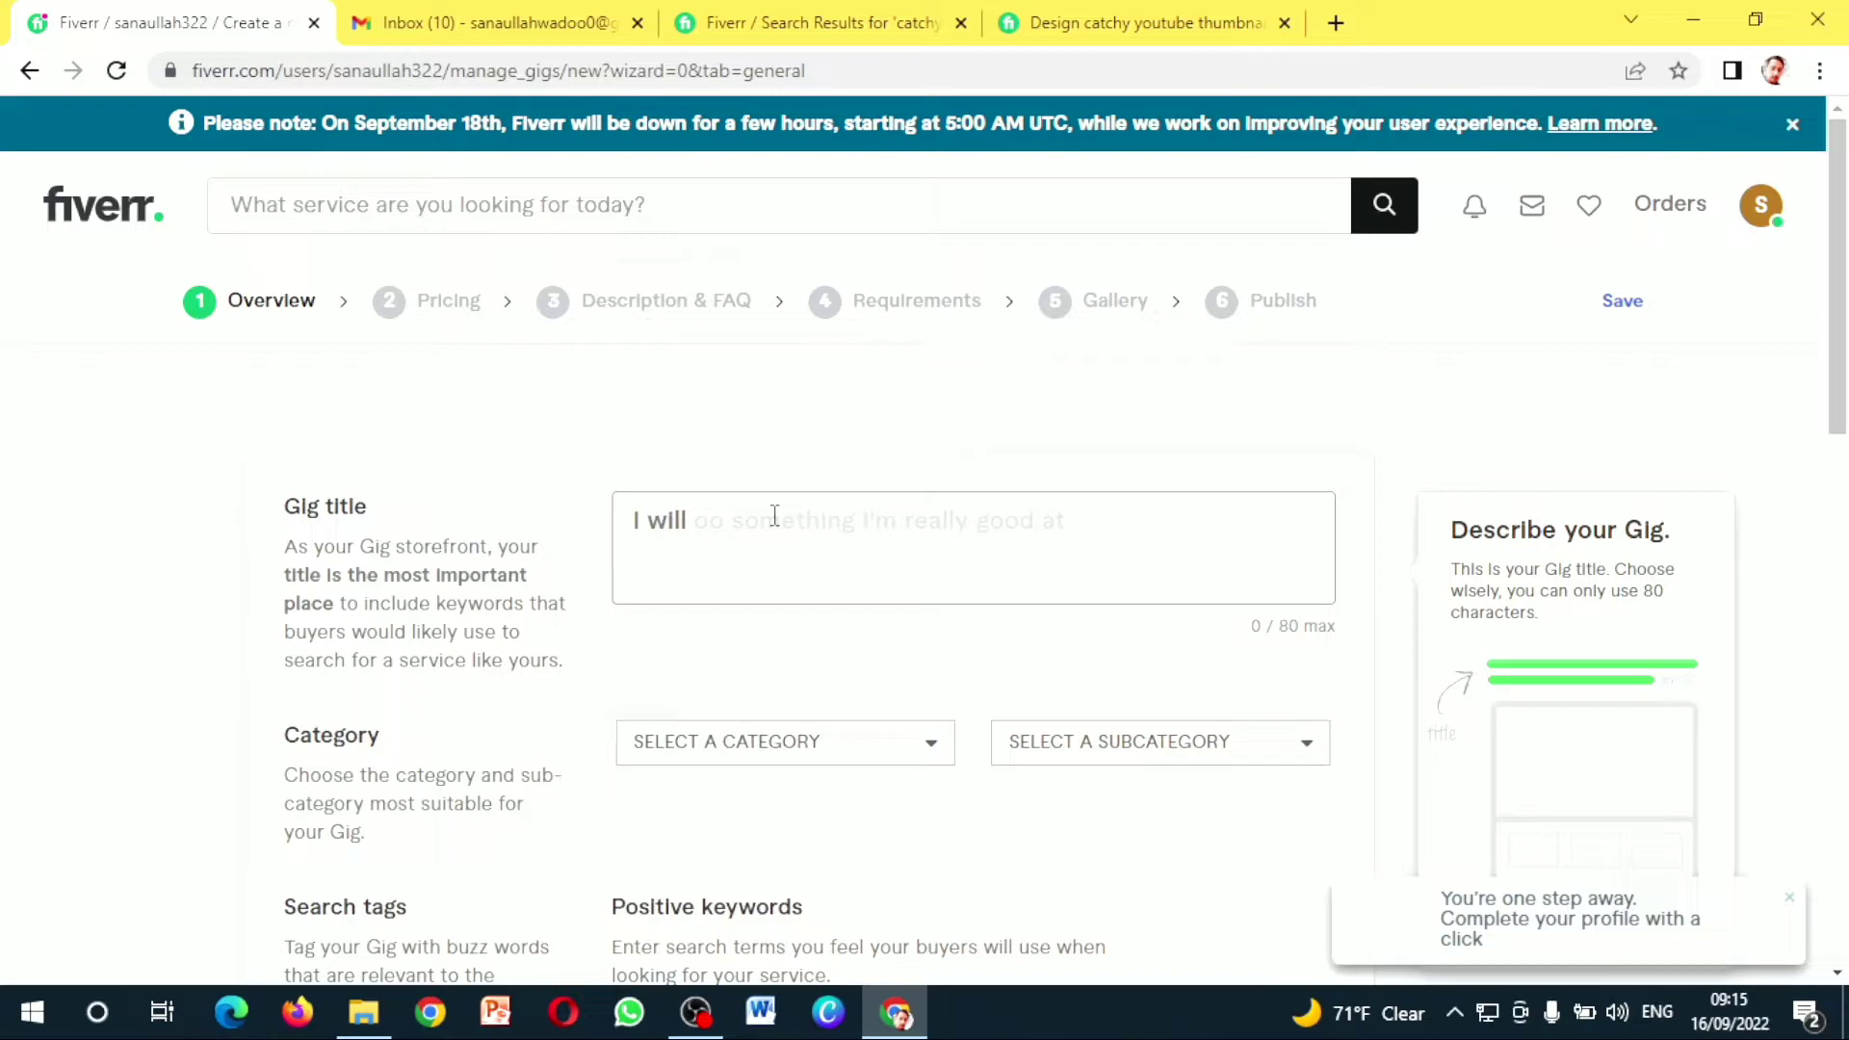
{"action": "key", "text": "ctrl+v"}
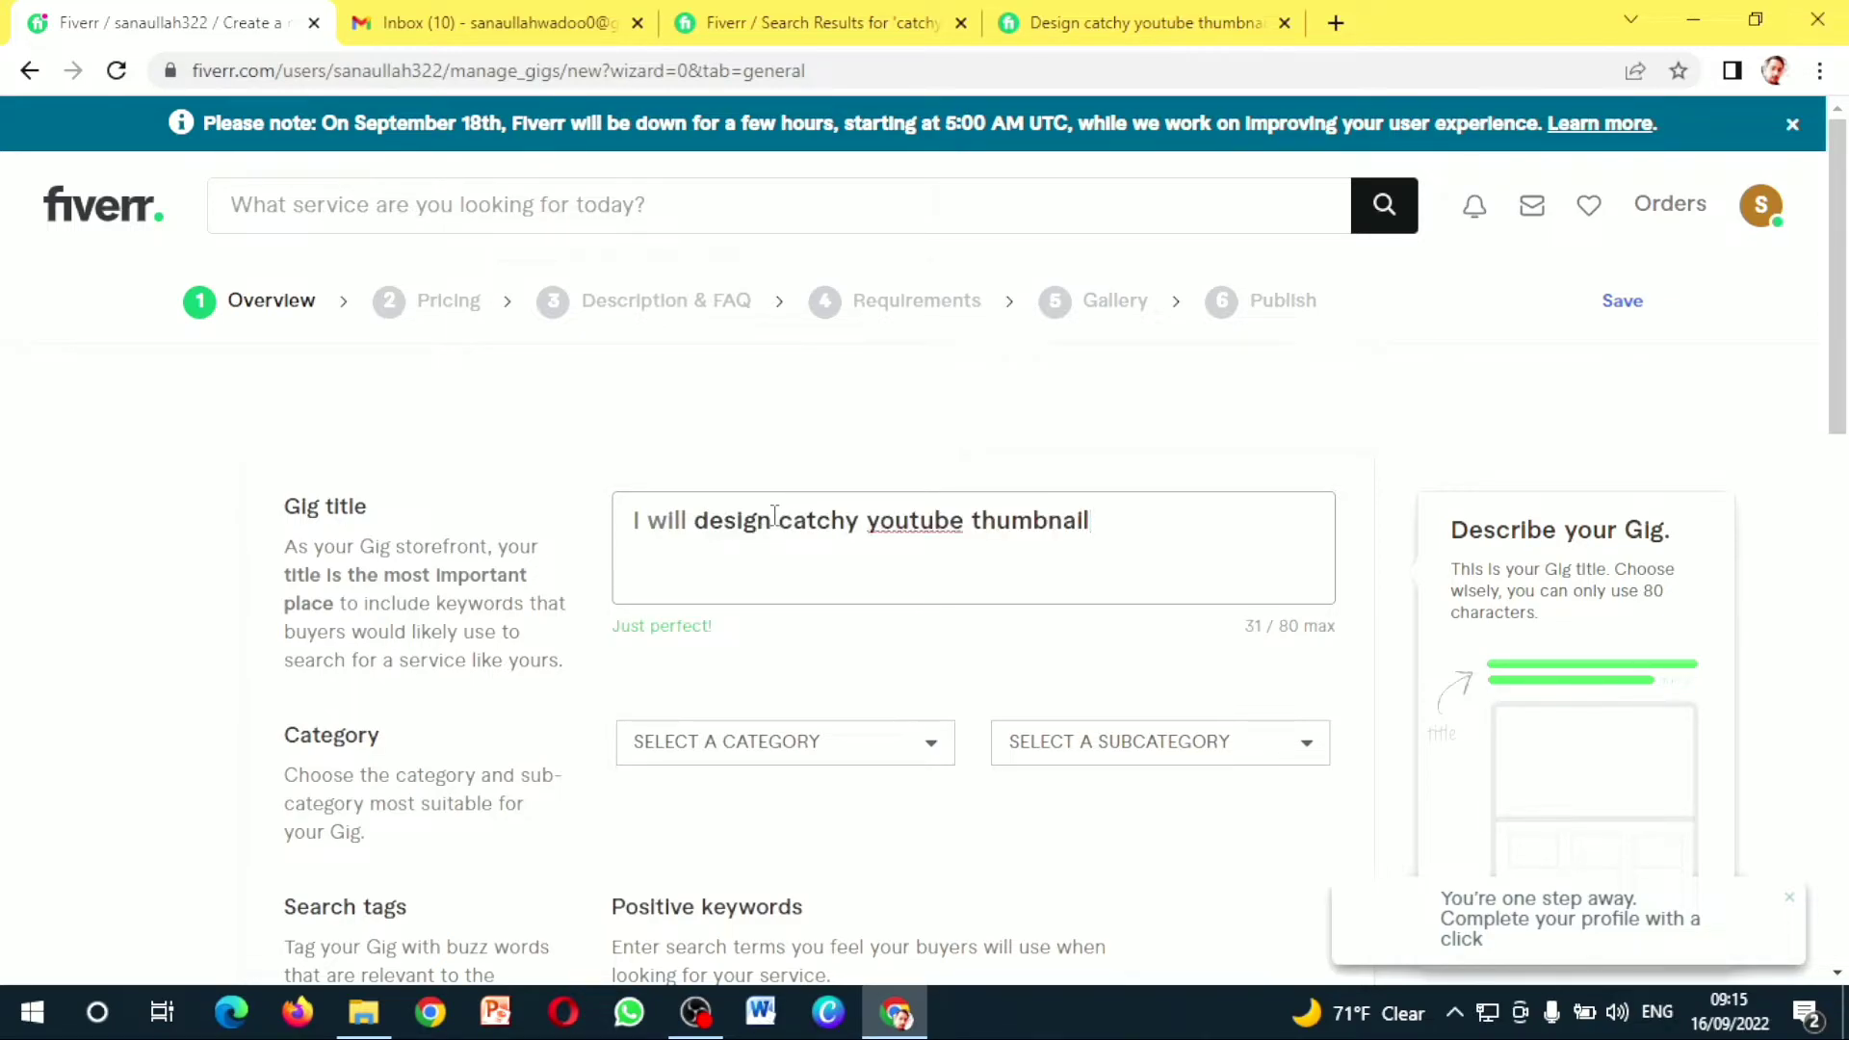
{"action": "right_click", "coordinate": [910, 527]}
{"action": "left_click", "coordinate": [963, 550]}
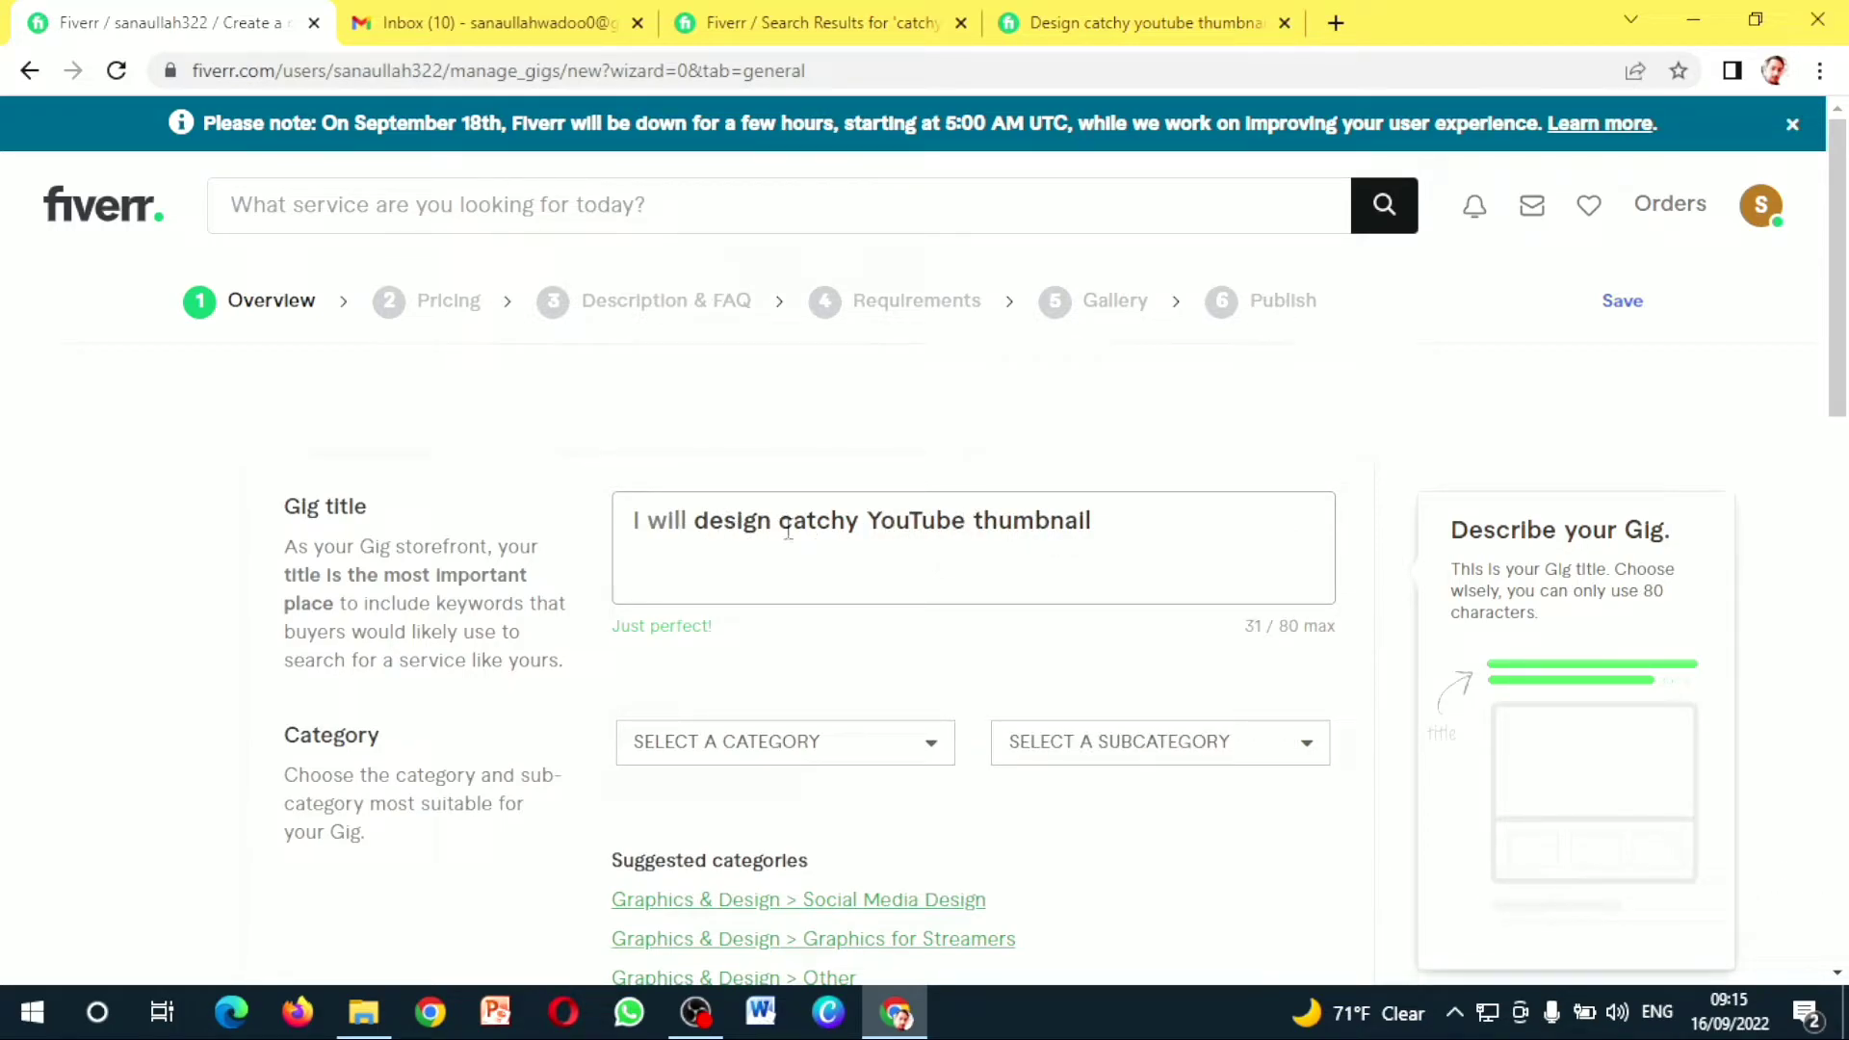
Insert "and attractive" after "catchy" so the gig title reads "design catchy and attractive YouTube thumbnail"
{"action": "type", "text": "and"}
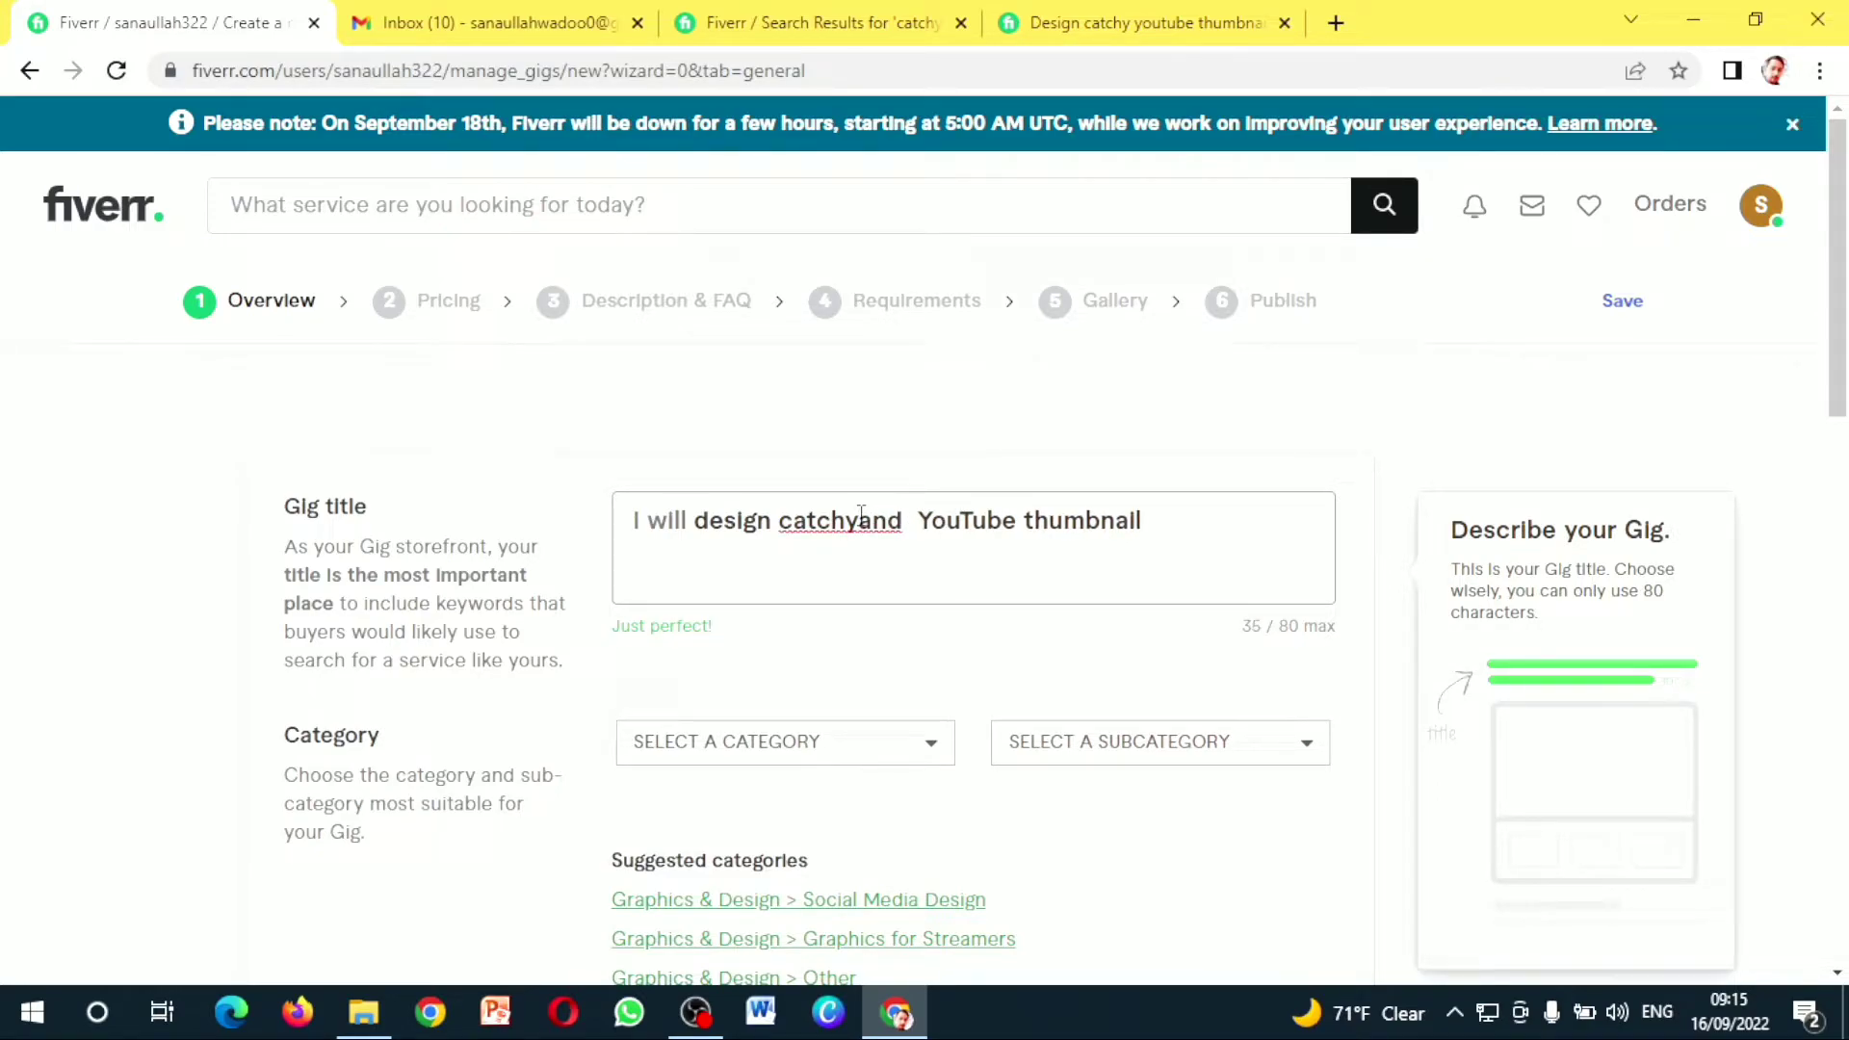
{"action": "double_click", "coordinate": [861, 517]}
{"action": "left_click", "coordinate": [861, 515]}
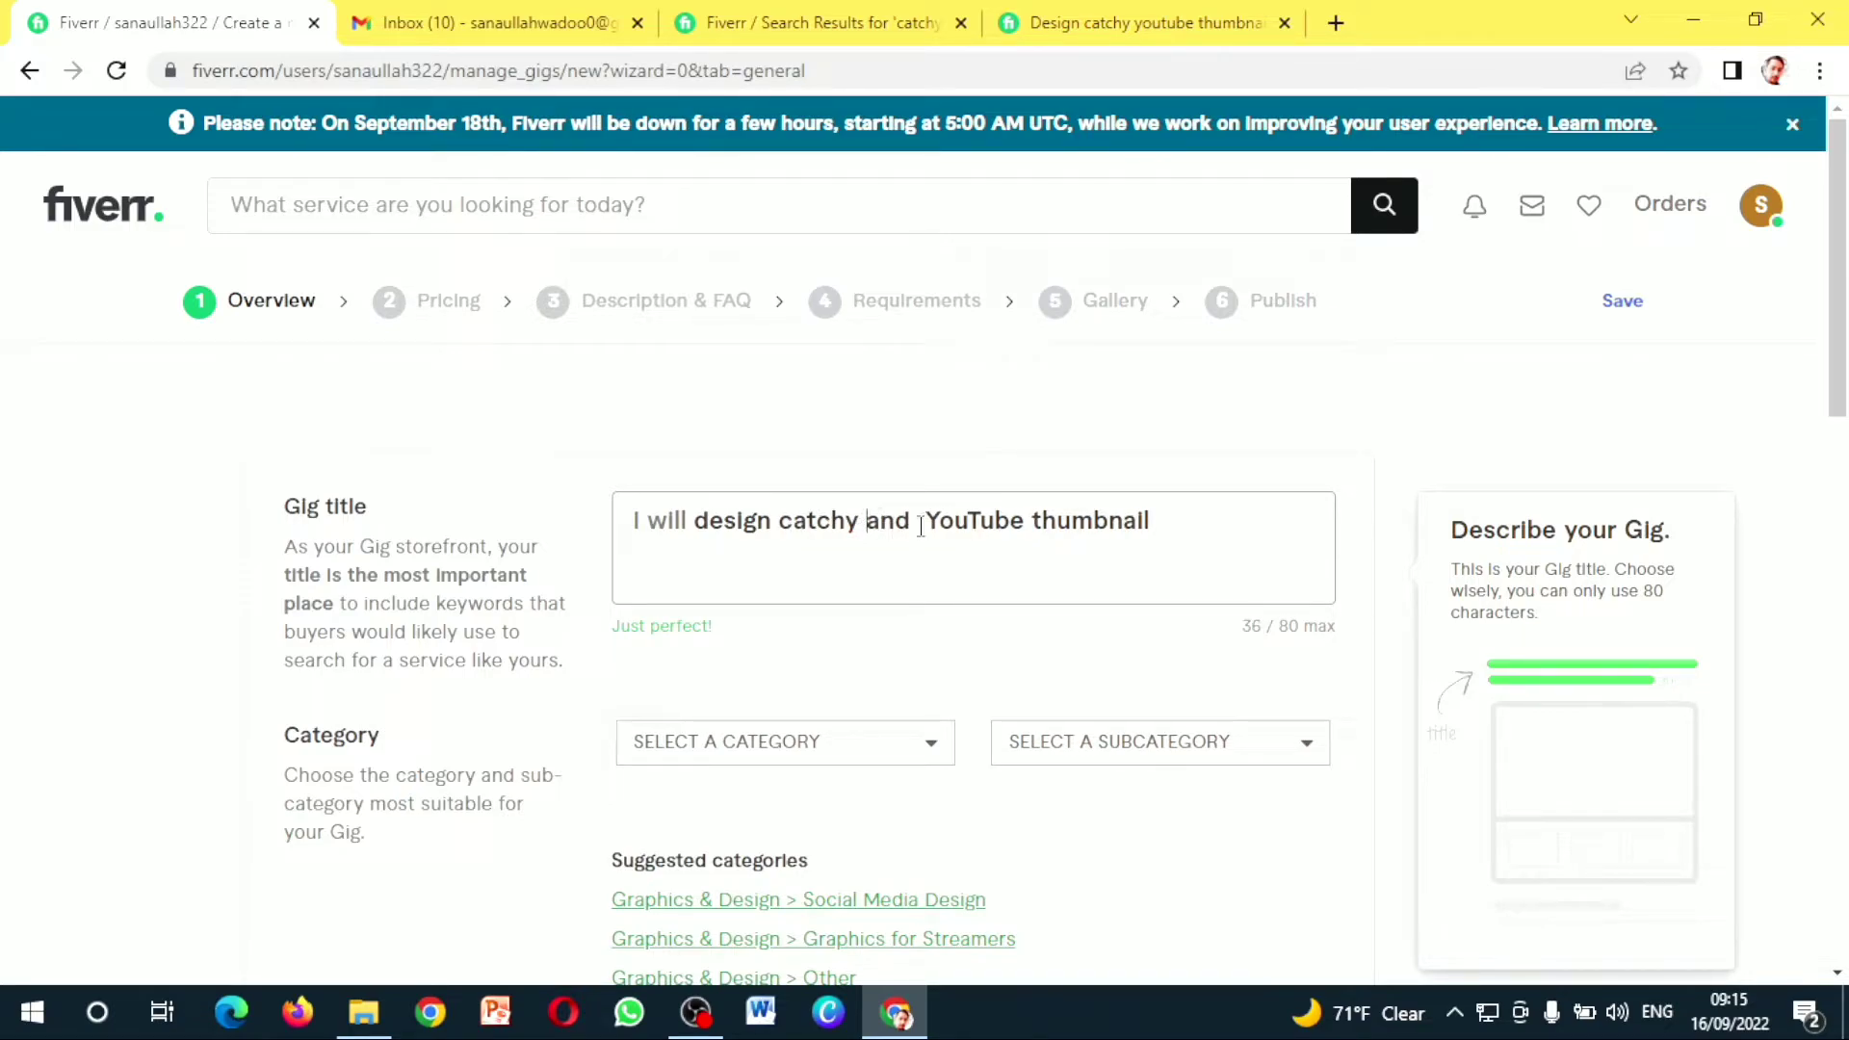
{"action": "type", "text": "at "}
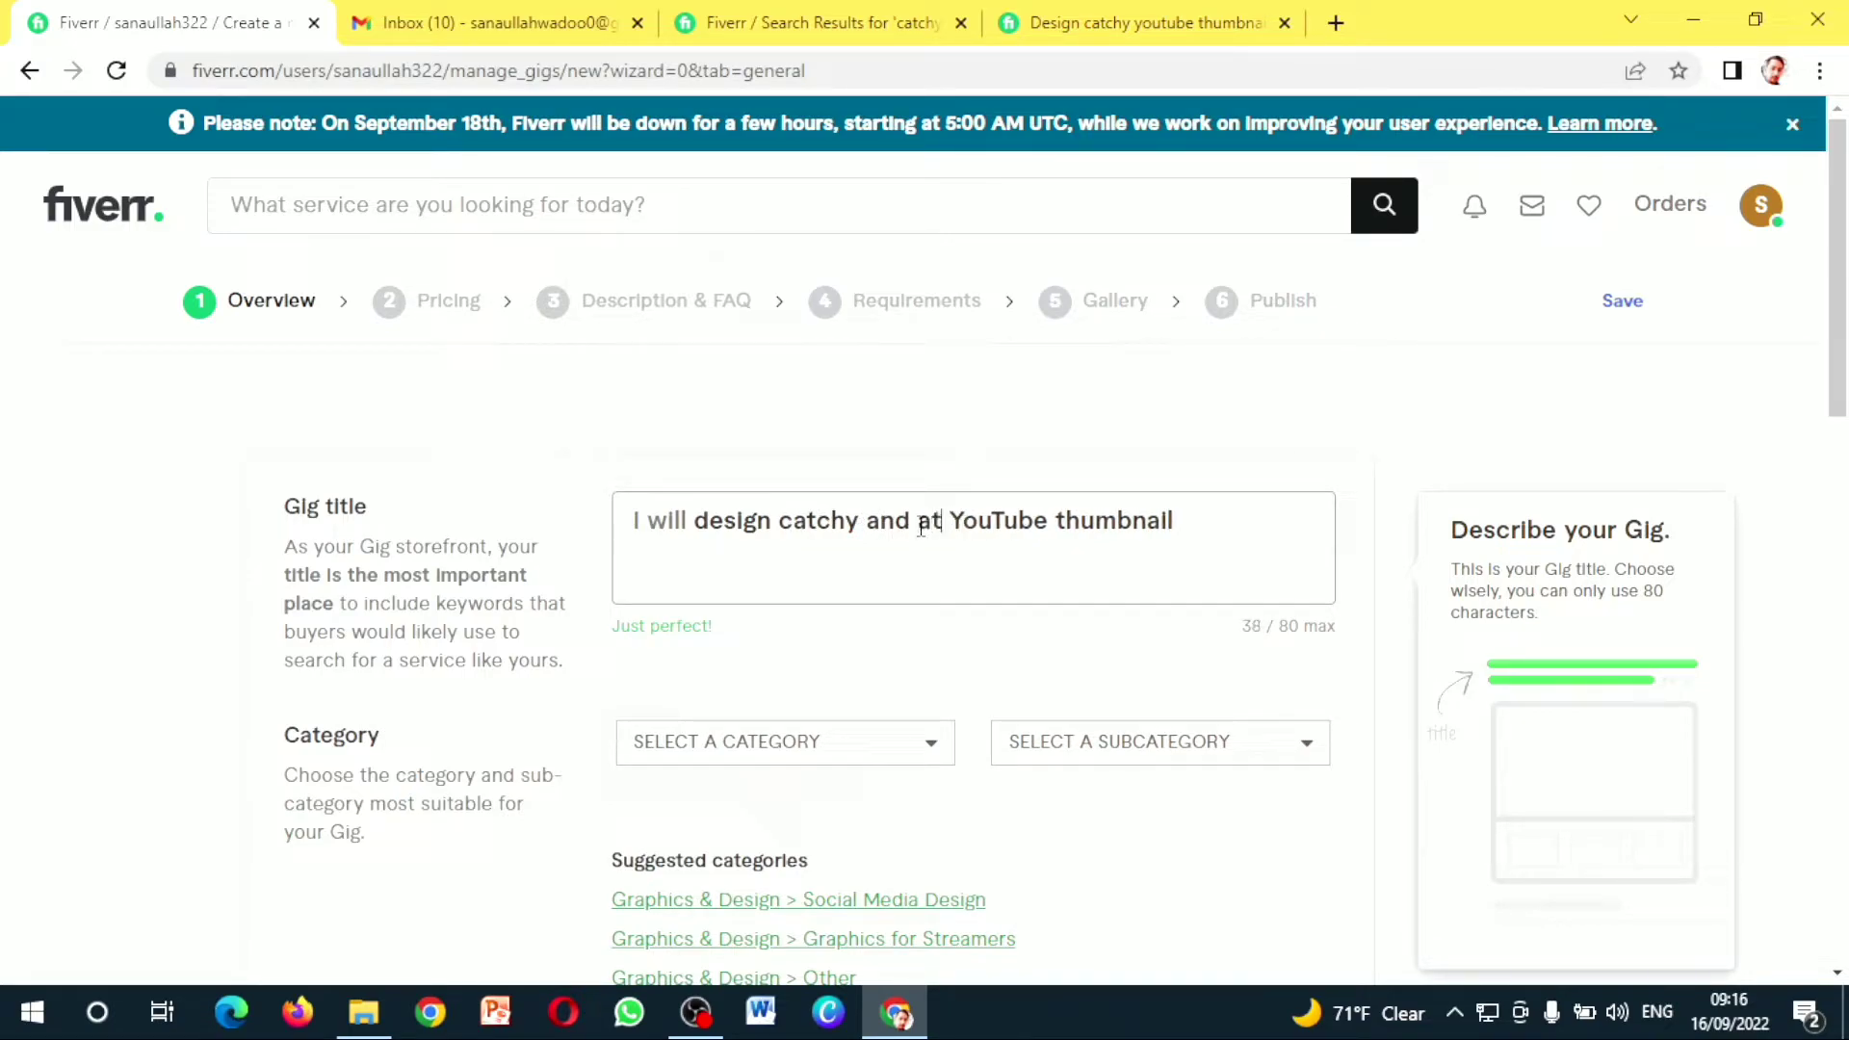
{"action": "type", "text": "ta"}
{"action": "key", "text": "BackSpace"}
{"action": "type", "text": "racti"}
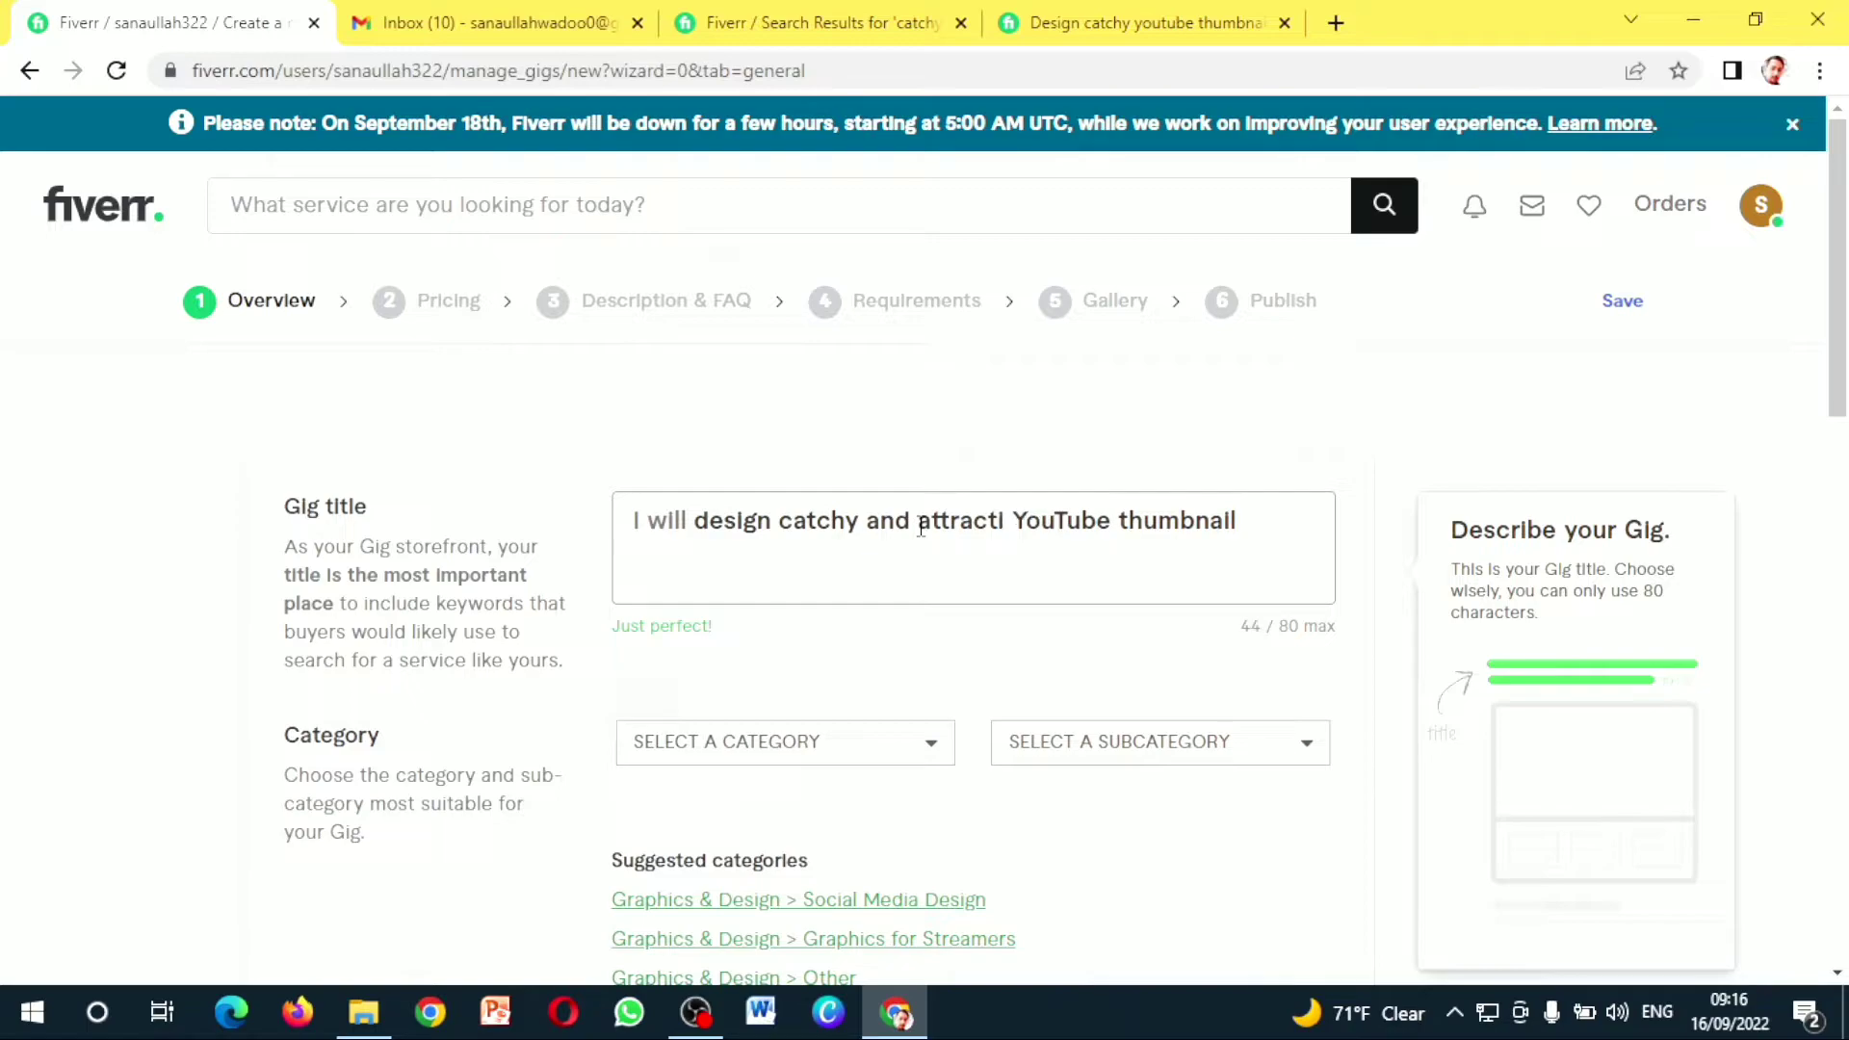
{"action": "type", "text": "vi"}
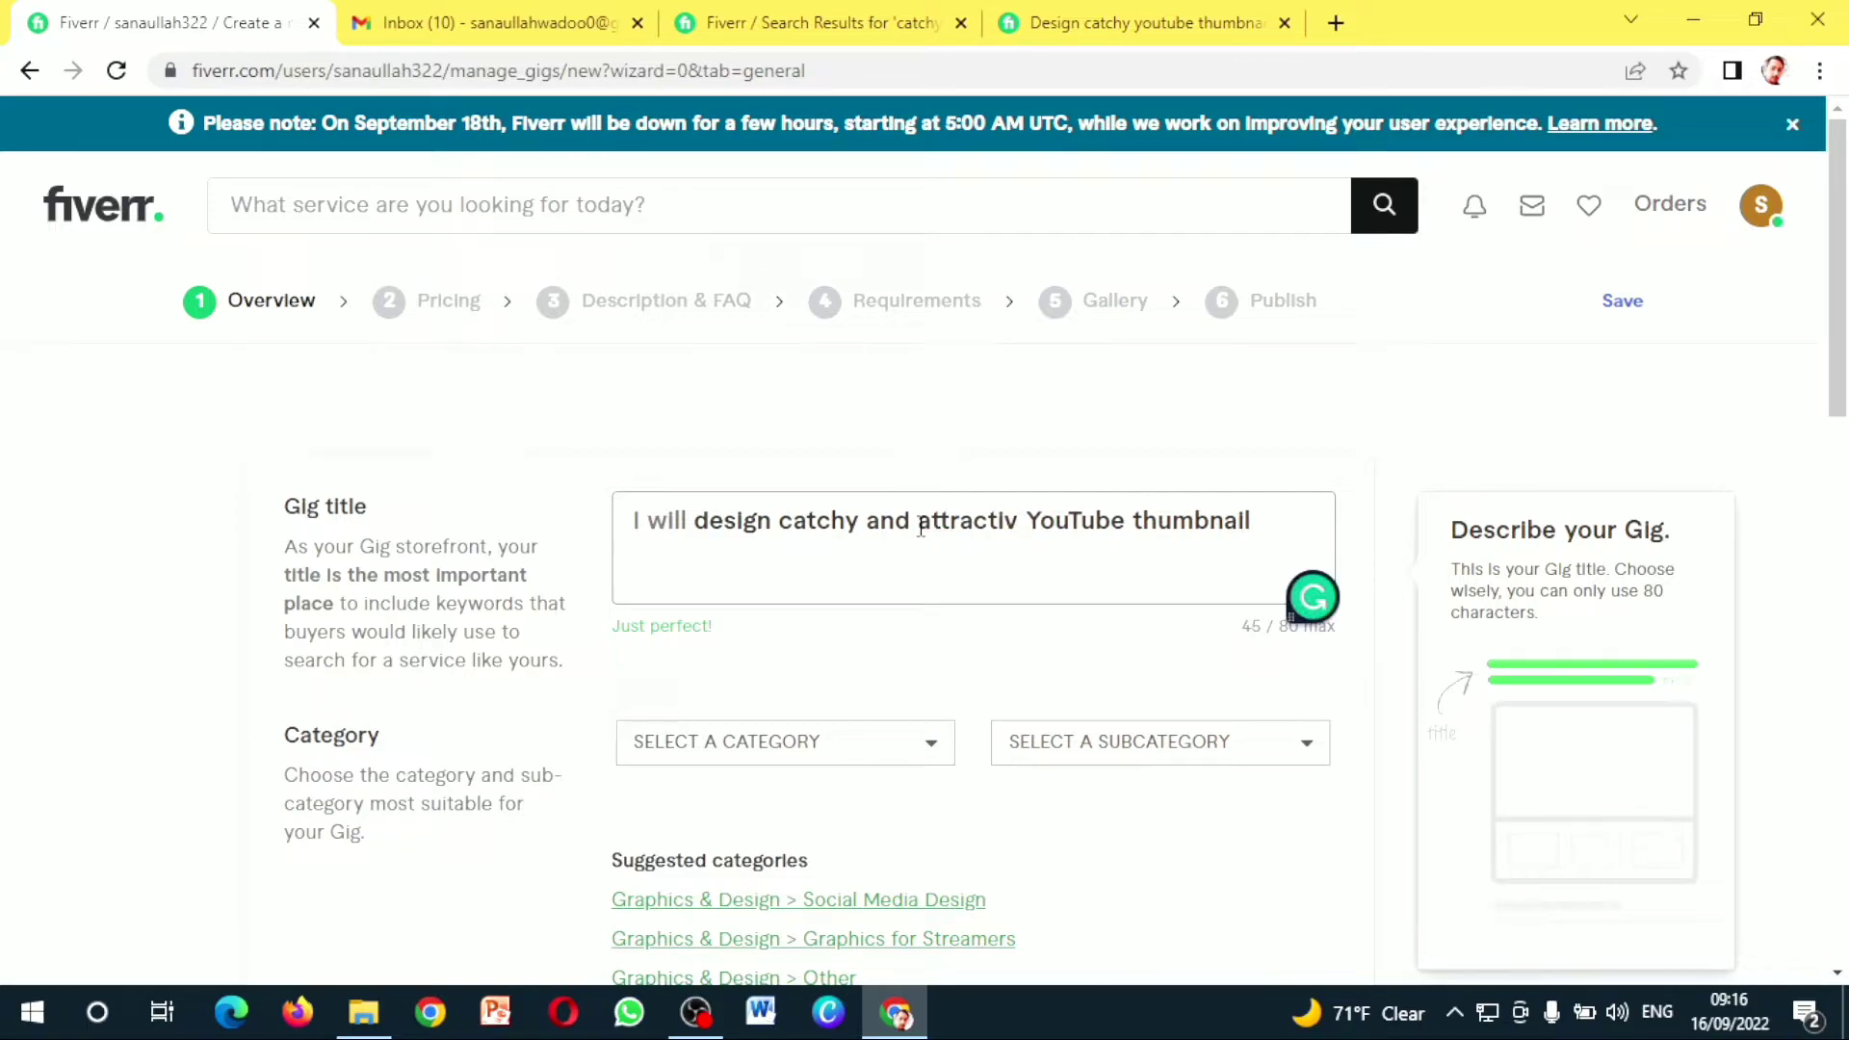
{"action": "key", "text": "BackSpace"}
{"action": "type", "text": "e"}
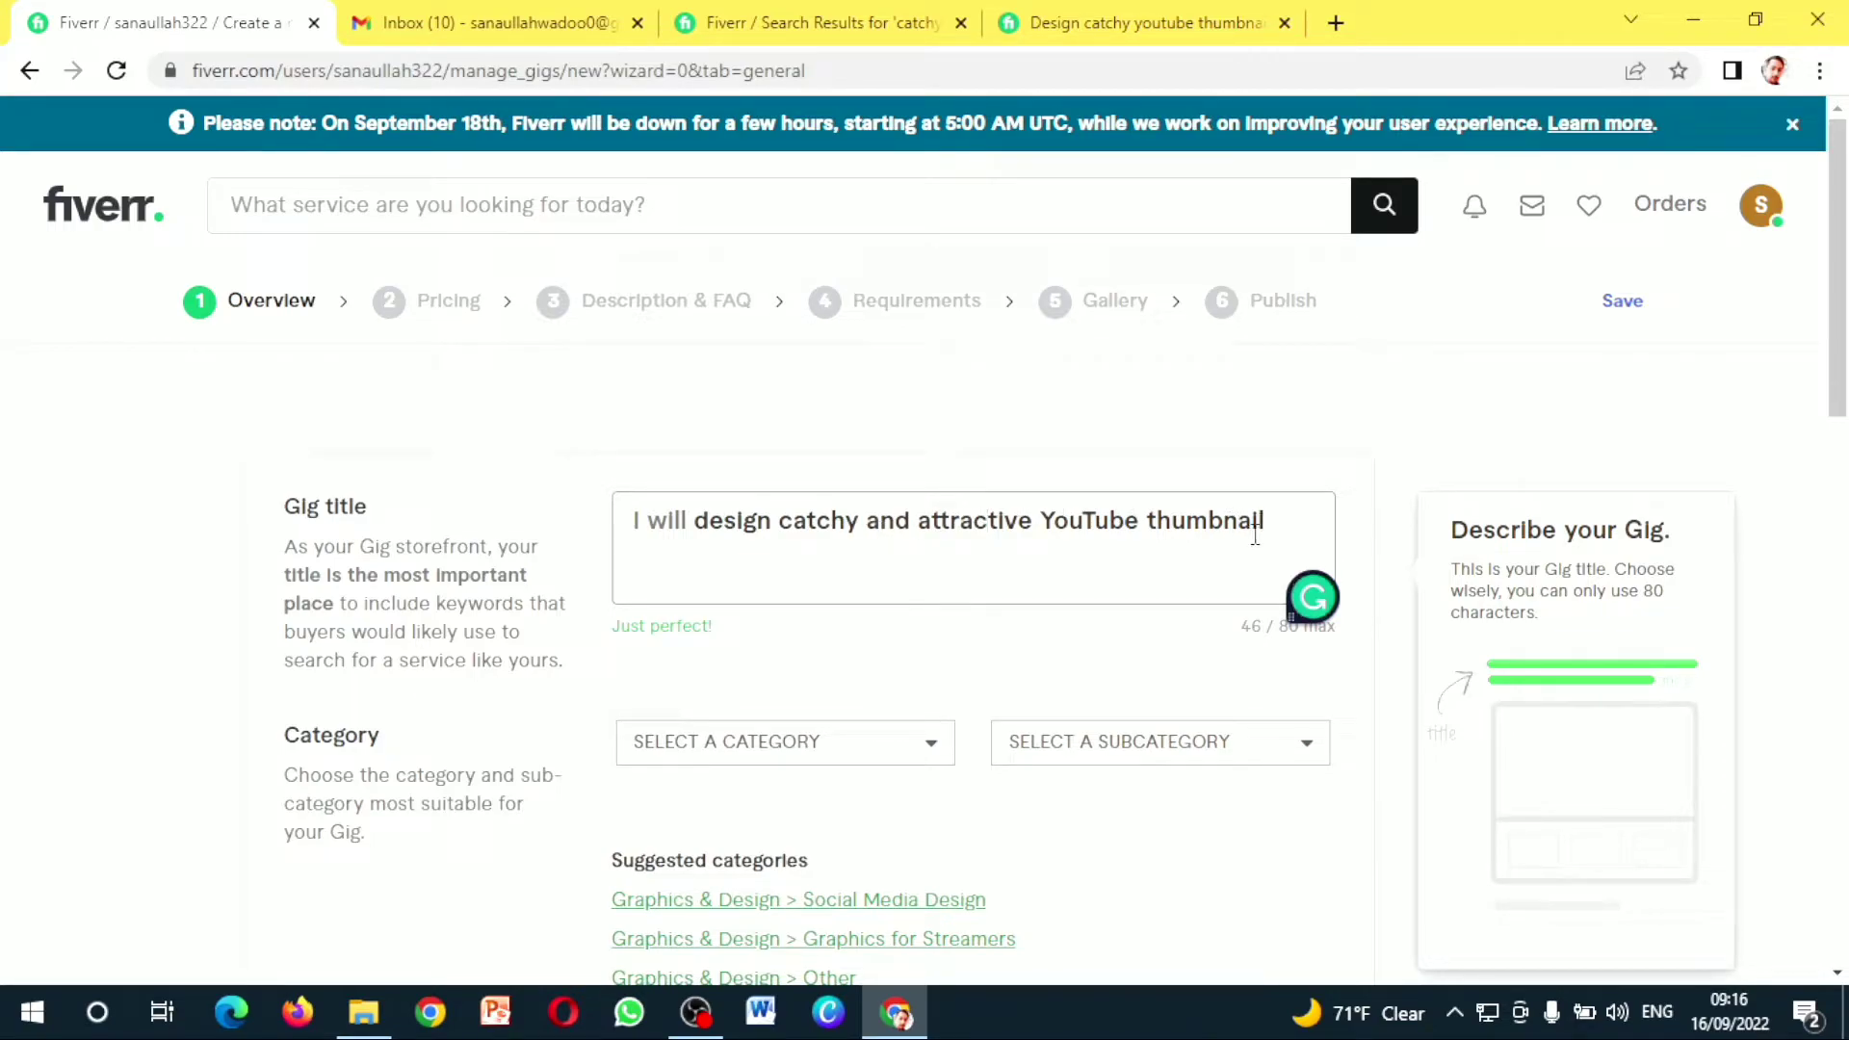
{"action": "left_click_drag", "start_coordinate": [1047, 513], "coordinate": [1269, 520]}
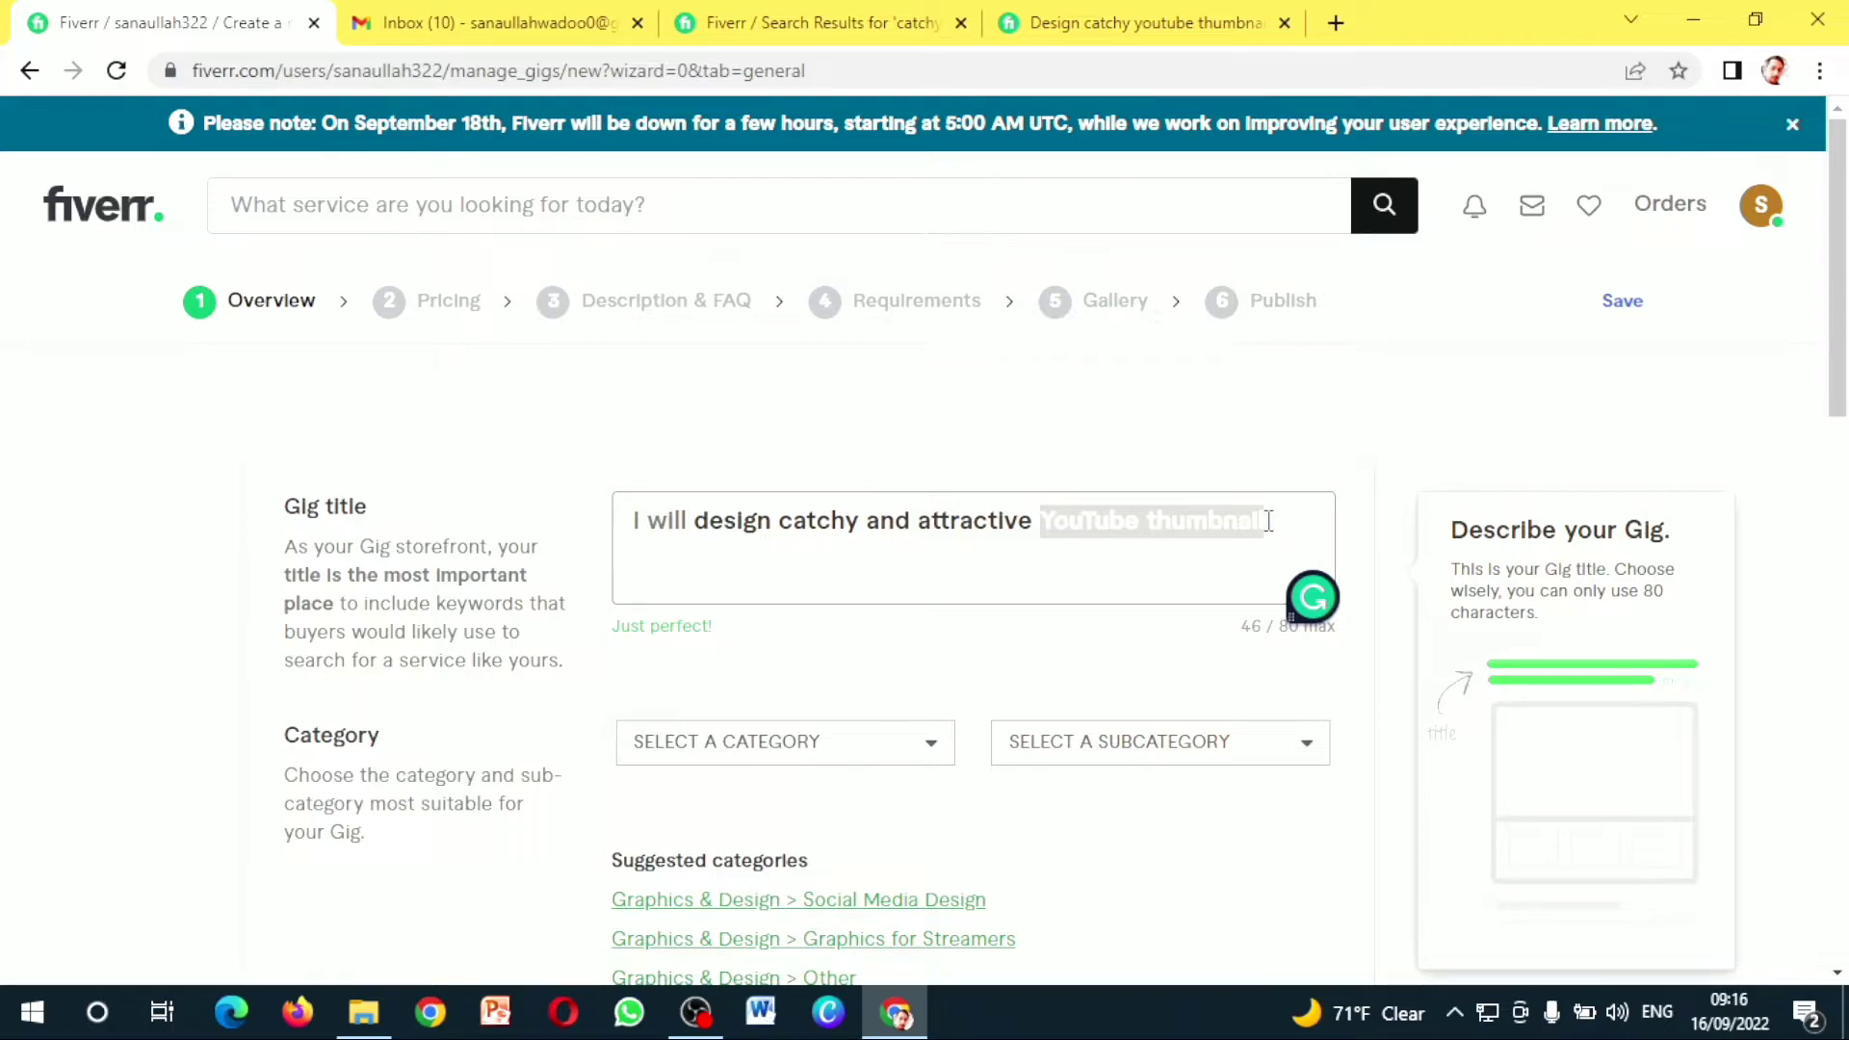
{"action": "left_click", "coordinate": [1170, 558]}
Set the gig's category to Graphics & Design and its subcategory to Social Media Design
{"action": "left_click_drag", "start_coordinate": [1844, 241], "coordinate": [1843, 351]}
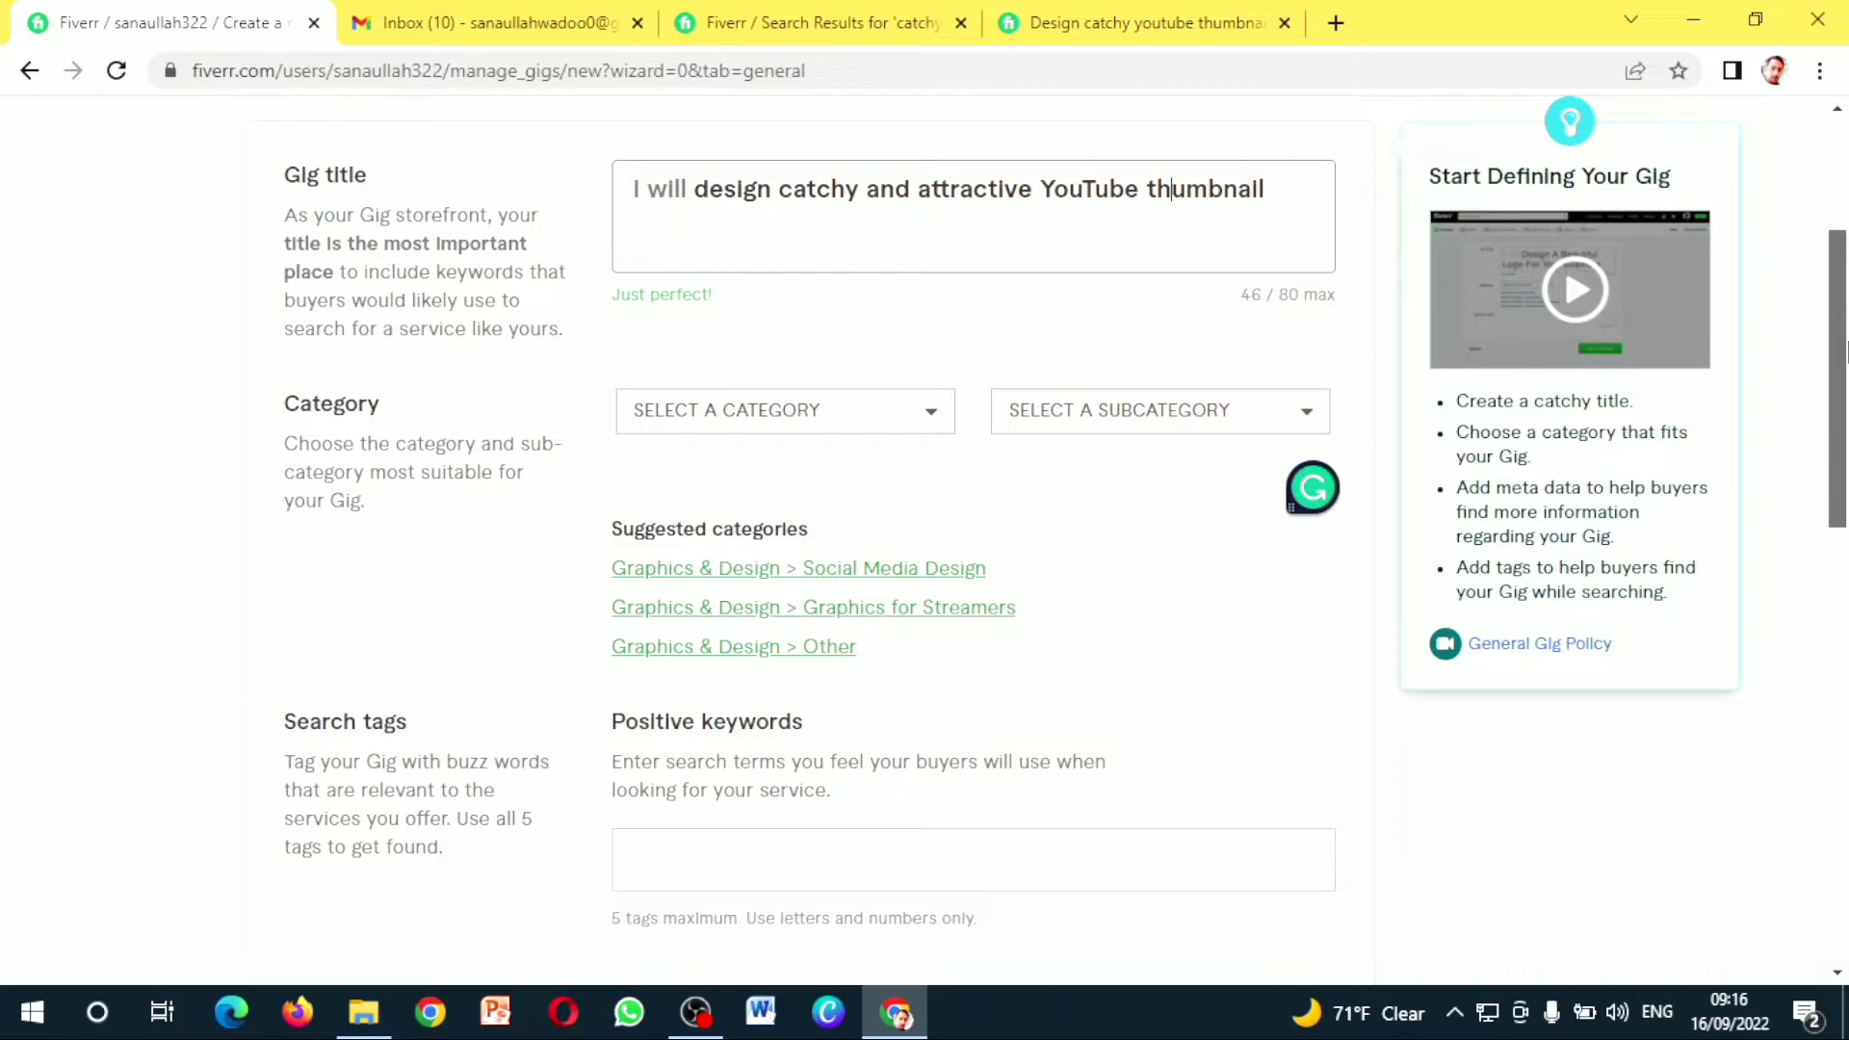
{"action": "left_click", "coordinate": [908, 416]}
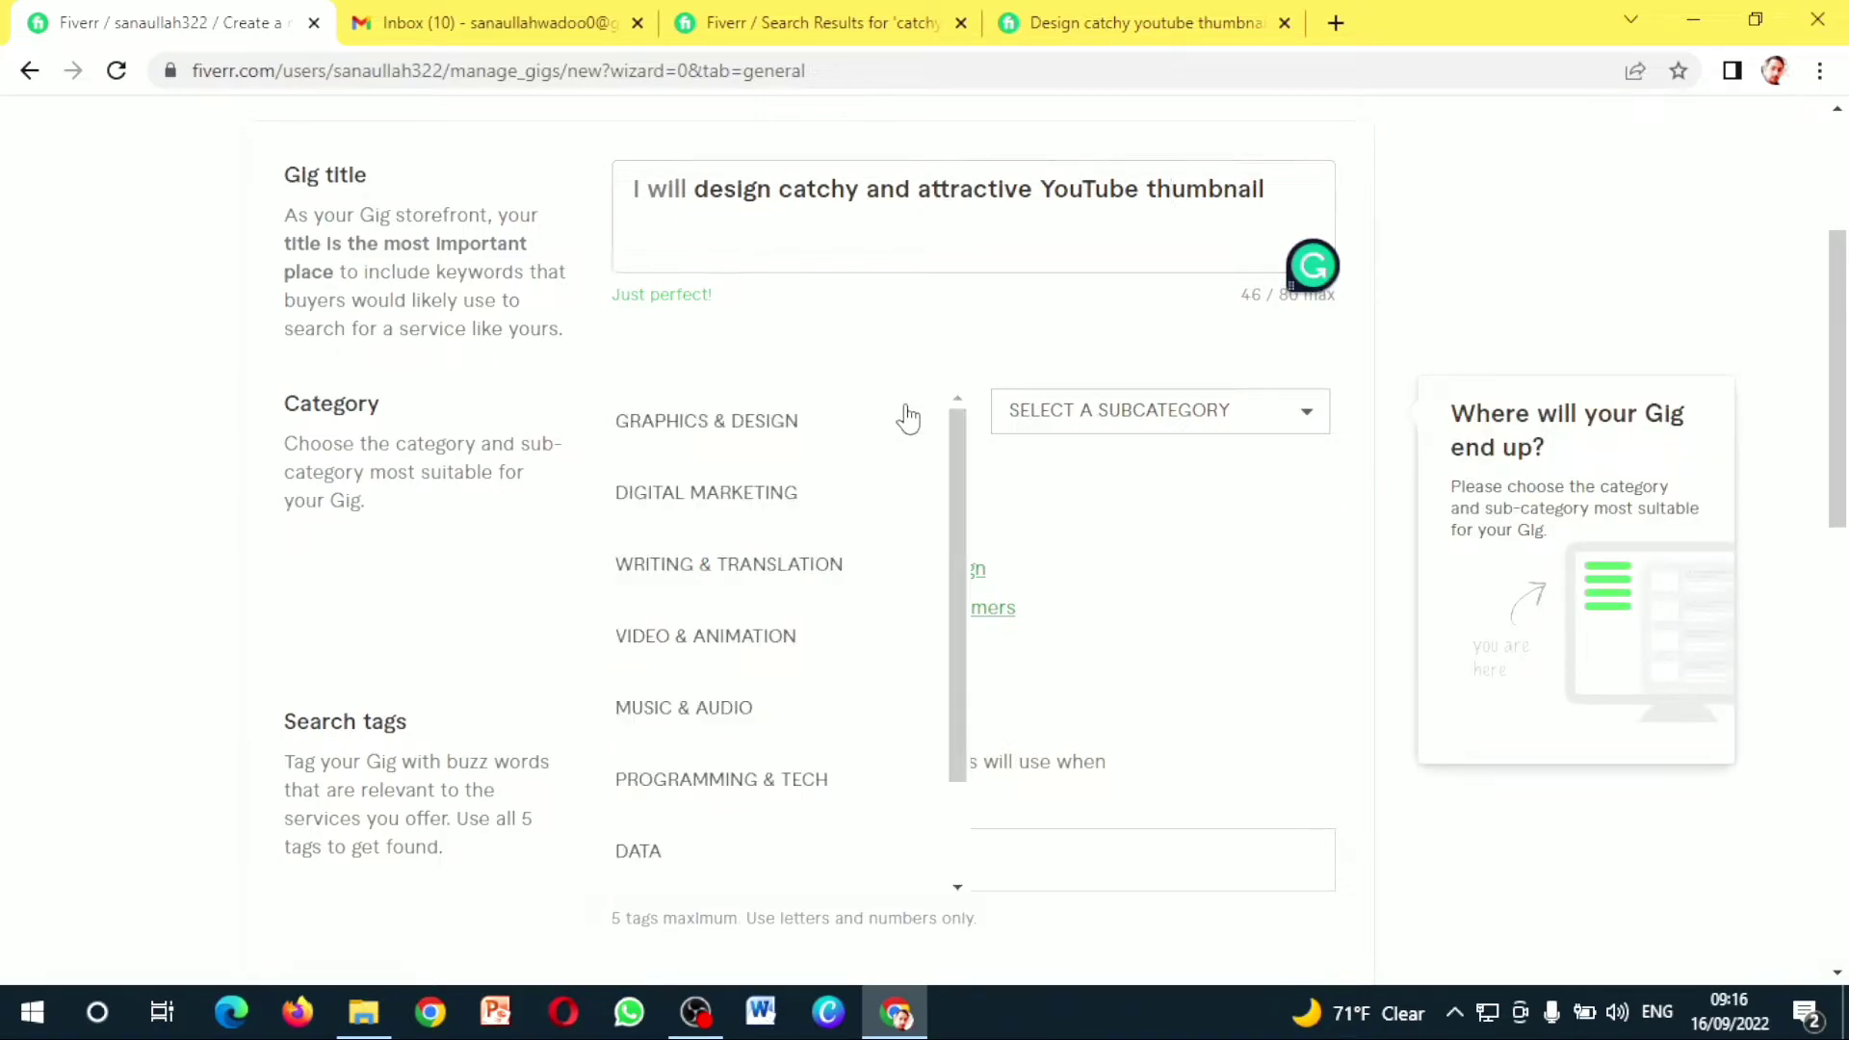
{"action": "left_click", "coordinate": [770, 438]}
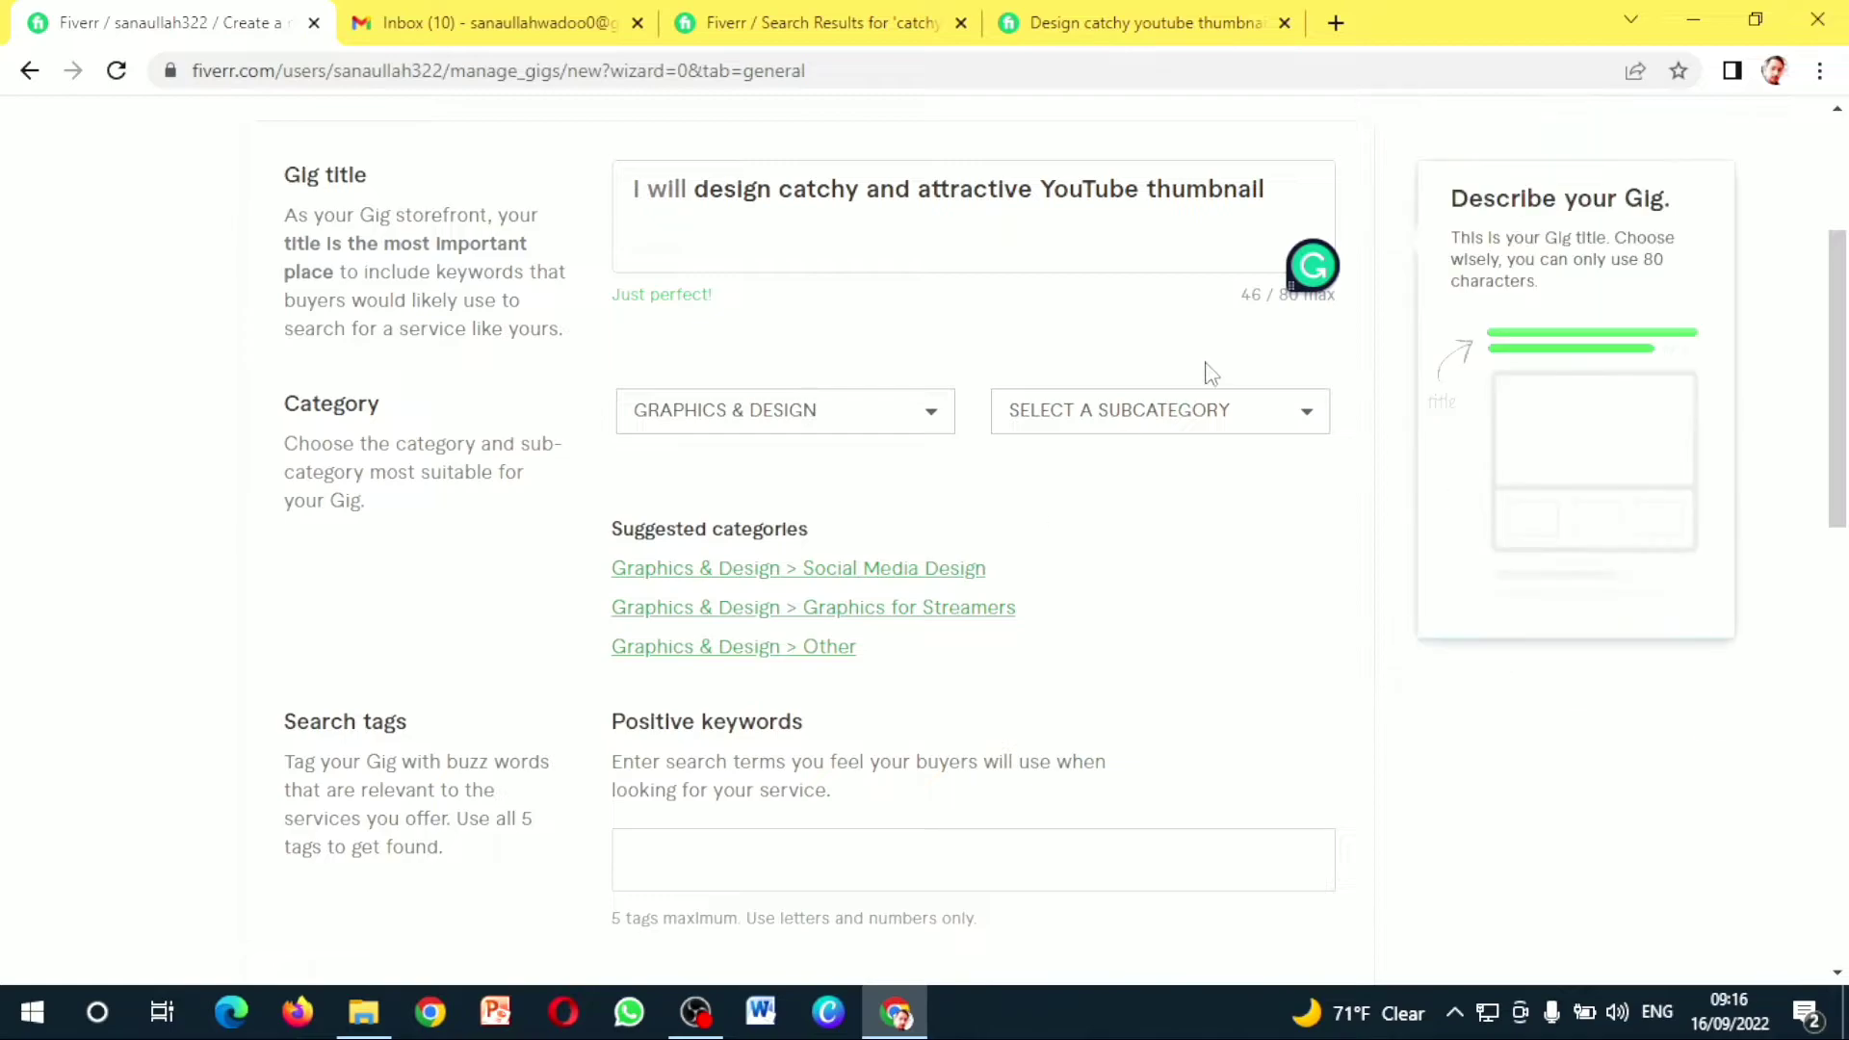
{"action": "left_click", "coordinate": [1221, 429]}
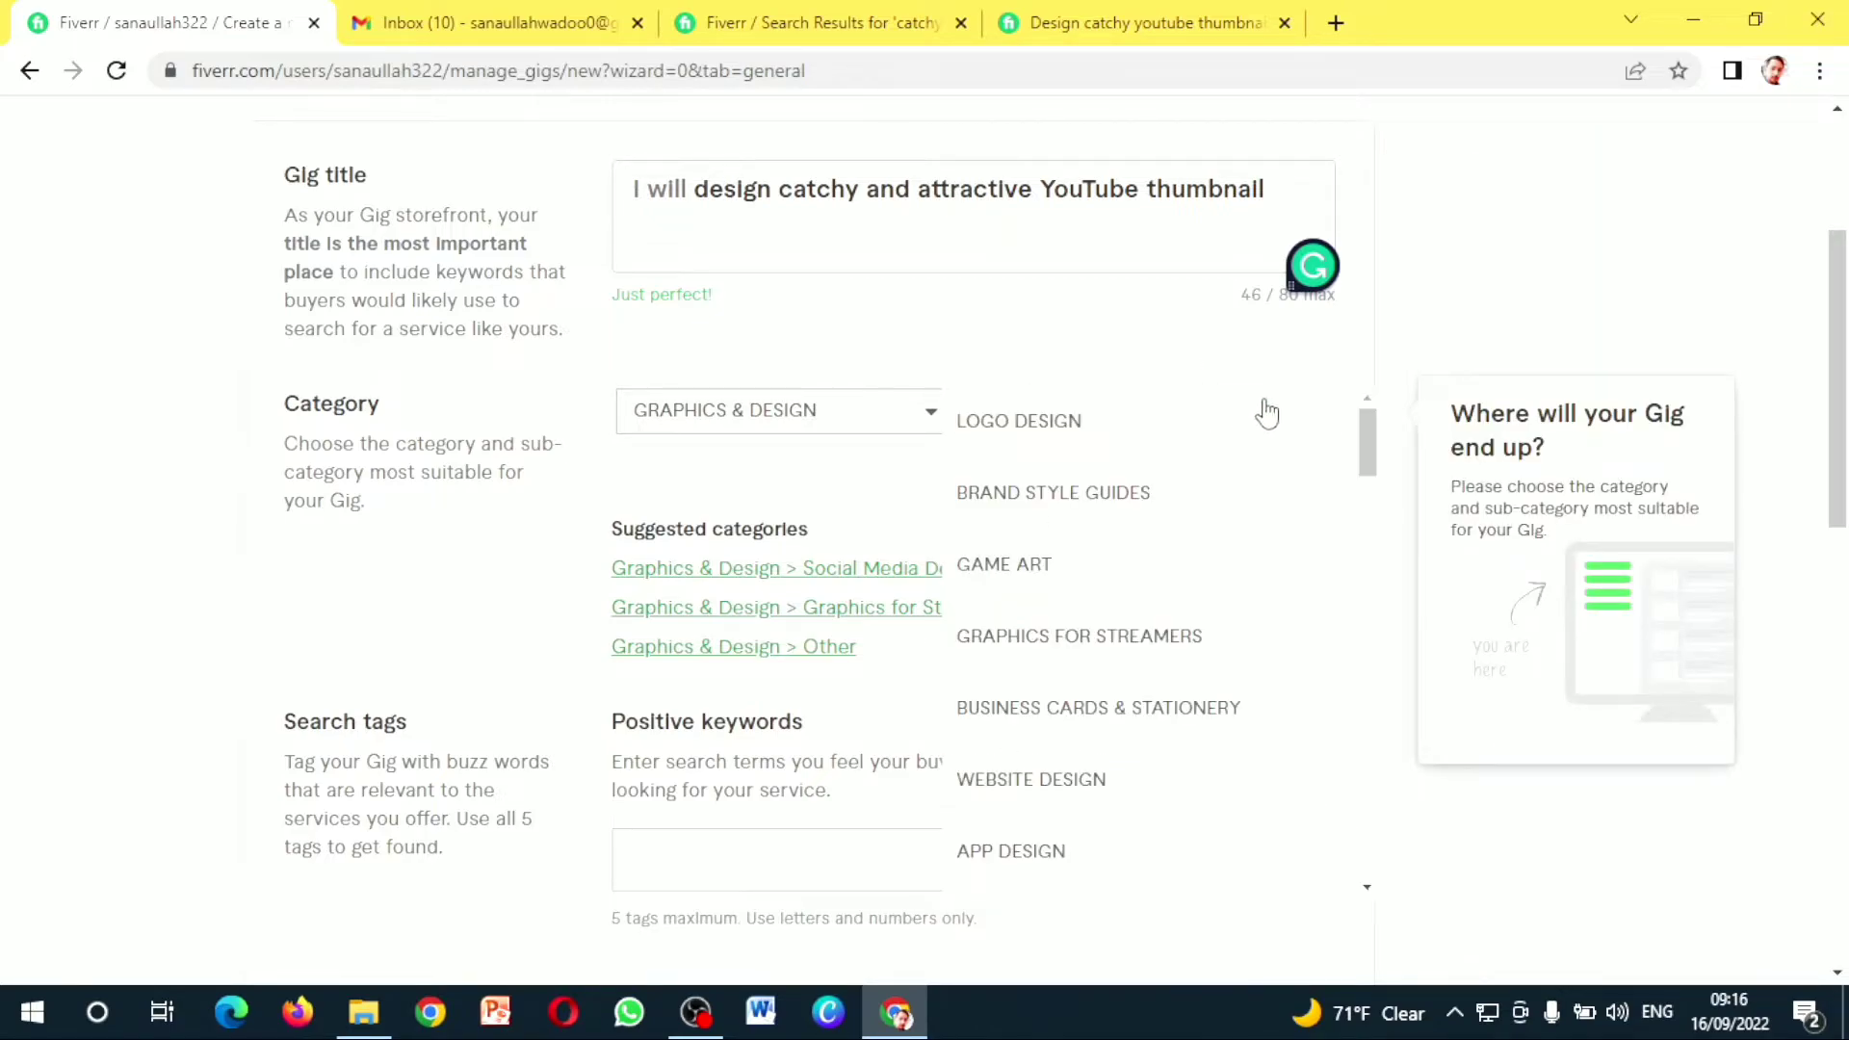
{"action": "left_click_drag", "start_coordinate": [1368, 431], "coordinate": [1414, 619]}
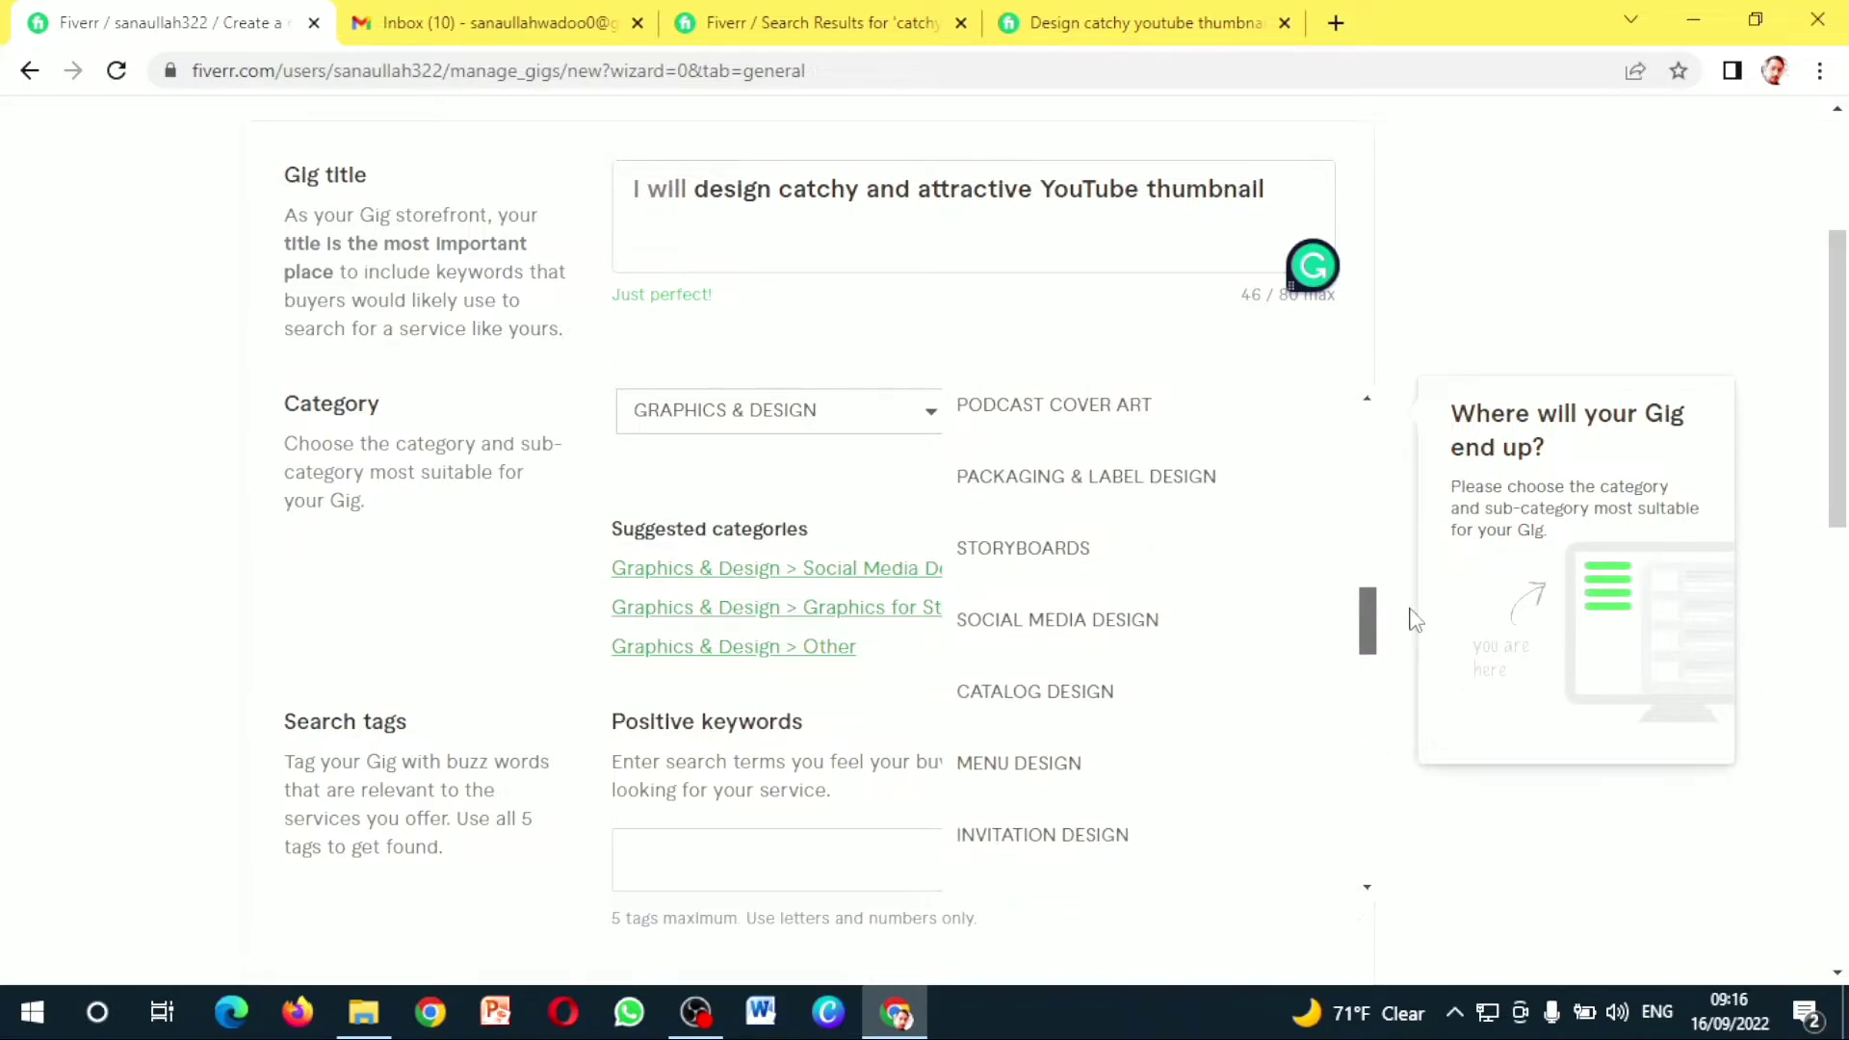
{"action": "left_click", "coordinate": [1170, 630]}
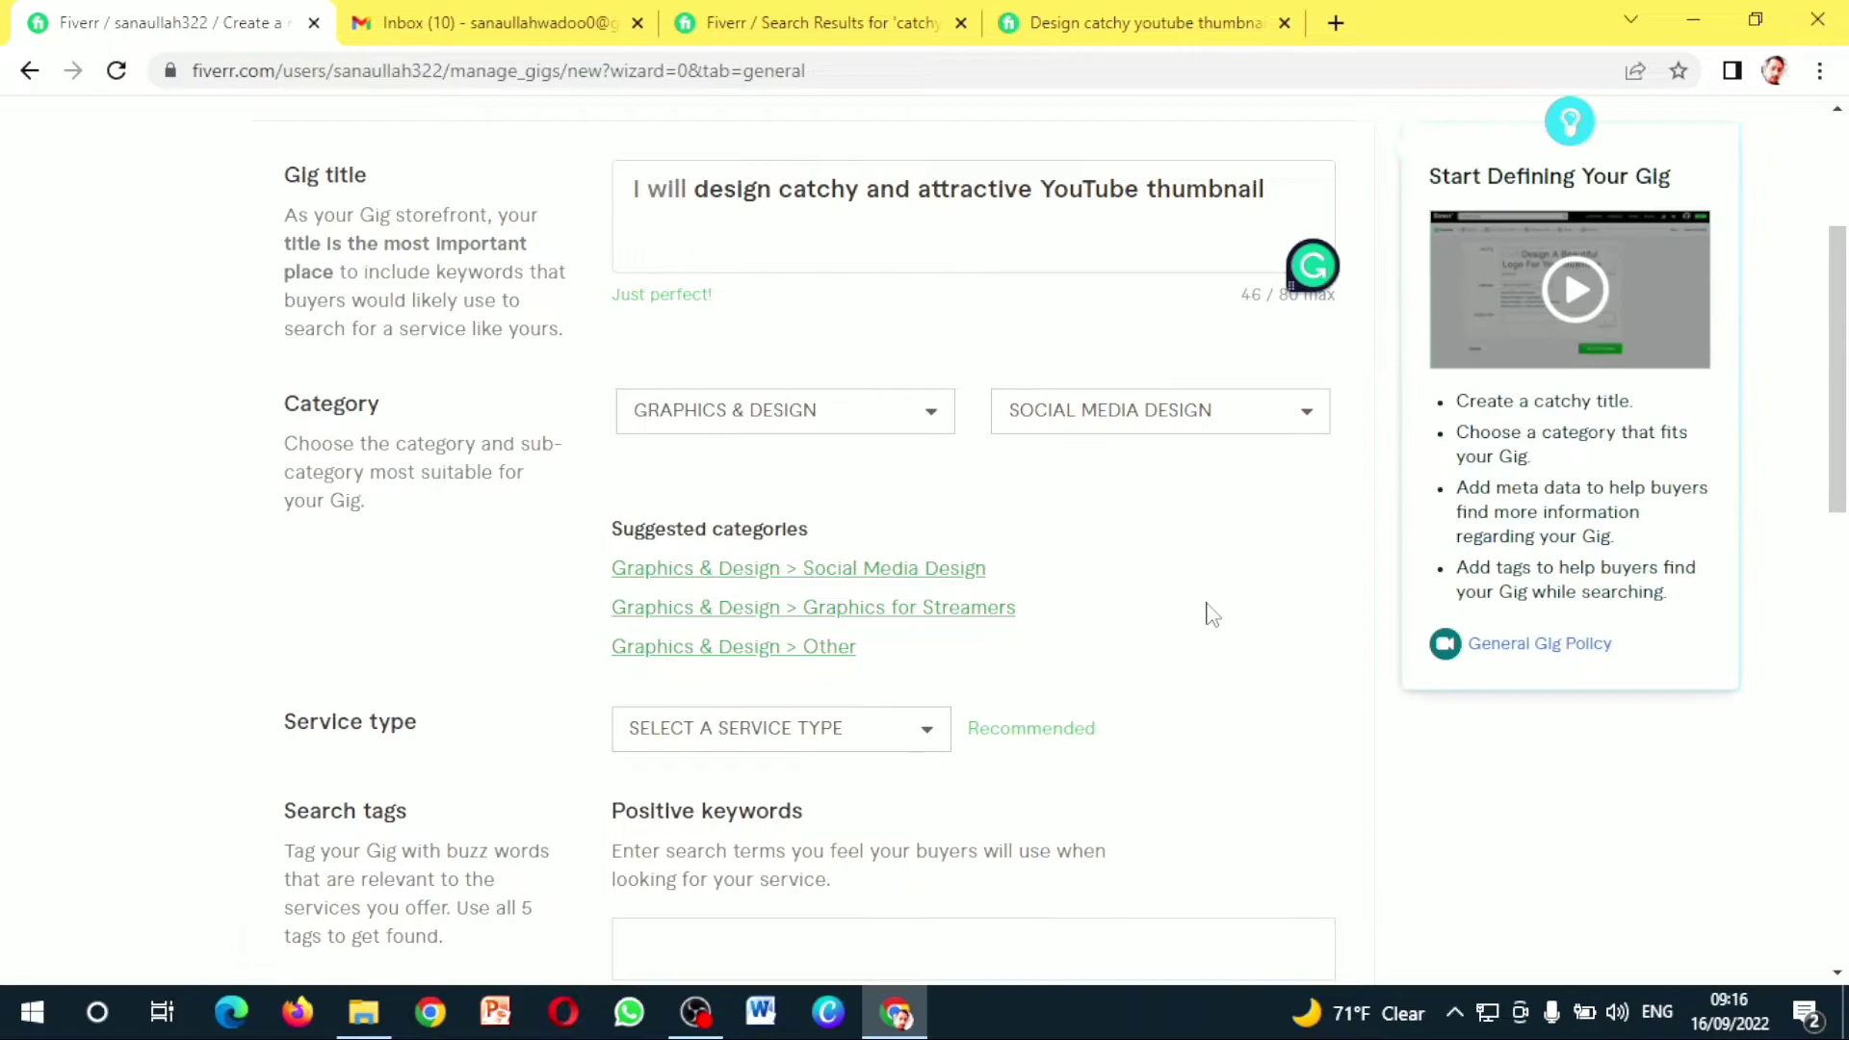
Set the gig's service type to Thumbnails Design
{"action": "left_click_drag", "start_coordinate": [1845, 354], "coordinate": [1846, 444]}
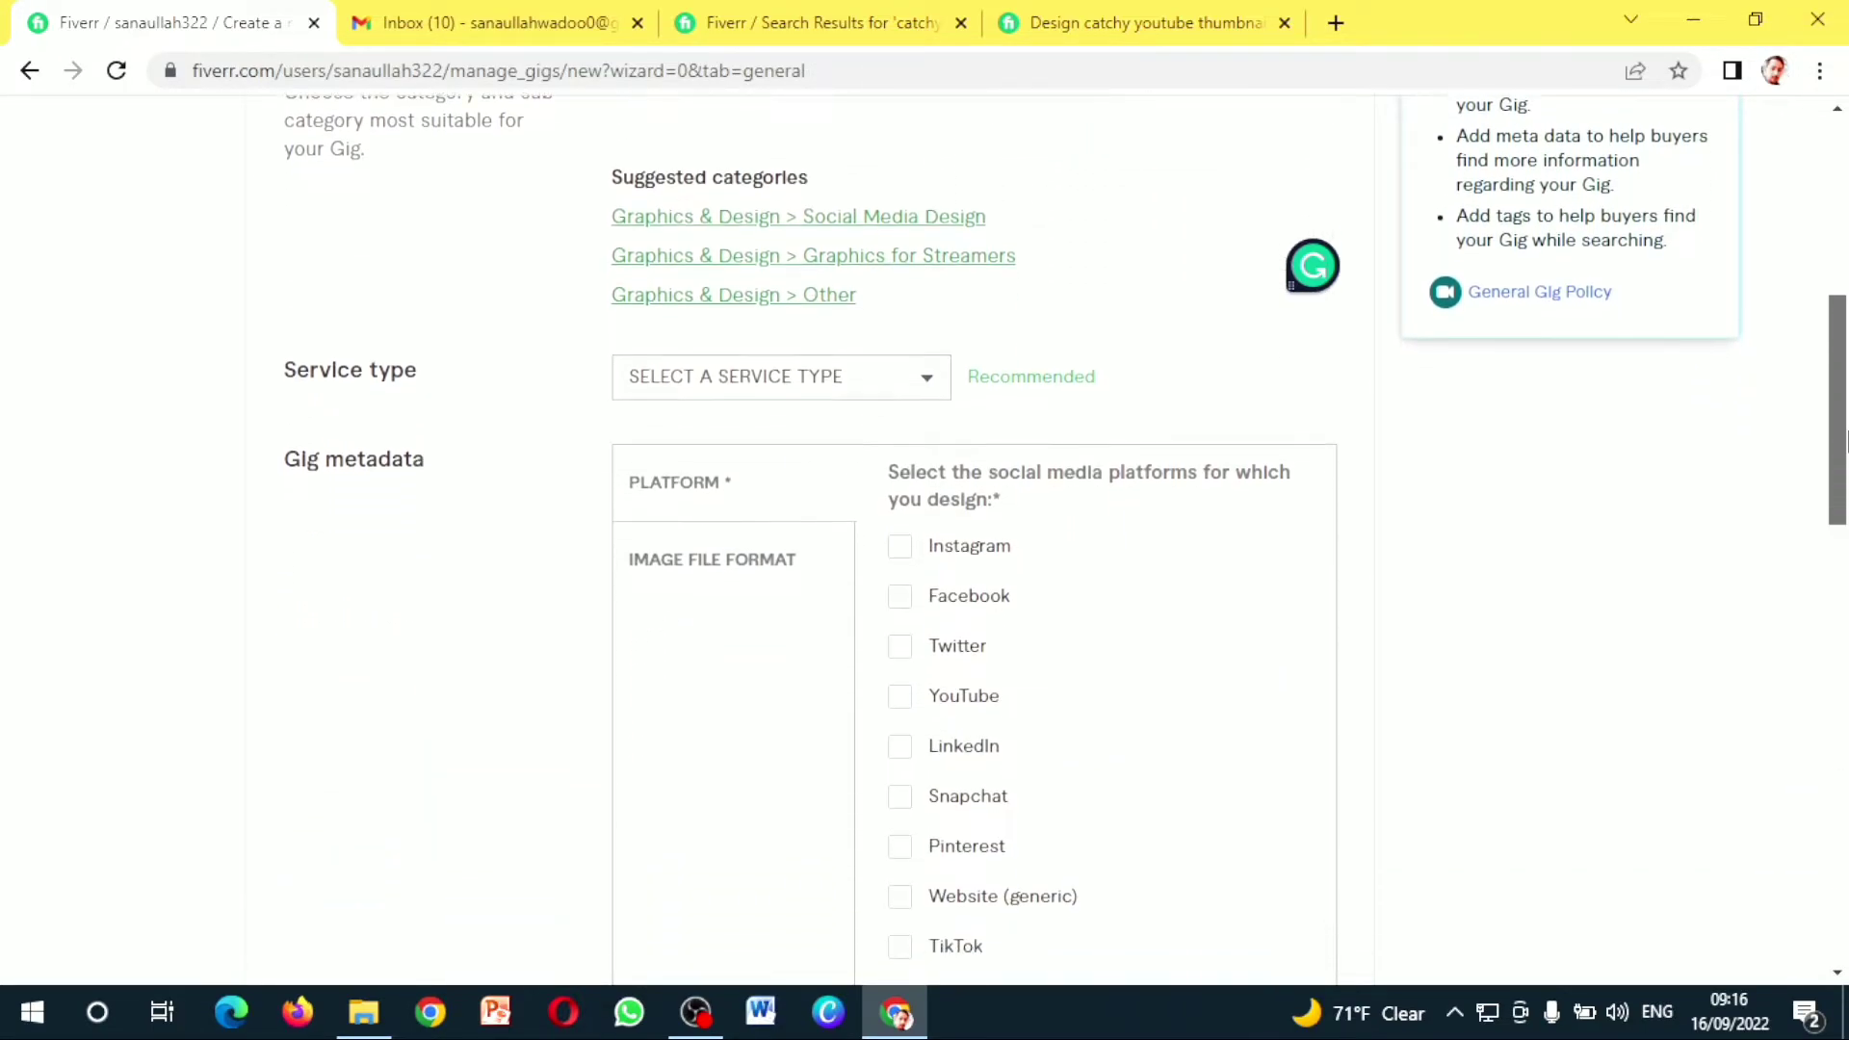
{"action": "left_click", "coordinate": [867, 393]}
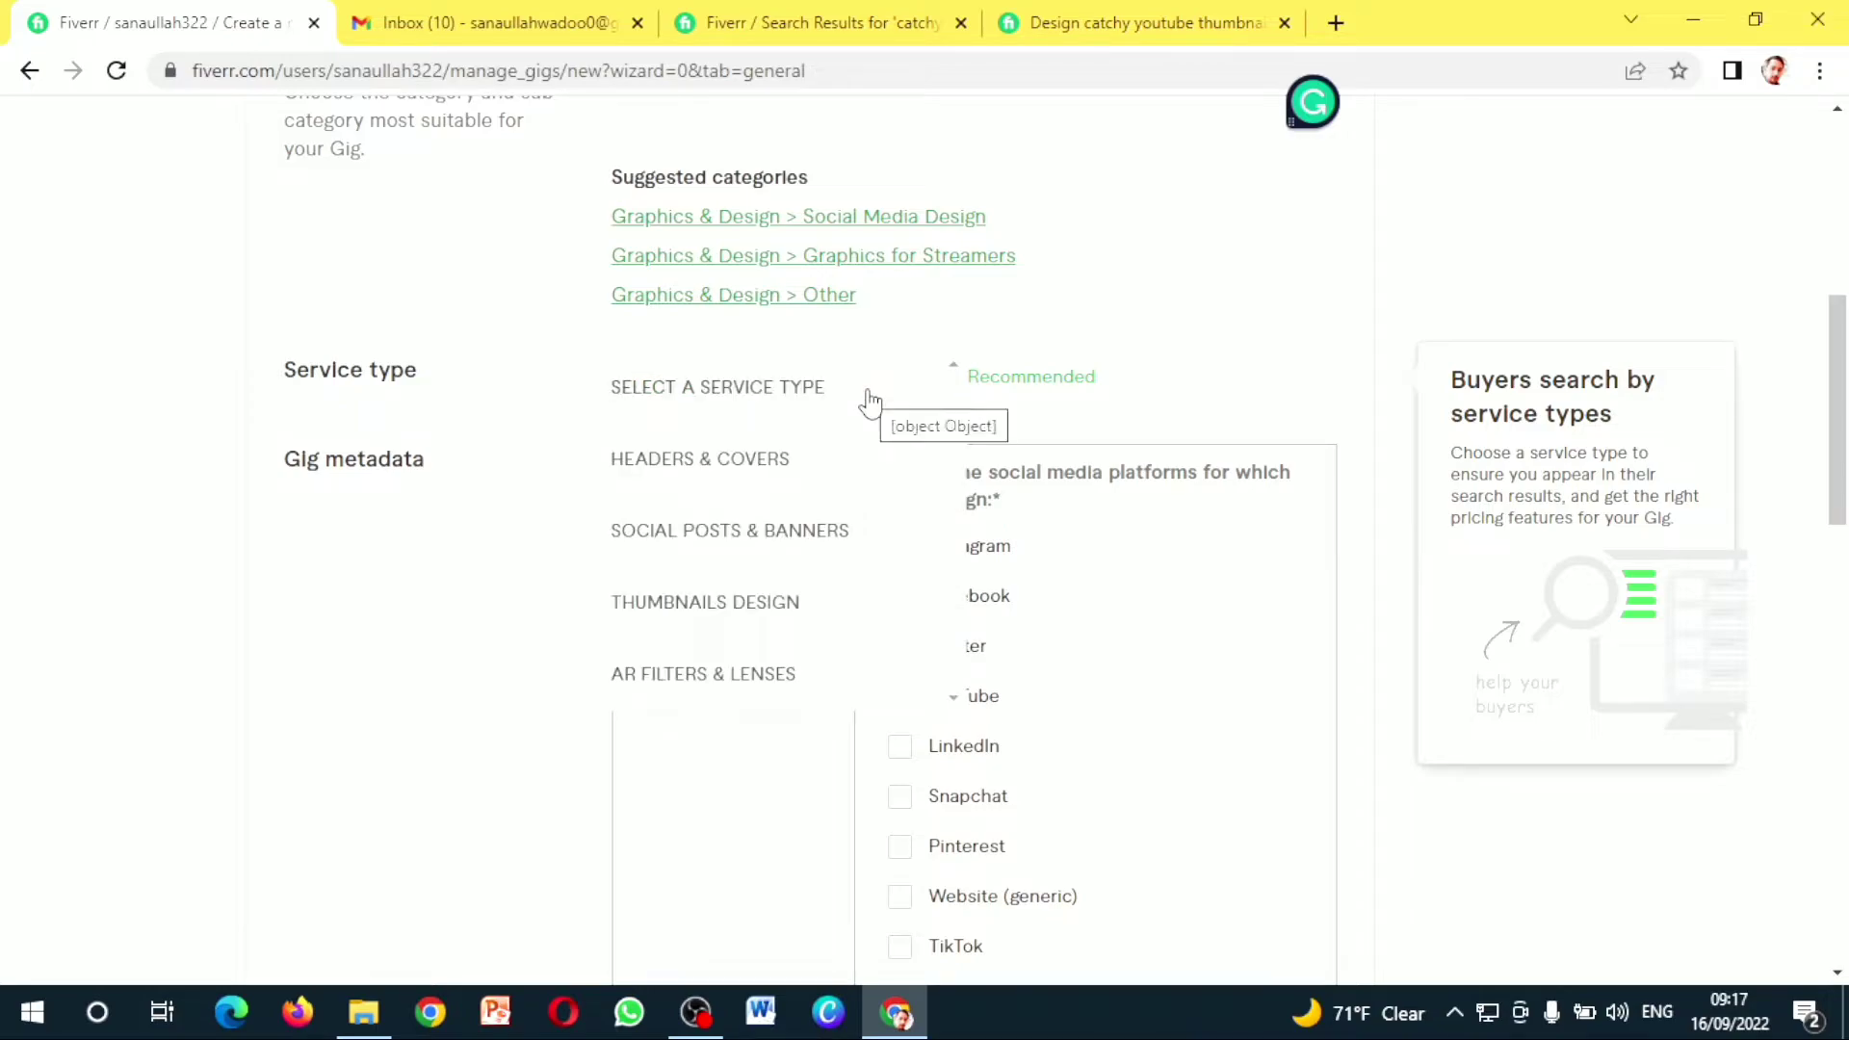
{"action": "left_click", "coordinate": [869, 403]}
{"action": "left_click", "coordinate": [869, 403]}
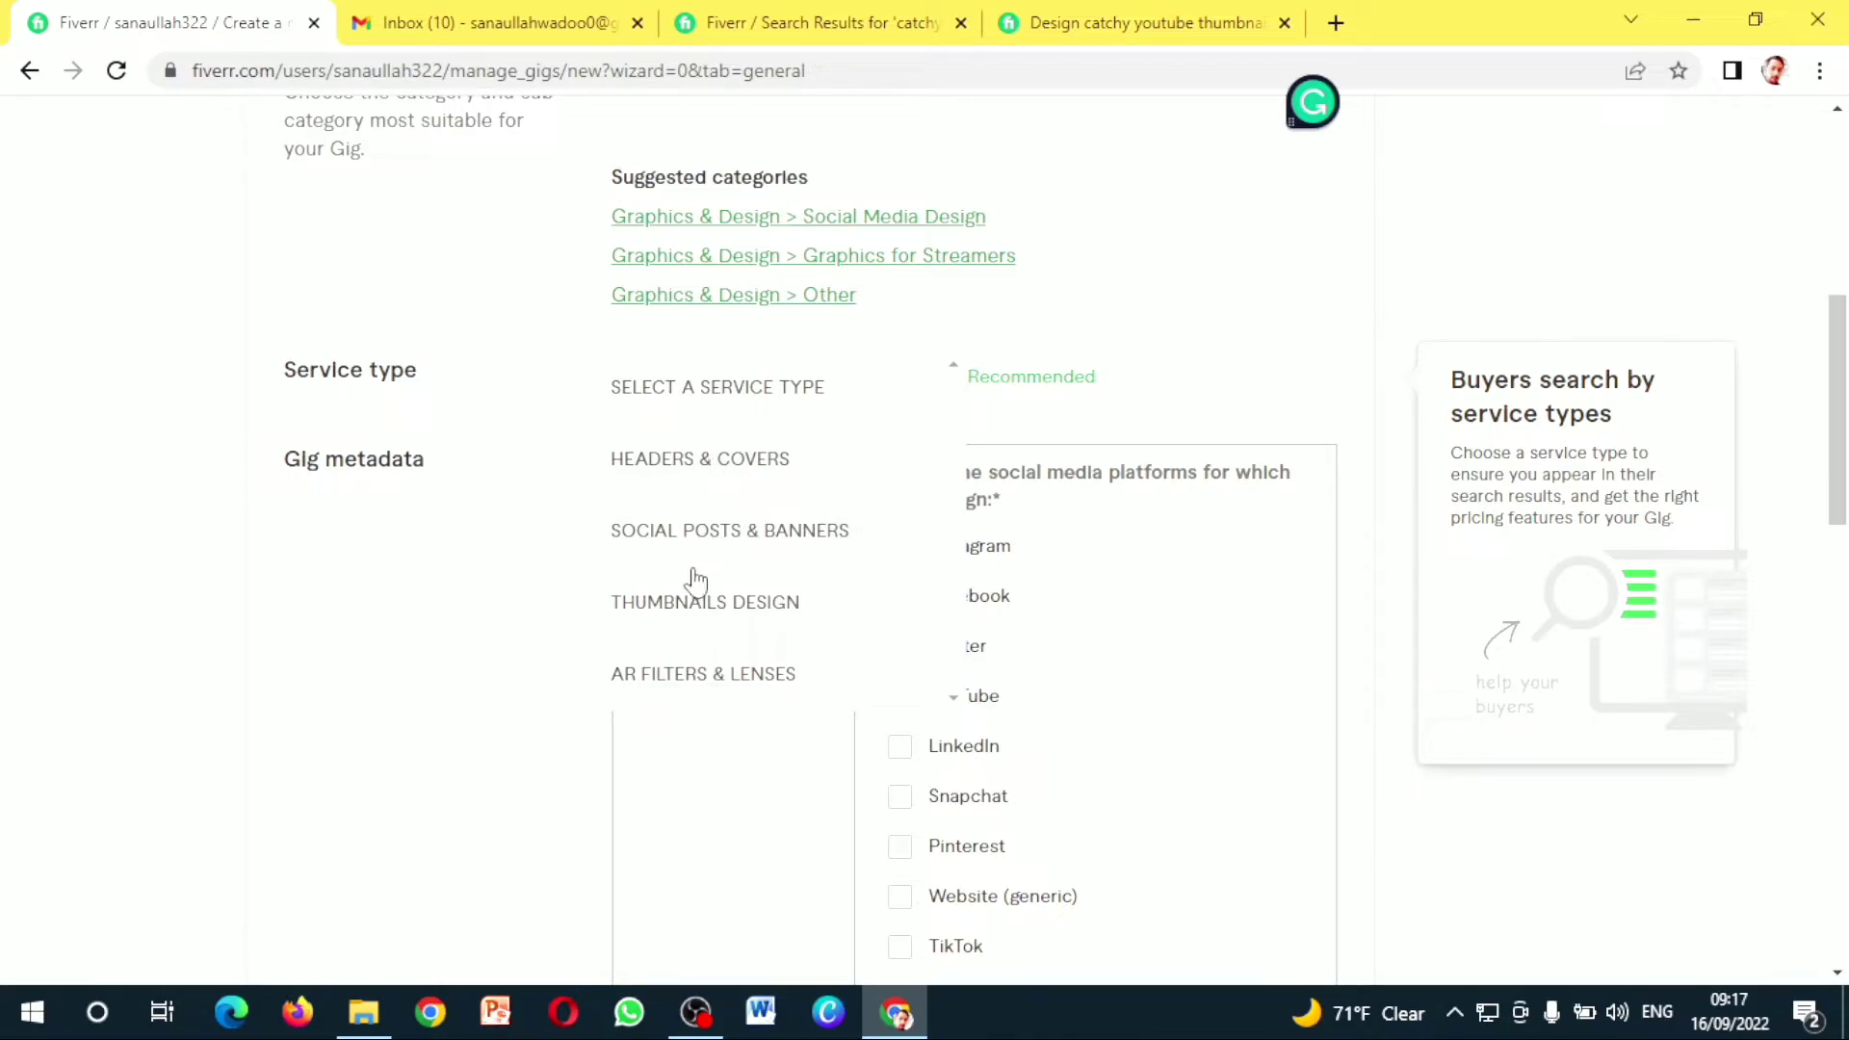
{"action": "left_click", "coordinate": [687, 605]}
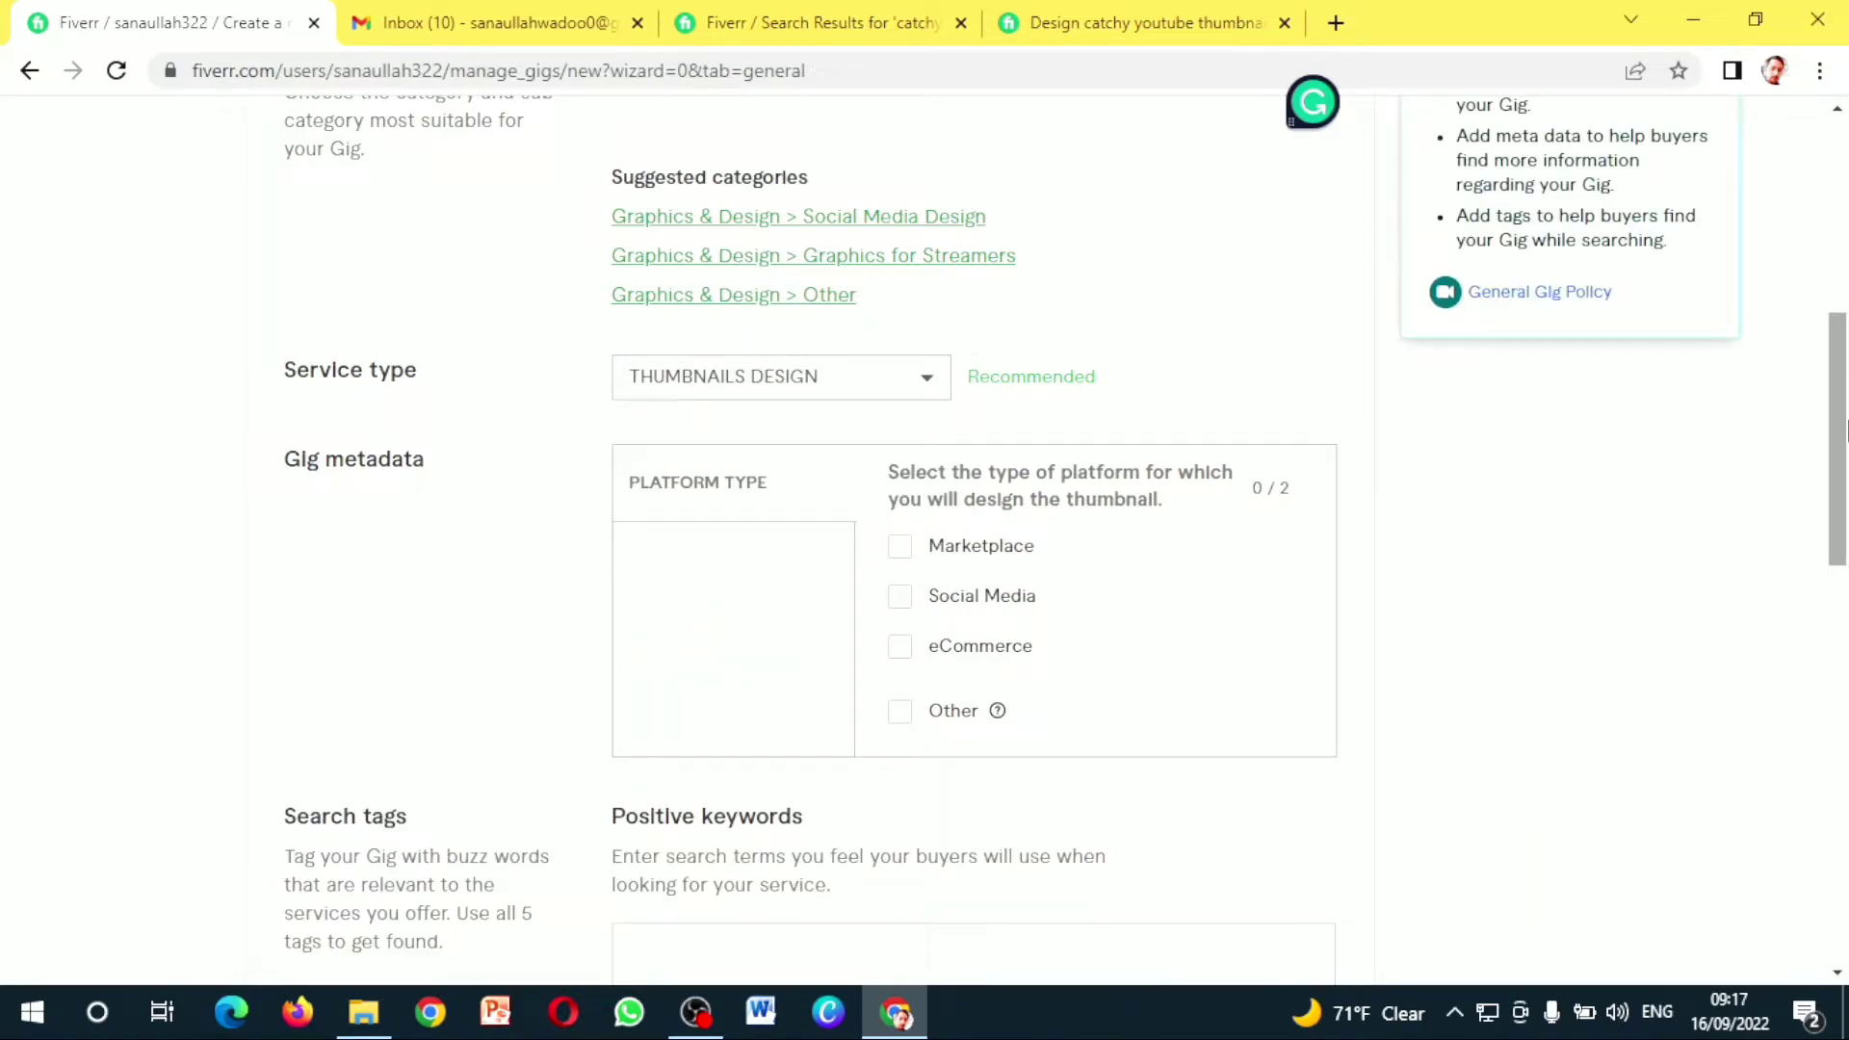
Select Social Media and Marketplace as the platform types in the gig metadata
{"action": "scroll", "coordinate": [1040, 439], "scroll_direction": "down", "scroll_amount": 2}
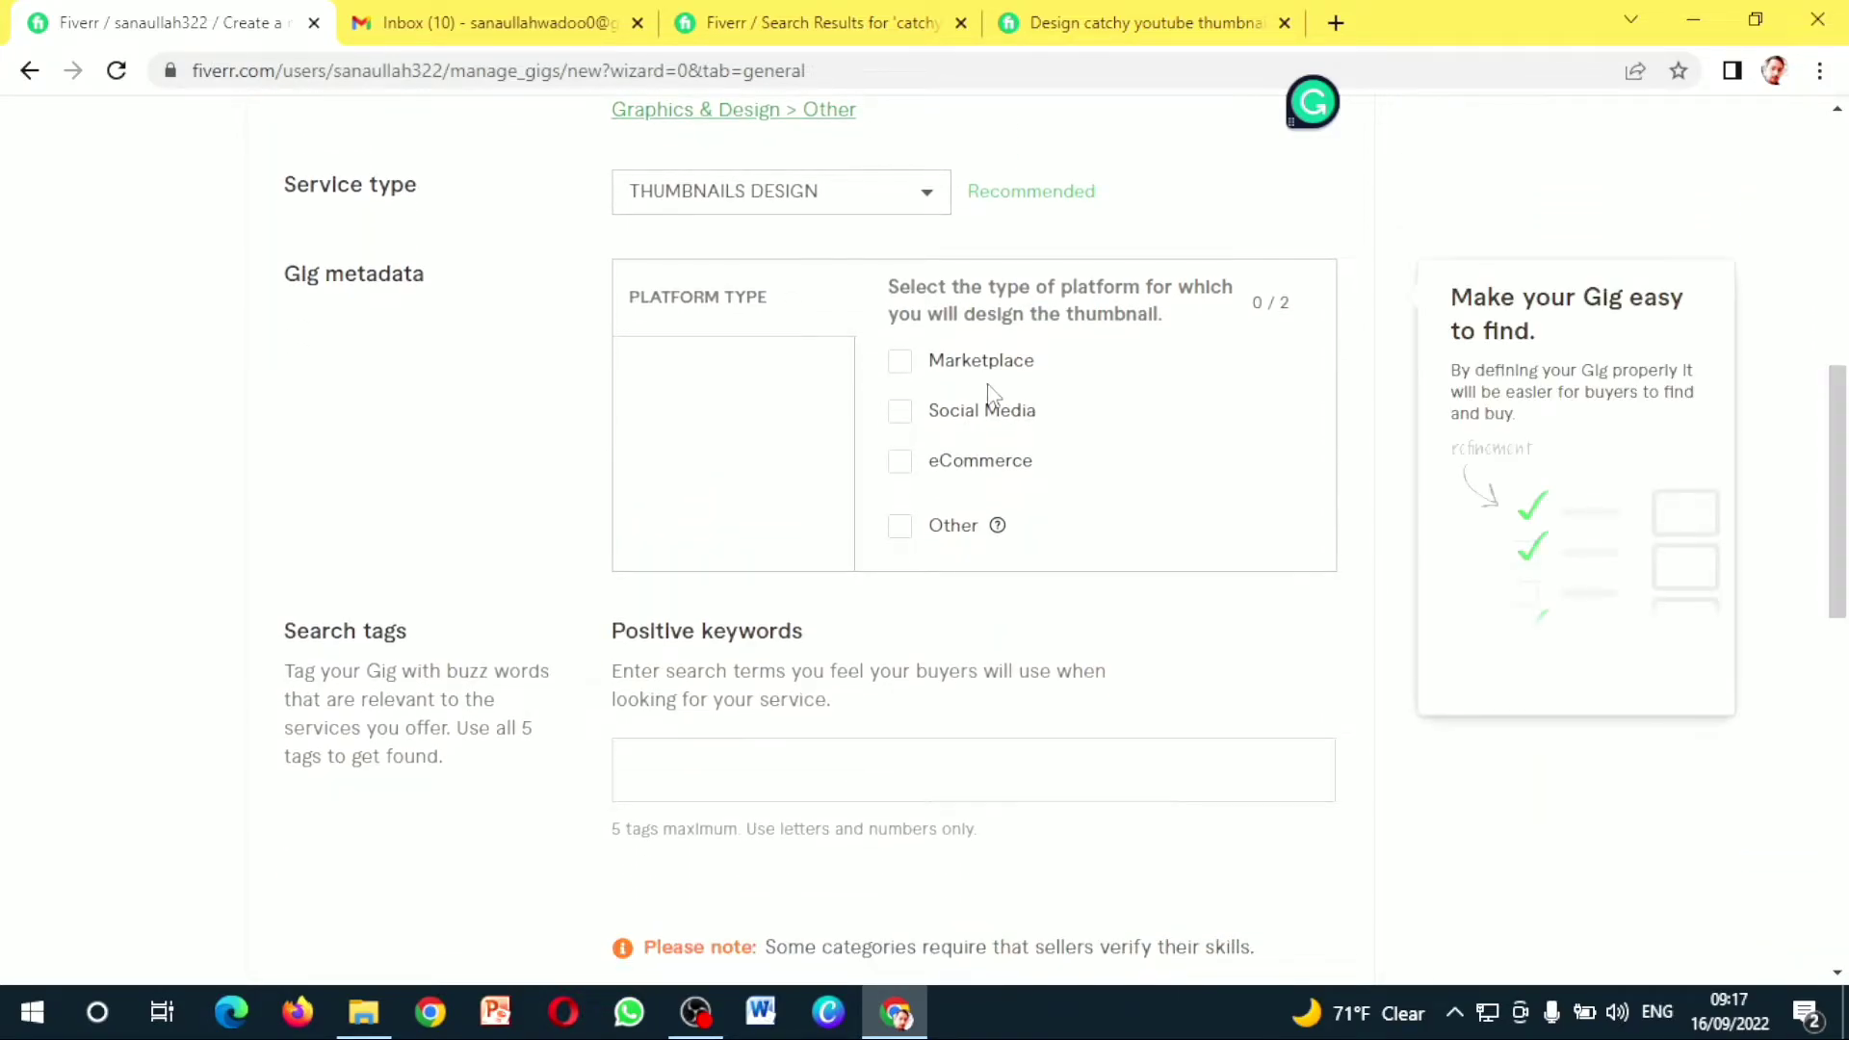
{"action": "left_click", "coordinate": [896, 423]}
{"action": "left_click", "coordinate": [903, 368]}
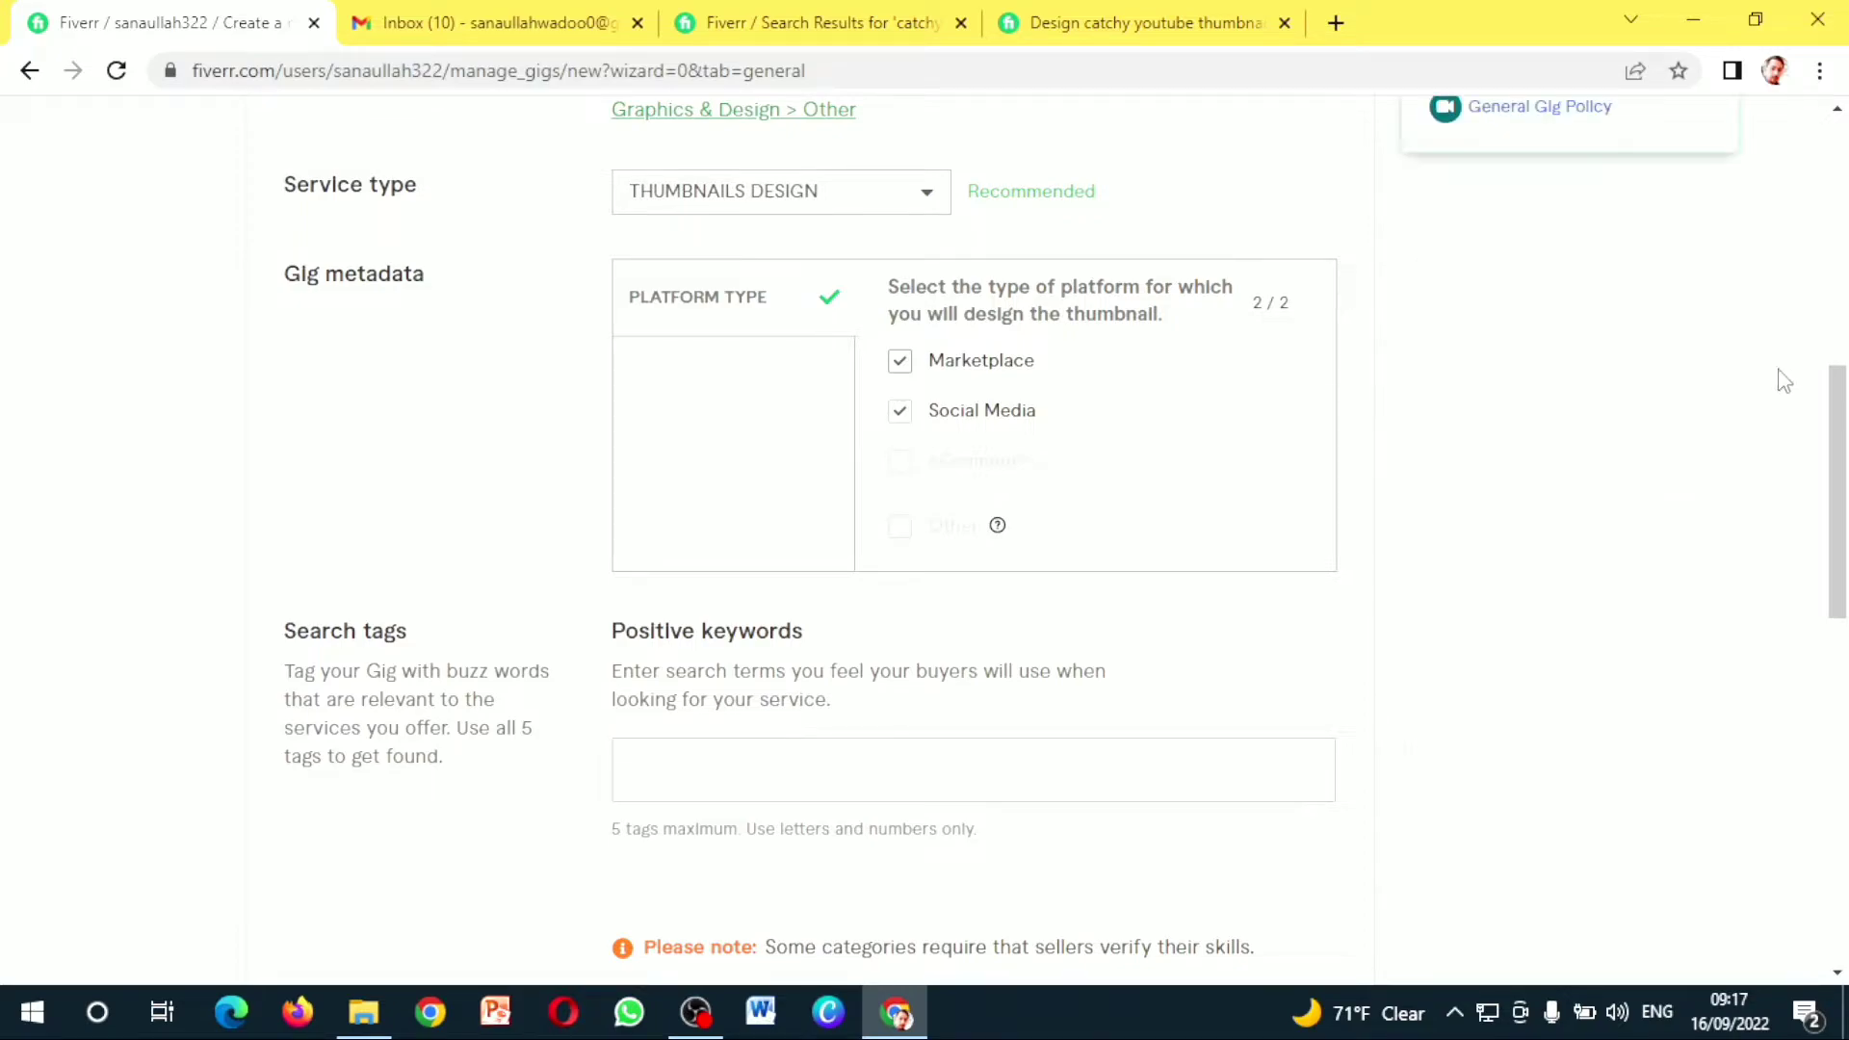
Add "attractive thumnail" as the first positive keyword in the gig's search tags
{"action": "left_click_drag", "start_coordinate": [1840, 478], "coordinate": [1841, 591]}
{"action": "left_click", "coordinate": [1104, 384]}
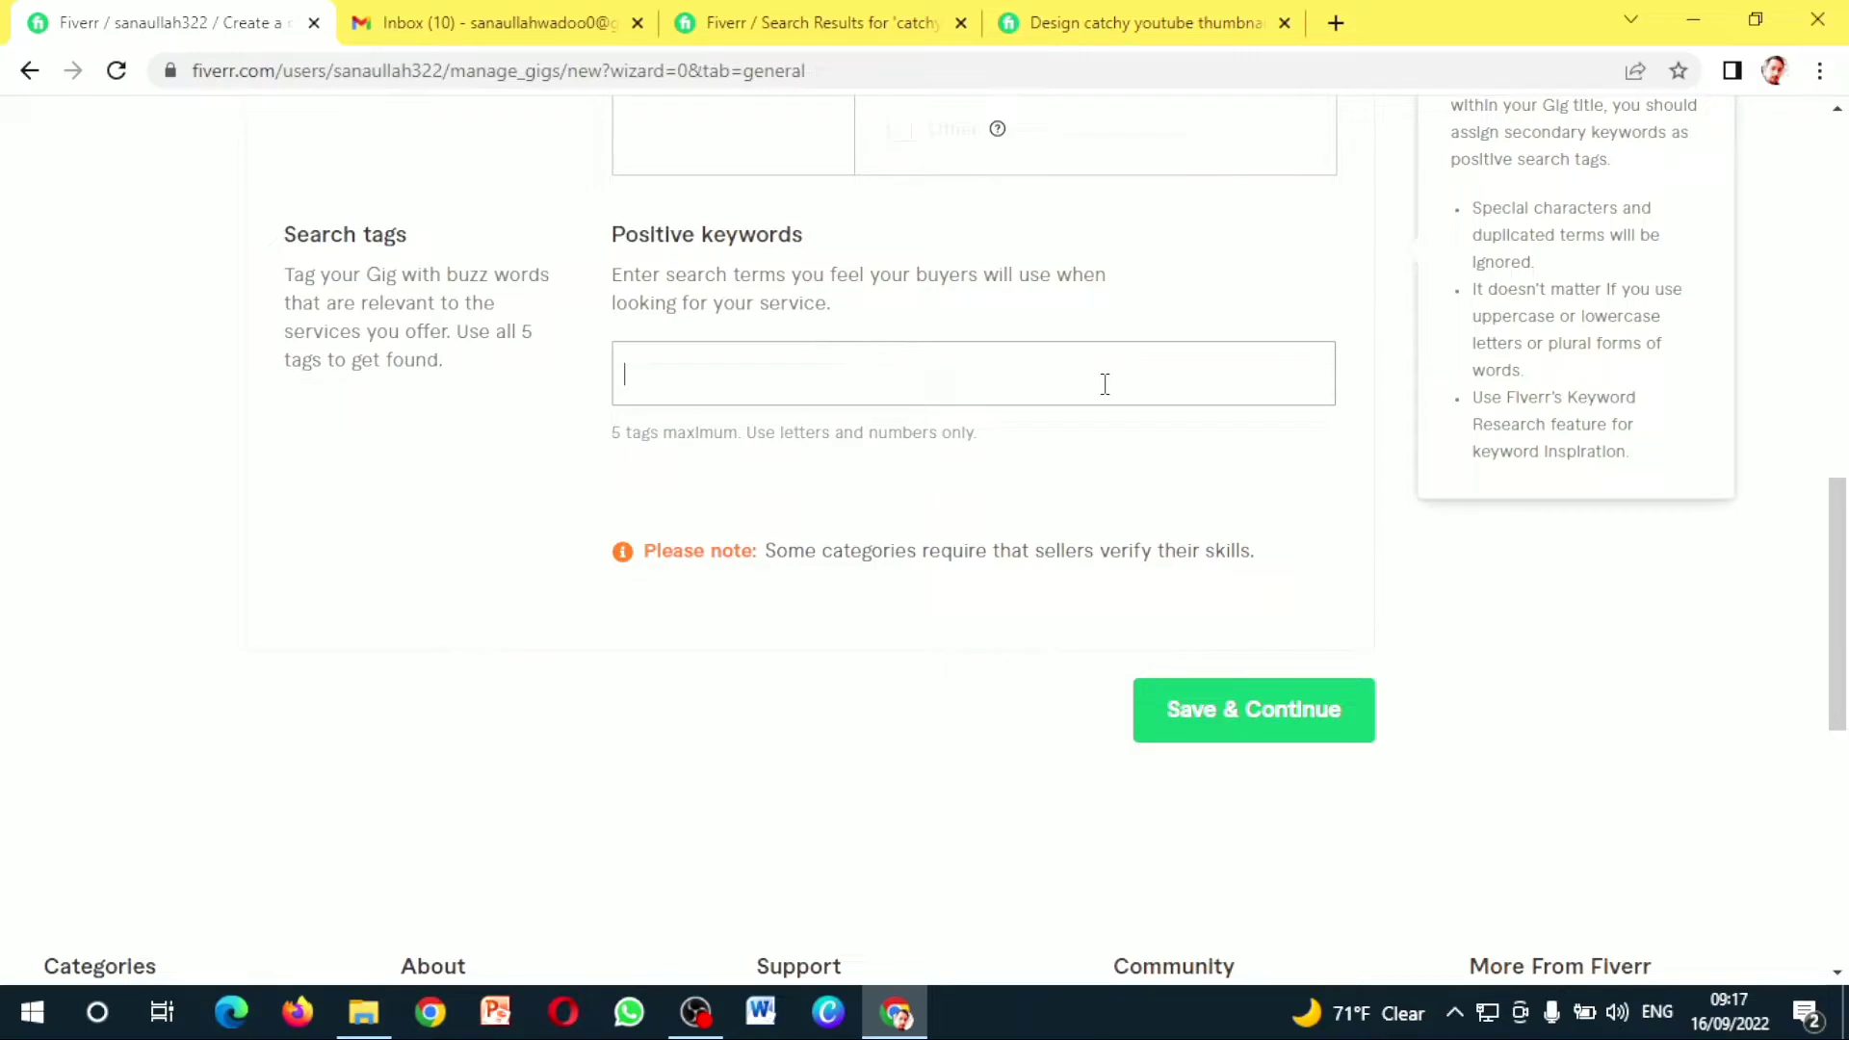
{"action": "type", "text": "attra"}
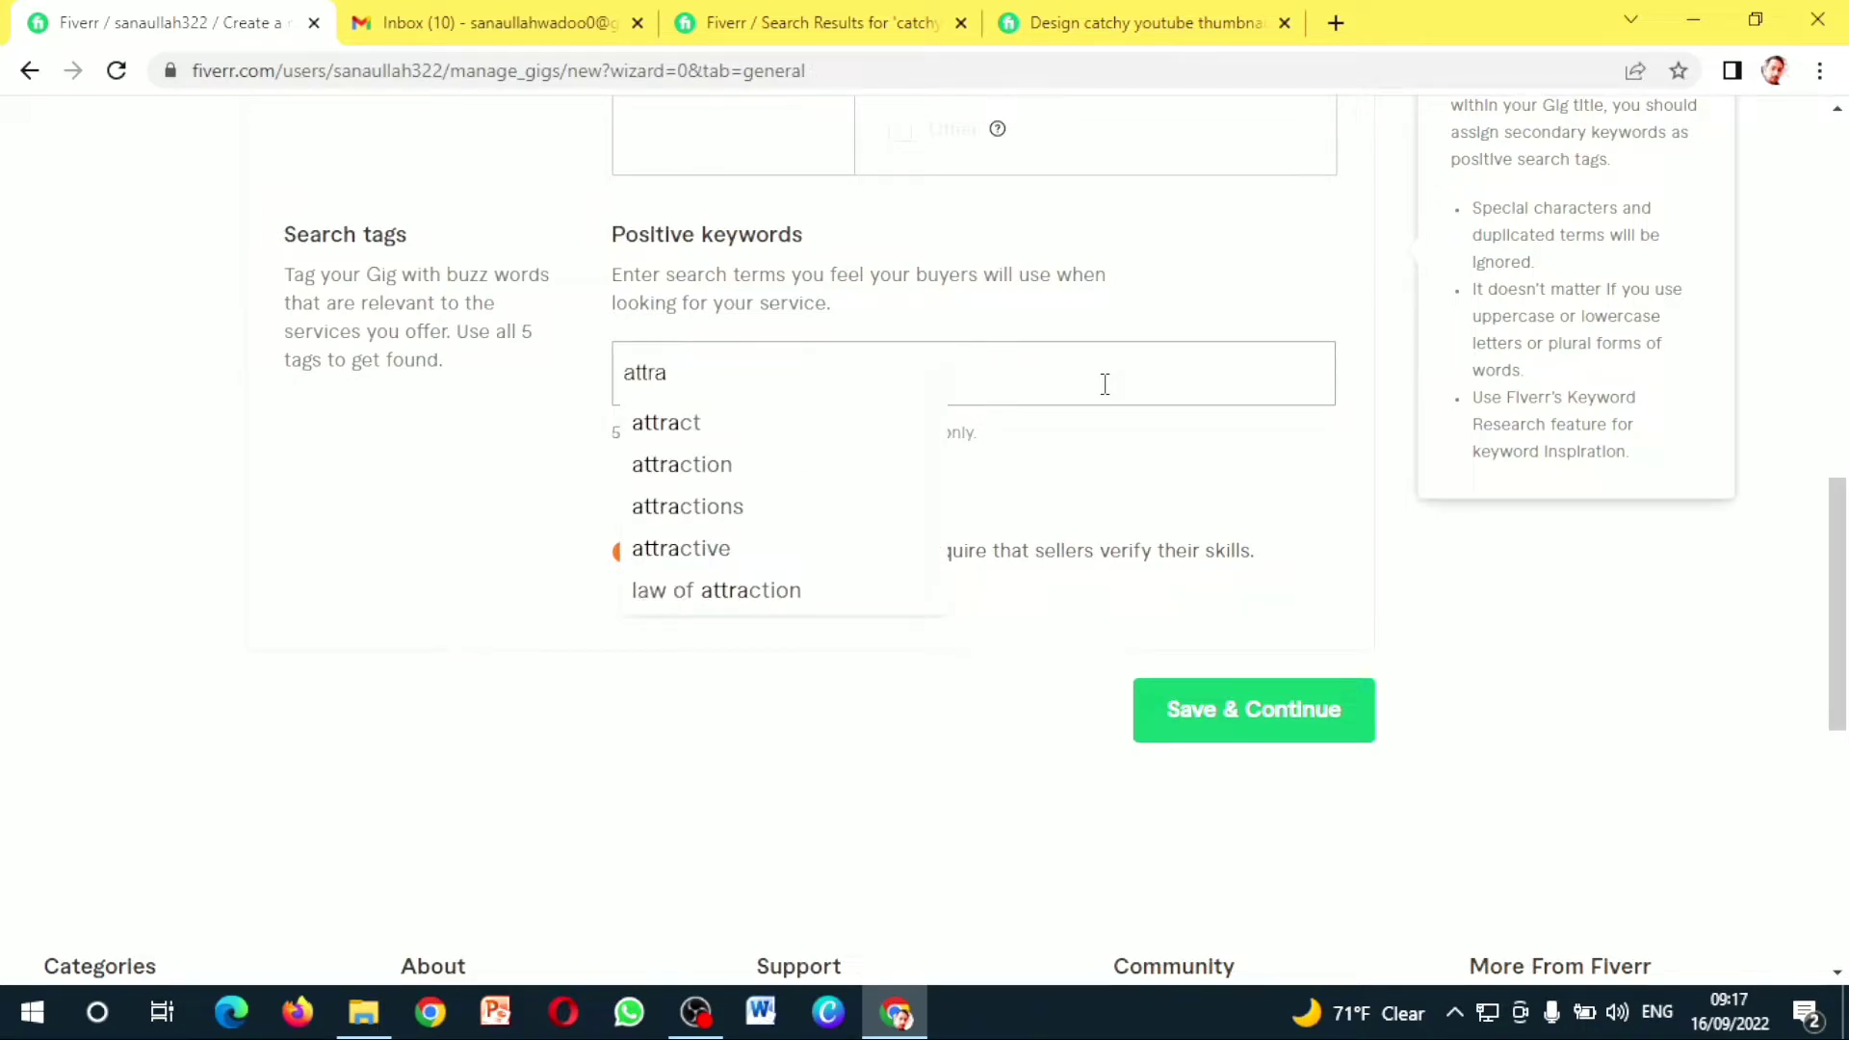
{"action": "type", "text": "ctiv"}
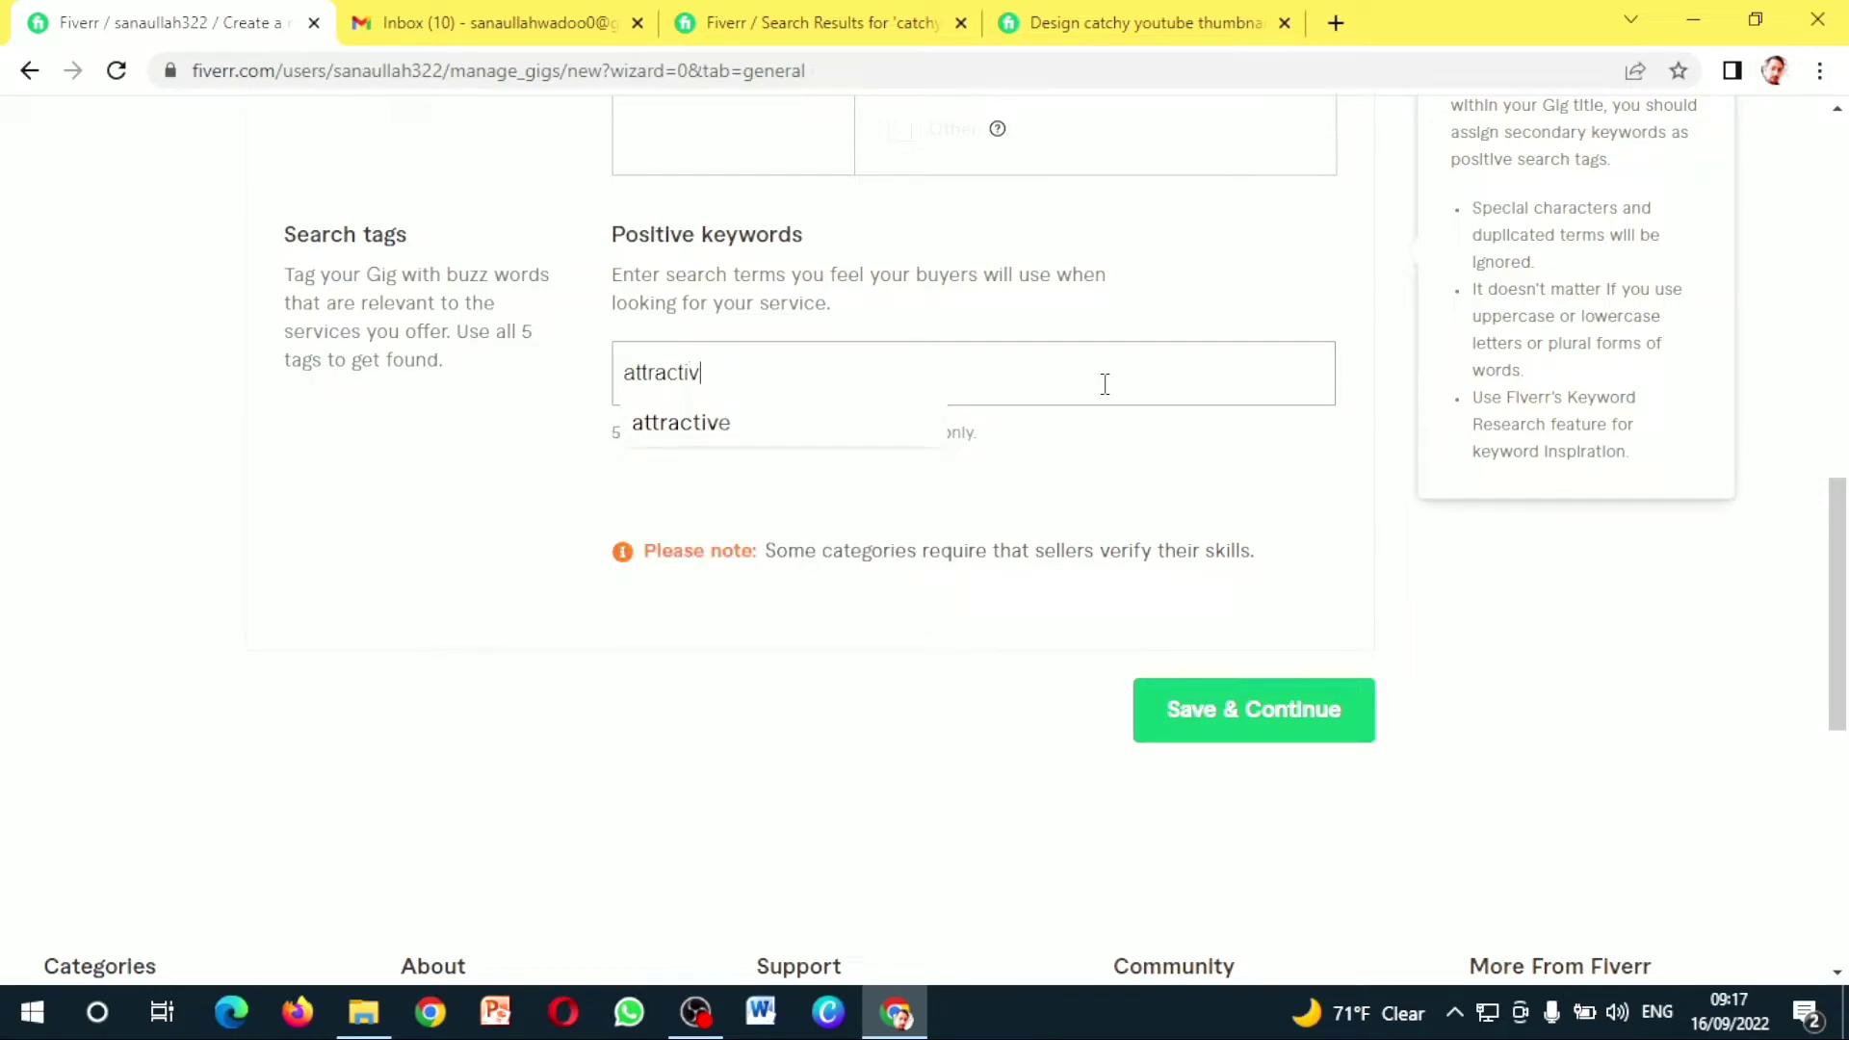
{"action": "type", "text": "e"}
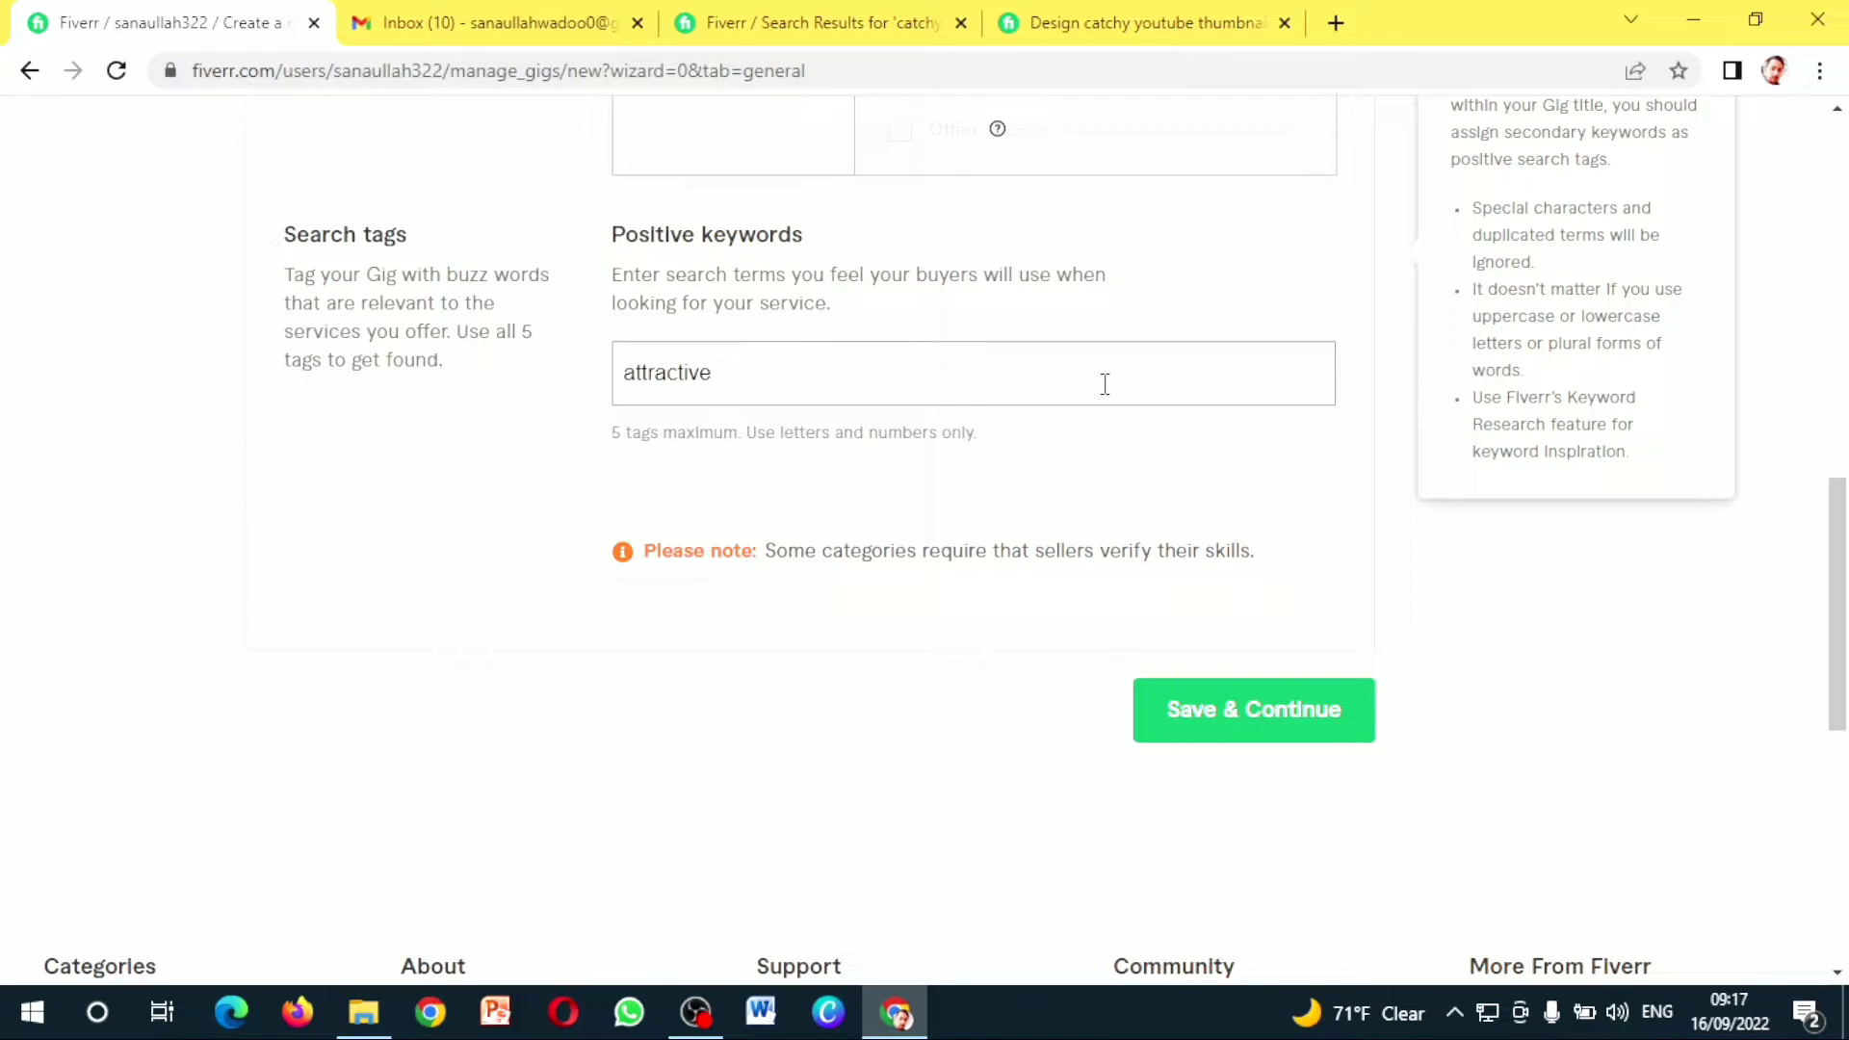
{"action": "type", "text": " thumnail"}
{"action": "key", "text": "Return"}
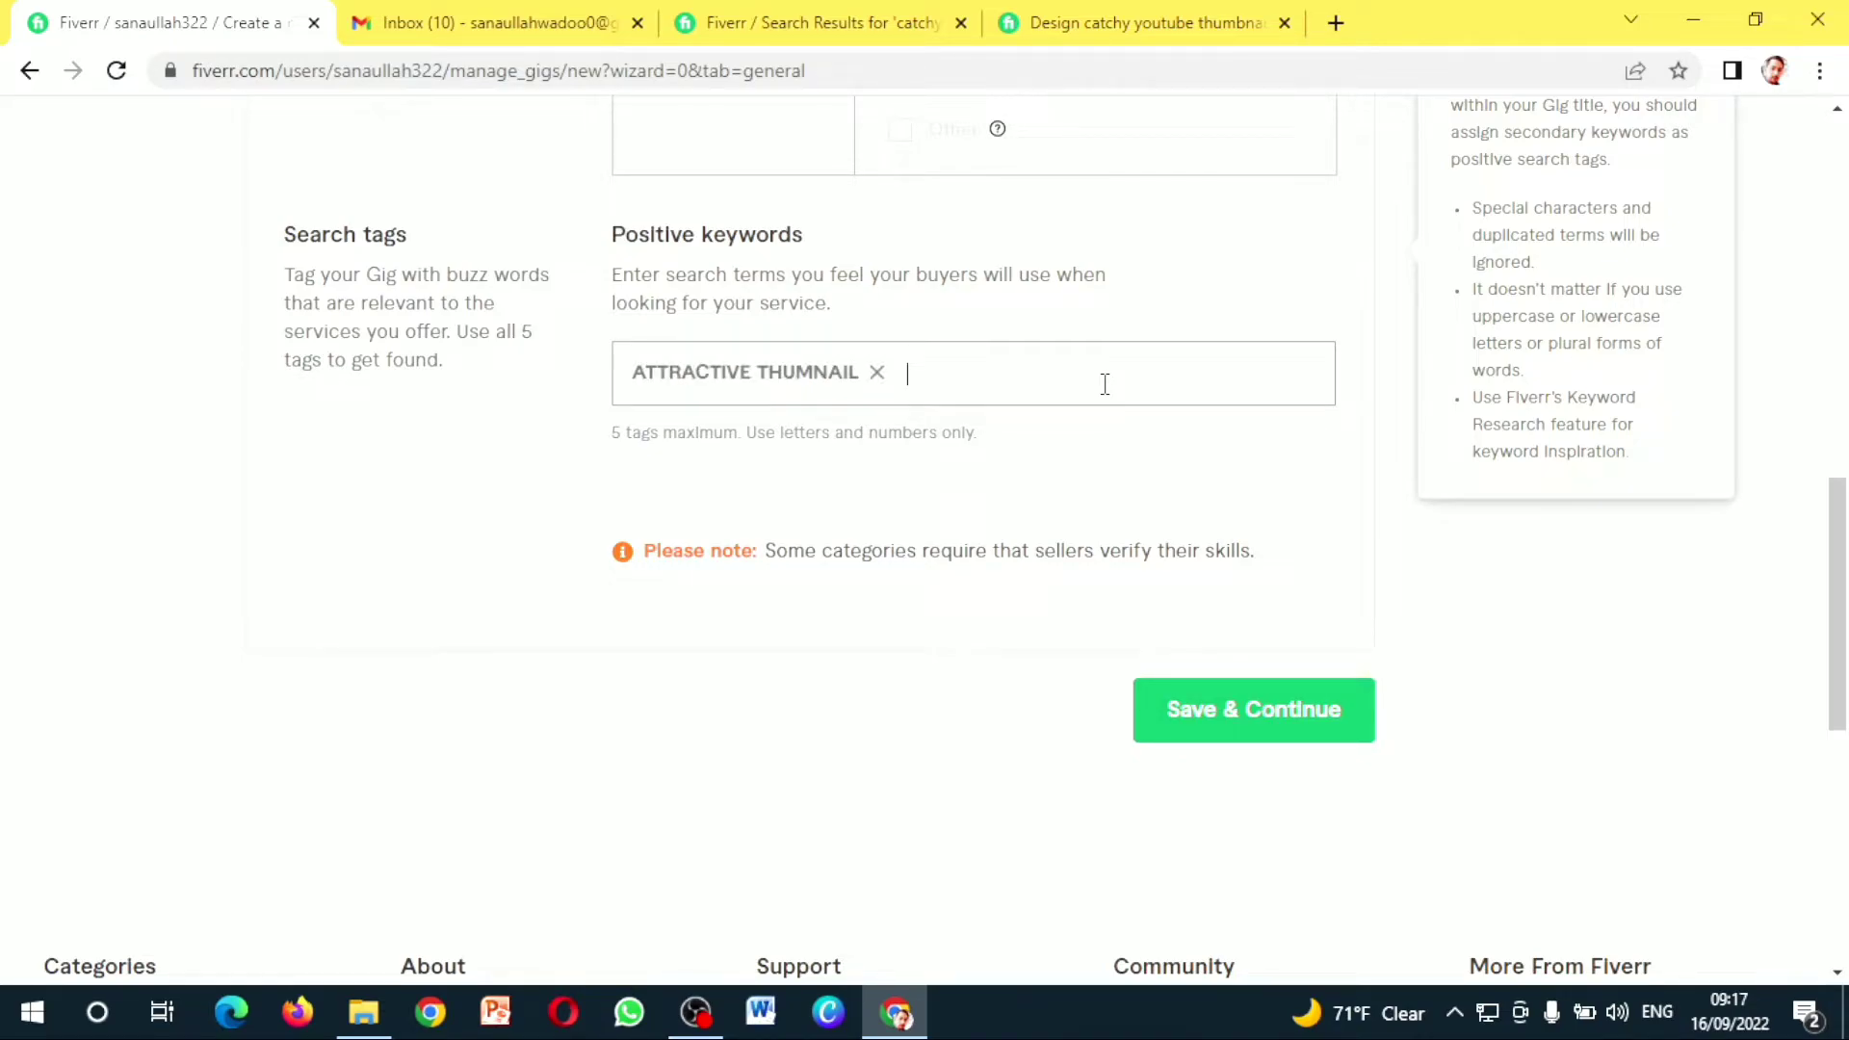
Add "youtube thumnail" as a positive keyword in the gig's search tags
{"action": "type", "text": "youtu"}
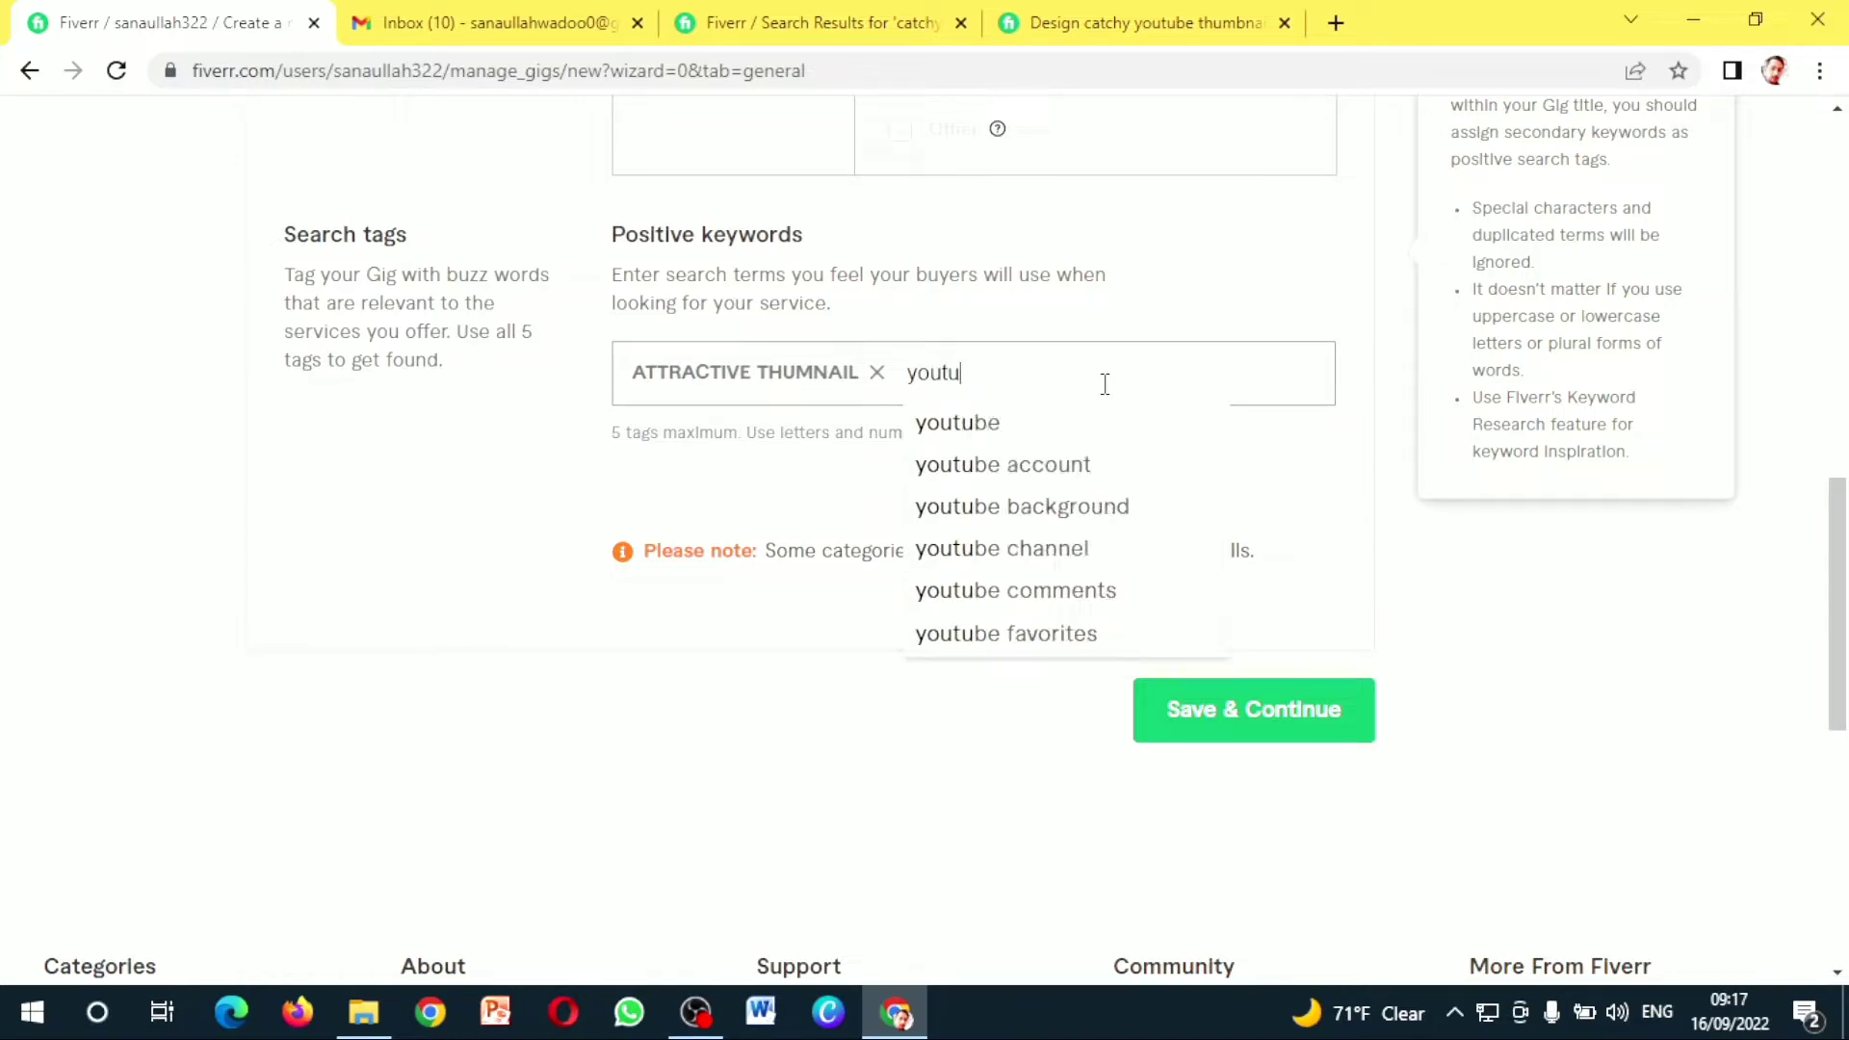
{"action": "type", "text": "be"}
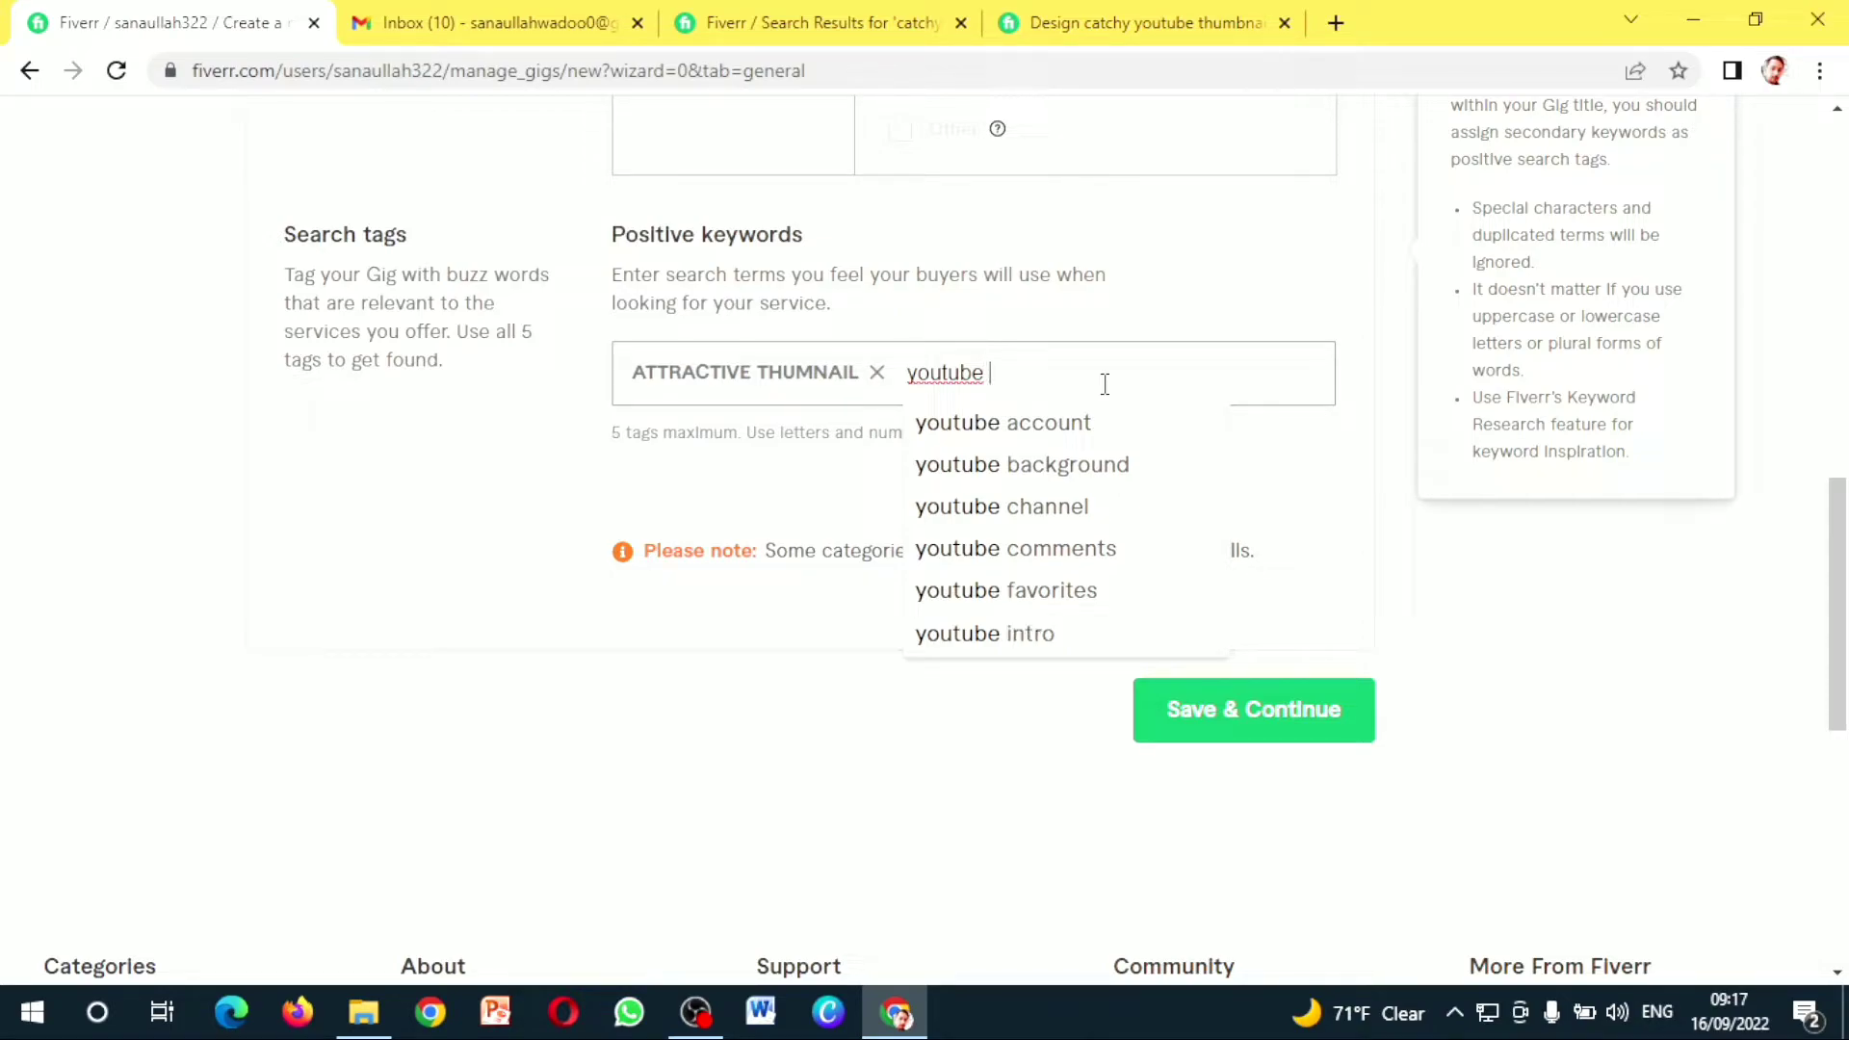
{"action": "type", "text": " t"}
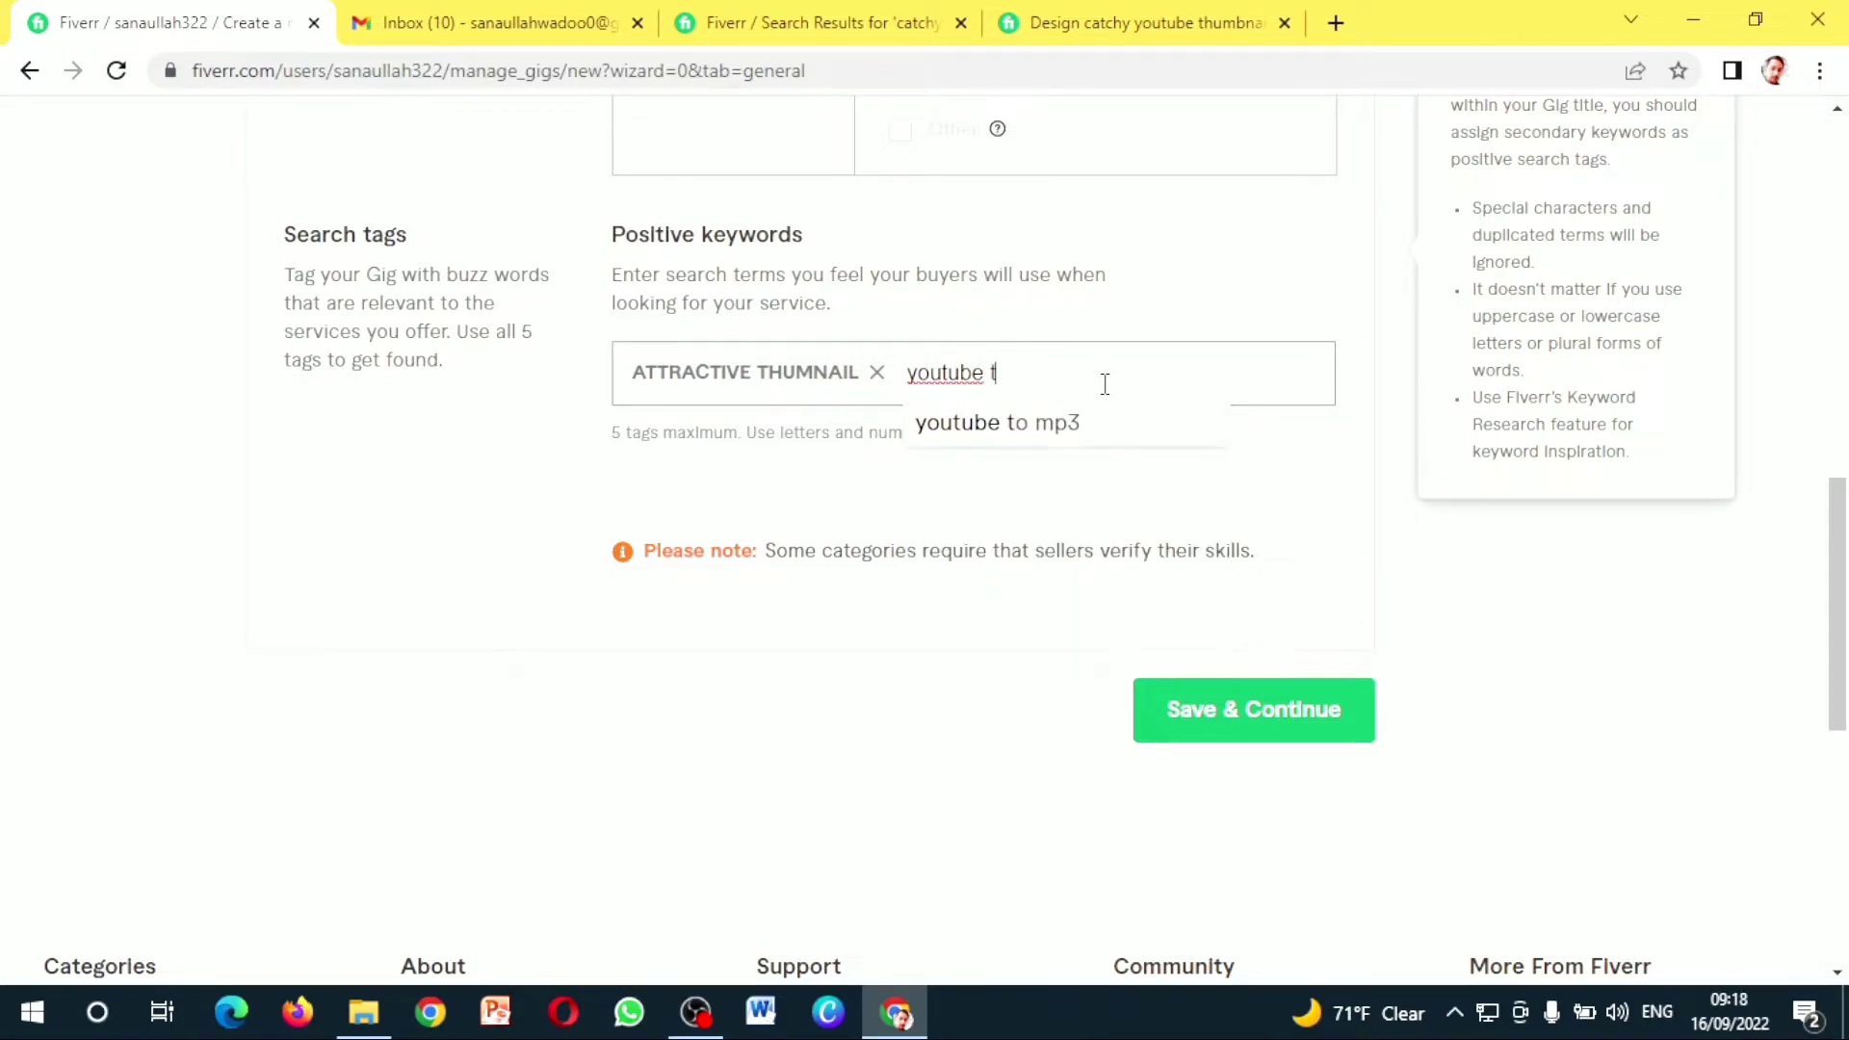
{"action": "type", "text": "hum"}
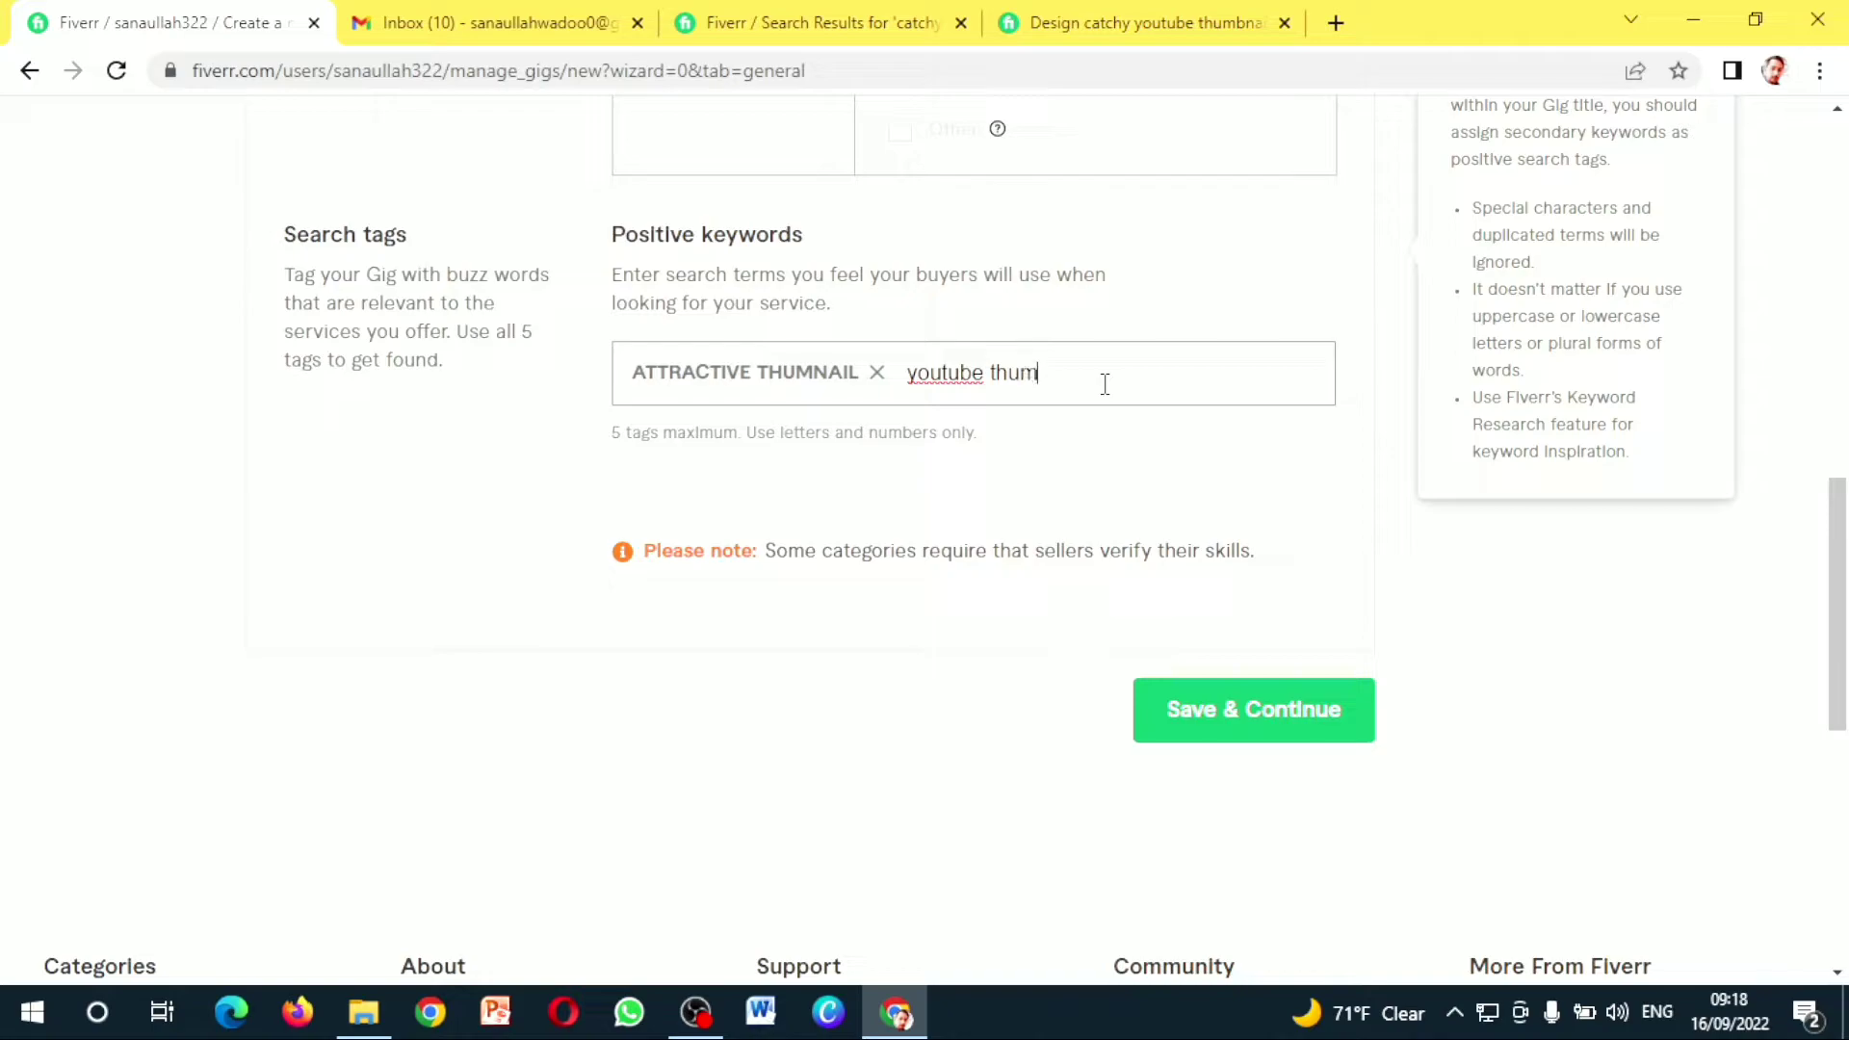
{"action": "type", "text": "nail"}
{"action": "key", "text": "Return"}
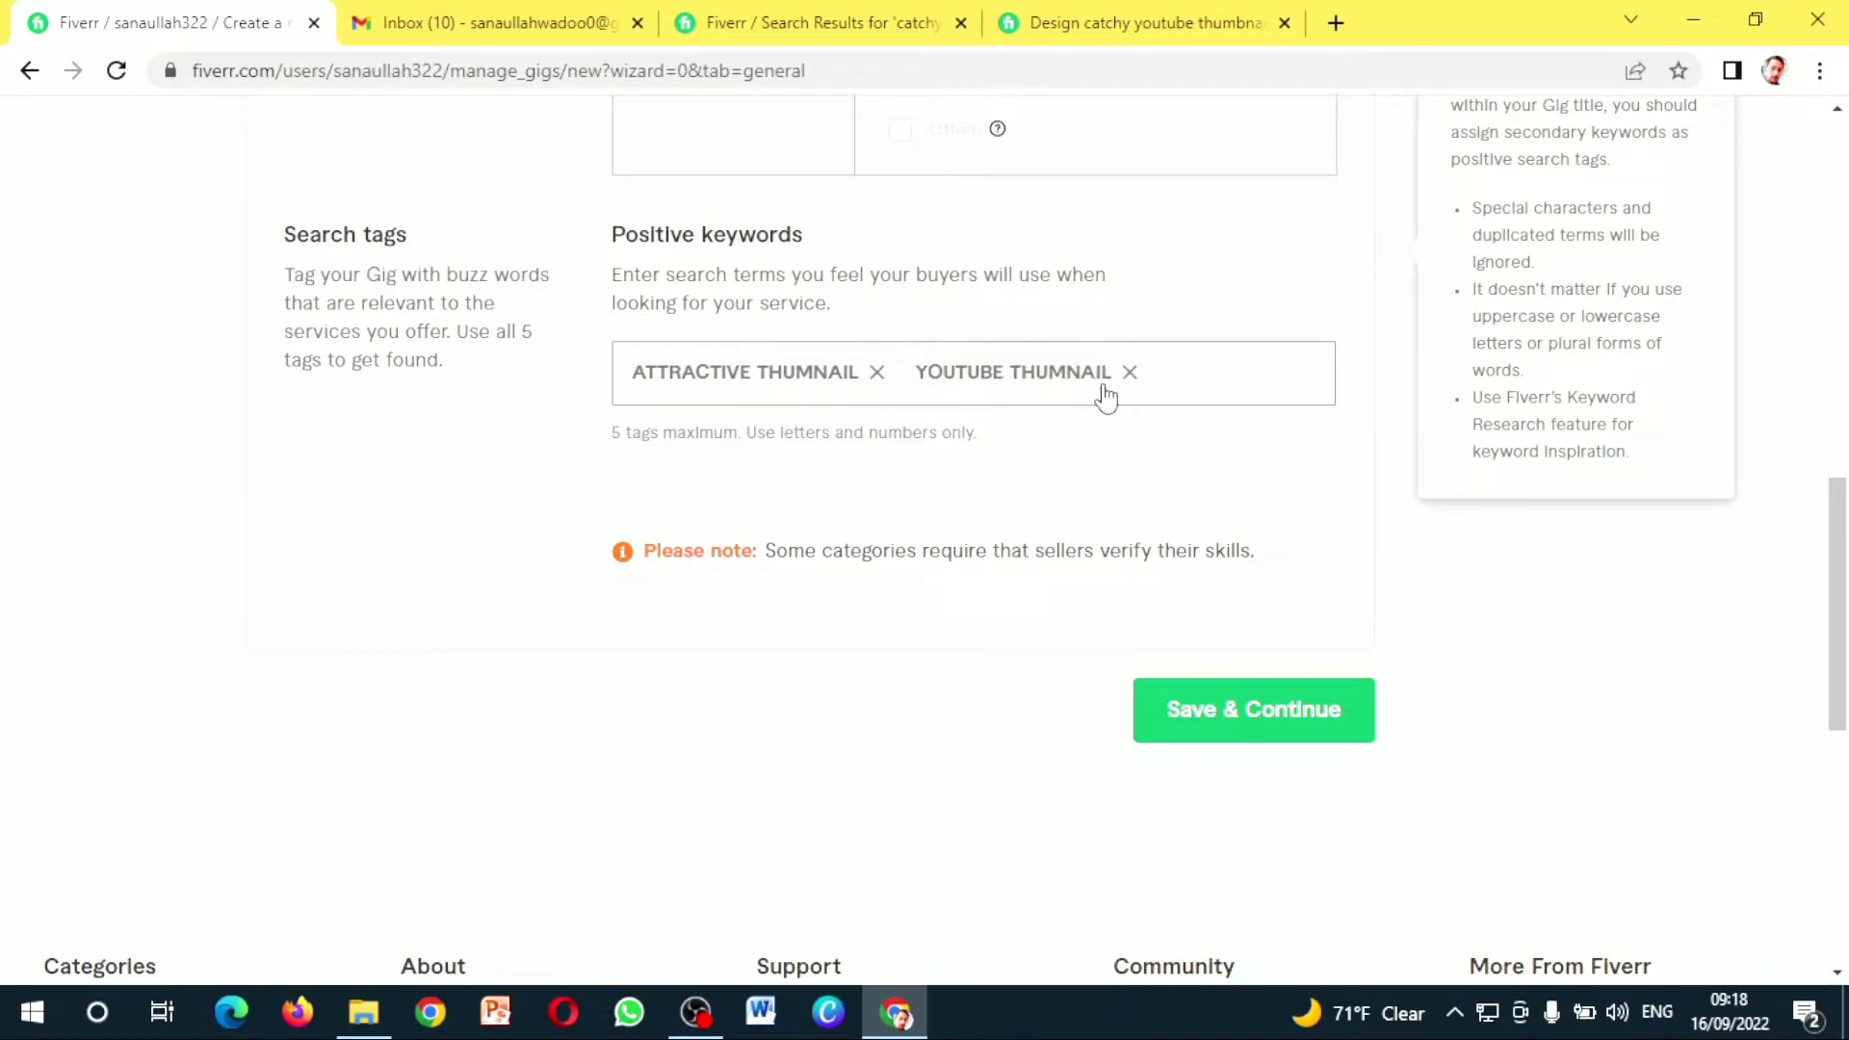
Add "social media design" as a positive keyword in the gig's search tags
{"action": "type", "text": "social"}
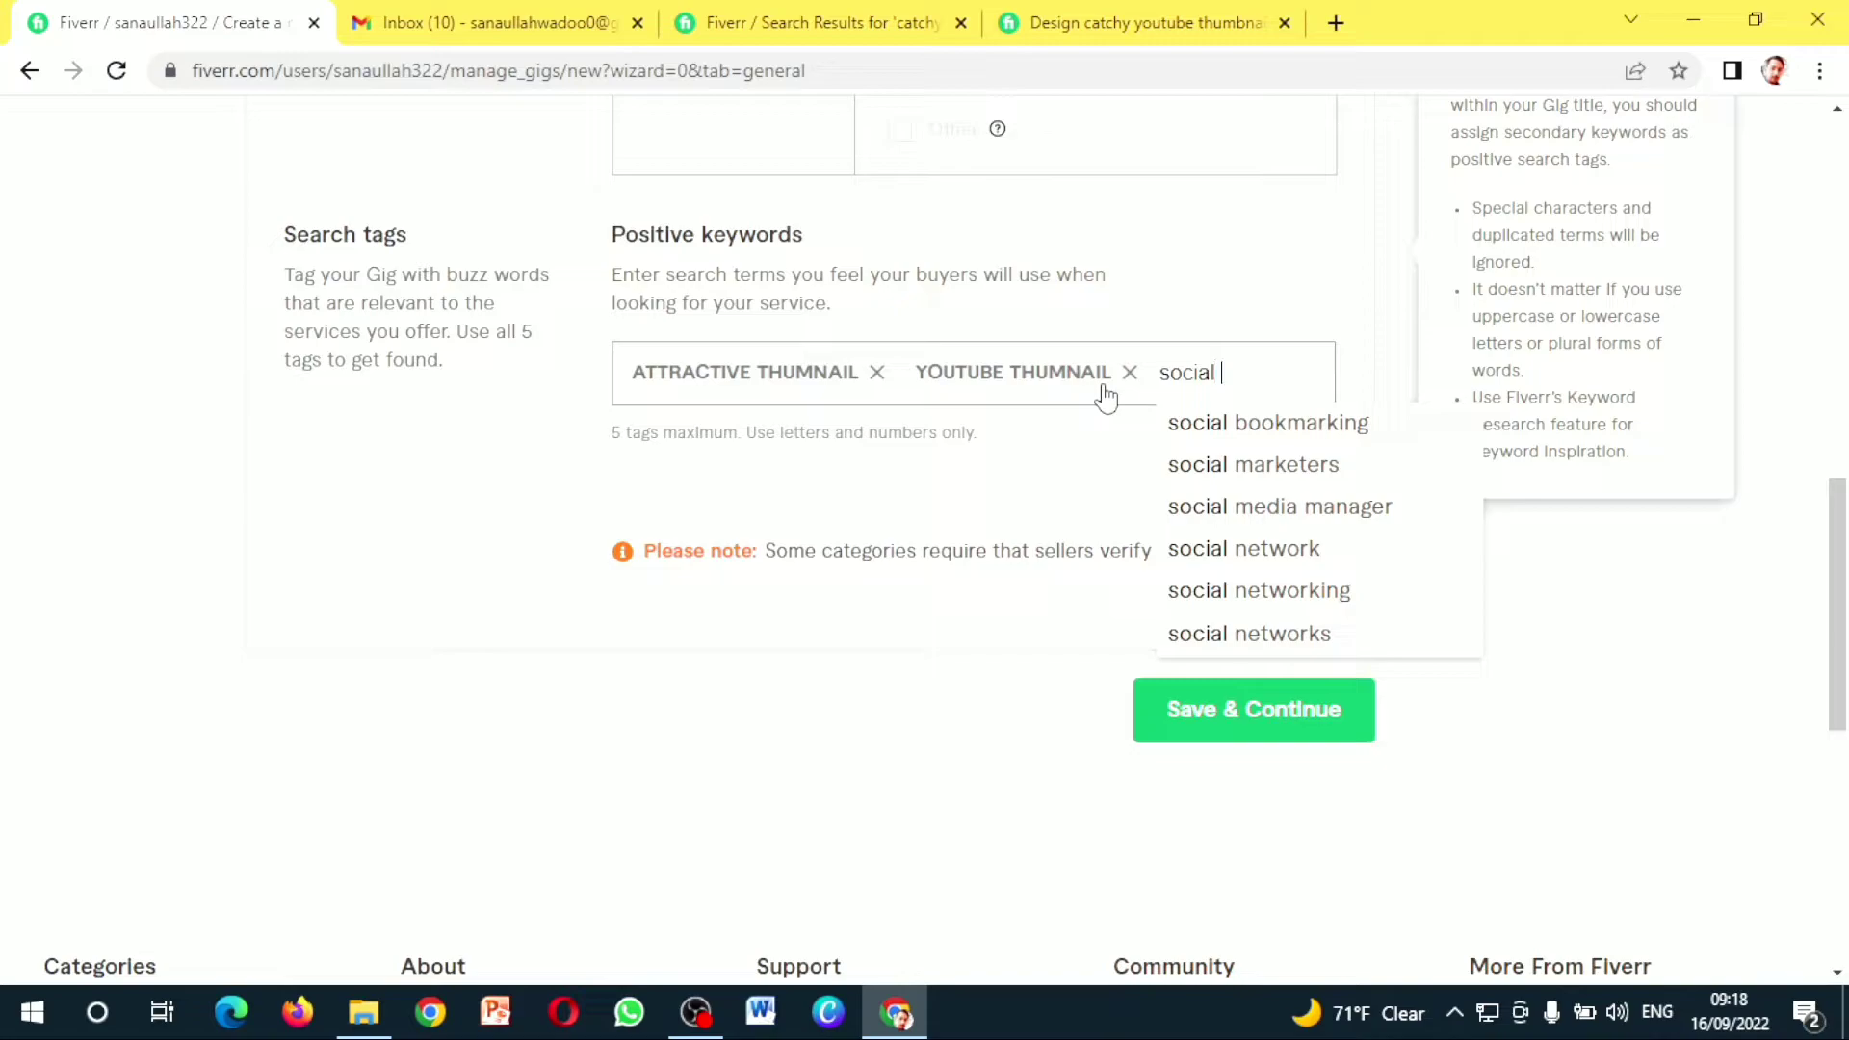
{"action": "type", "text": " m"}
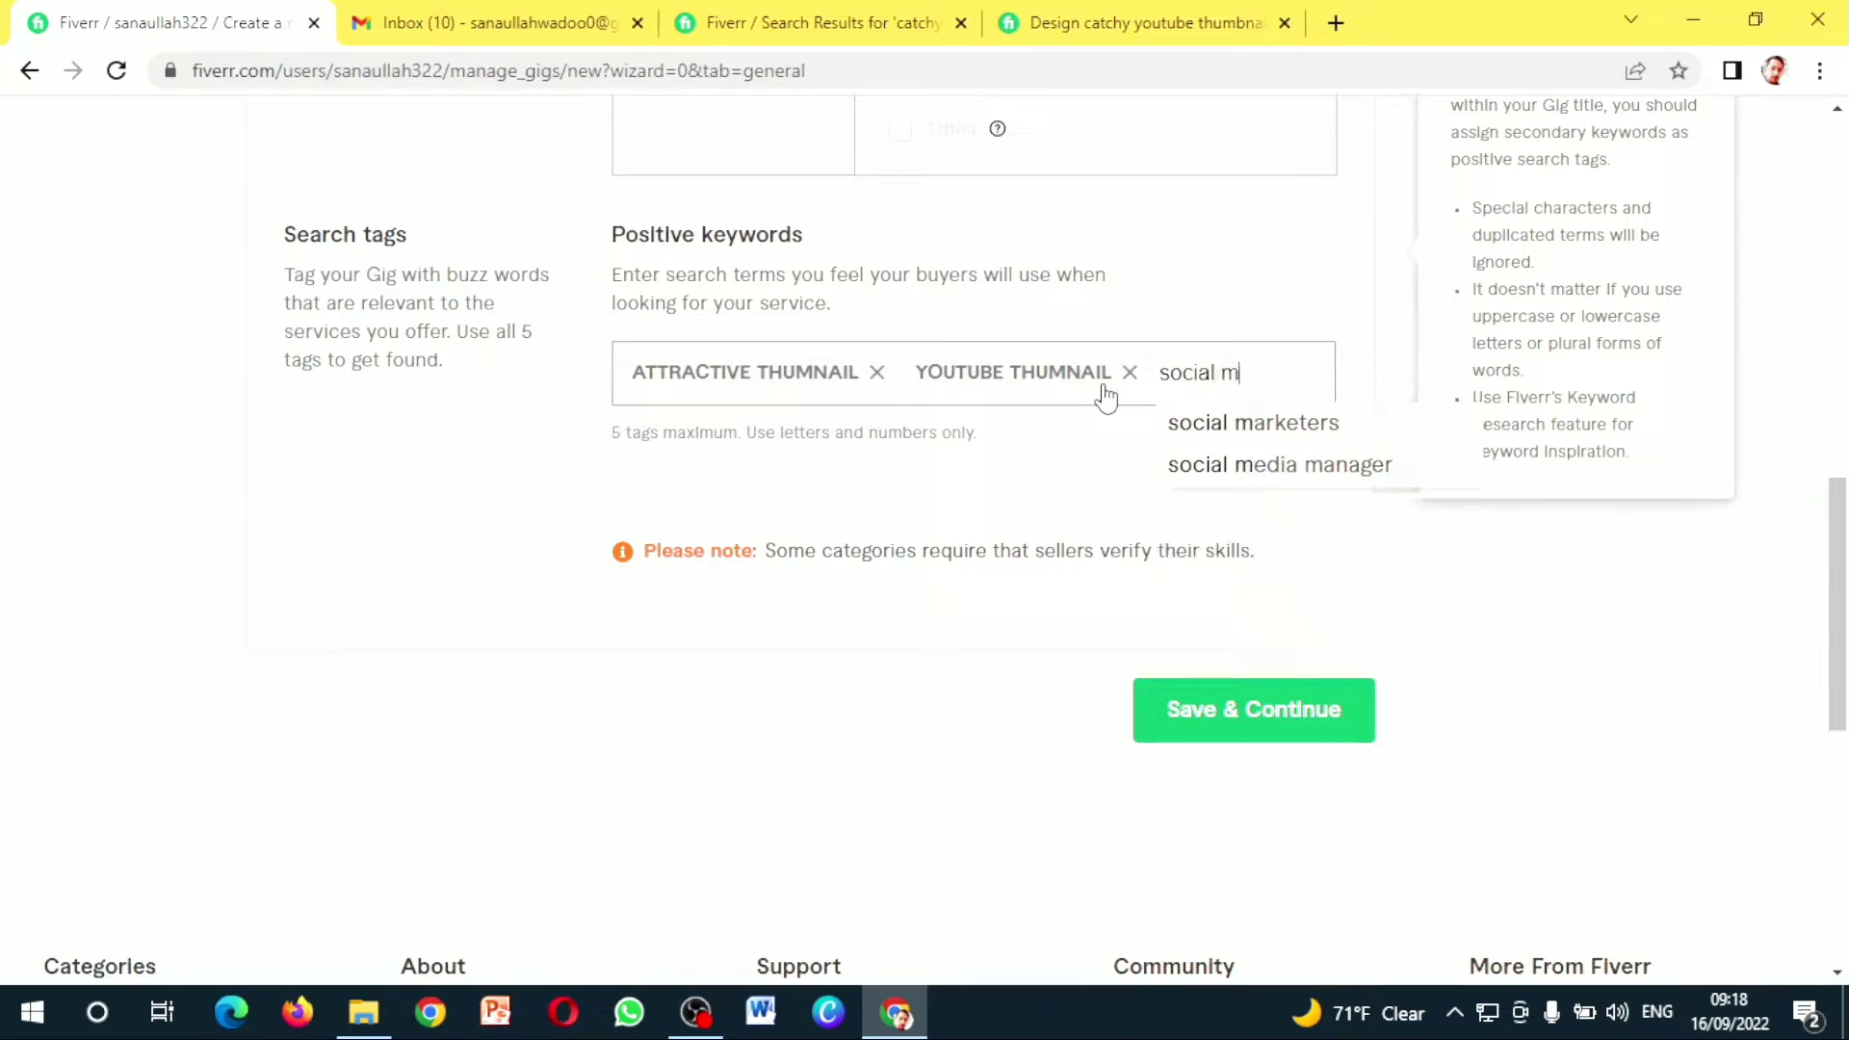
{"action": "type", "text": "edia"}
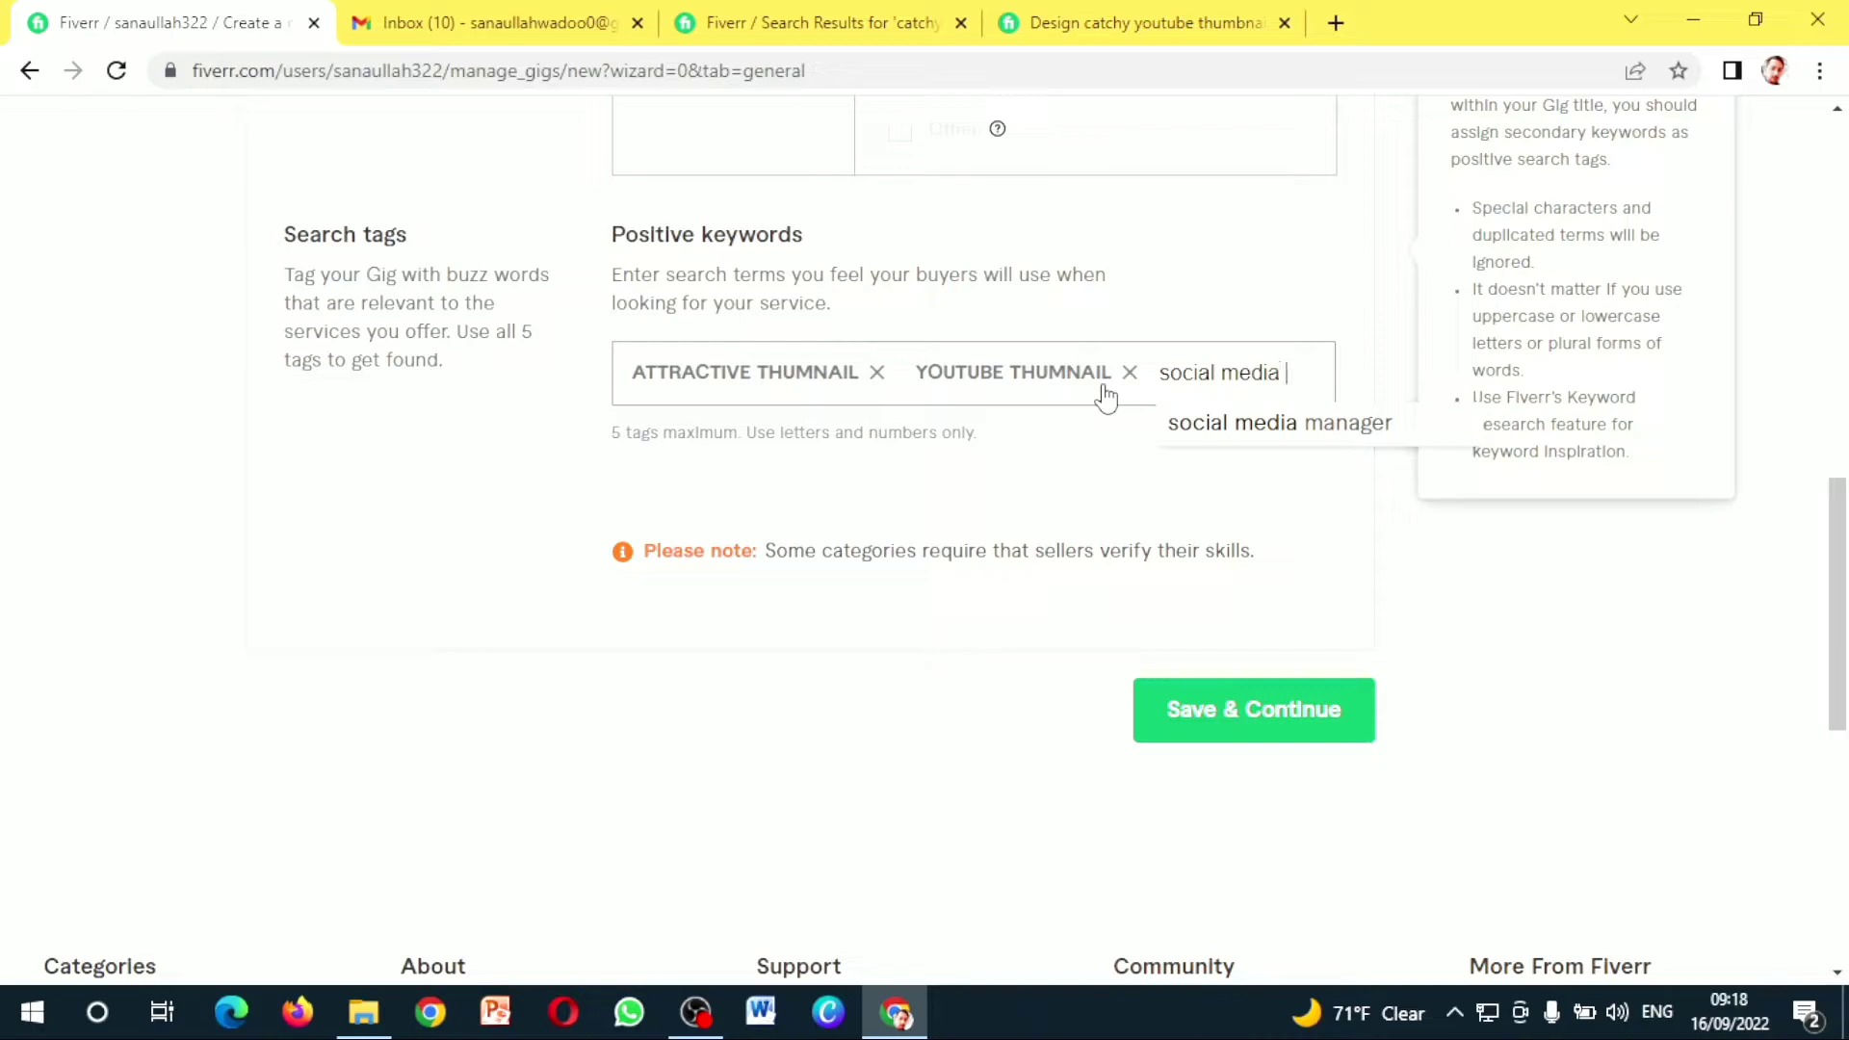
{"action": "type", "text": " design"}
{"action": "key", "text": "Return"}
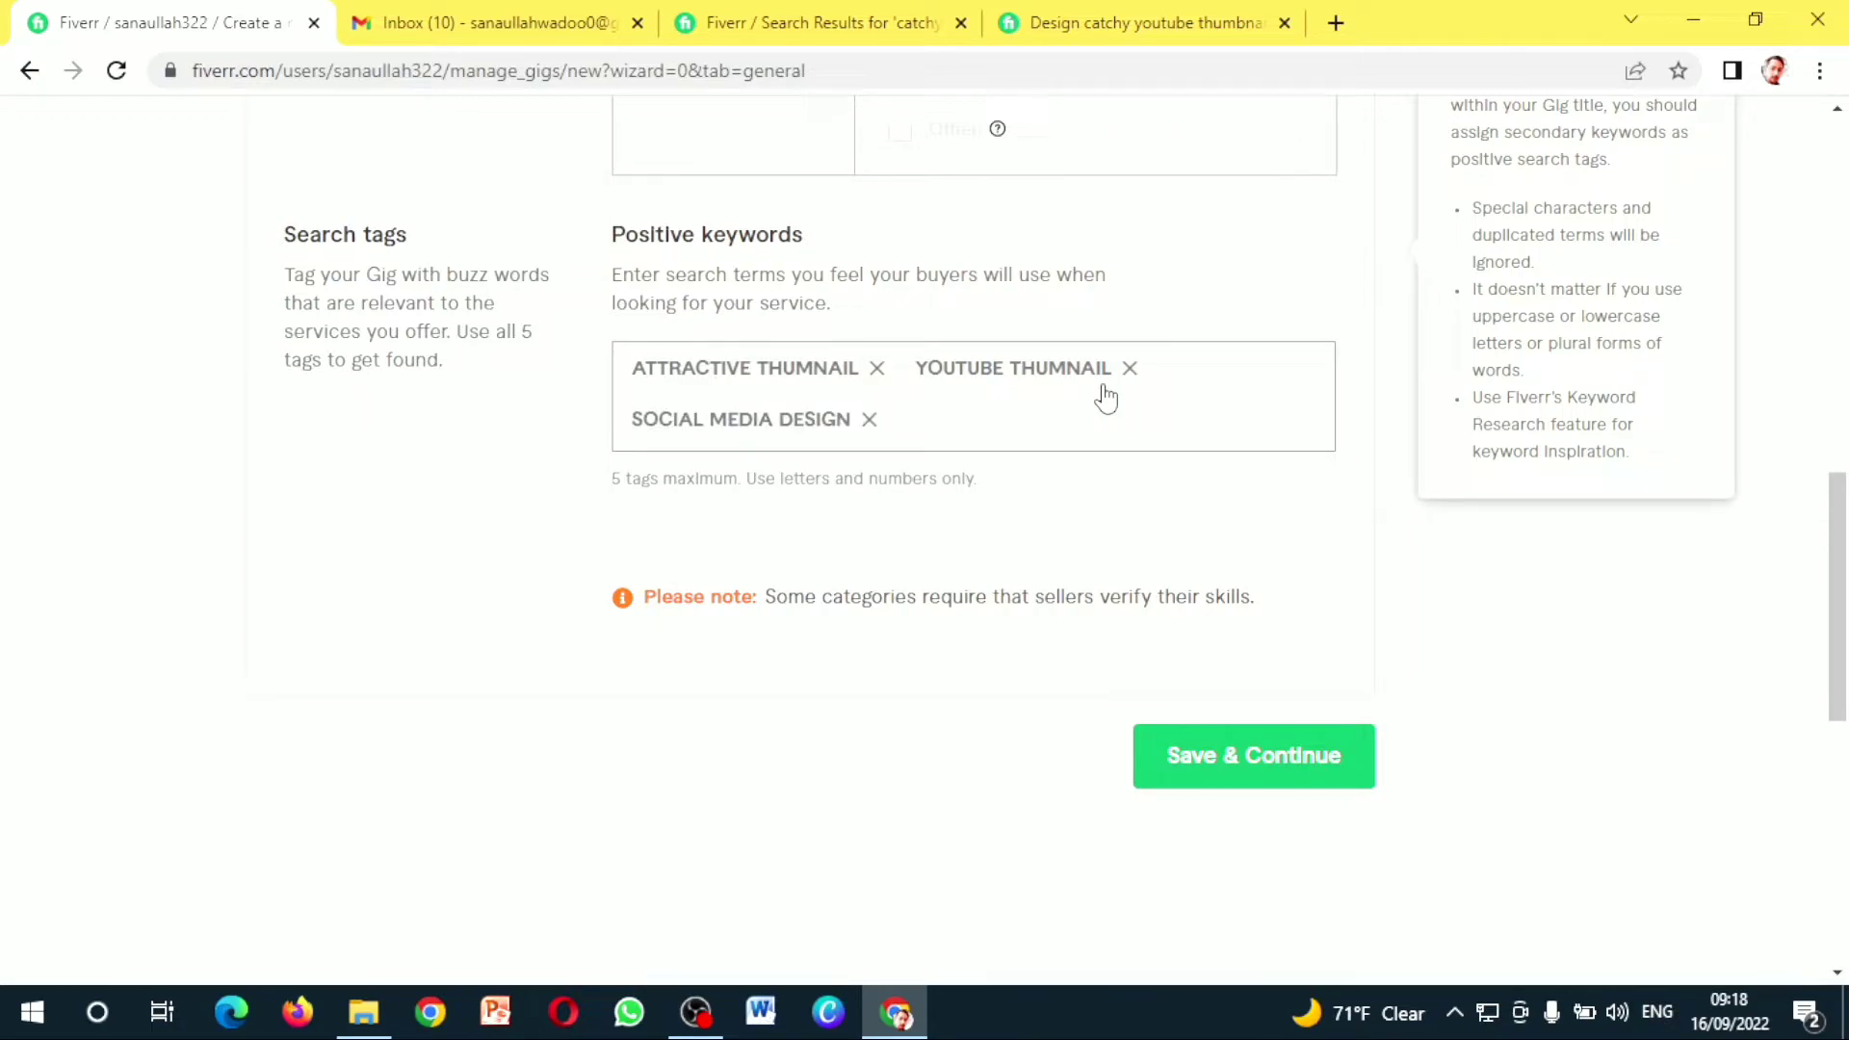
Add "thumnail" and "catchy thumbnail" as further positive keywords in the gig's search tags
{"action": "type", "text": "thu"}
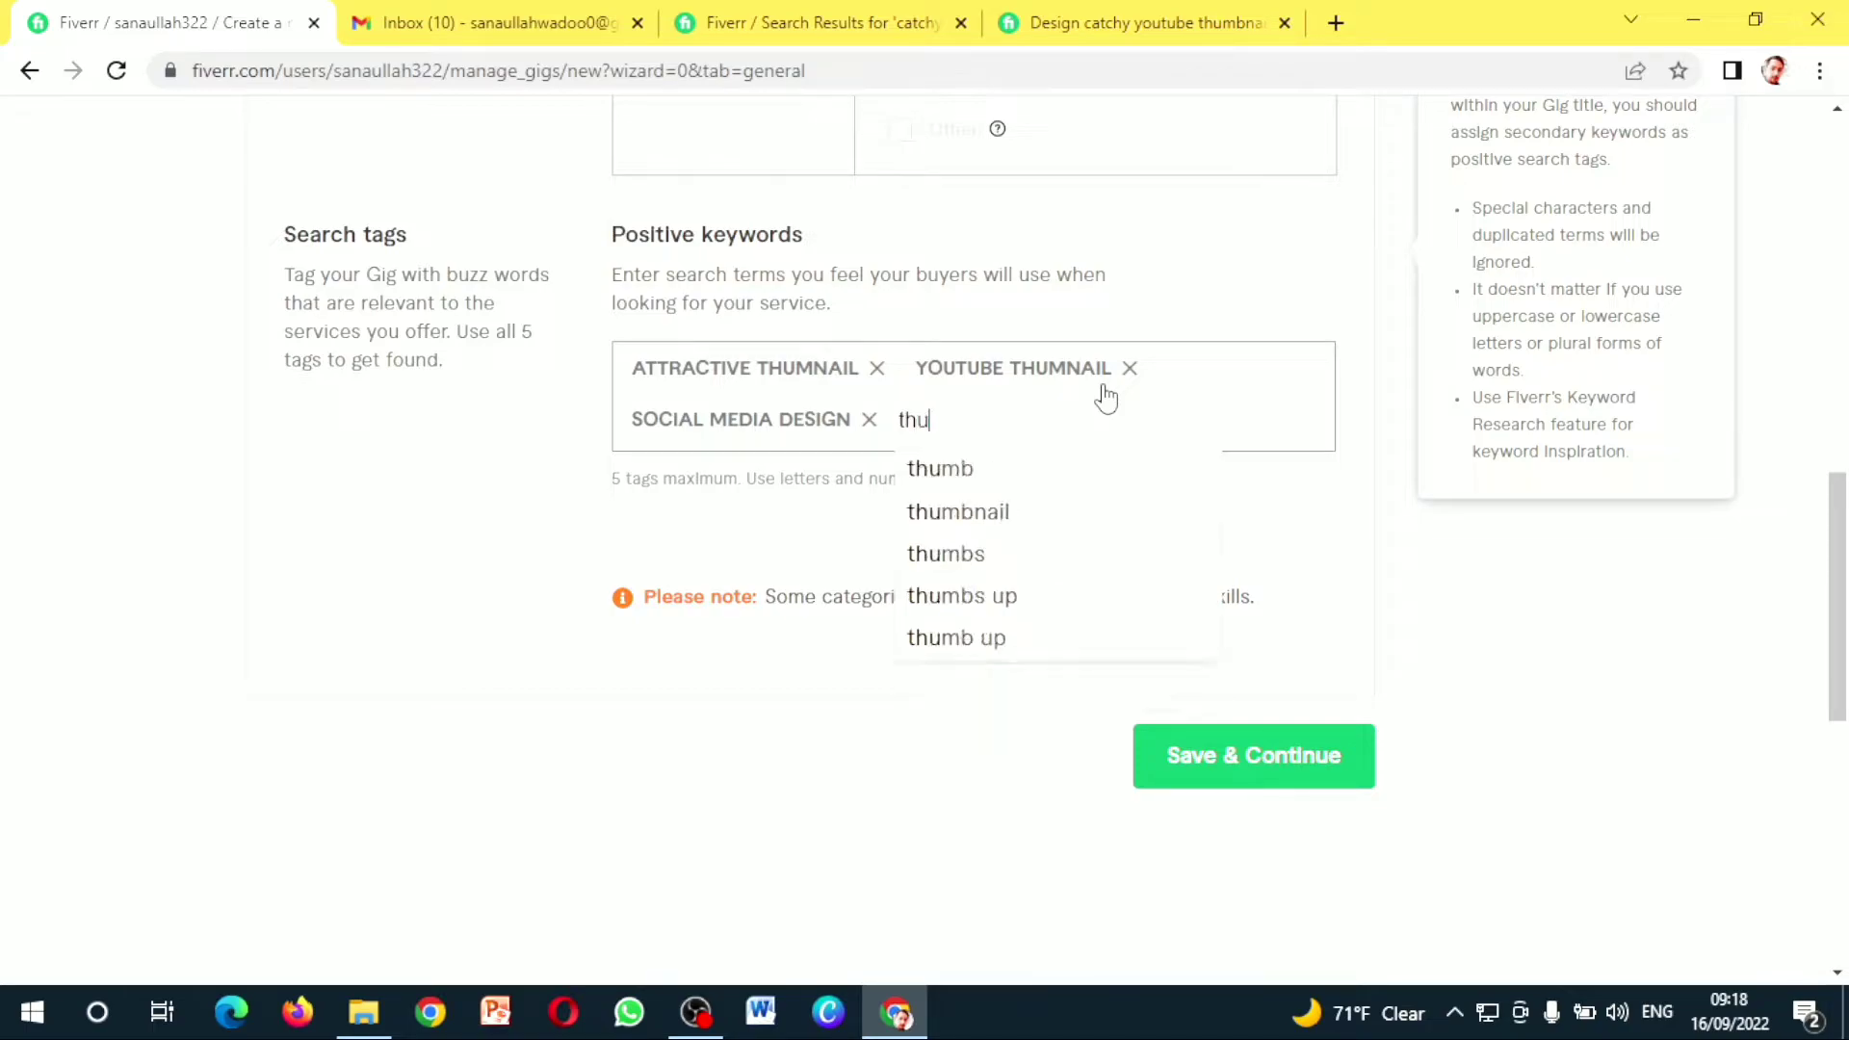
{"action": "type", "text": "mnail"}
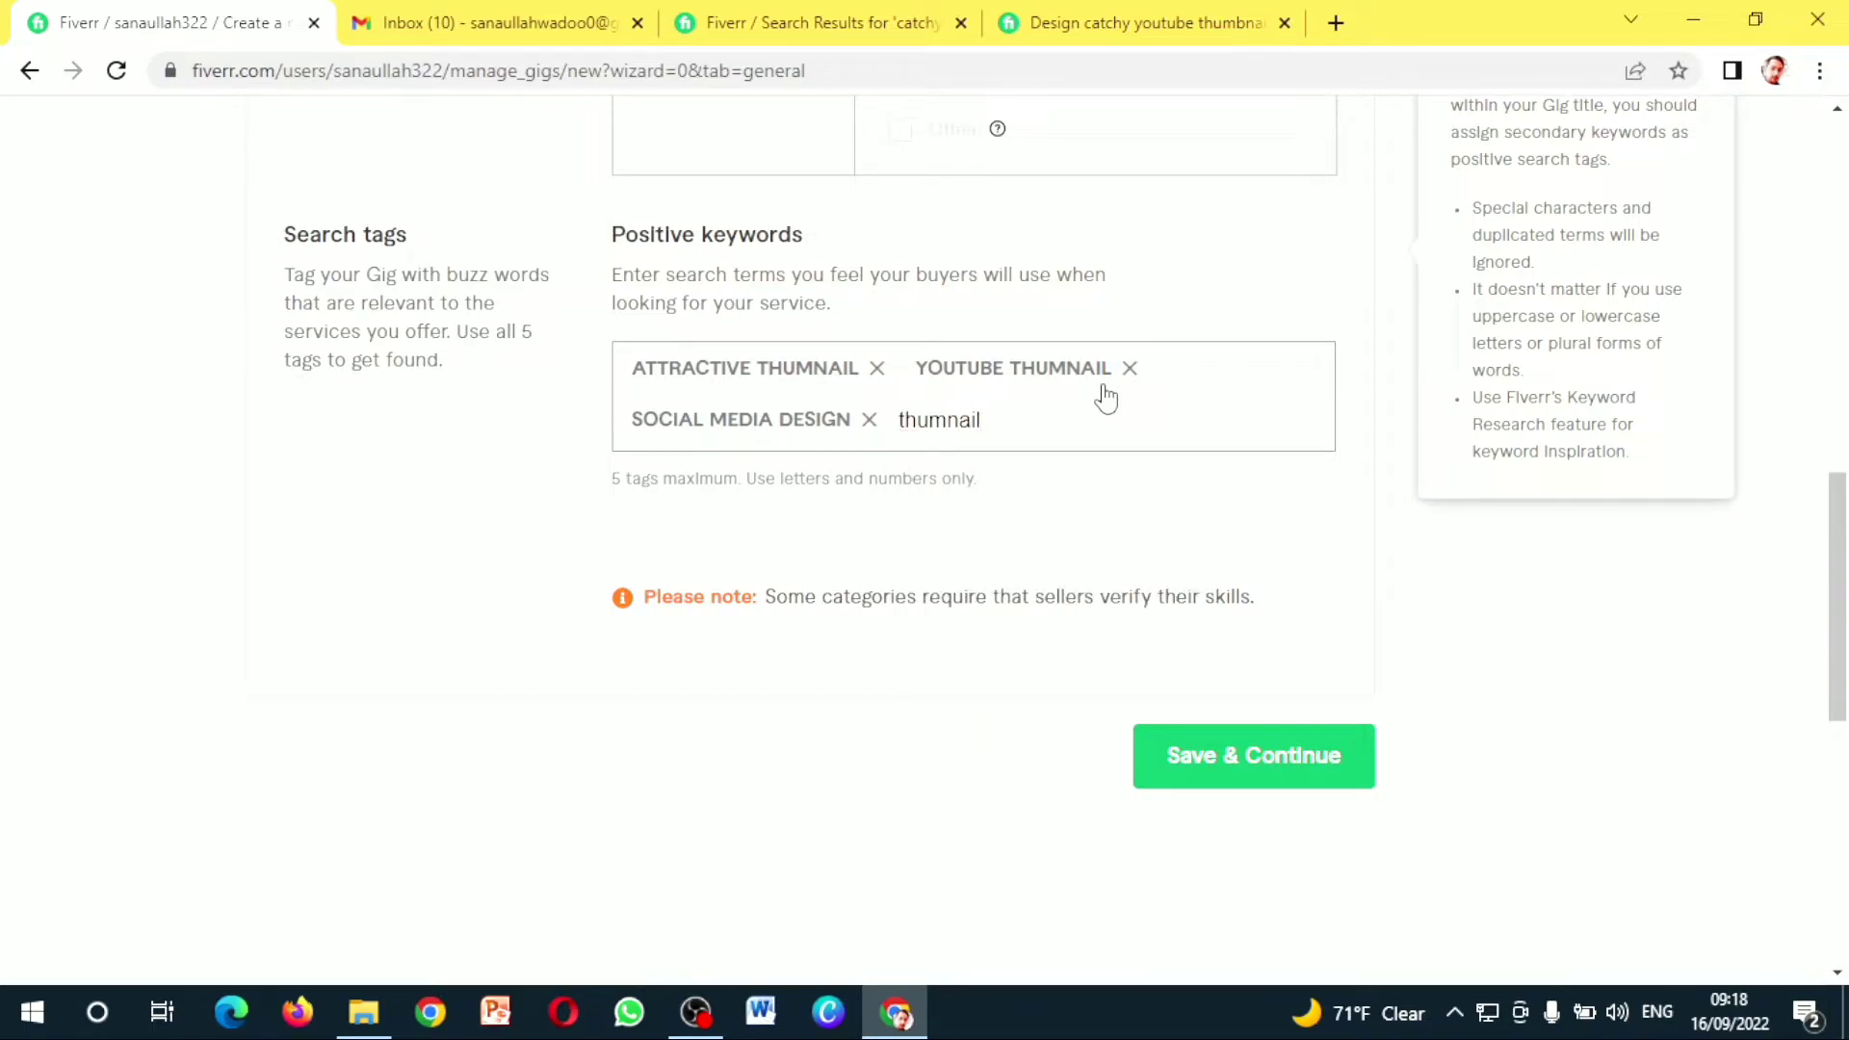
{"action": "key", "text": "Return"}
{"action": "type", "text": "cat"}
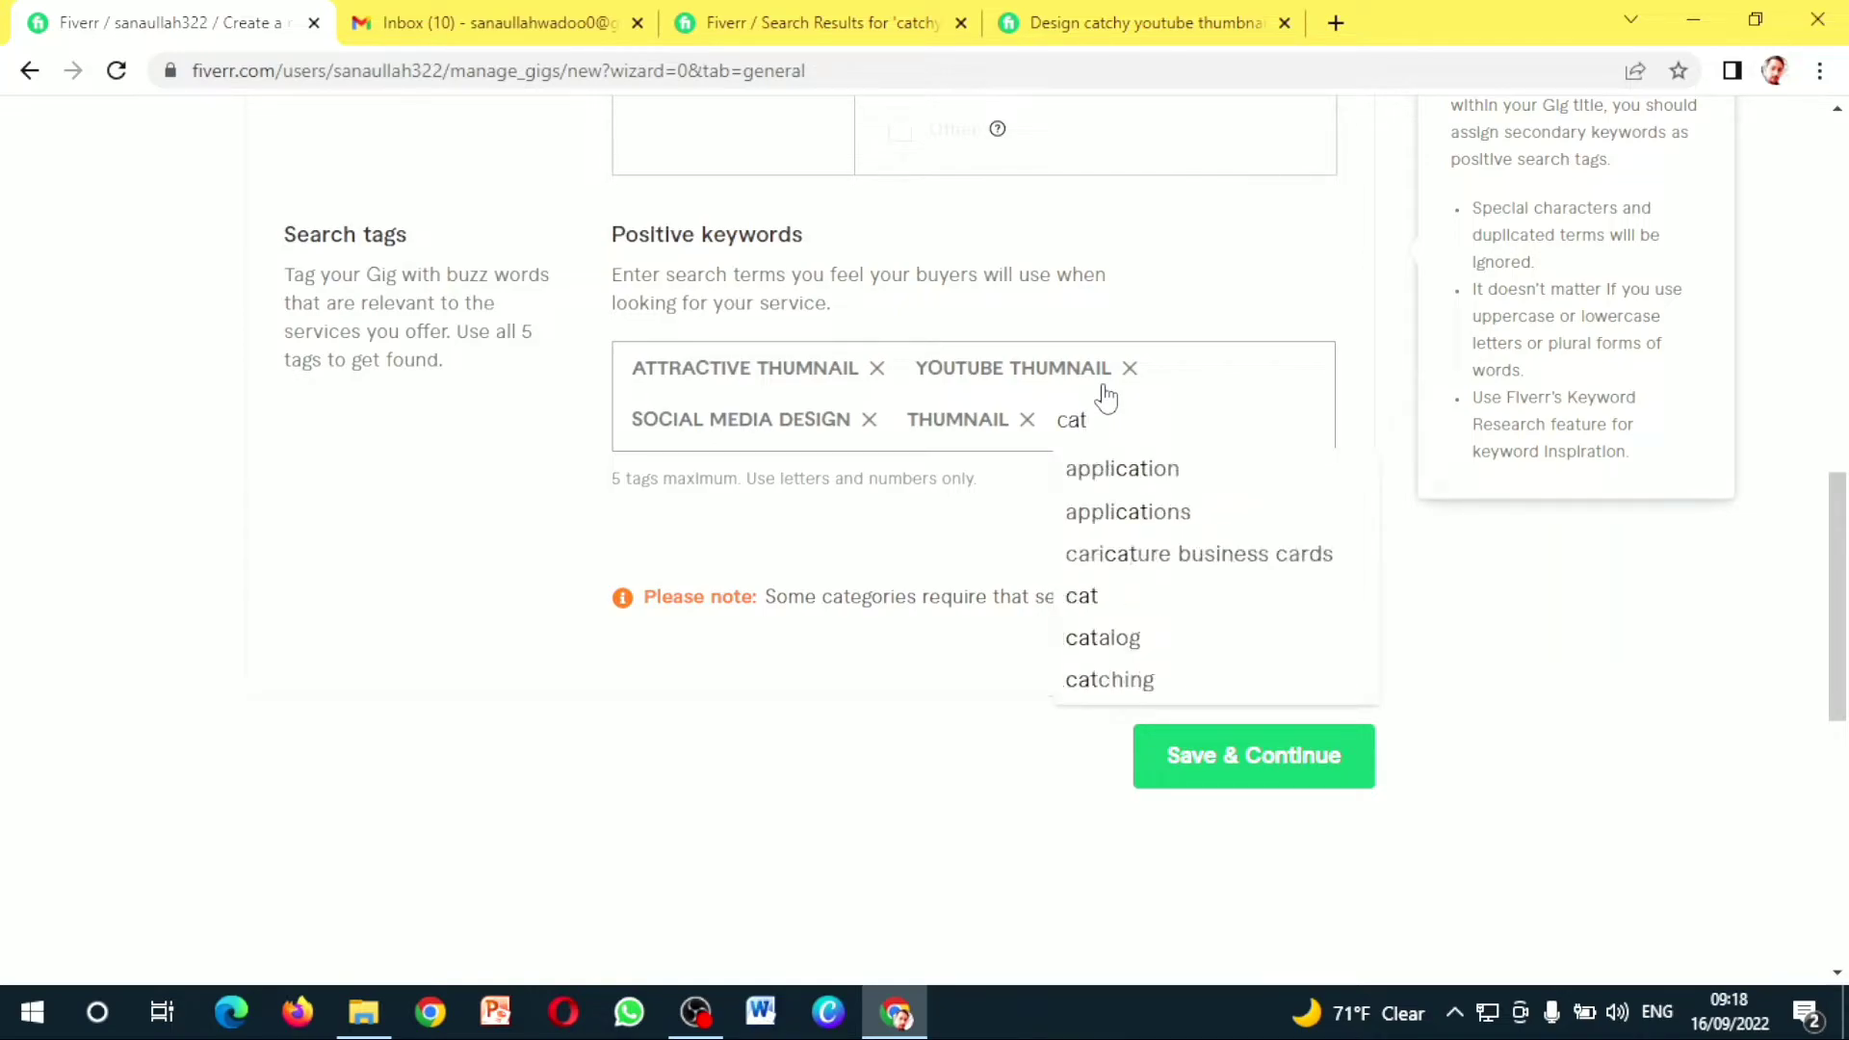
{"action": "type", "text": "chy"}
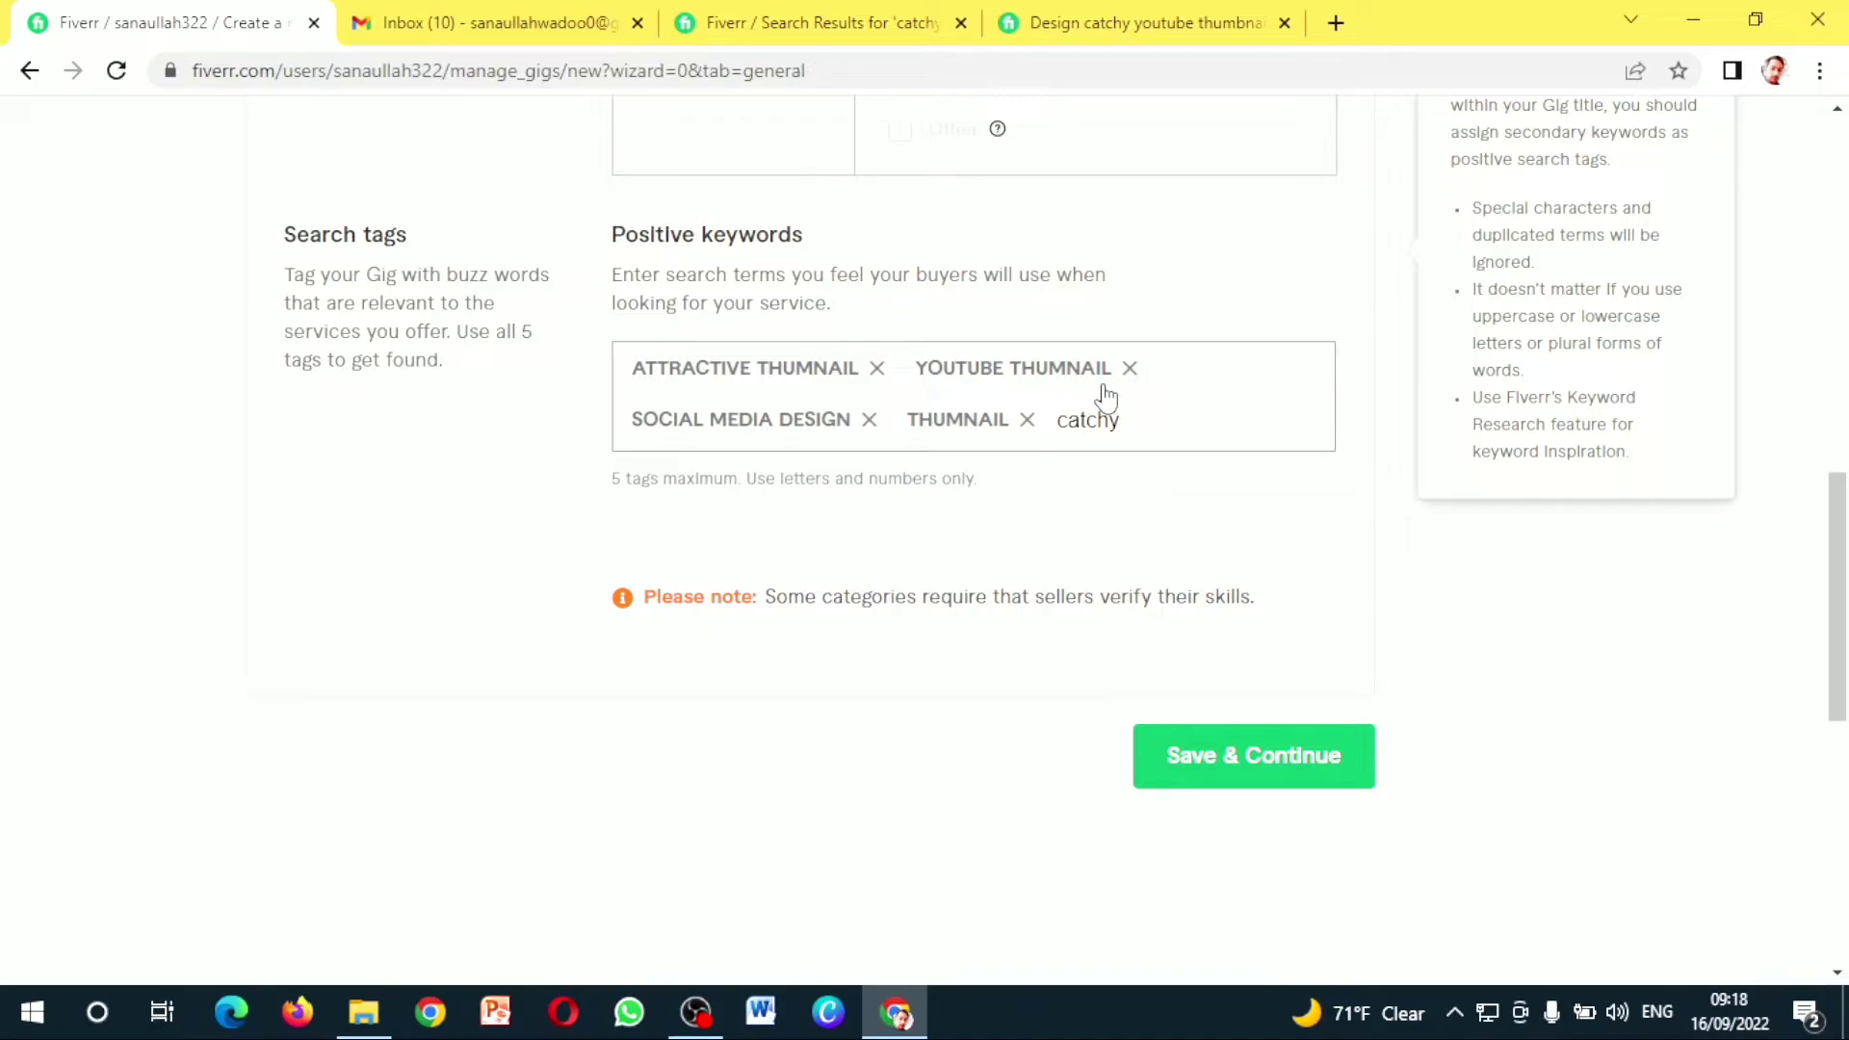
{"action": "type", "text": " thumnail"}
{"action": "left_click", "coordinate": [1176, 420]}
{"action": "type", "text": "b"}
{"action": "key", "text": "Return"}
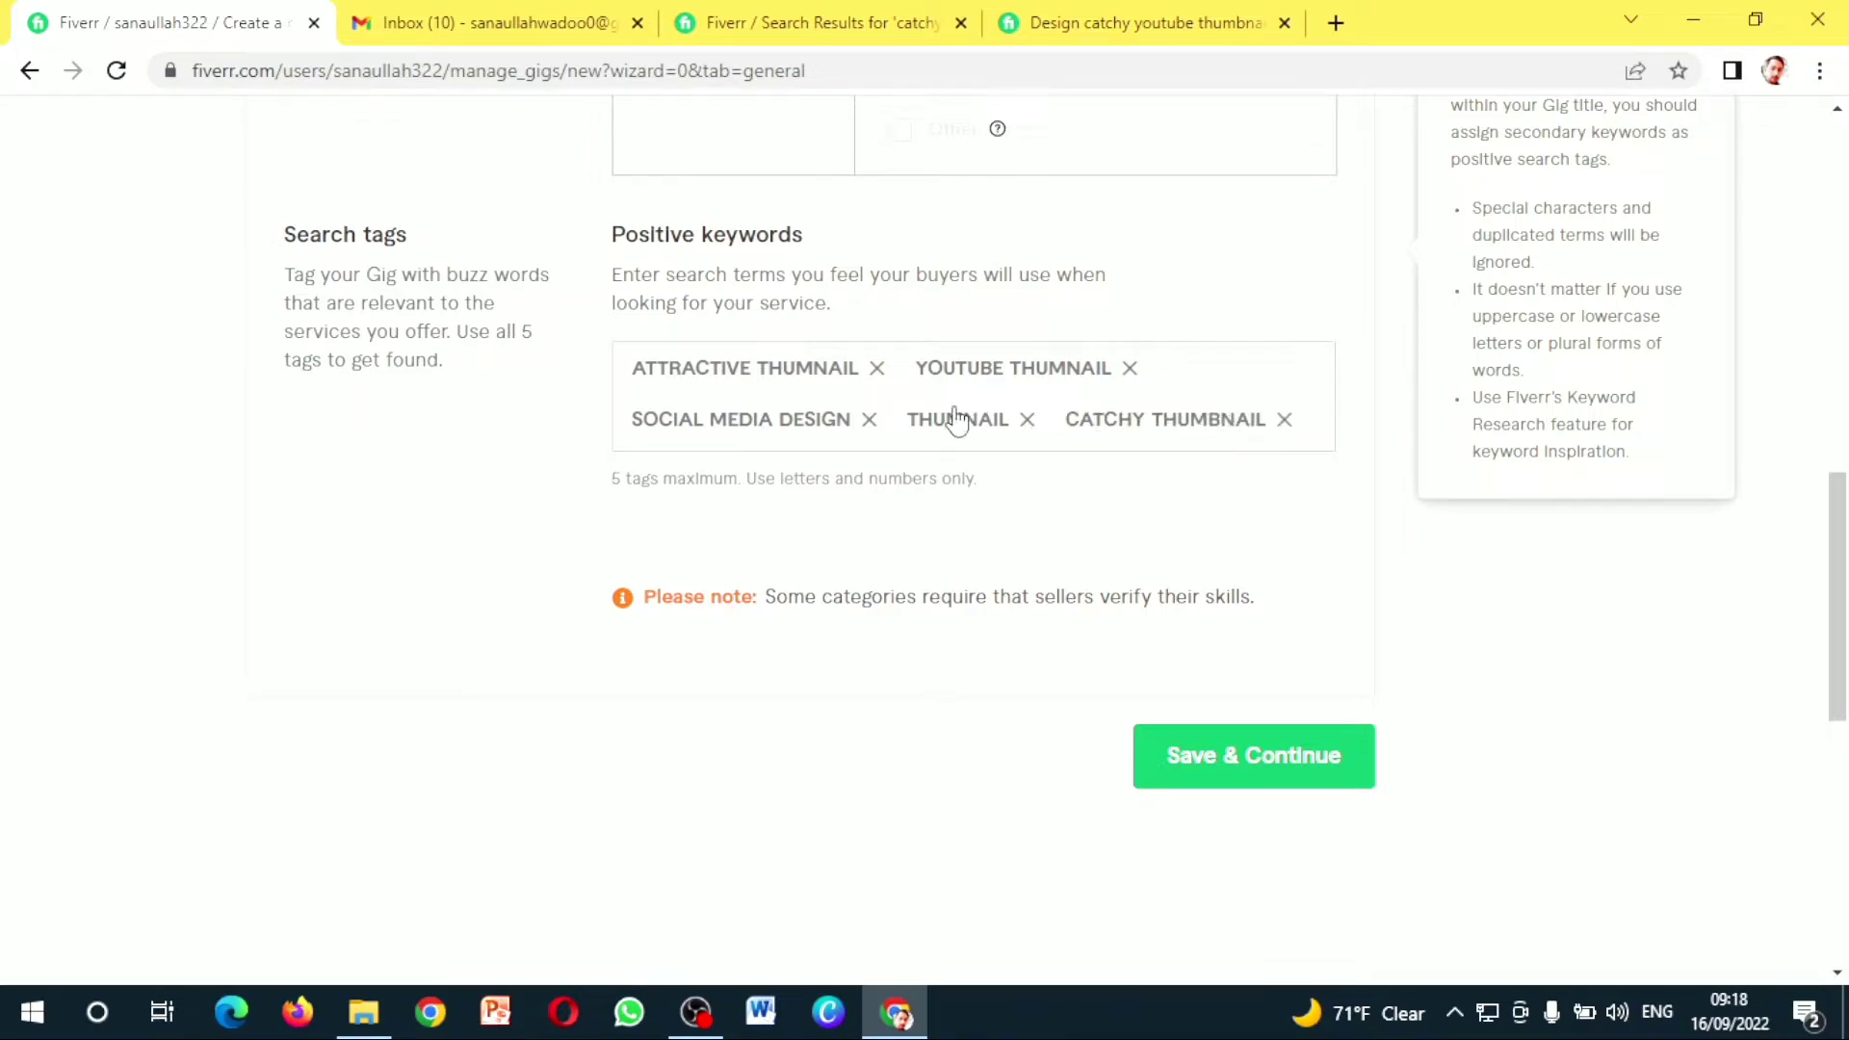
Remove the "attractive thumnail" keyword from the search tags and save the gig overview to continue to pricing
{"action": "left_click", "coordinate": [804, 384]}
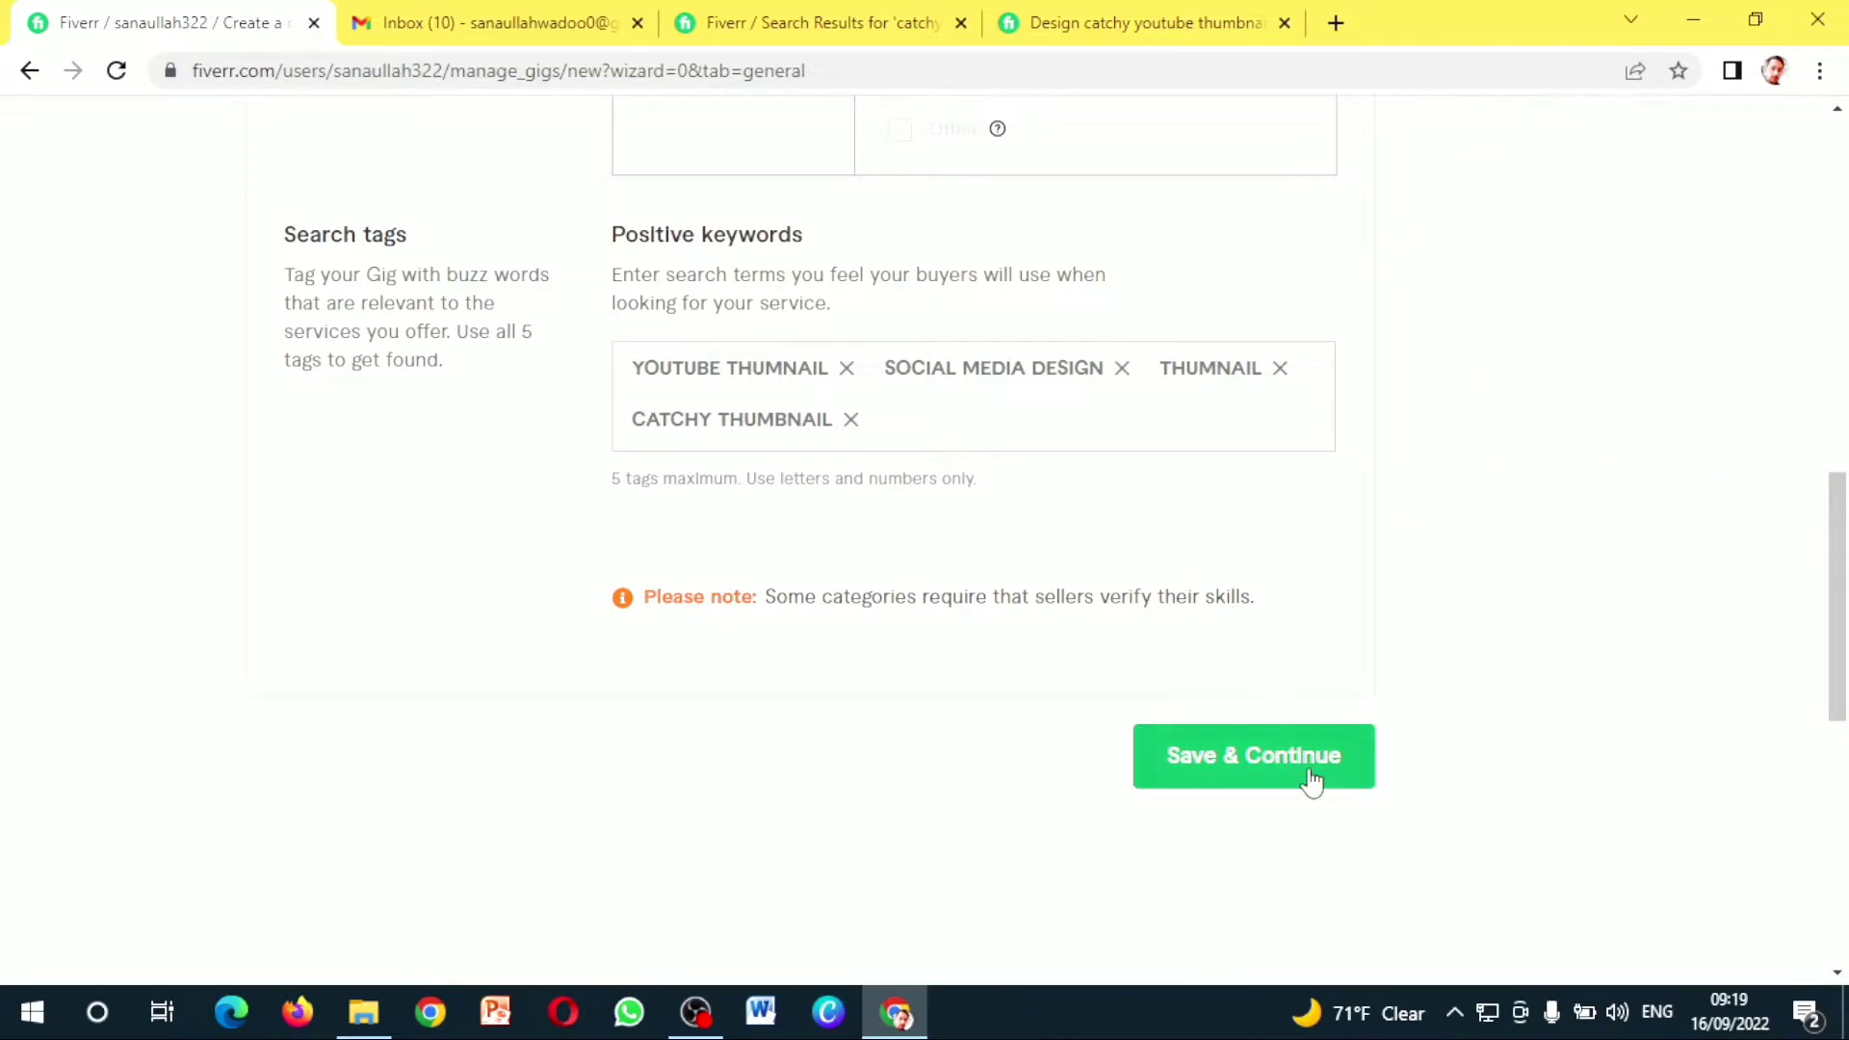
{"action": "left_click", "coordinate": [1280, 778]}
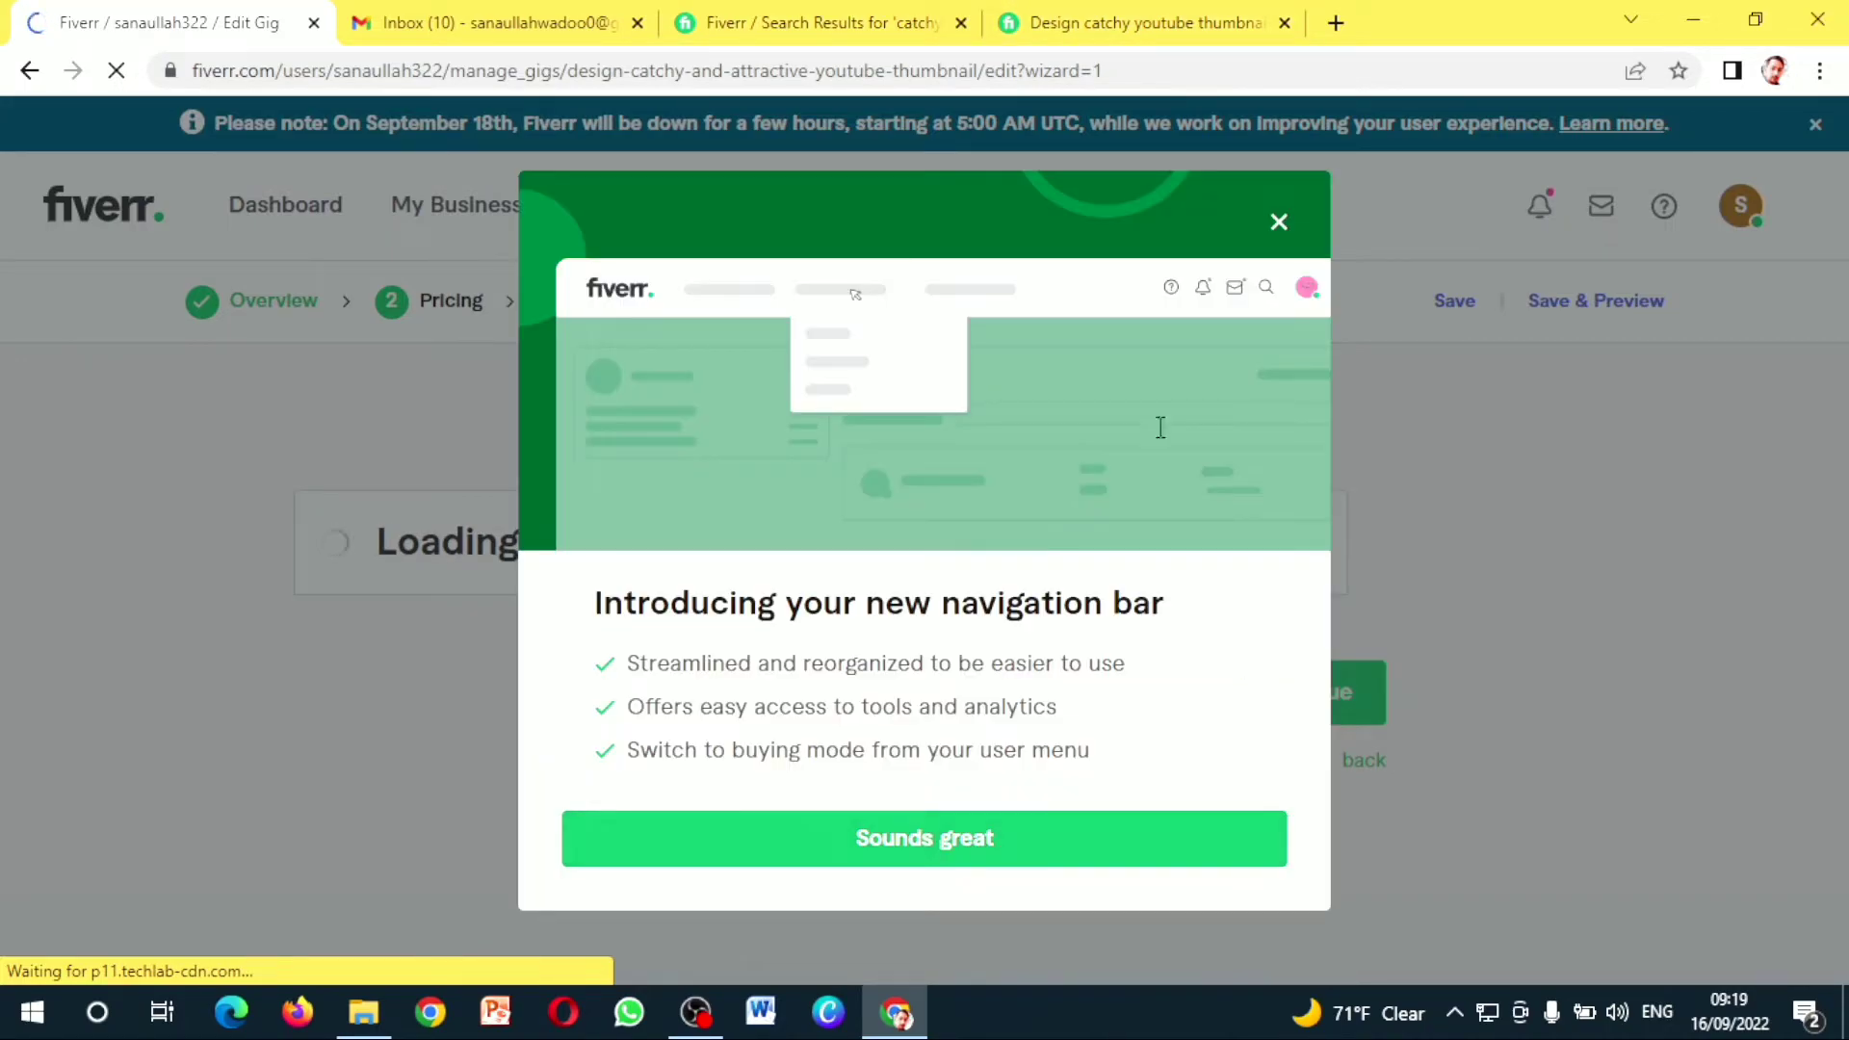
Go through the stock media introduction and dismiss the new navigation bar announcement on the pricing page
{"action": "left_click", "coordinate": [1279, 231]}
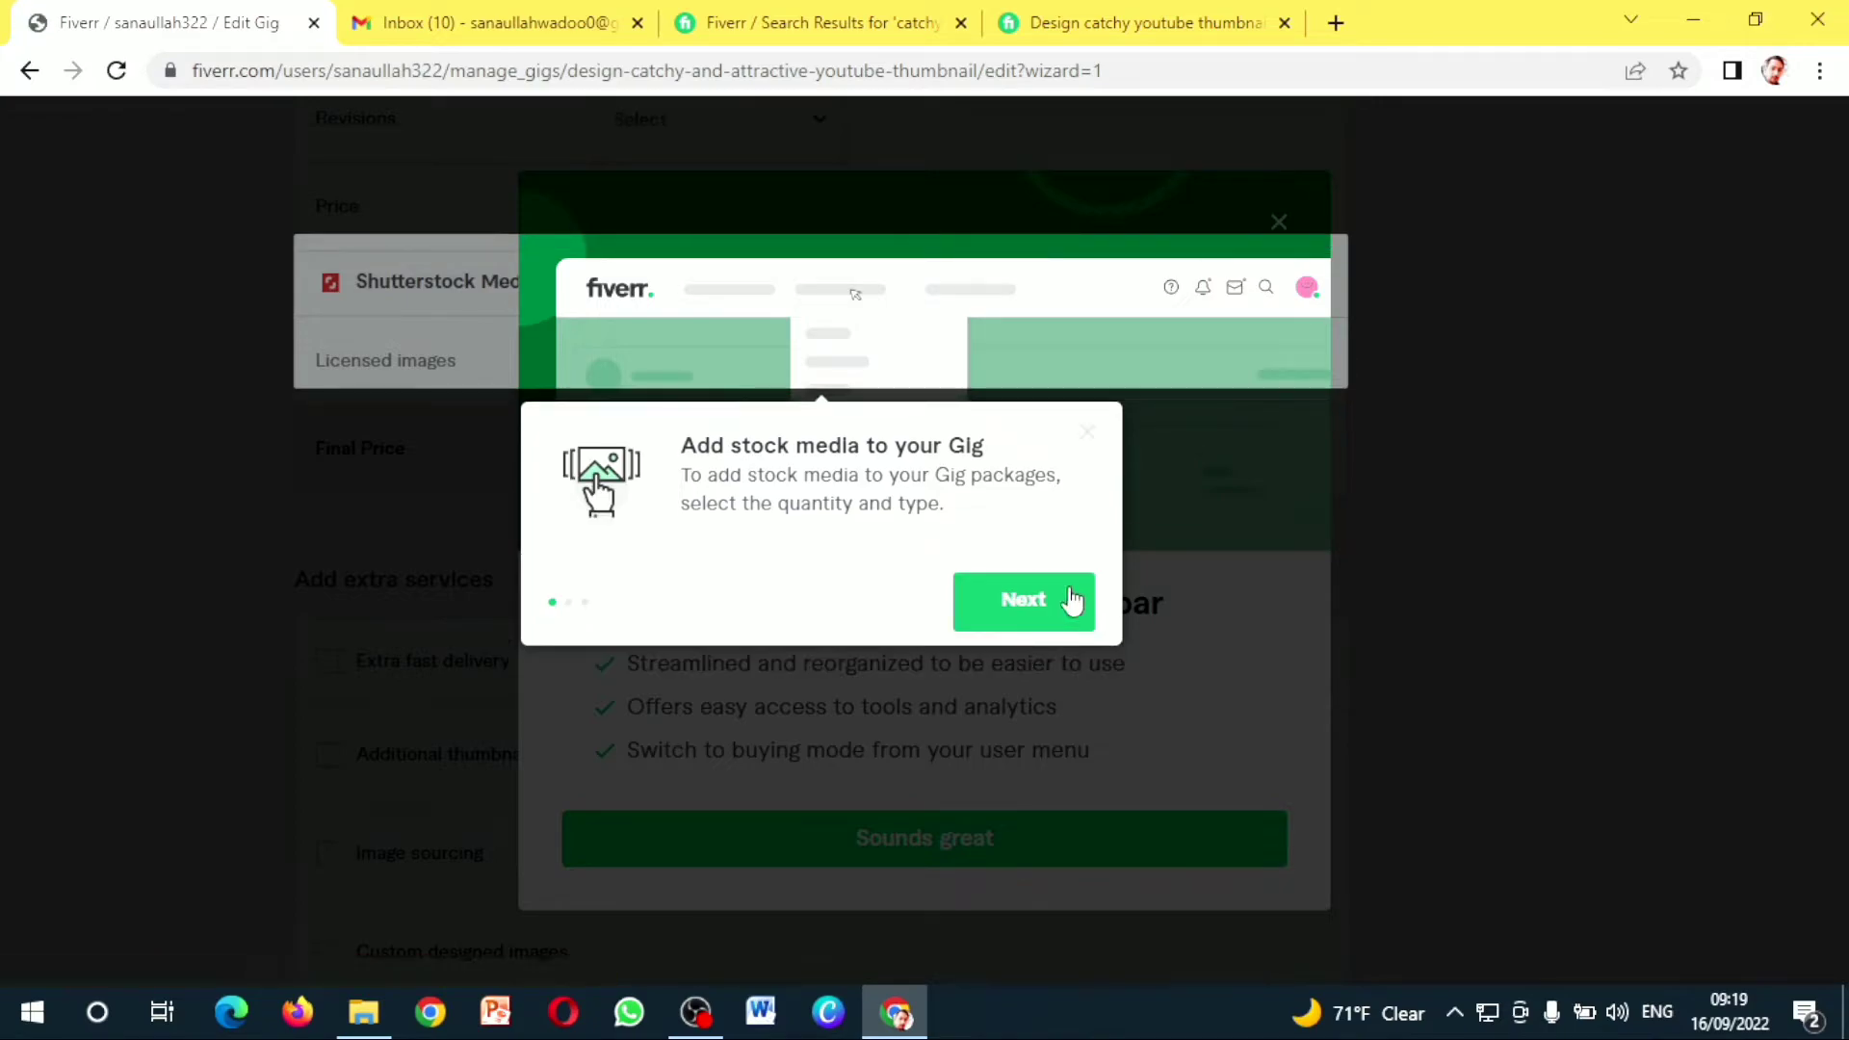
{"action": "left_click", "coordinate": [1030, 612]}
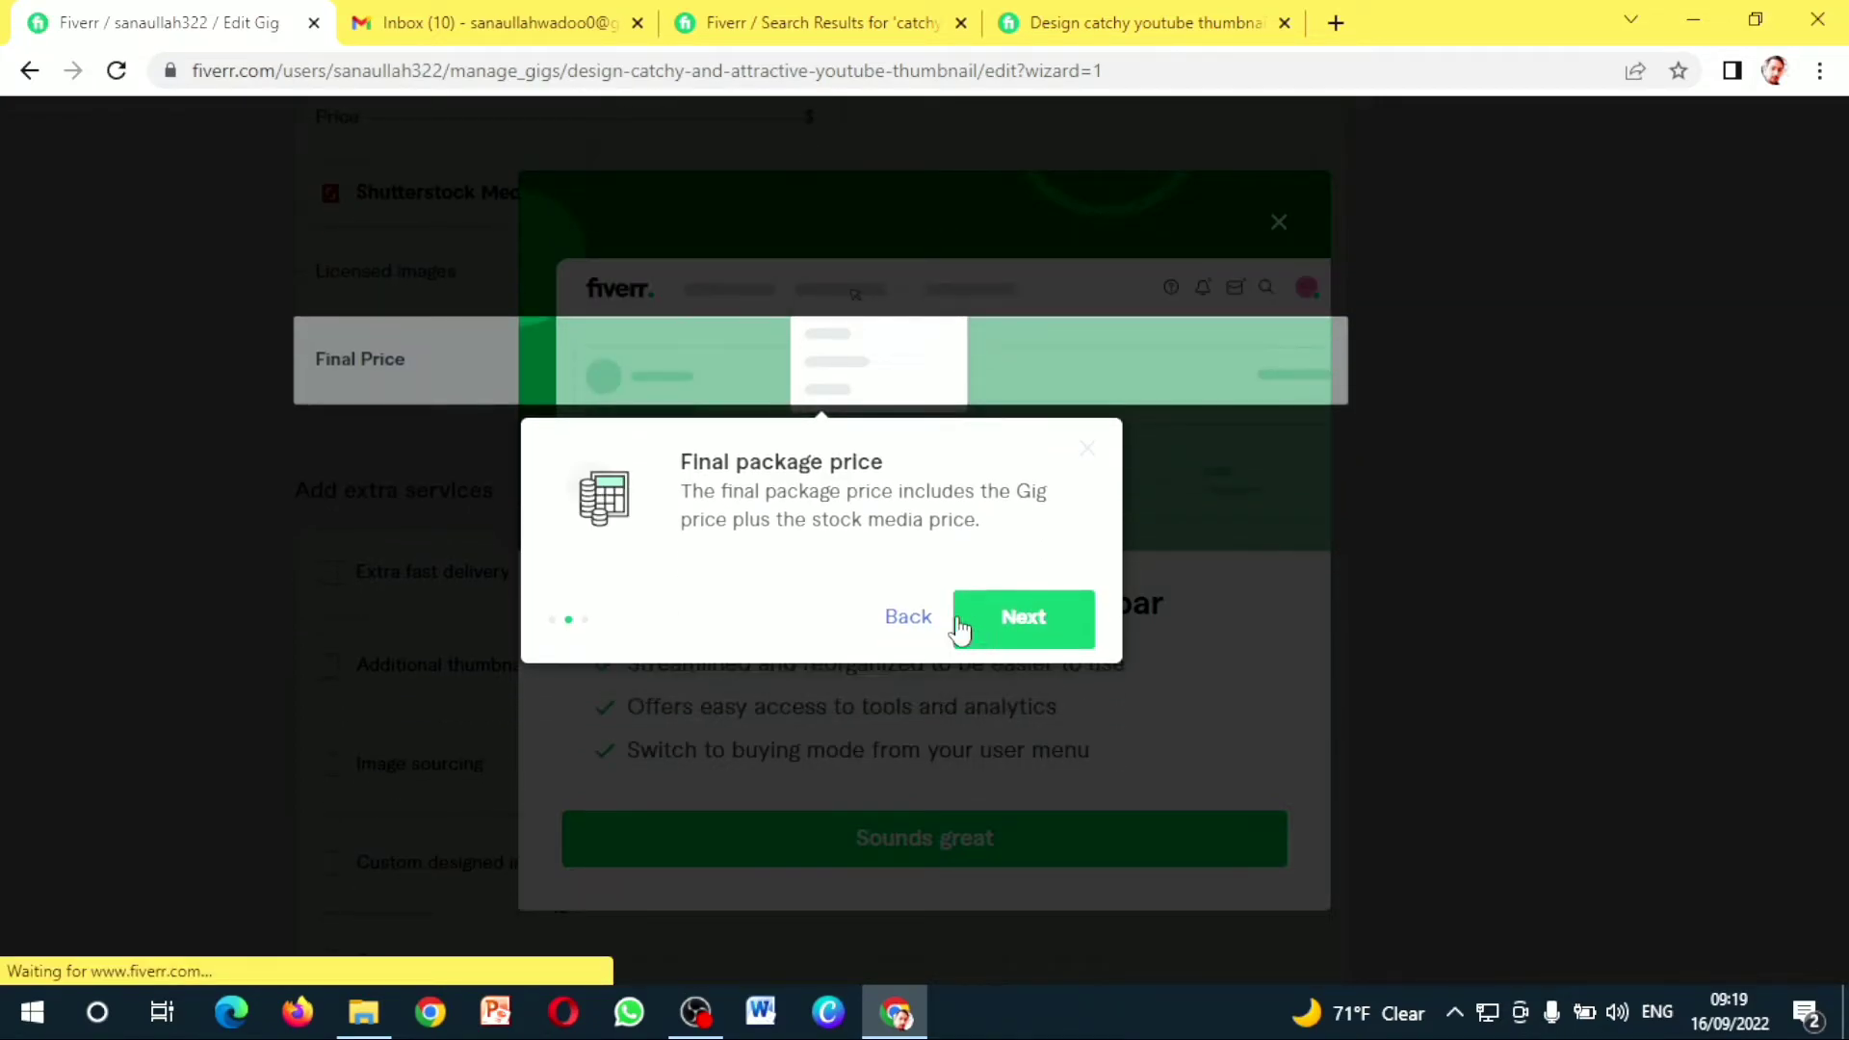
{"action": "left_click", "coordinate": [965, 626]}
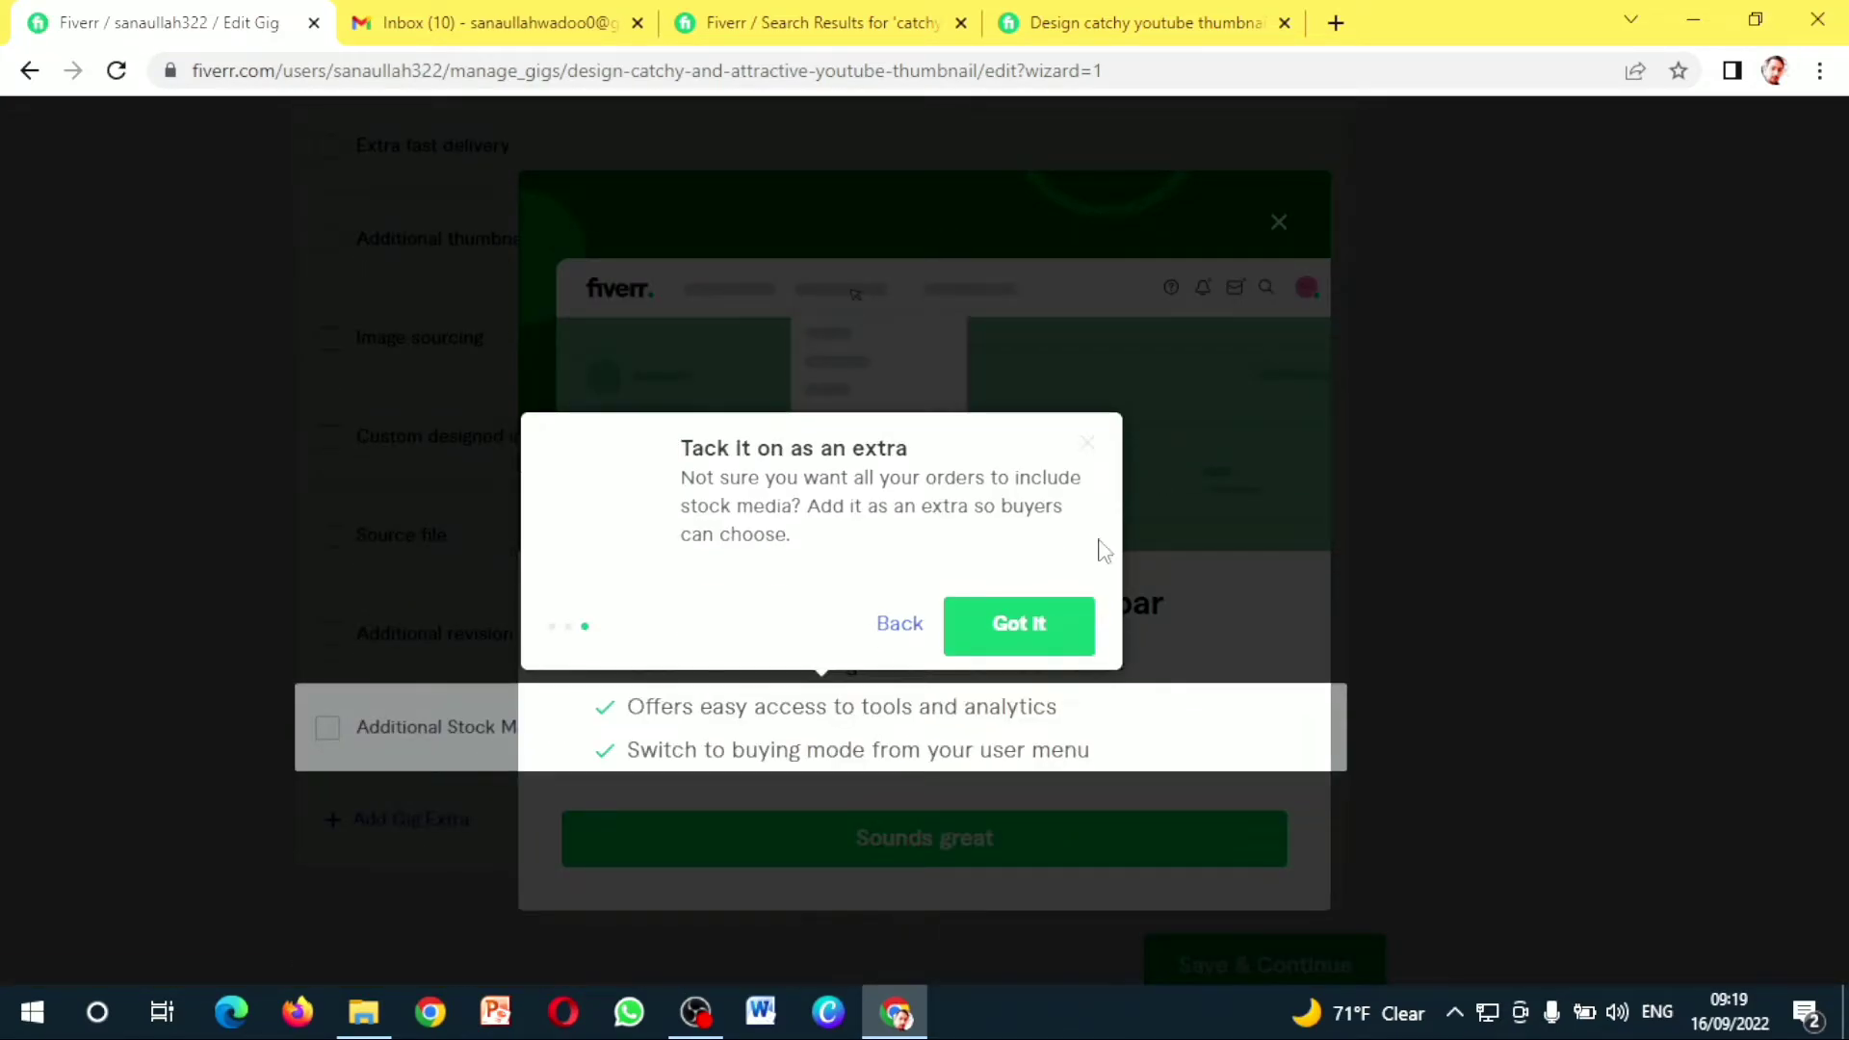
{"action": "left_click", "coordinate": [1019, 643]}
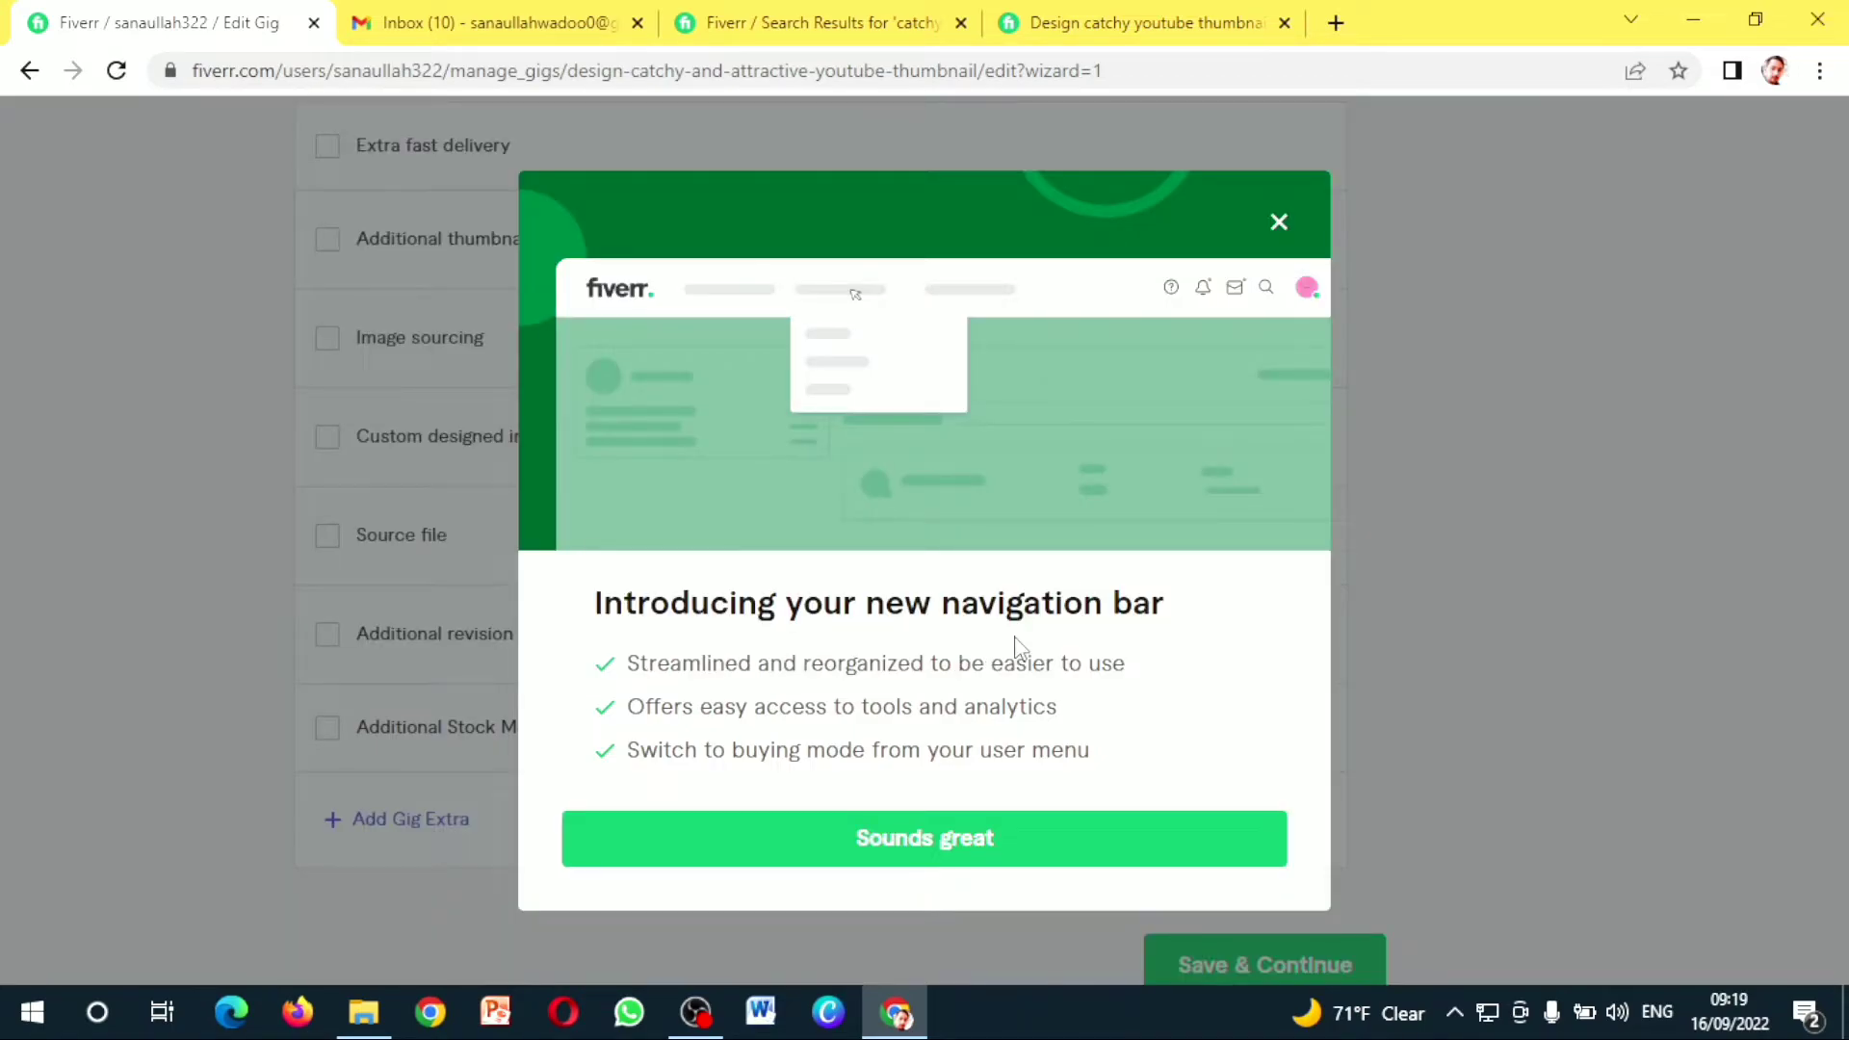
{"action": "left_click", "coordinate": [1279, 222]}
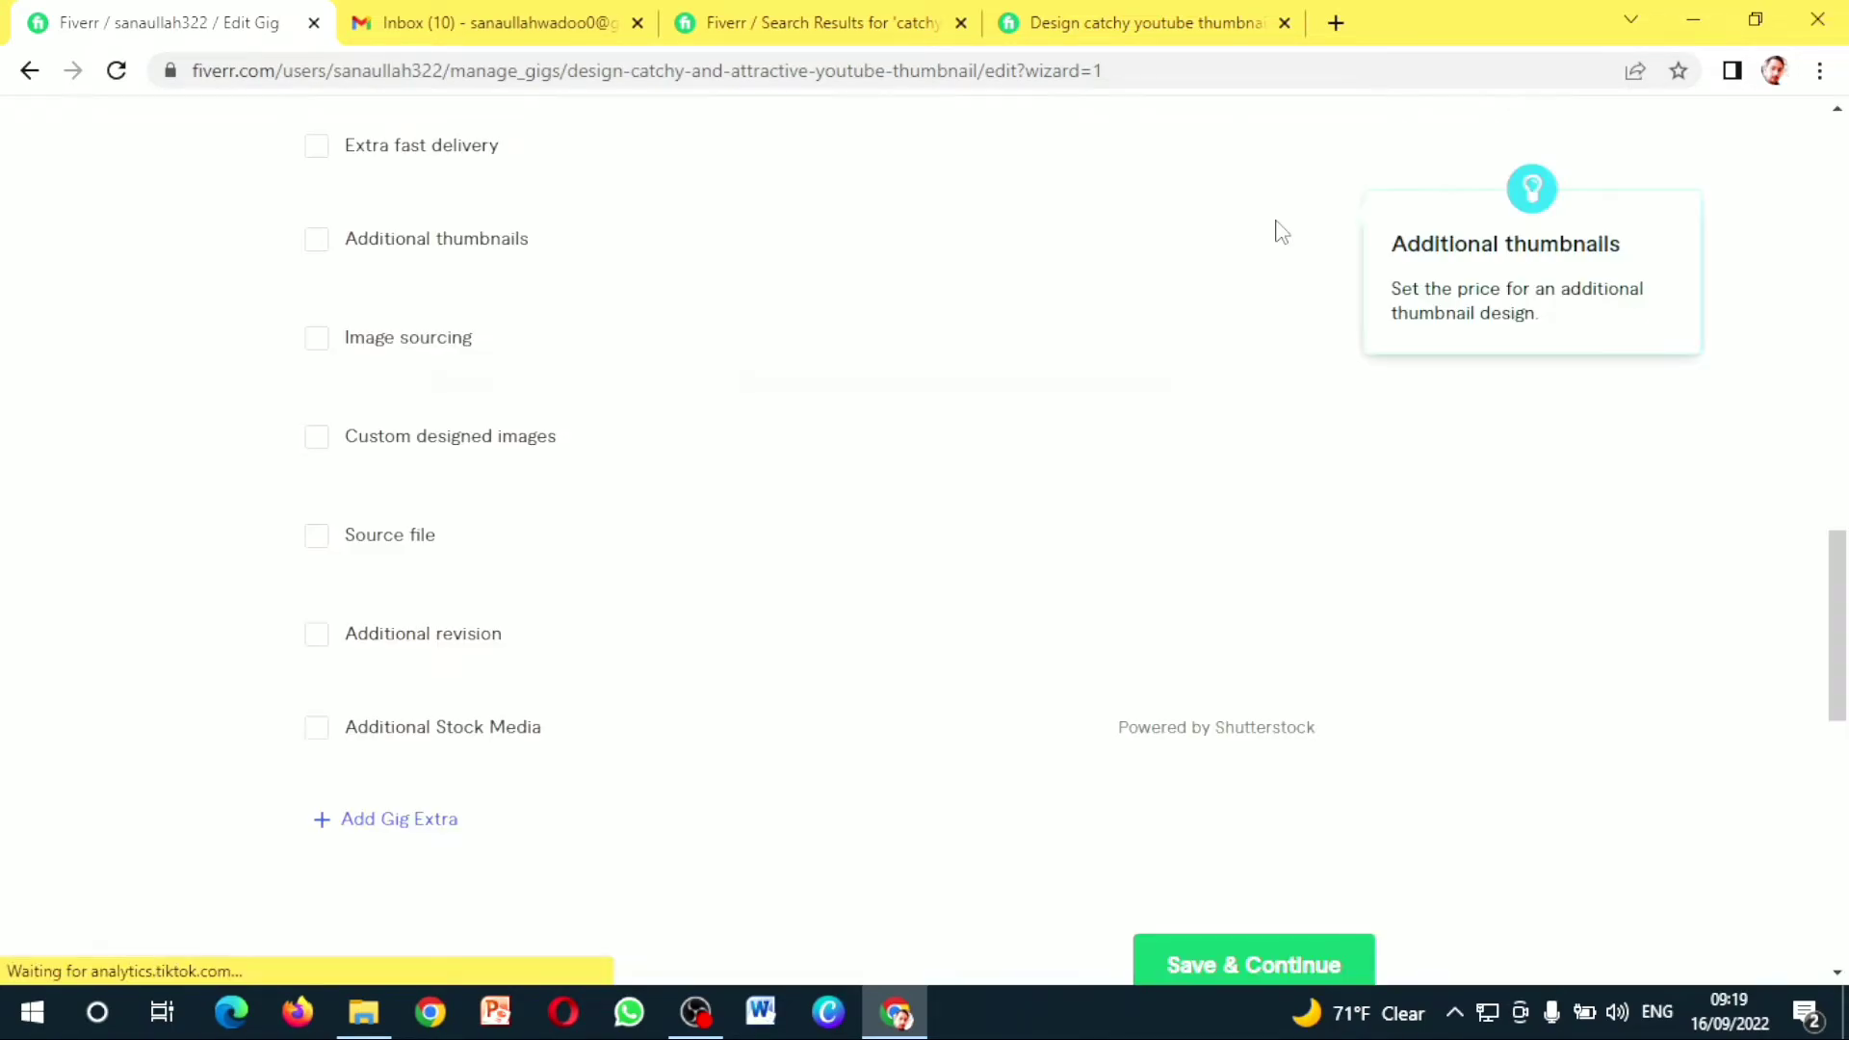
Copy the Basic package description "3 Youtube Thumbnails within 3 Hours + Full HD JPG/PNG" from the reference gig "design catchy youtube thumbnail"
{"action": "left_click", "coordinate": [1134, 26]}
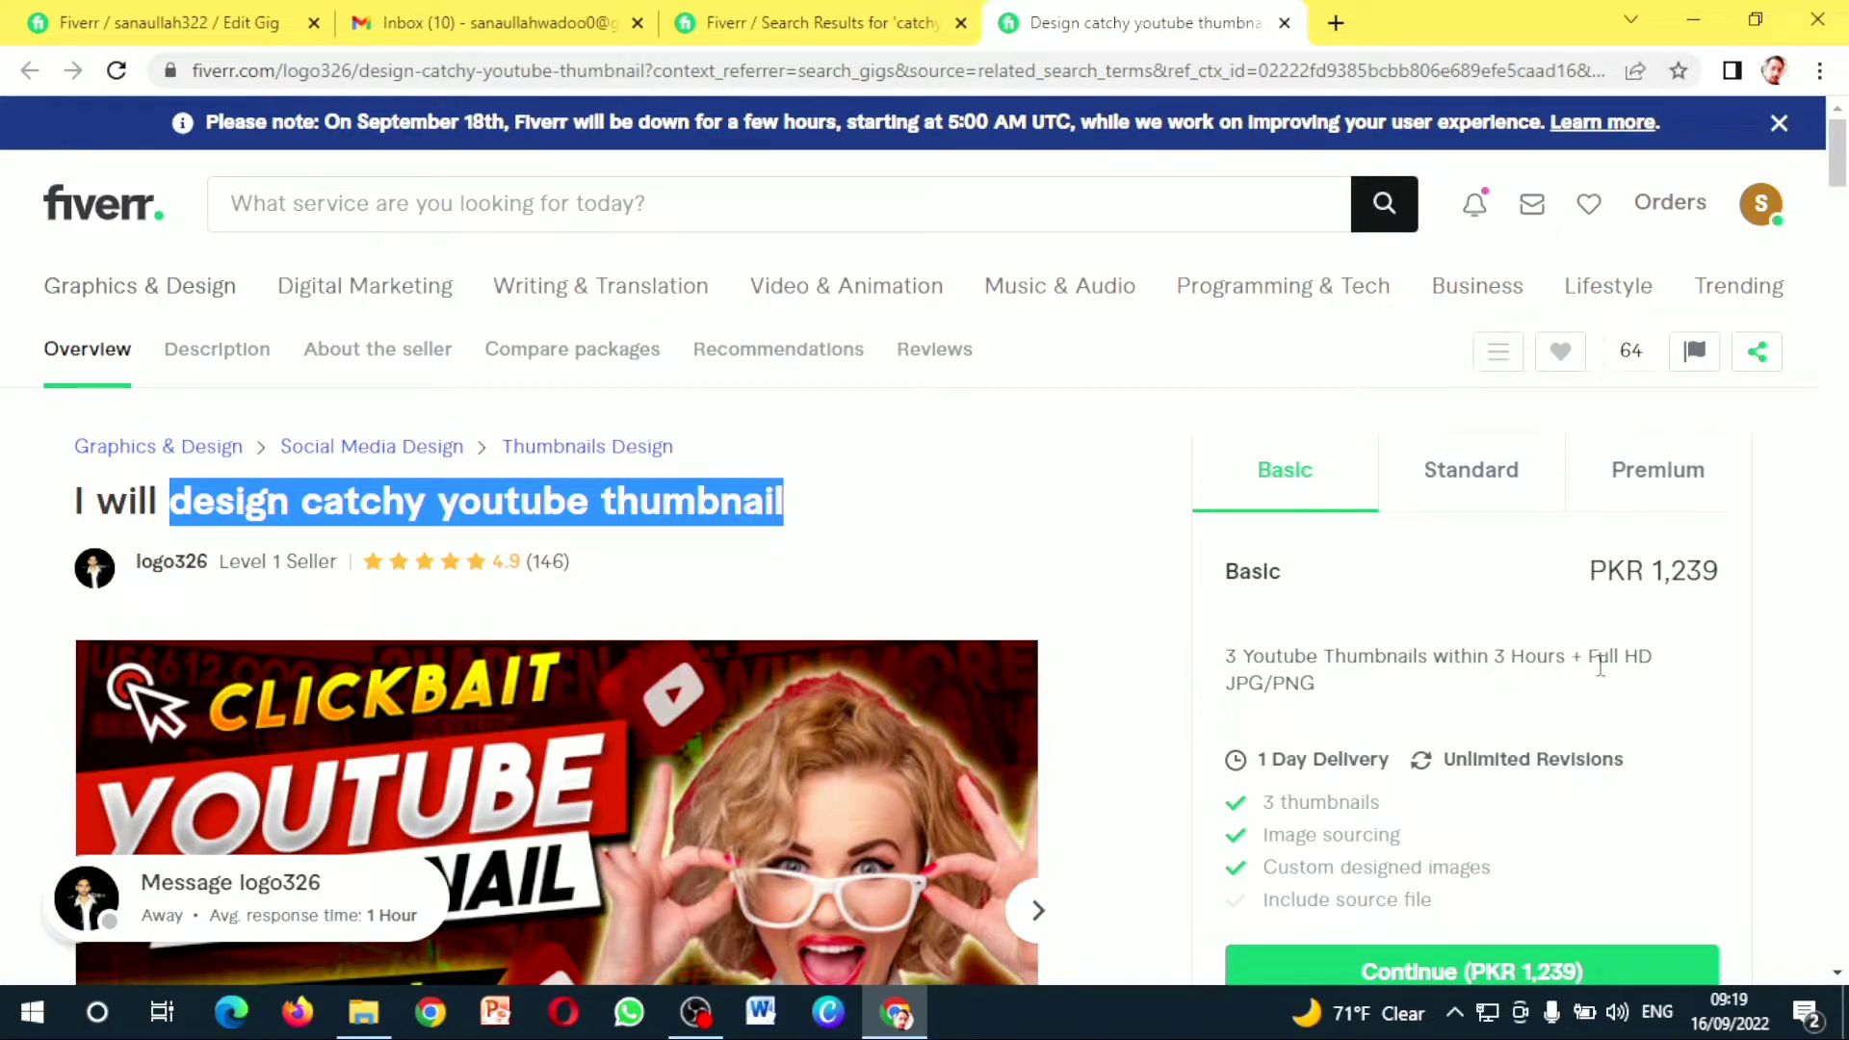
{"action": "left_click", "coordinate": [1240, 658]}
{"action": "left_click_drag", "start_coordinate": [1229, 659], "coordinate": [1305, 689]}
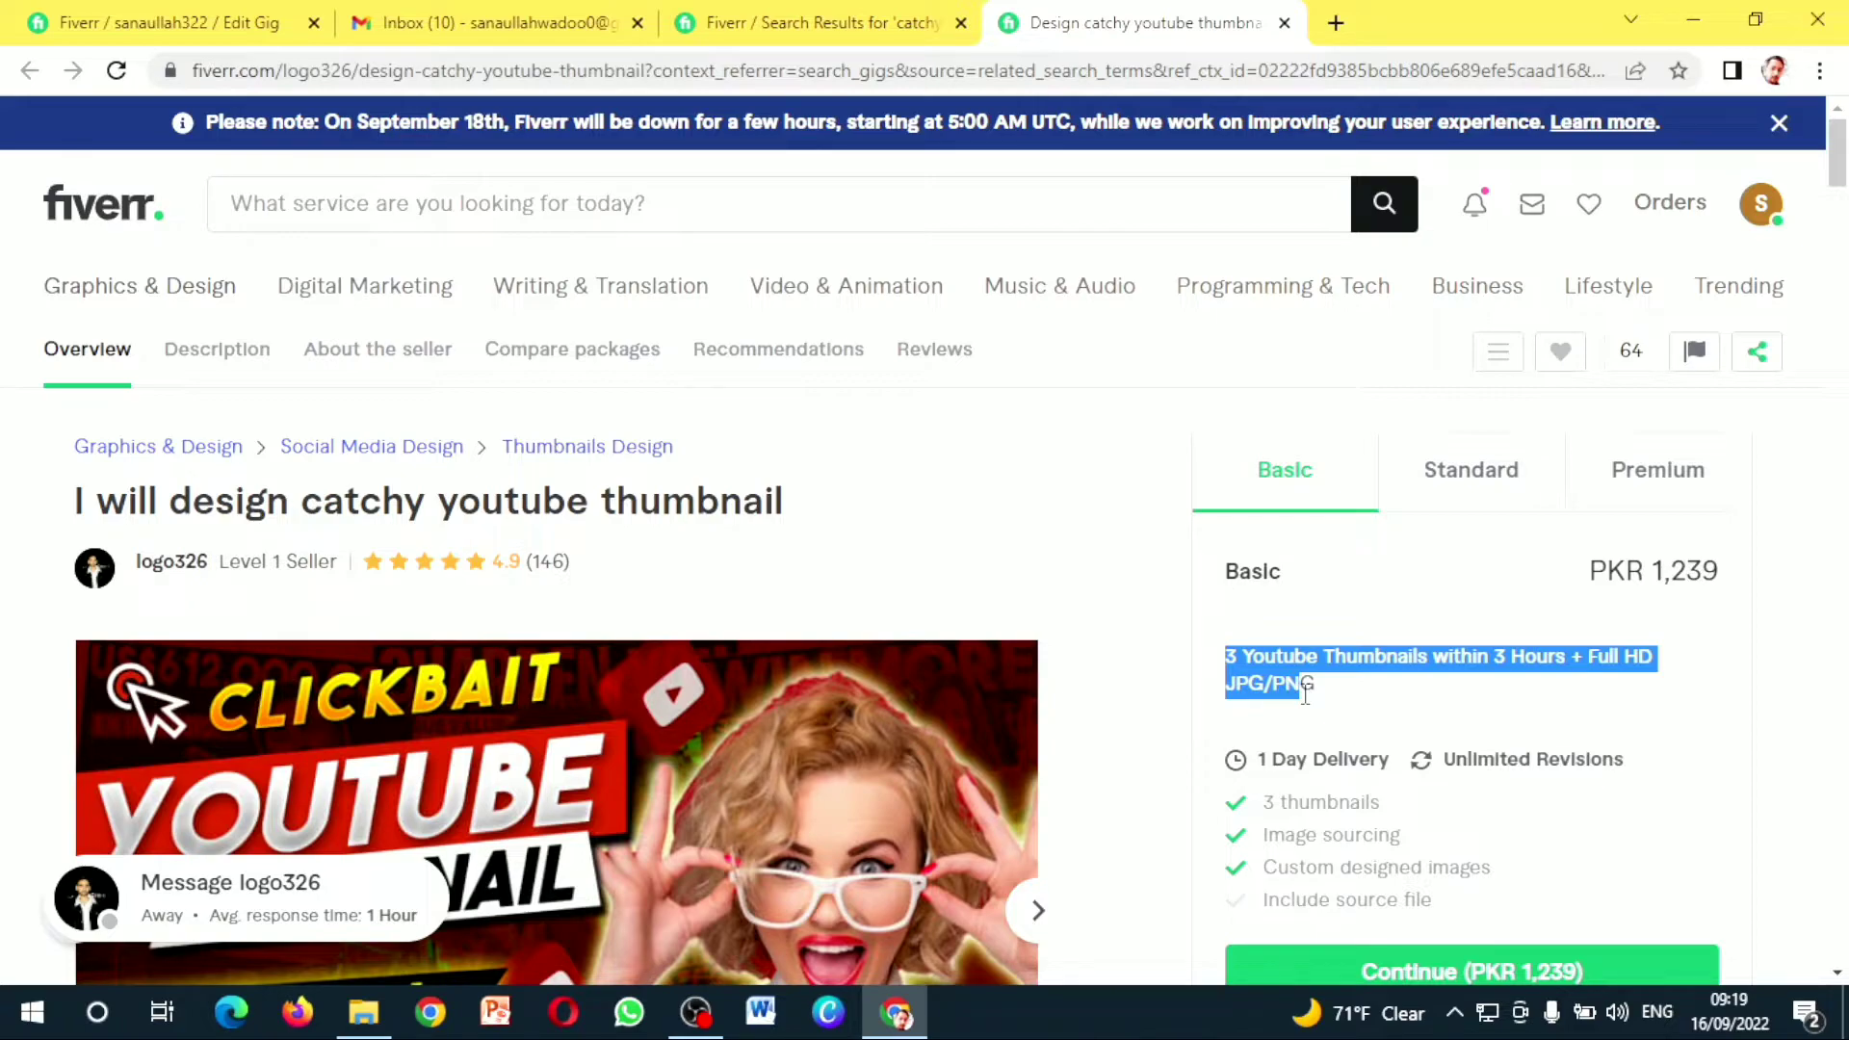
{"action": "left_click", "coordinate": [1323, 695]}
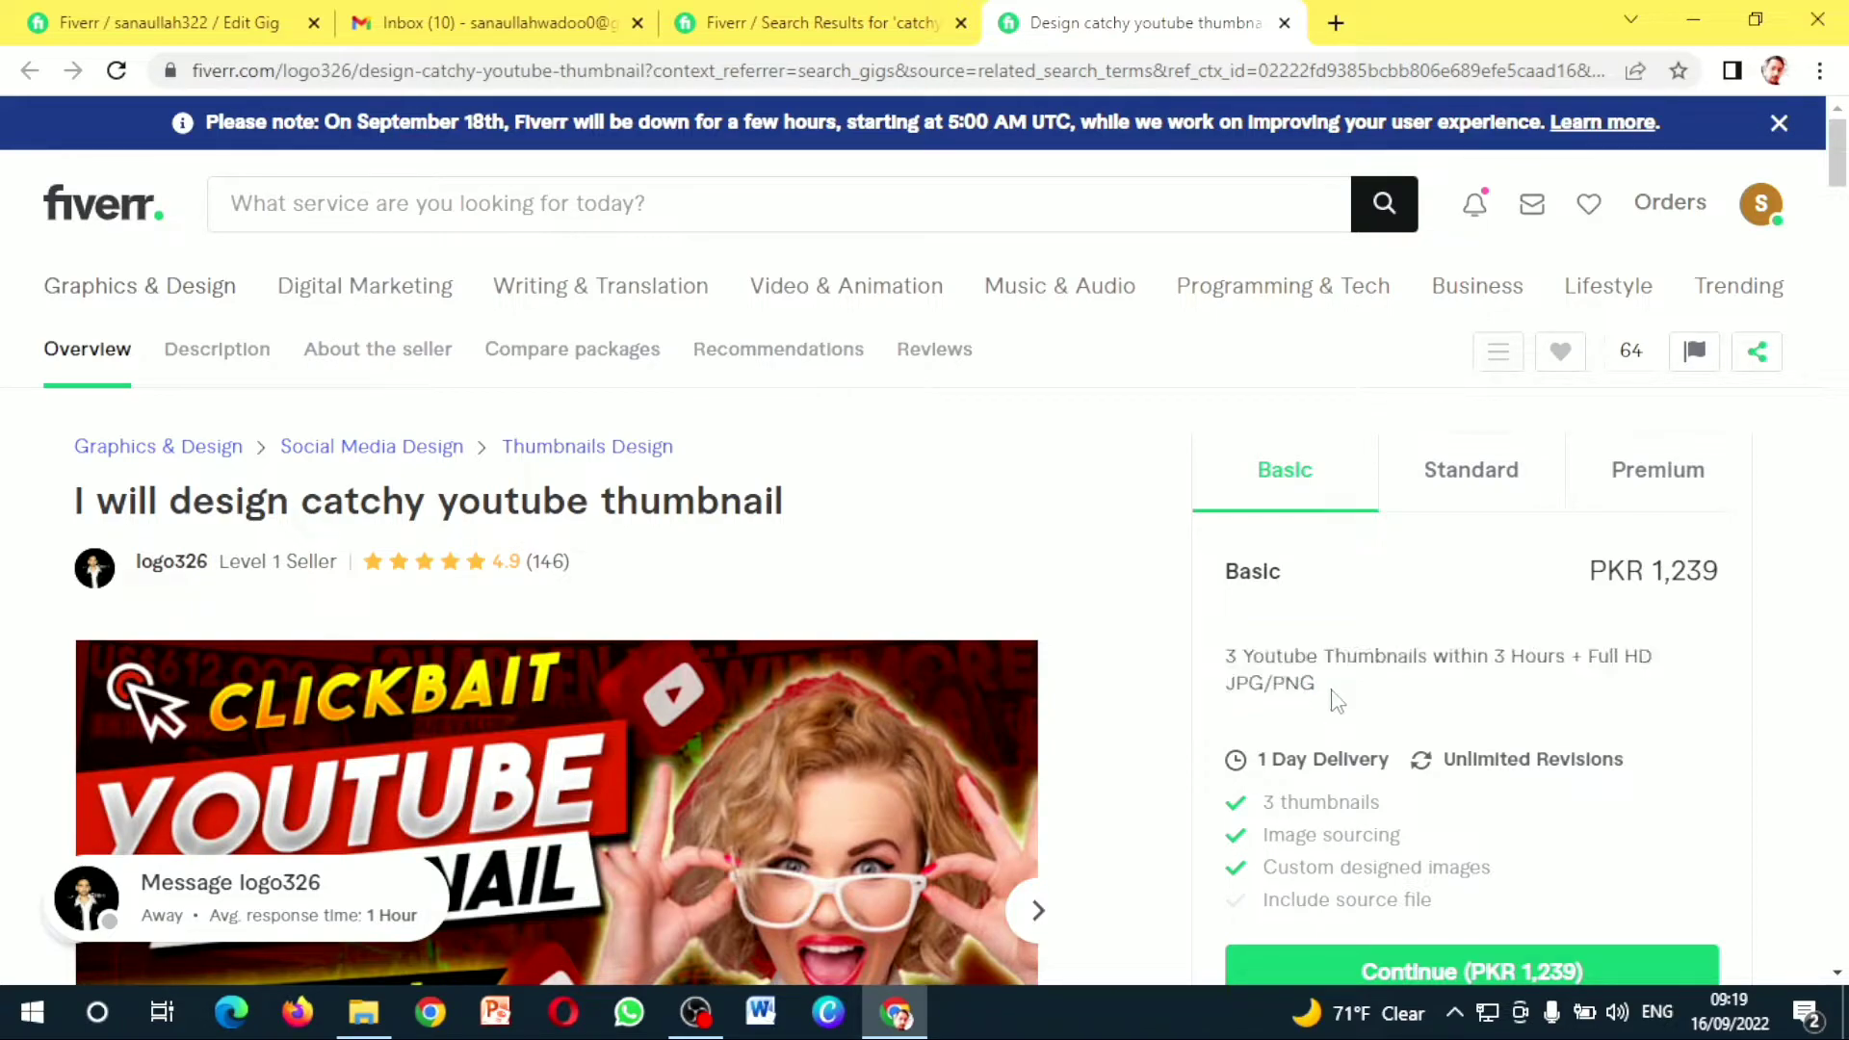
{"action": "left_click_drag", "start_coordinate": [1313, 689], "coordinate": [1220, 662]}
{"action": "key", "text": "ctrl+c"}
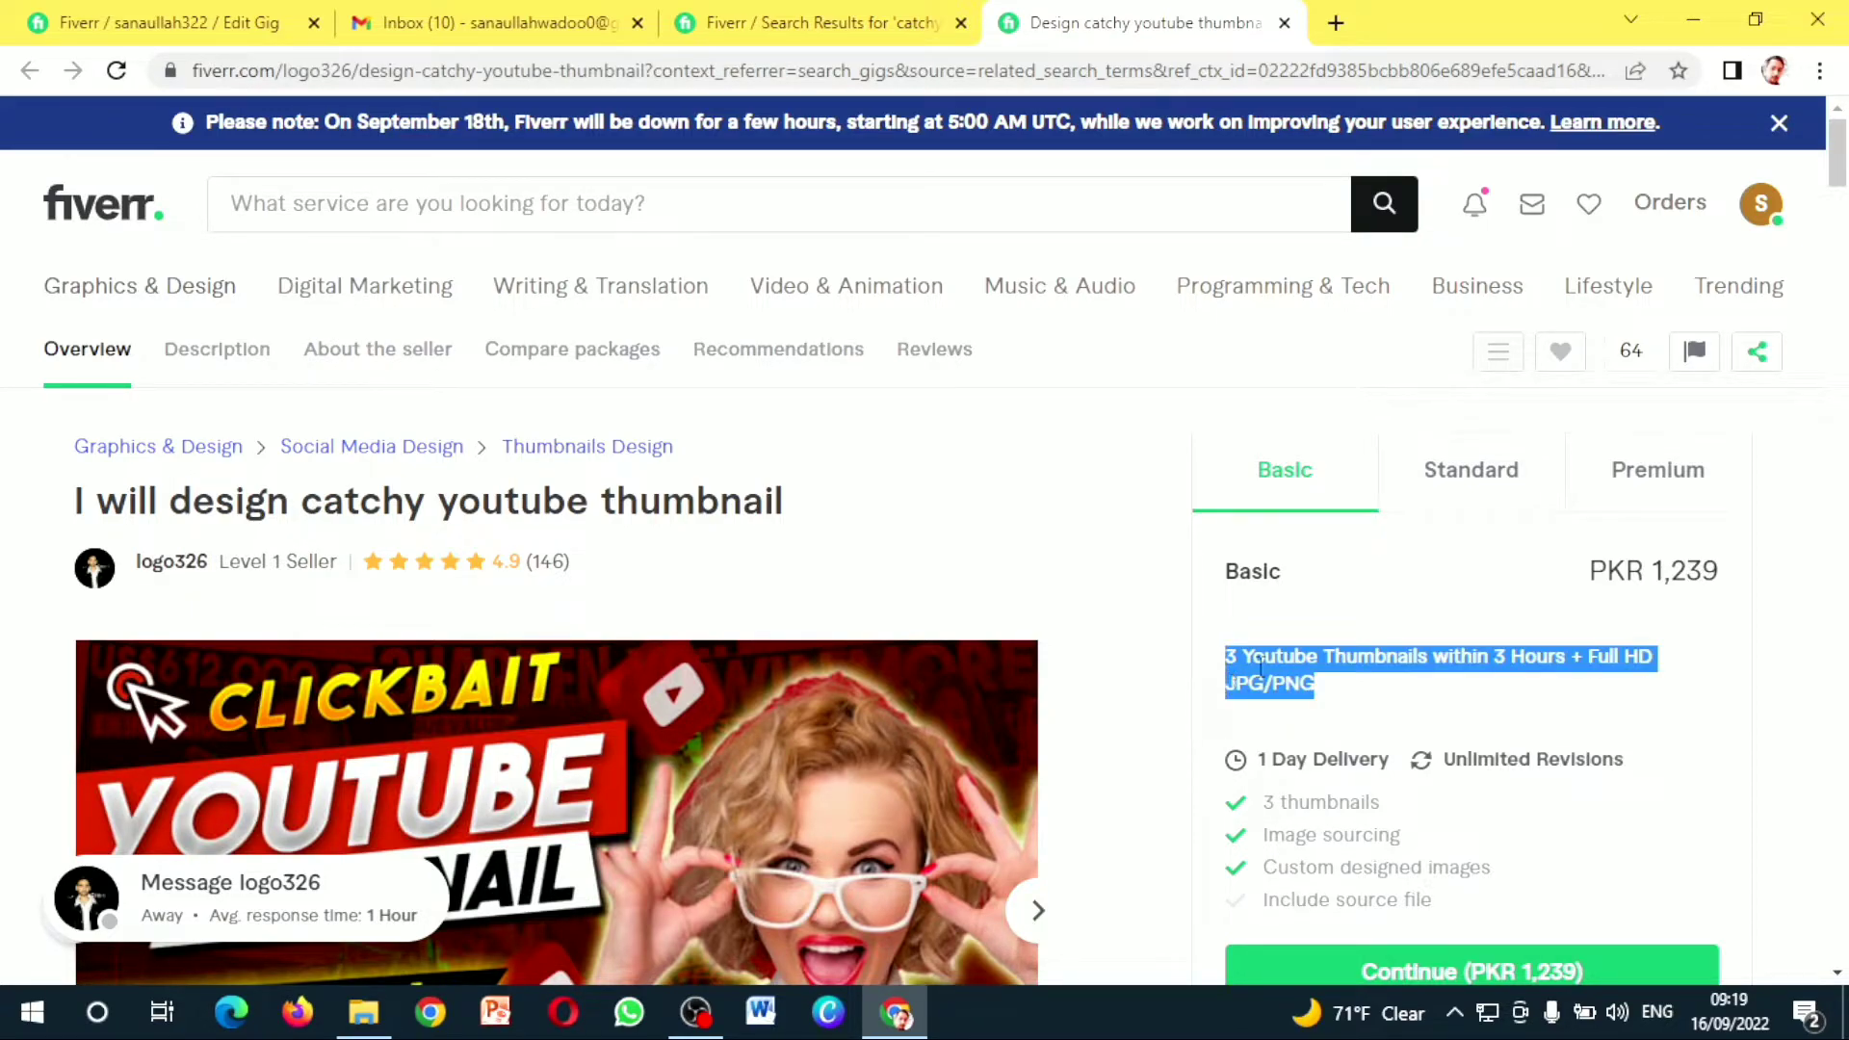
Return to the gig being edited and enable offering packages in Scope & Pricing
{"action": "left_click", "coordinate": [212, 21]}
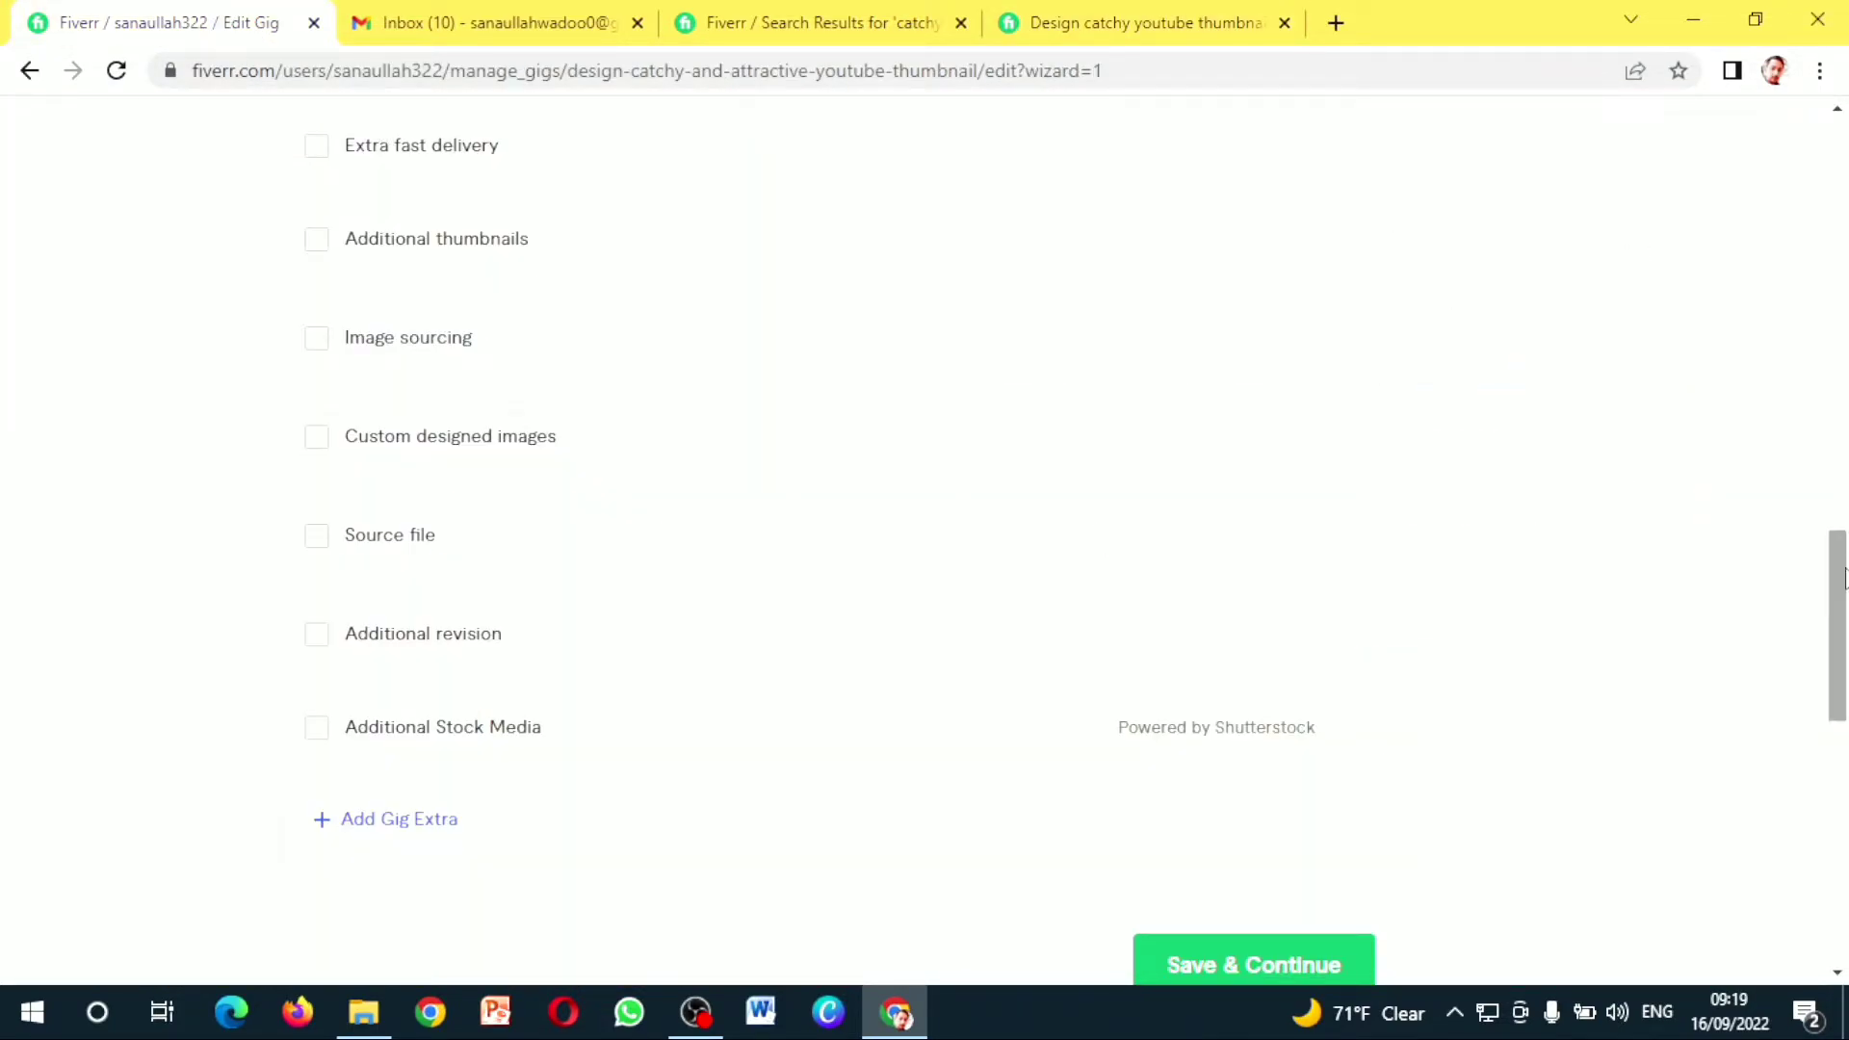
{"action": "scroll", "coordinate": [1841, 576], "scroll_direction": "up", "scroll_amount": 15}
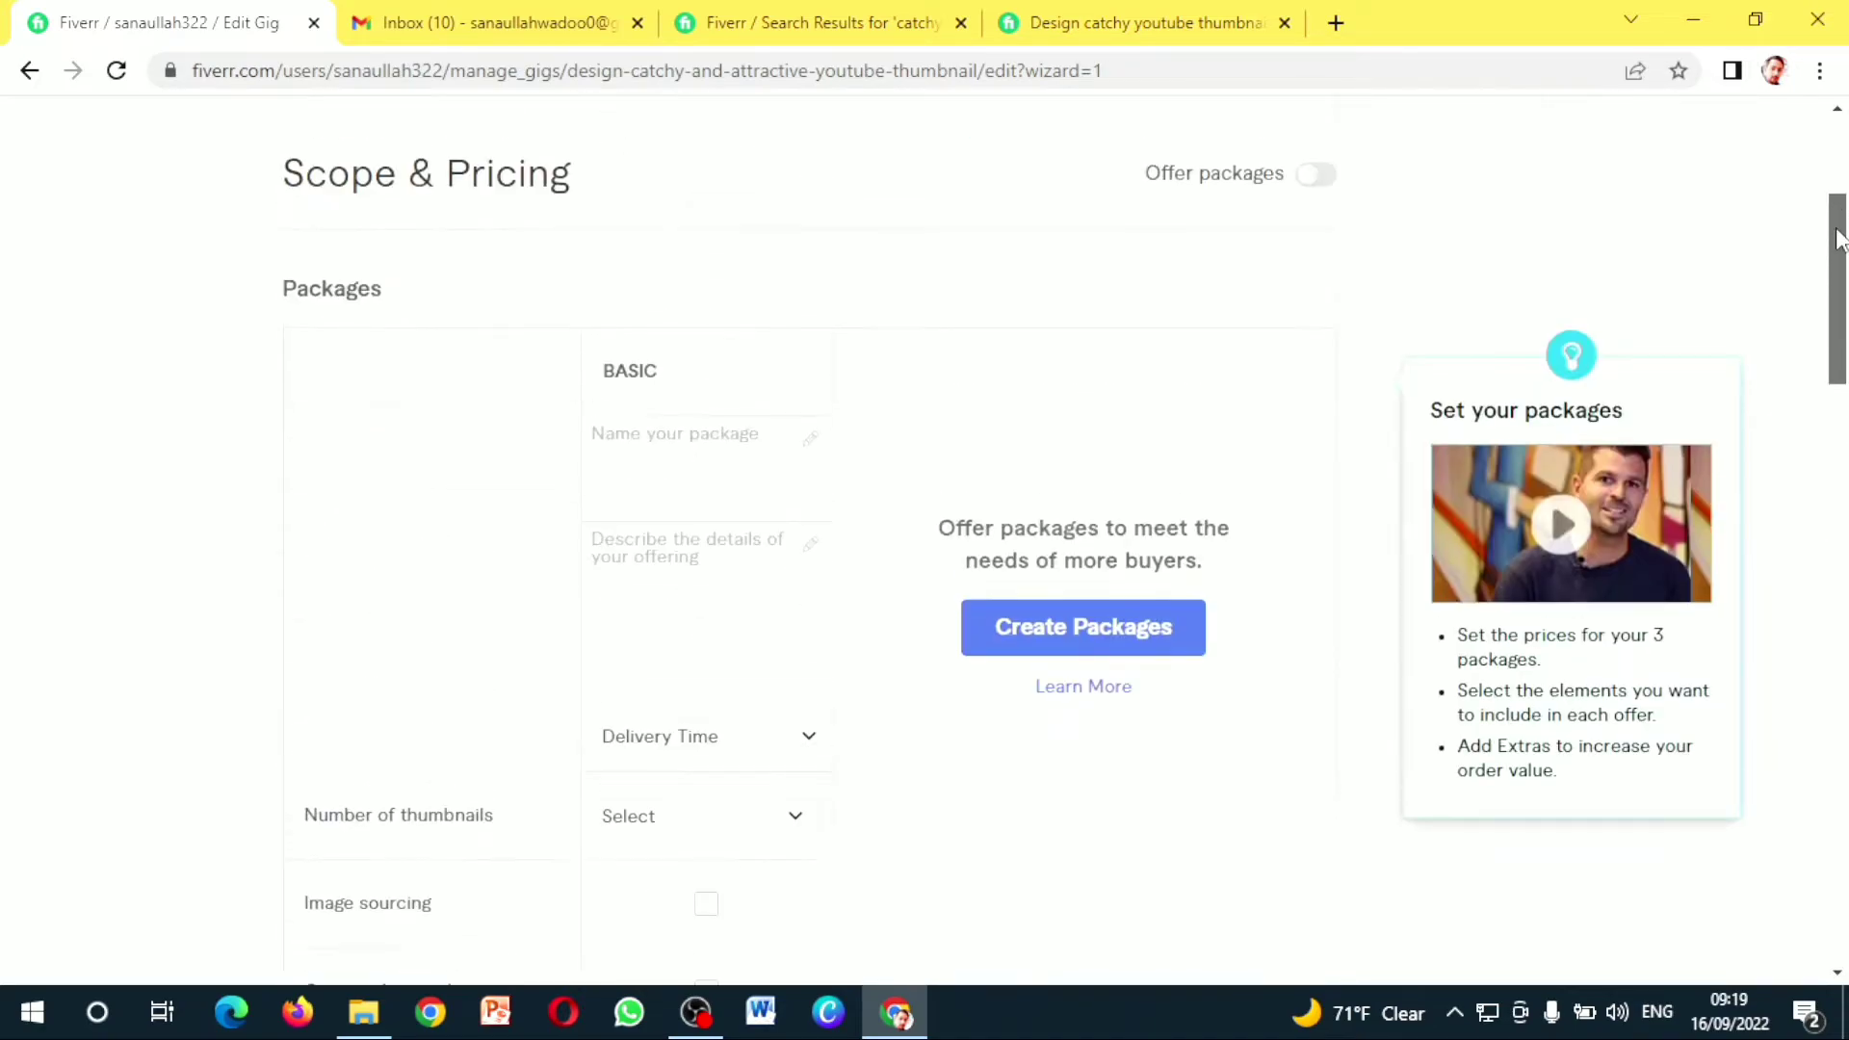
{"action": "left_click", "coordinate": [1317, 180]}
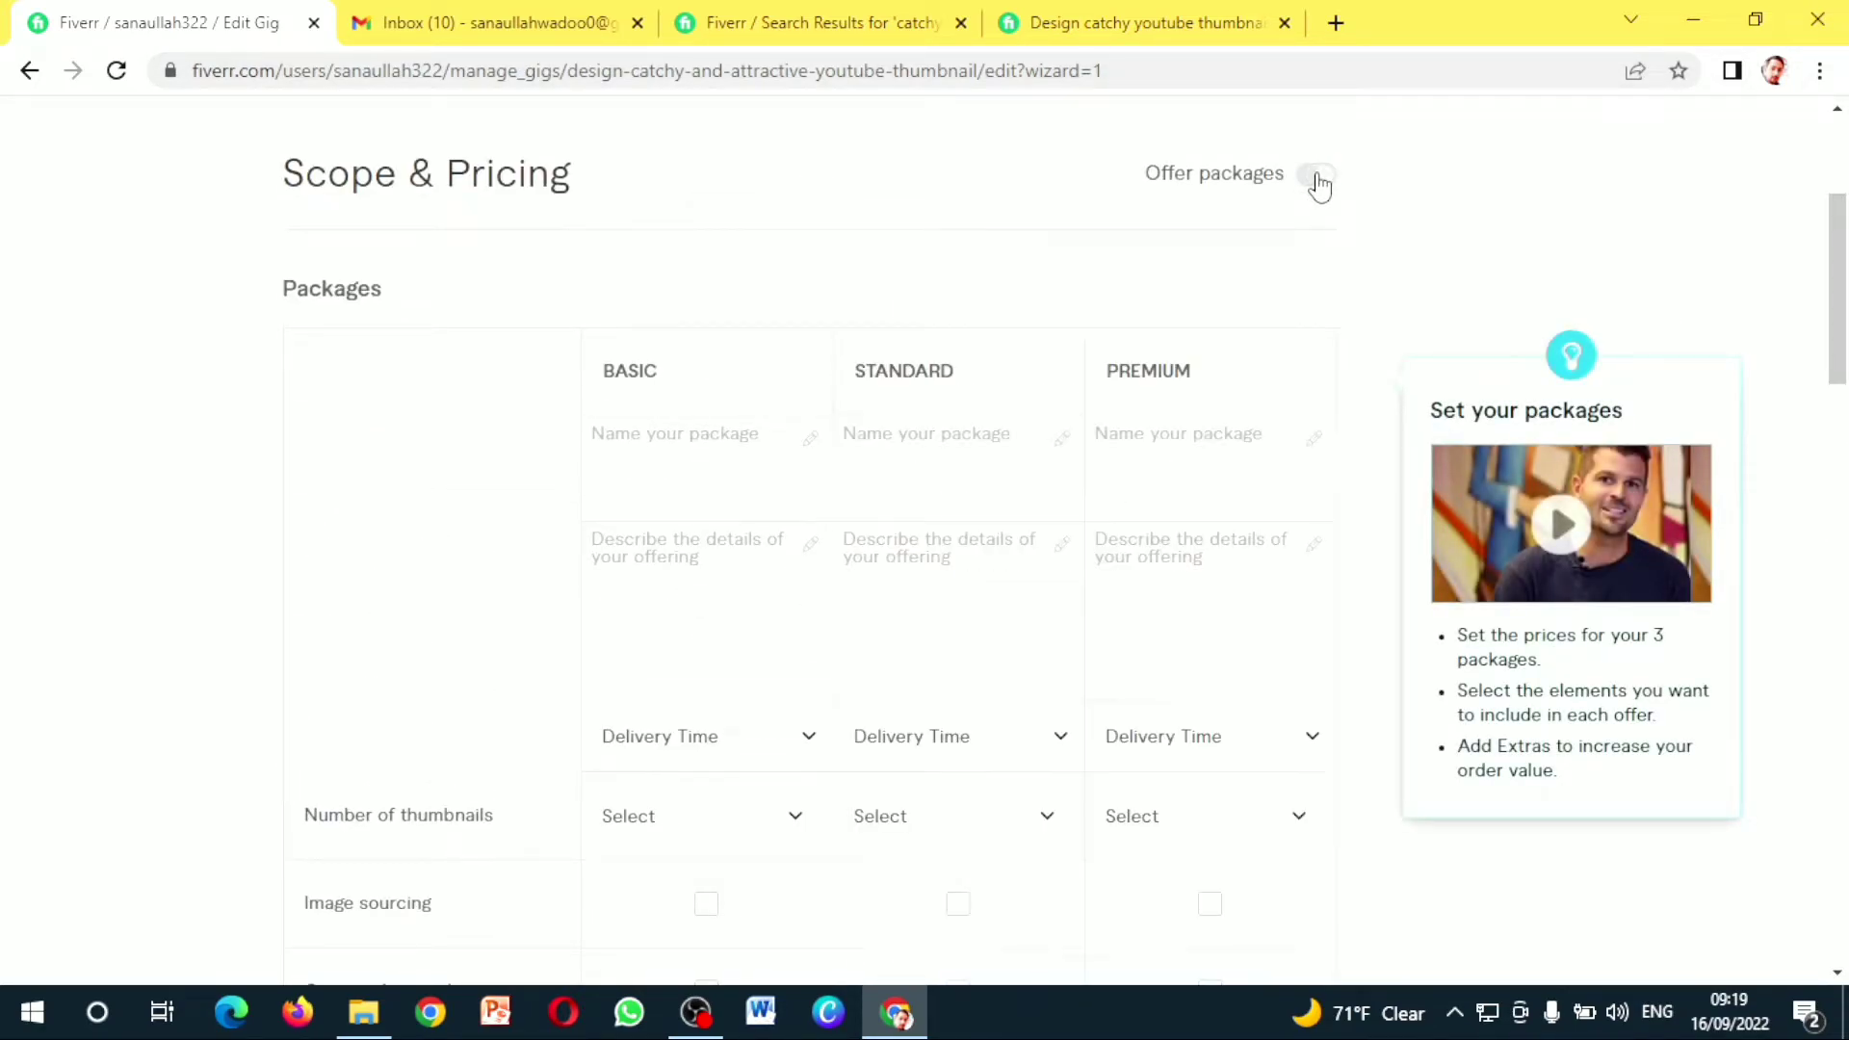
Paste "3 Youtube Thumbnails within 3 Hours + Full HD JPG/PNG" as the description of the Basic, Standard and Premium packages
{"action": "left_click", "coordinate": [772, 571]}
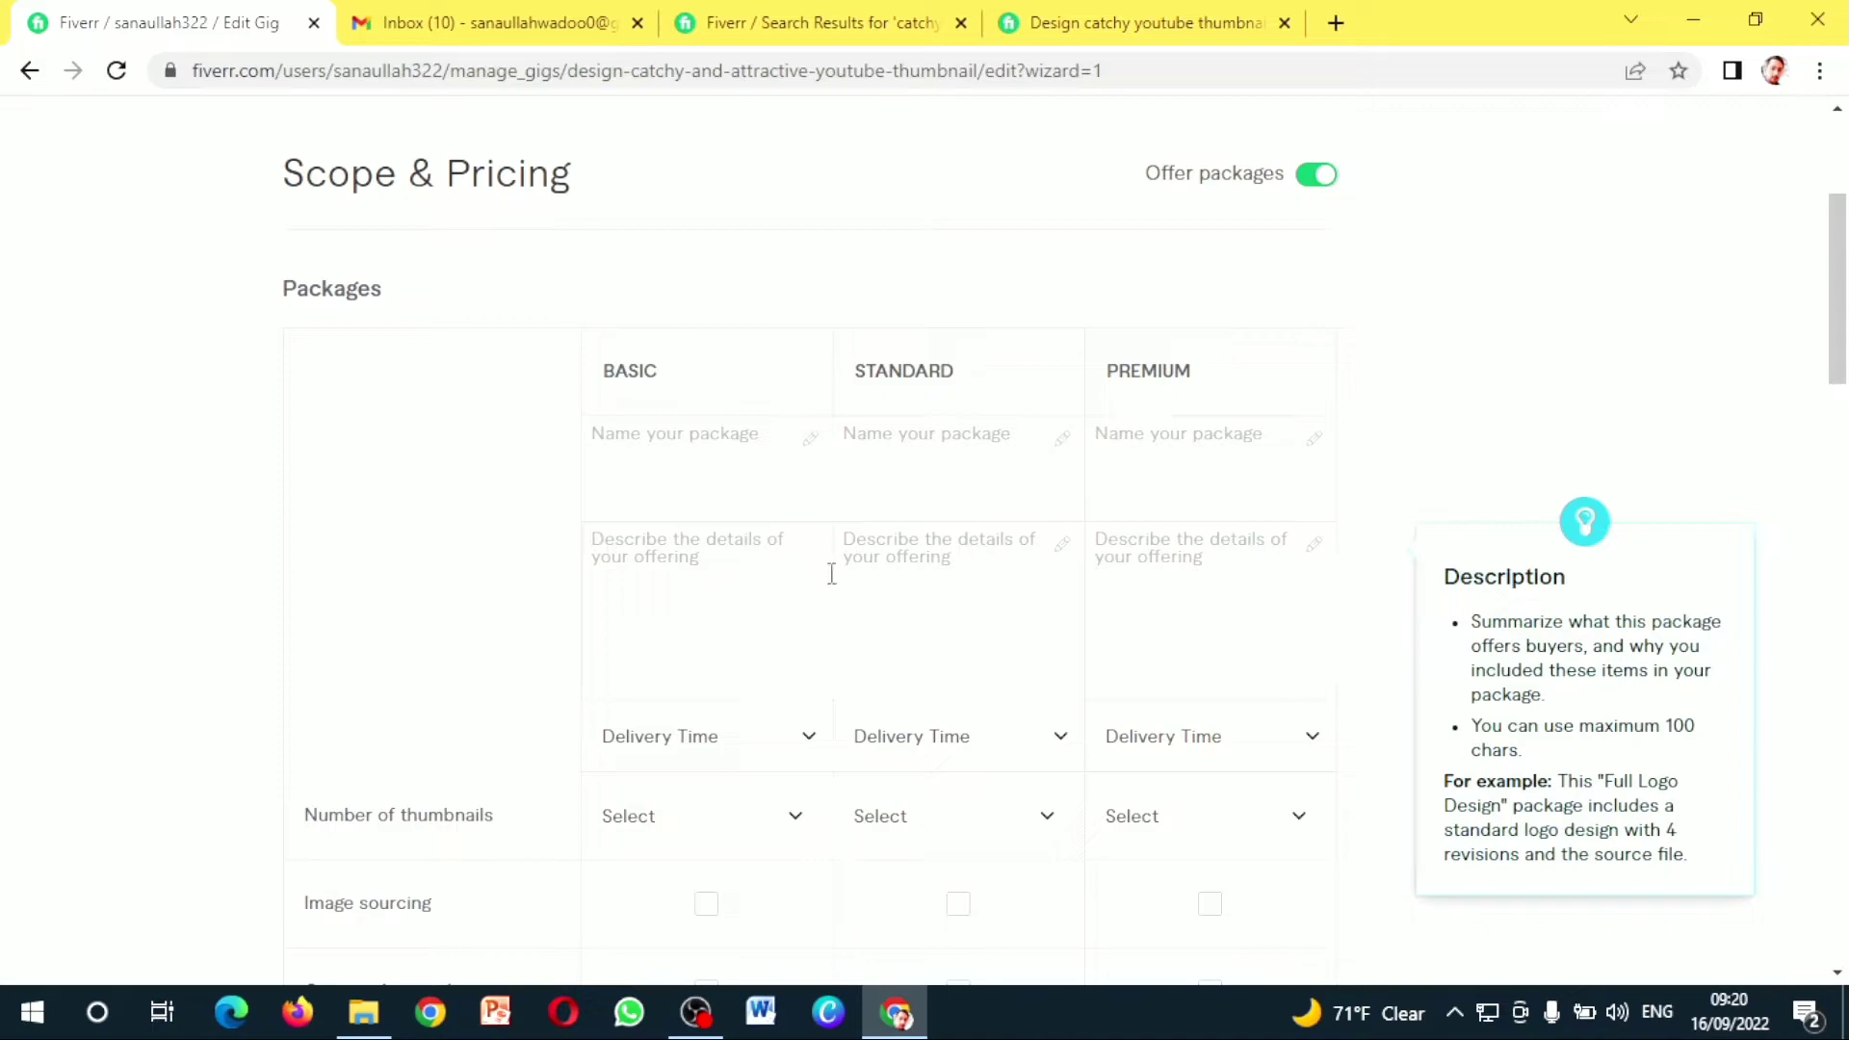
{"action": "key", "text": "ctrl+v"}
{"action": "left_click", "coordinate": [867, 573]}
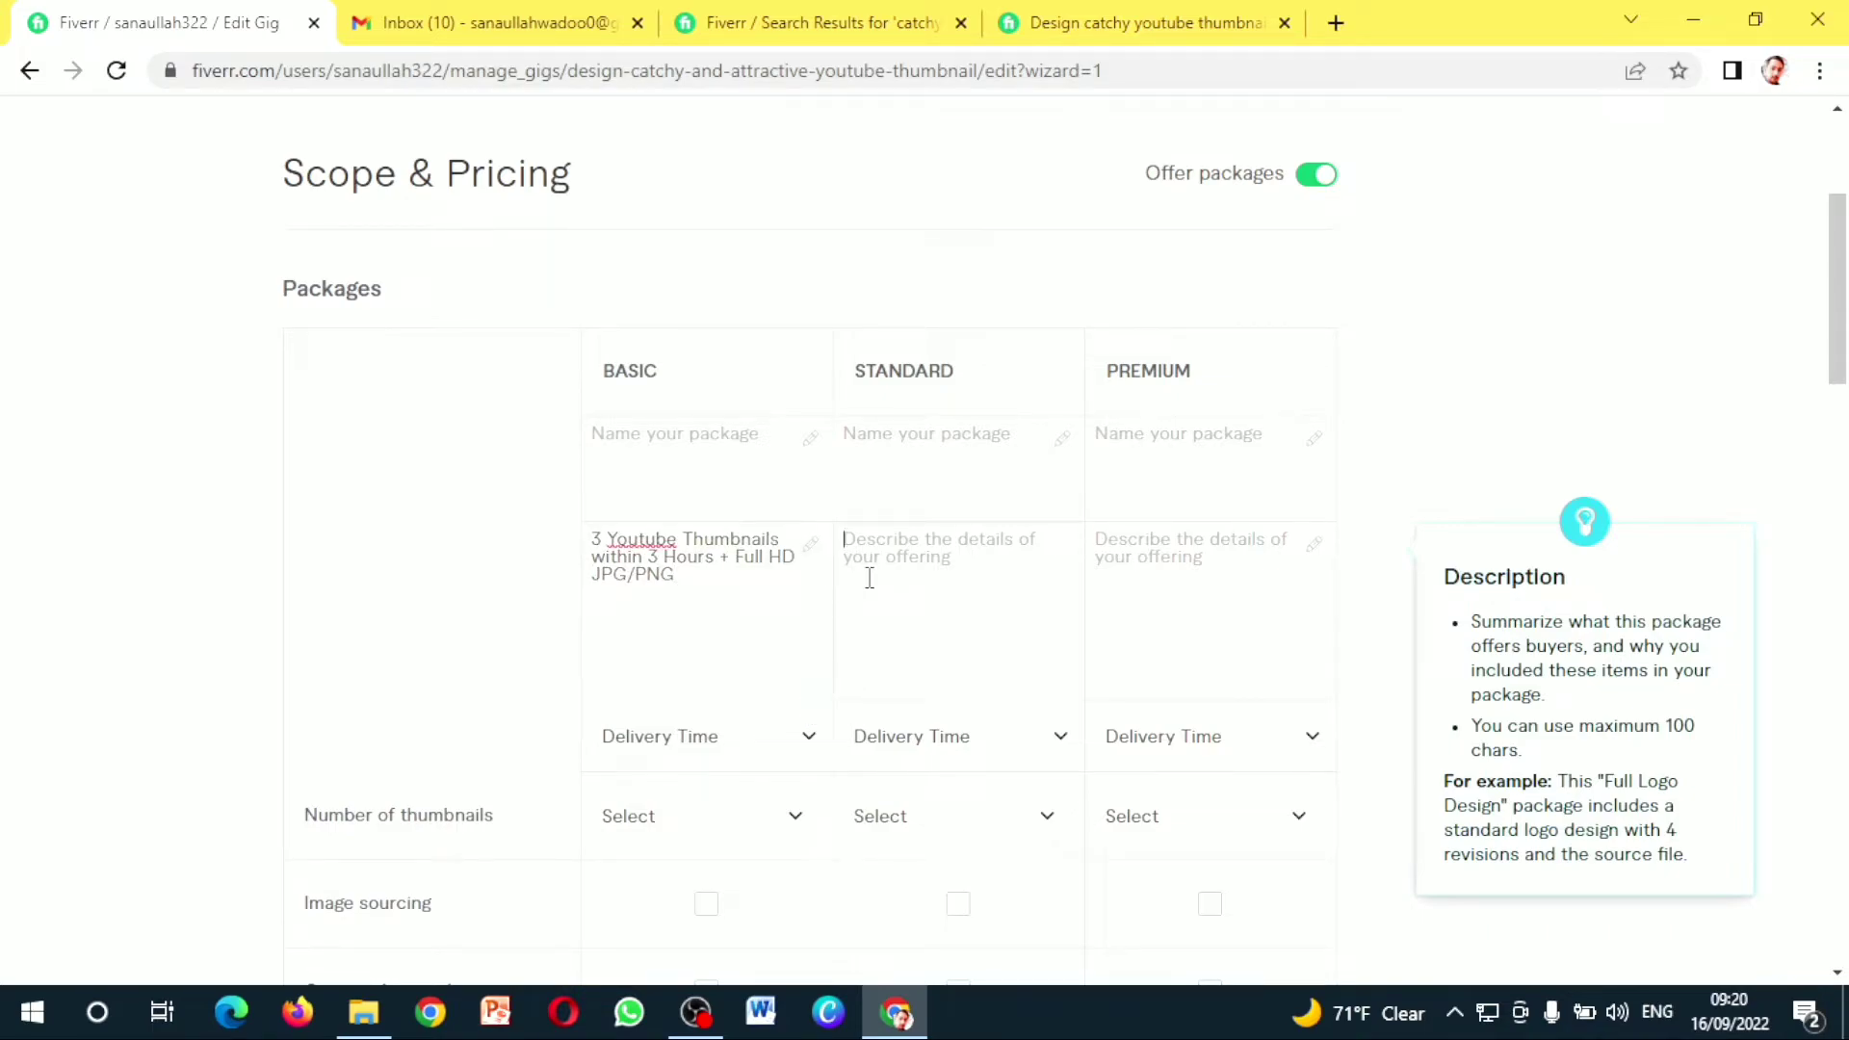
{"action": "key", "text": "ctrl+v"}
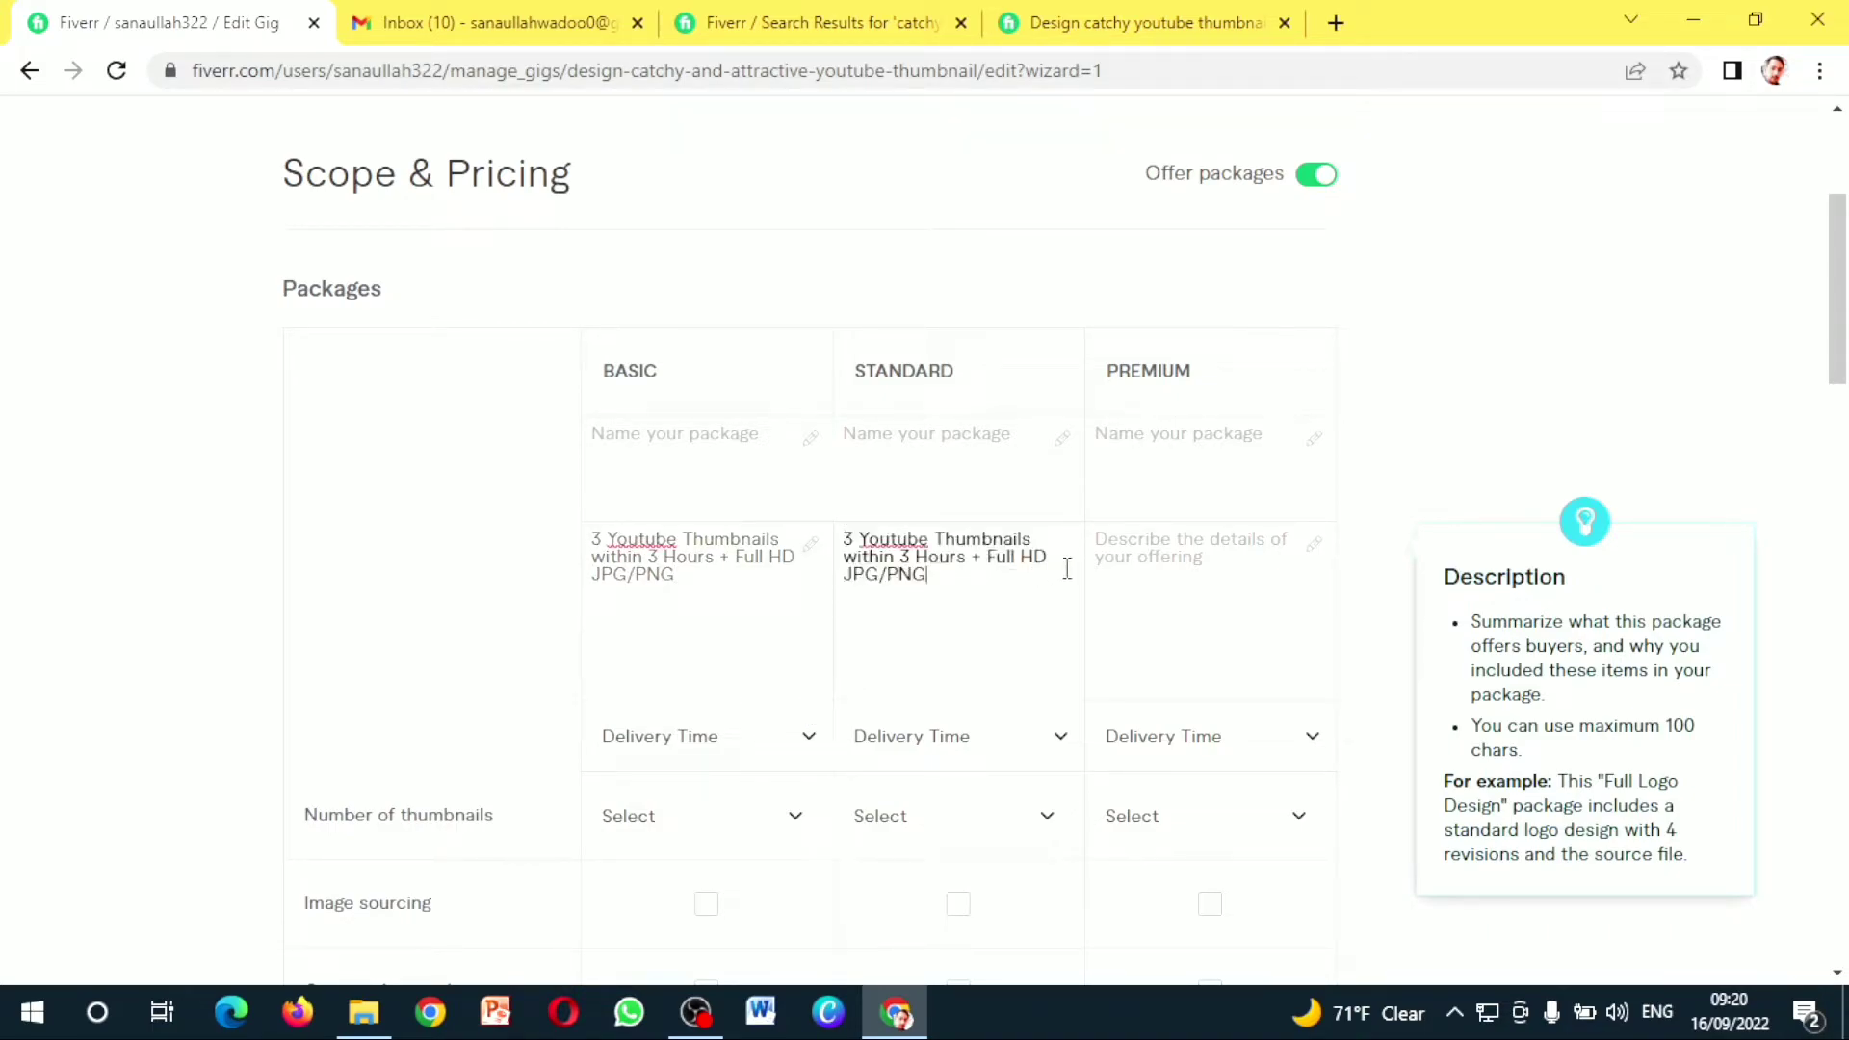
{"action": "left_click", "coordinate": [1109, 564]}
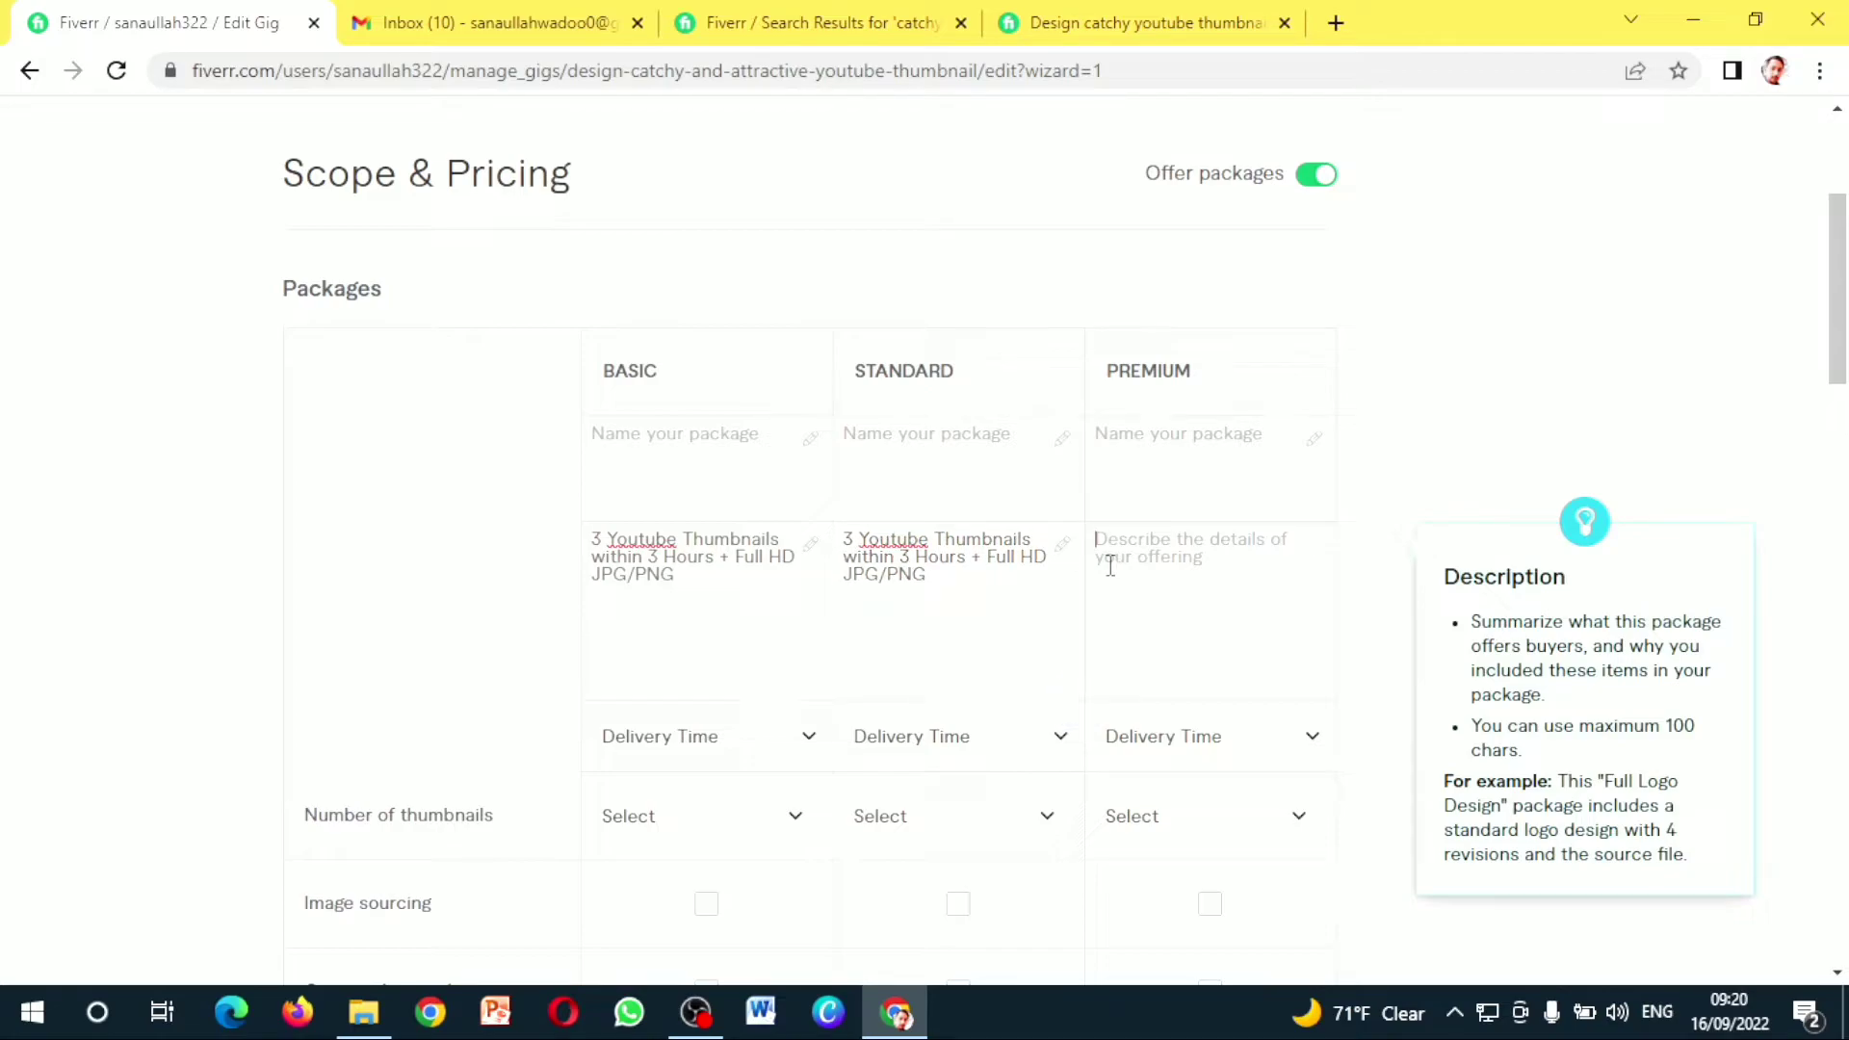
{"action": "key", "text": "ctrl+v"}
Name the three packages BASIC, STANDARD and PREMIUM, matching their column headings
{"action": "double_click", "coordinate": [625, 368]}
{"action": "key", "text": "ctrl+c"}
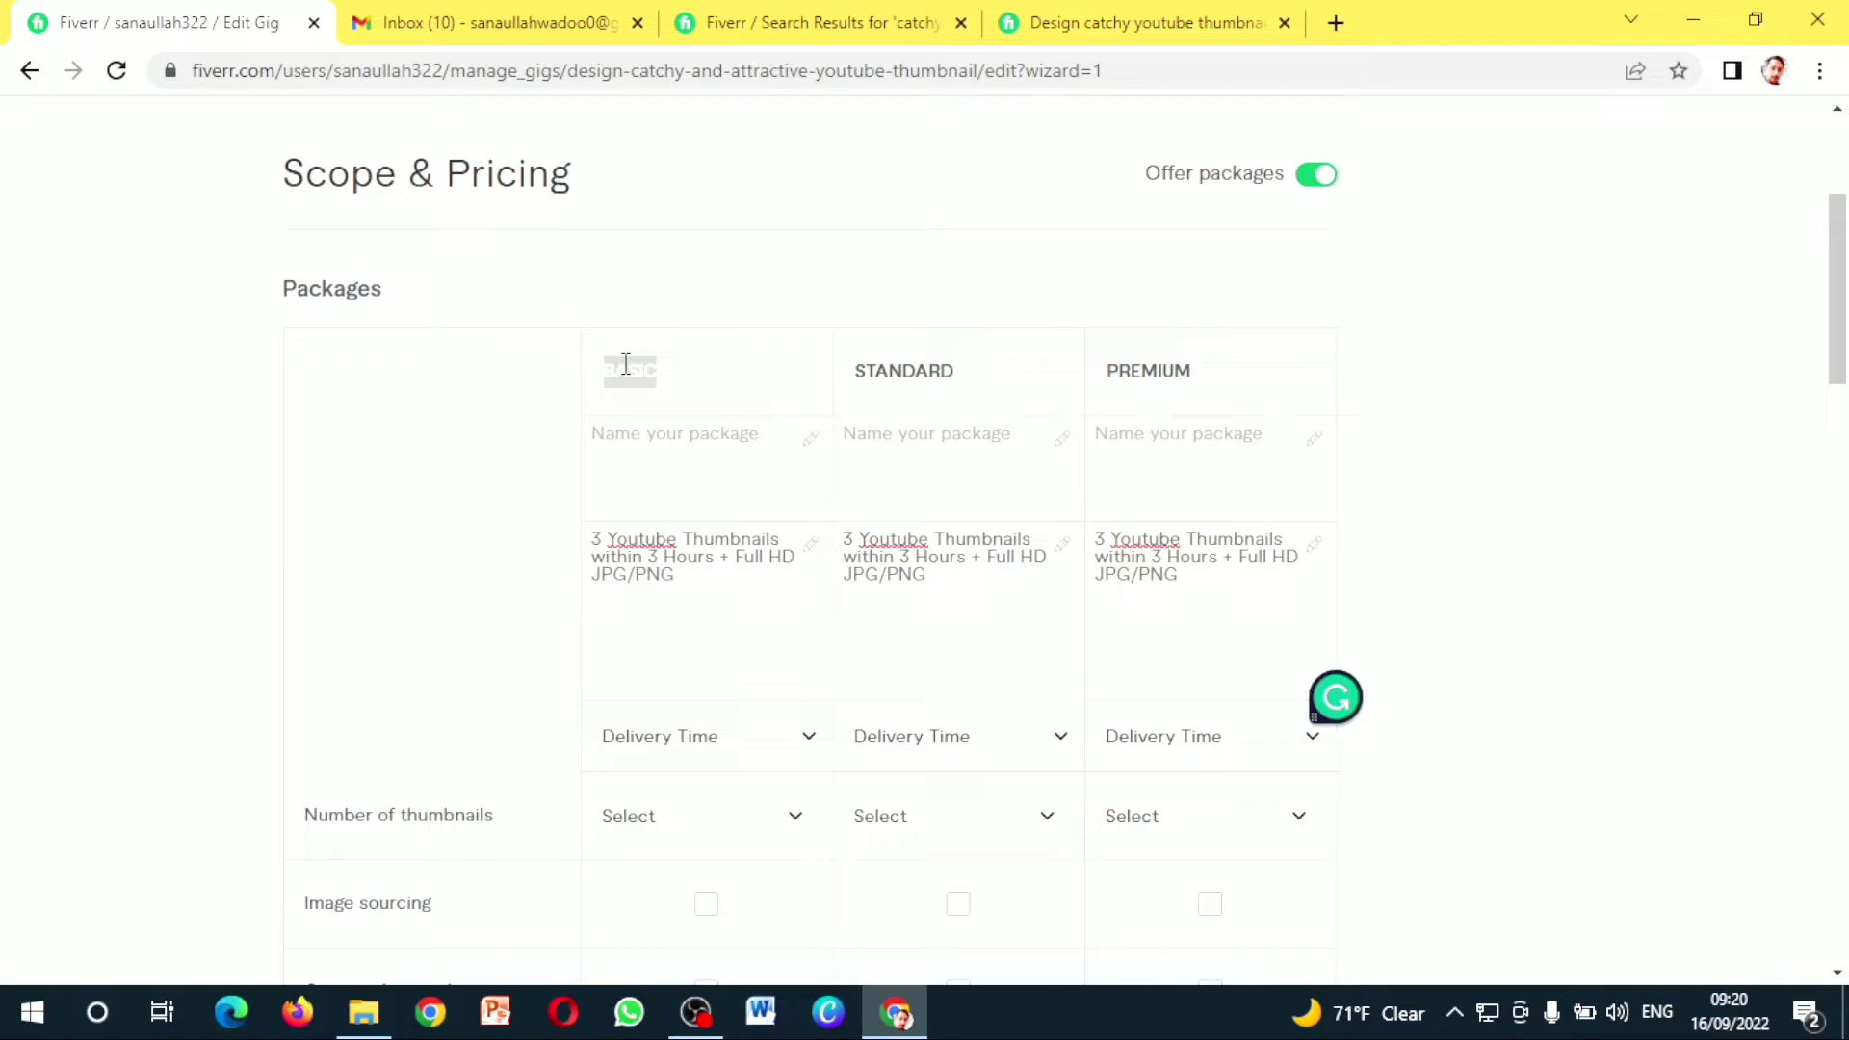
{"action": "left_click", "coordinate": [637, 430]}
{"action": "key", "text": "ctrl+v"}
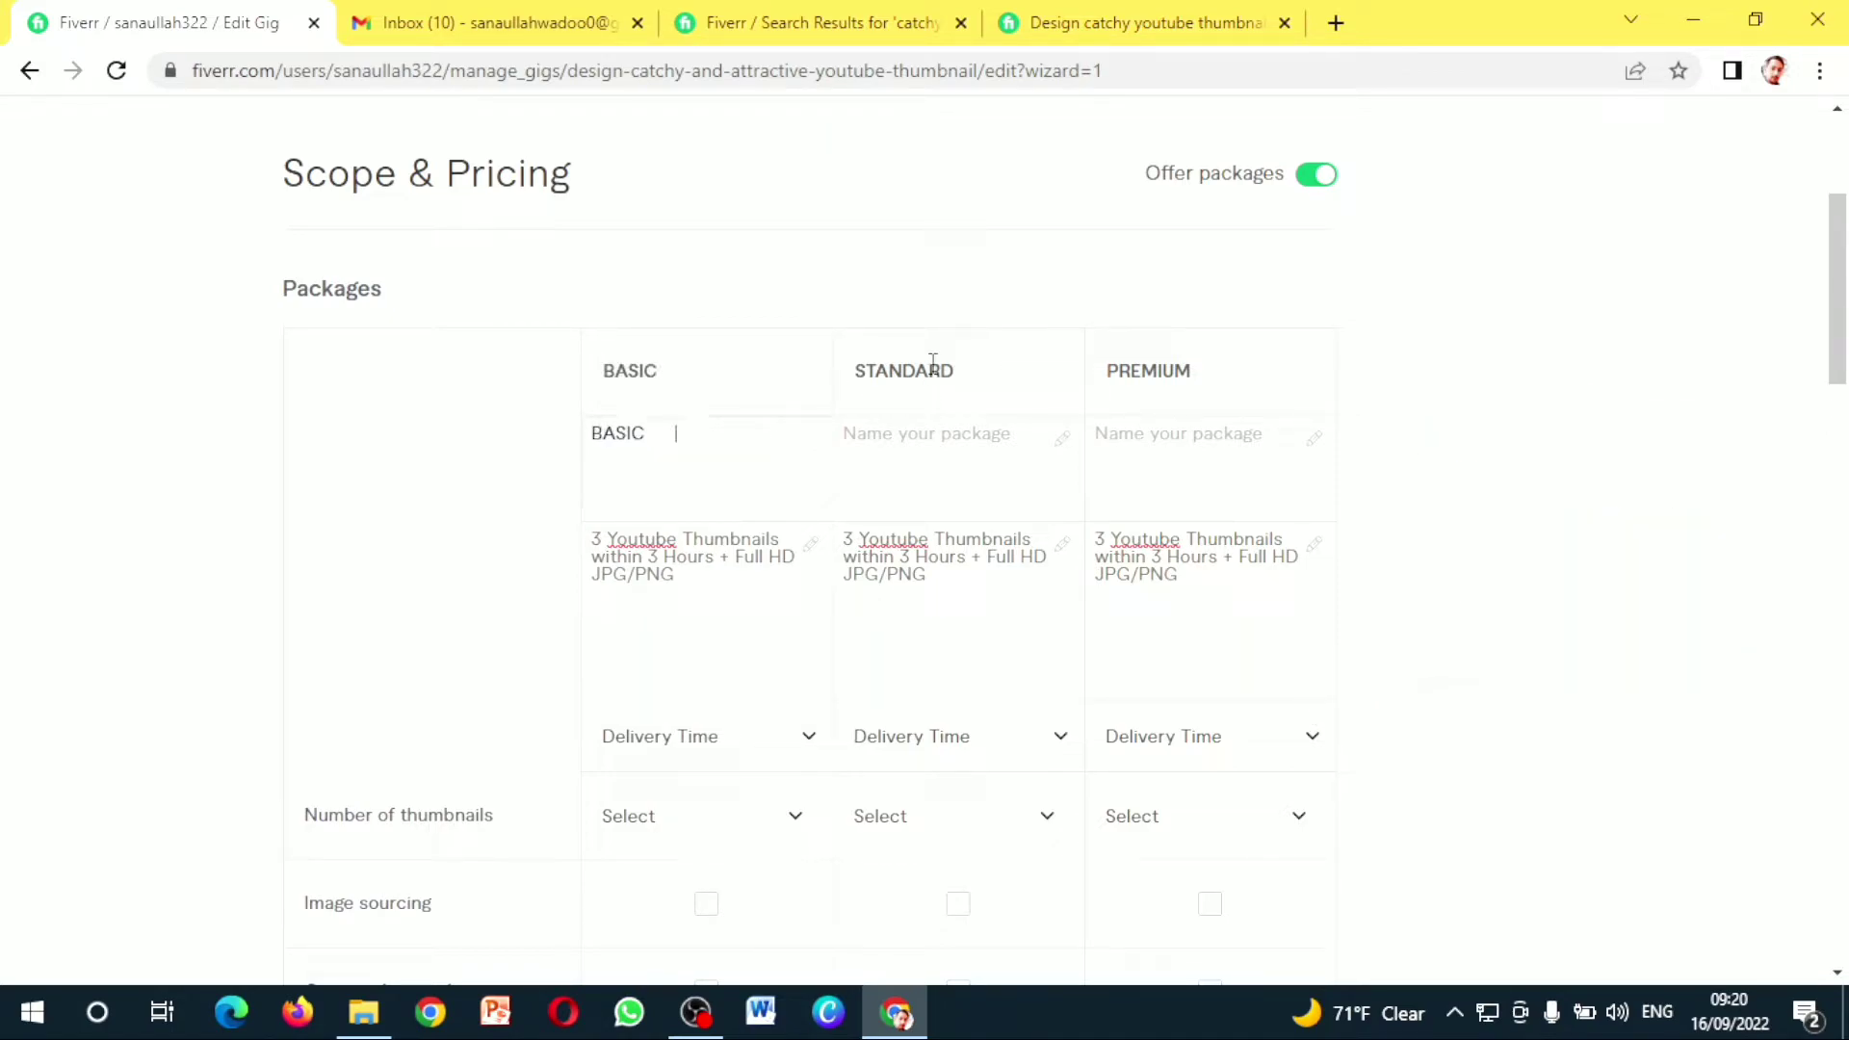
{"action": "double_click", "coordinate": [932, 368]}
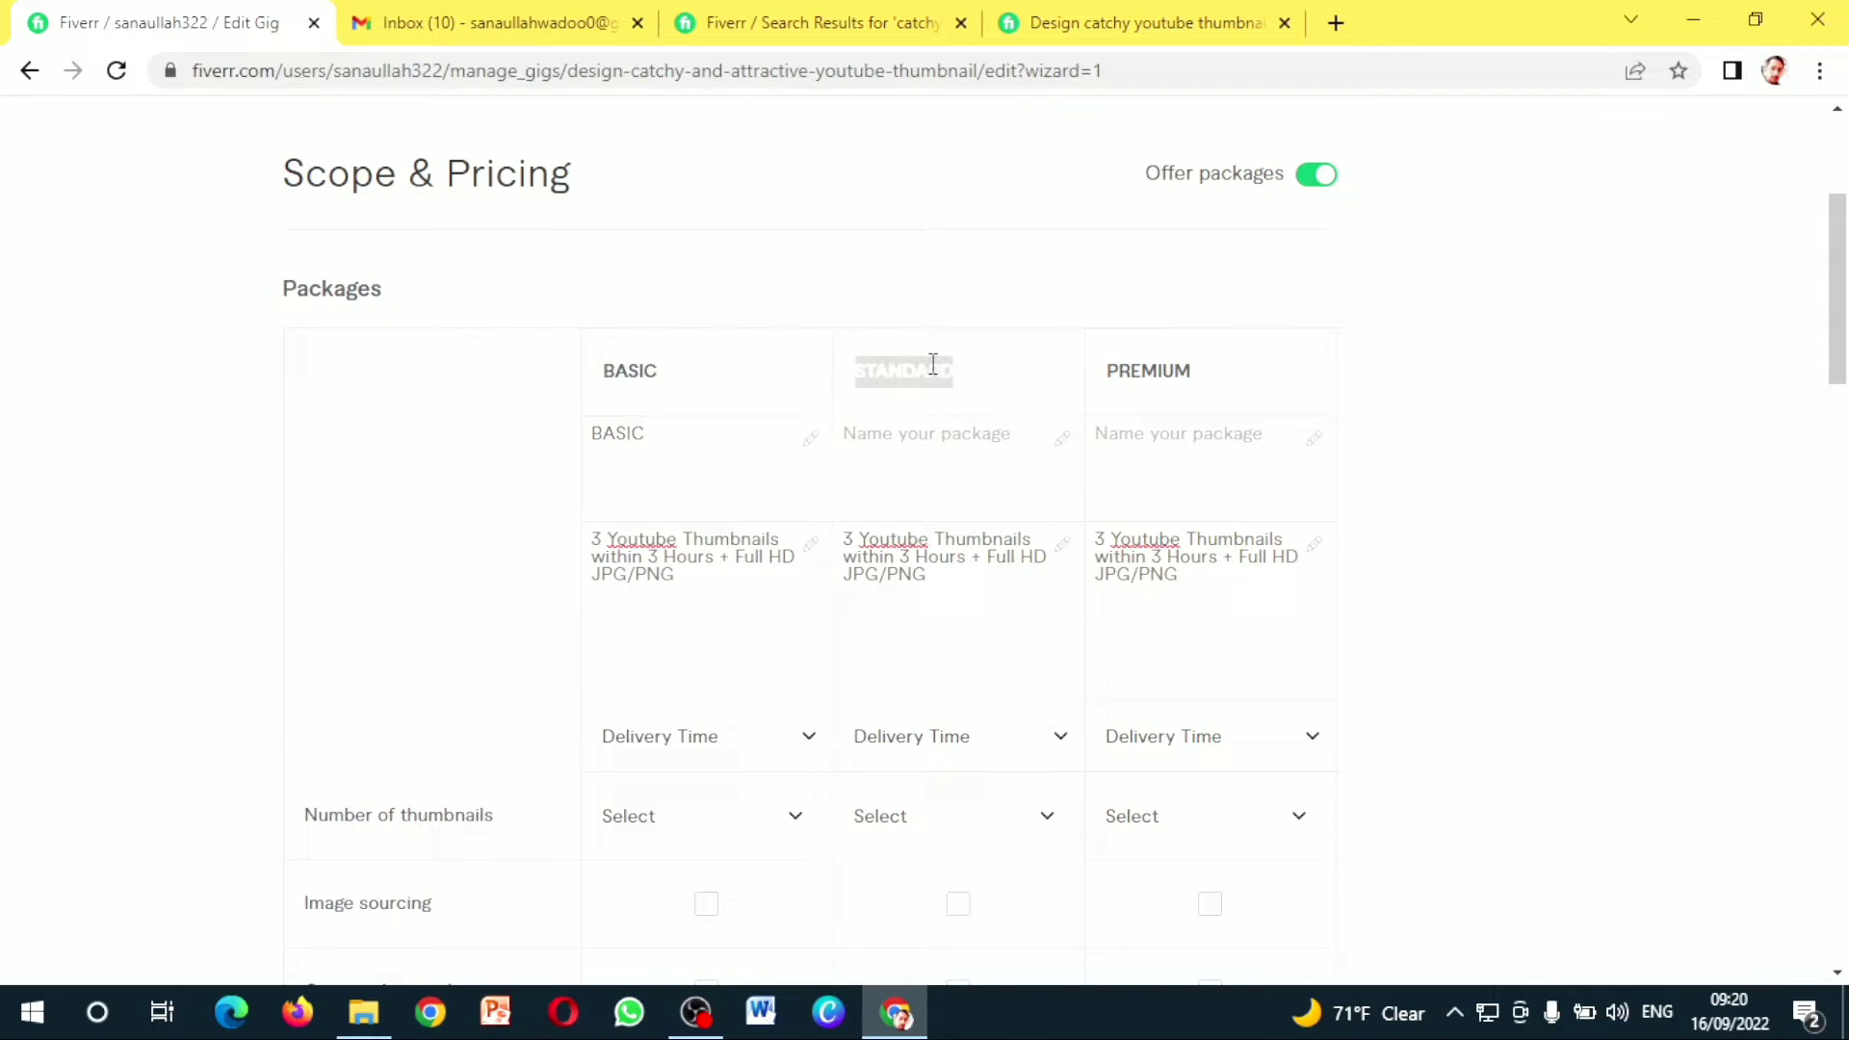
{"action": "left_click", "coordinate": [940, 431]}
{"action": "type", "text": "STANDARD"}
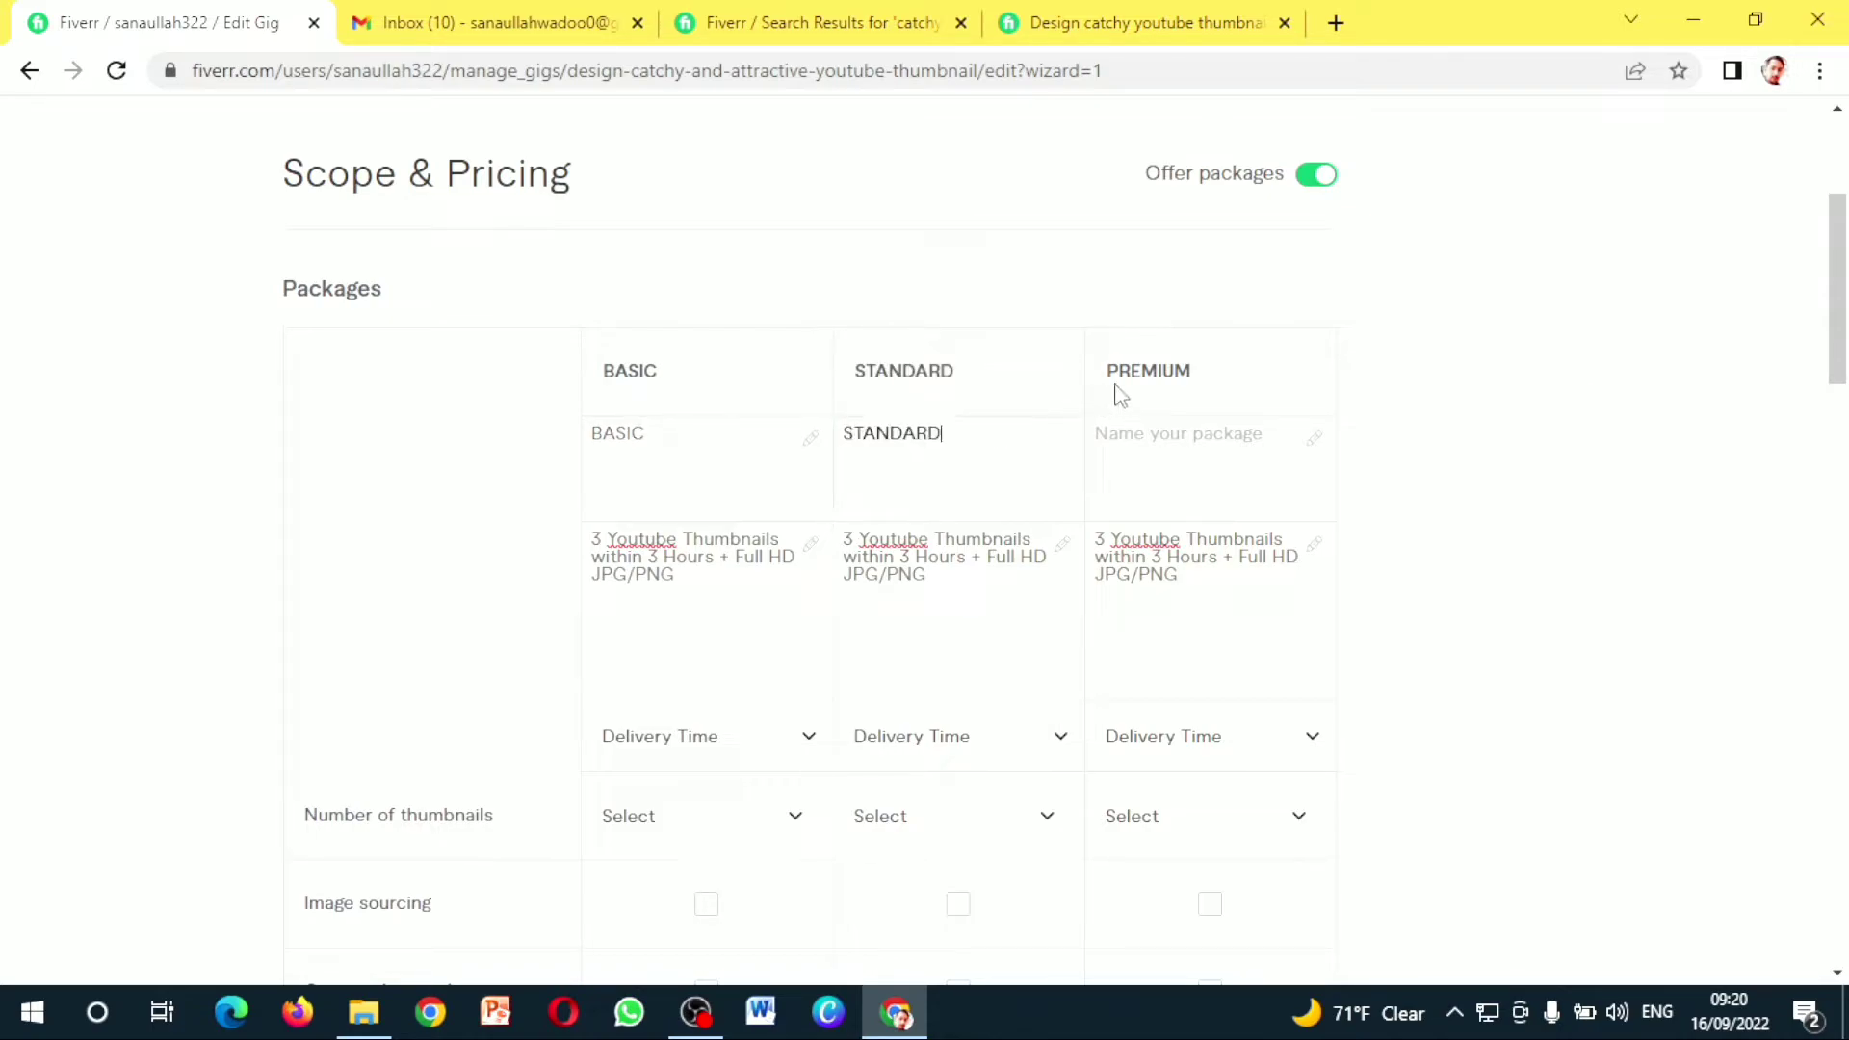
{"action": "double_click", "coordinate": [1116, 373]}
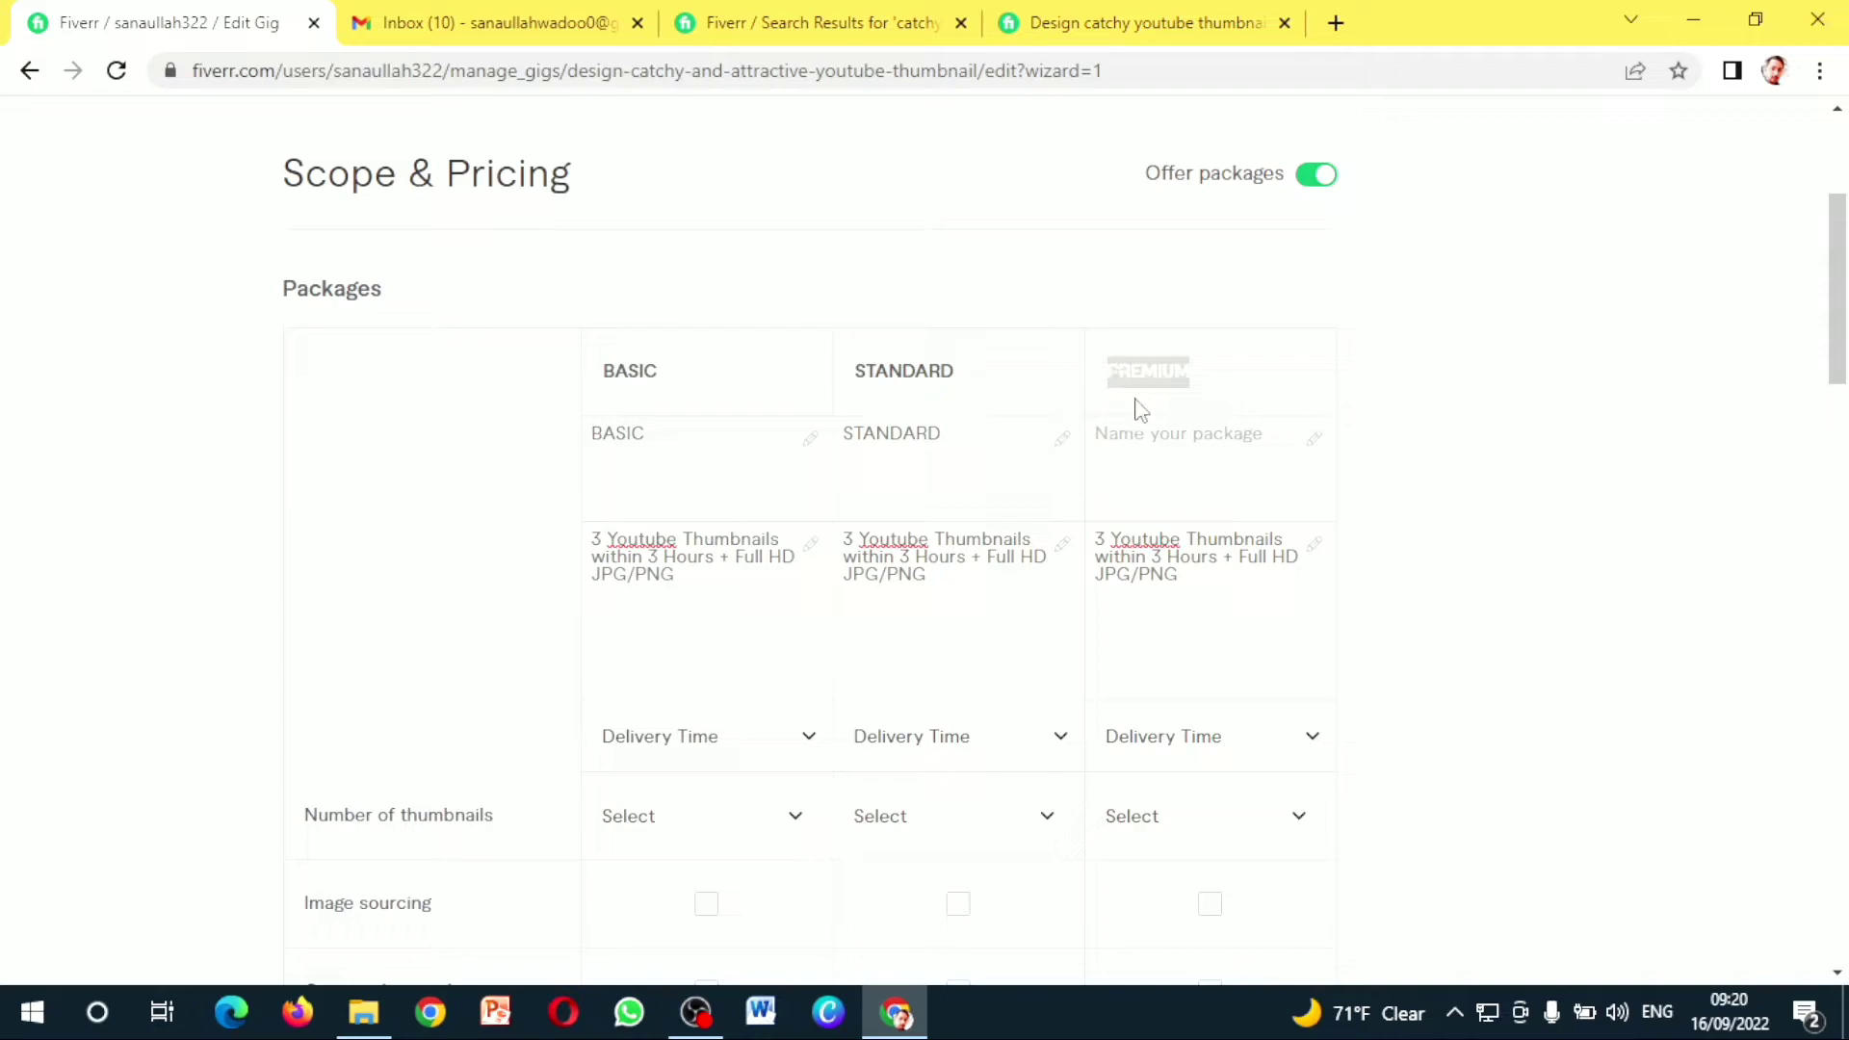
{"action": "left_click", "coordinate": [1136, 438]}
{"action": "type", "text": "PREMIUM"}
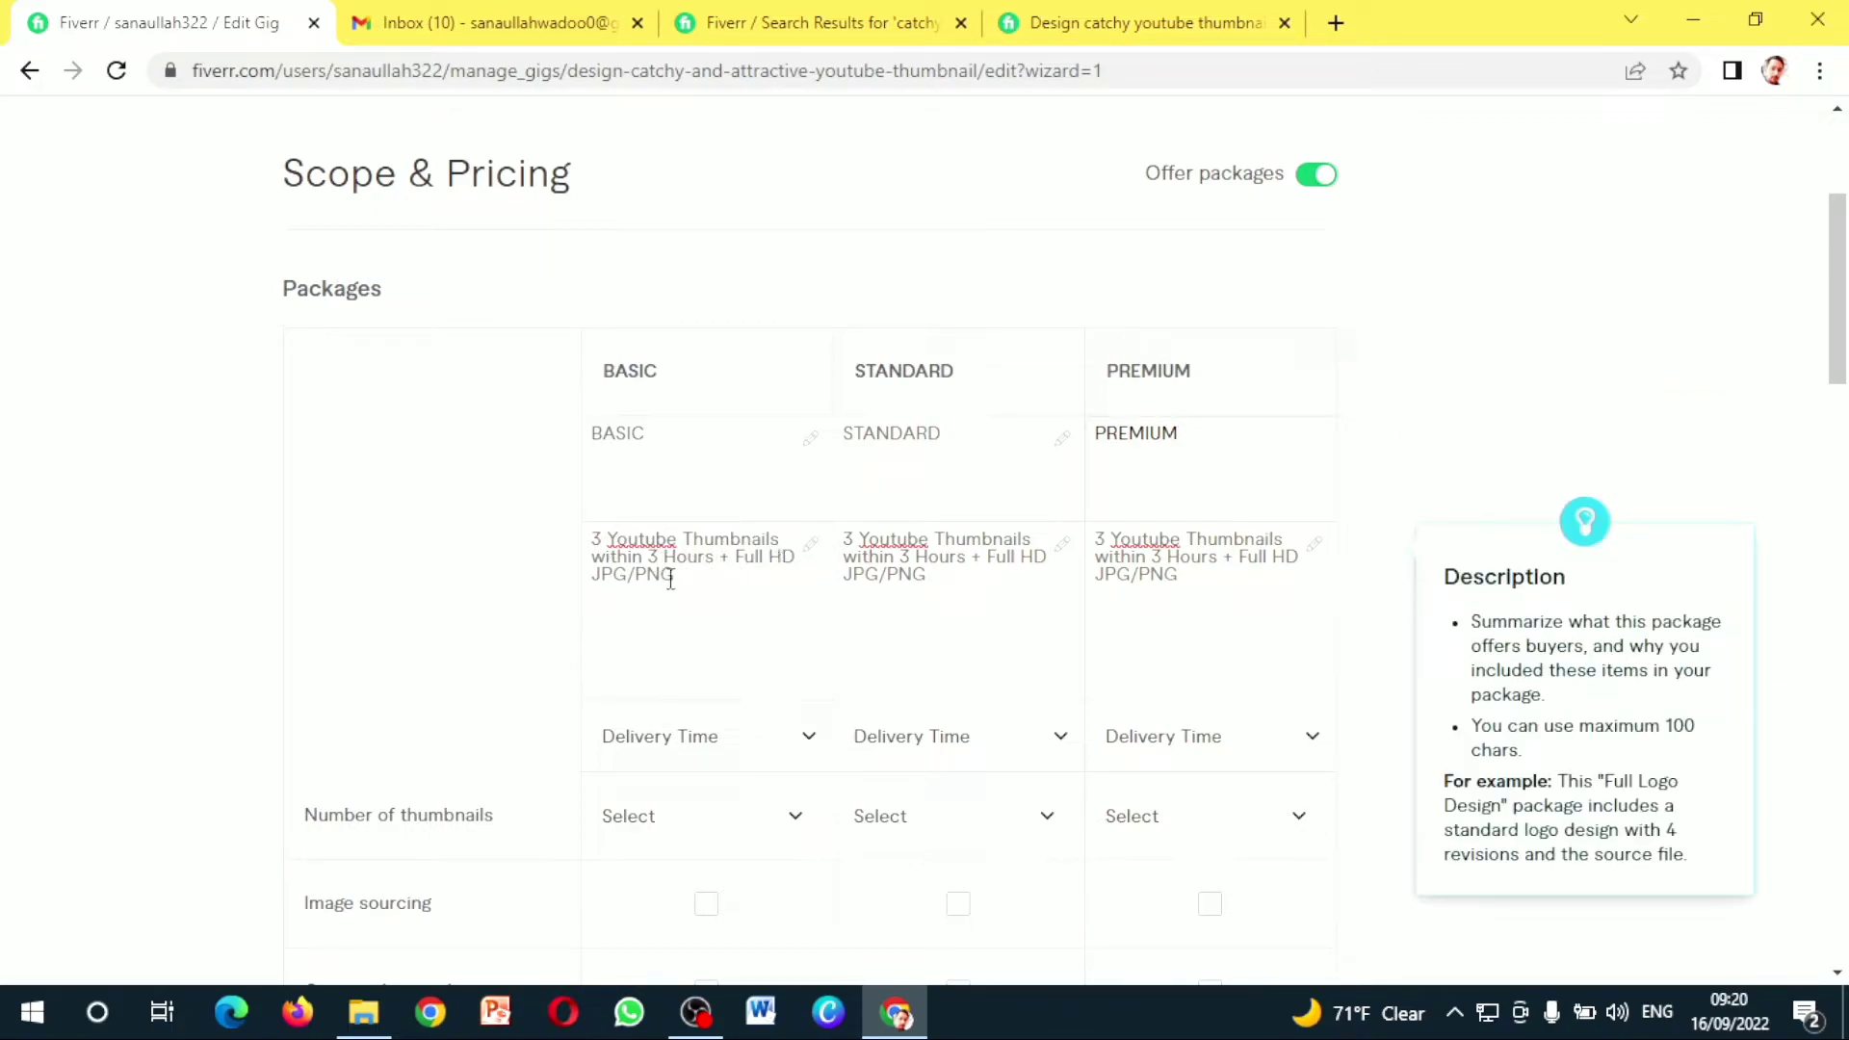
Change the Standard package description to "6 Youtube Thumbnails within 6 Hours + Full HD JPG/PNG"
{"action": "left_click", "coordinate": [856, 527]}
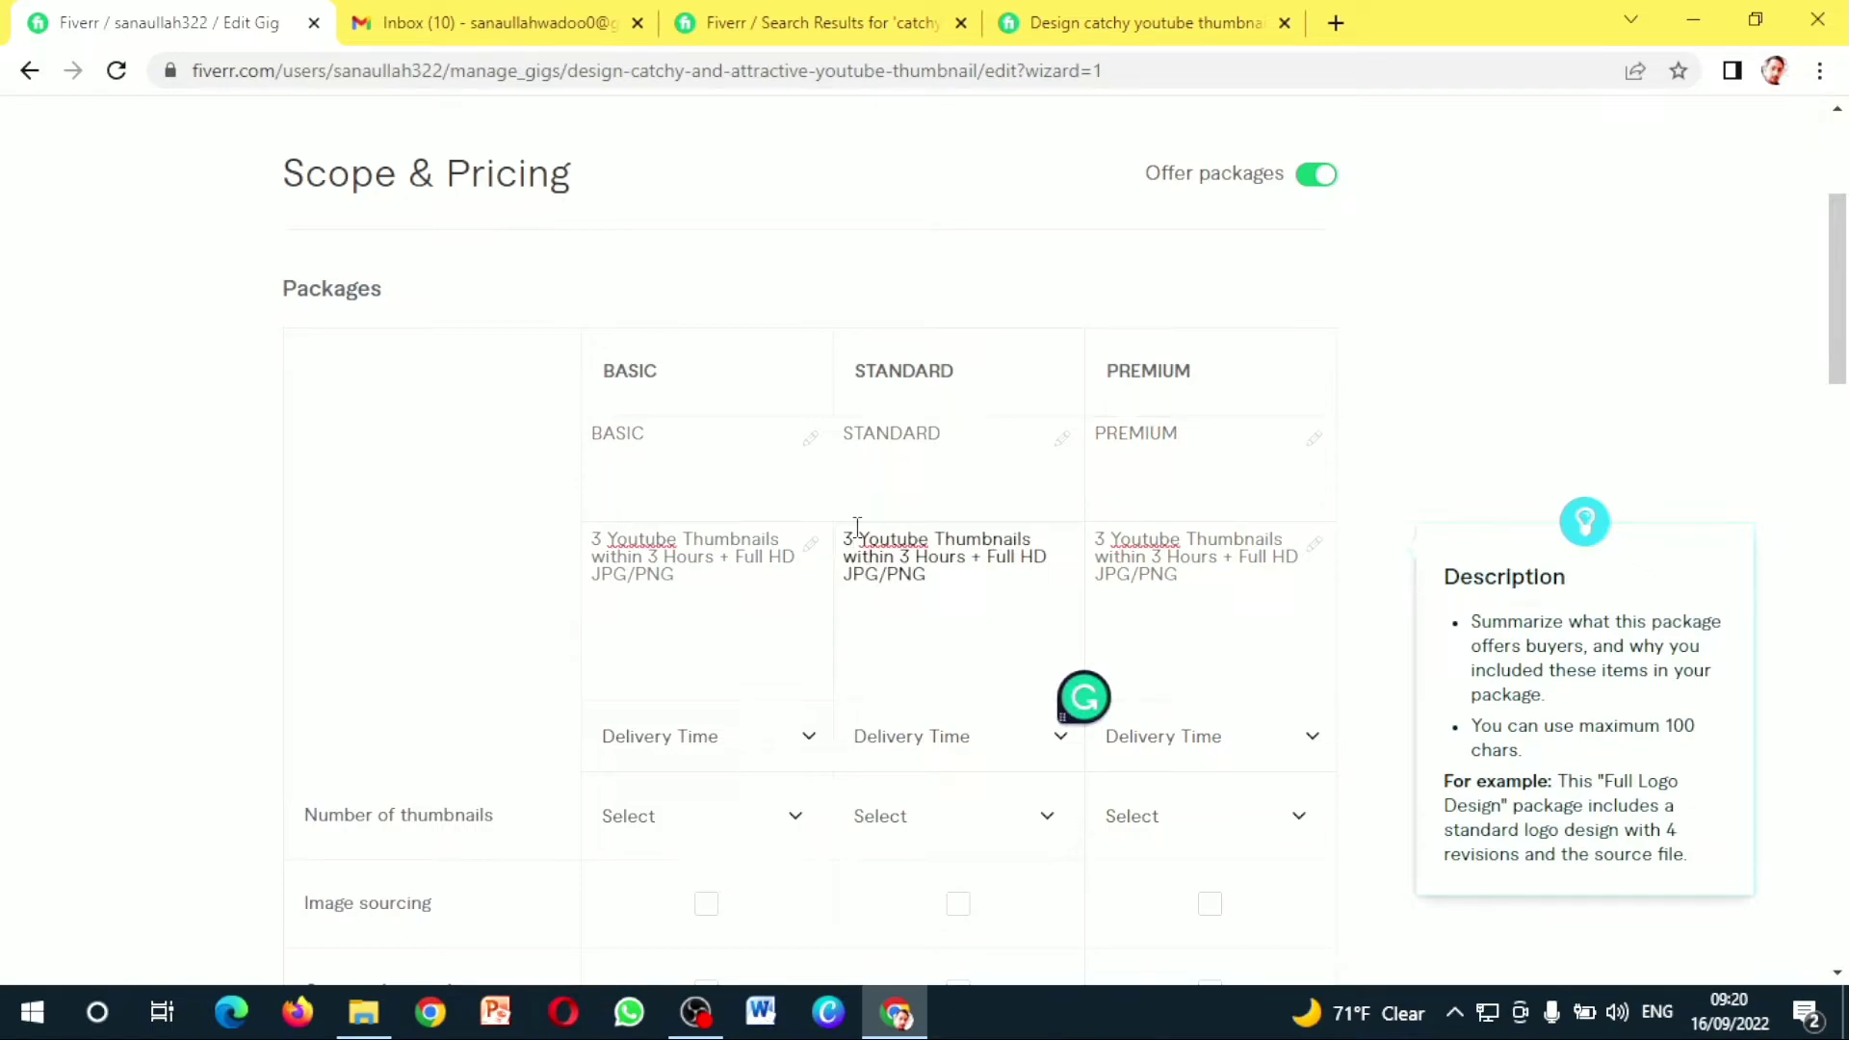
{"action": "key", "text": "BackSpace"}
{"action": "type", "text": "6"}
{"action": "left_click", "coordinate": [909, 558]}
{"action": "key", "text": "BackSpace"}
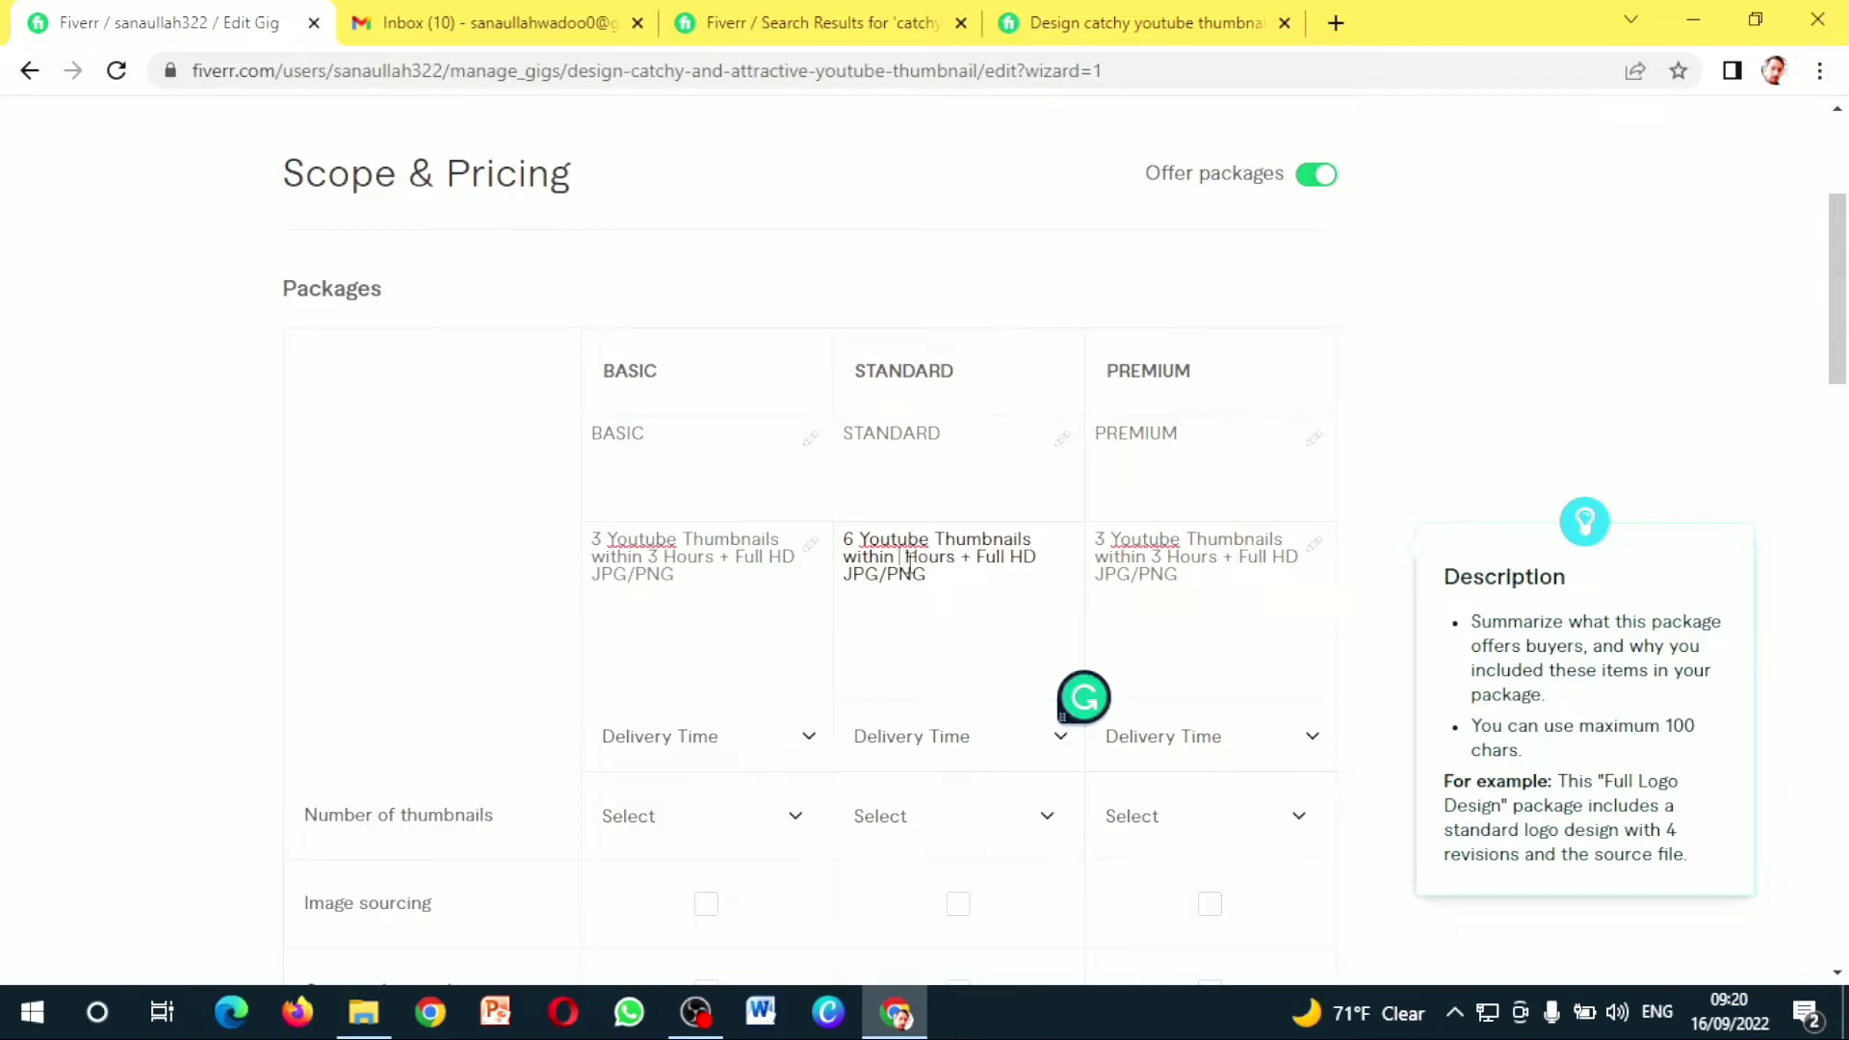
{"action": "type", "text": "6"}
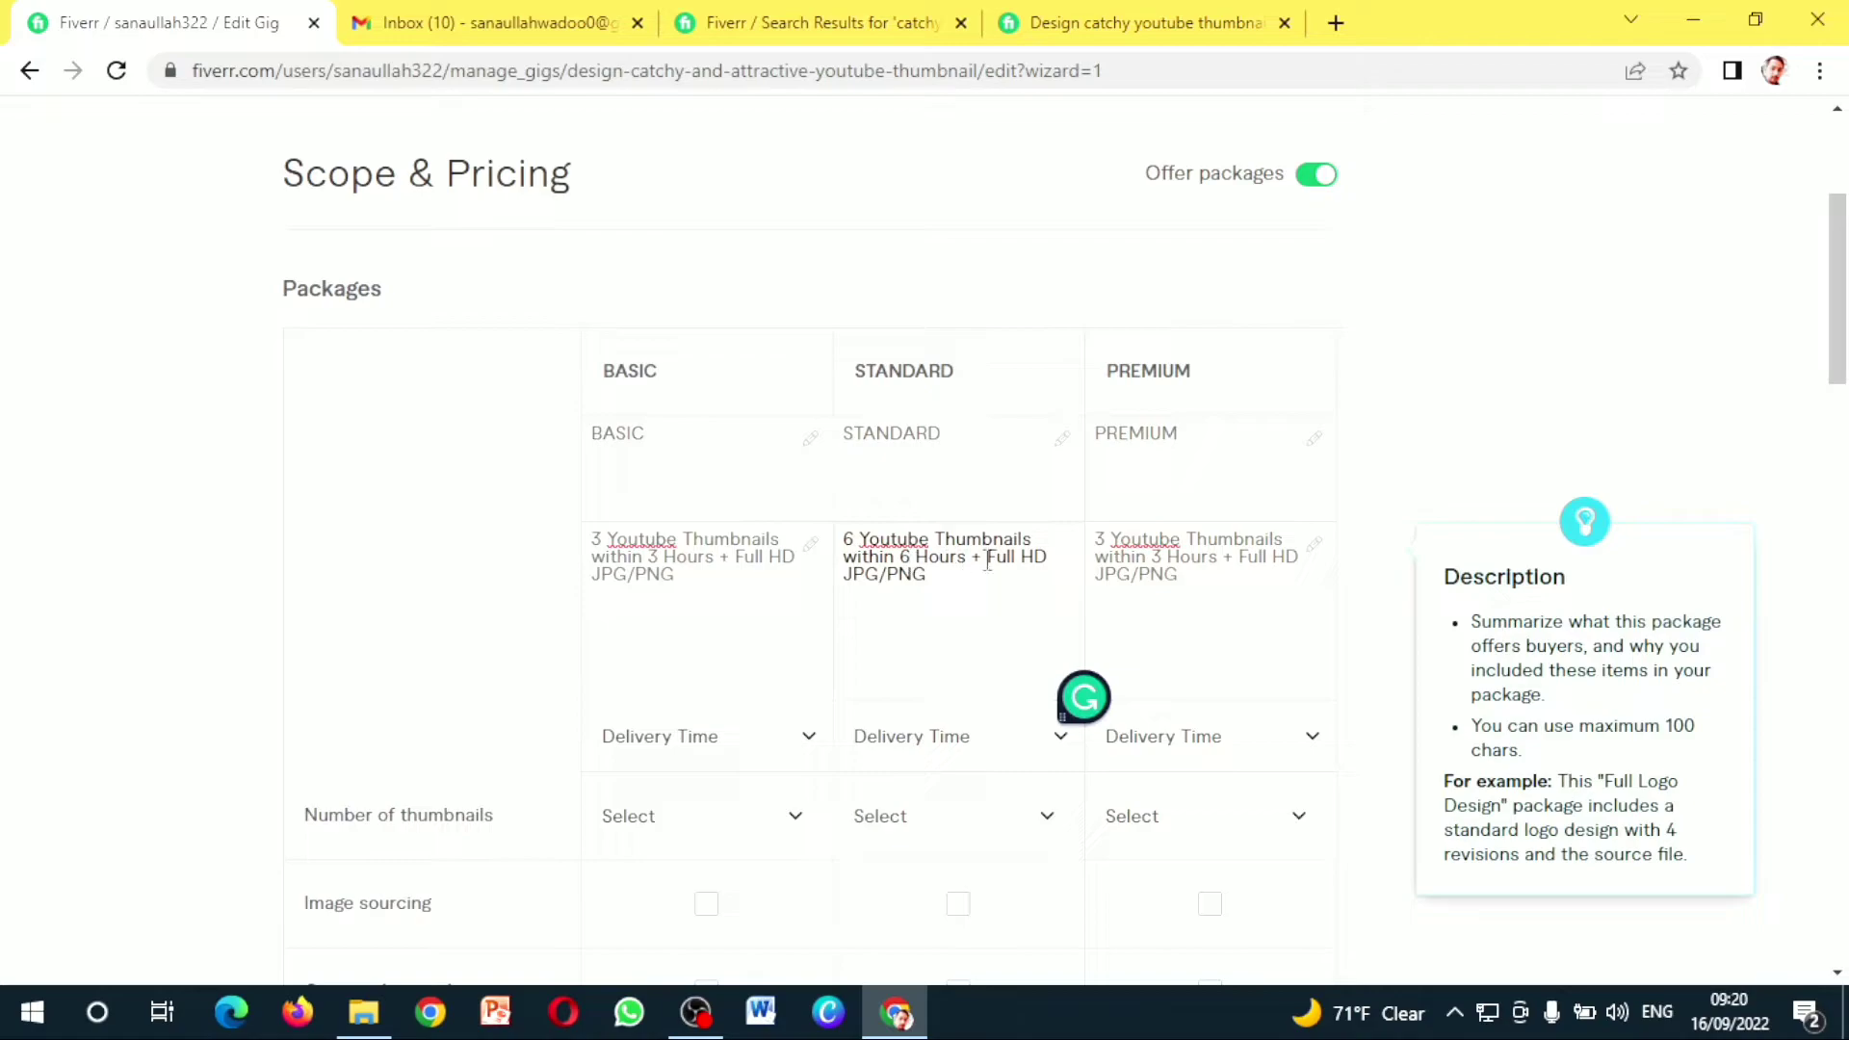
Change the Premium package description to "9 Youtube Thumbnails within 12 Hours + Full HD JPG/PNG"
{"action": "left_click", "coordinate": [1108, 546]}
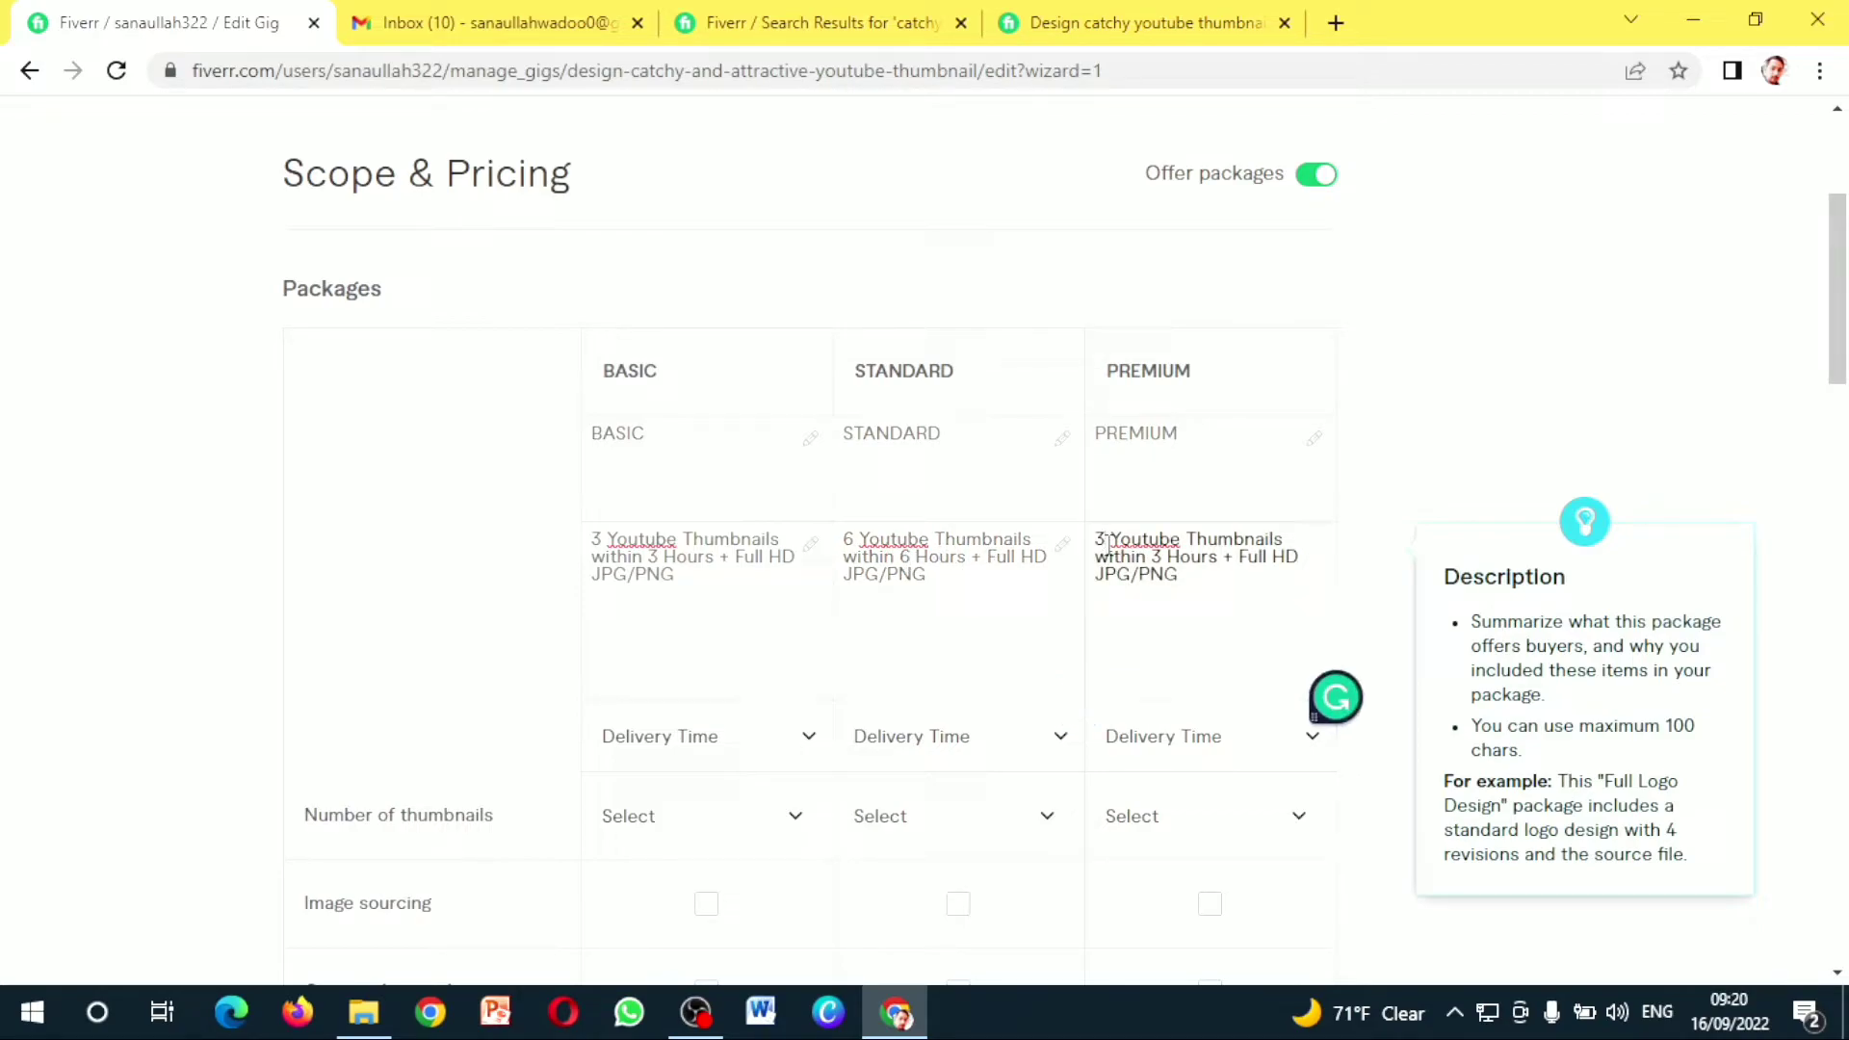
{"action": "key", "text": "BackSpace"}
{"action": "type", "text": "9"}
{"action": "left_click", "coordinate": [1162, 559]}
{"action": "key", "text": "BackSpace"}
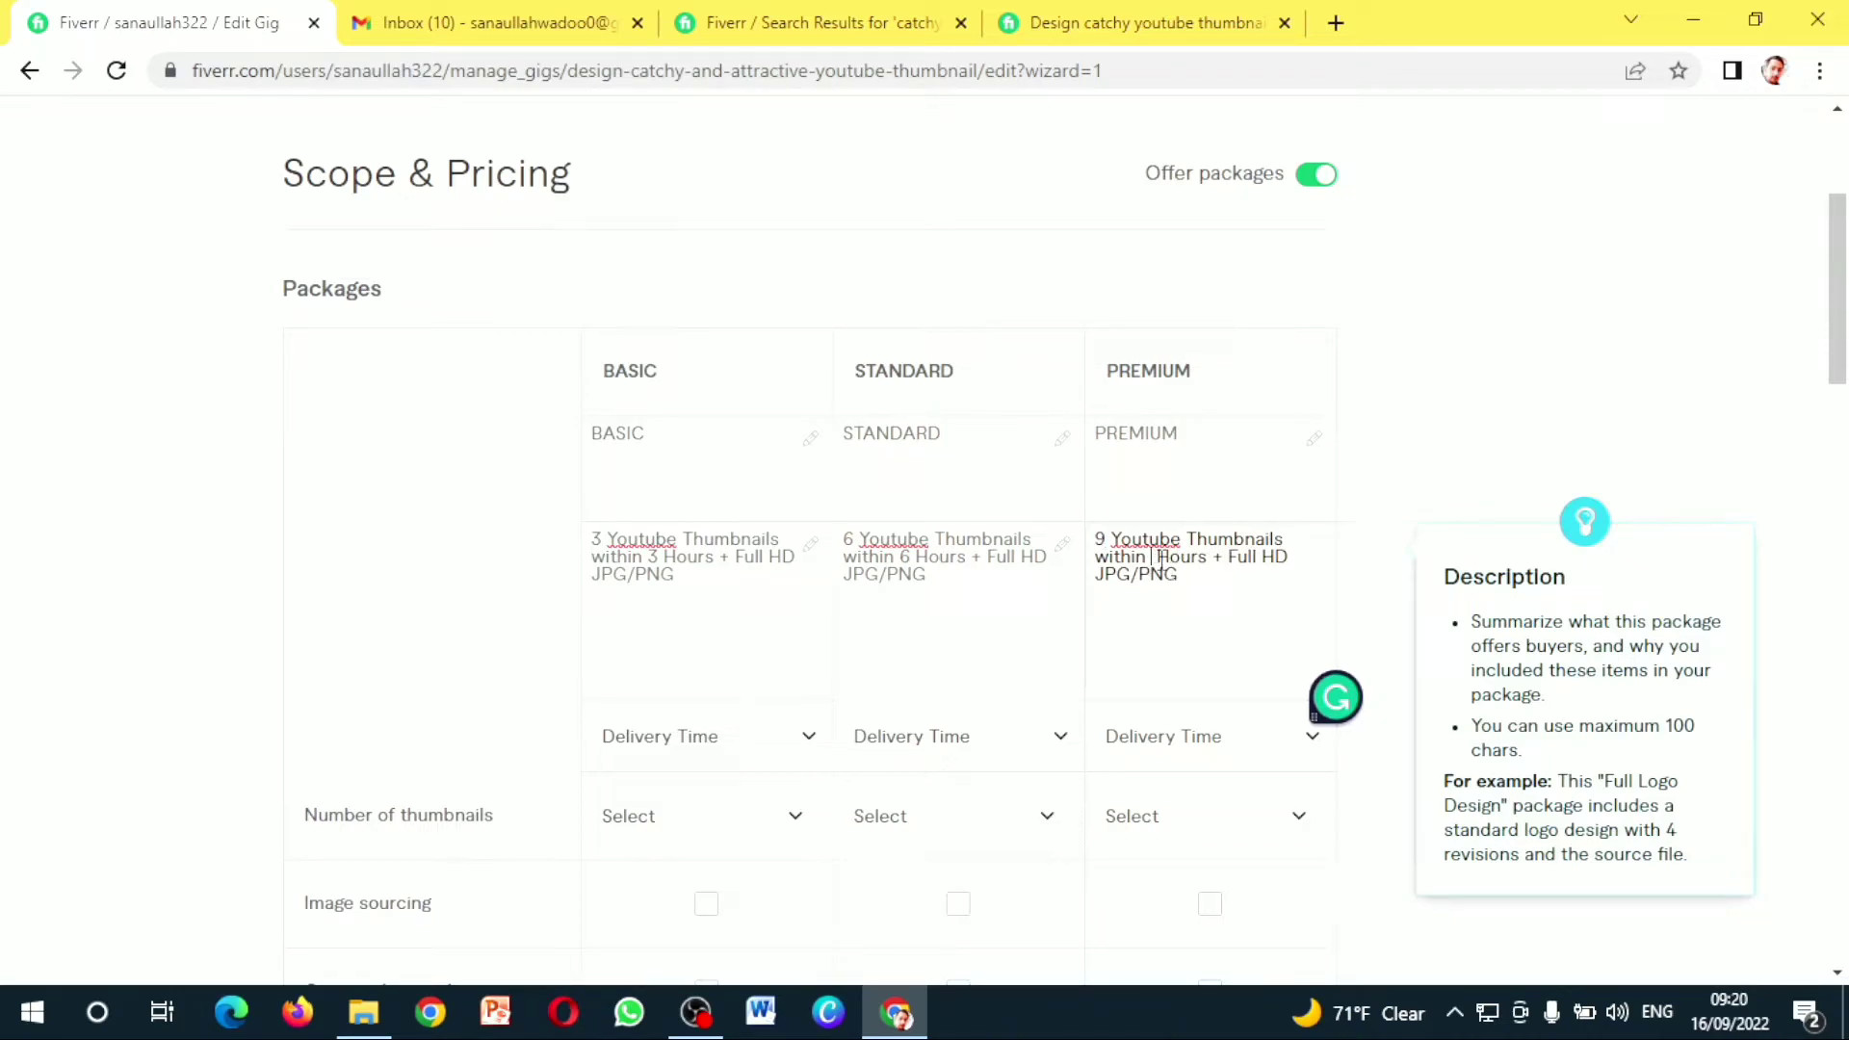
{"action": "type", "text": "12"}
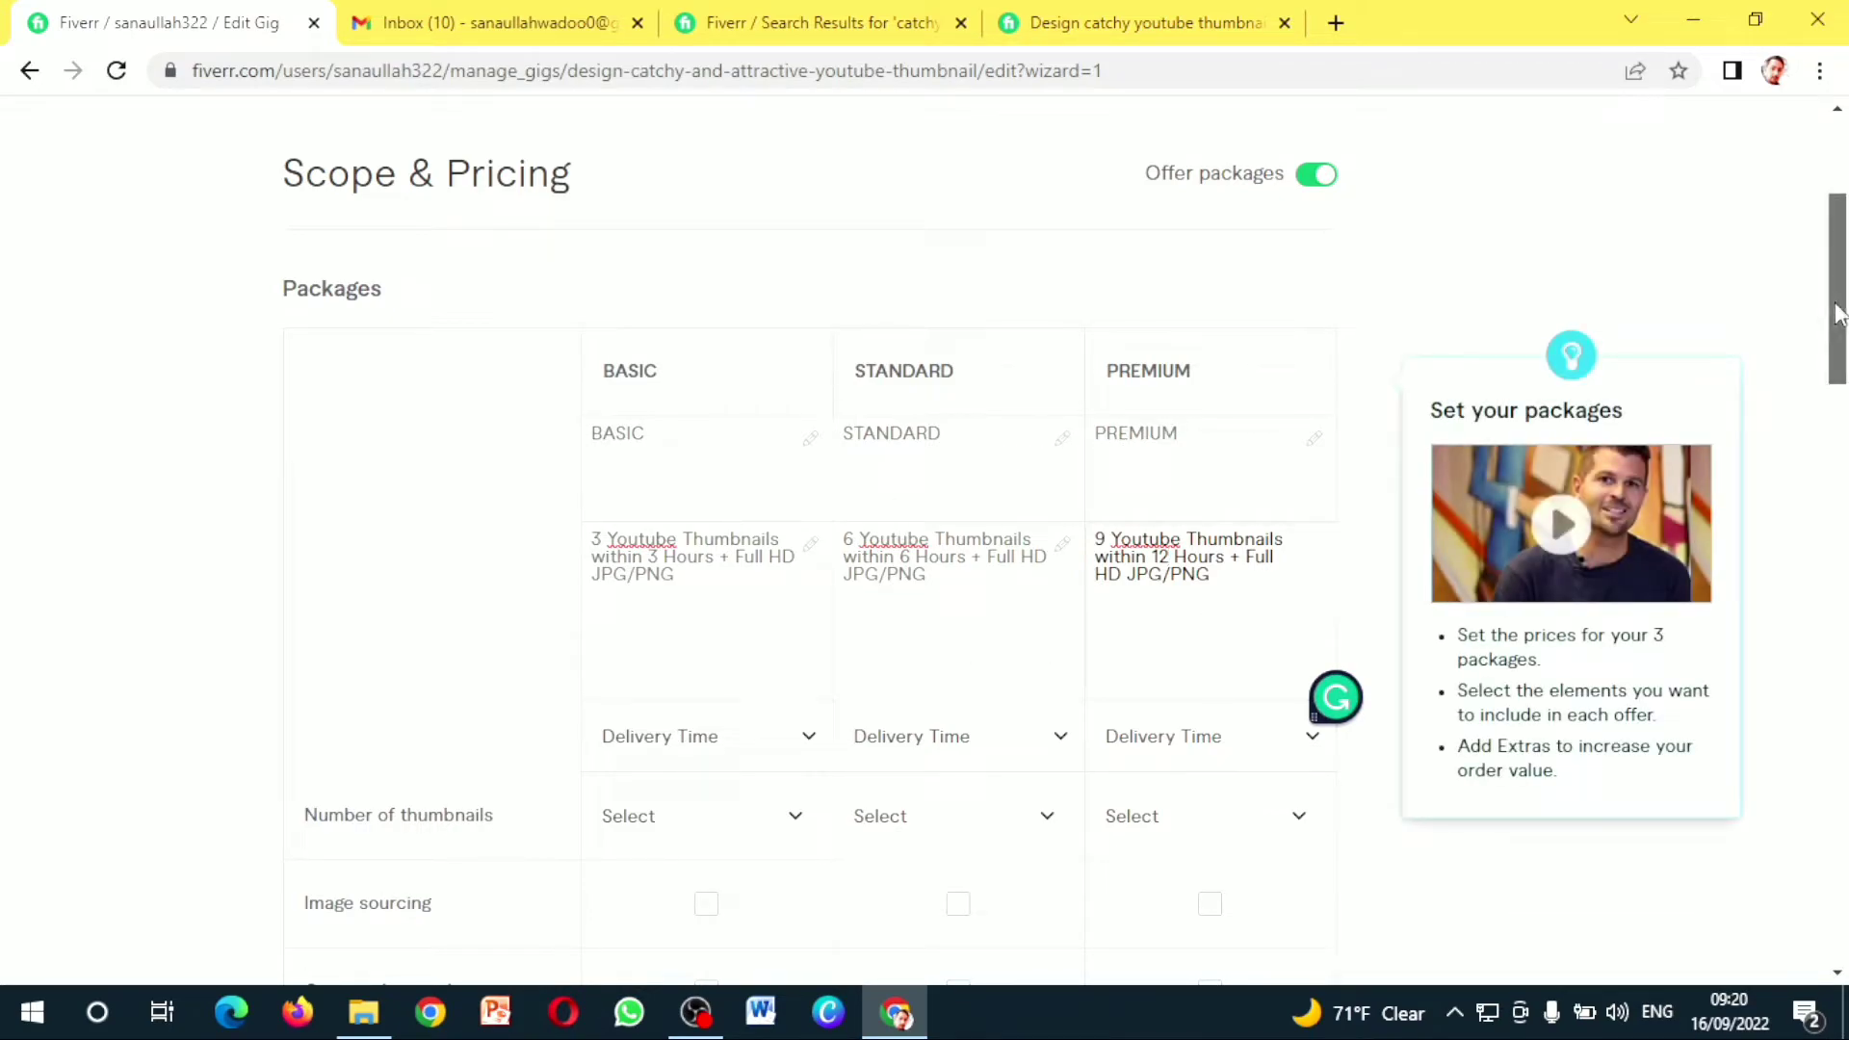
Change the timeframe in the Basic package description to "1 day"
{"action": "scroll", "coordinate": [1829, 313], "scroll_direction": "down", "scroll_amount": 3}
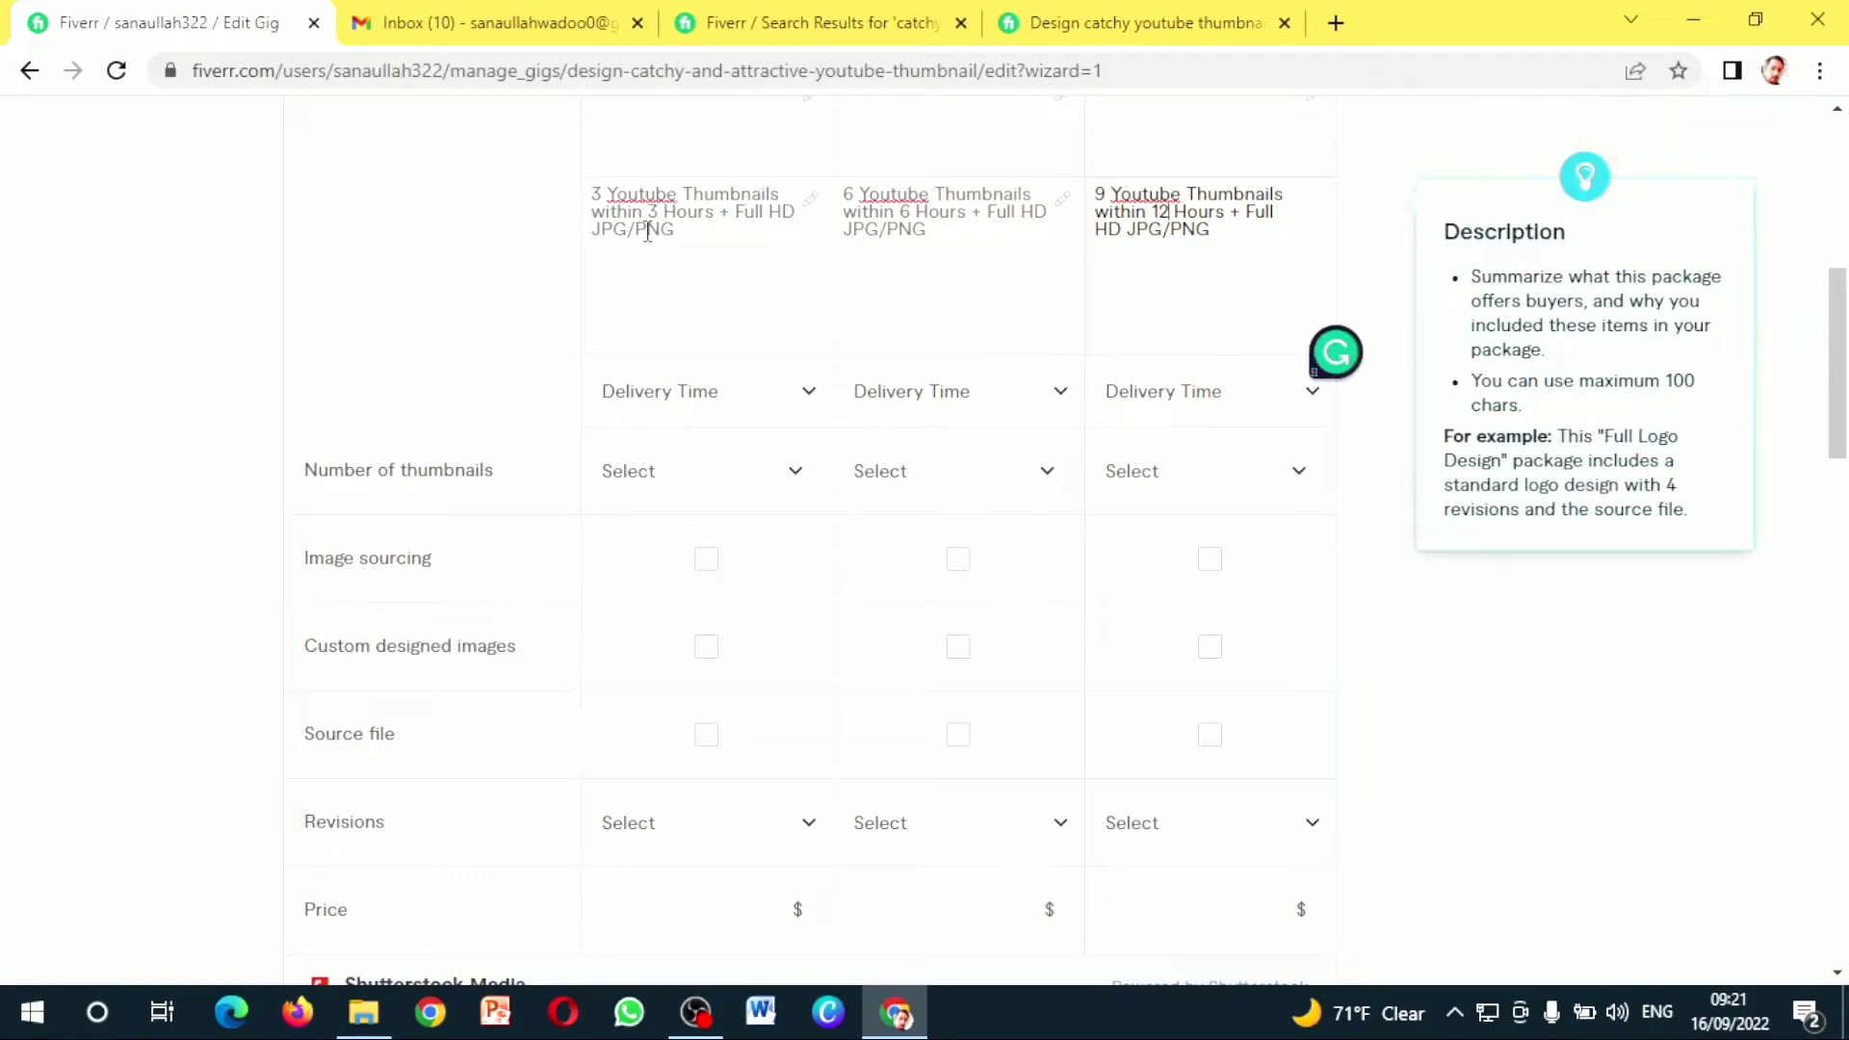
{"action": "left_click", "coordinate": [655, 219]}
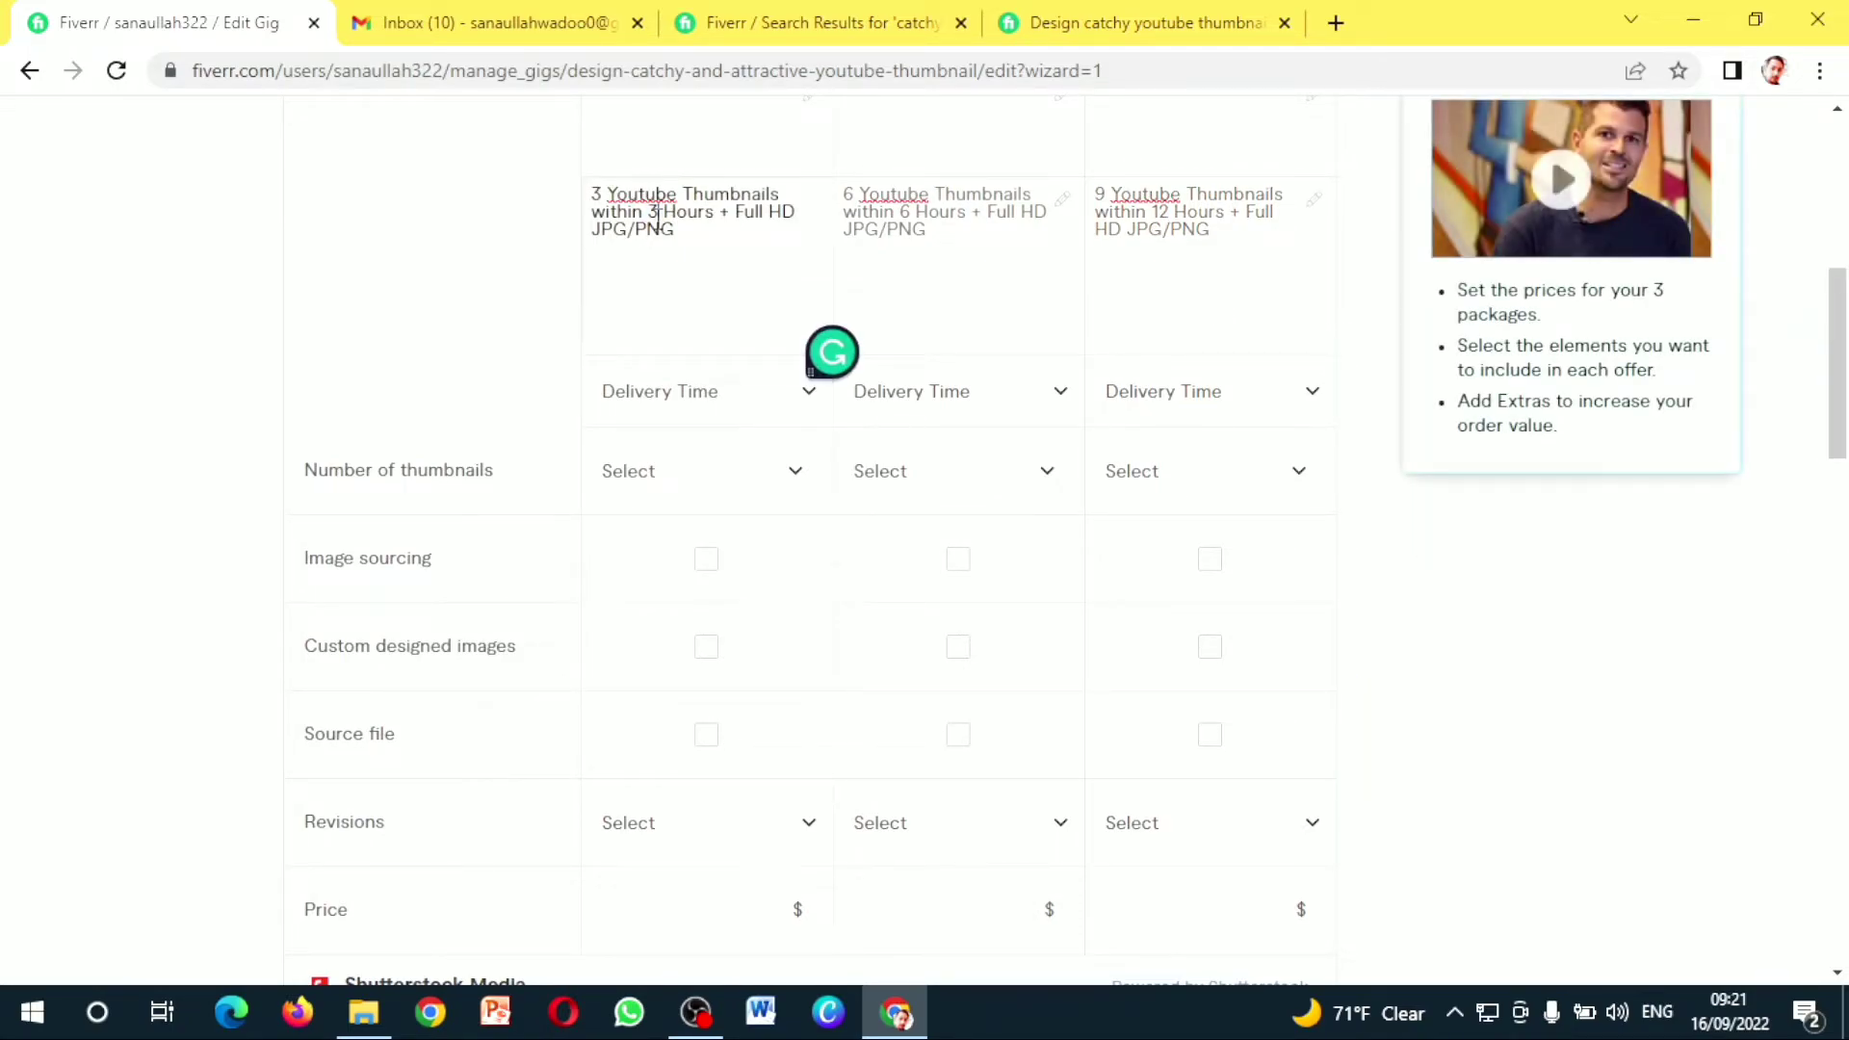
{"action": "key", "text": "BackSpace"}
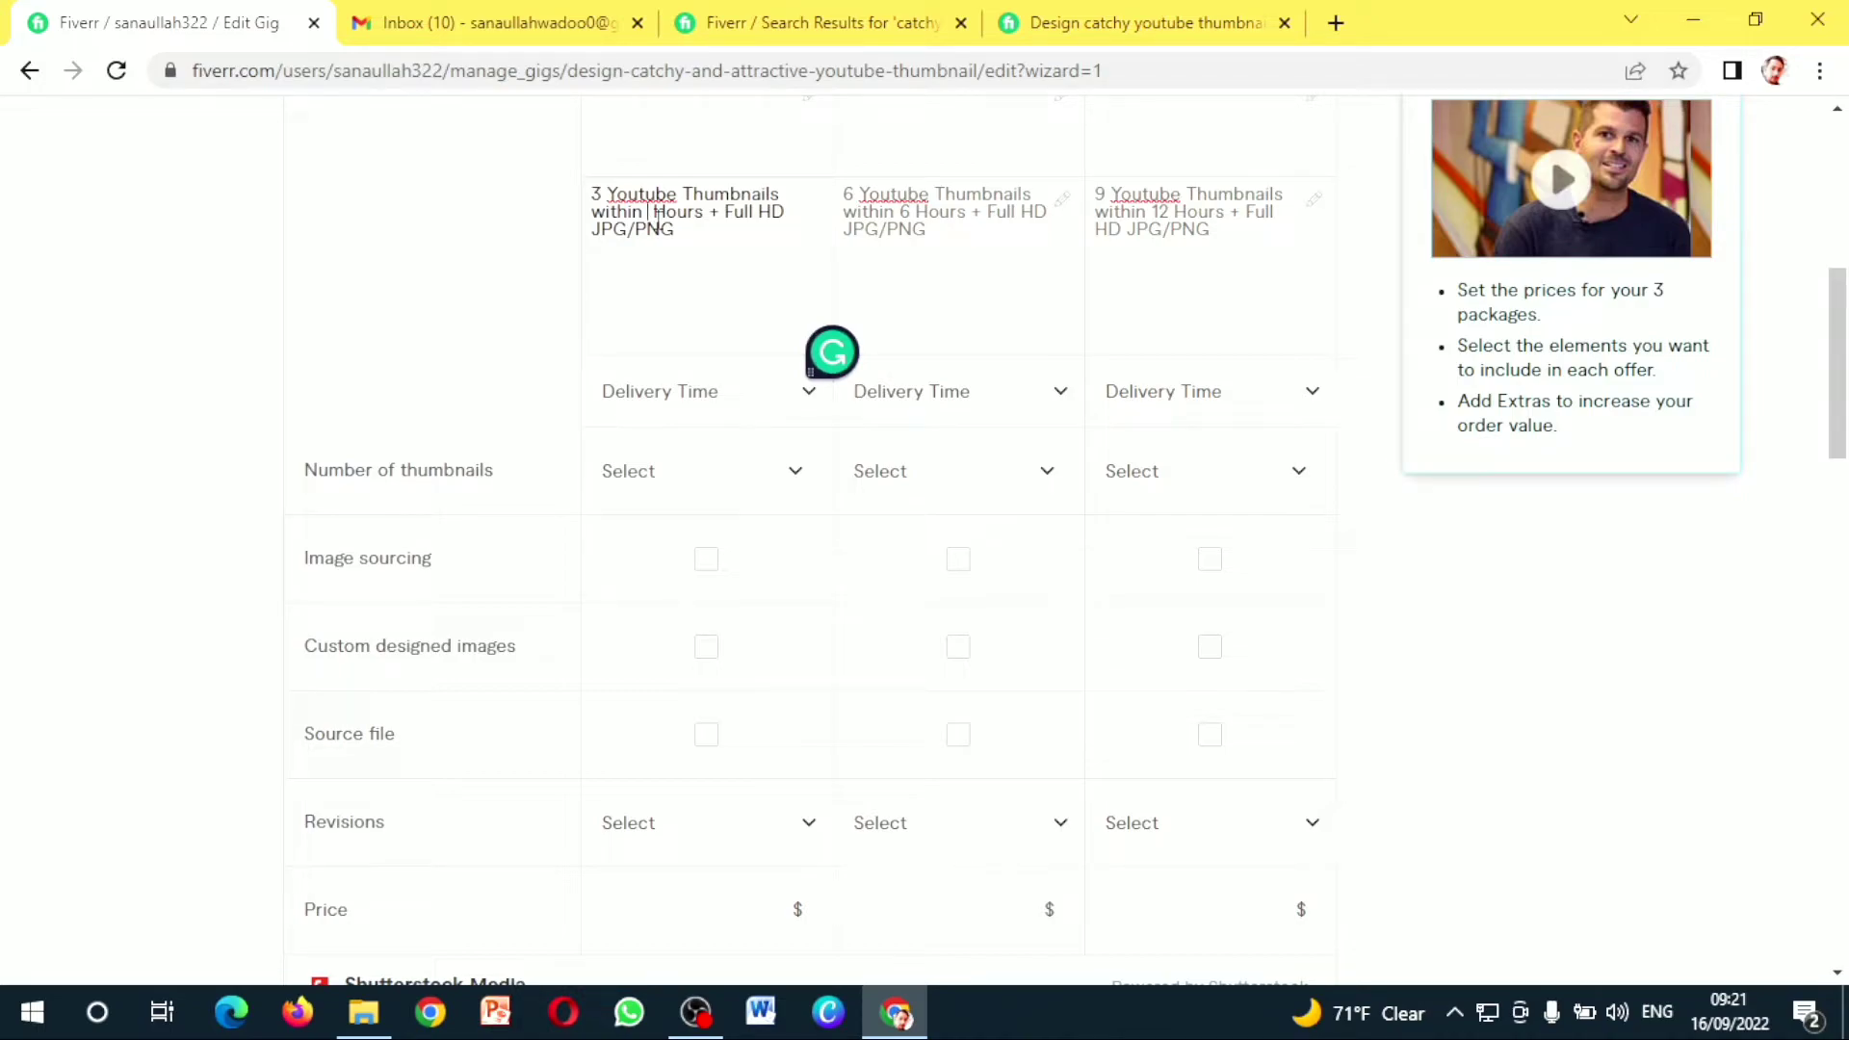
{"action": "type", "text": "1"}
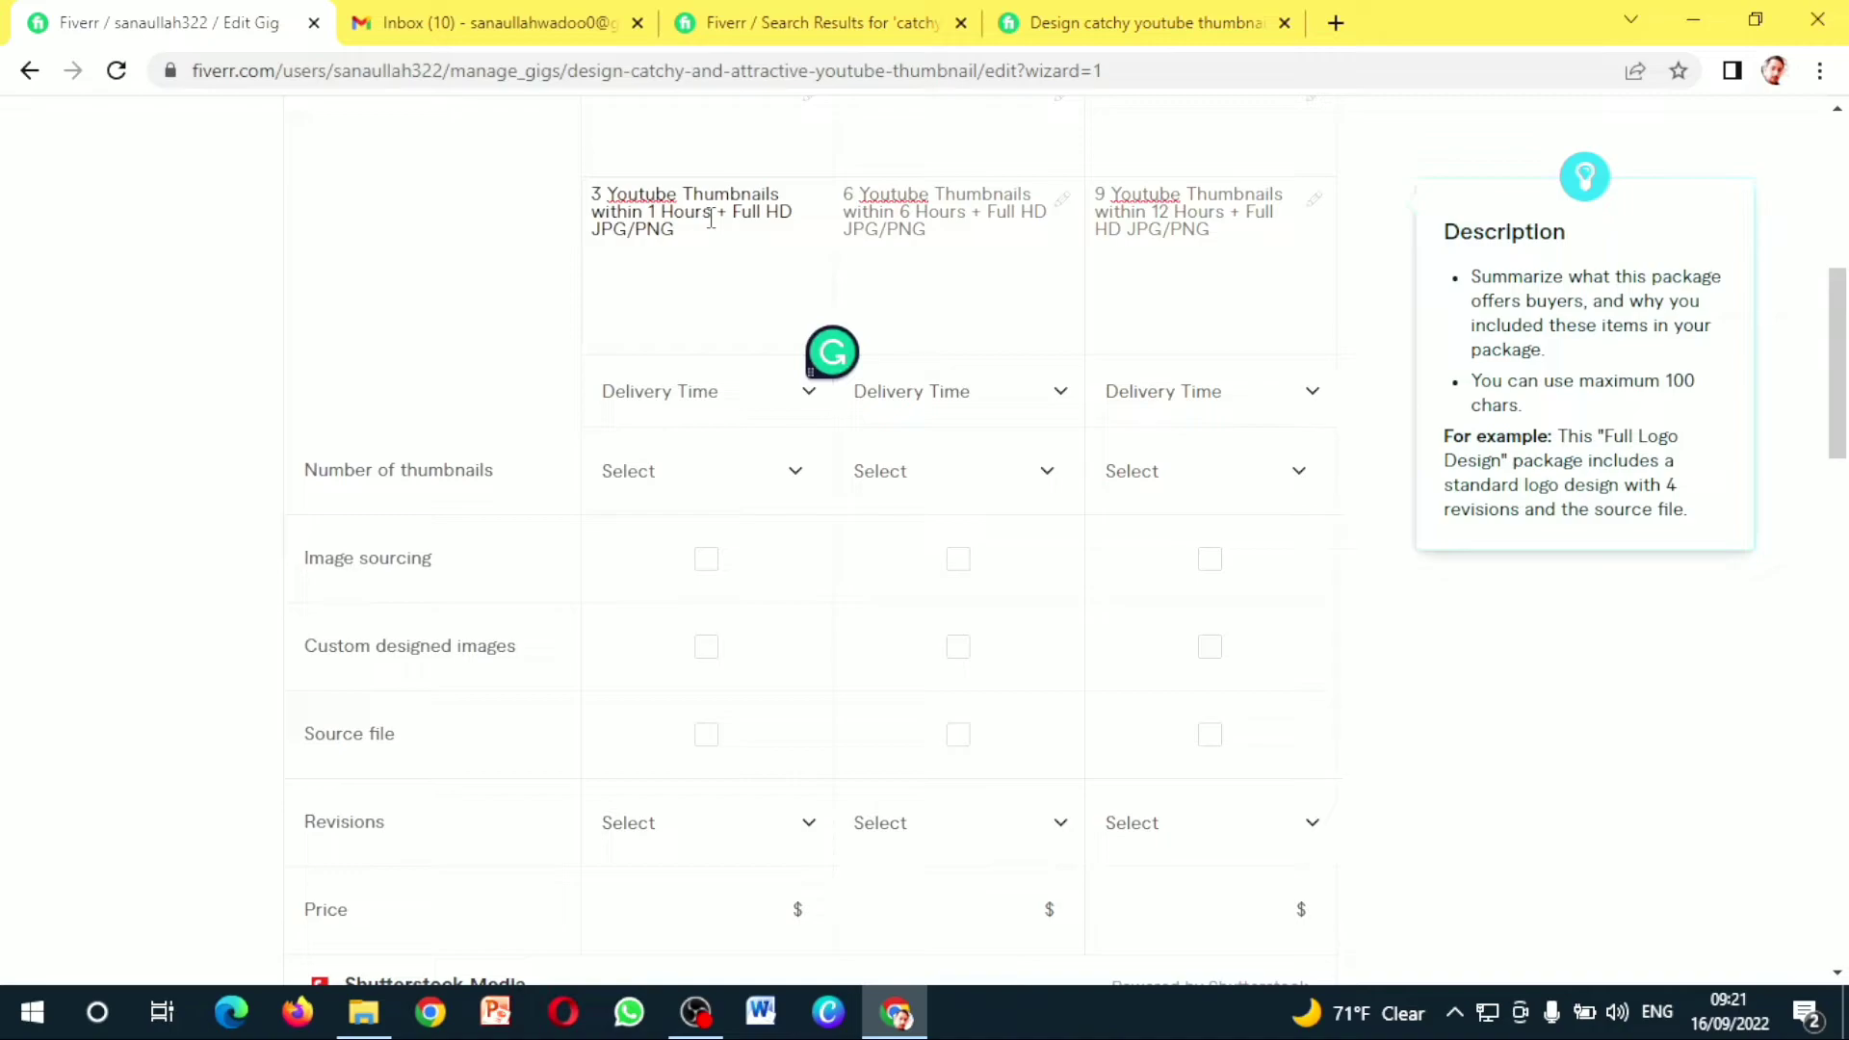
{"action": "key", "text": "BackSpace"}
{"action": "key", "text": "BackSpace"}
{"action": "key", "text": "BackSpace"}
{"action": "key", "text": "BackSpace"}
{"action": "key", "text": "BackSpace"}
{"action": "type", "text": "day"}
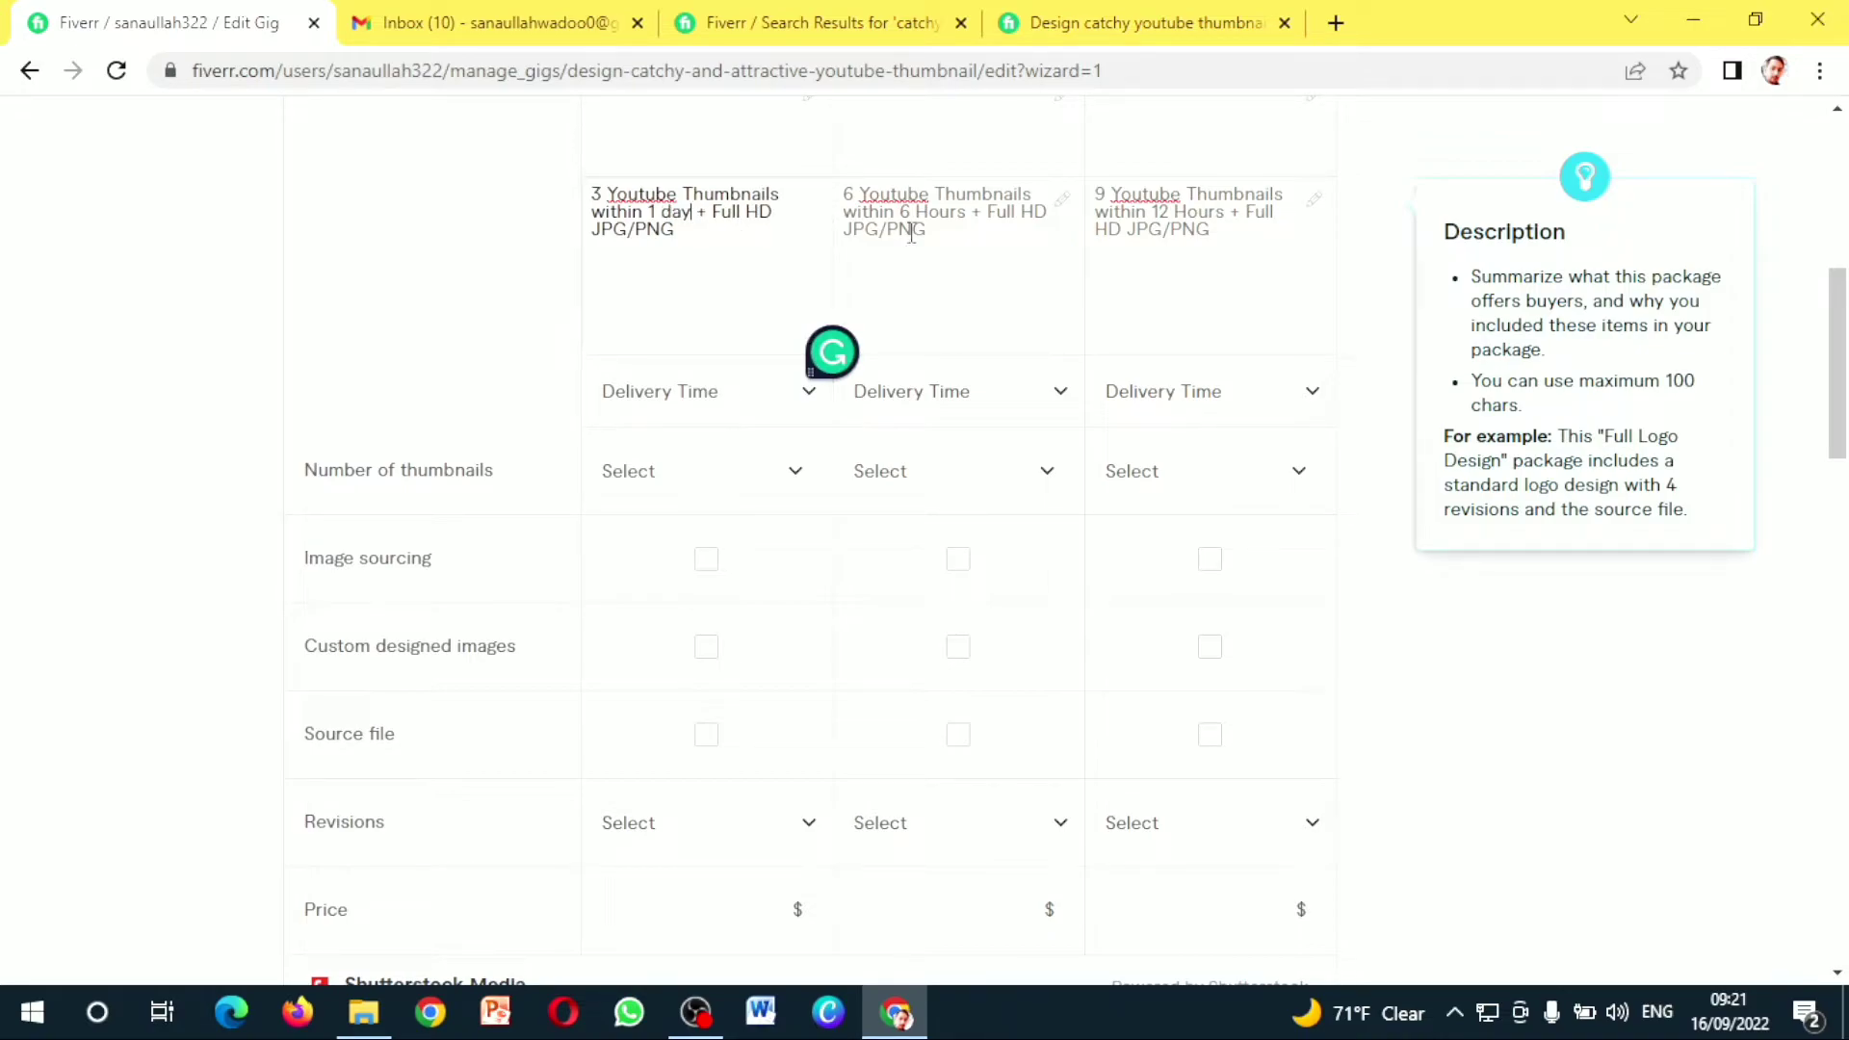
{"action": "left_click", "coordinate": [968, 212]}
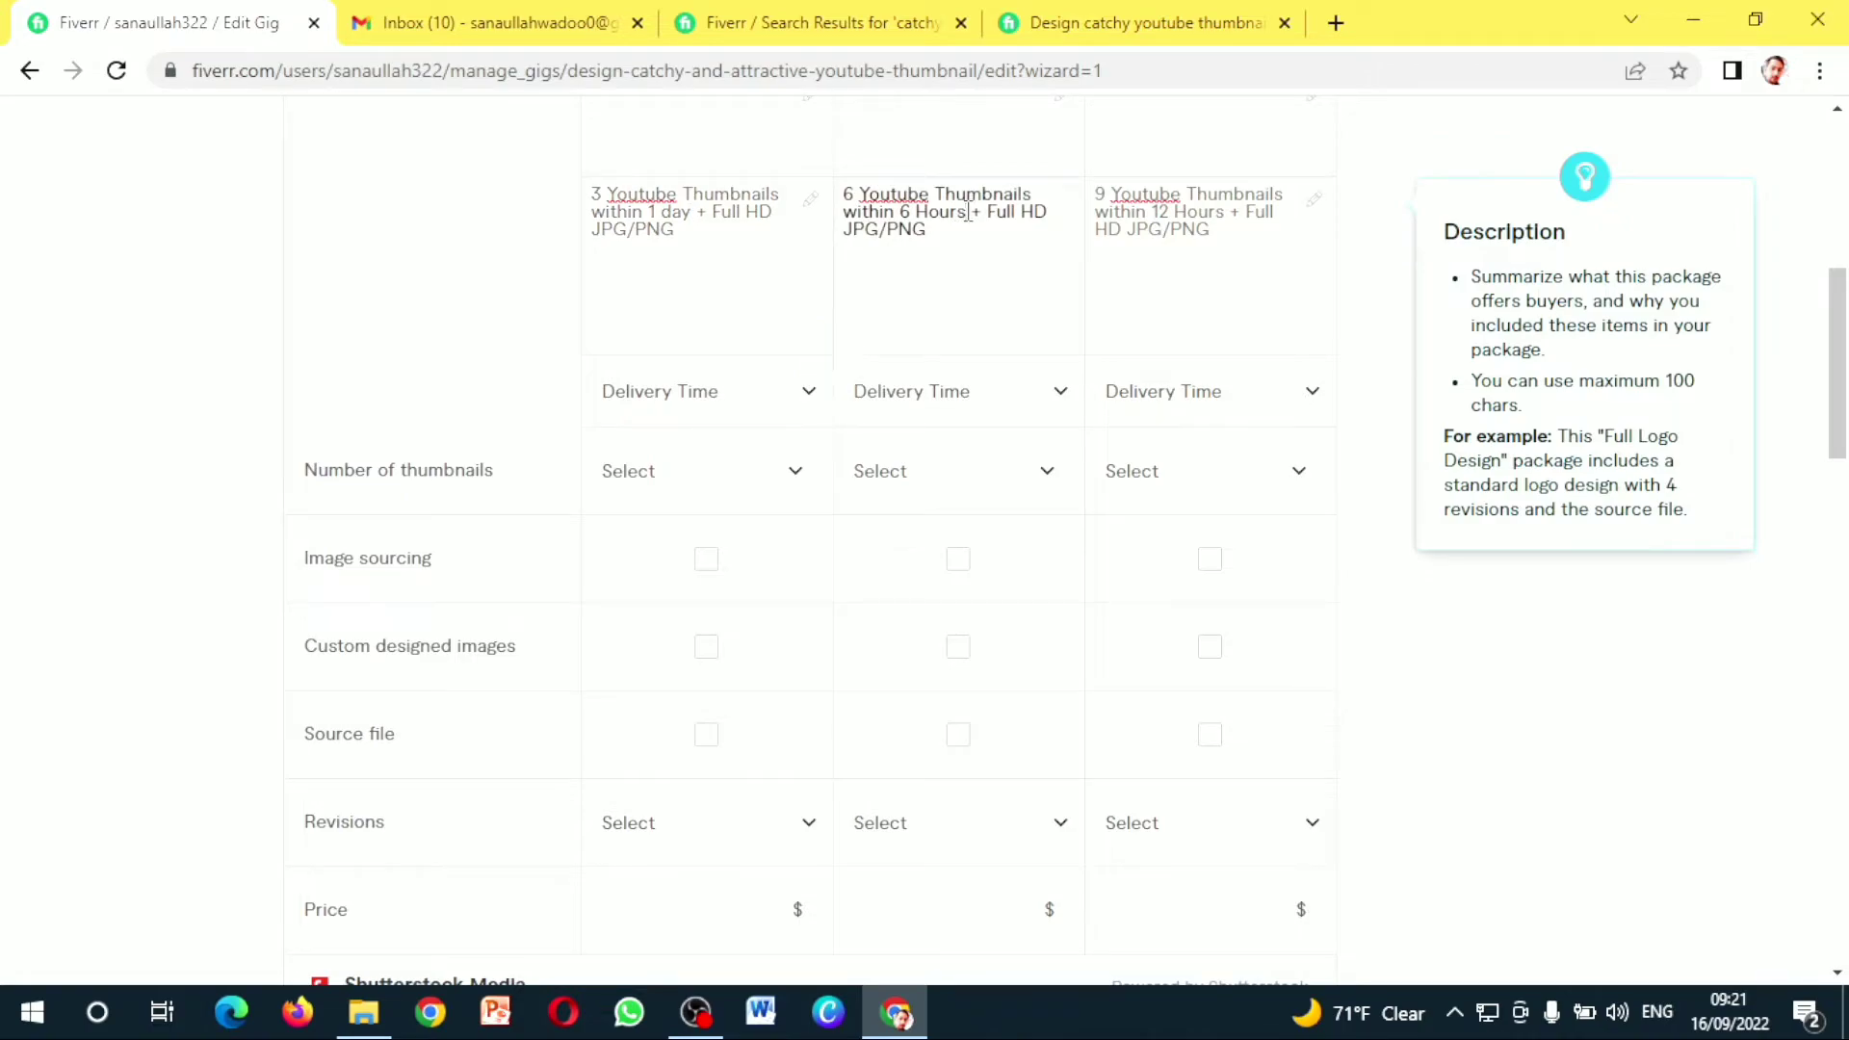
{"action": "key", "text": "BackSpace"}
{"action": "key", "text": "BackSpace"}
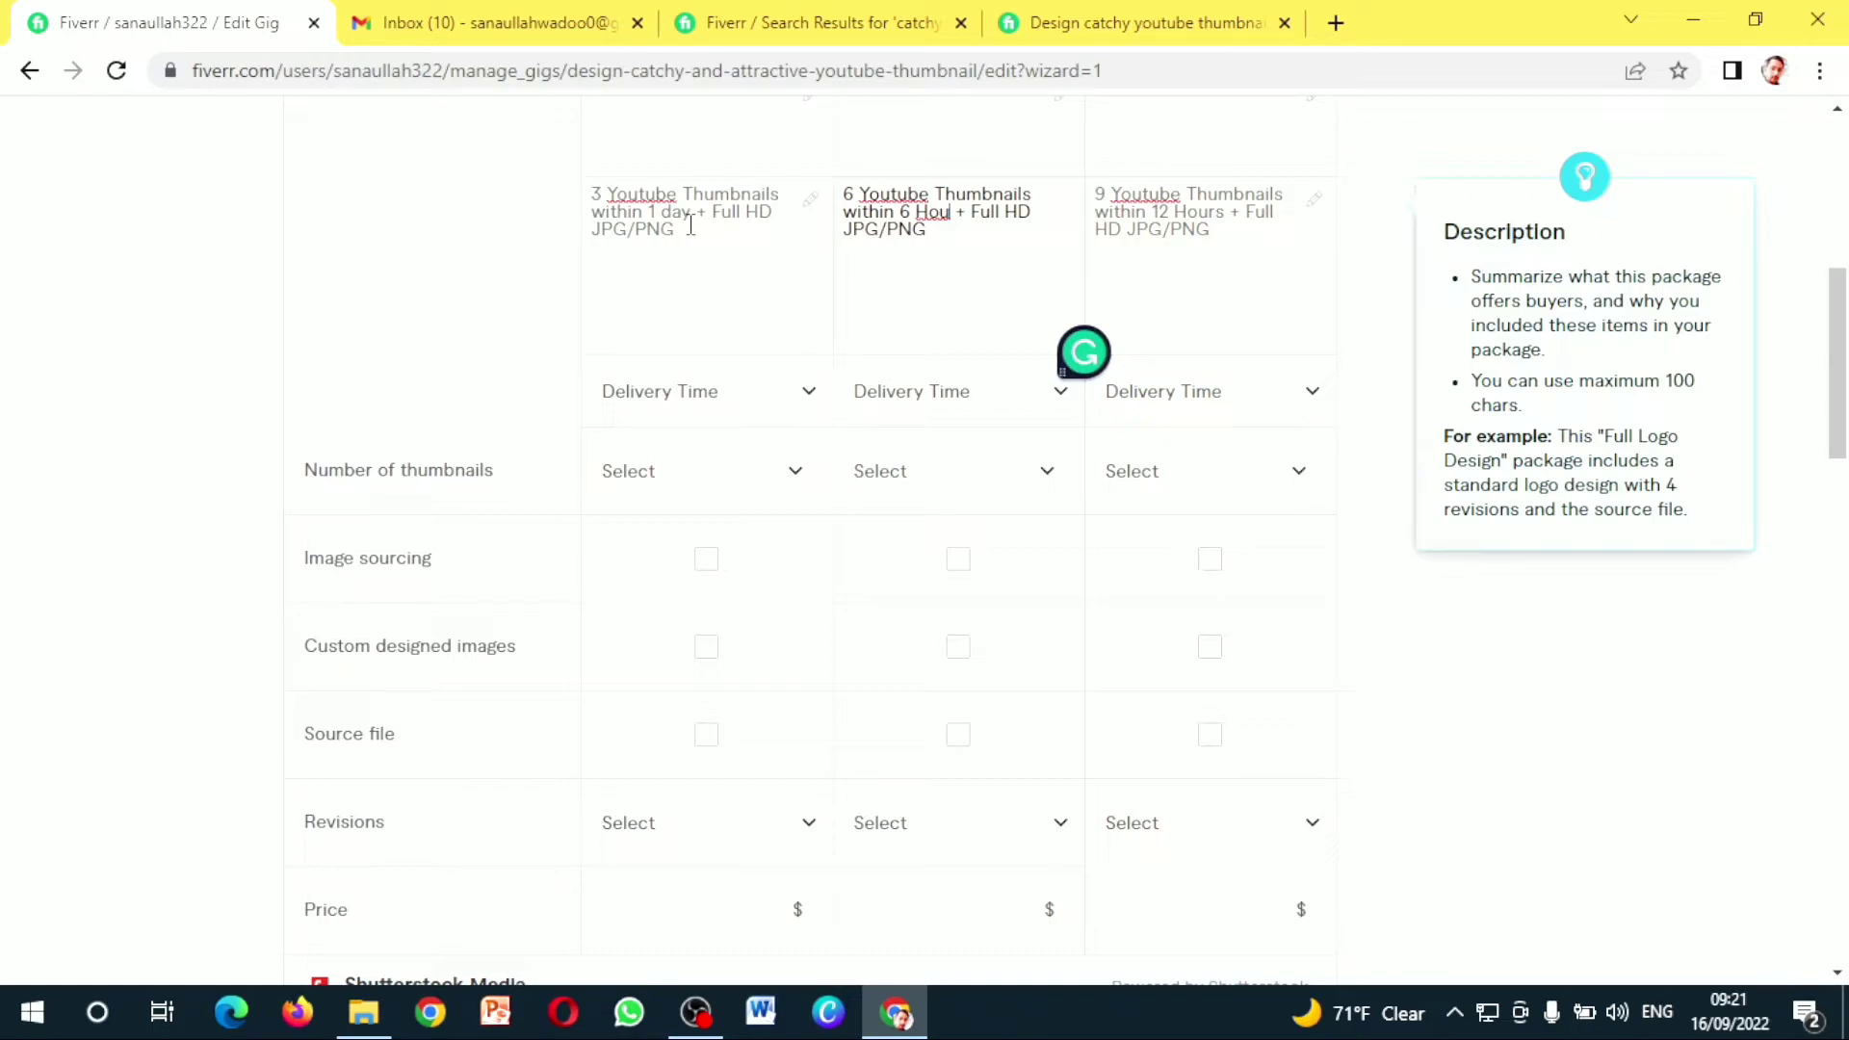
{"action": "type", "text": "rs"}
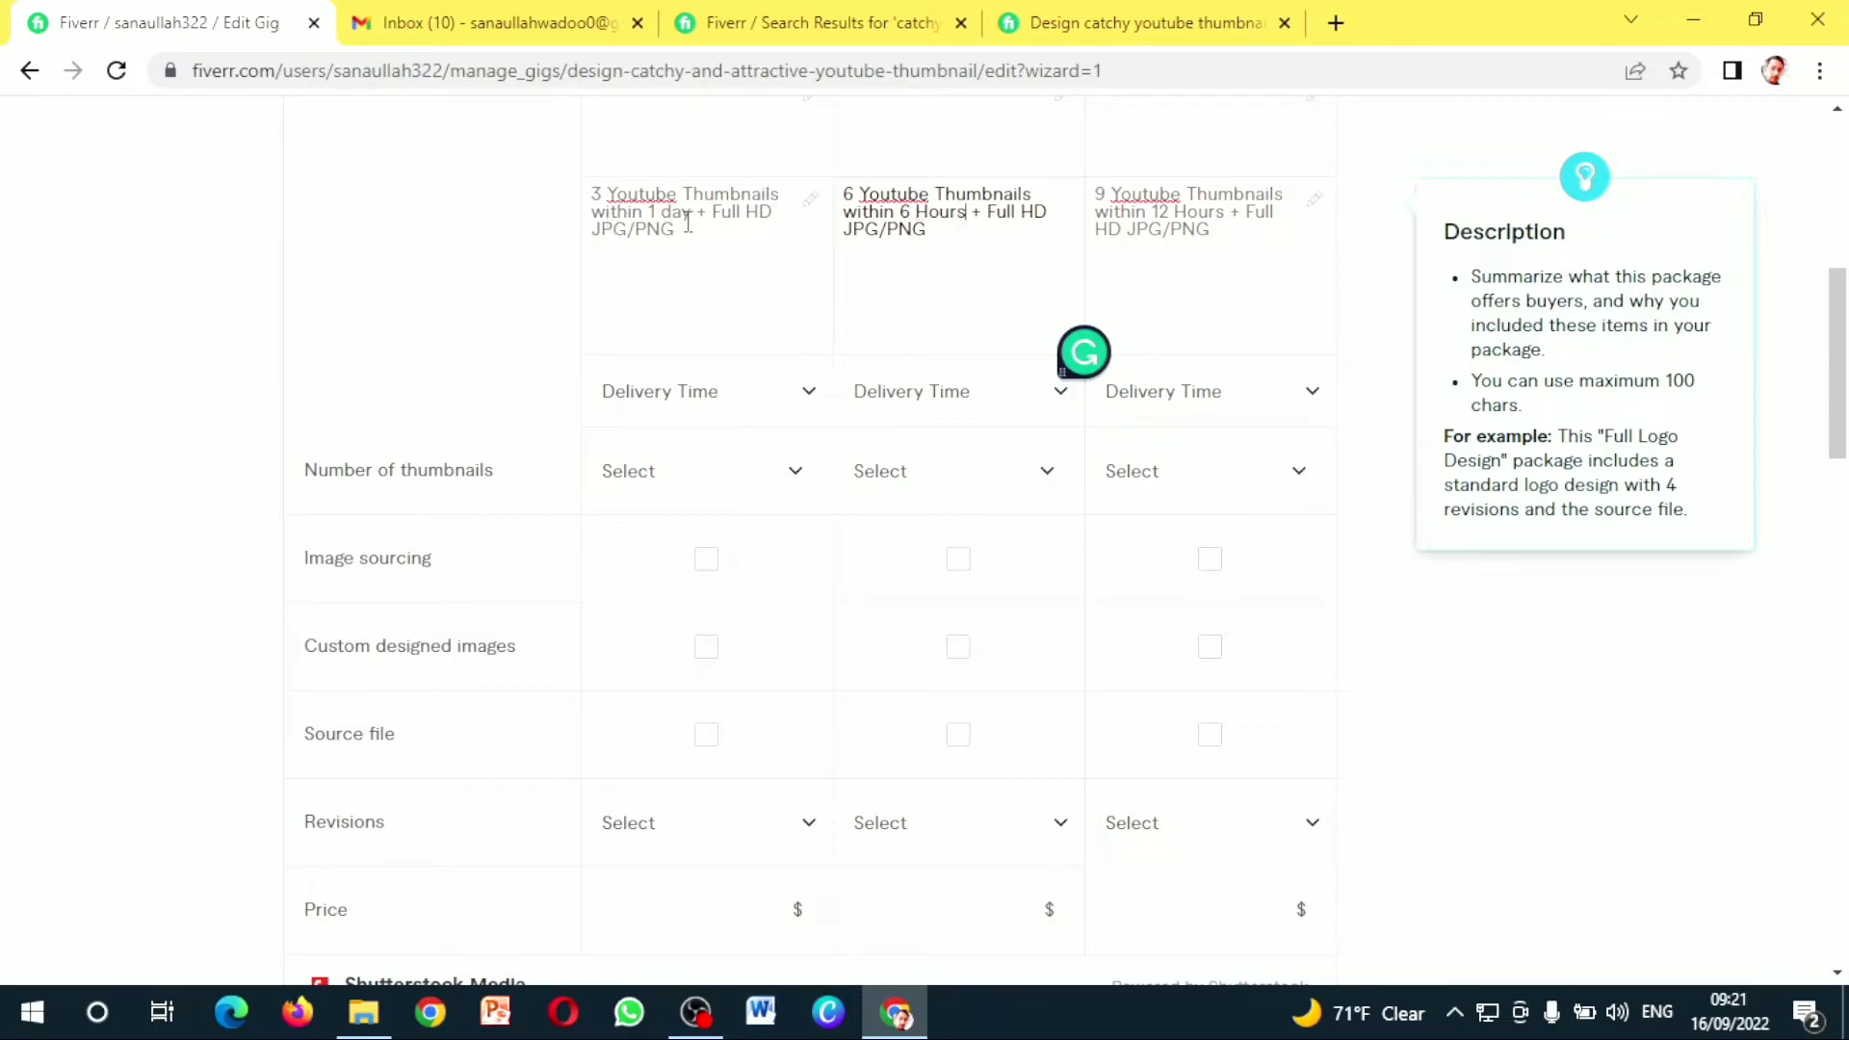
Put the timeframe in the Basic package description back to "3 hours"
{"action": "left_click", "coordinate": [690, 221]}
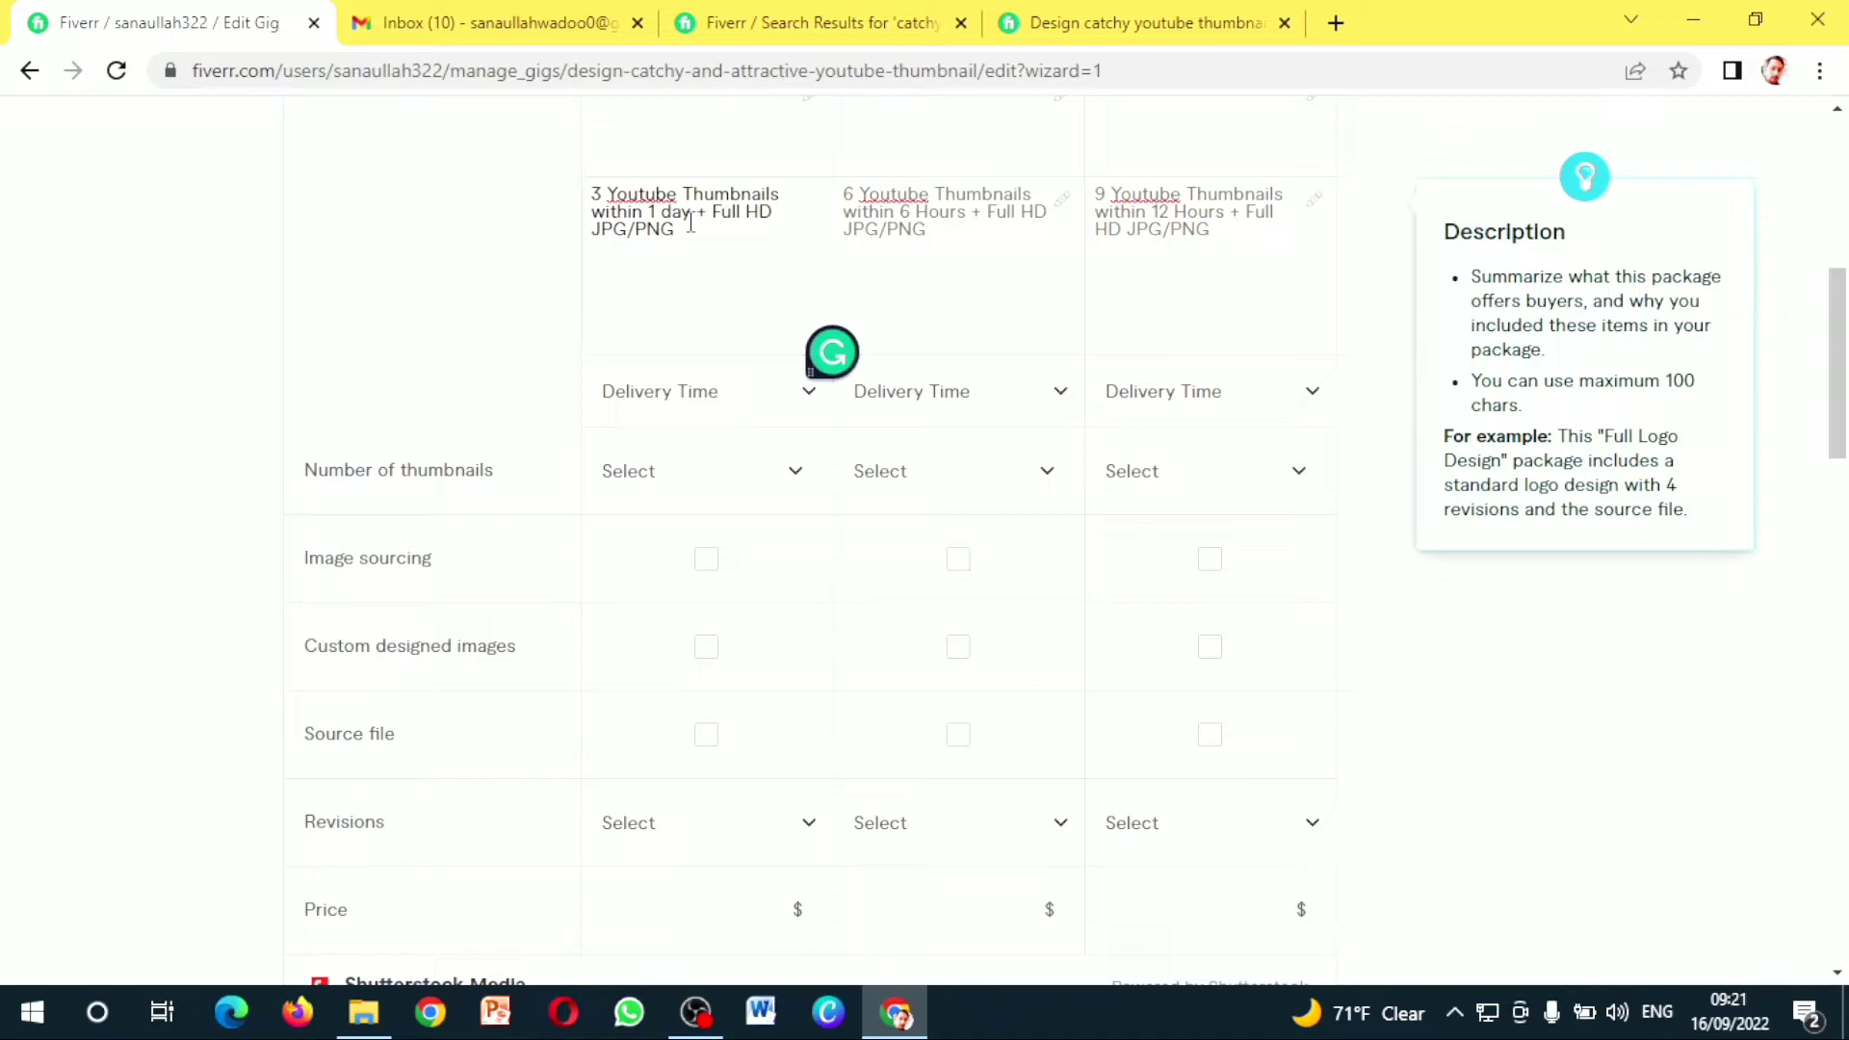
{"action": "key", "text": "BackSpace"}
{"action": "key", "text": "BackSpace"}
{"action": "key", "text": "BackSpace"}
{"action": "type", "text": "hours"}
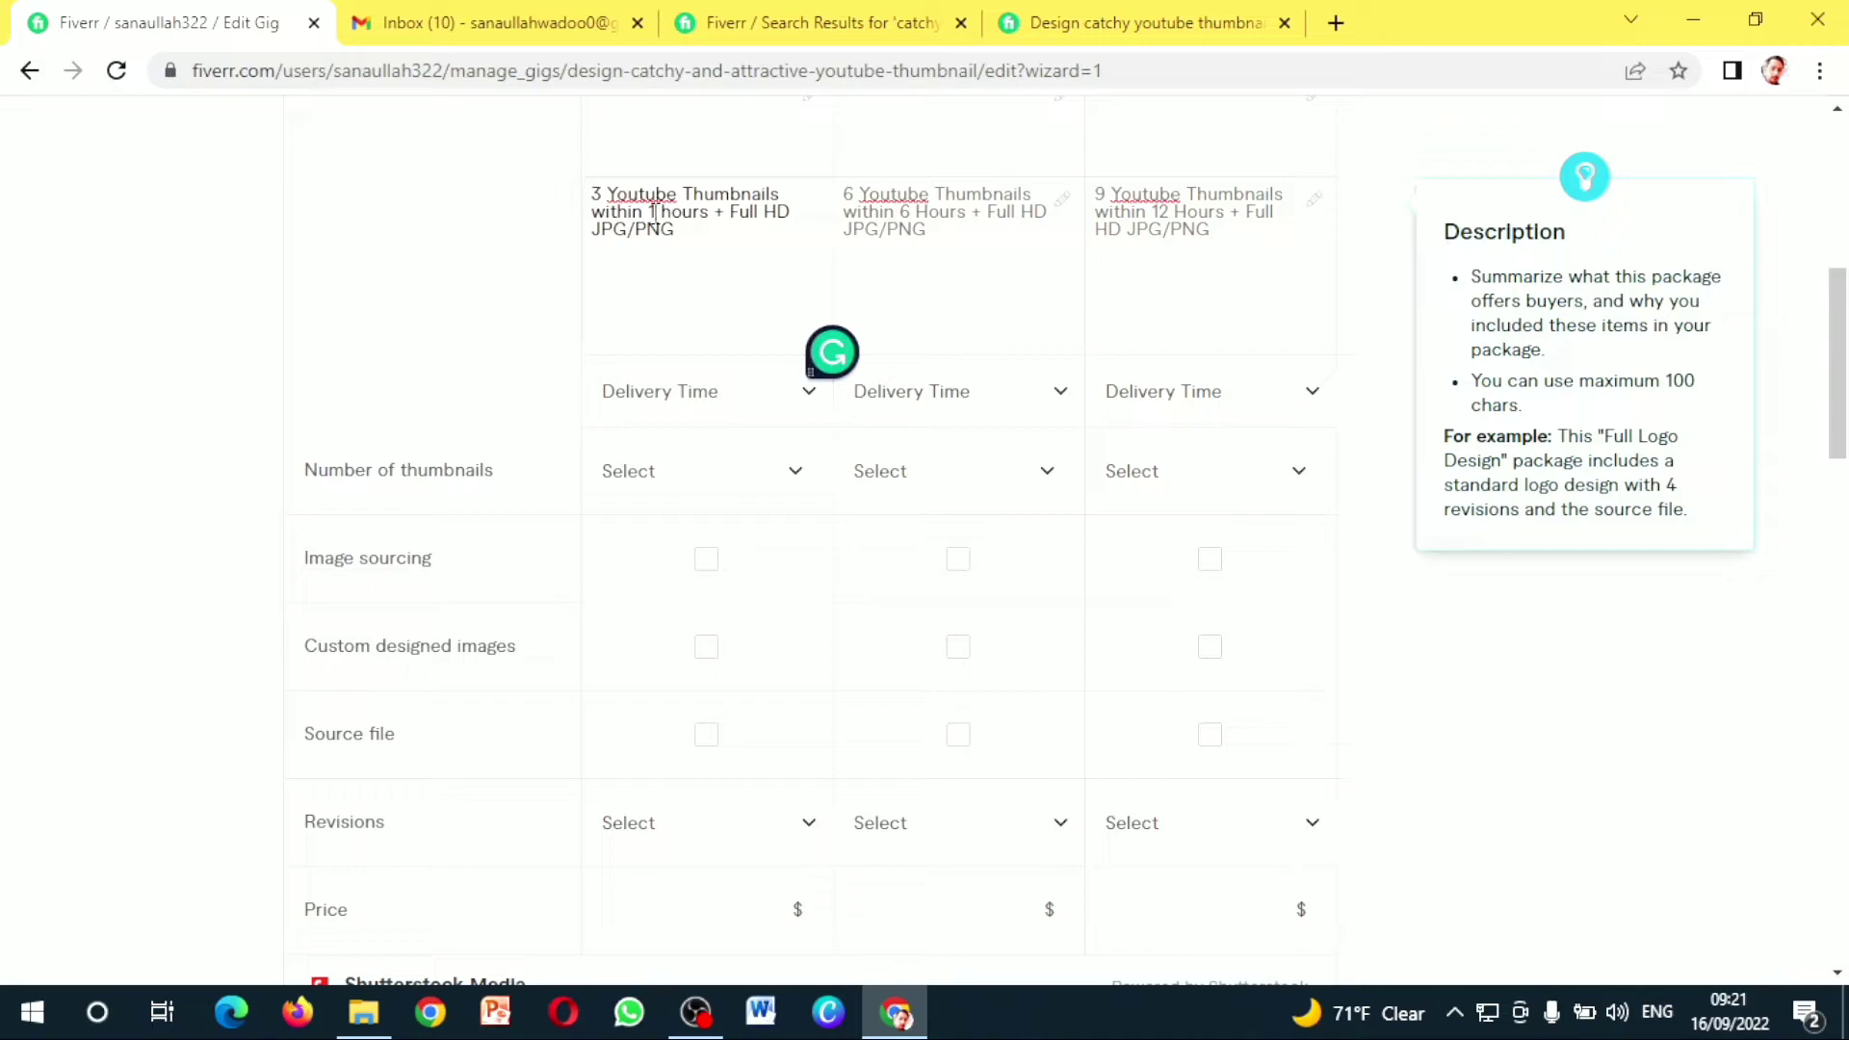
{"action": "key", "text": "BackSpace"}
{"action": "type", "text": "3"}
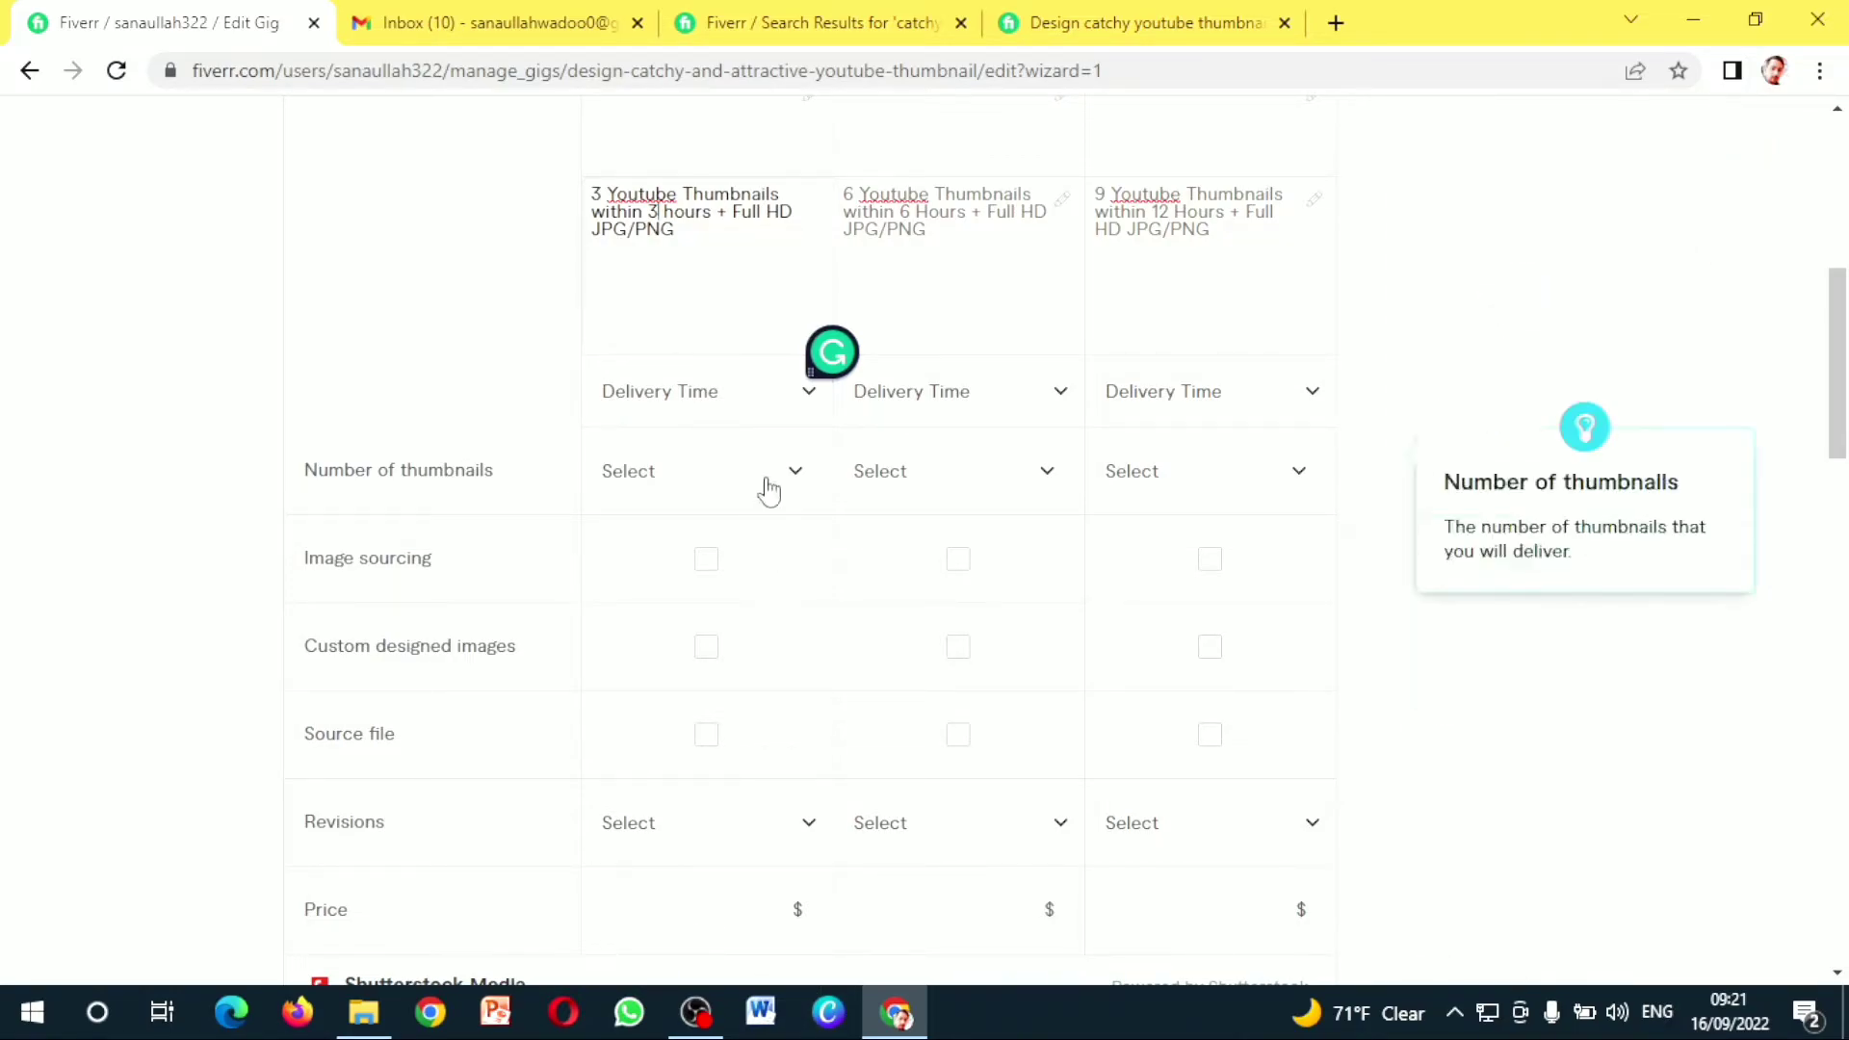
Set the delivery time to 1 day for Basic, 2 days for Standard and 3 days for Premium
{"action": "left_click", "coordinate": [724, 410]}
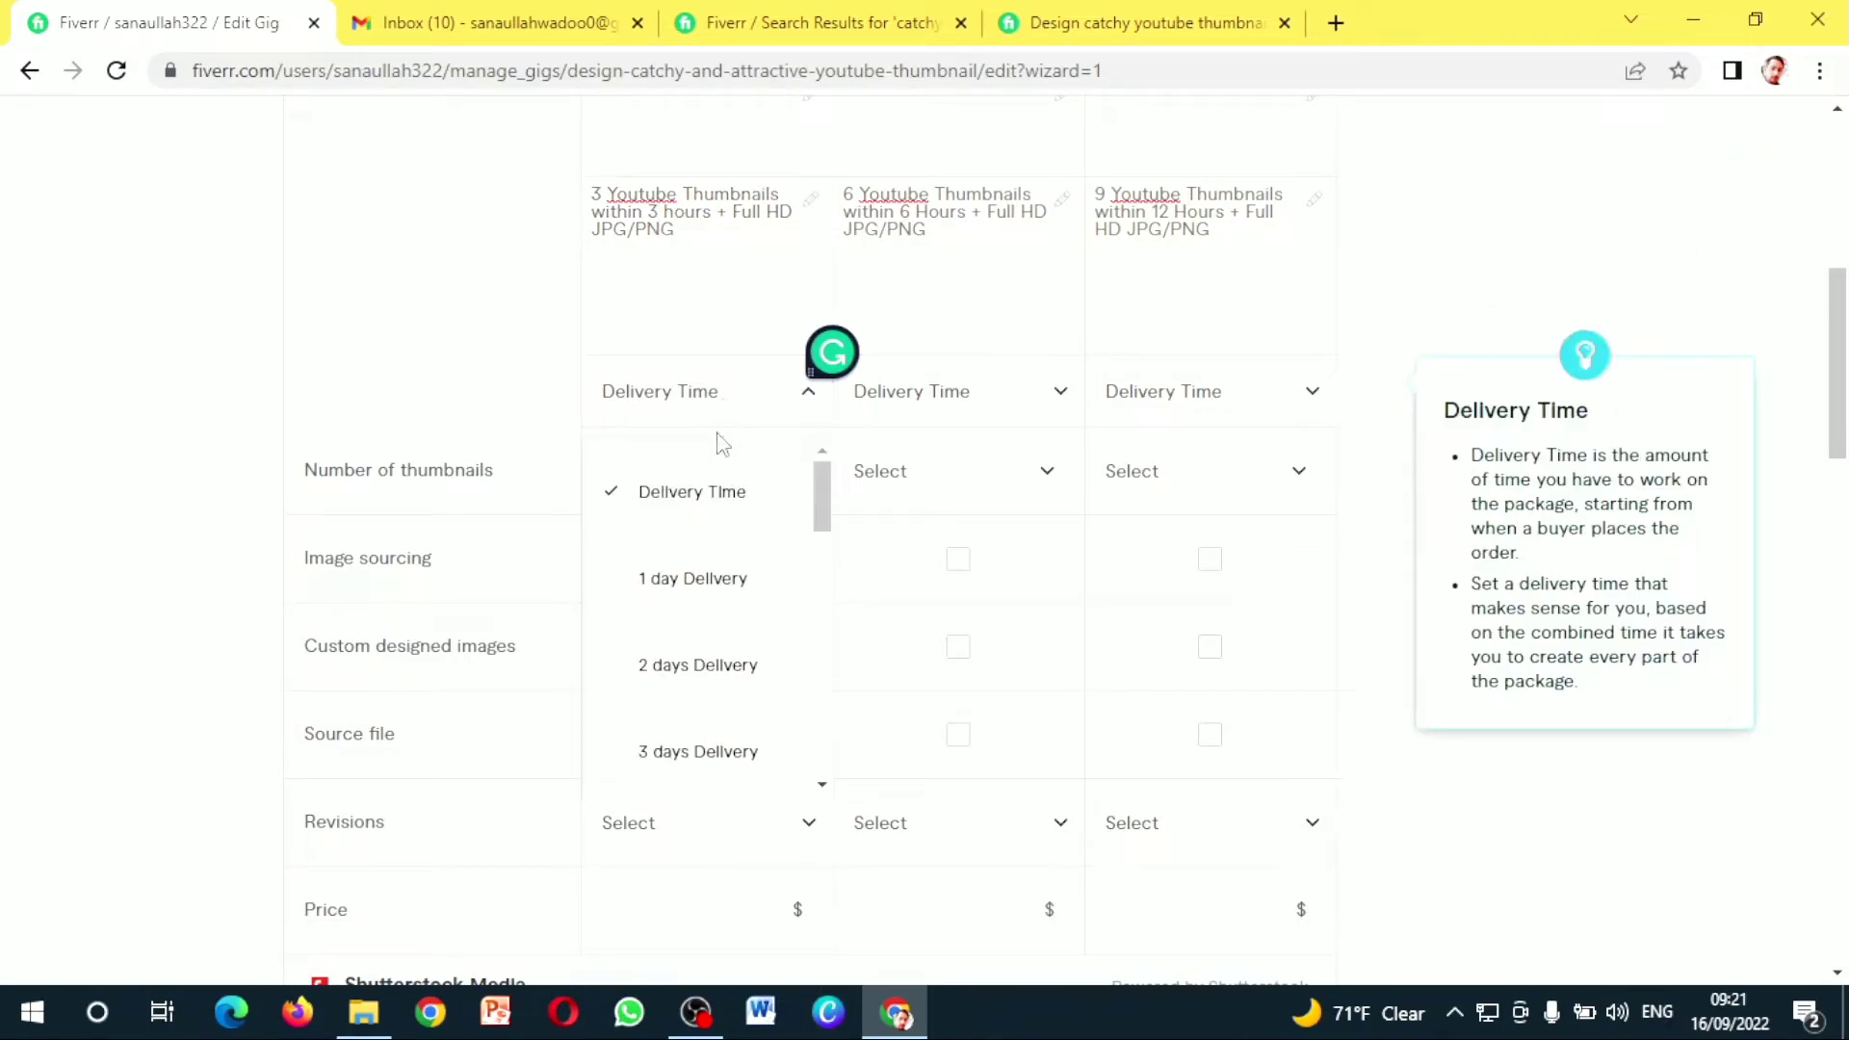
{"action": "left_click", "coordinate": [671, 598]}
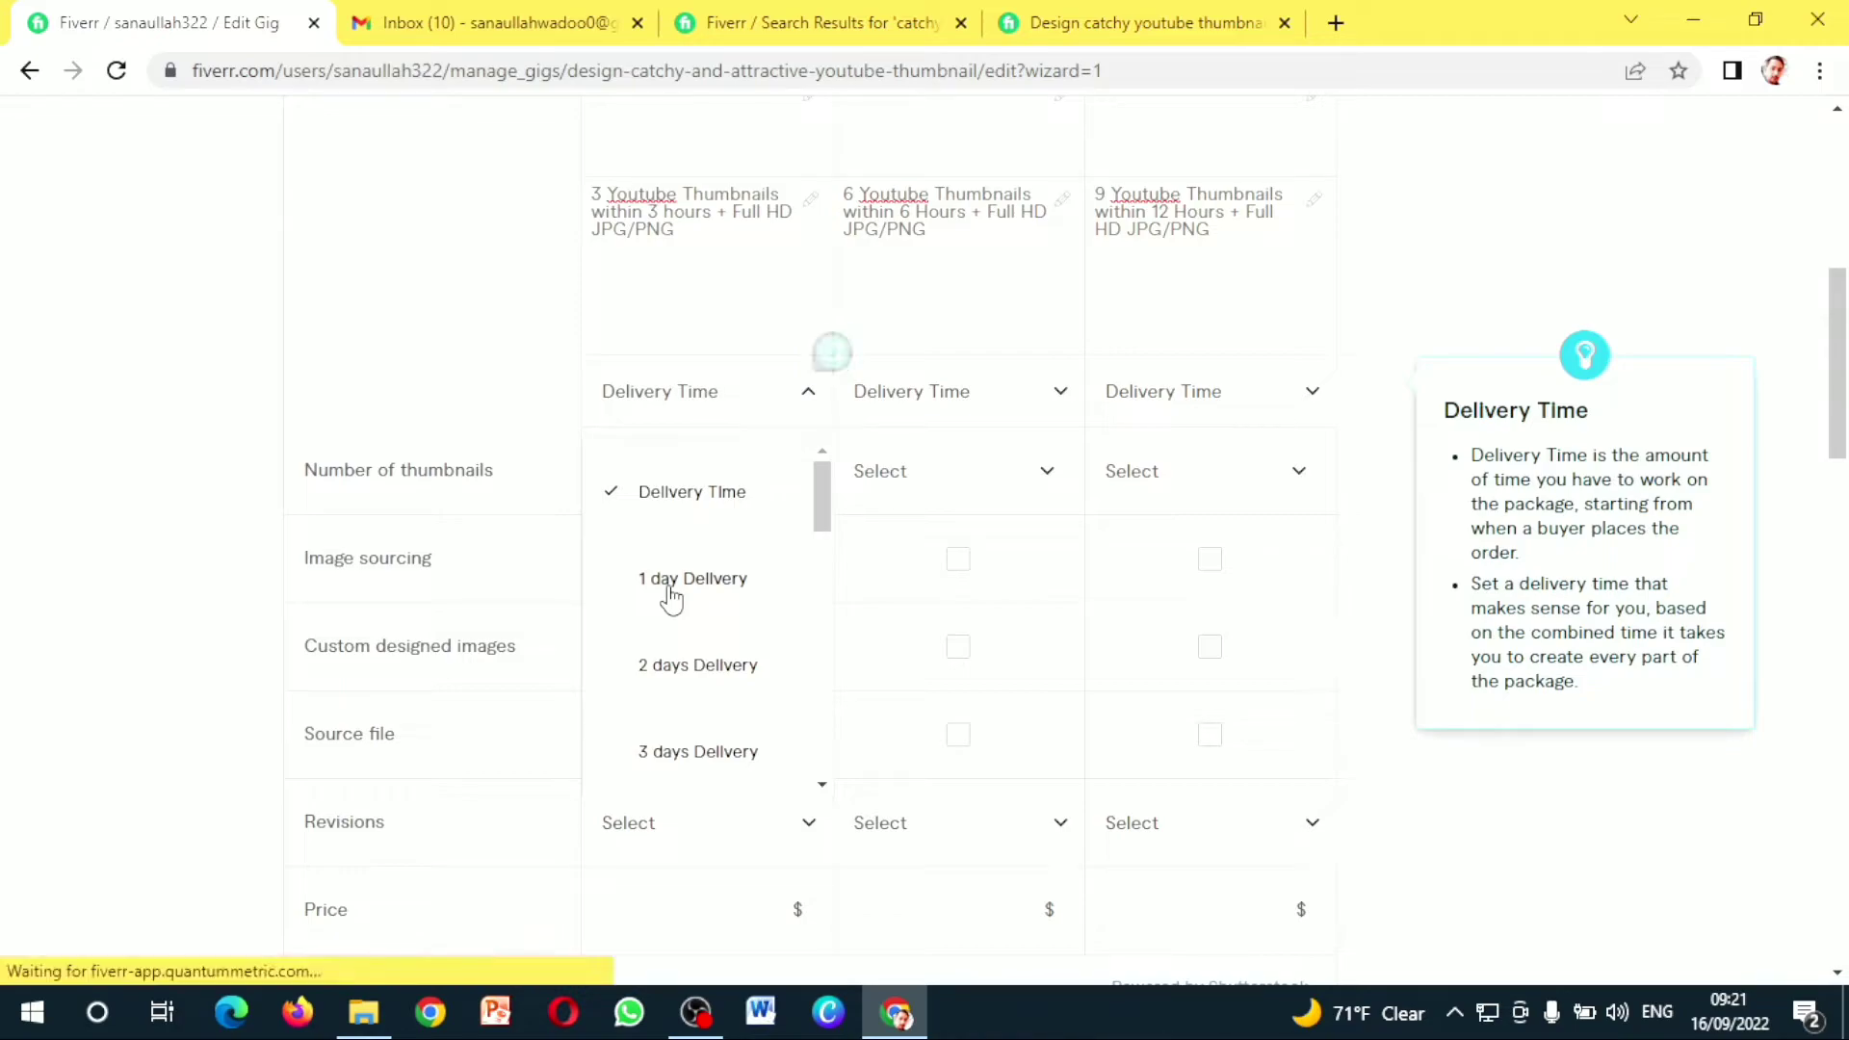
{"action": "left_click", "coordinate": [1002, 412]}
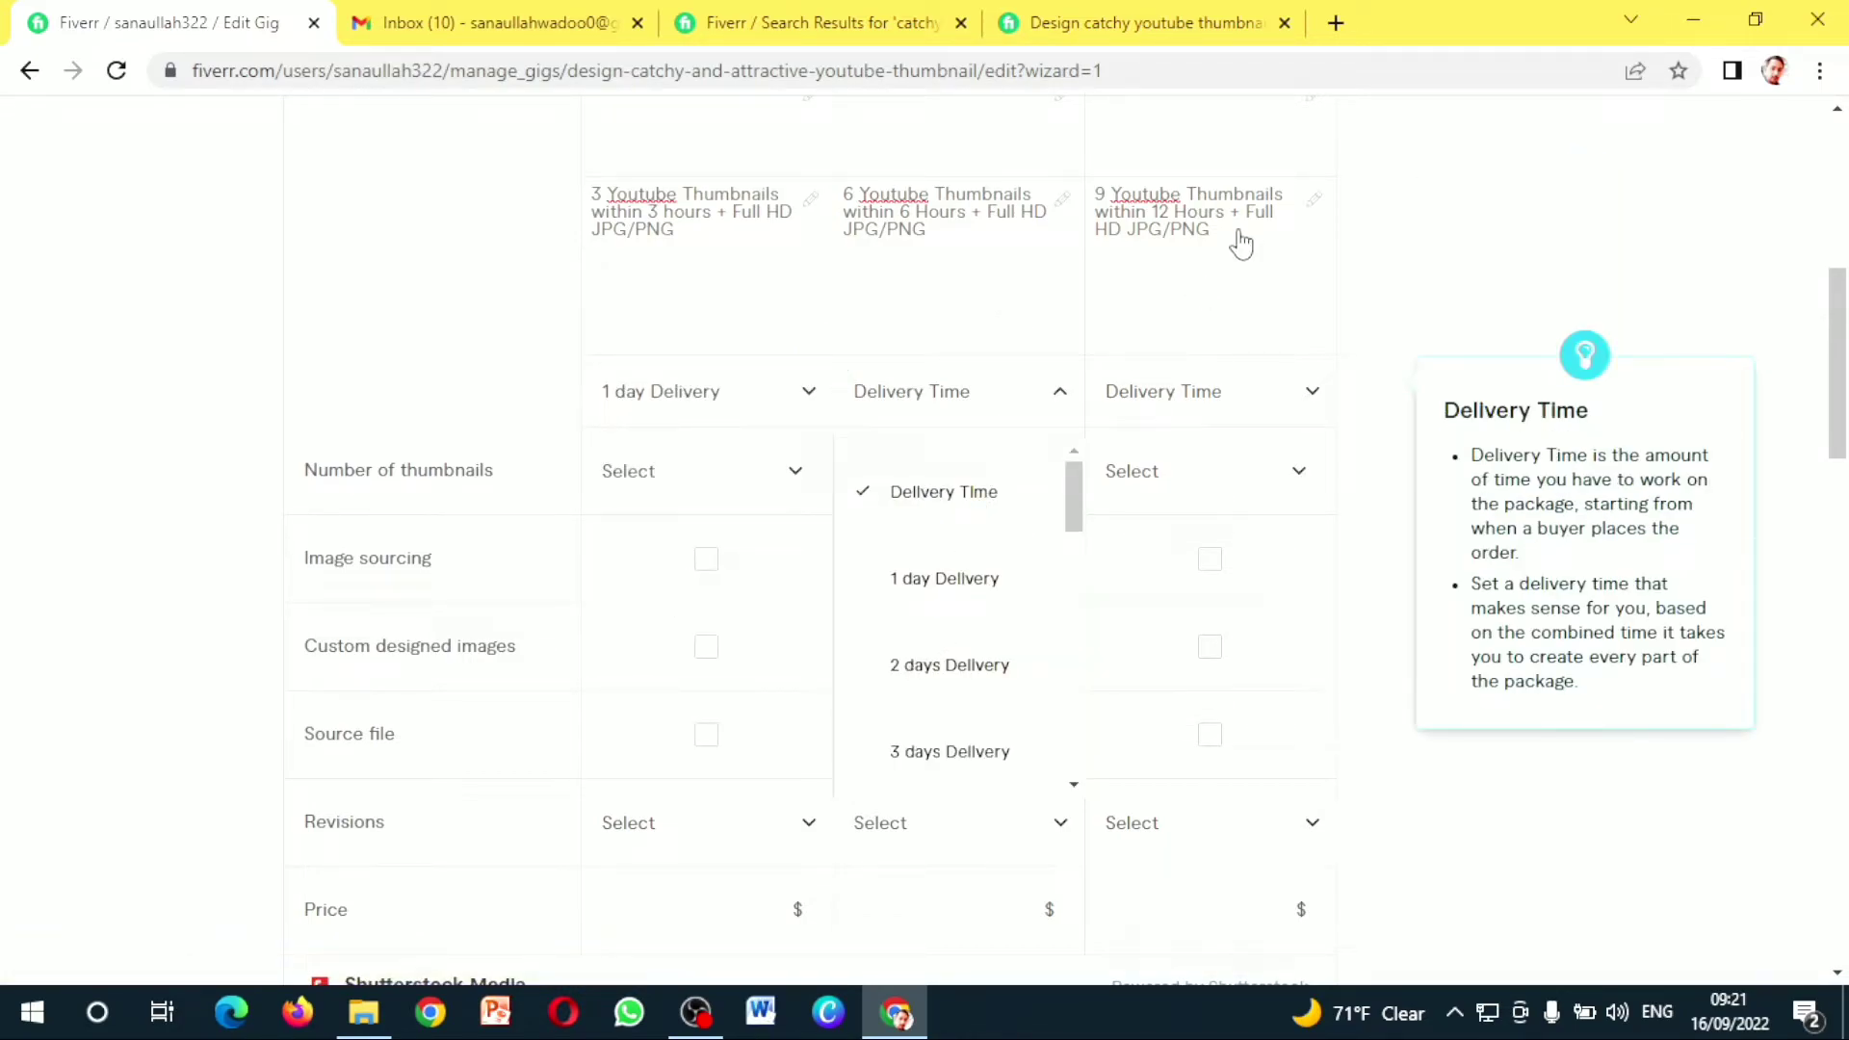
{"action": "left_click", "coordinate": [1182, 404]}
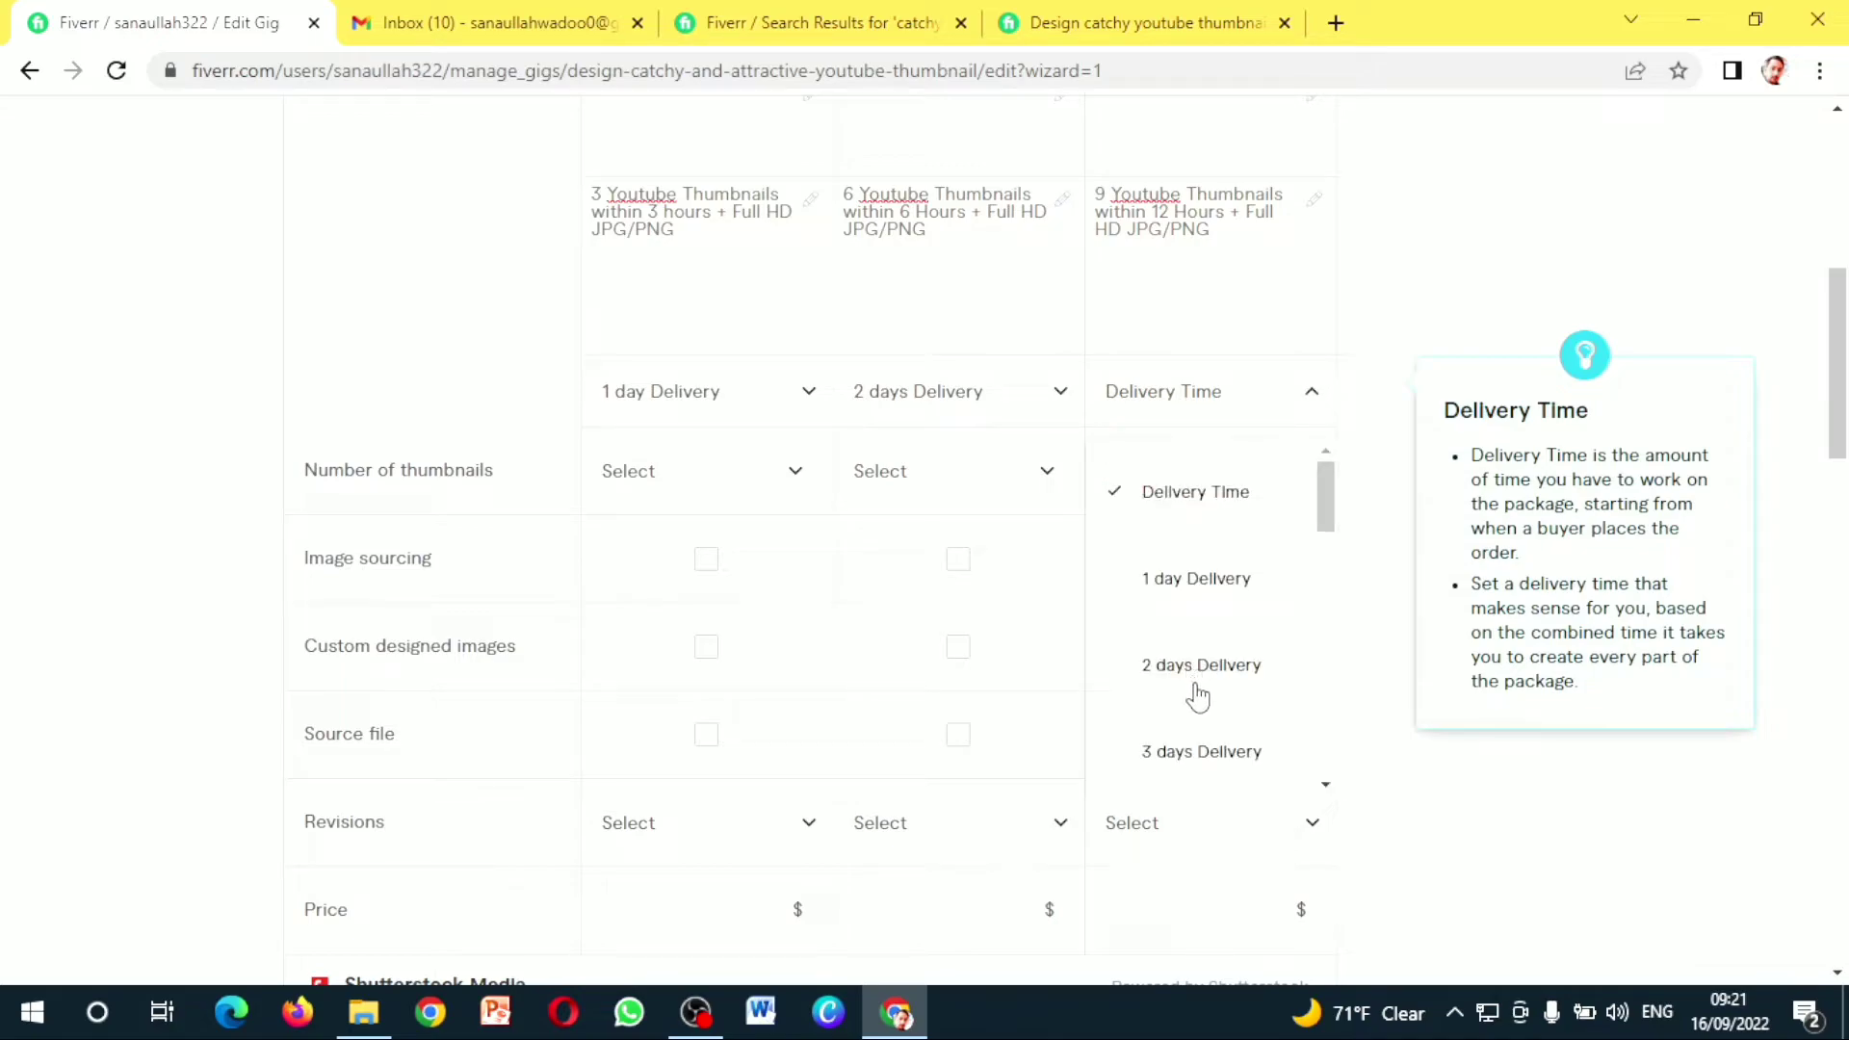
{"action": "left_click", "coordinate": [1298, 384]}
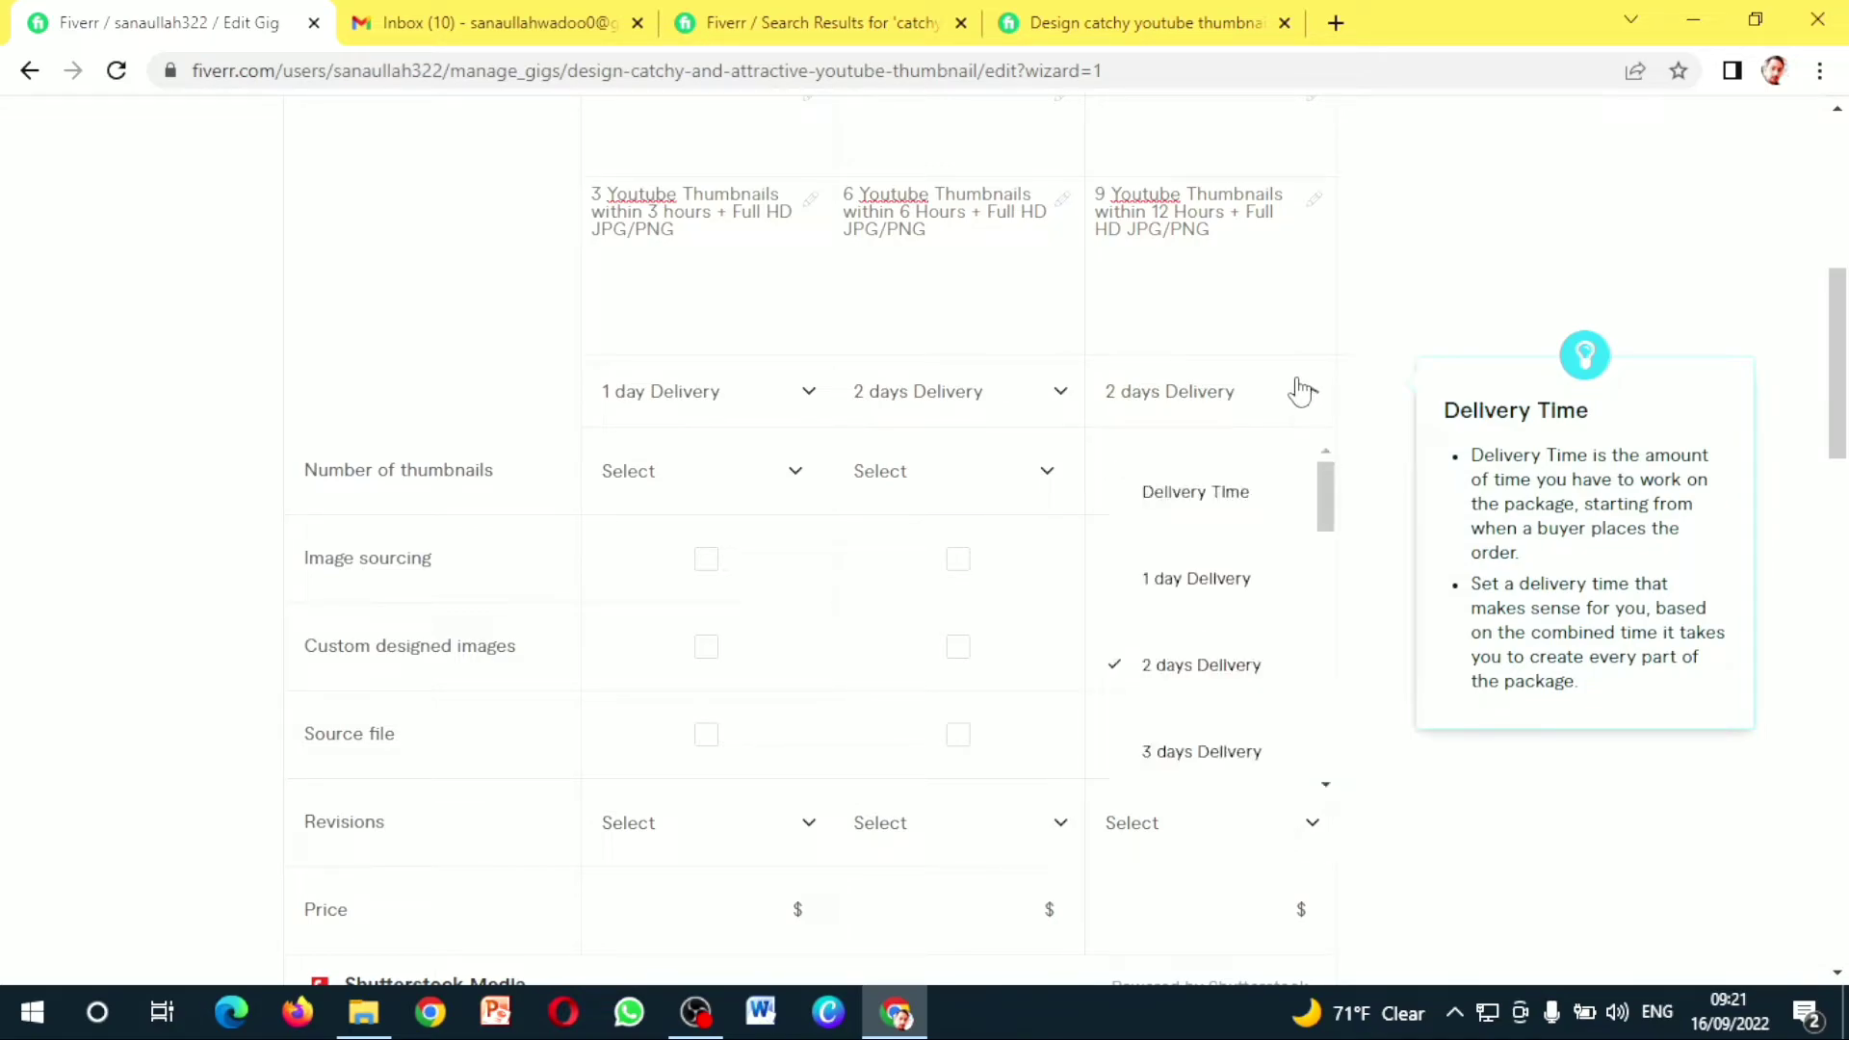
{"action": "left_click", "coordinate": [1233, 756]}
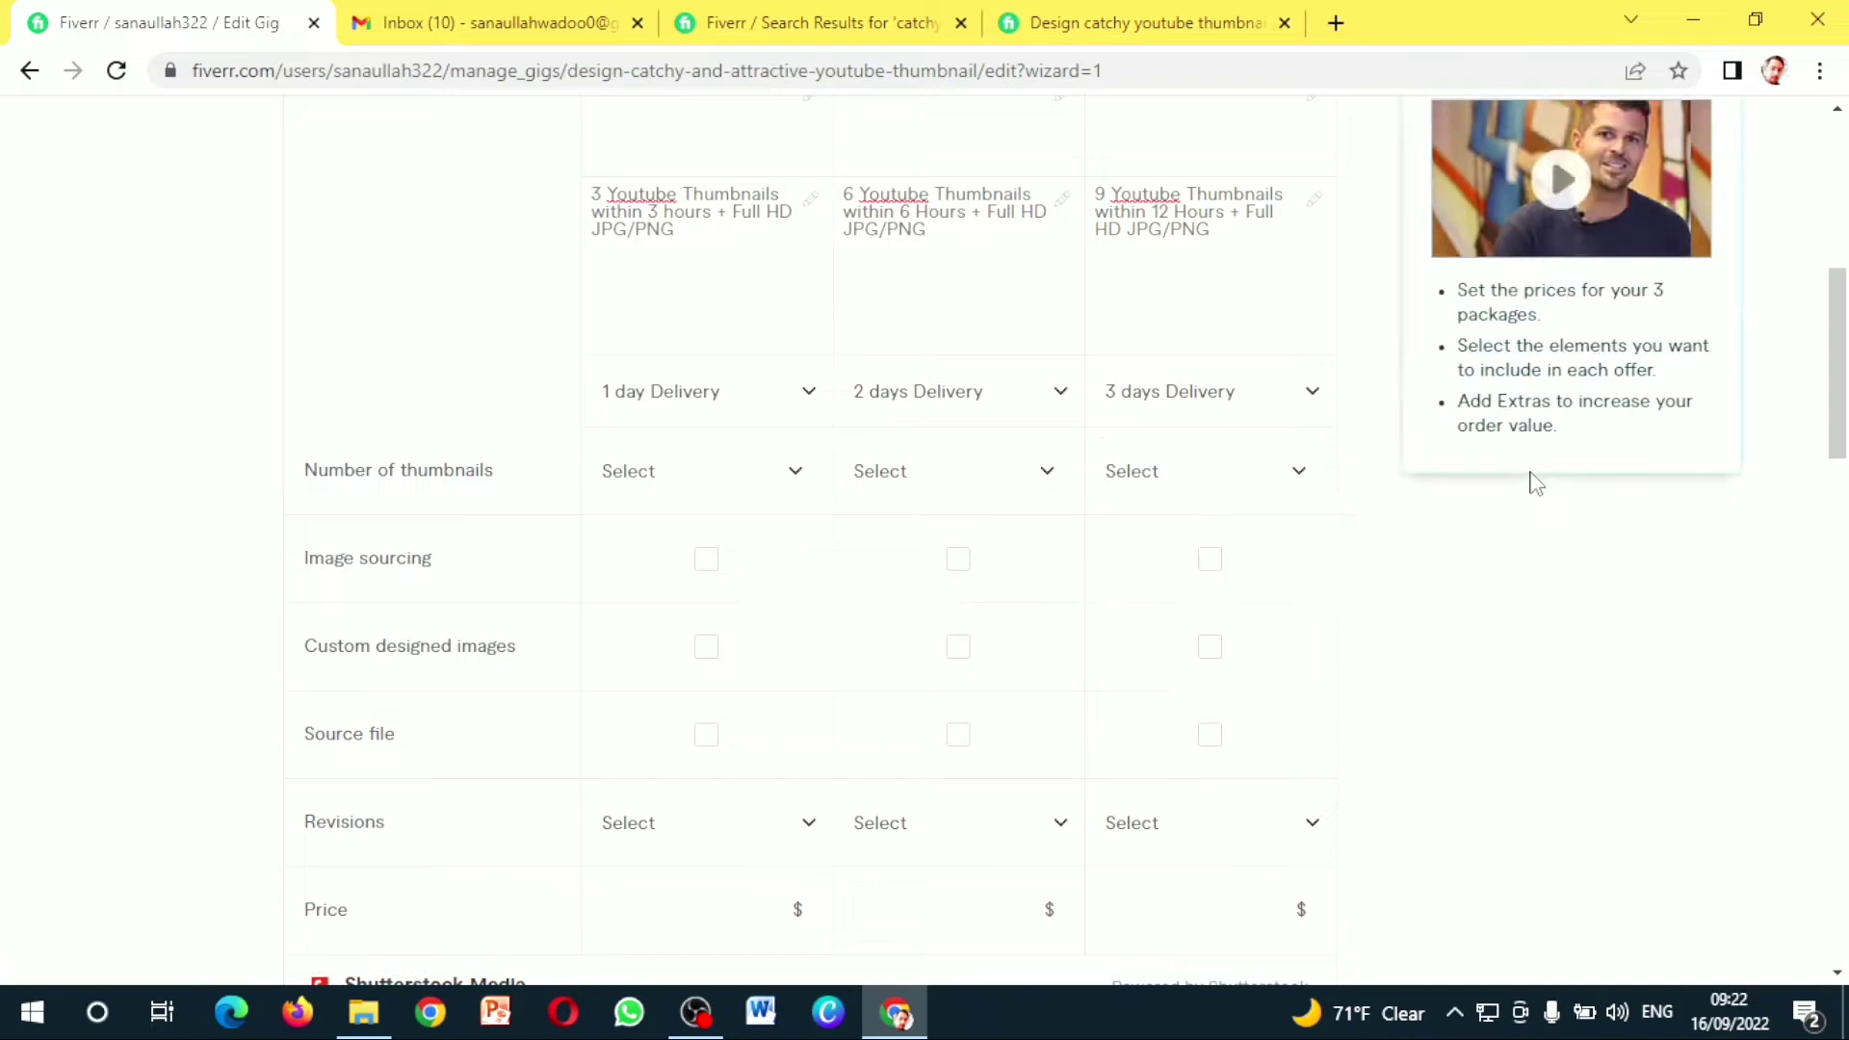
Include image sourcing and custom designed images in the Basic, Standard and Premium packages
{"action": "left_click_drag", "start_coordinate": [1836, 301], "coordinate": [1683, 355]}
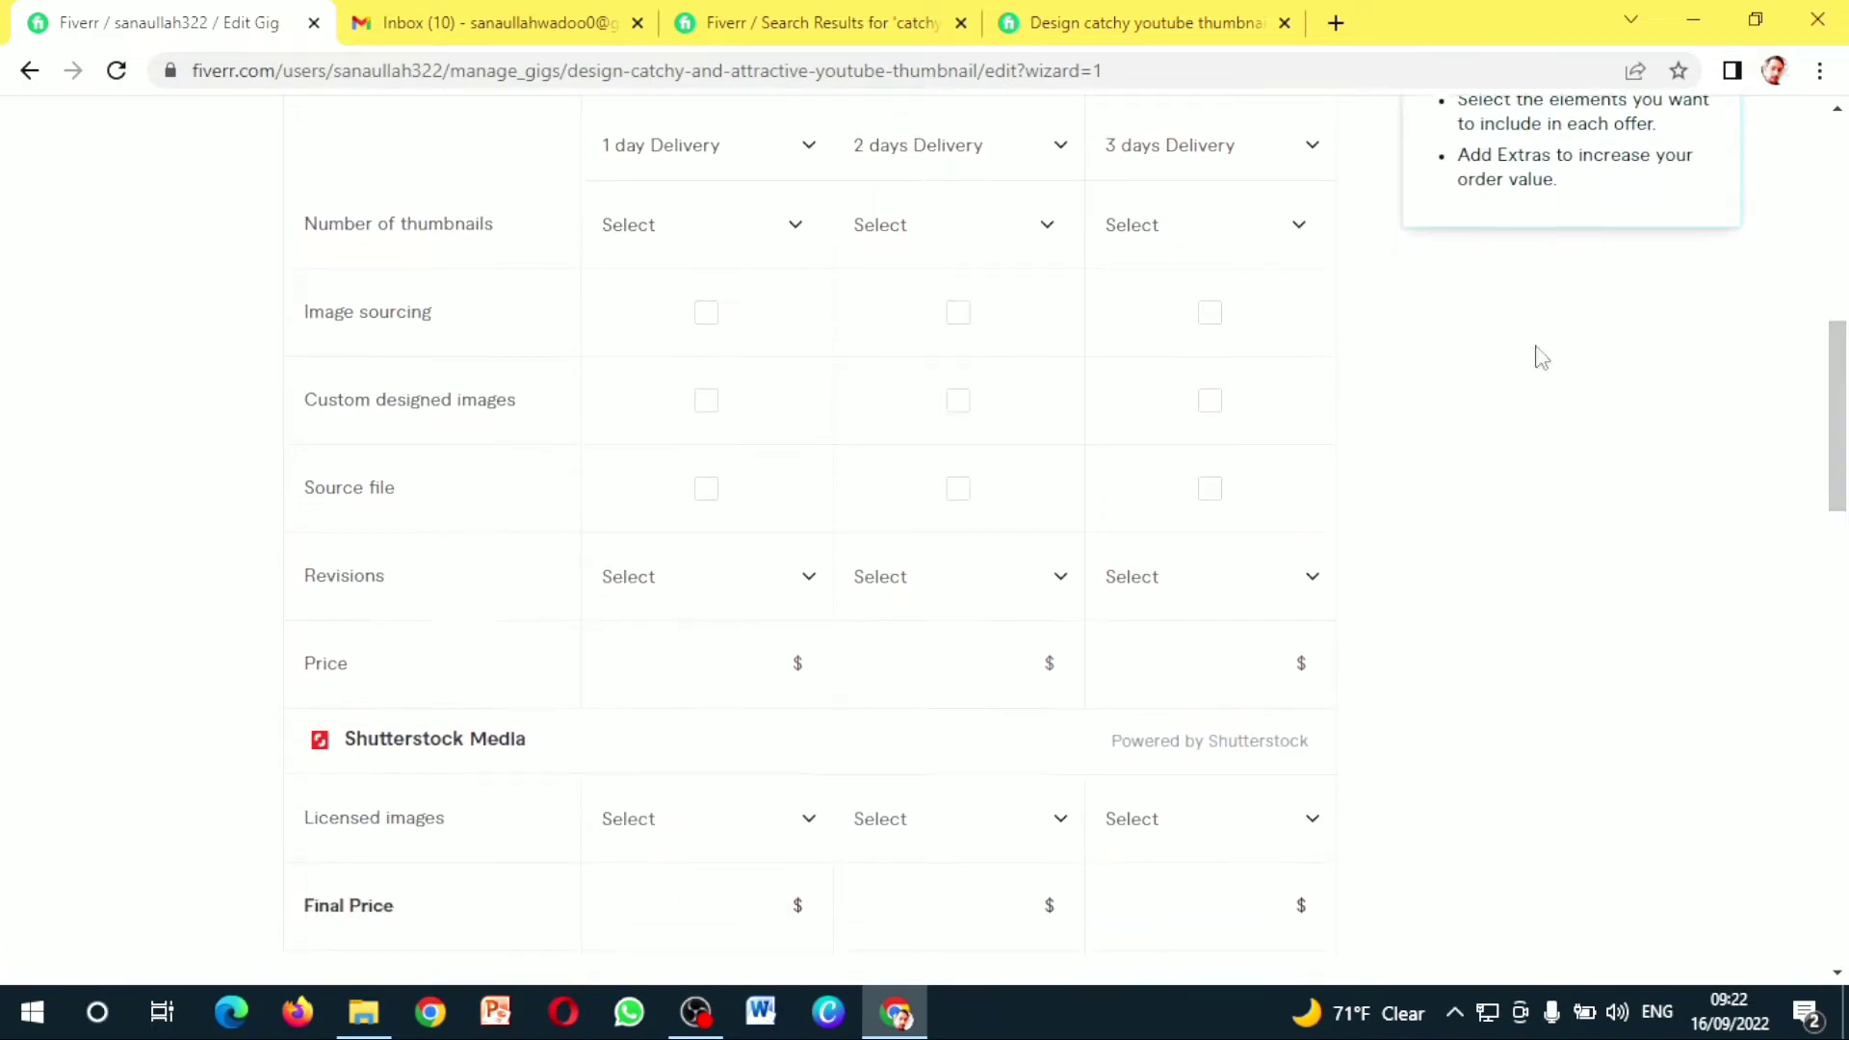
{"action": "left_click", "coordinate": [706, 312]}
{"action": "left_click", "coordinate": [958, 312]}
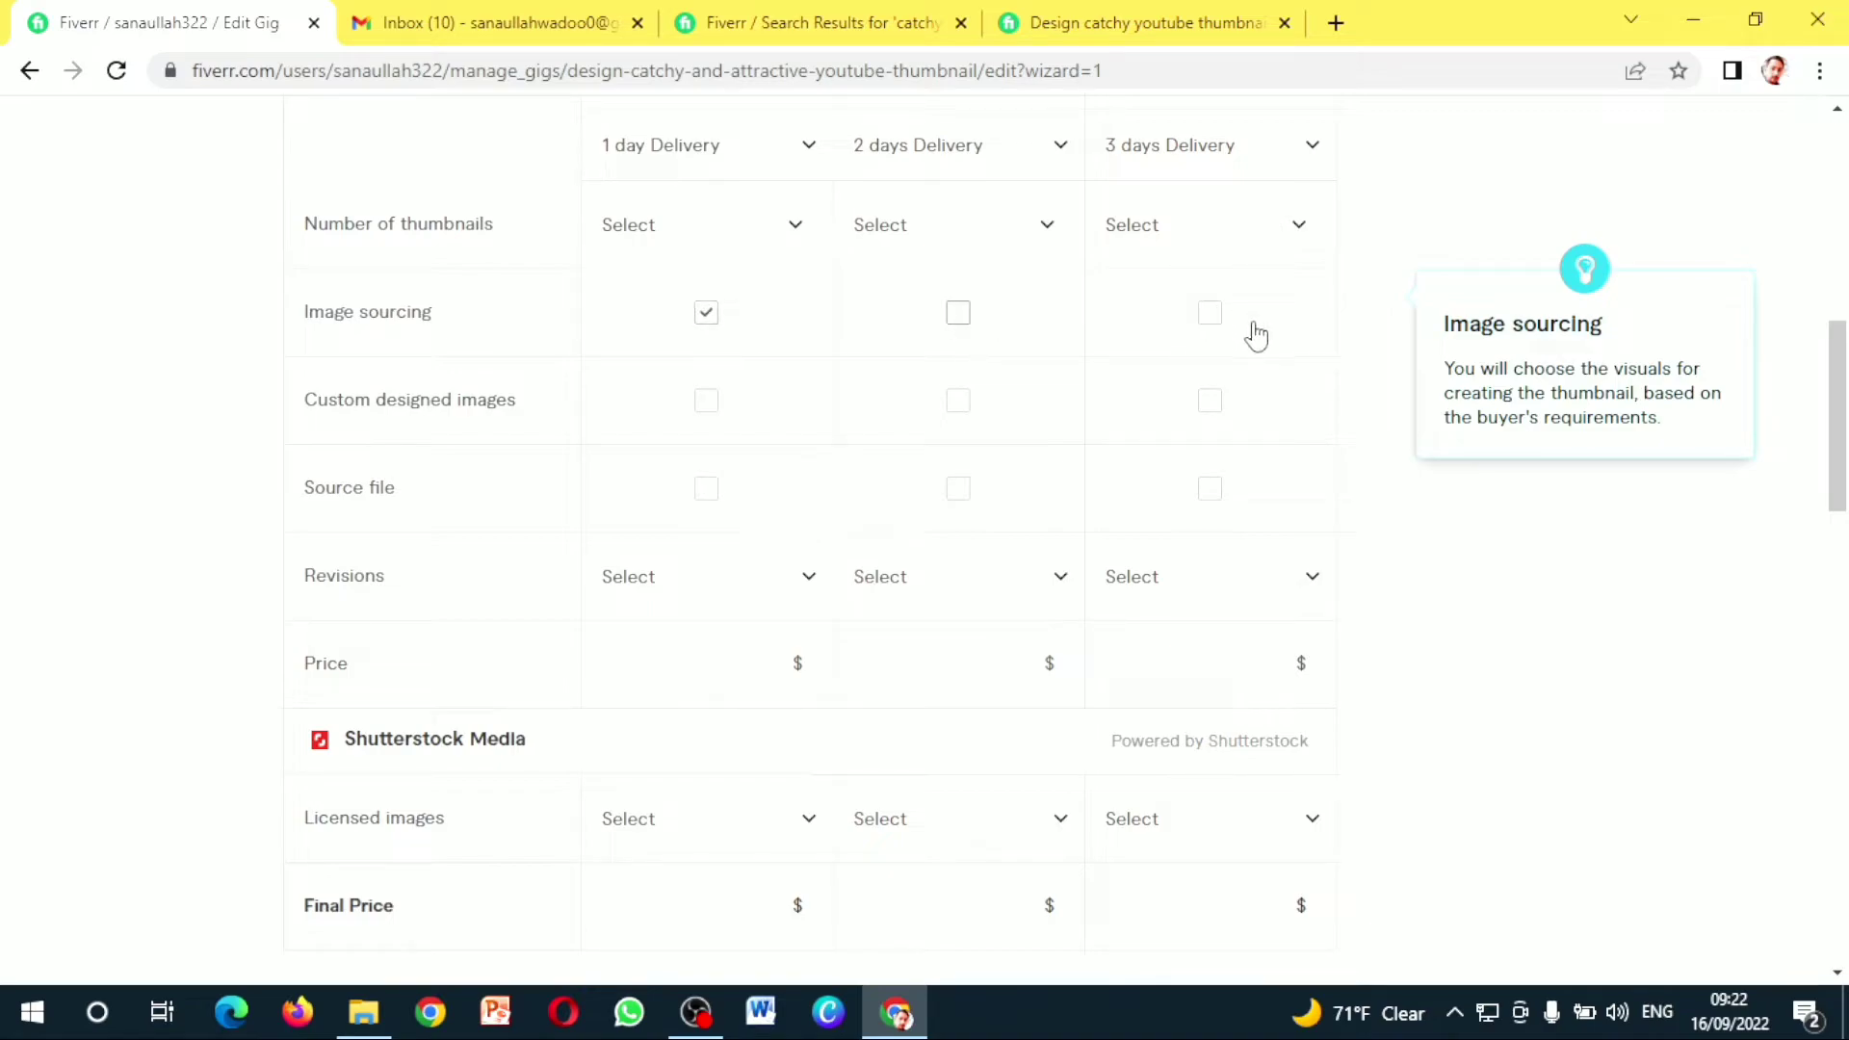
{"action": "left_click", "coordinate": [1203, 318]}
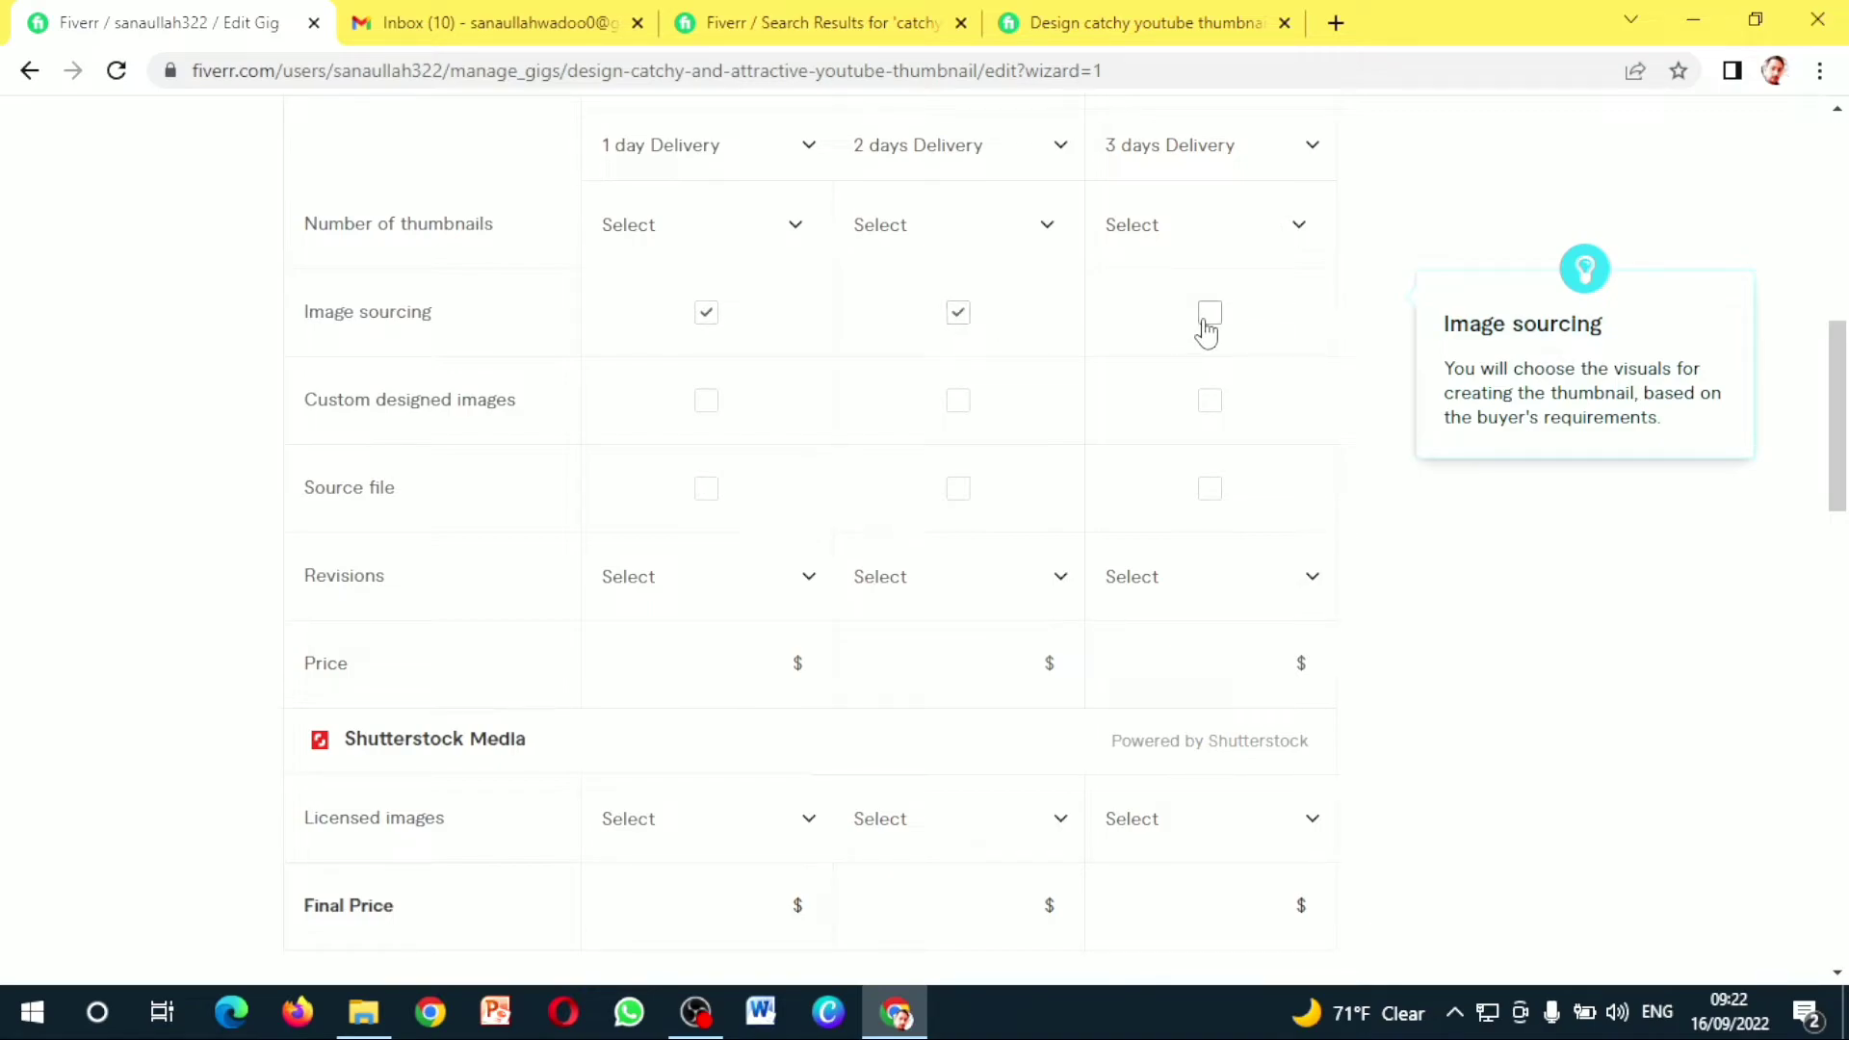
{"action": "left_click", "coordinate": [703, 403]}
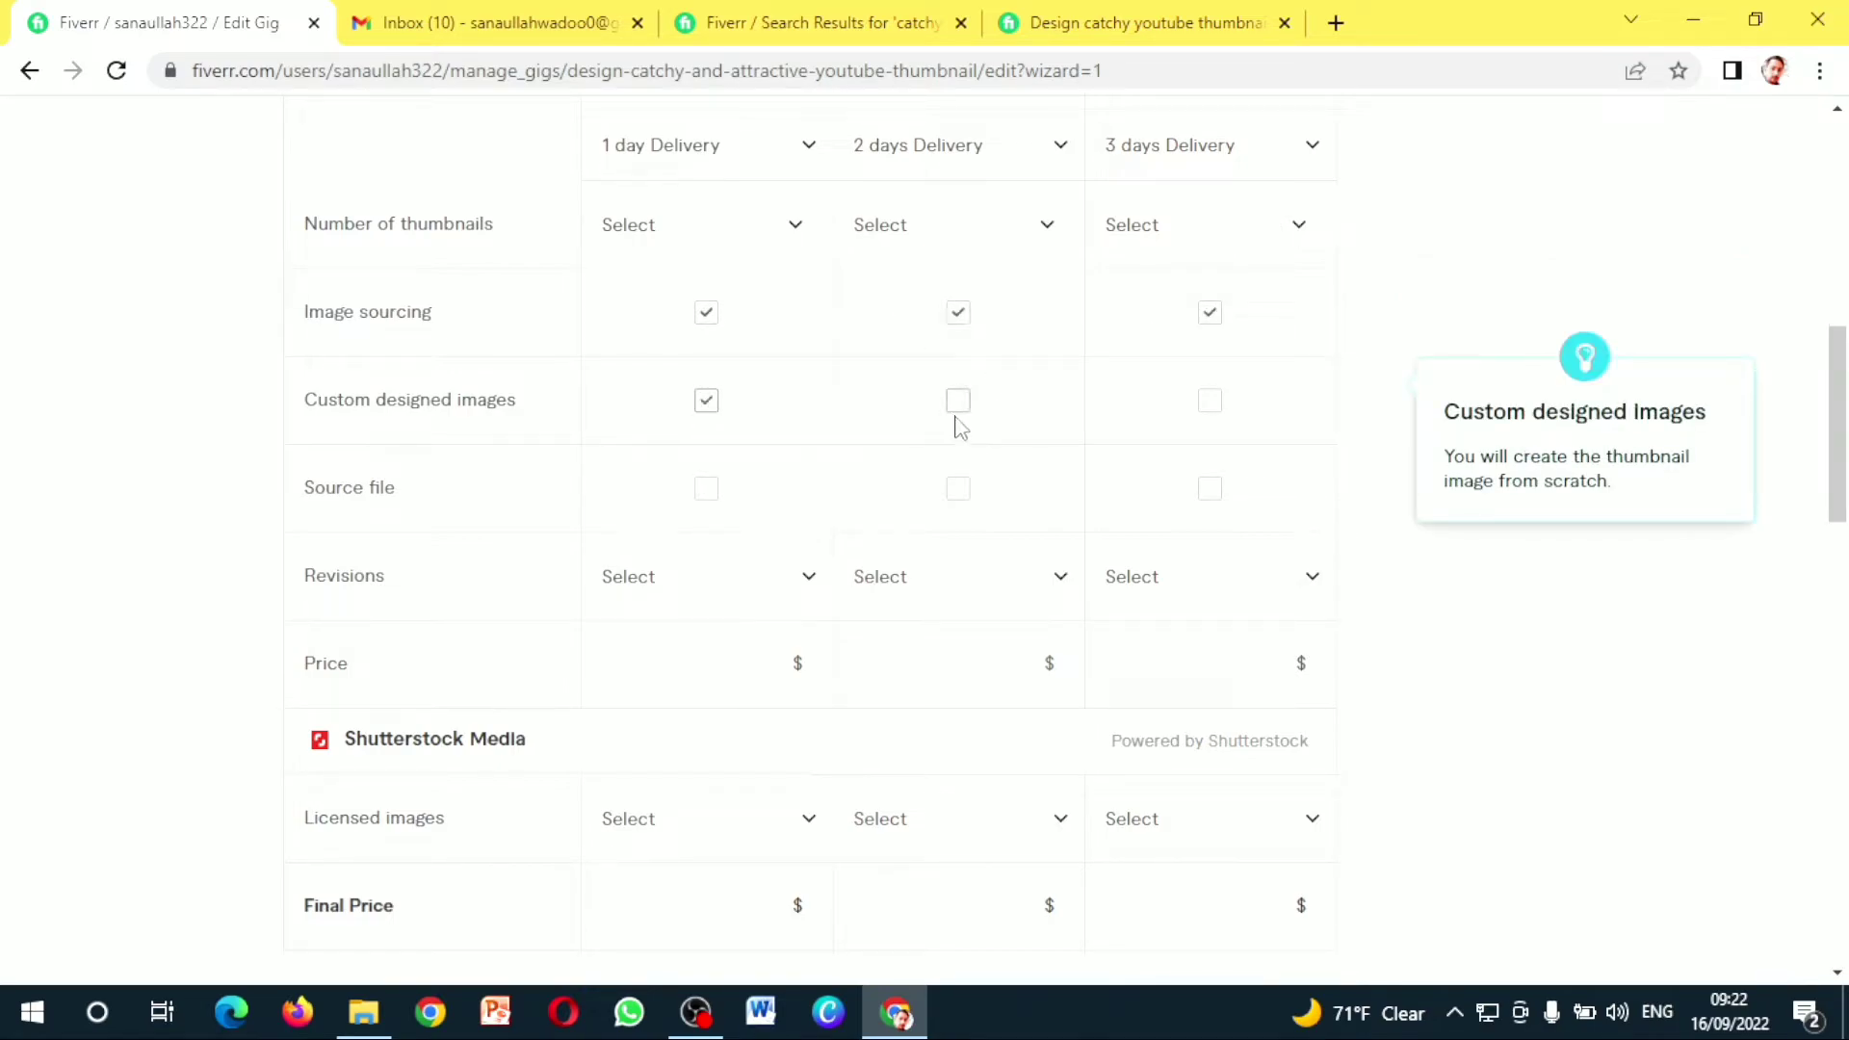
{"action": "left_click", "coordinate": [957, 418]}
{"action": "left_click", "coordinate": [707, 492]}
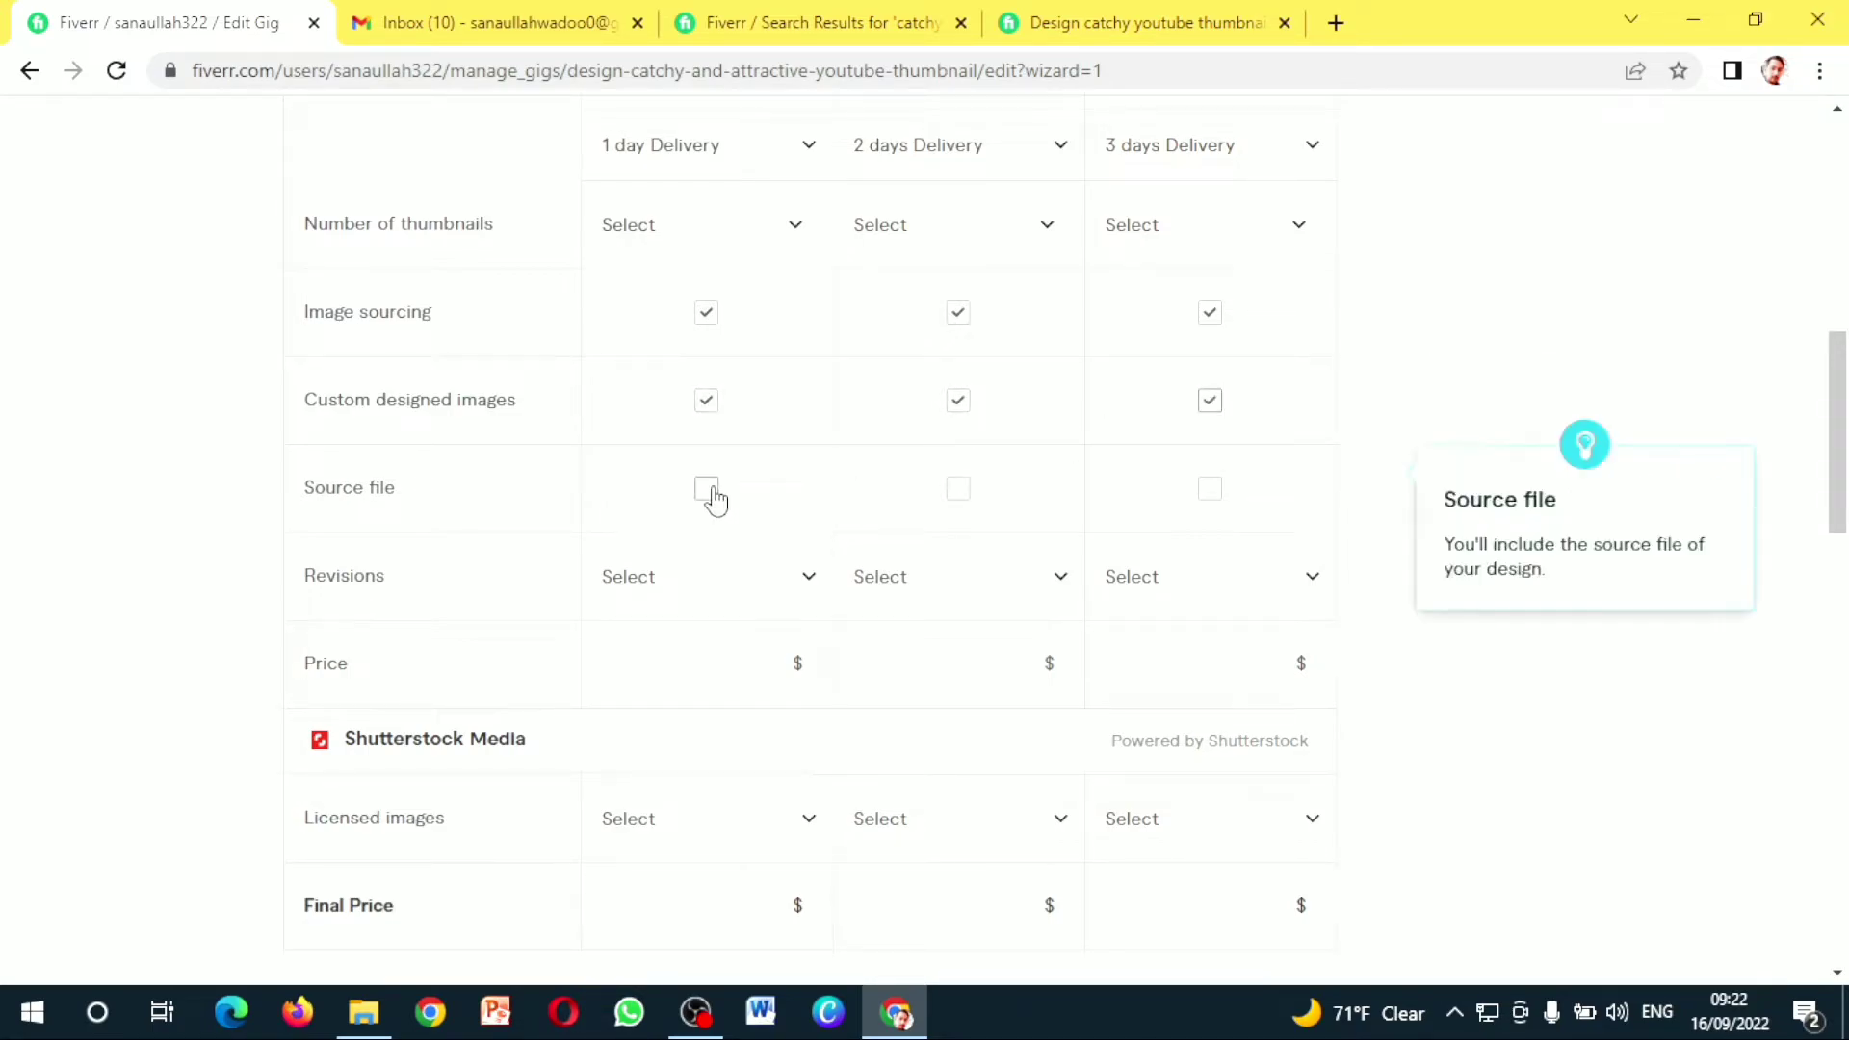
{"action": "left_click", "coordinate": [958, 493]}
{"action": "left_click", "coordinate": [1210, 491]}
{"action": "left_click", "coordinate": [707, 496]}
{"action": "left_click", "coordinate": [958, 491]}
{"action": "left_click", "coordinate": [1219, 489]}
{"action": "left_click_drag", "start_coordinate": [1845, 407], "coordinate": [1847, 472]}
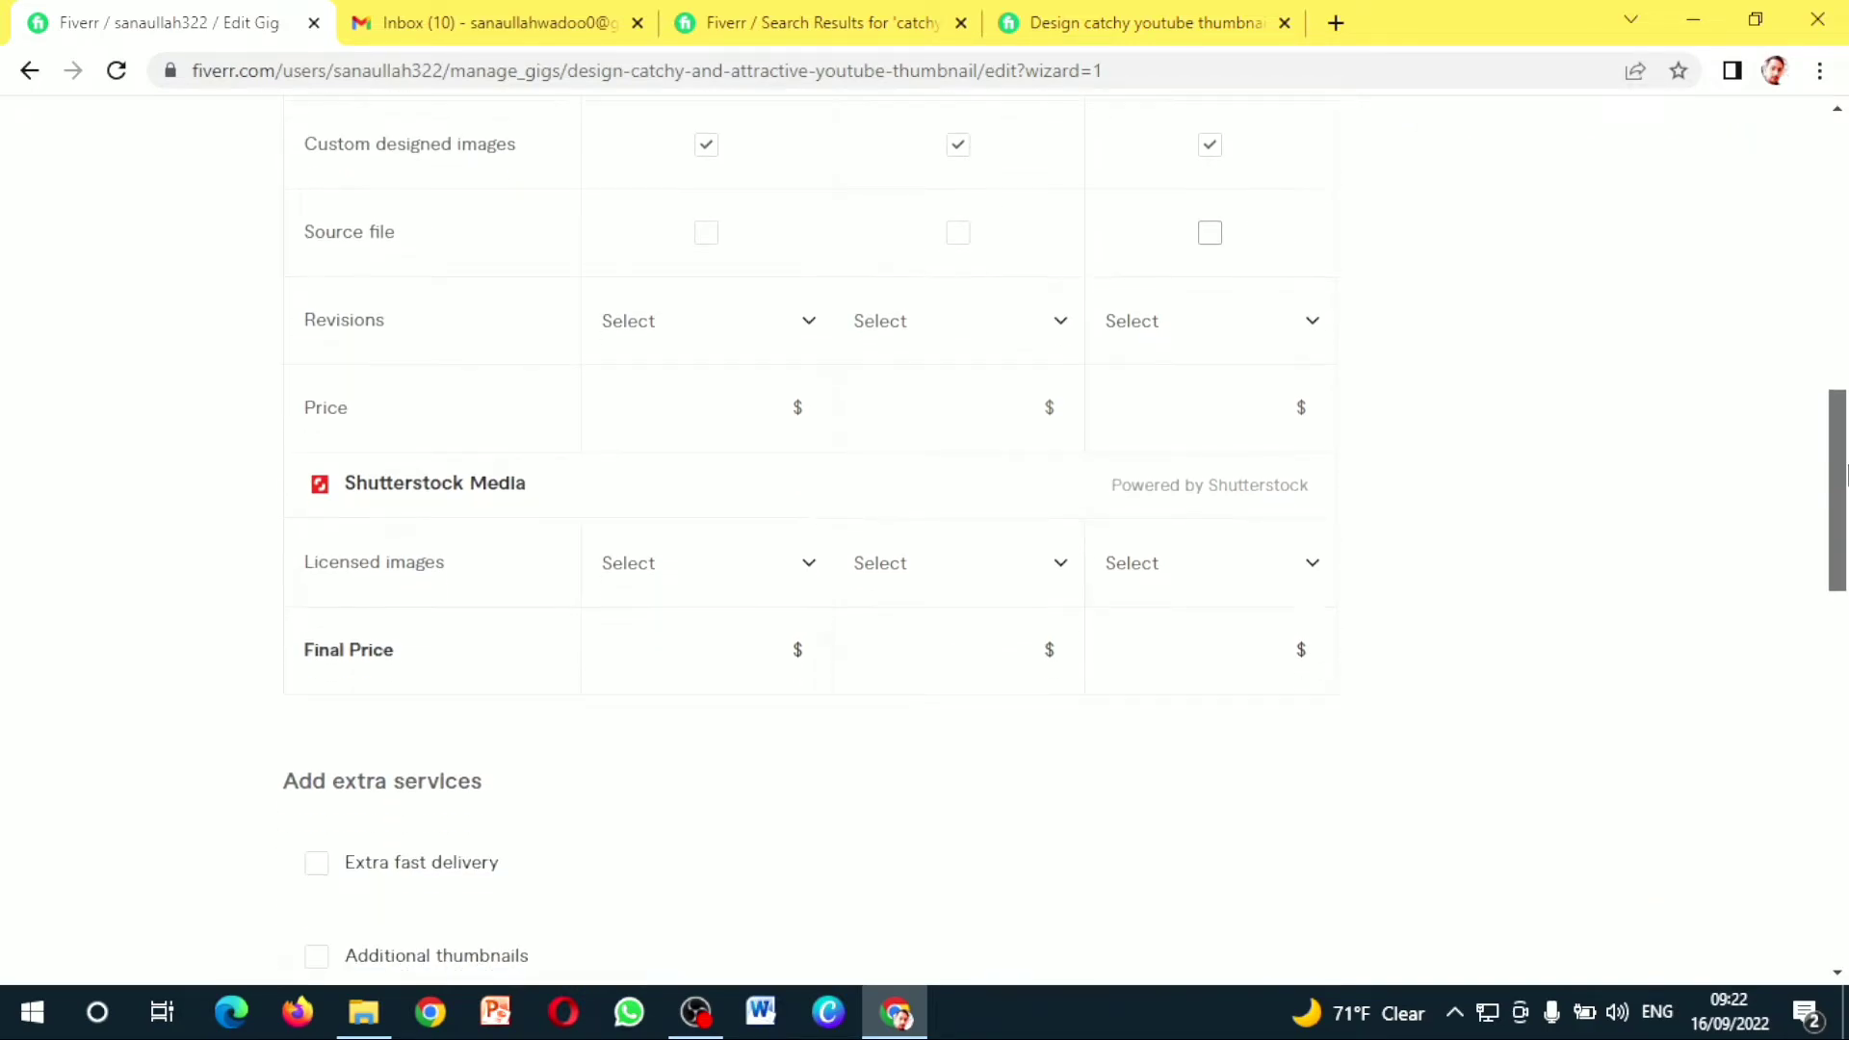
Set the revisions to UNLIMITED for the Basic, Standard and Premium packages
{"action": "left_click", "coordinate": [781, 326]}
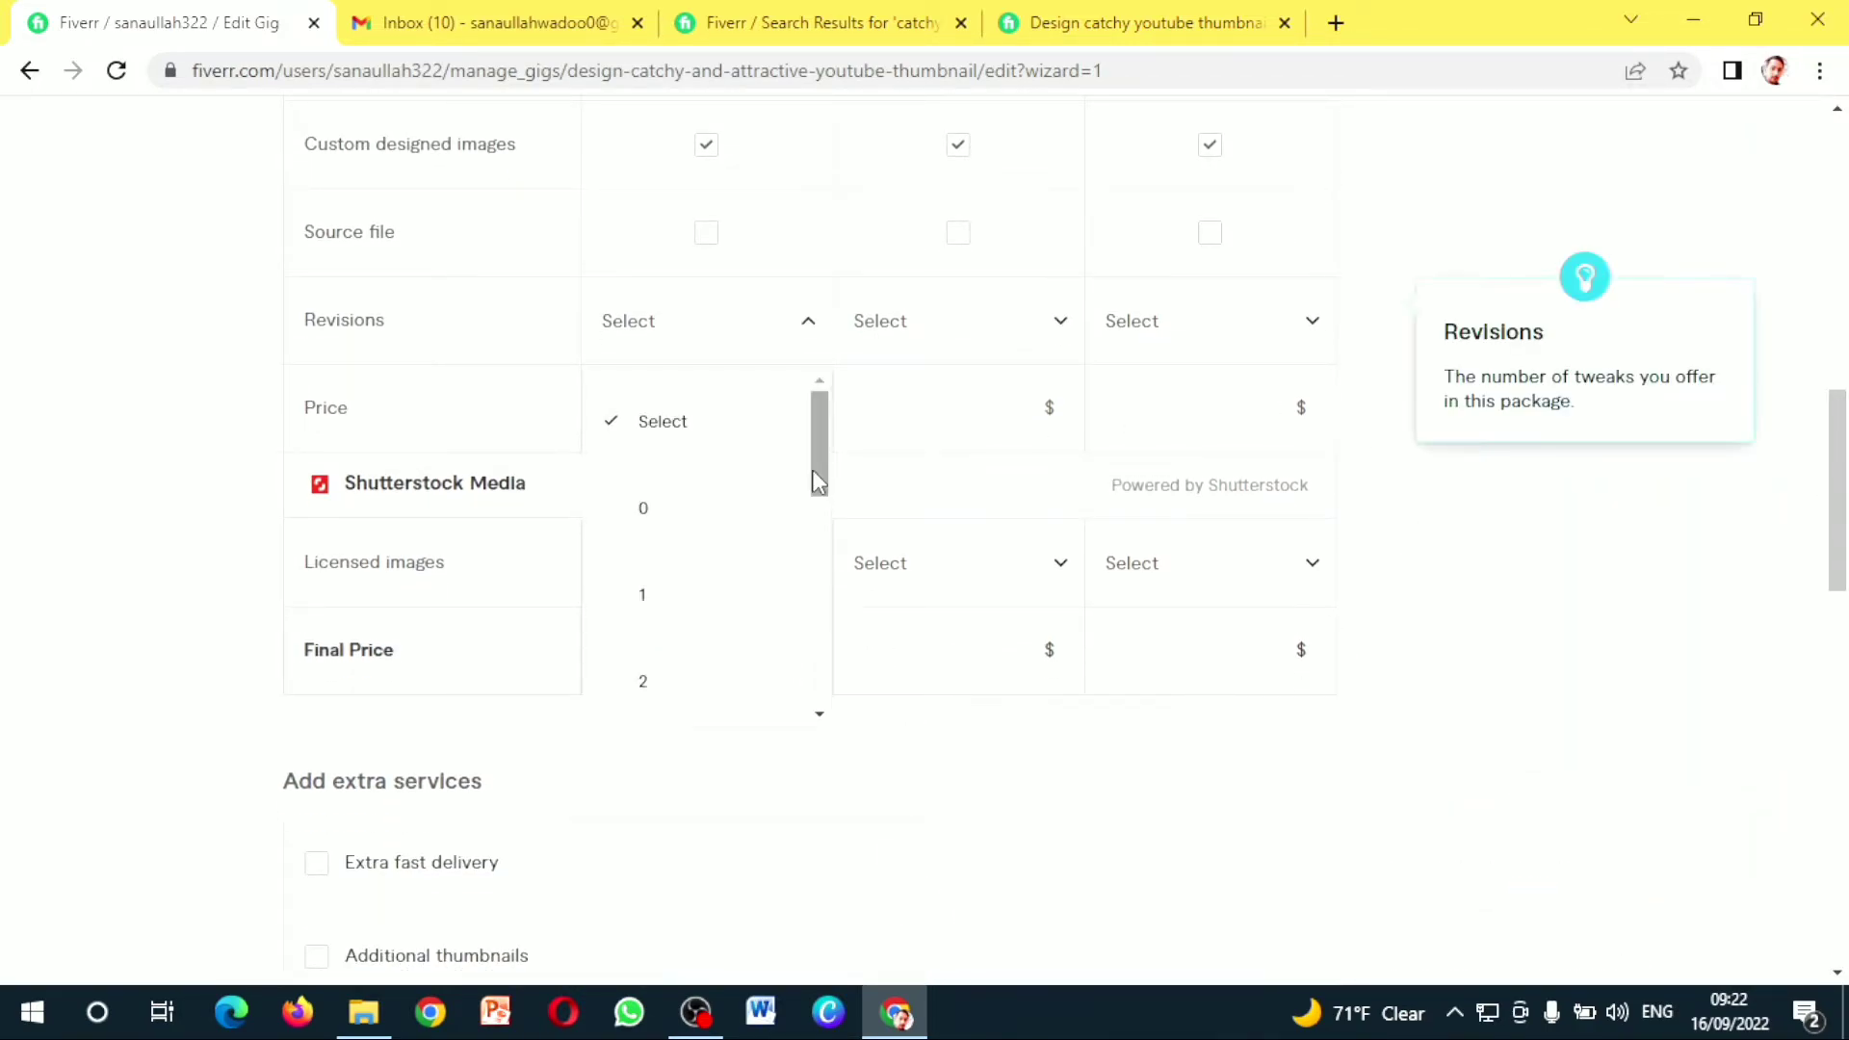
{"action": "left_click_drag", "start_coordinate": [811, 469], "coordinate": [816, 684]}
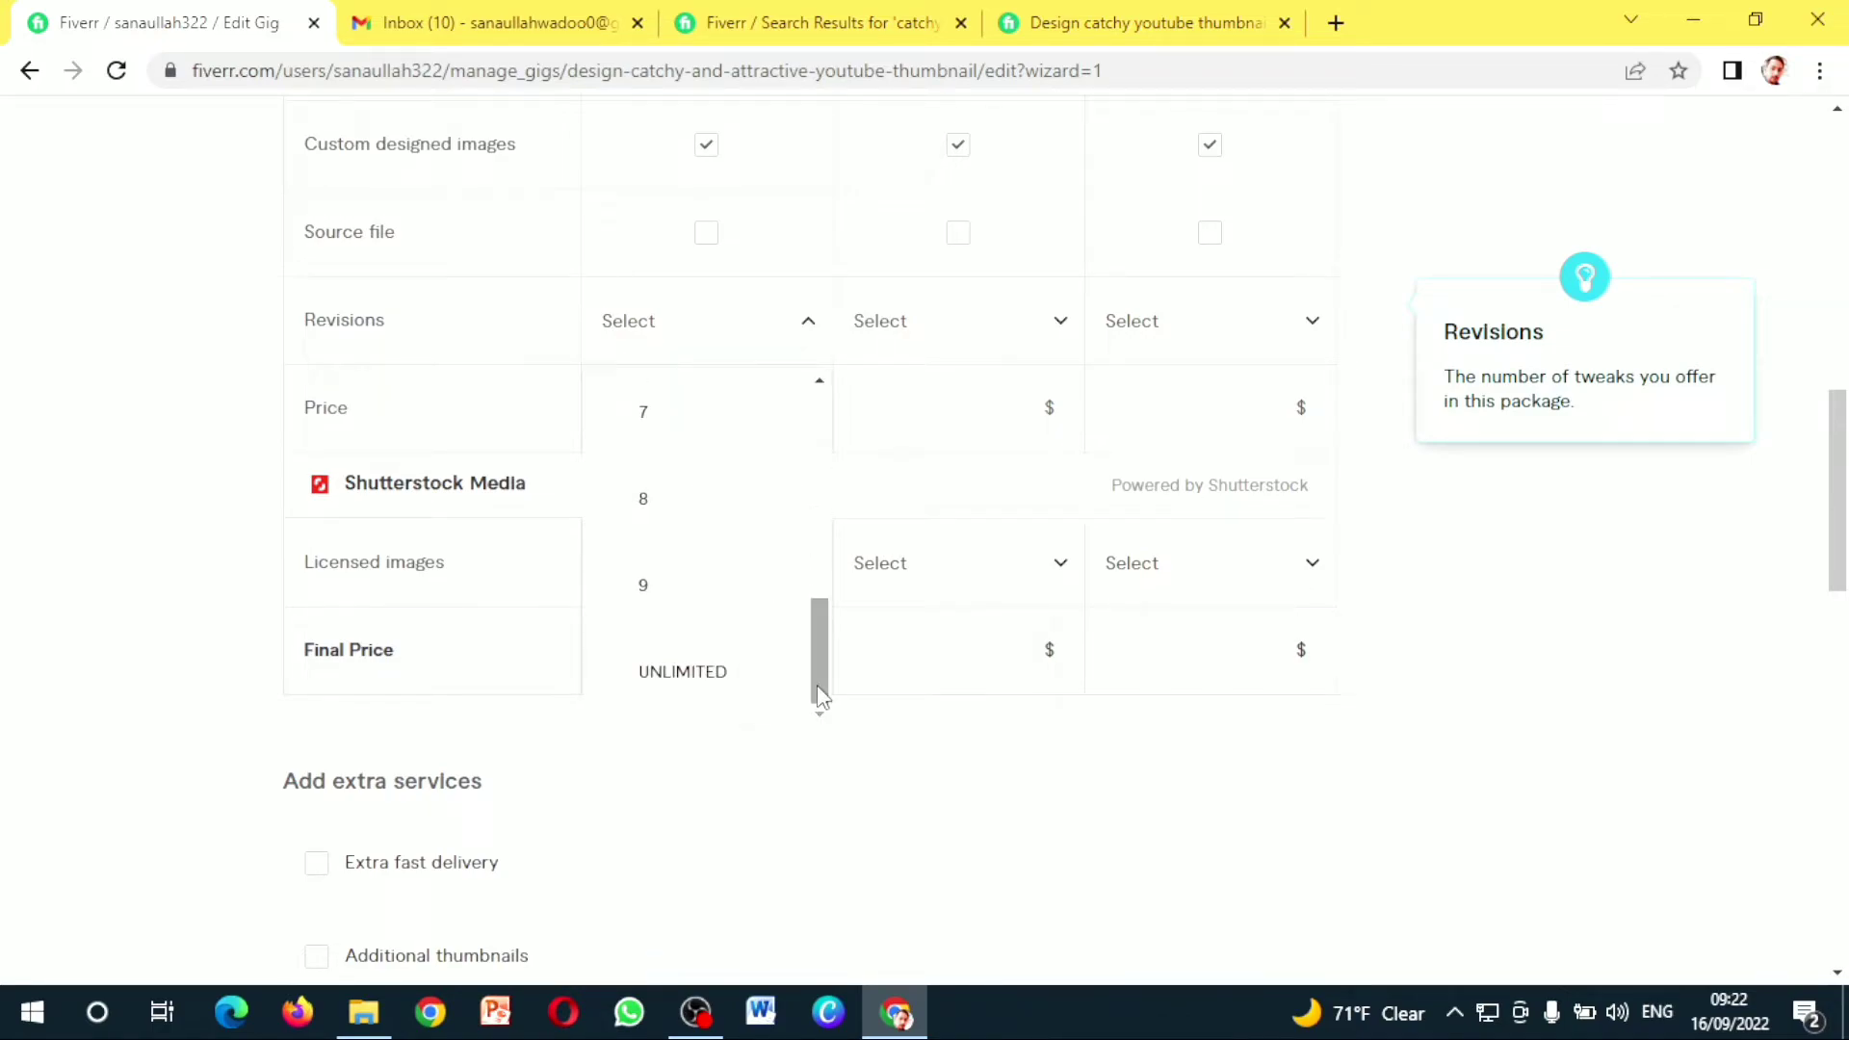
{"action": "left_click", "coordinate": [688, 664]}
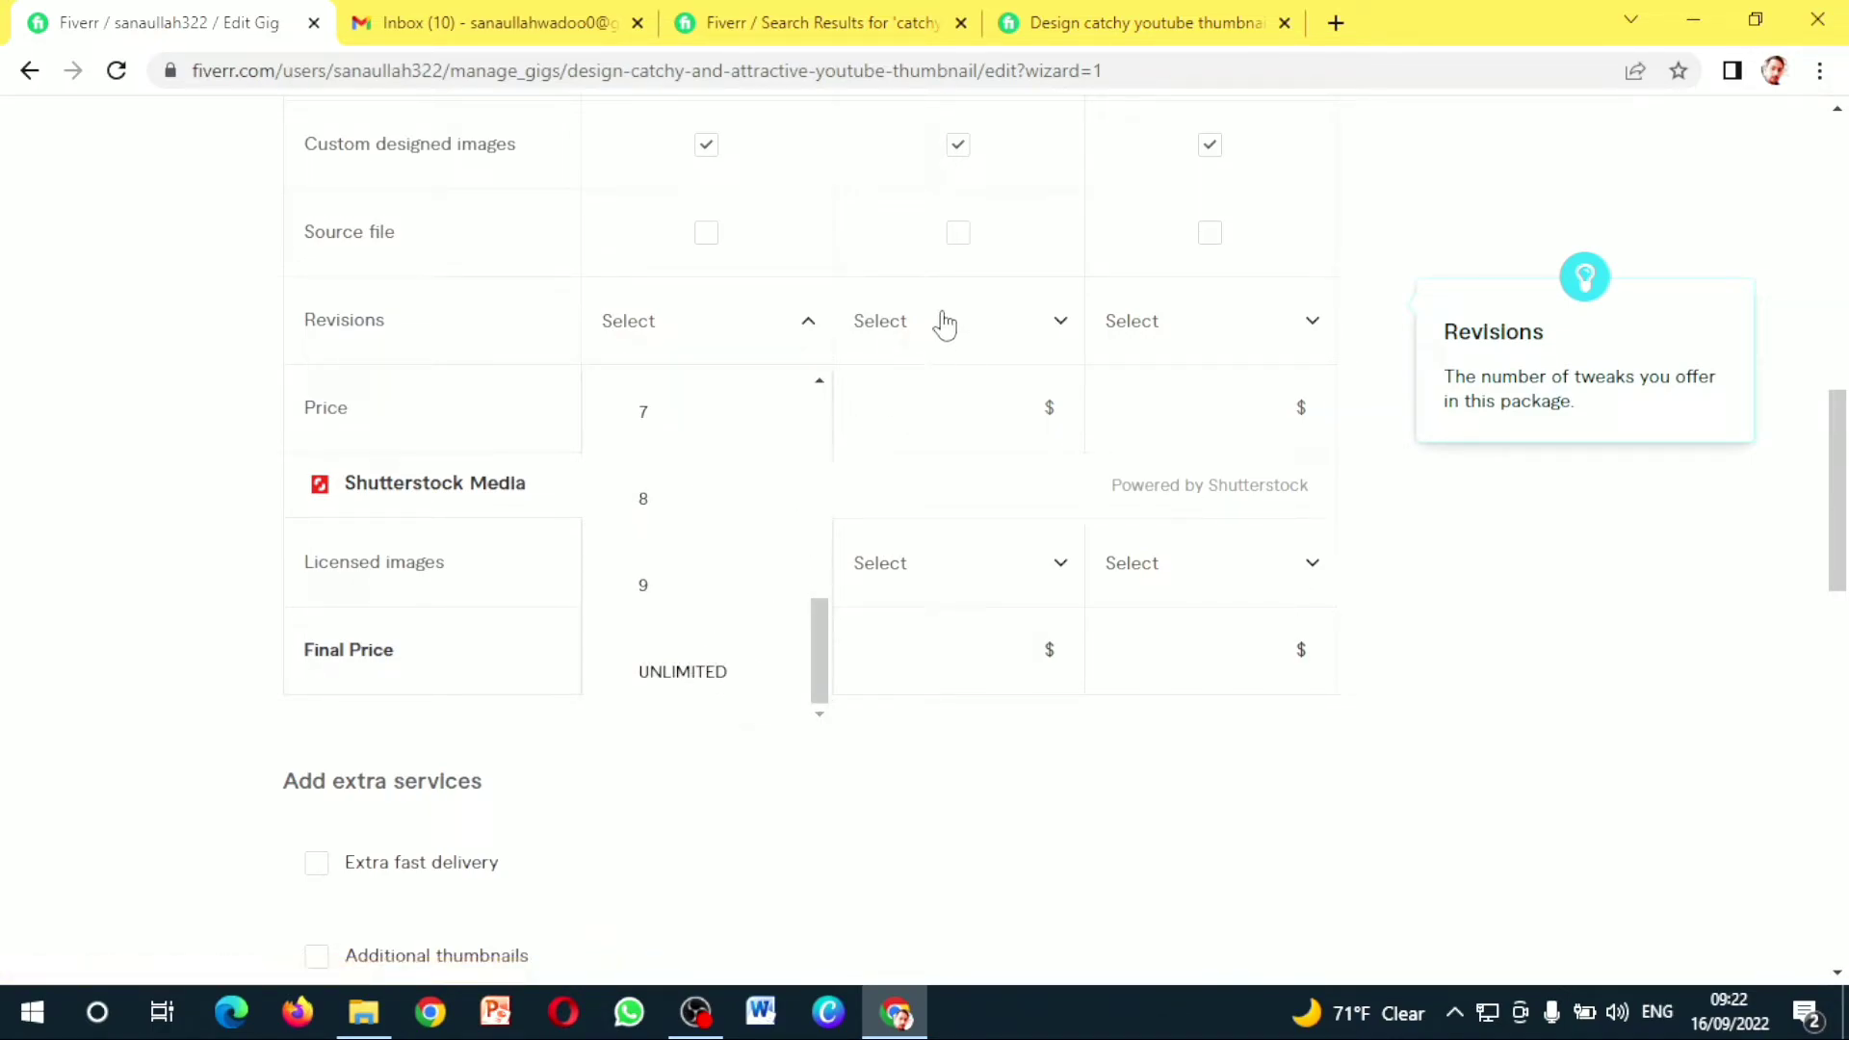
{"action": "left_click", "coordinate": [1002, 353]}
{"action": "left_click_drag", "start_coordinate": [1072, 401], "coordinate": [1072, 699]}
{"action": "left_click", "coordinate": [951, 679]}
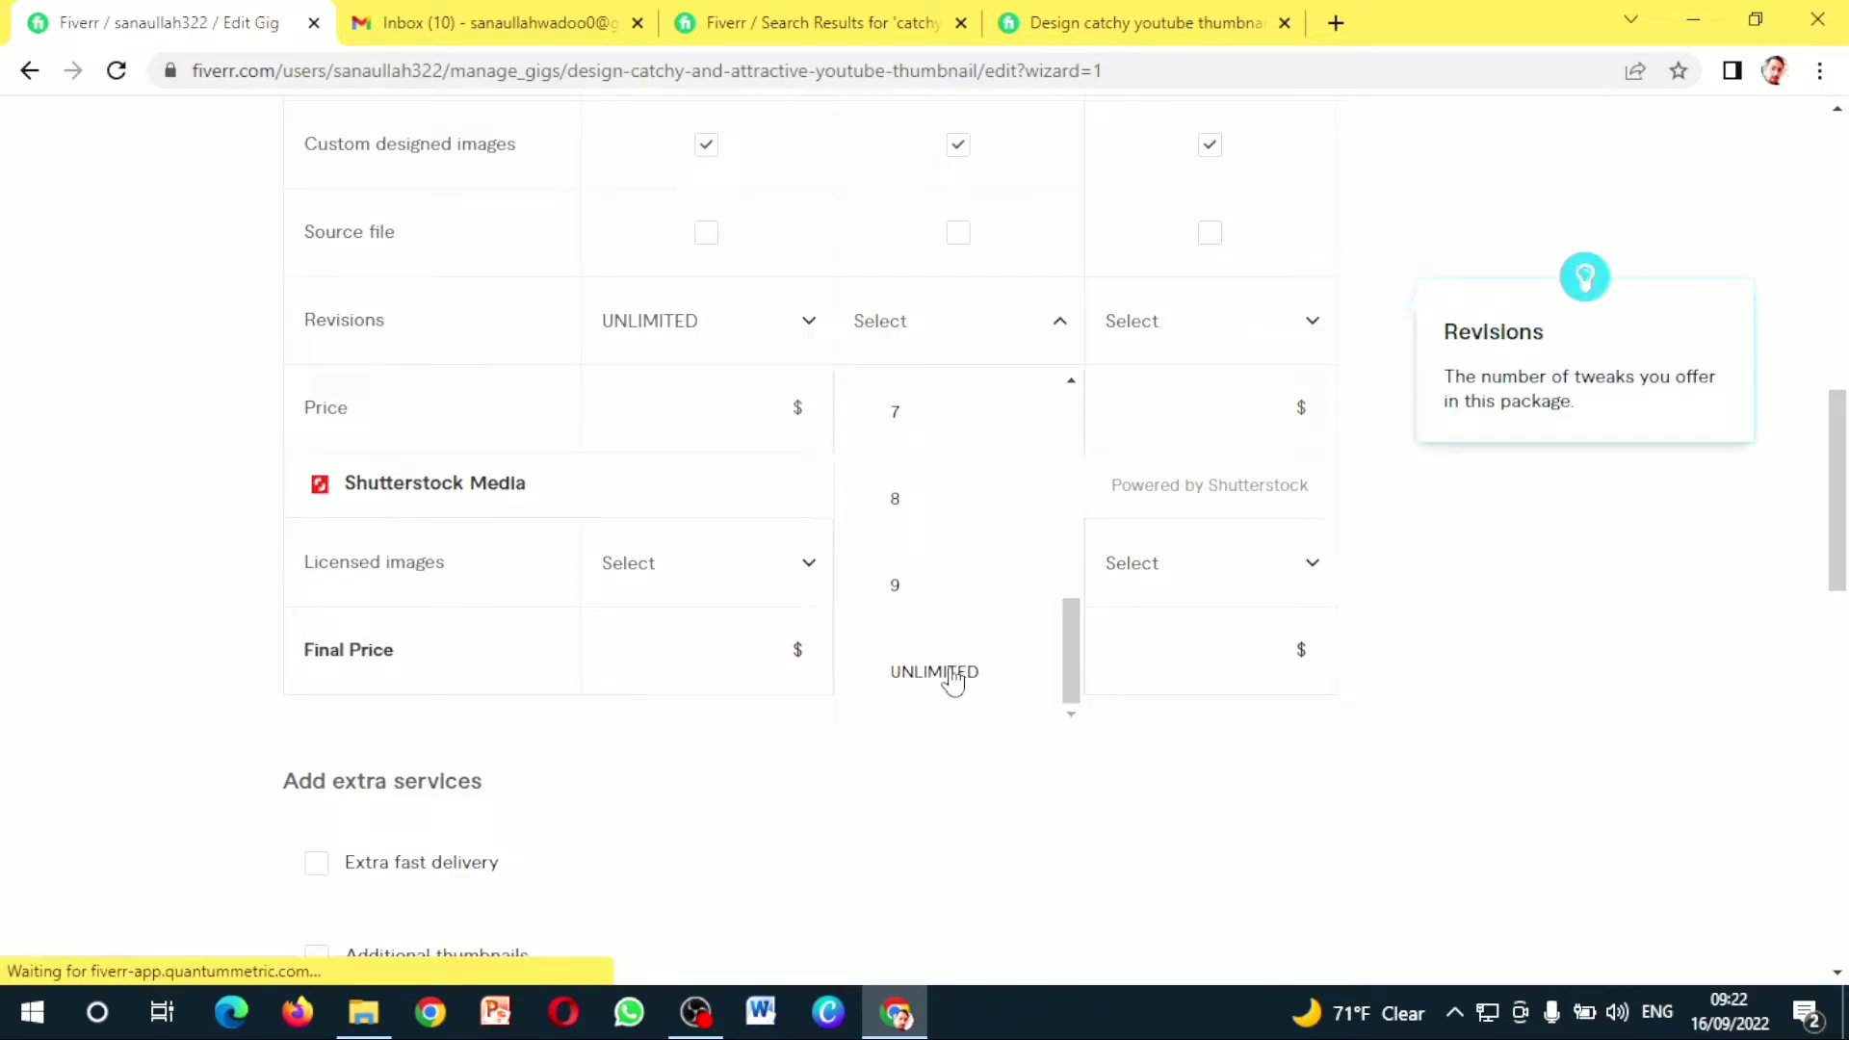
{"action": "left_click", "coordinate": [1230, 316]}
{"action": "left_click_drag", "start_coordinate": [1329, 390], "coordinate": [1325, 702]}
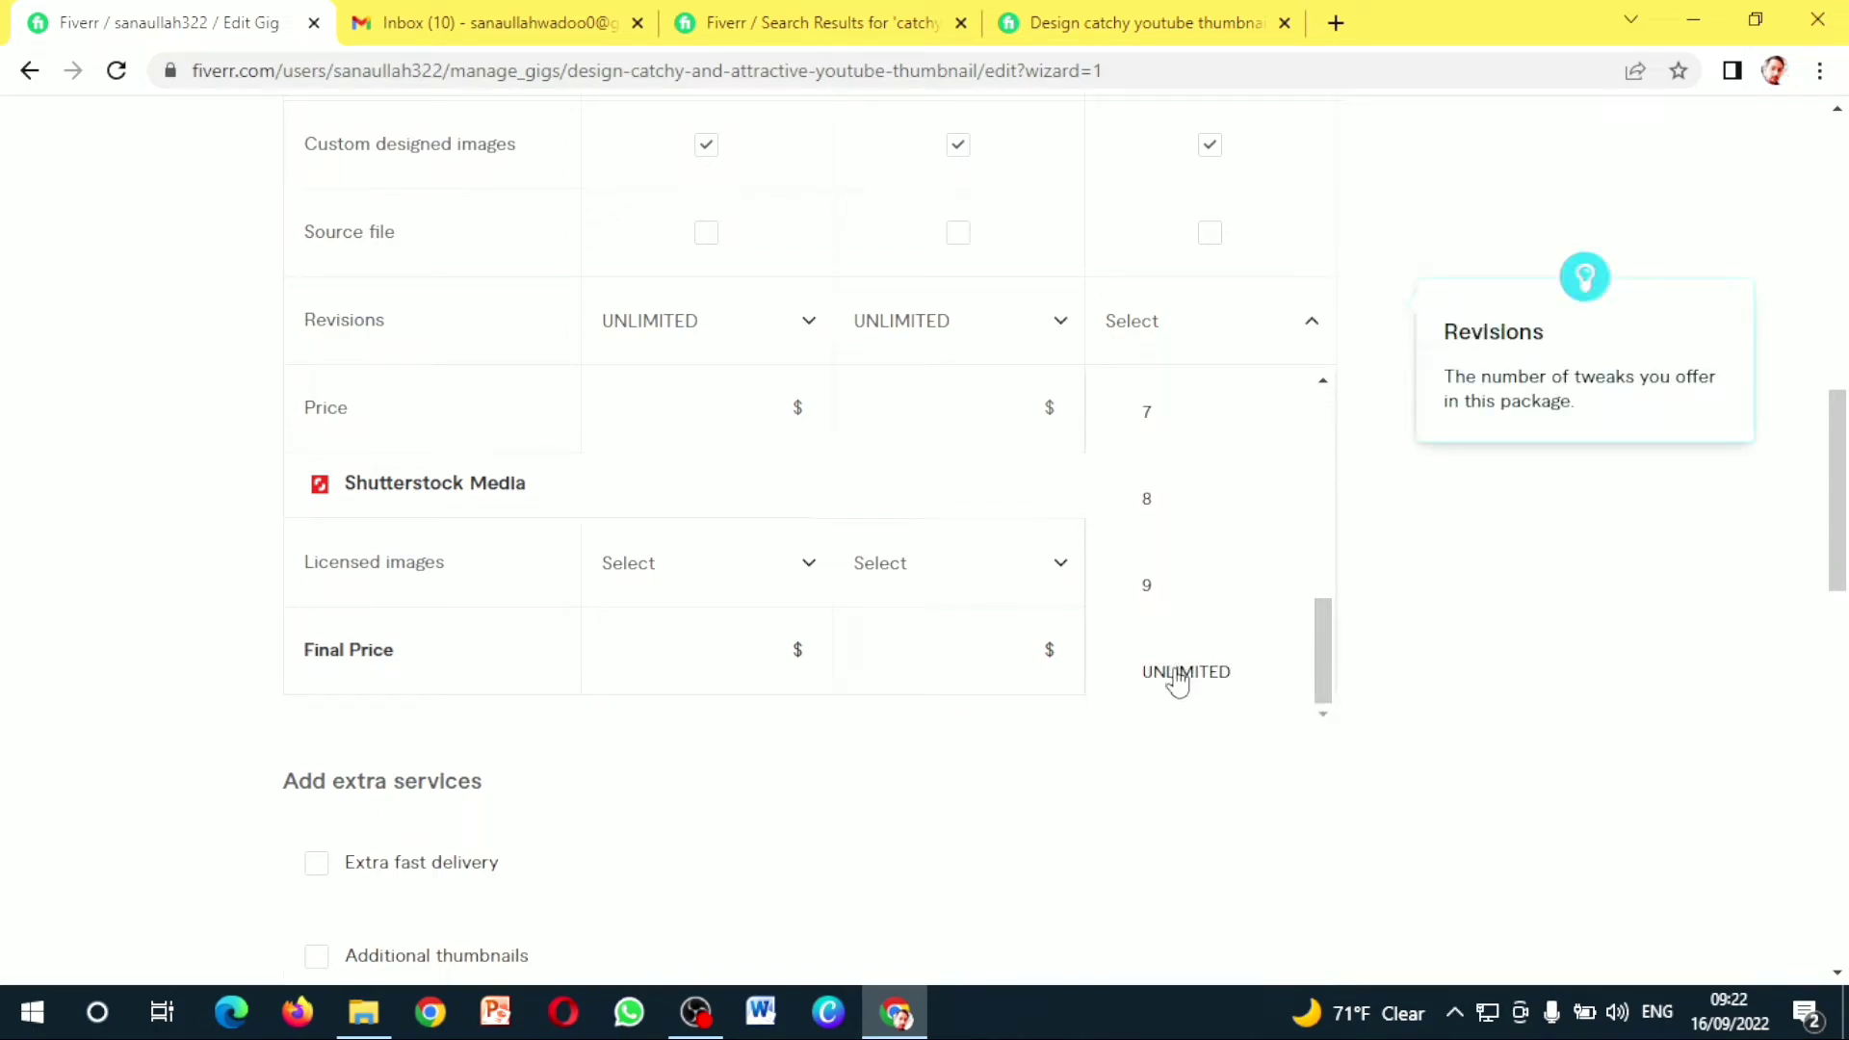
Price the Basic package at $5, the Standard at $10 and the Premium at $15
{"action": "left_click", "coordinate": [703, 411]}
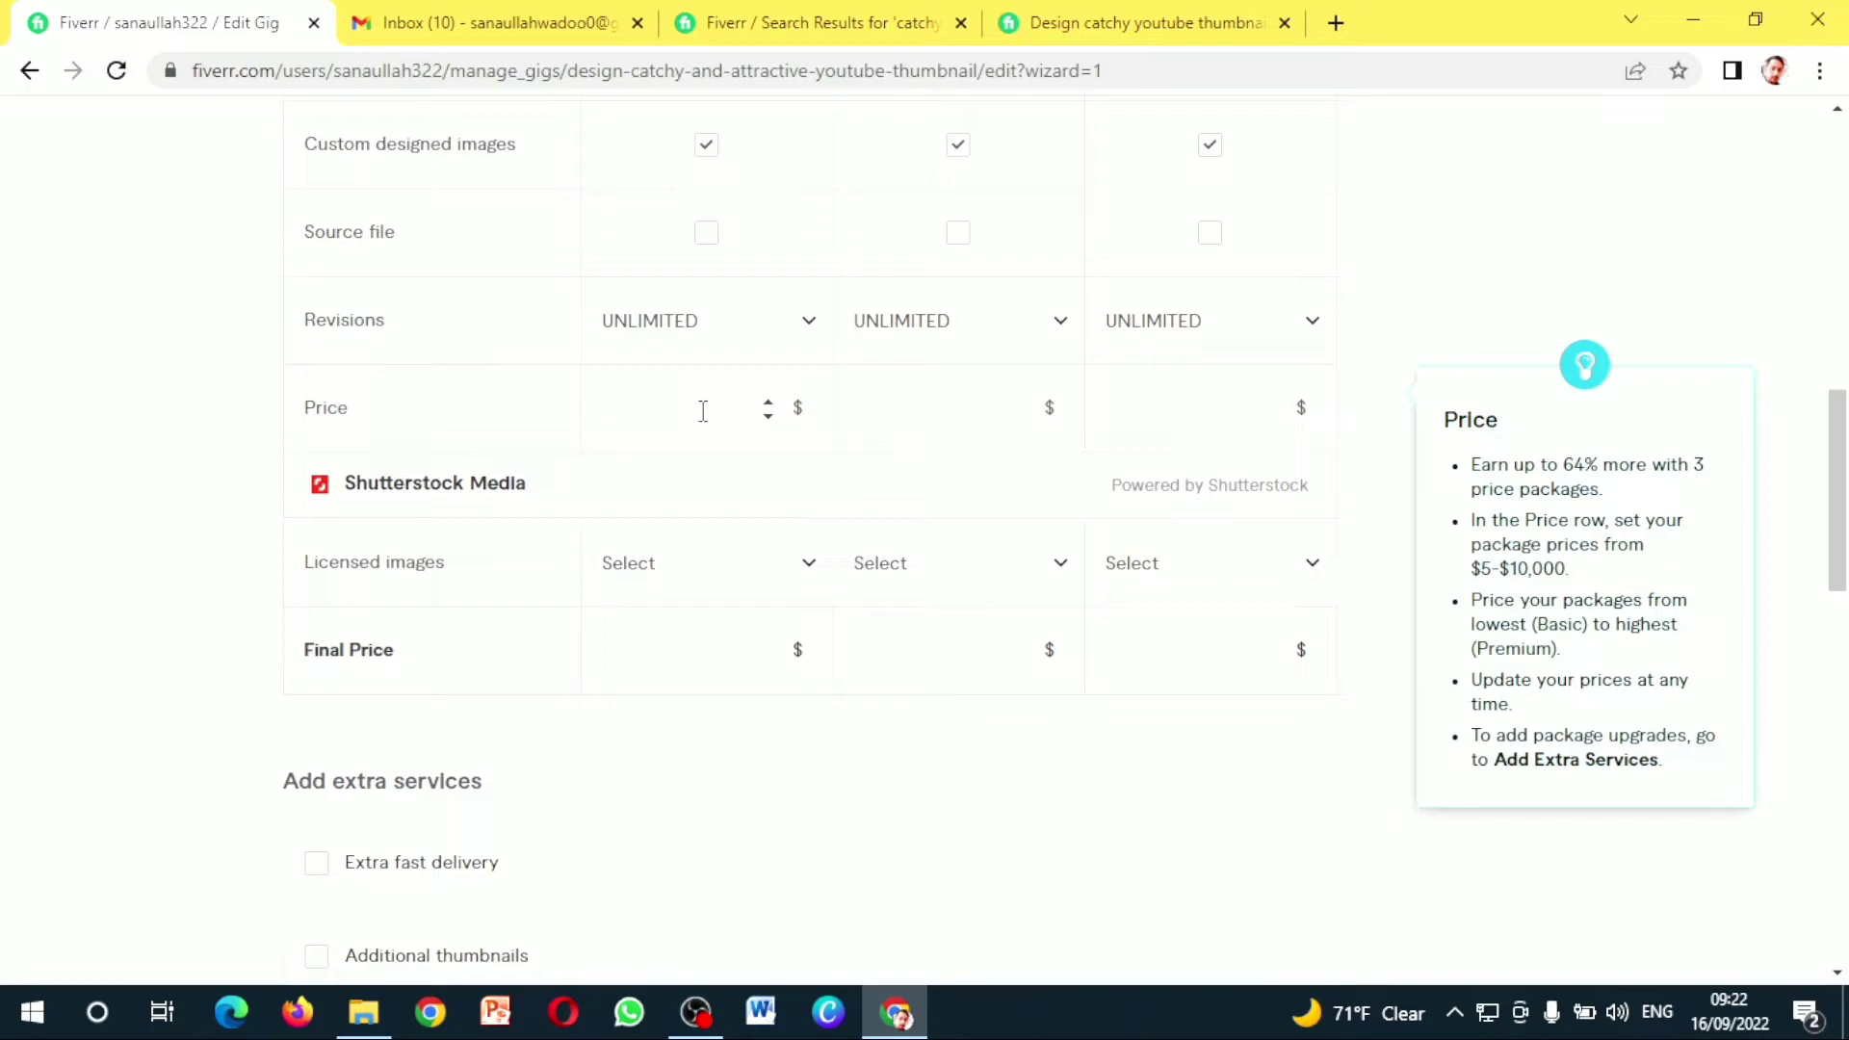
{"action": "type", "text": "5"}
{"action": "type", "text": "10"}
{"action": "left_click", "coordinate": [1190, 412]}
{"action": "type", "text": "15"}
Try one licensed Shutterstock image ($2) in the Basic package and clear that selection again
{"action": "left_click_drag", "start_coordinate": [1842, 510], "coordinate": [1842, 564]}
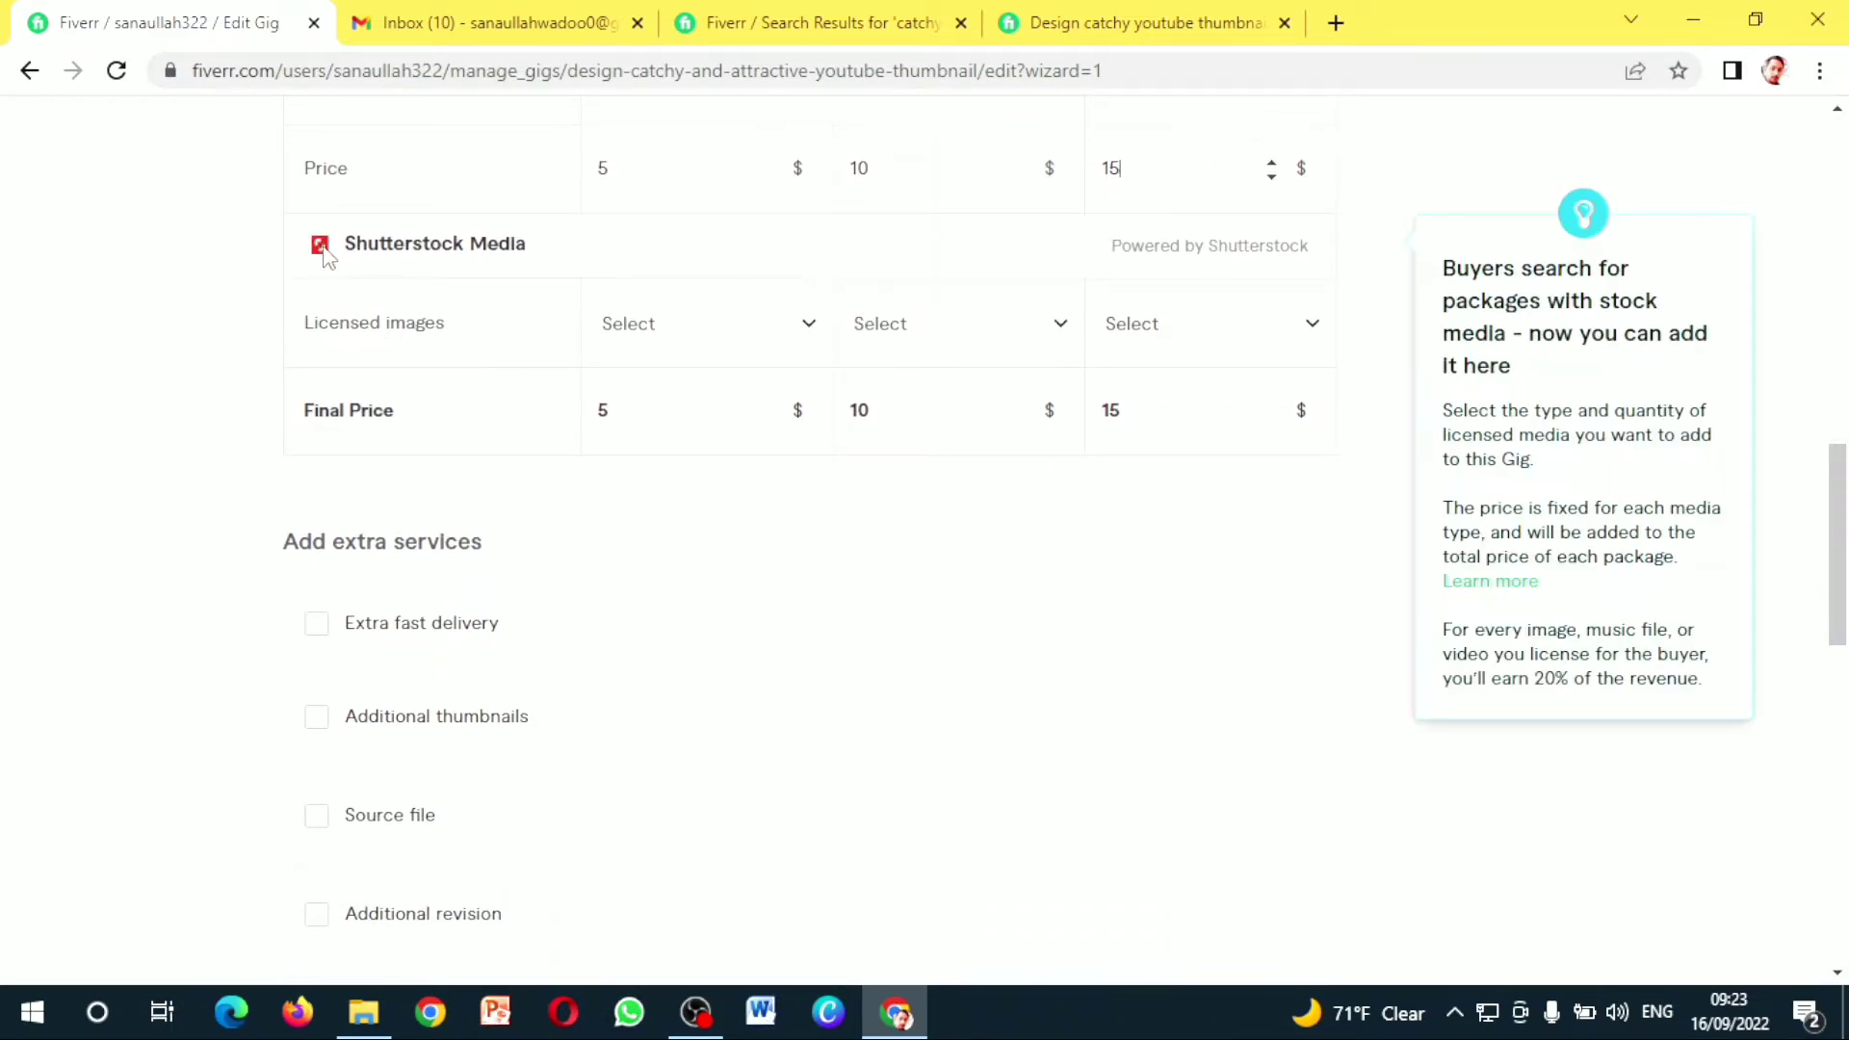
{"action": "left_click", "coordinate": [767, 345]}
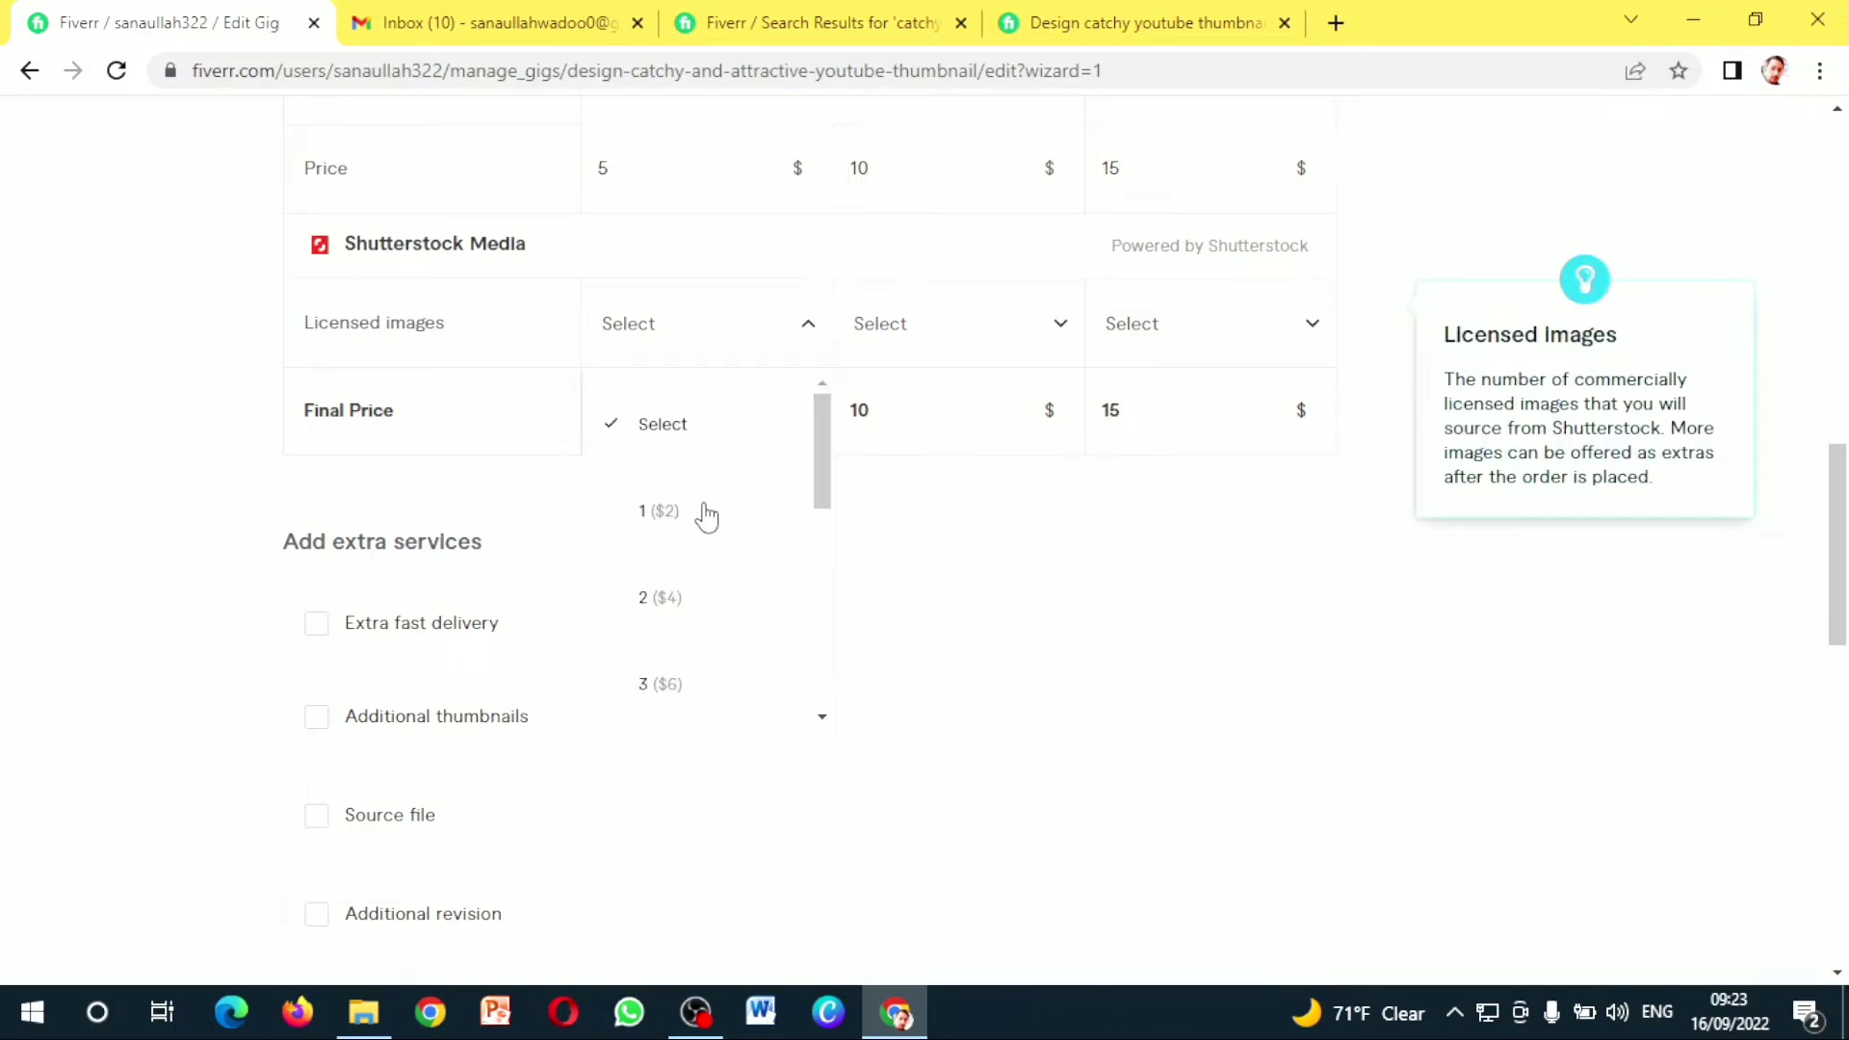
{"action": "left_click", "coordinate": [779, 503]}
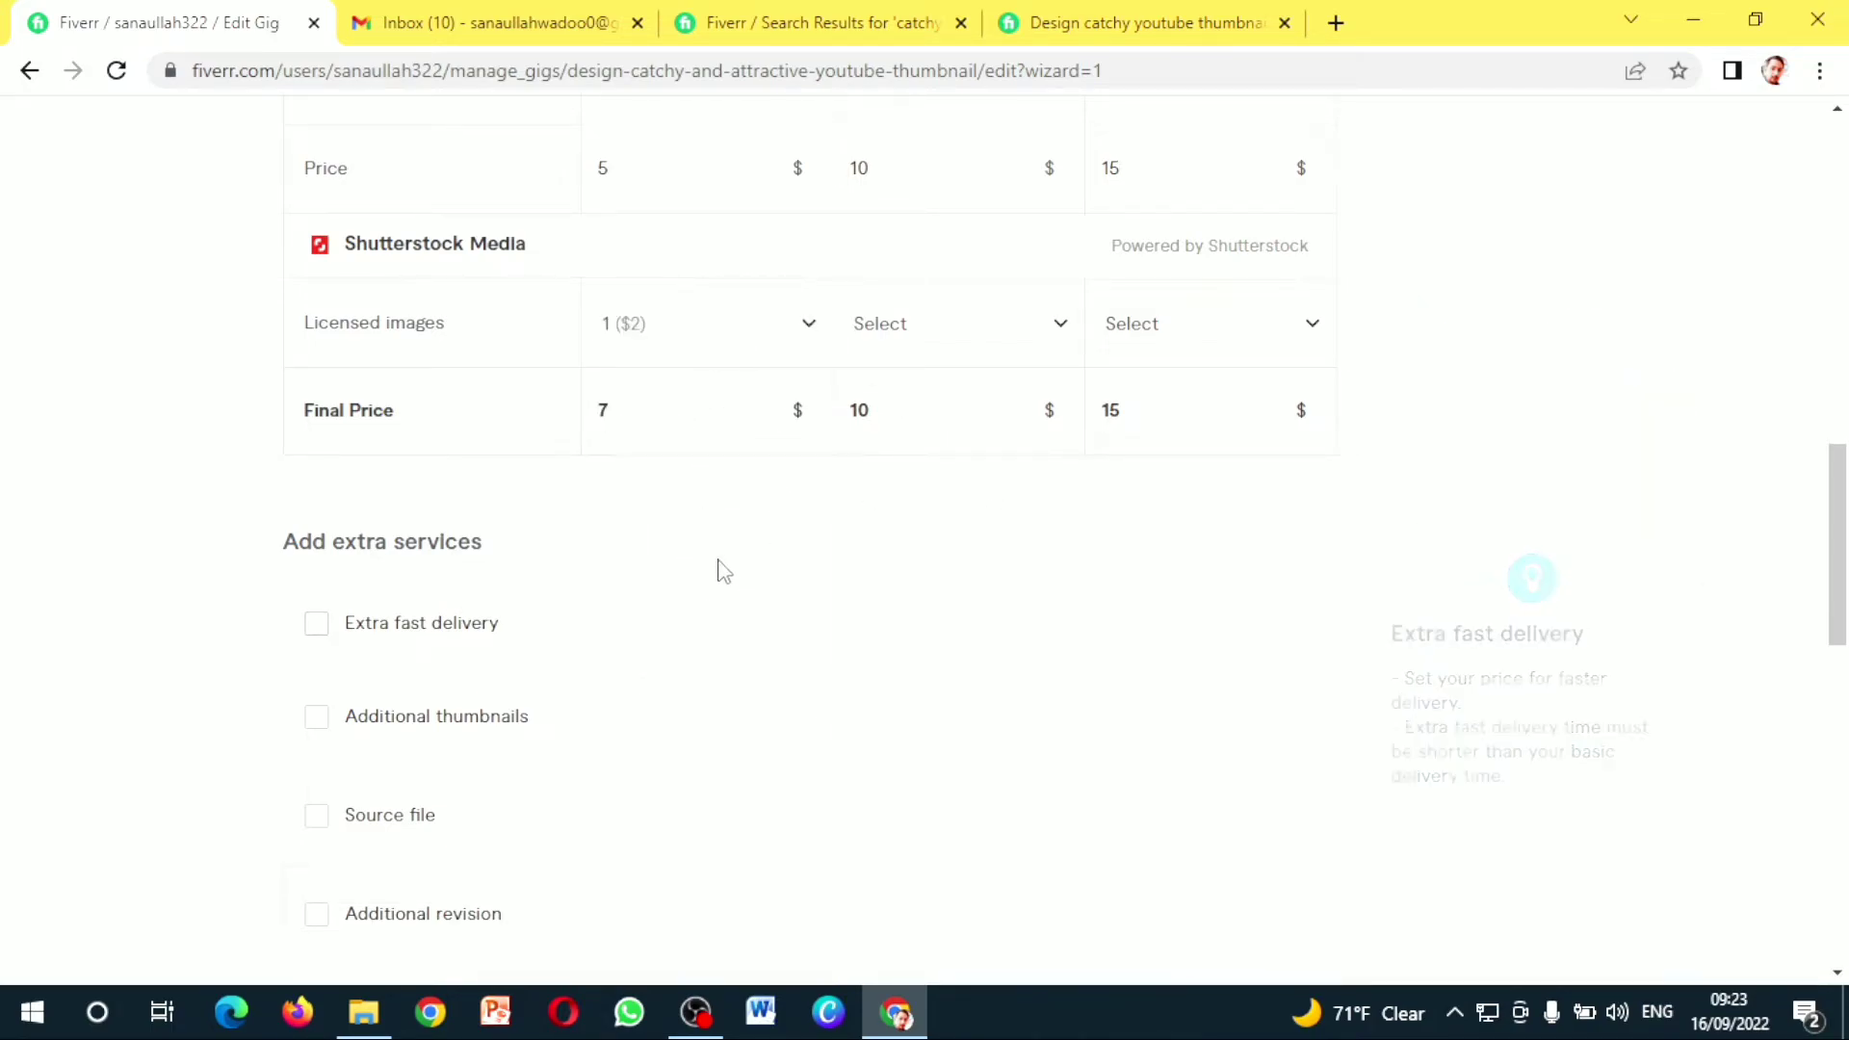
{"action": "left_click", "coordinate": [759, 354]}
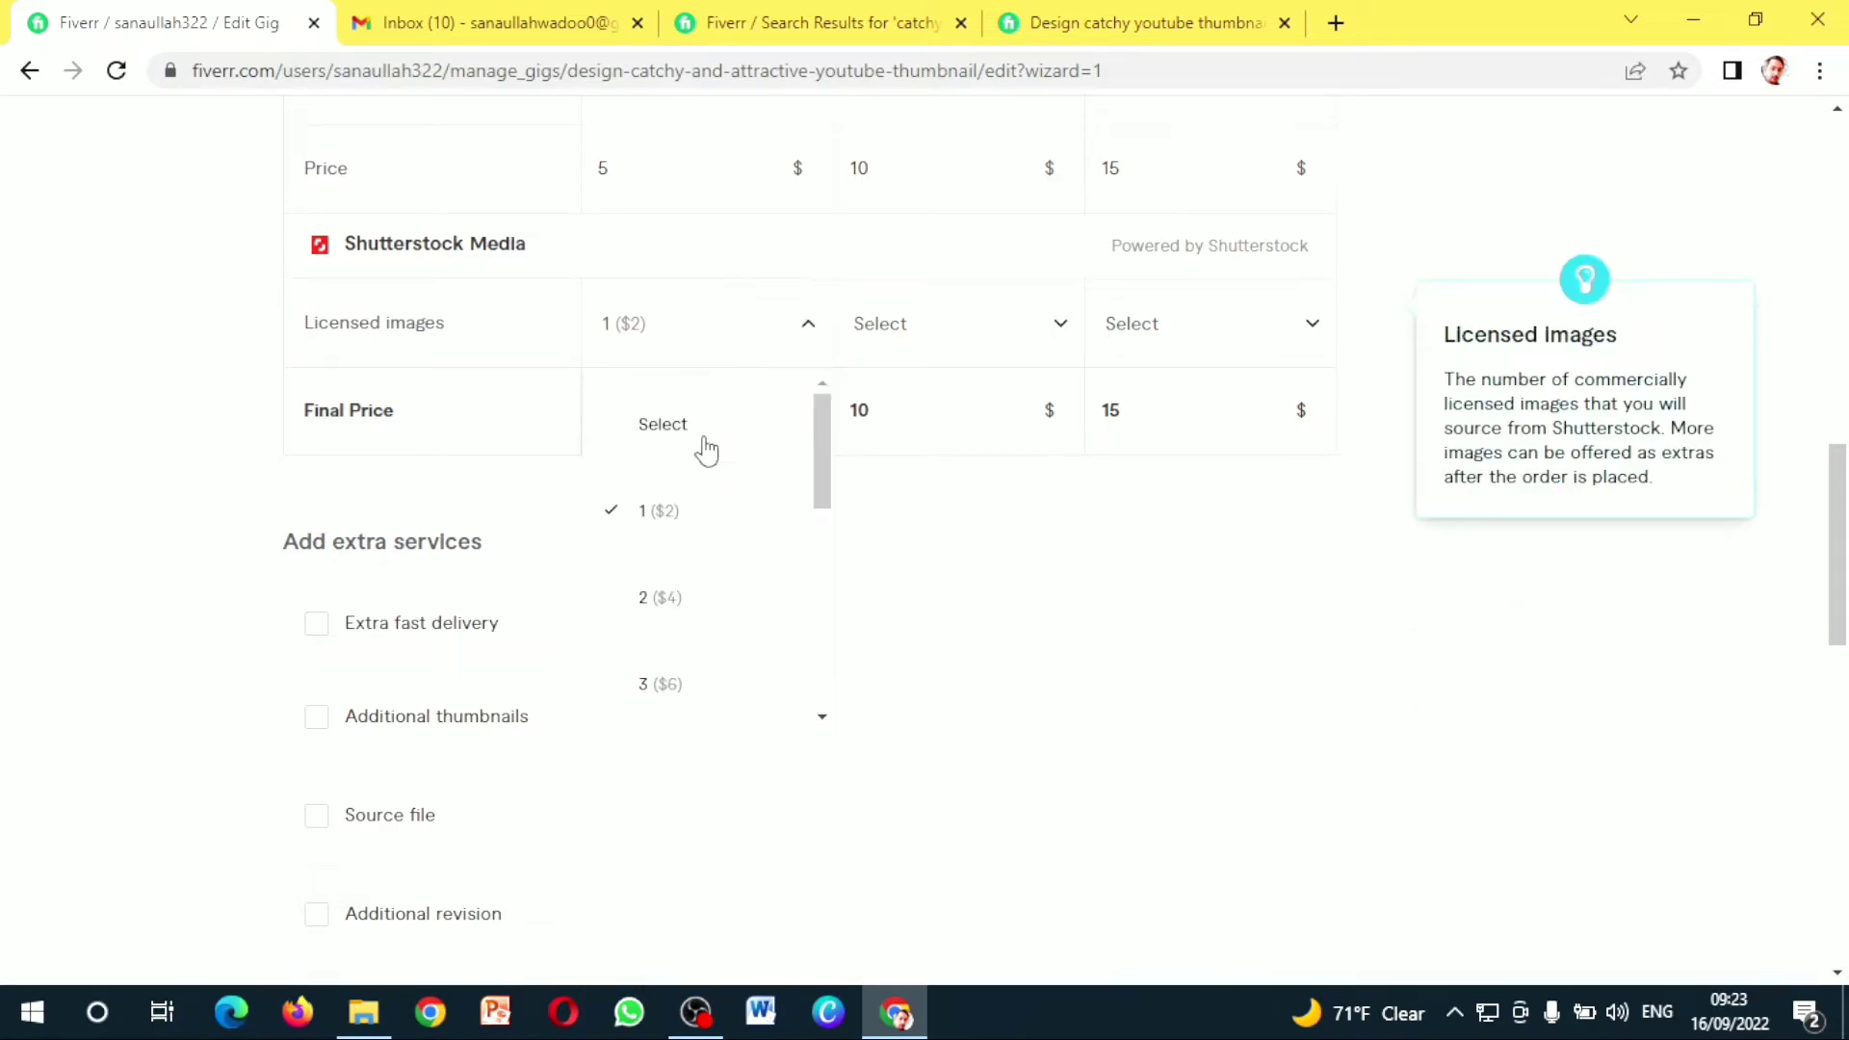
{"action": "left_click", "coordinate": [679, 421]}
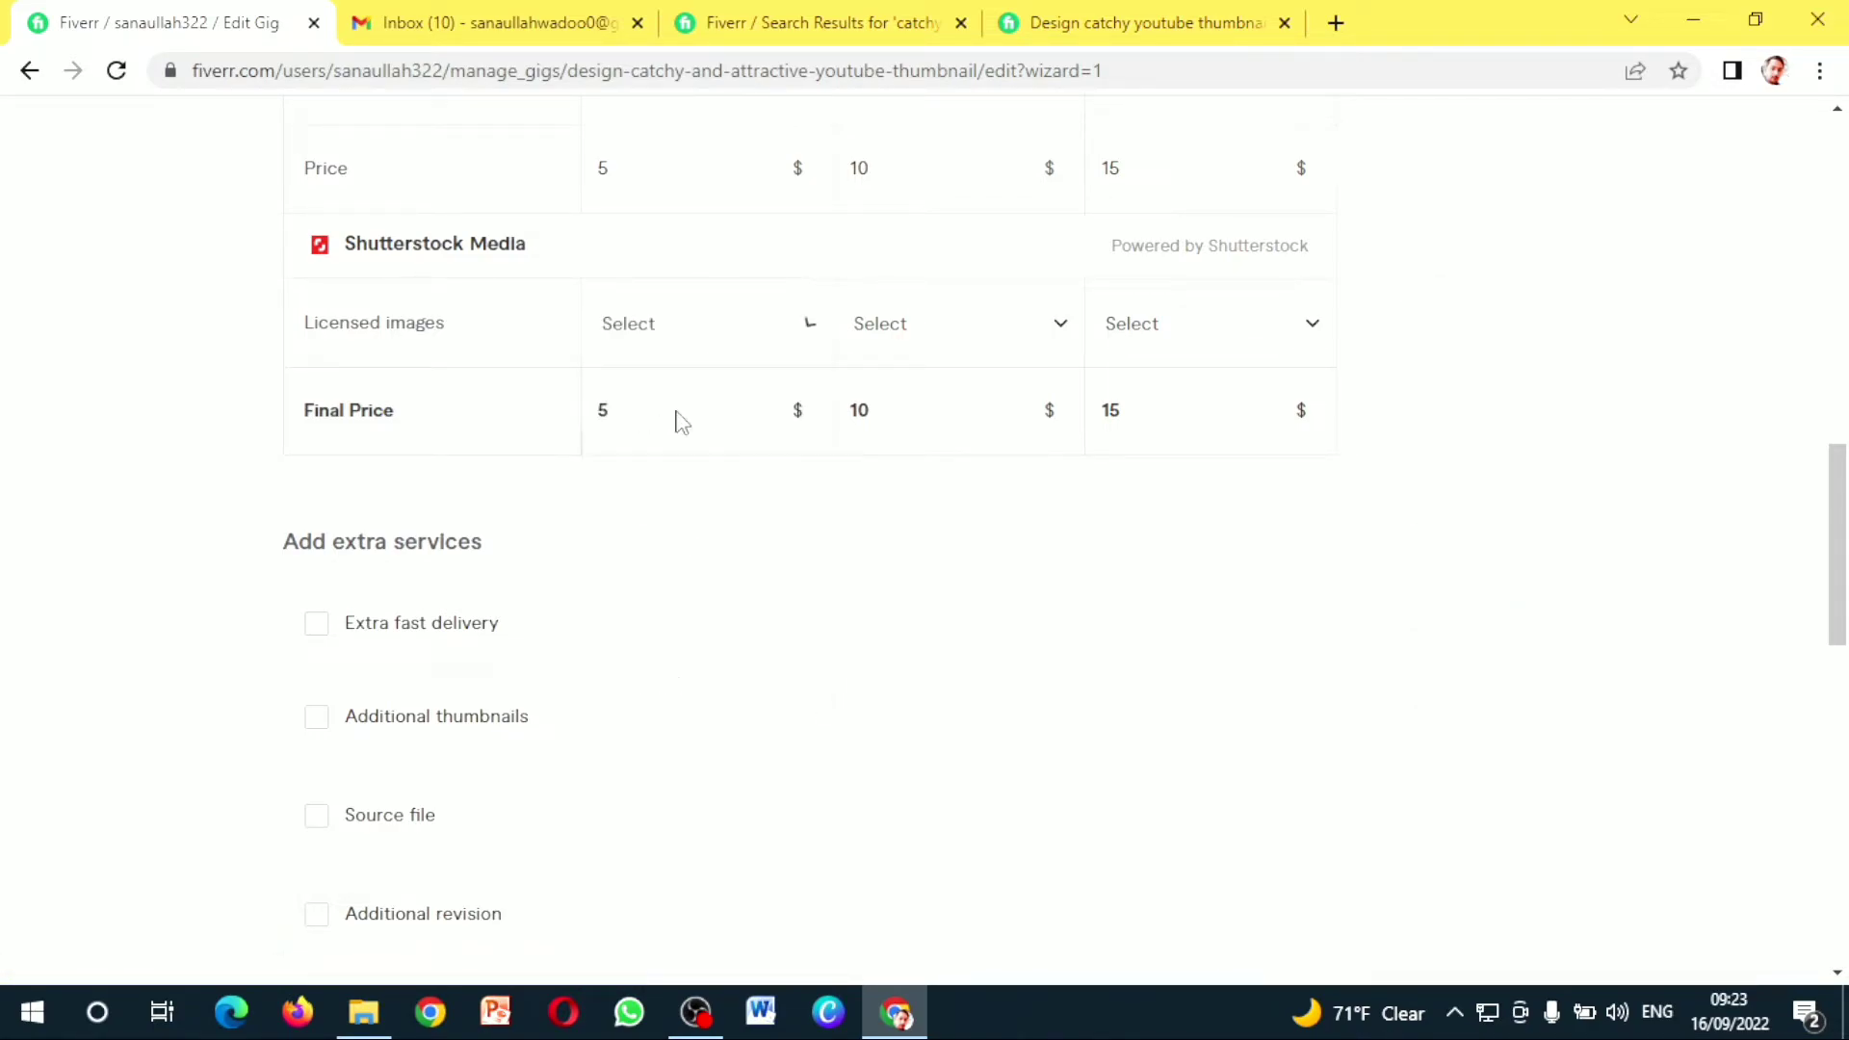
Save the pricing without extra services and continue to the gig's Description & FAQ section
{"action": "left_click_drag", "start_coordinate": [1842, 496], "coordinate": [1845, 653]}
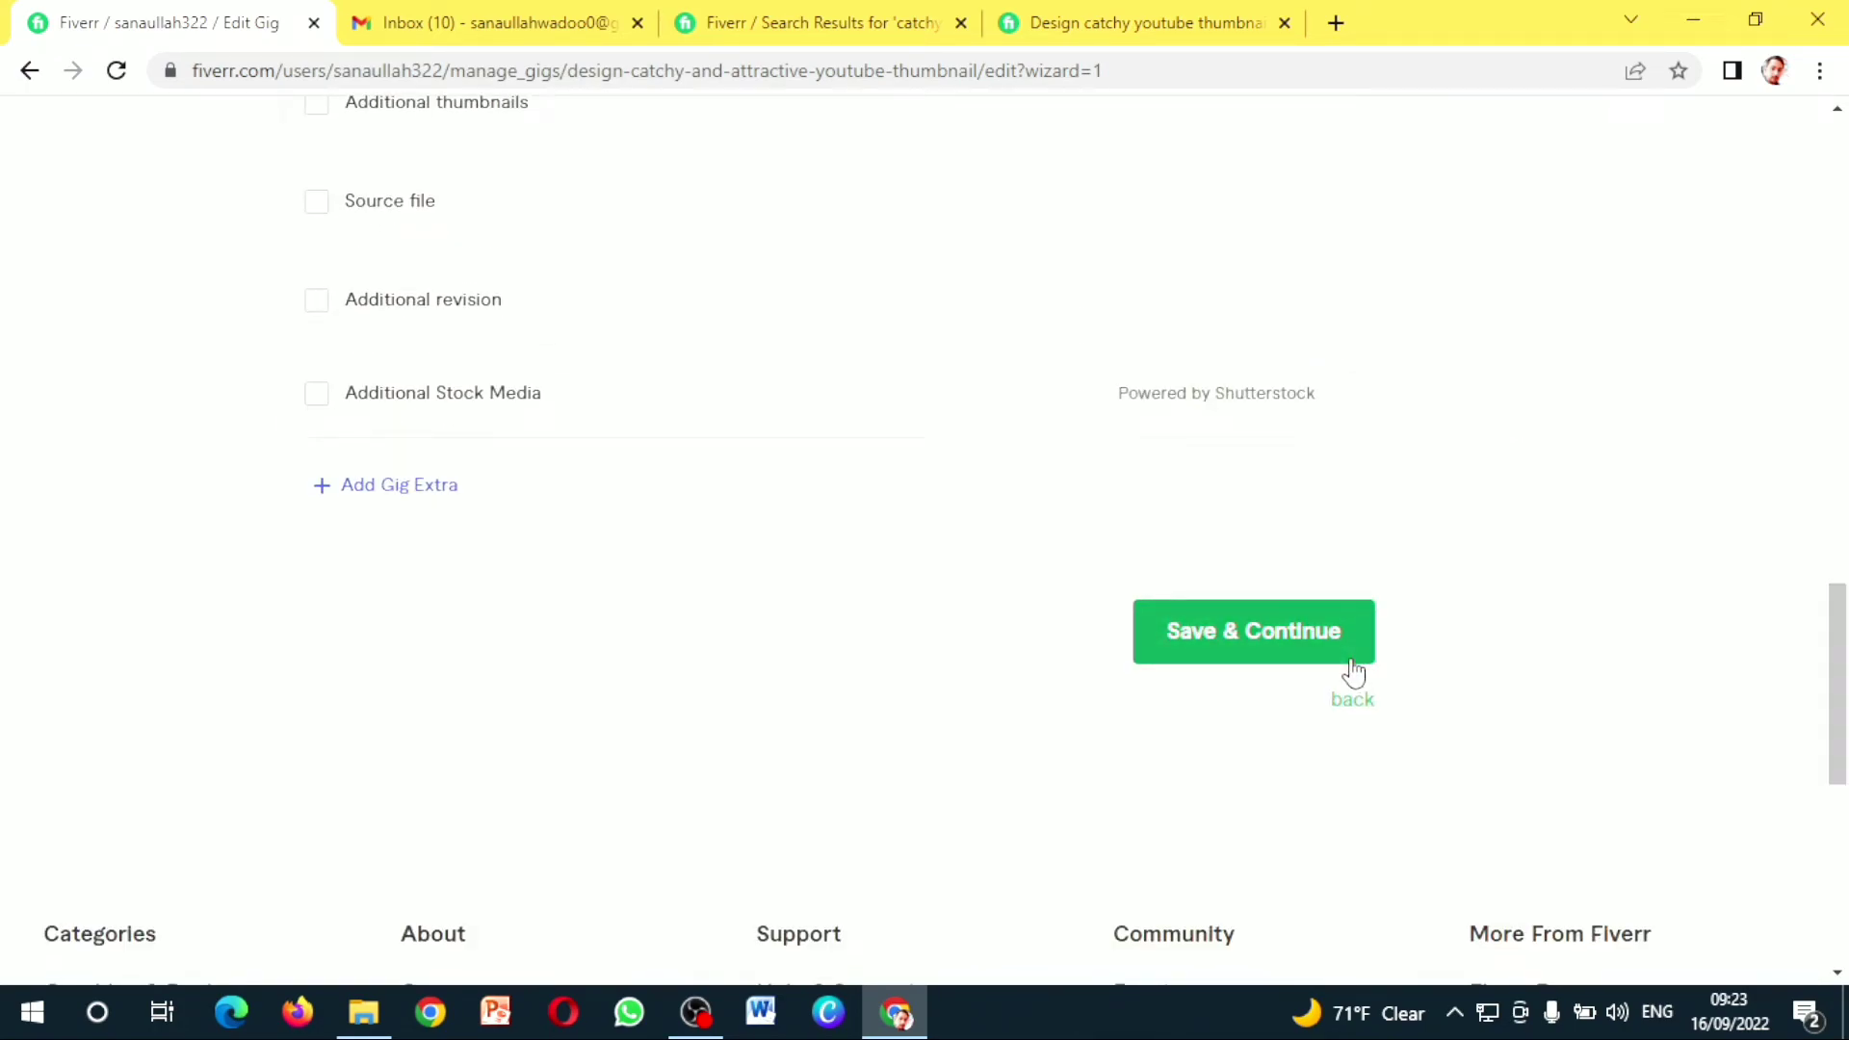
{"action": "left_click", "coordinate": [1352, 665]}
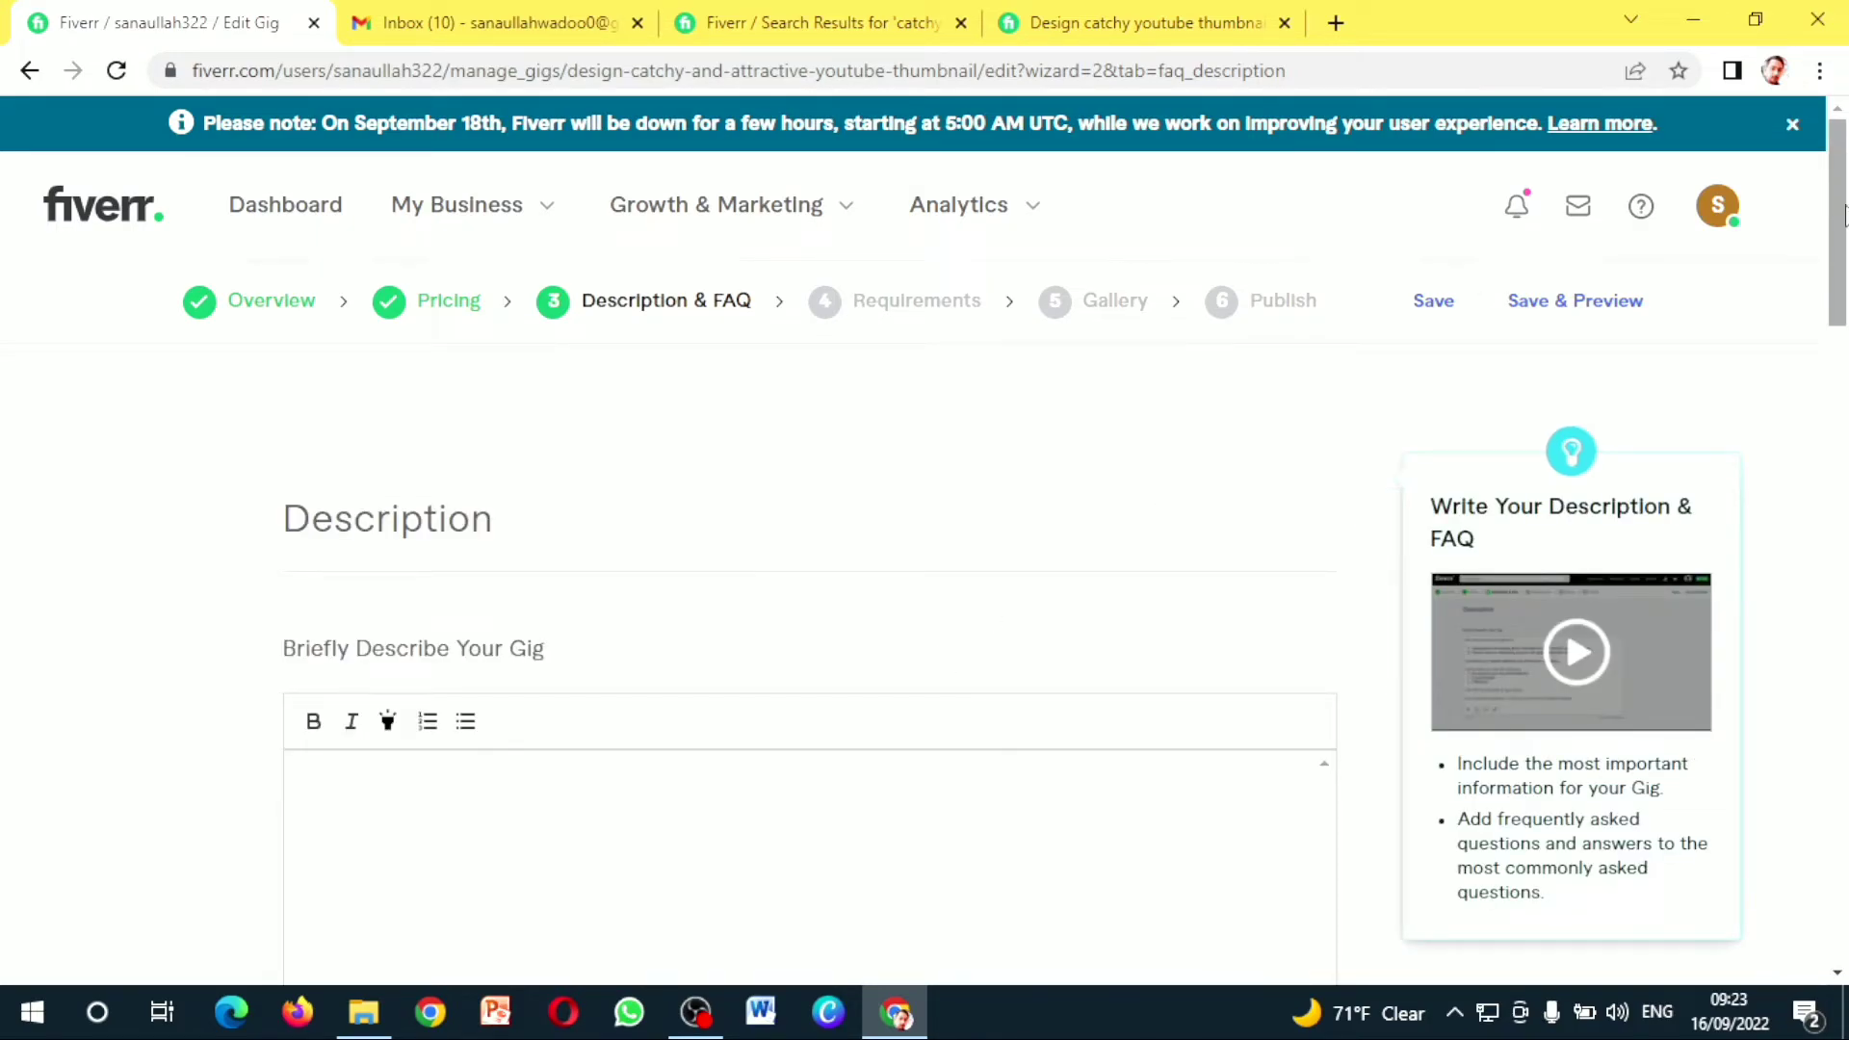
{"action": "scroll", "coordinate": [1844, 214], "scroll_direction": "down", "scroll_amount": 4}
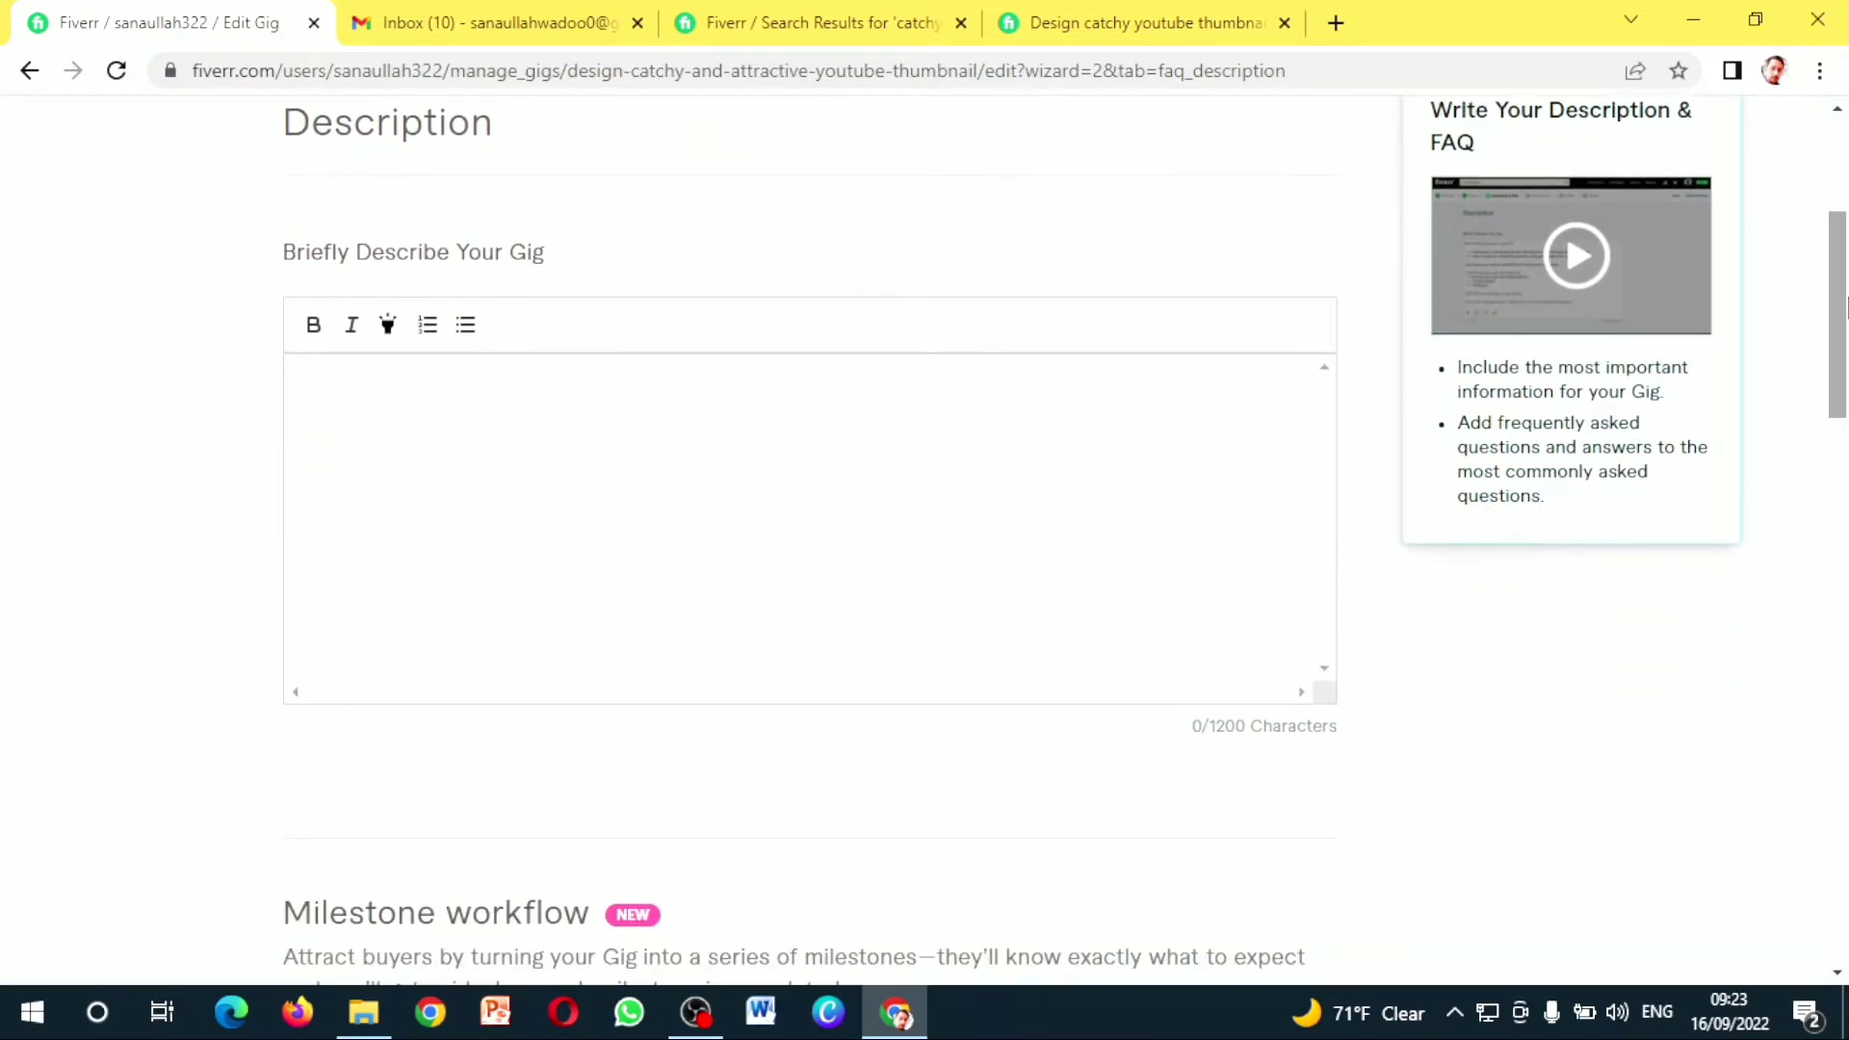
Copy the opening paragraphs, from "For just 5$" to "perfect for you!", from the reference gig "I will design catchy youtube thumbnail" into the gig description
{"action": "left_click", "coordinate": [1198, 34]}
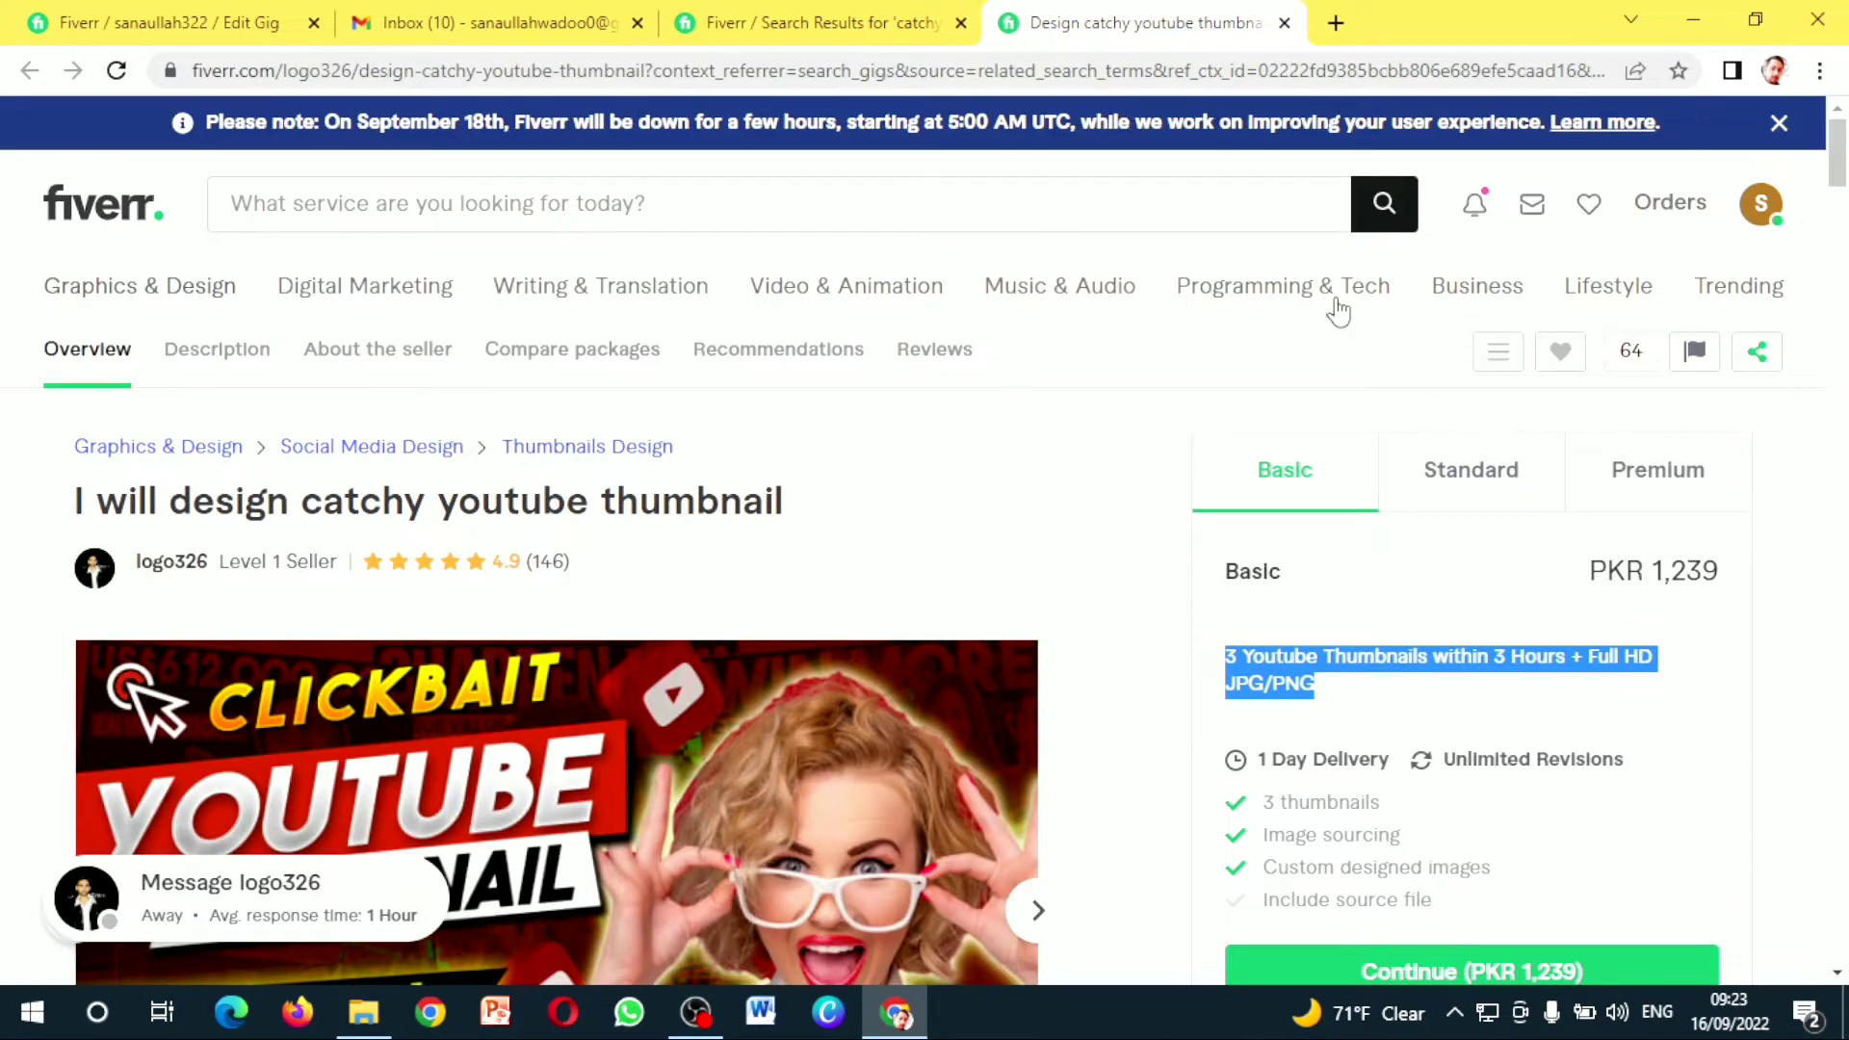
{"action": "left_click", "coordinate": [1137, 510]}
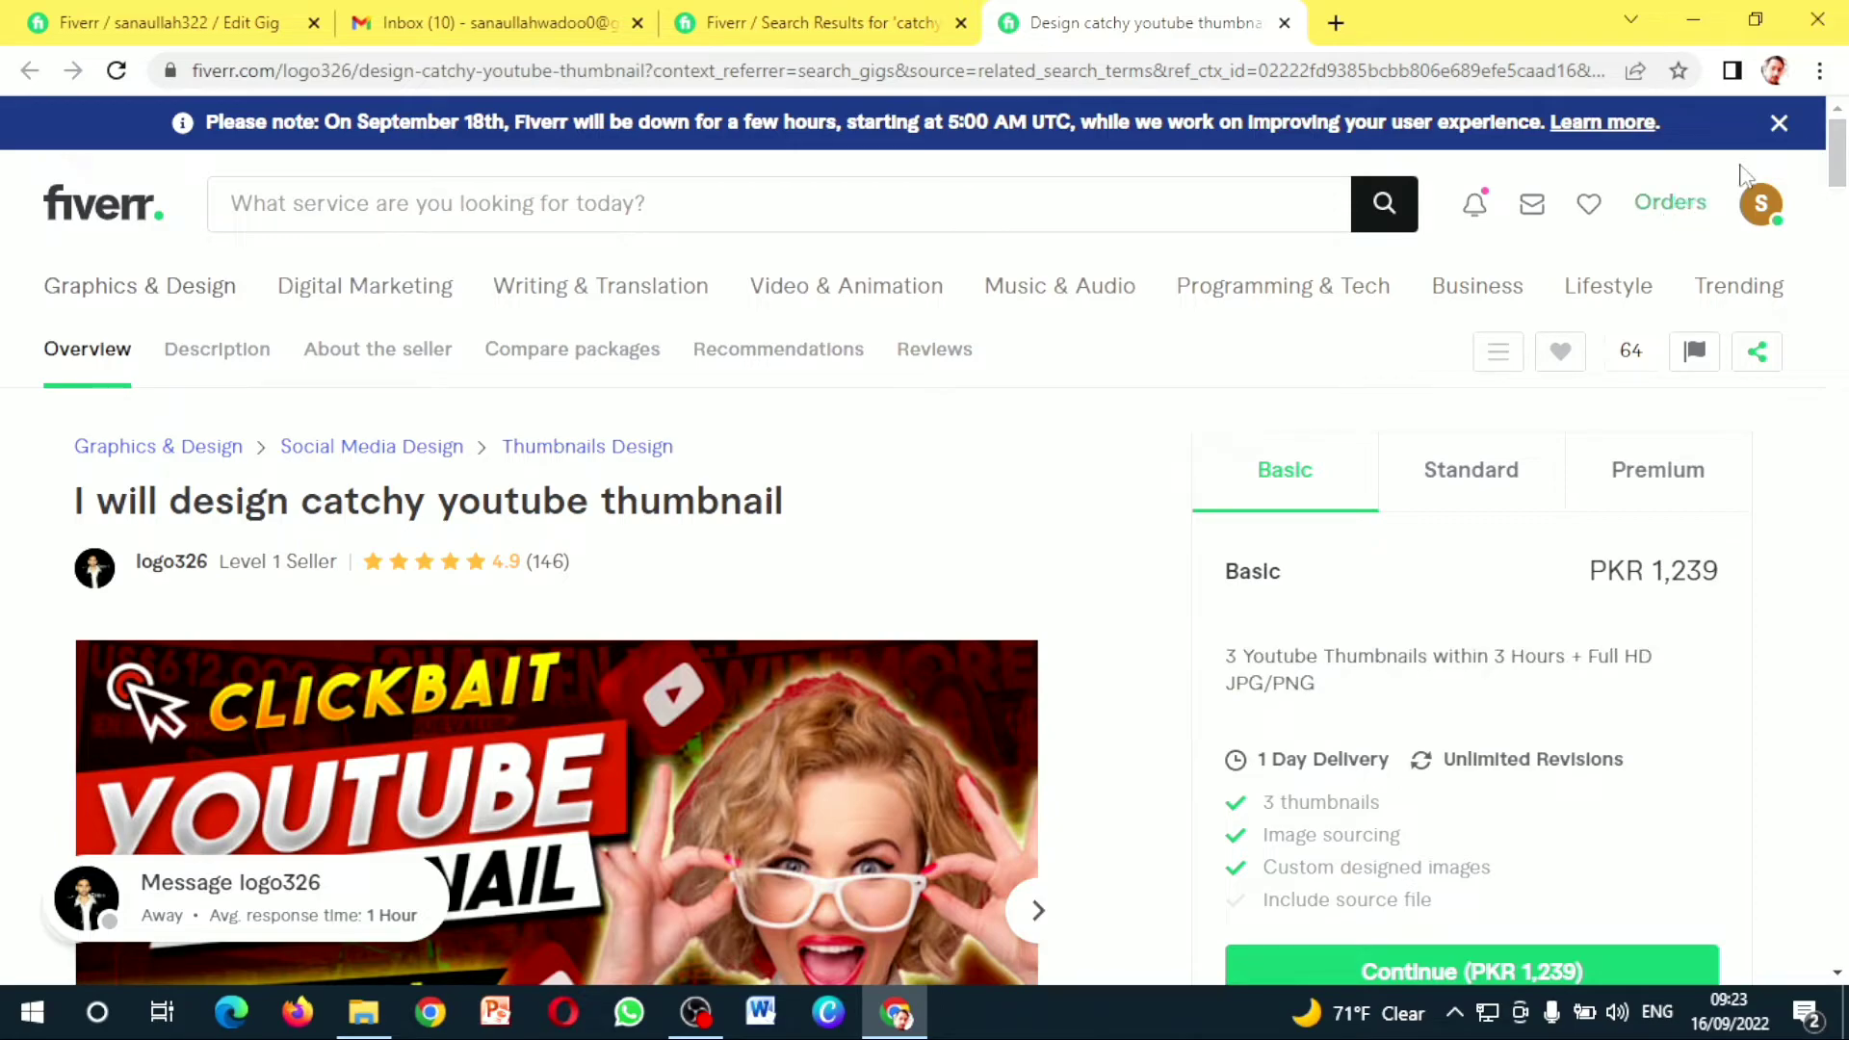
{"action": "left_click_drag", "start_coordinate": [1836, 166], "coordinate": [1840, 267]}
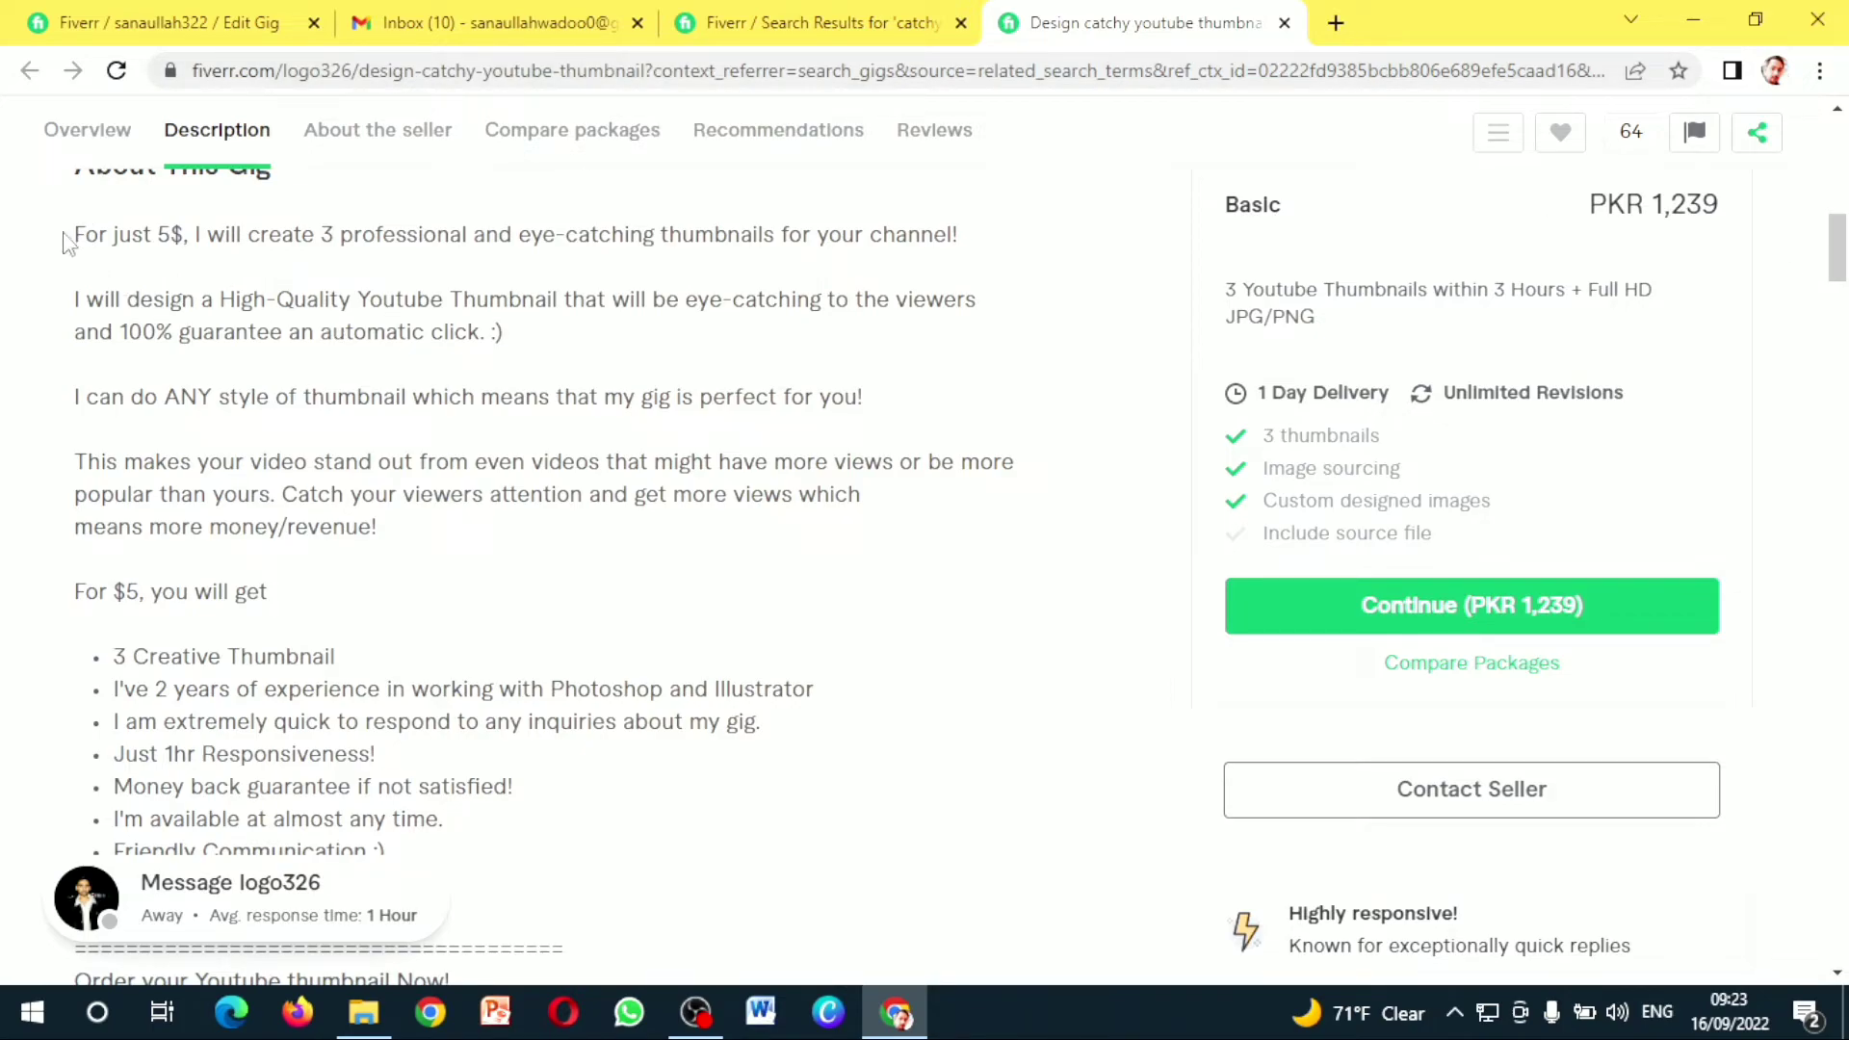
{"action": "left_click_drag", "start_coordinate": [77, 234], "coordinate": [878, 425]}
{"action": "key", "text": "ctrl+c"}
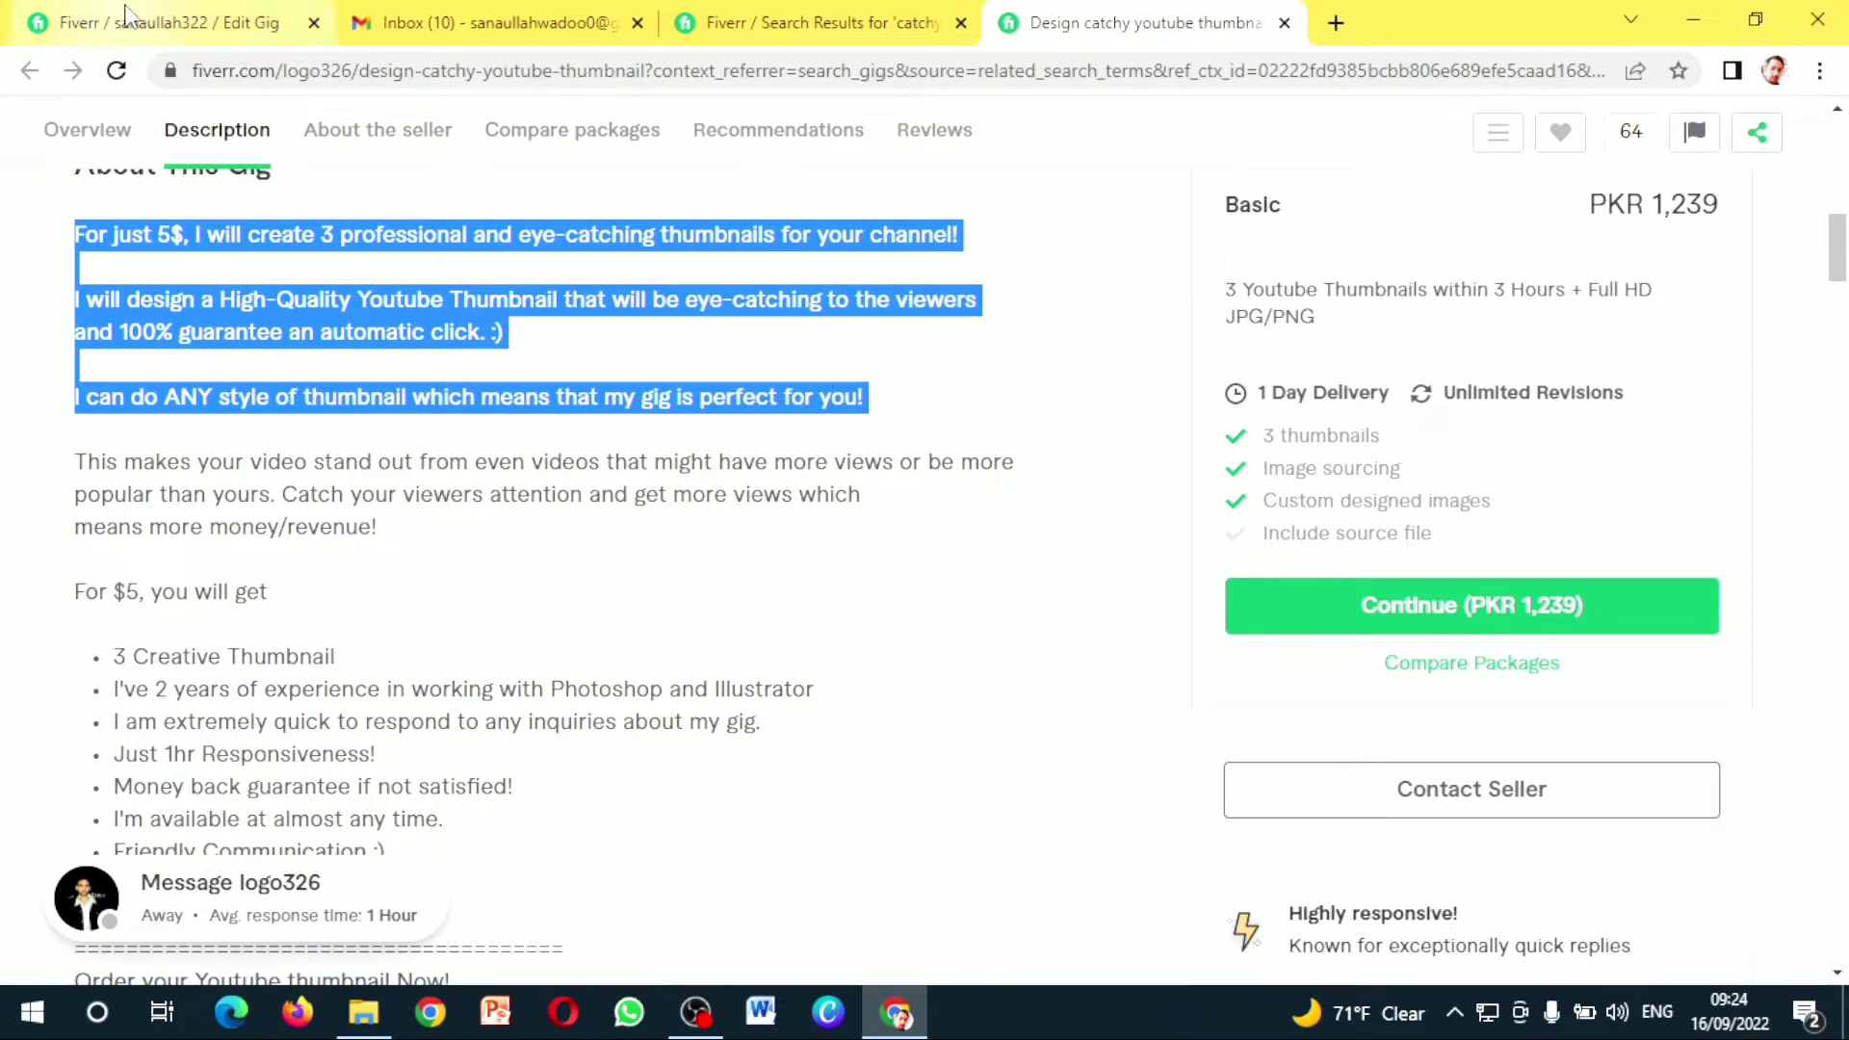
{"action": "left_click", "coordinate": [94, 25]}
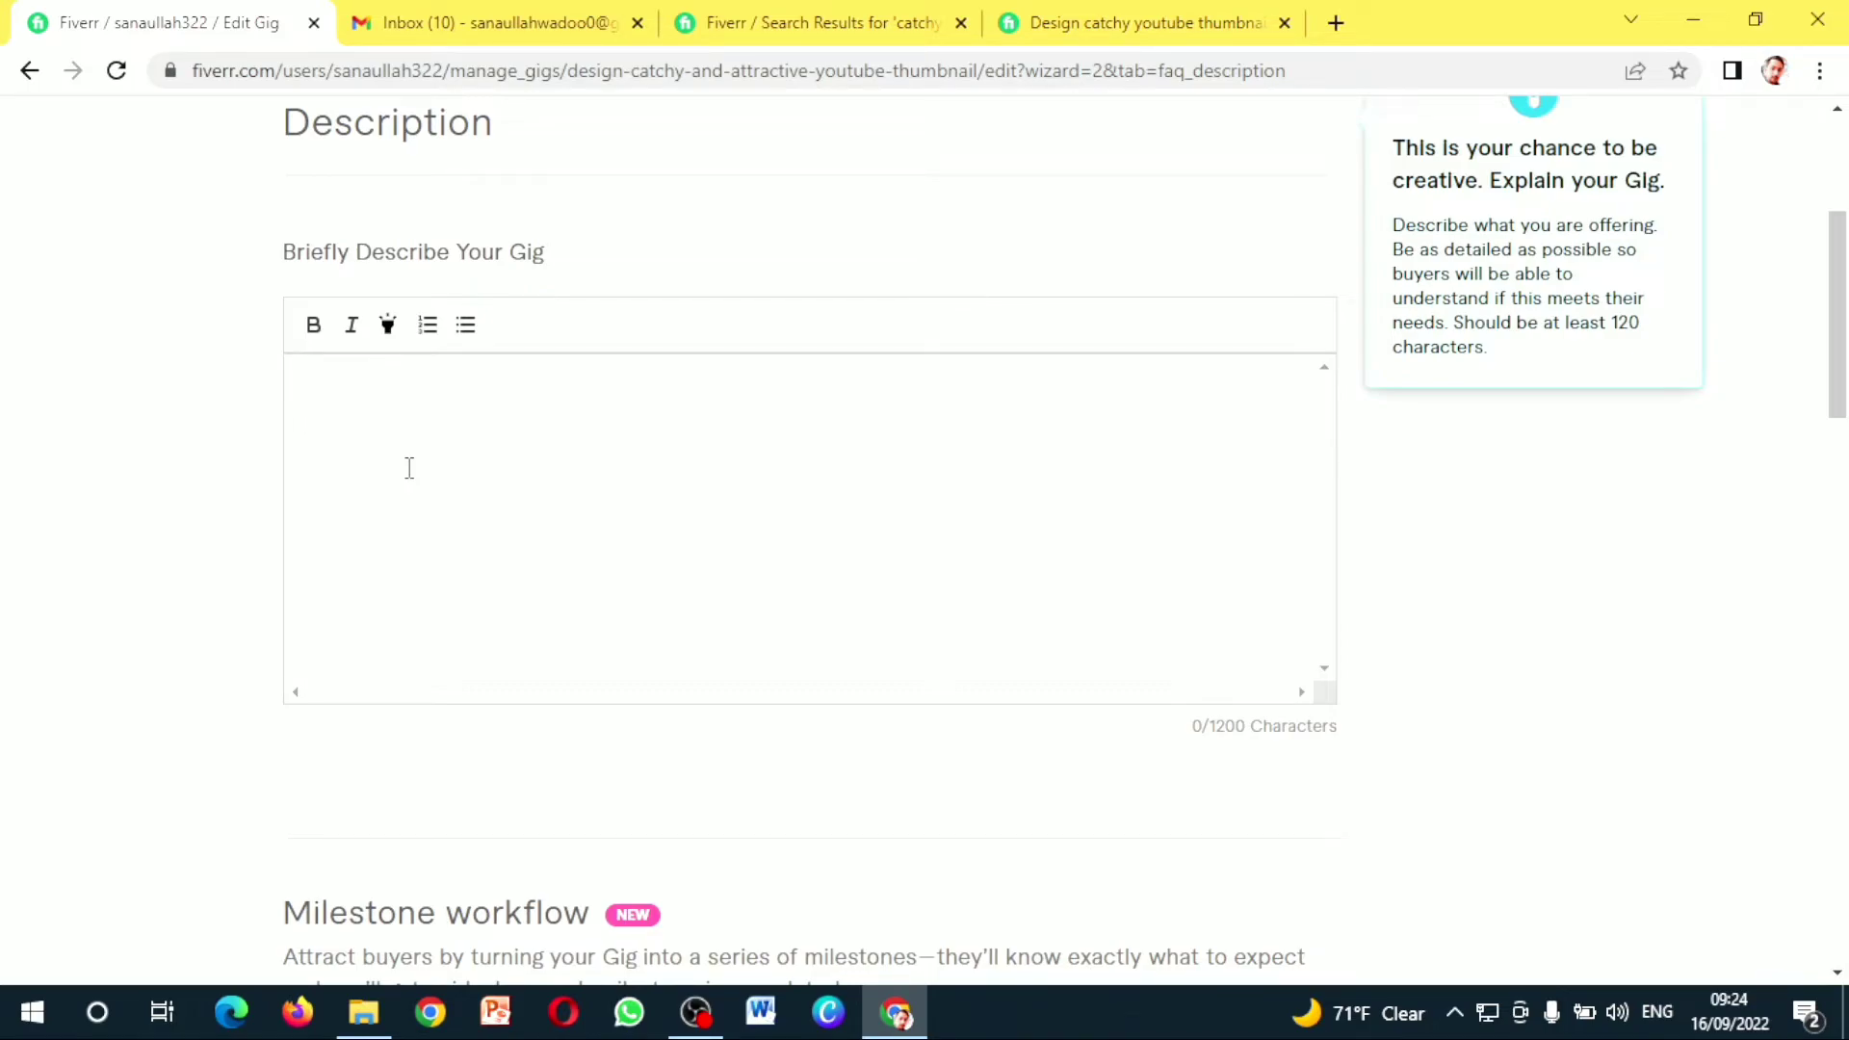
{"action": "key", "text": "ctrl+v"}
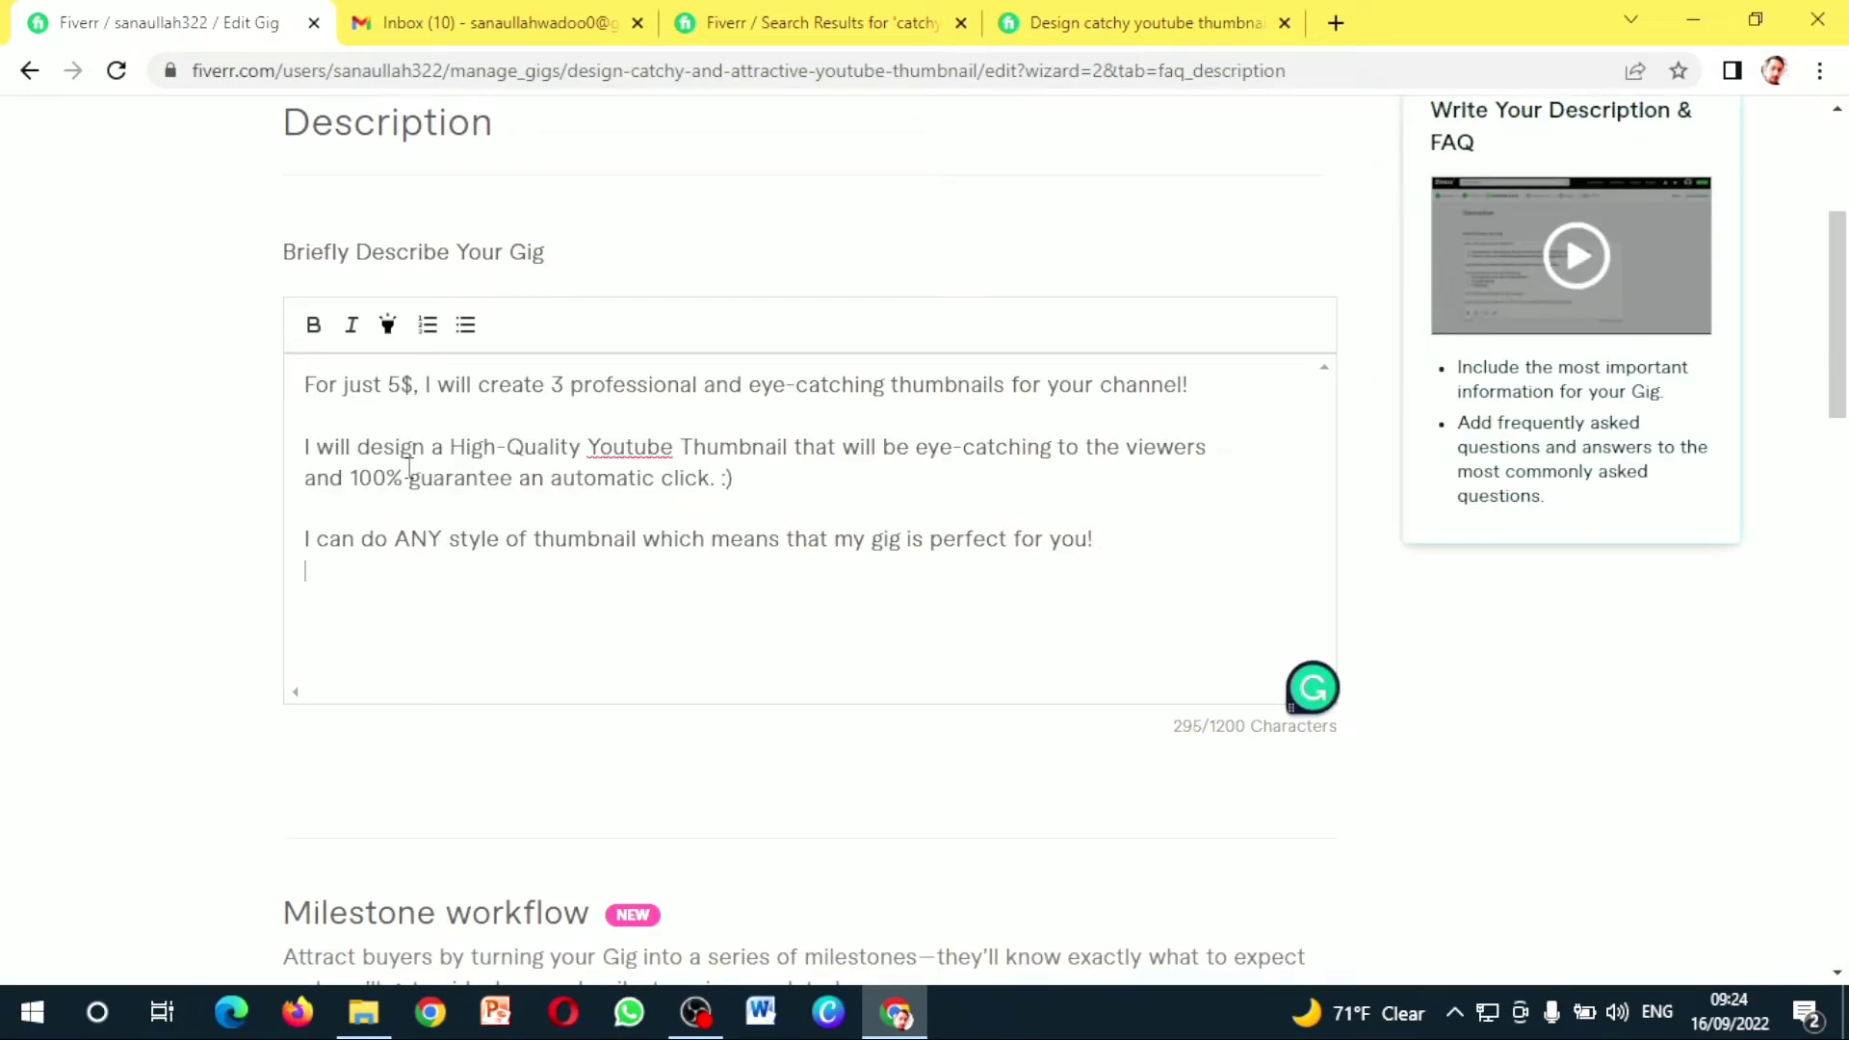
Open the gig "I will create catchy youtube thumbnail design" from the search results and read its About This Gig text
{"action": "left_click", "coordinate": [817, 22]}
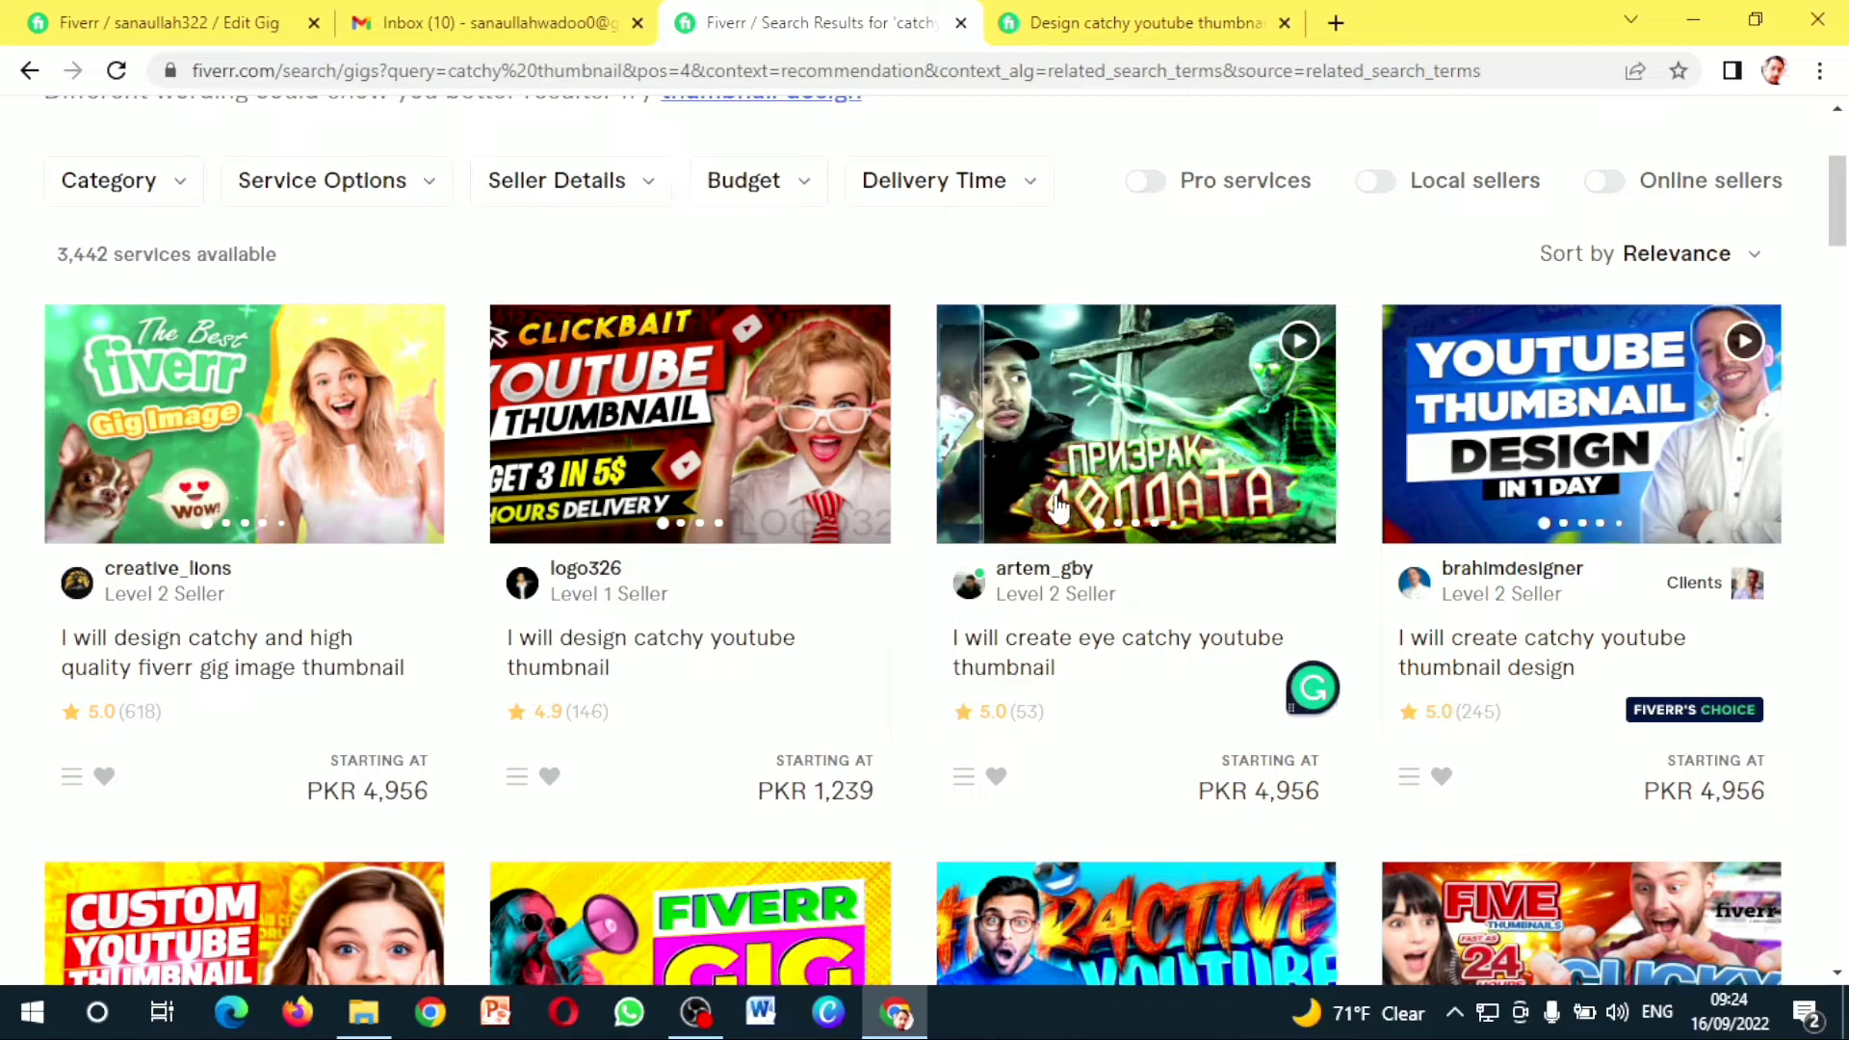
{"action": "left_click", "coordinate": [1464, 666]}
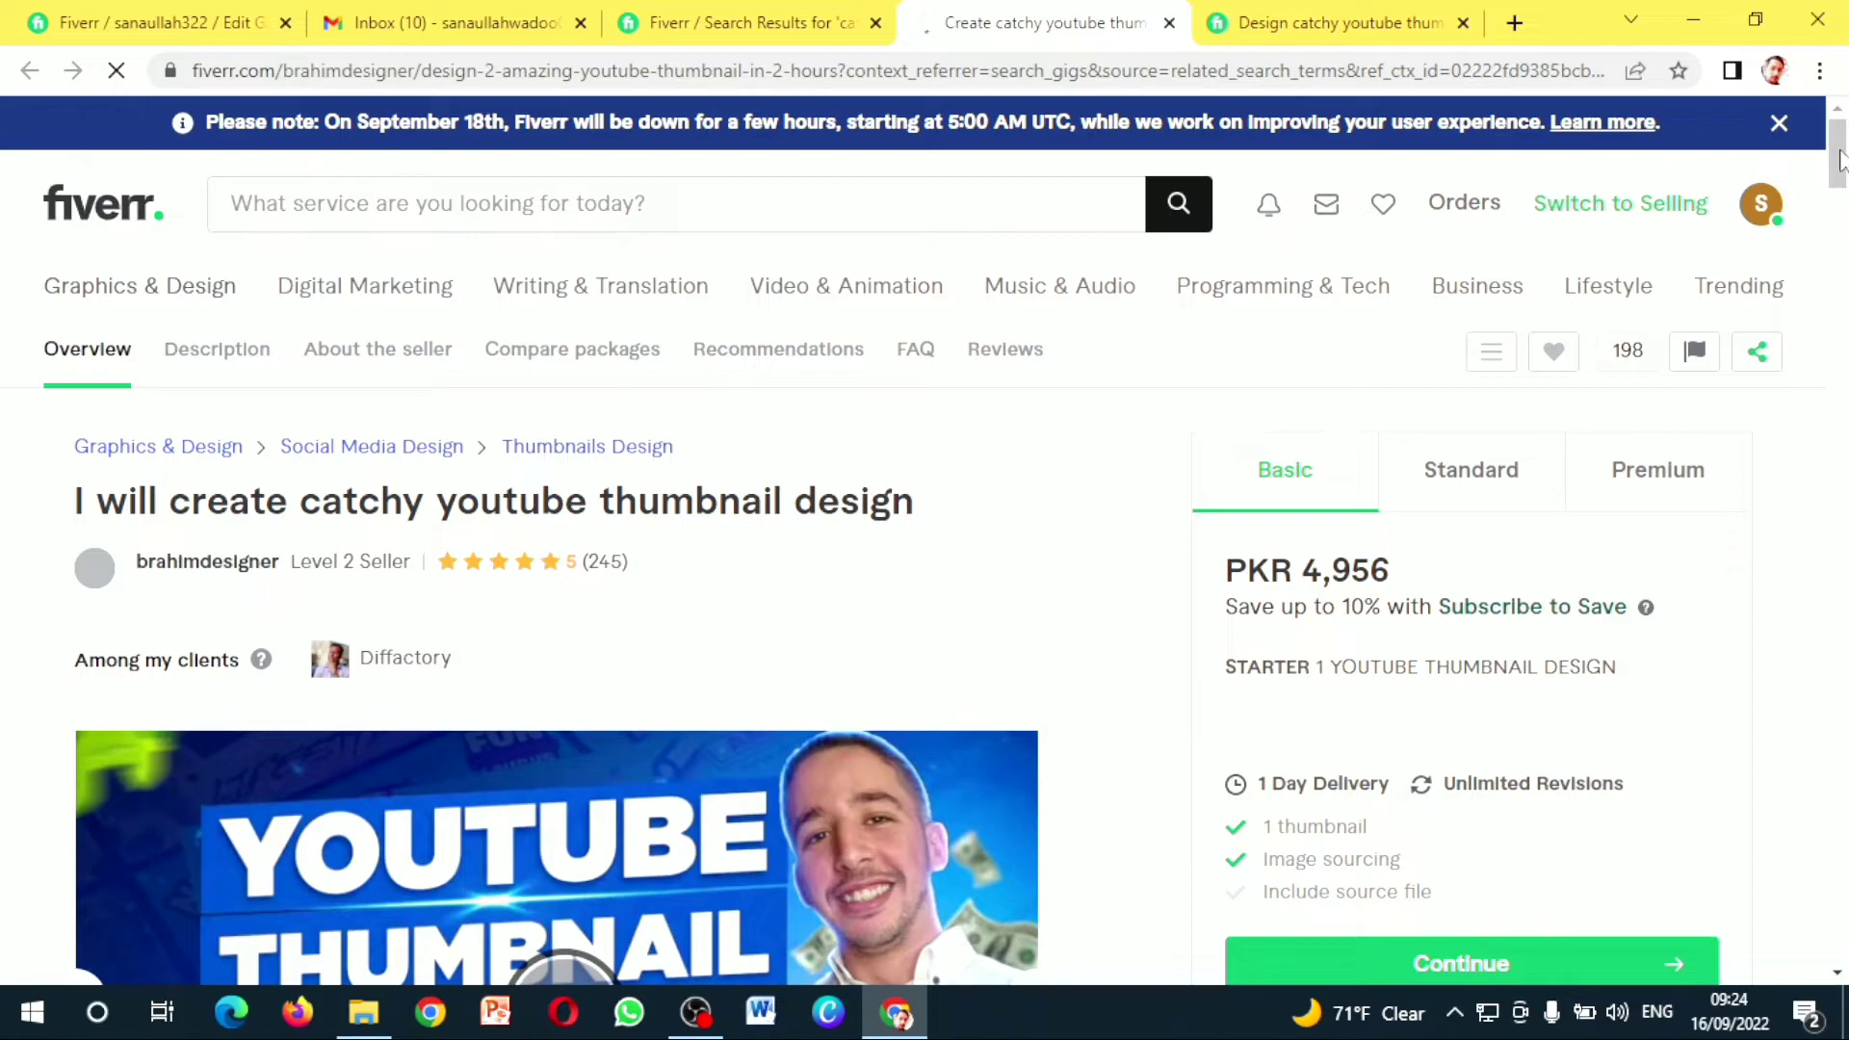
{"action": "left_click_drag", "start_coordinate": [1839, 159], "coordinate": [1841, 279]}
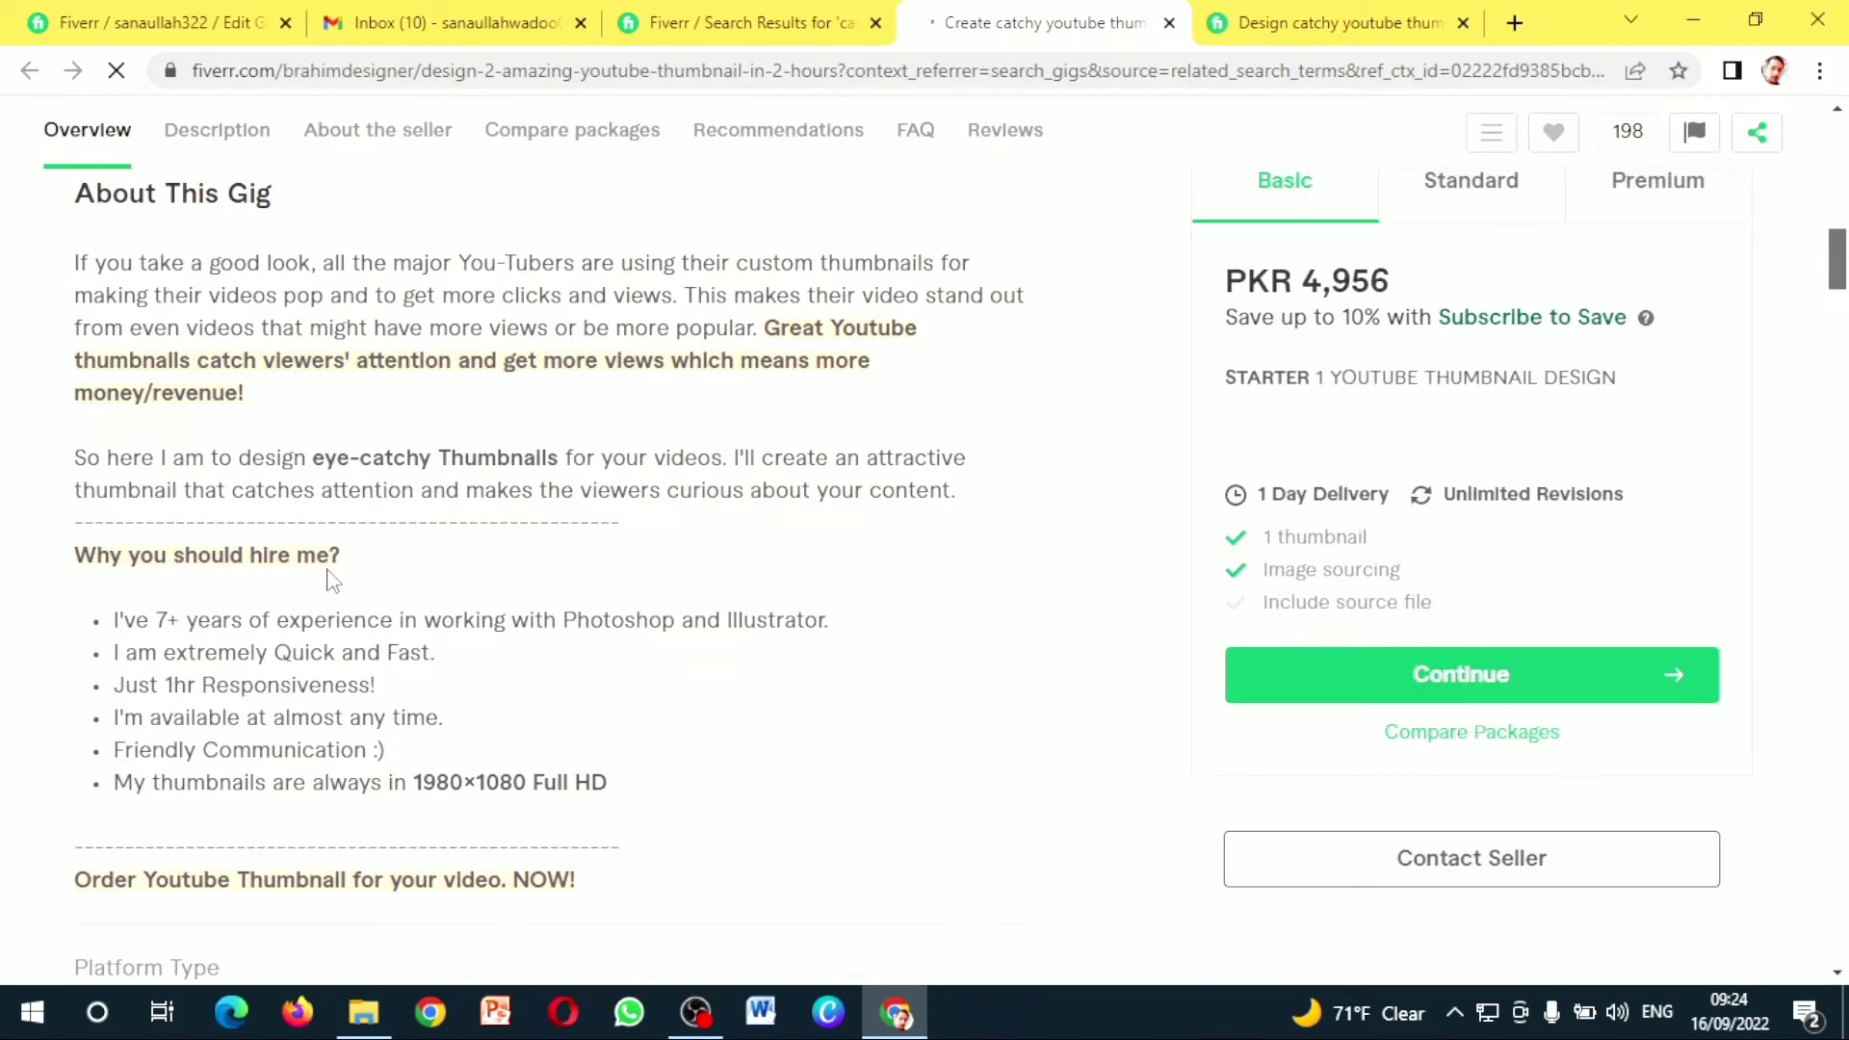
{"action": "left_click_drag", "start_coordinate": [1840, 283], "coordinate": [1841, 297]}
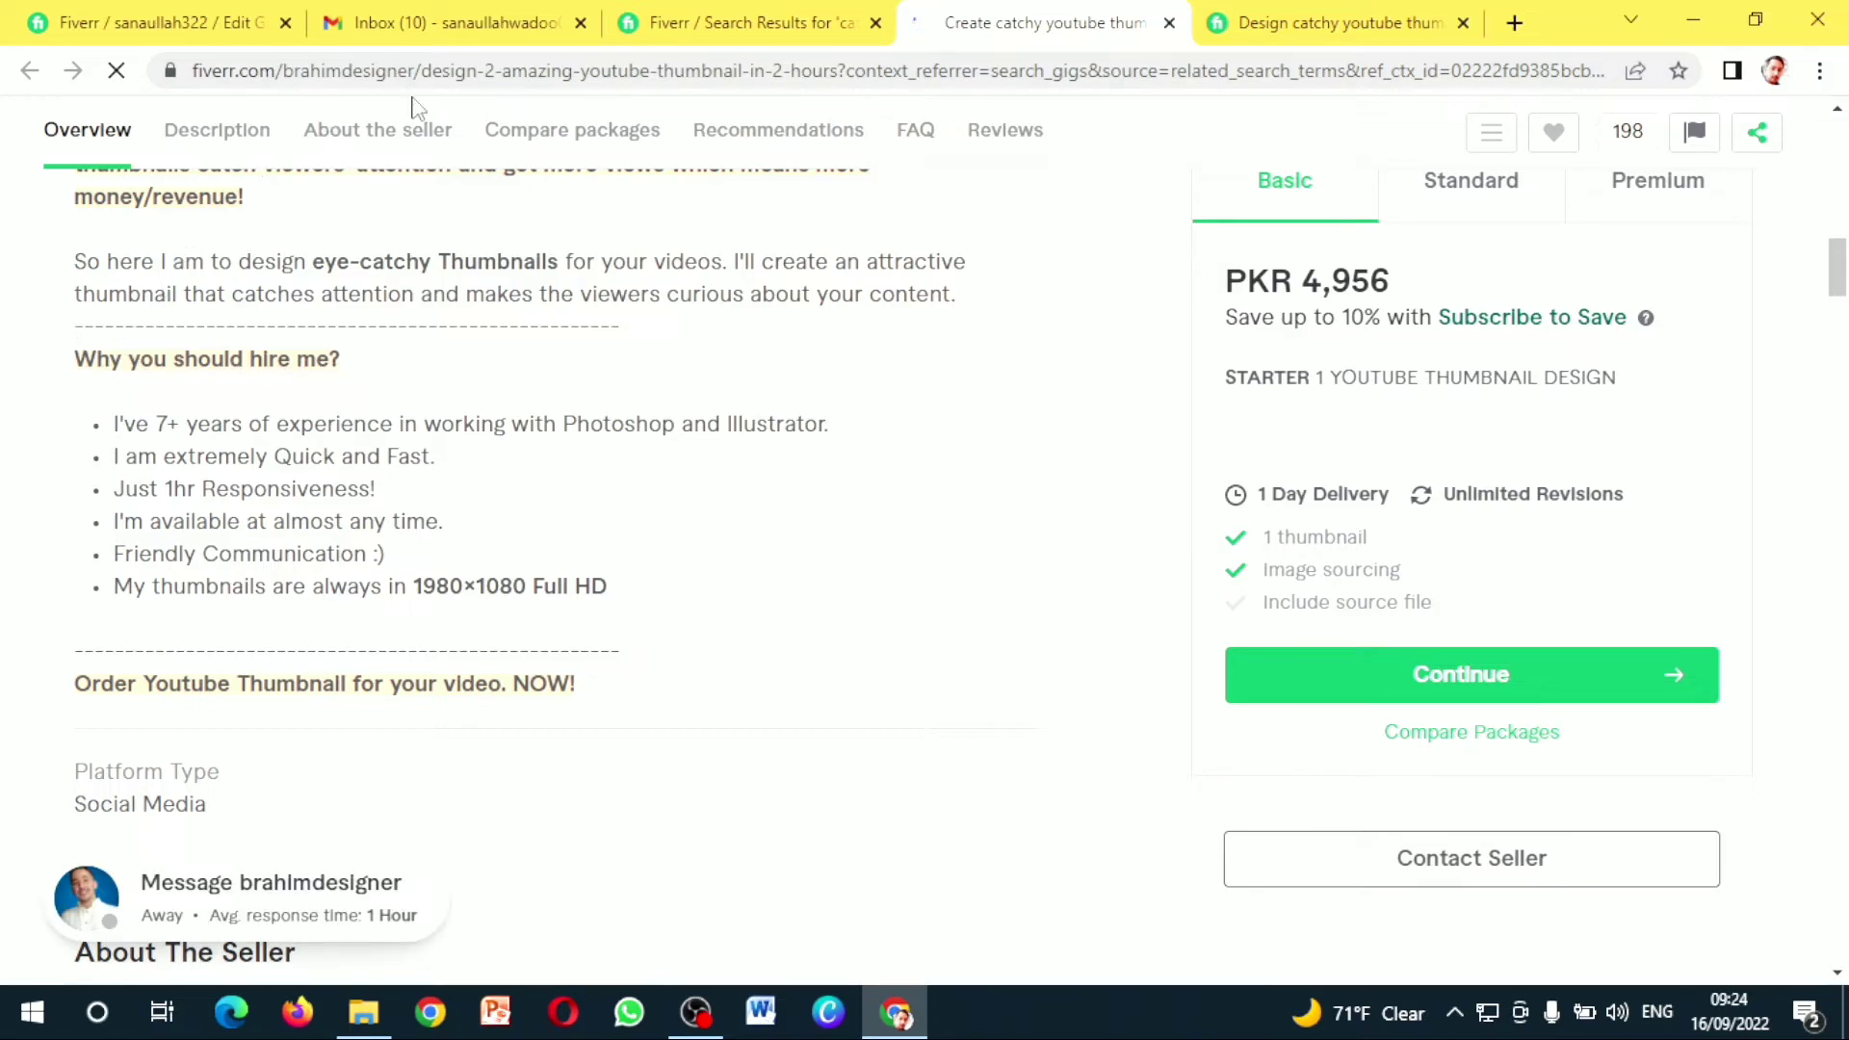
Open the gig "I will design clickbait amazing catchy youtube thumbnail in 3 hours" from the search results and find its My Service text
{"action": "left_click", "coordinate": [751, 22]}
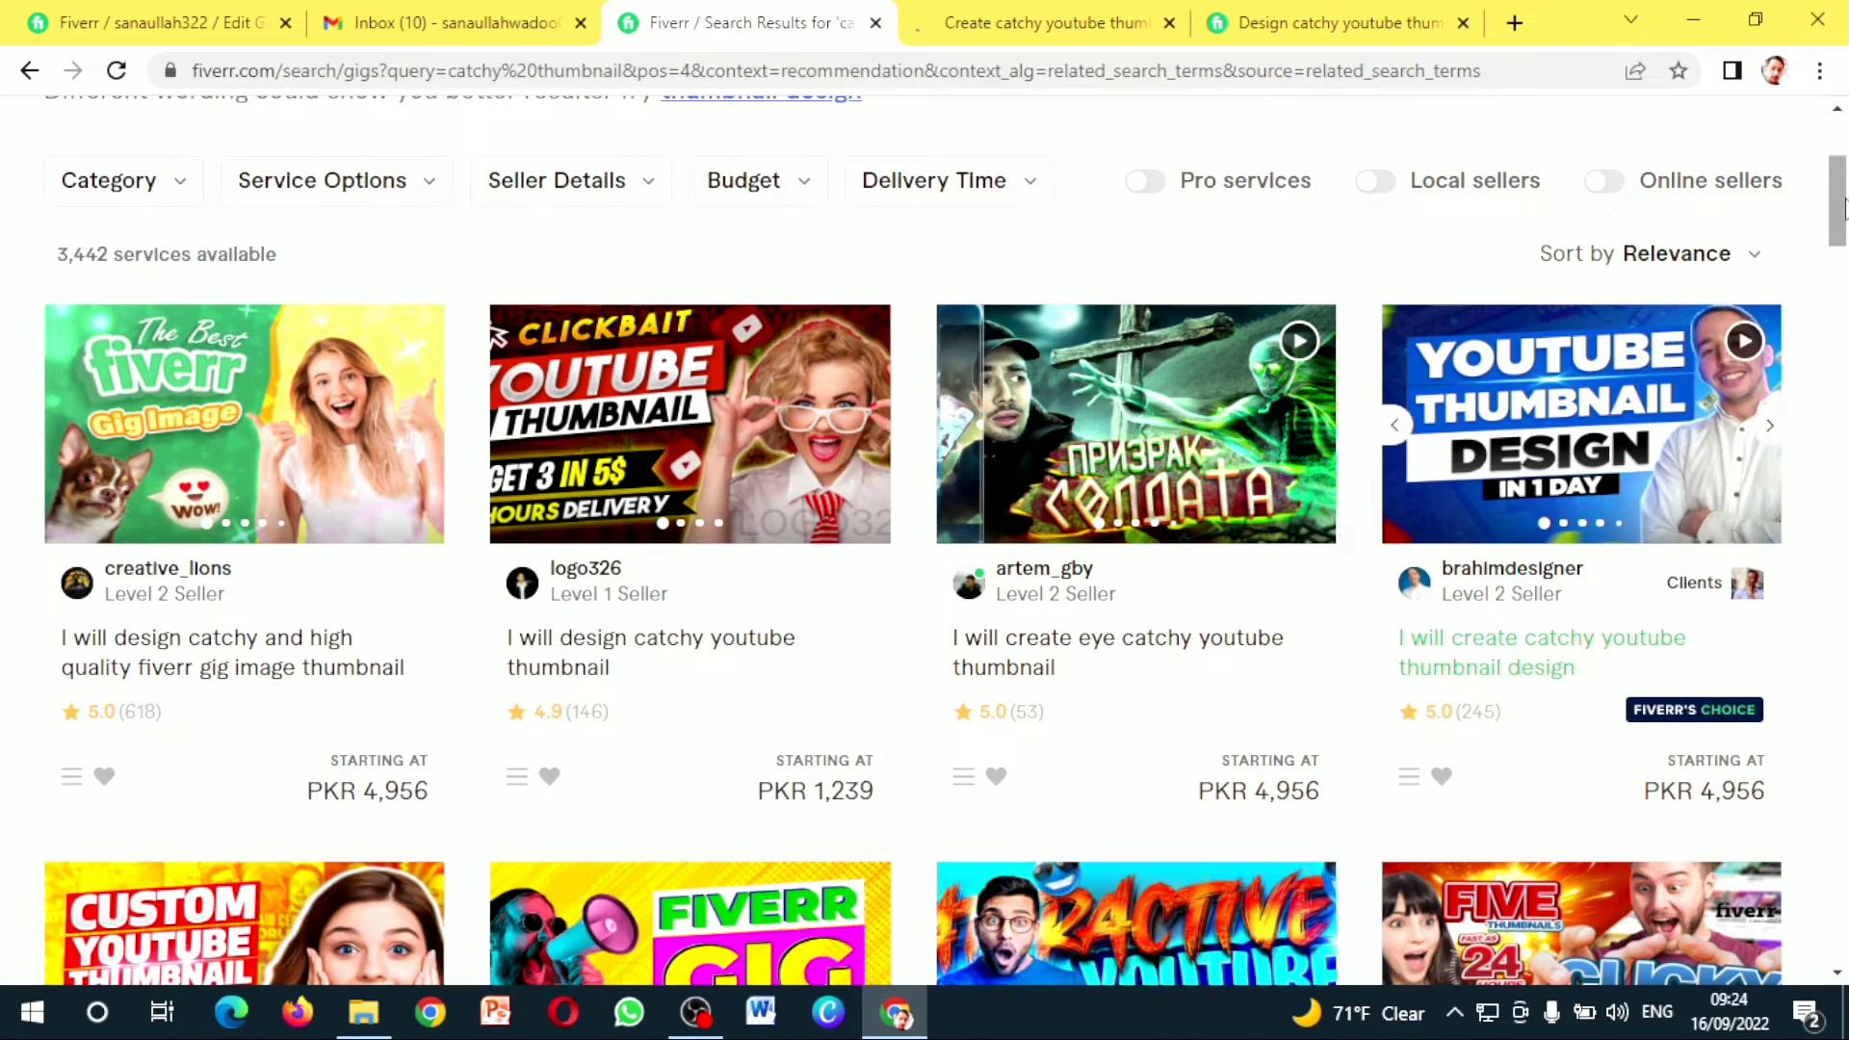
{"action": "scroll", "coordinate": [1444, 654], "scroll_direction": "down", "scroll_amount": 4}
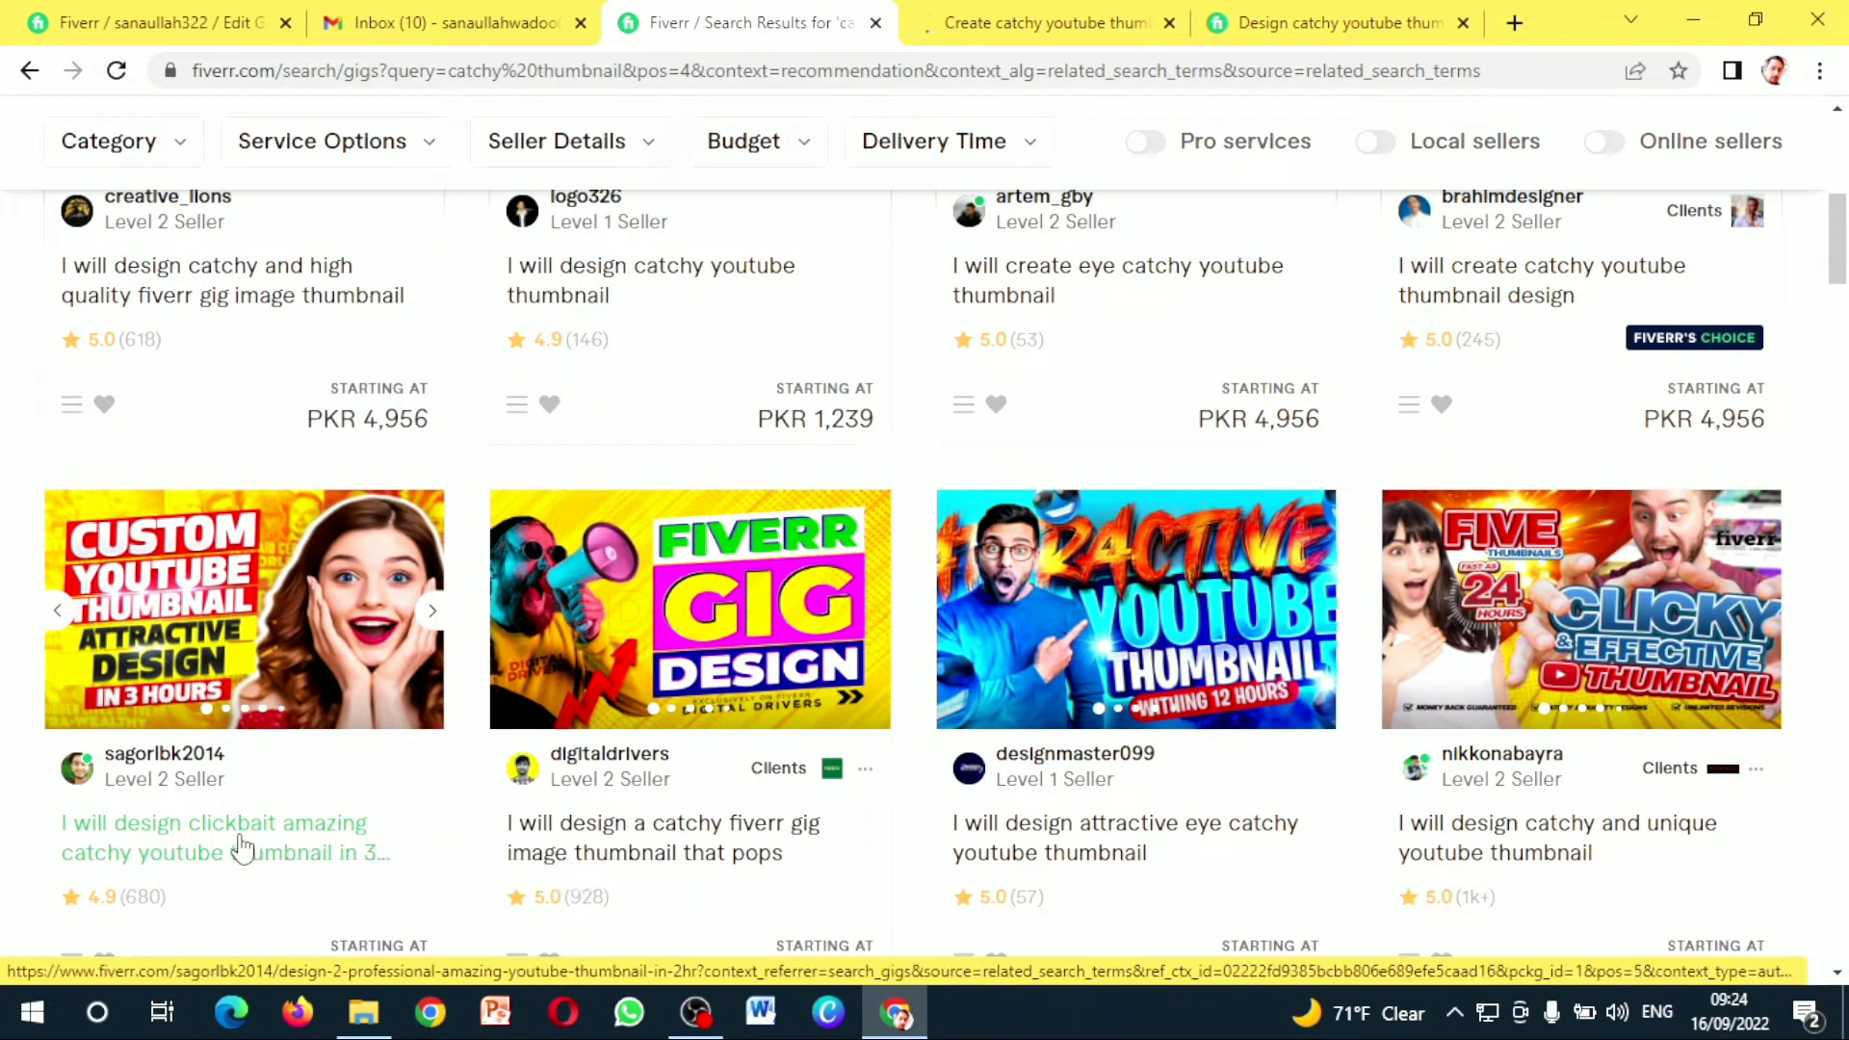
{"action": "left_click", "coordinate": [245, 845]}
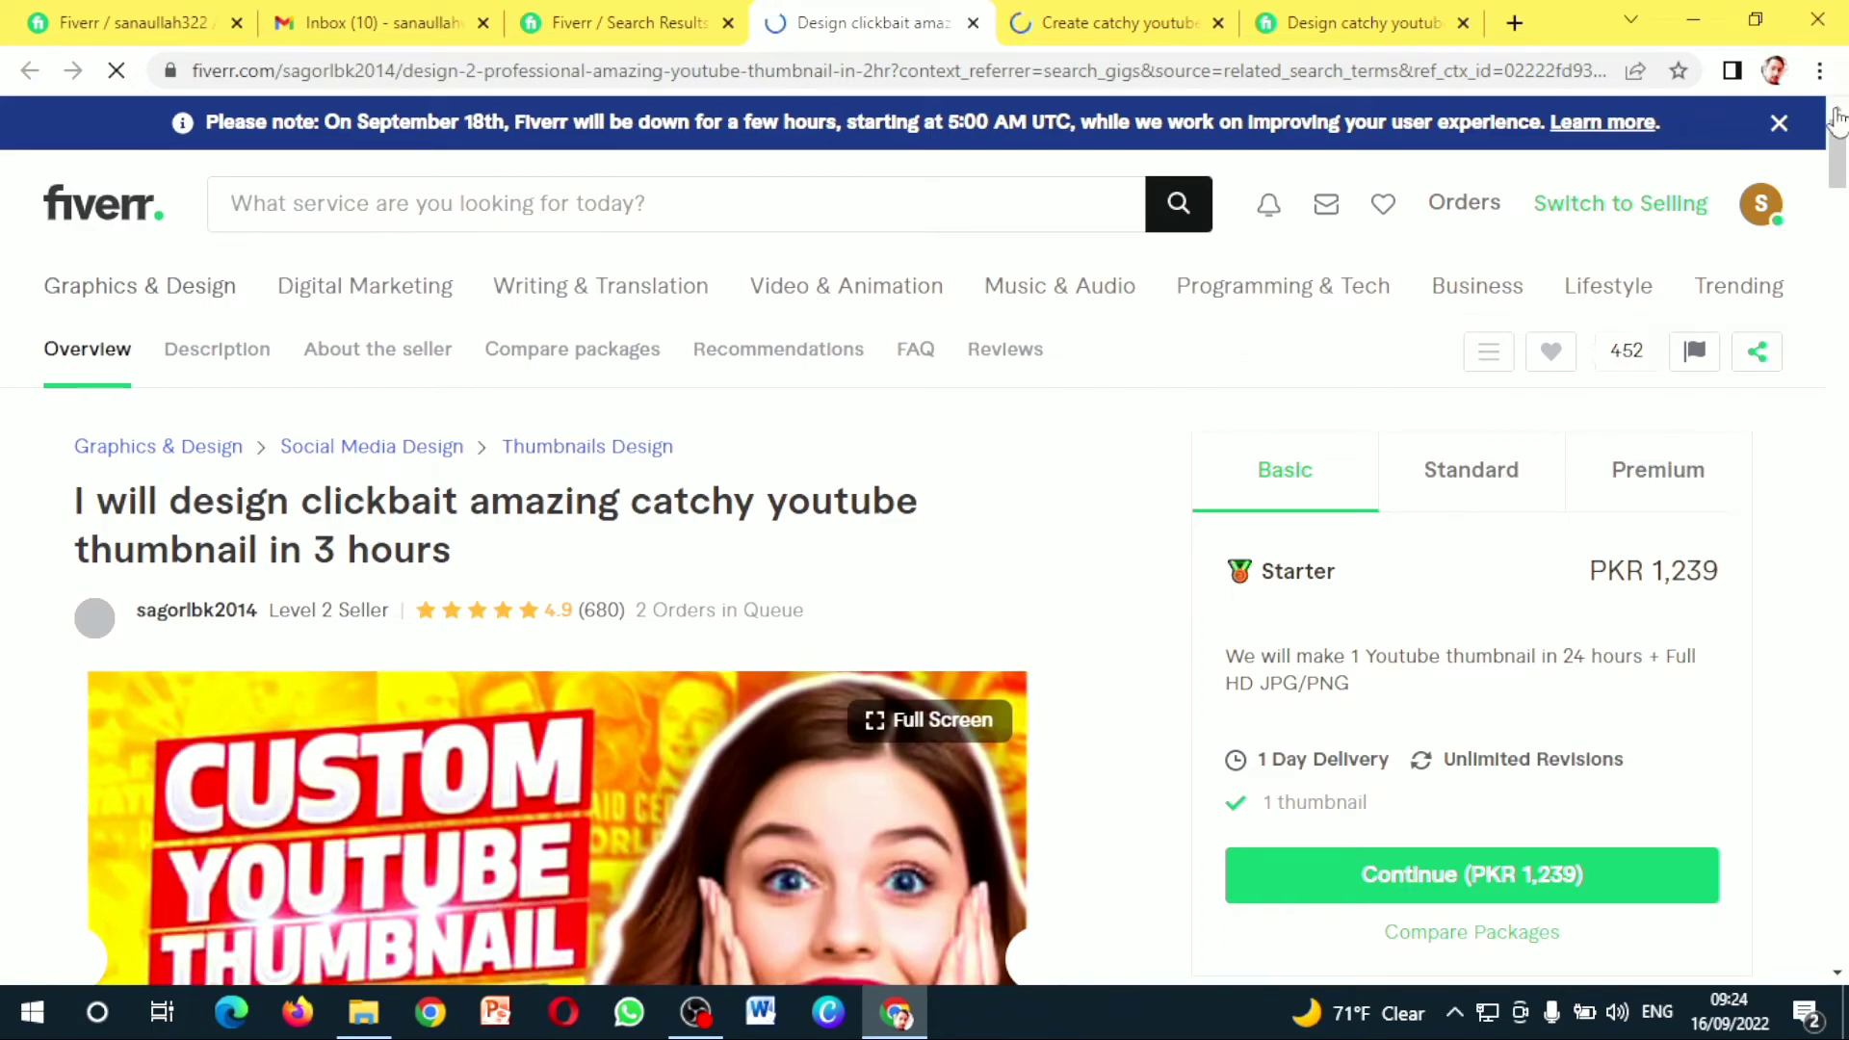
{"action": "left_click_drag", "start_coordinate": [1839, 158], "coordinate": [1841, 296]}
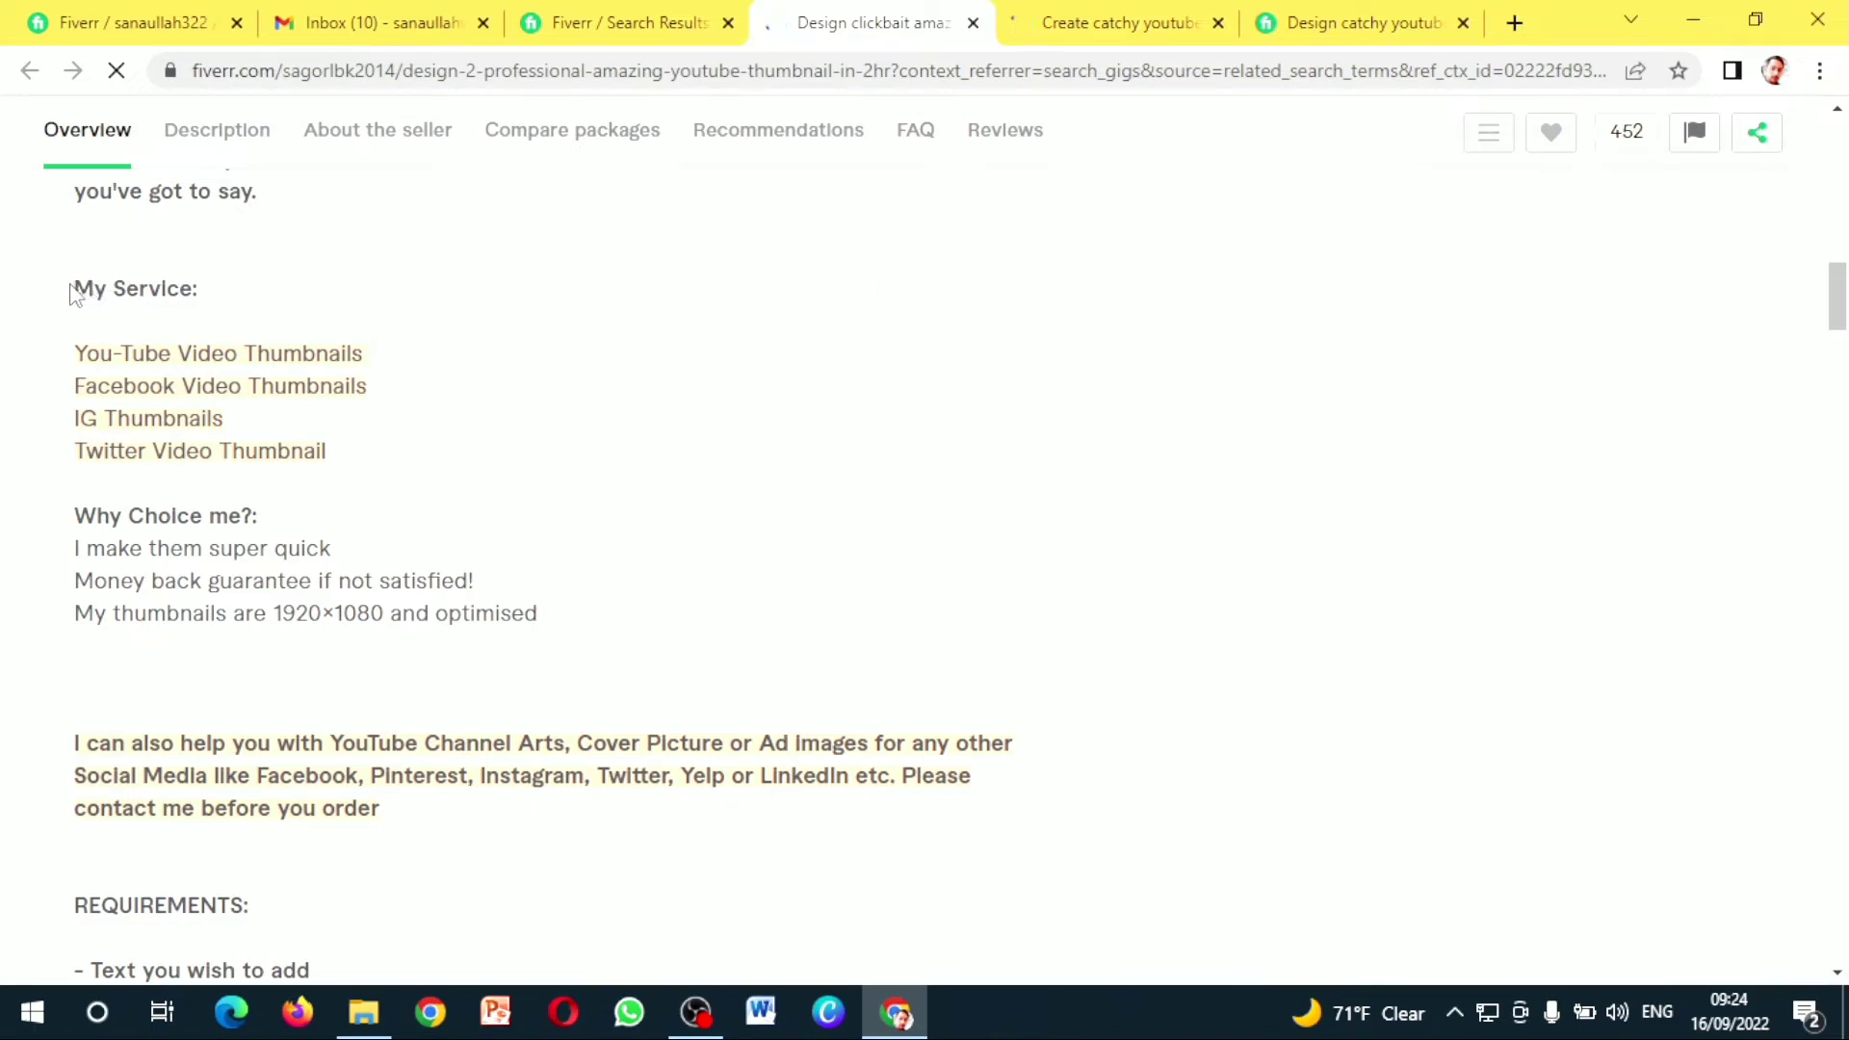
Copy this gig's text from "My Service:" through "contact me before you order" and add it to the end of the own gig description
{"action": "left_click_drag", "start_coordinate": [231, 469], "coordinate": [75, 287]}
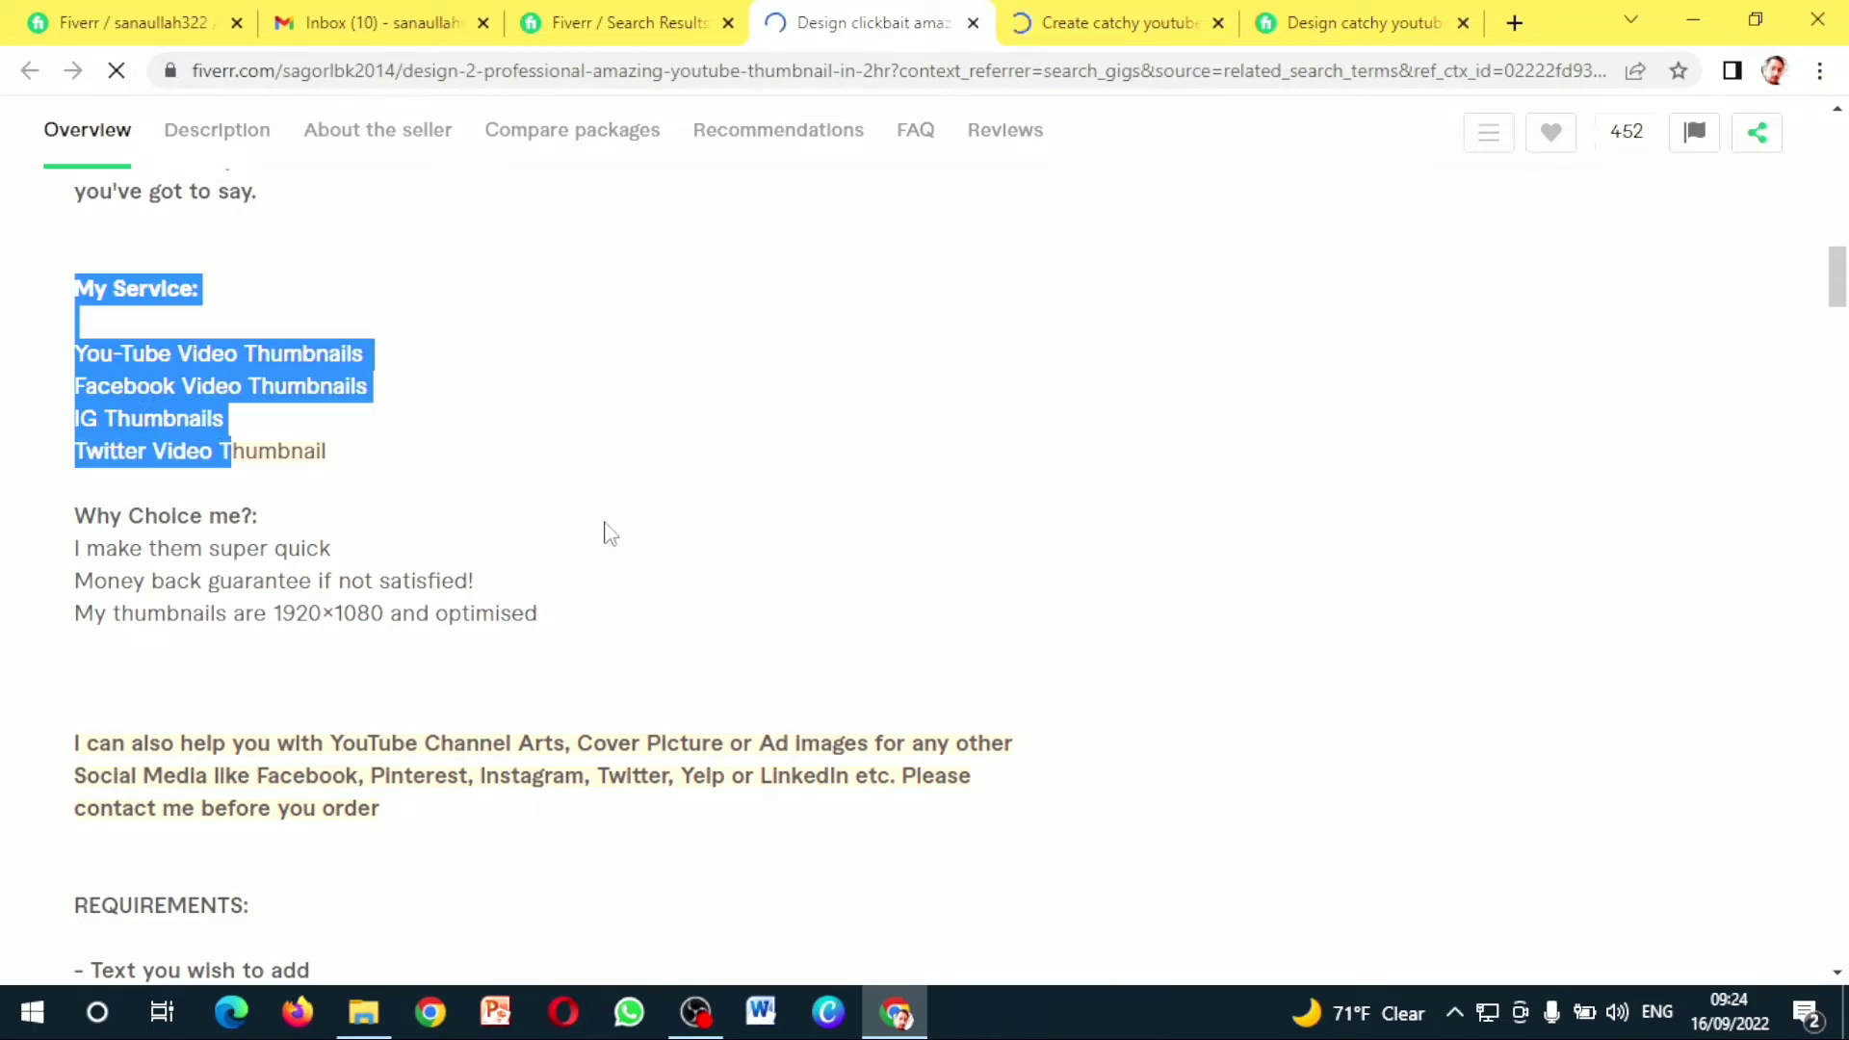
{"action": "left_click", "coordinate": [356, 476]}
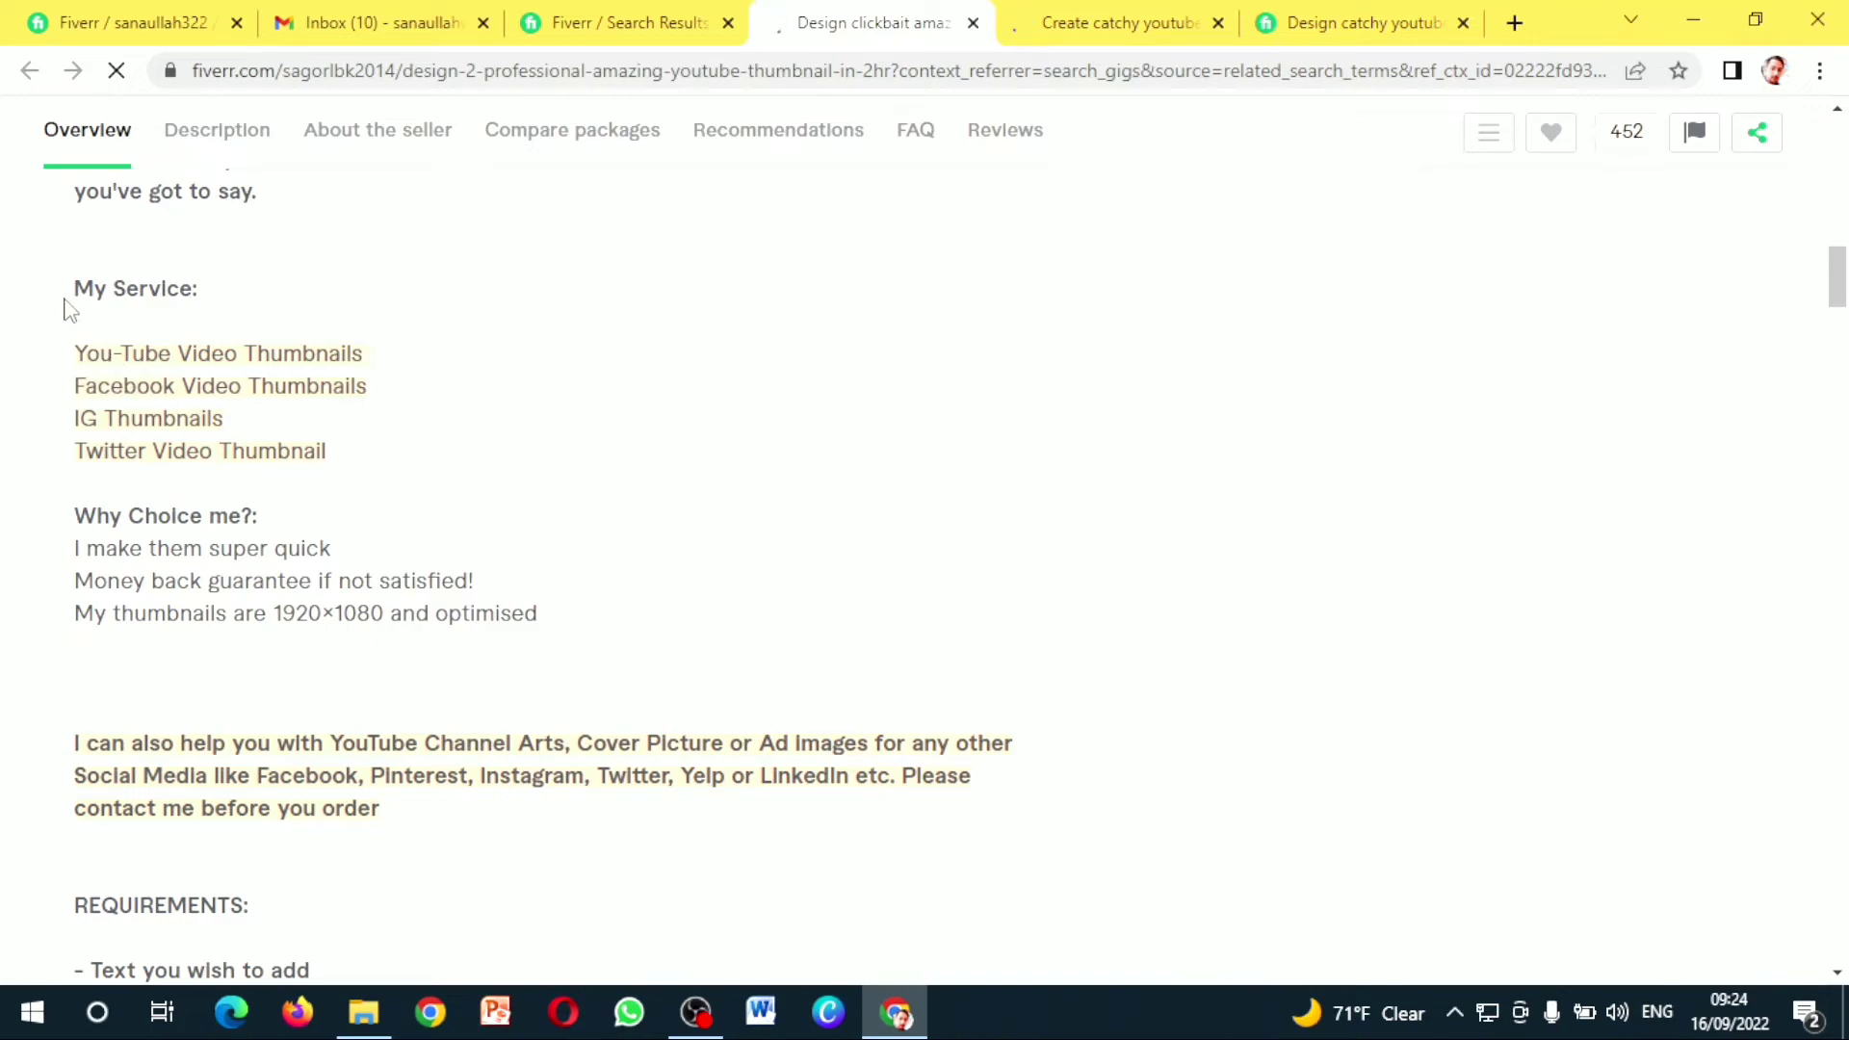
{"action": "left_click_drag", "start_coordinate": [75, 287], "coordinate": [481, 823]}
{"action": "left_click_drag", "start_coordinate": [513, 888], "coordinate": [555, 905]}
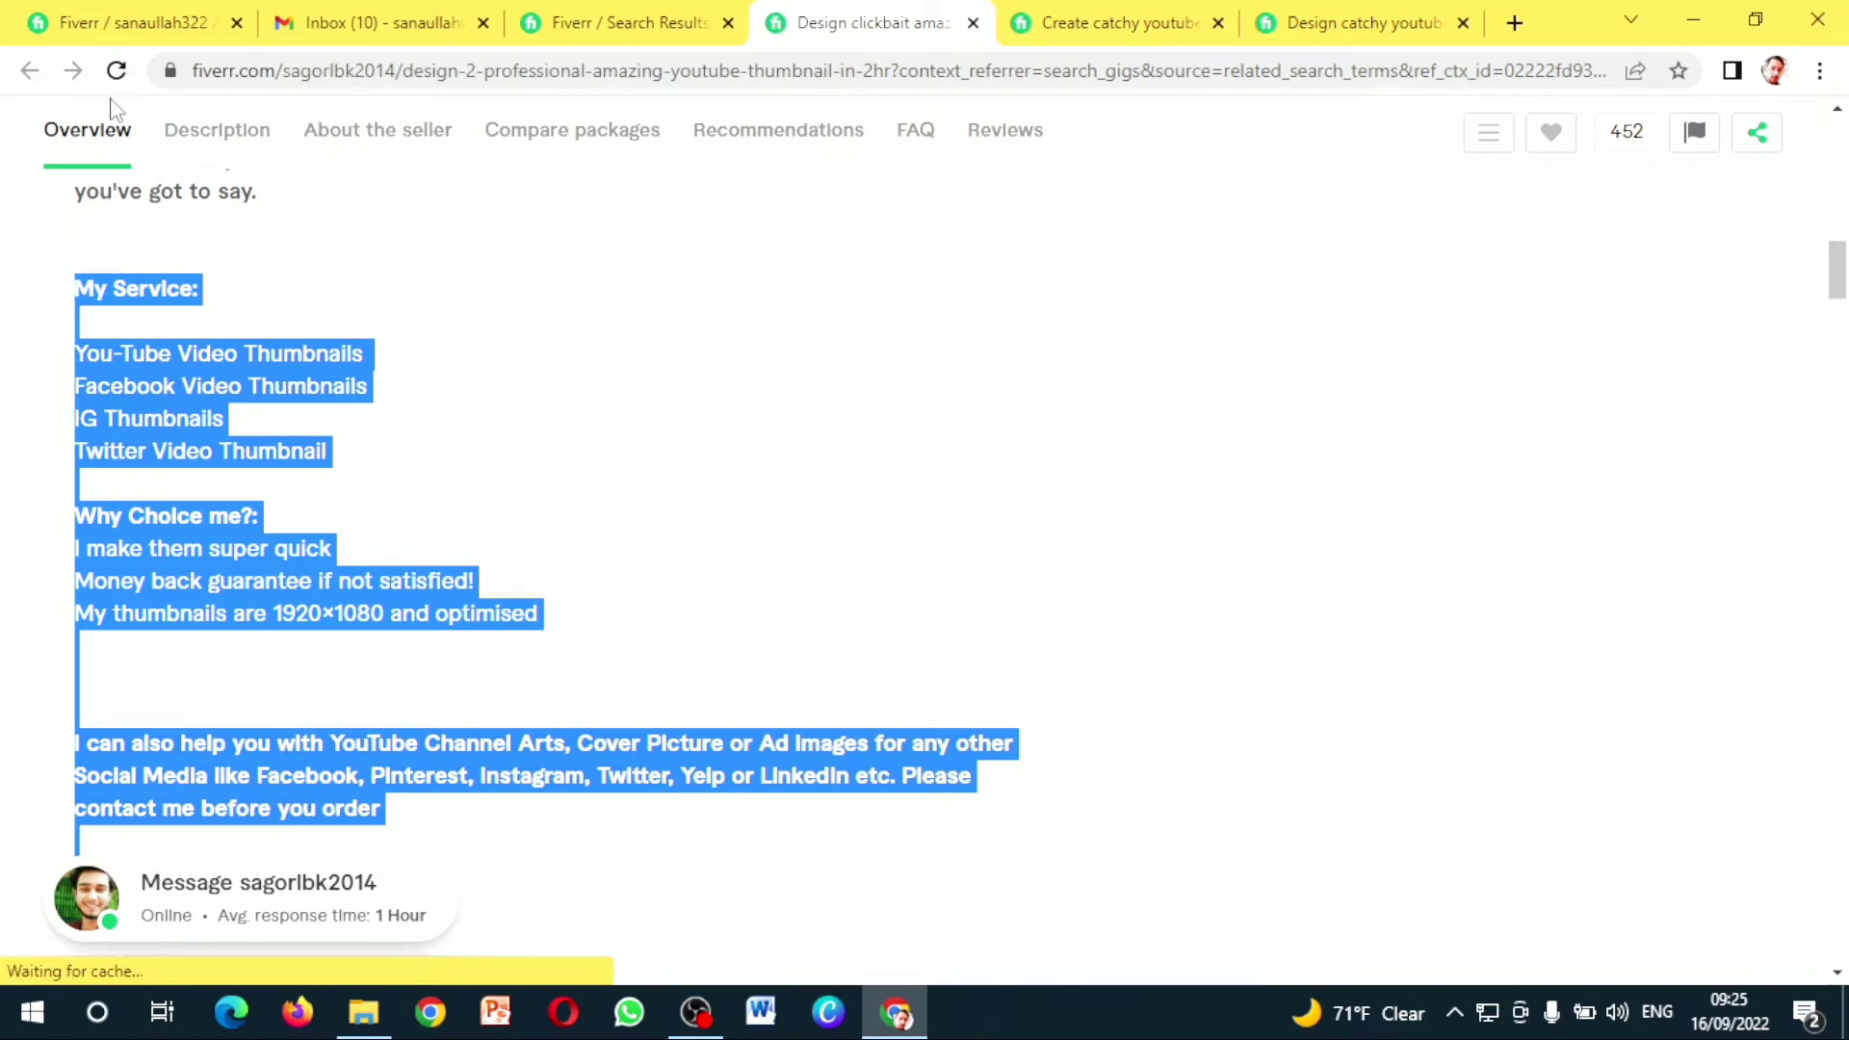
{"action": "left_click", "coordinate": [145, 23]}
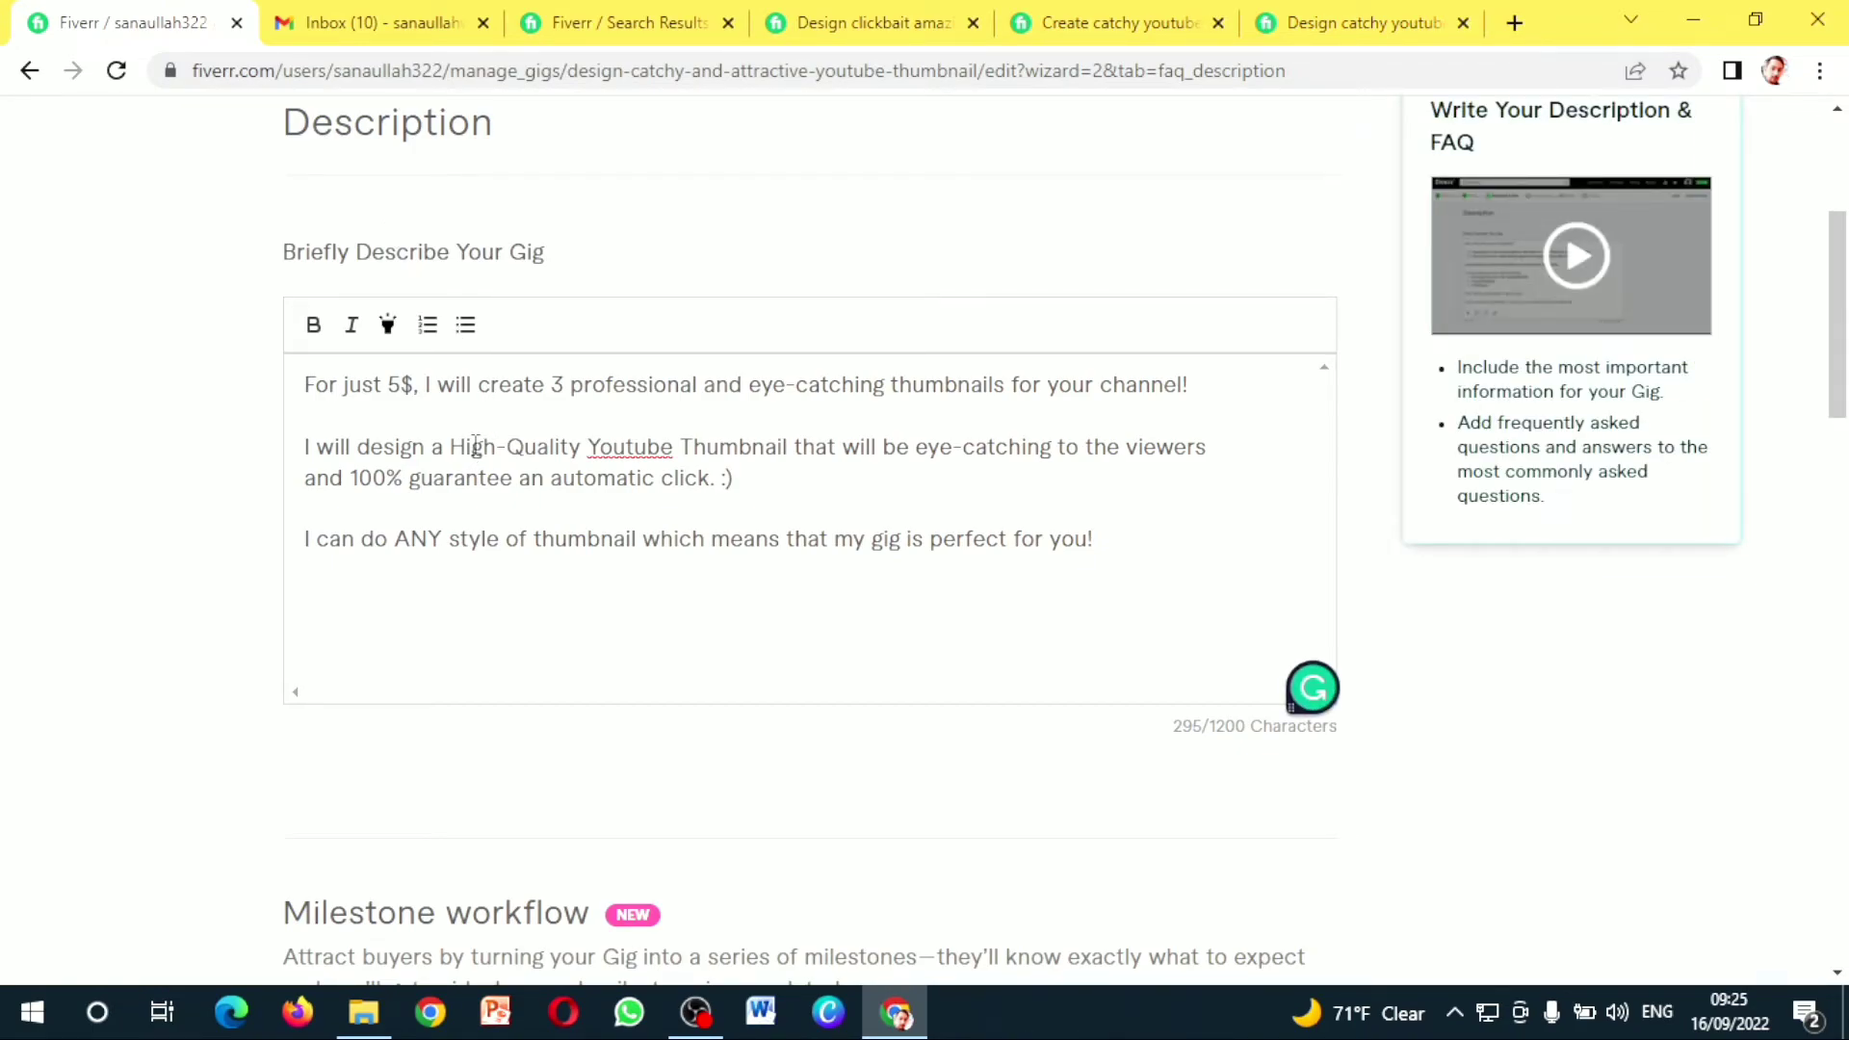
{"action": "key", "text": "ctrl+v"}
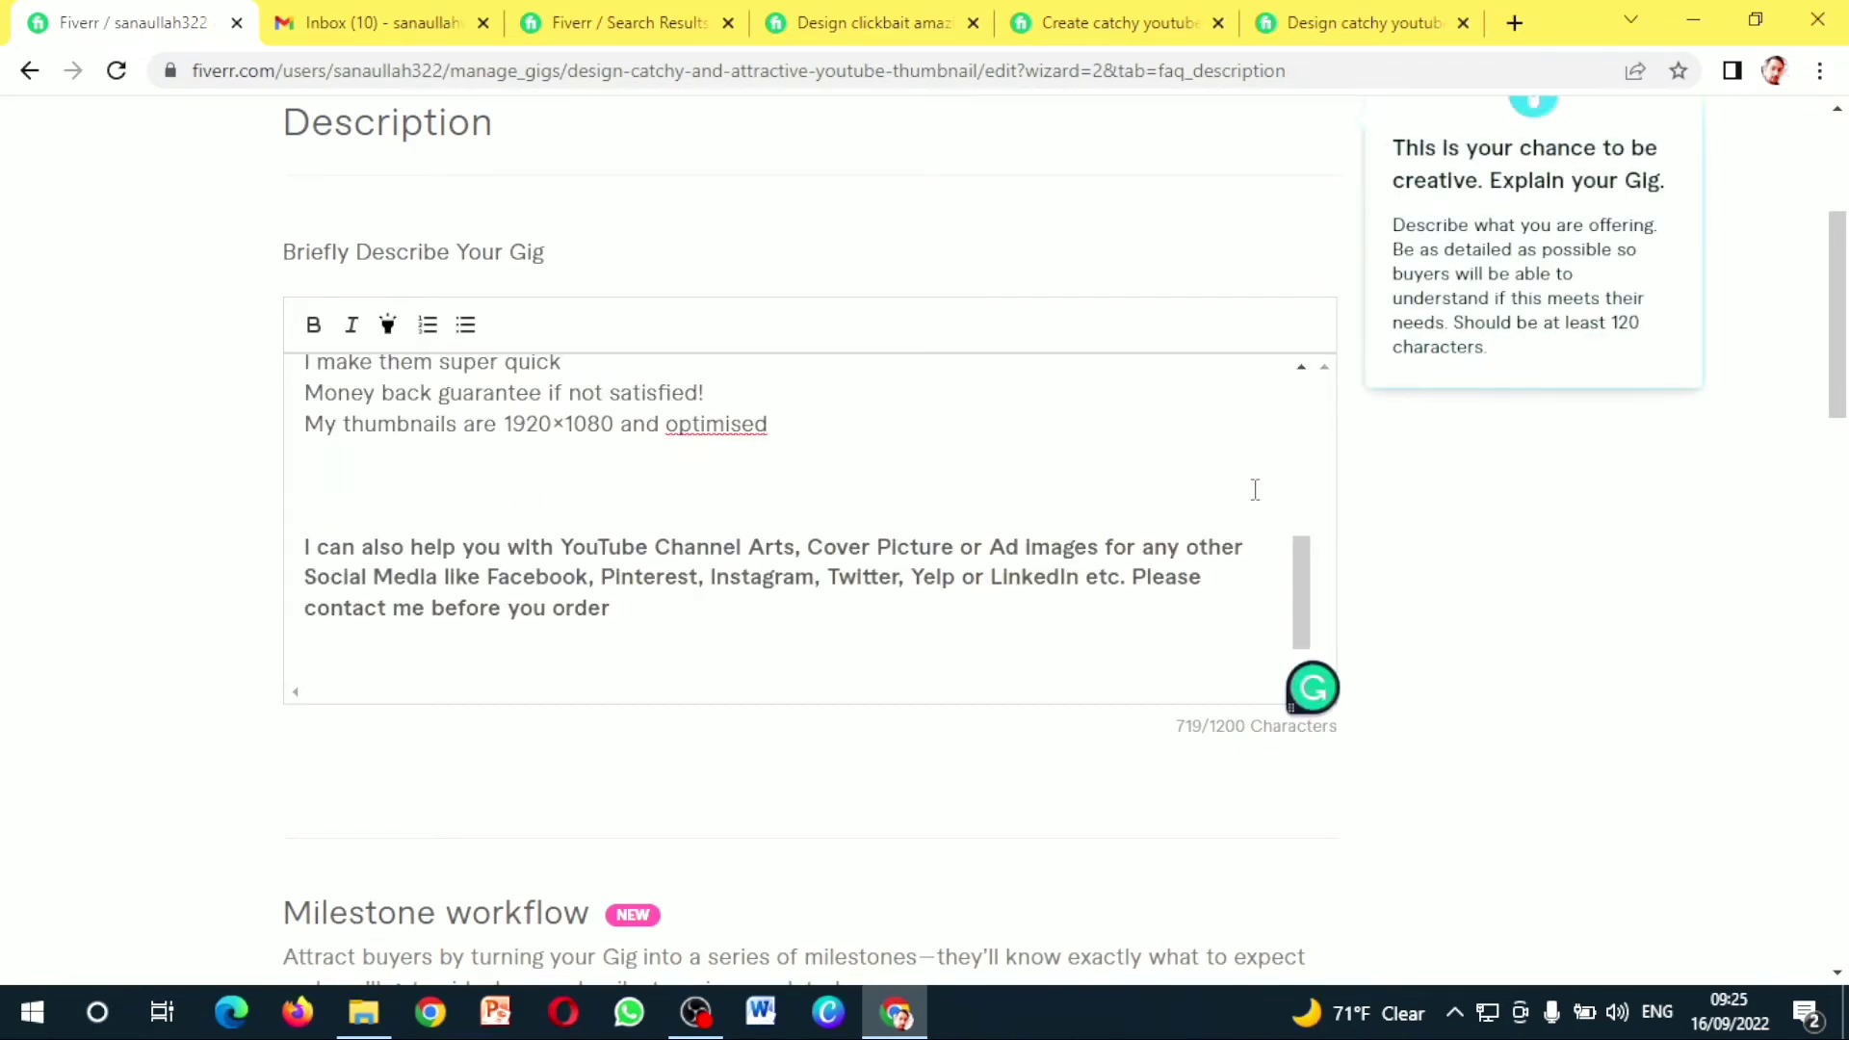
{"action": "mouse_move", "coordinate": [1297, 585]}
{"action": "left_mouse_down"}
{"action": "mouse_move", "coordinate": [1294, 395]}
{"action": "mouse_move", "coordinate": [1300, 570]}
{"action": "left_mouse_up"}
{"action": "mouse_move", "coordinate": [1594, 502]}
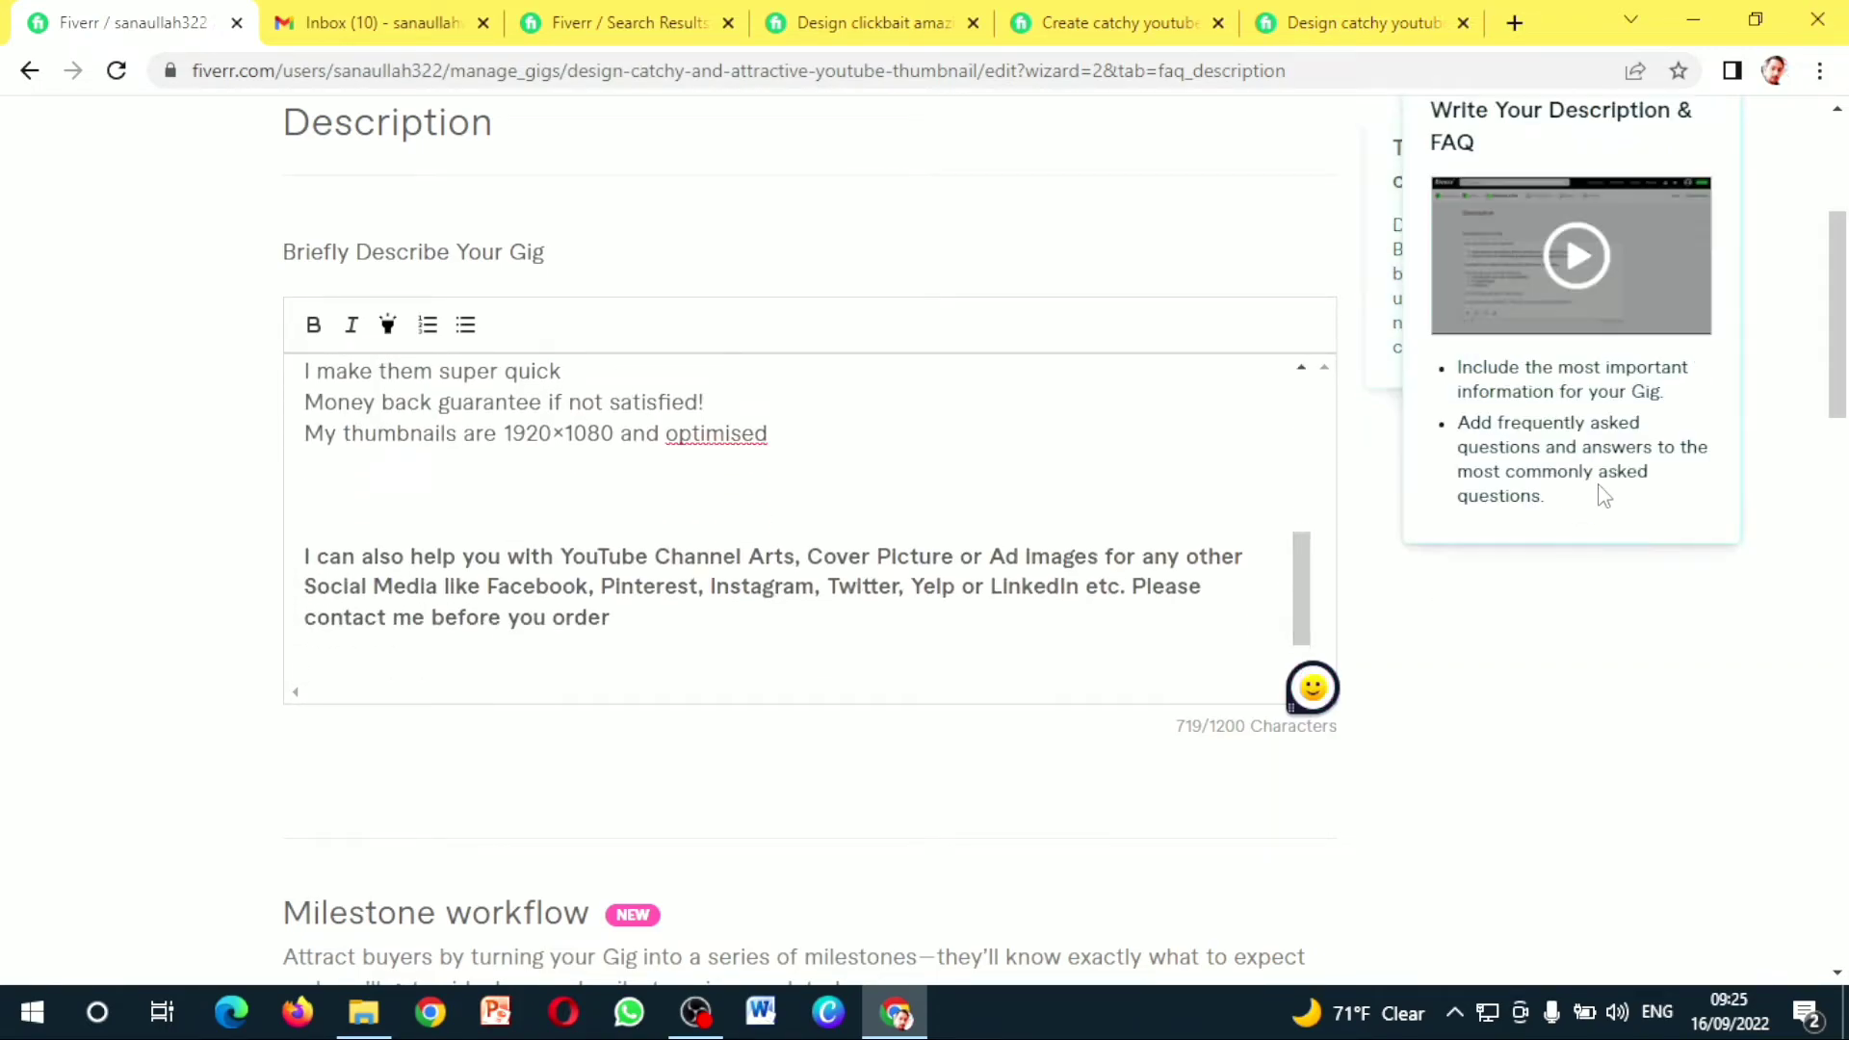
{"action": "left_click_drag", "start_coordinate": [1837, 354], "coordinate": [1834, 713]}
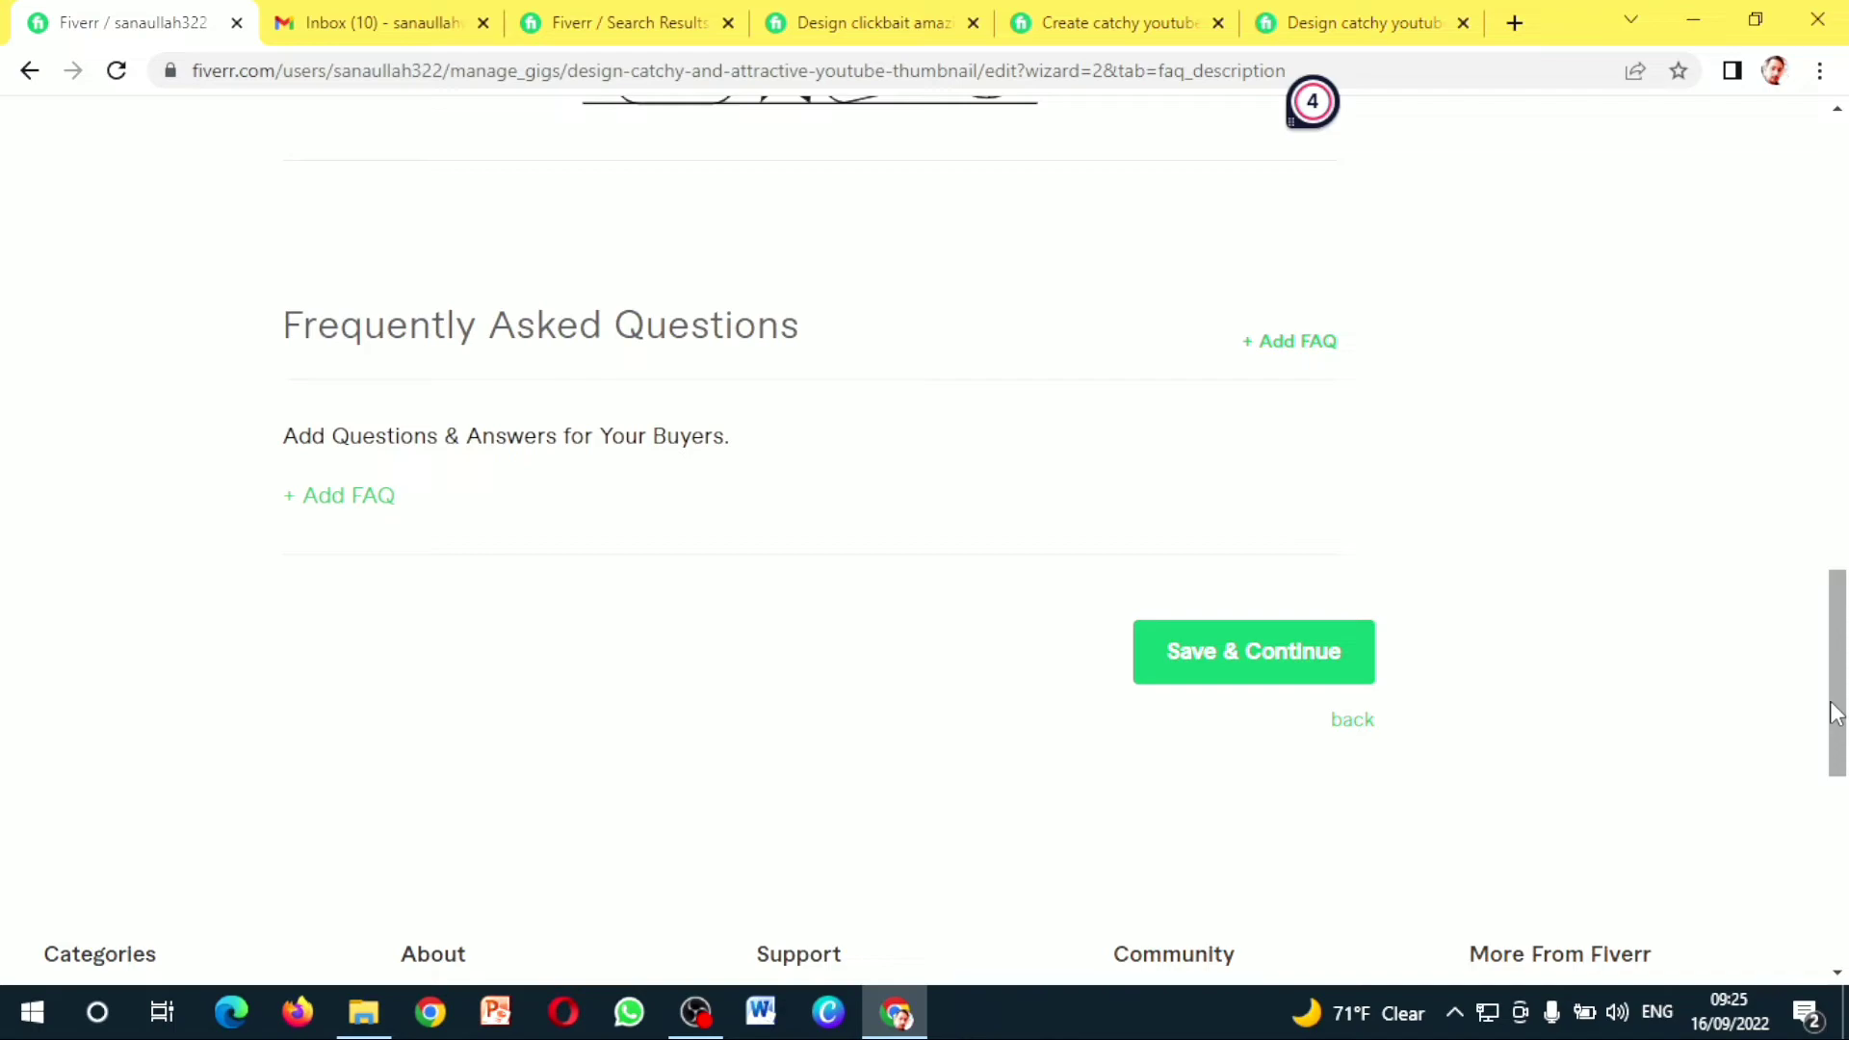
Save the Description & FAQ section and add the required free-text buyer question "Will provide data about task.?" to the gig requirements
{"action": "left_click", "coordinate": [1318, 653]}
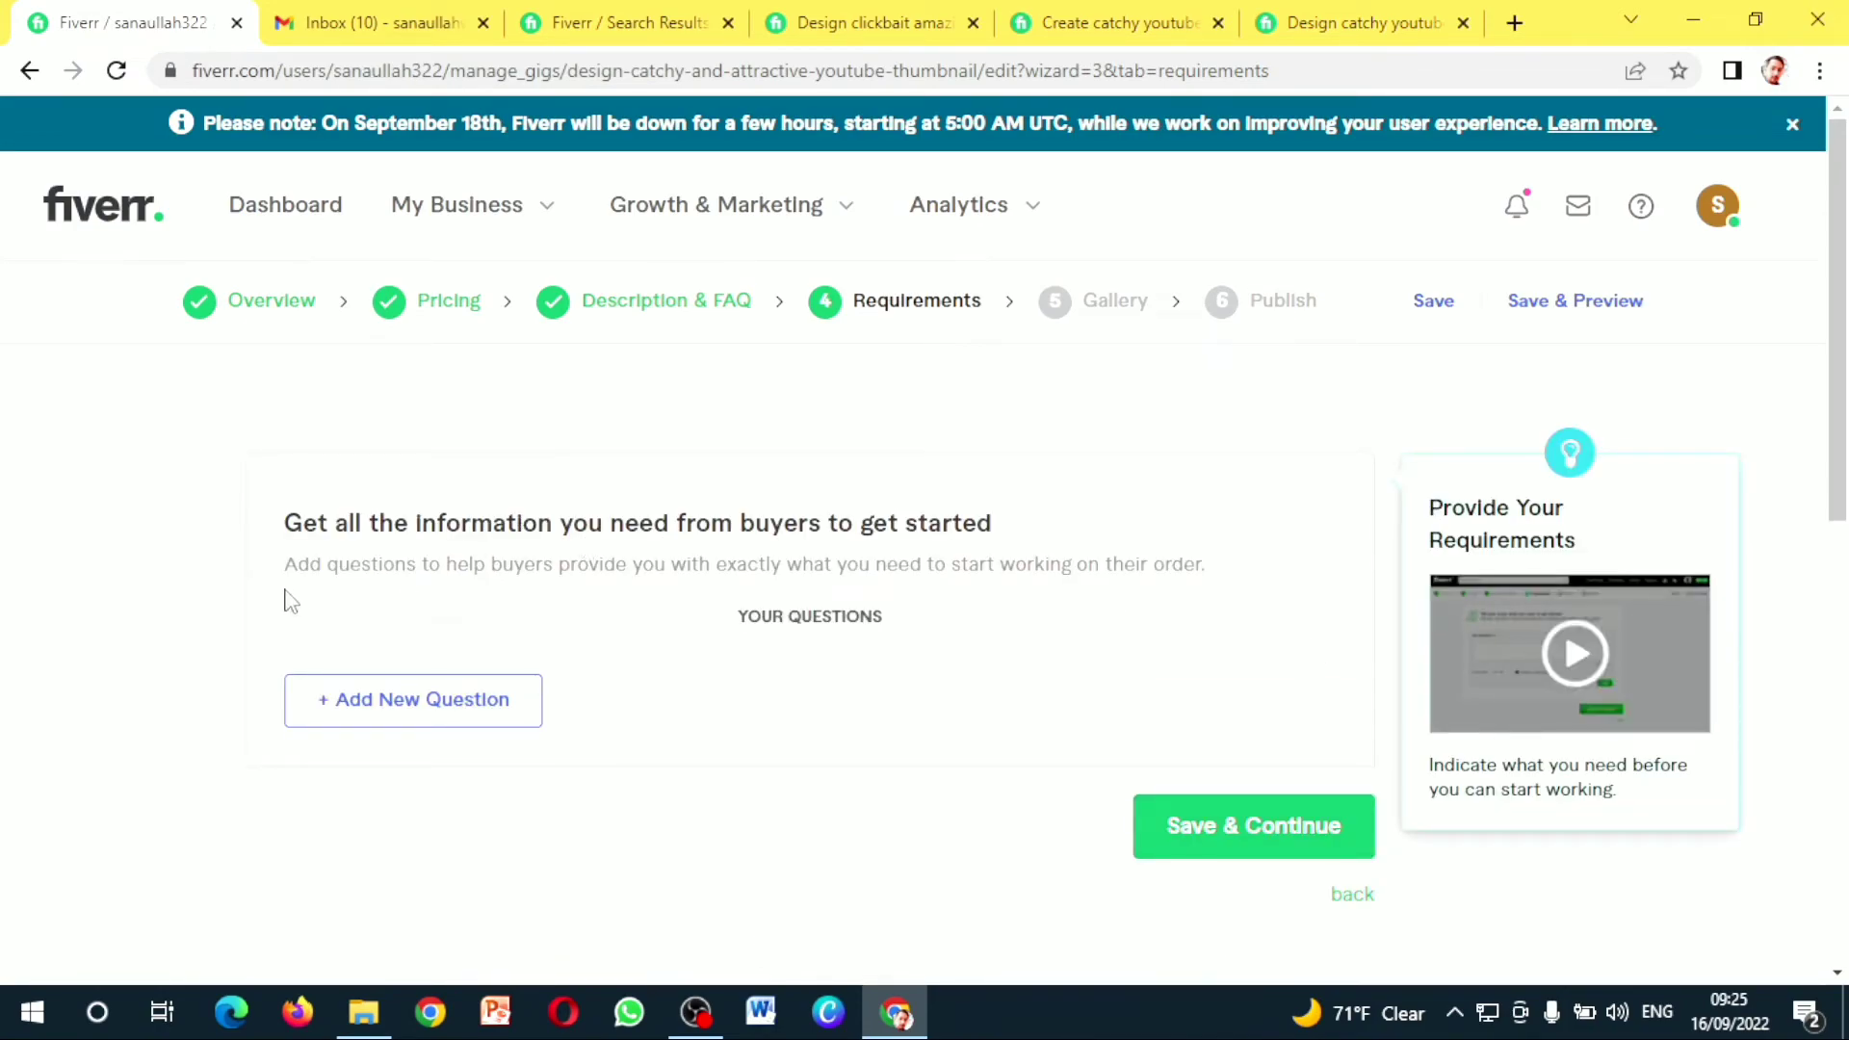
{"action": "left_click", "coordinate": [435, 724]}
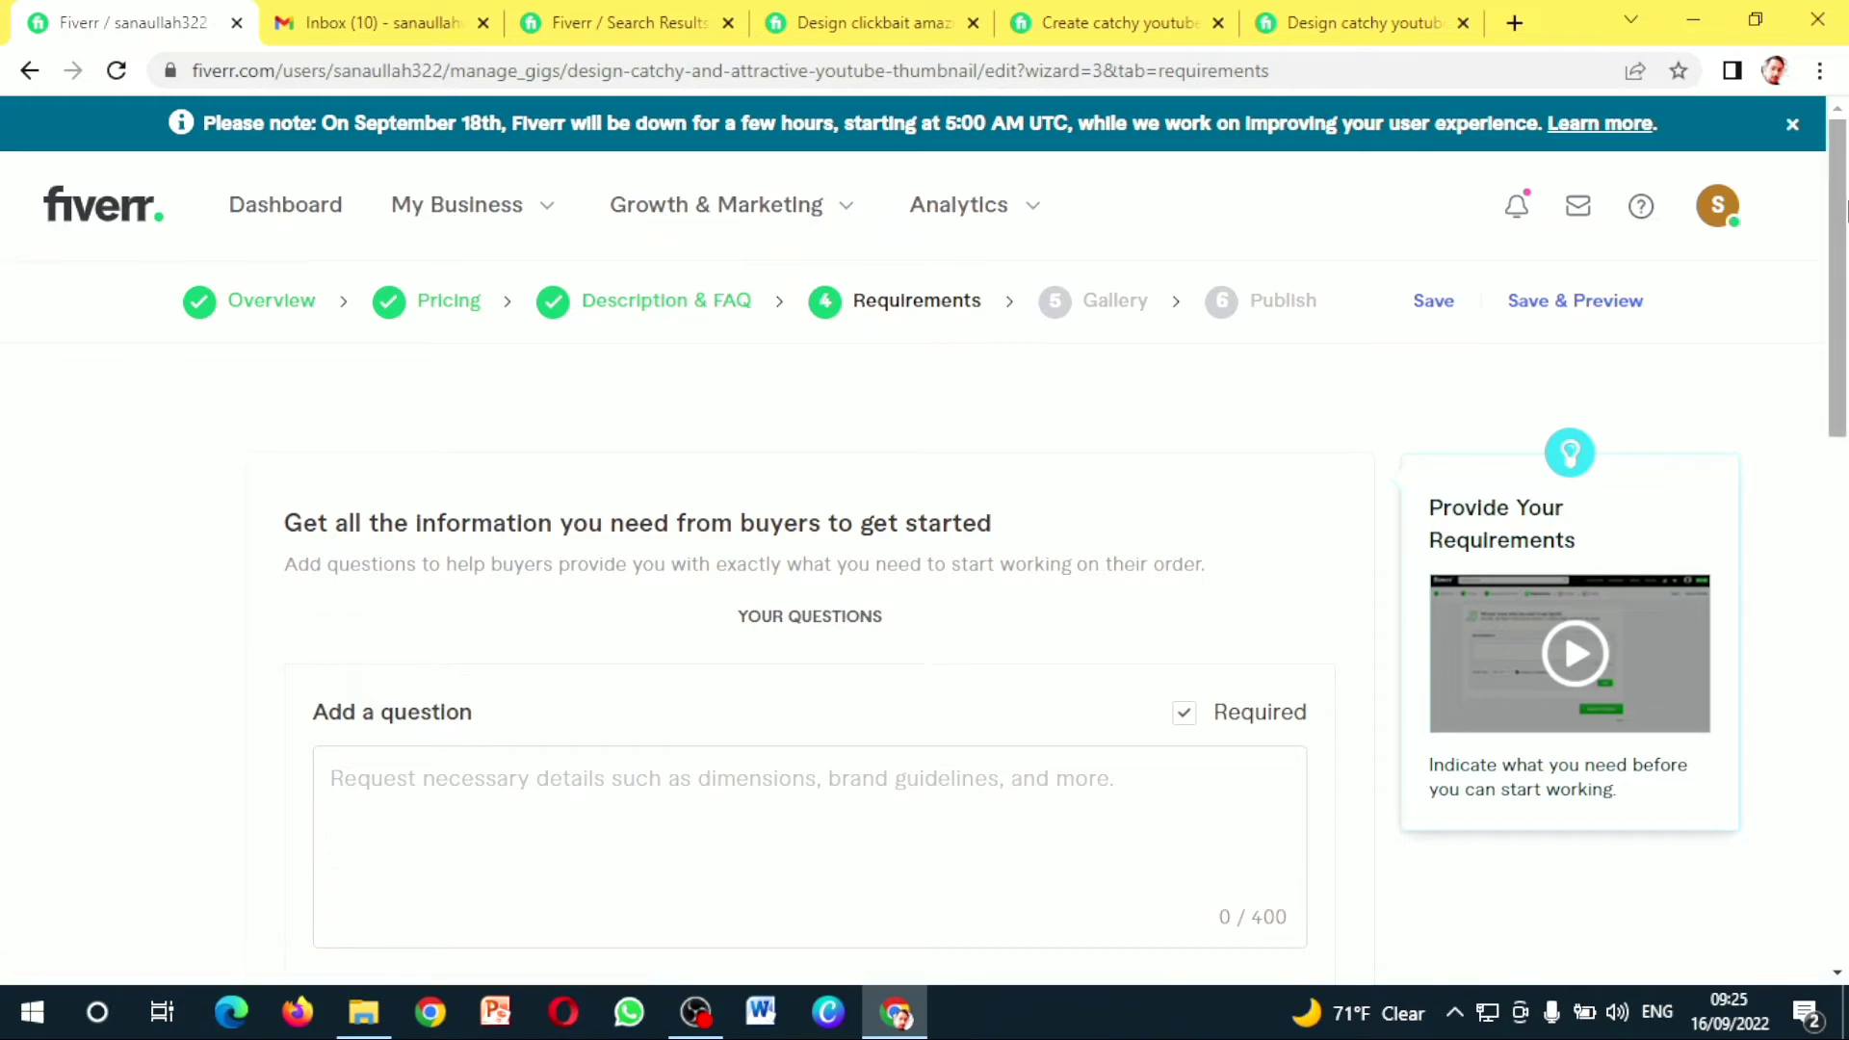
{"action": "scroll", "coordinate": [1842, 253], "scroll_direction": "down", "scroll_amount": 4}
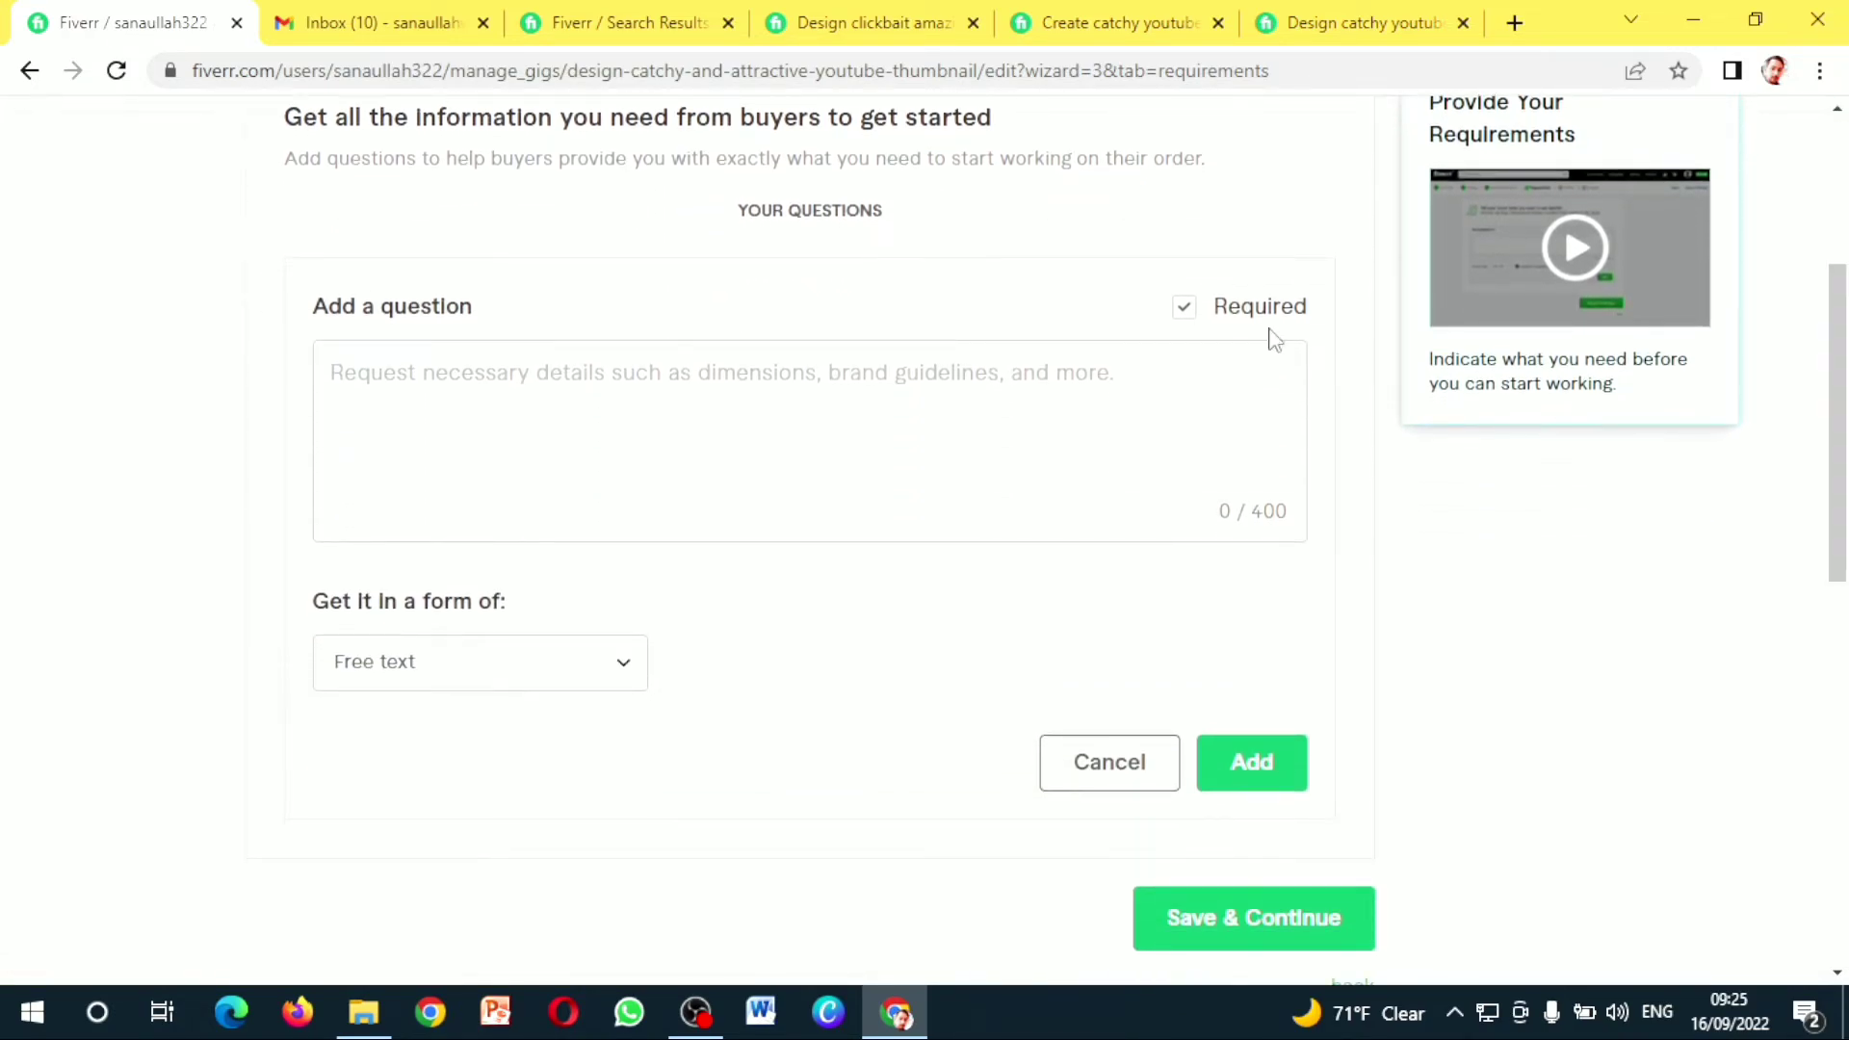
{"action": "left_click", "coordinate": [990, 452]}
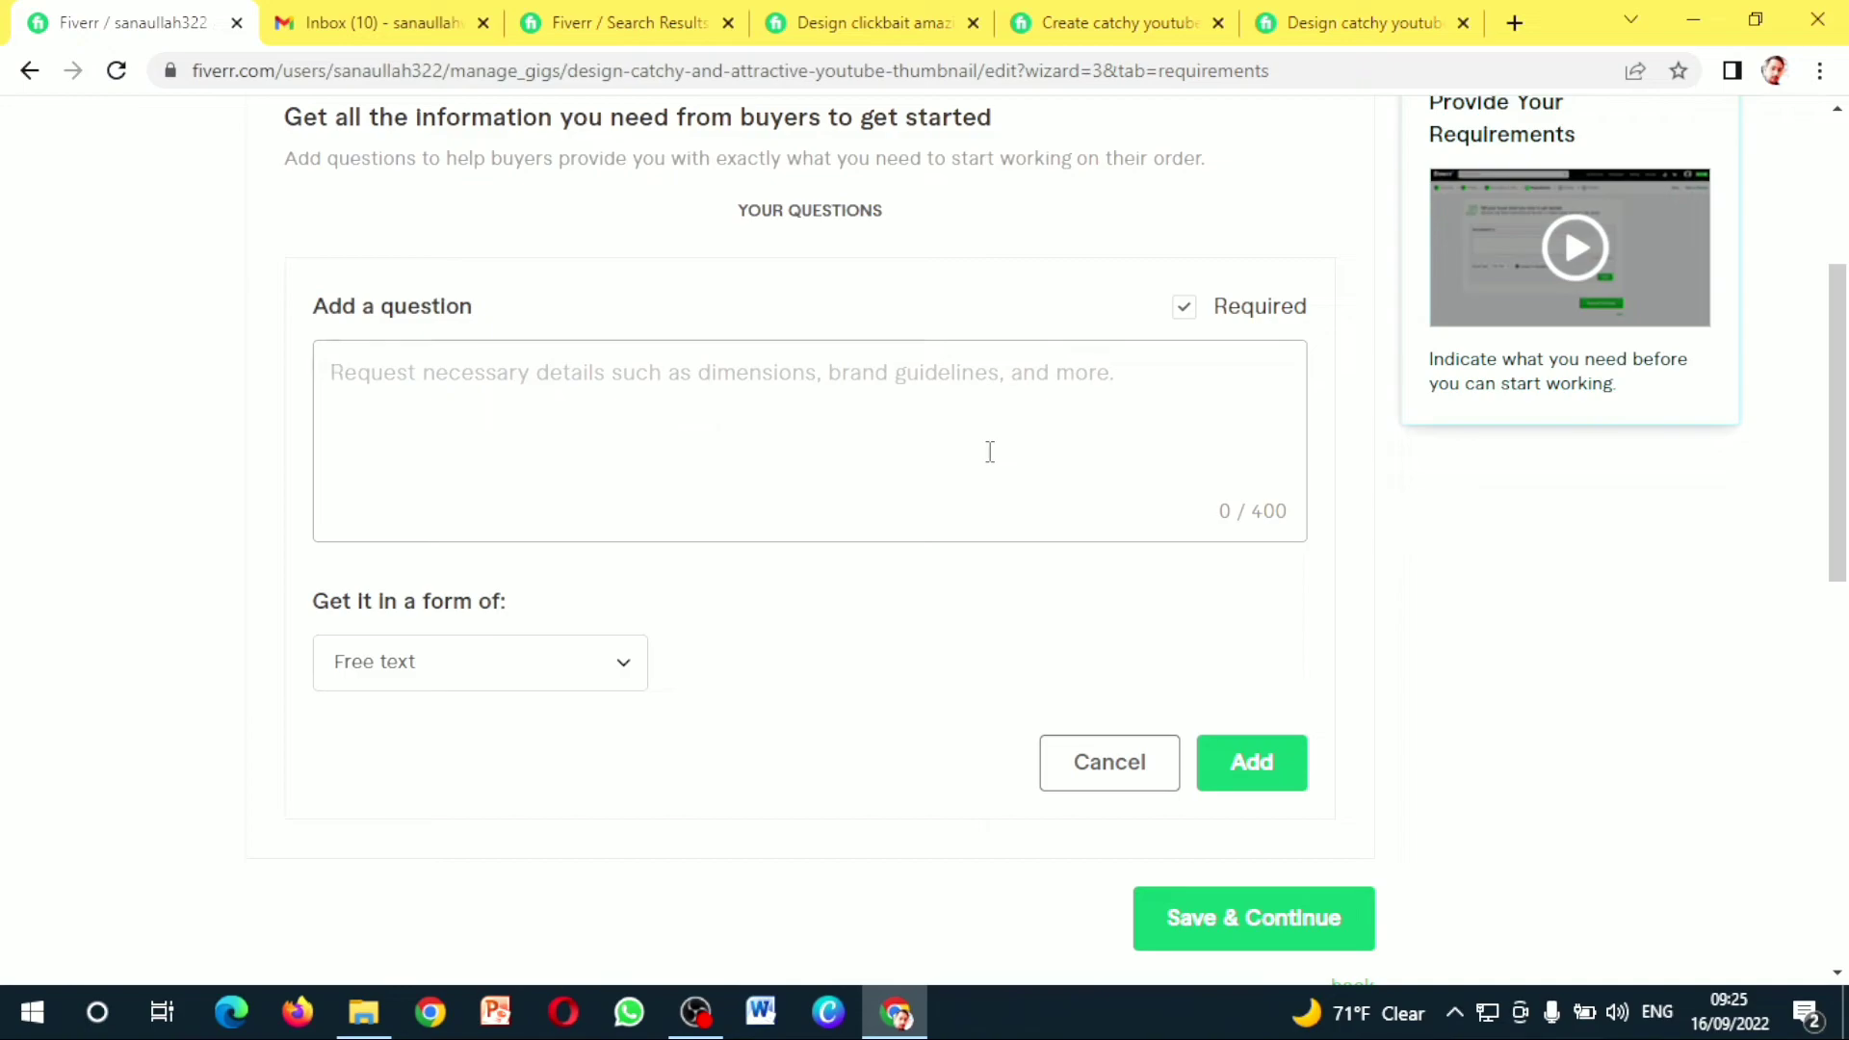
{"action": "type", "text": "W"}
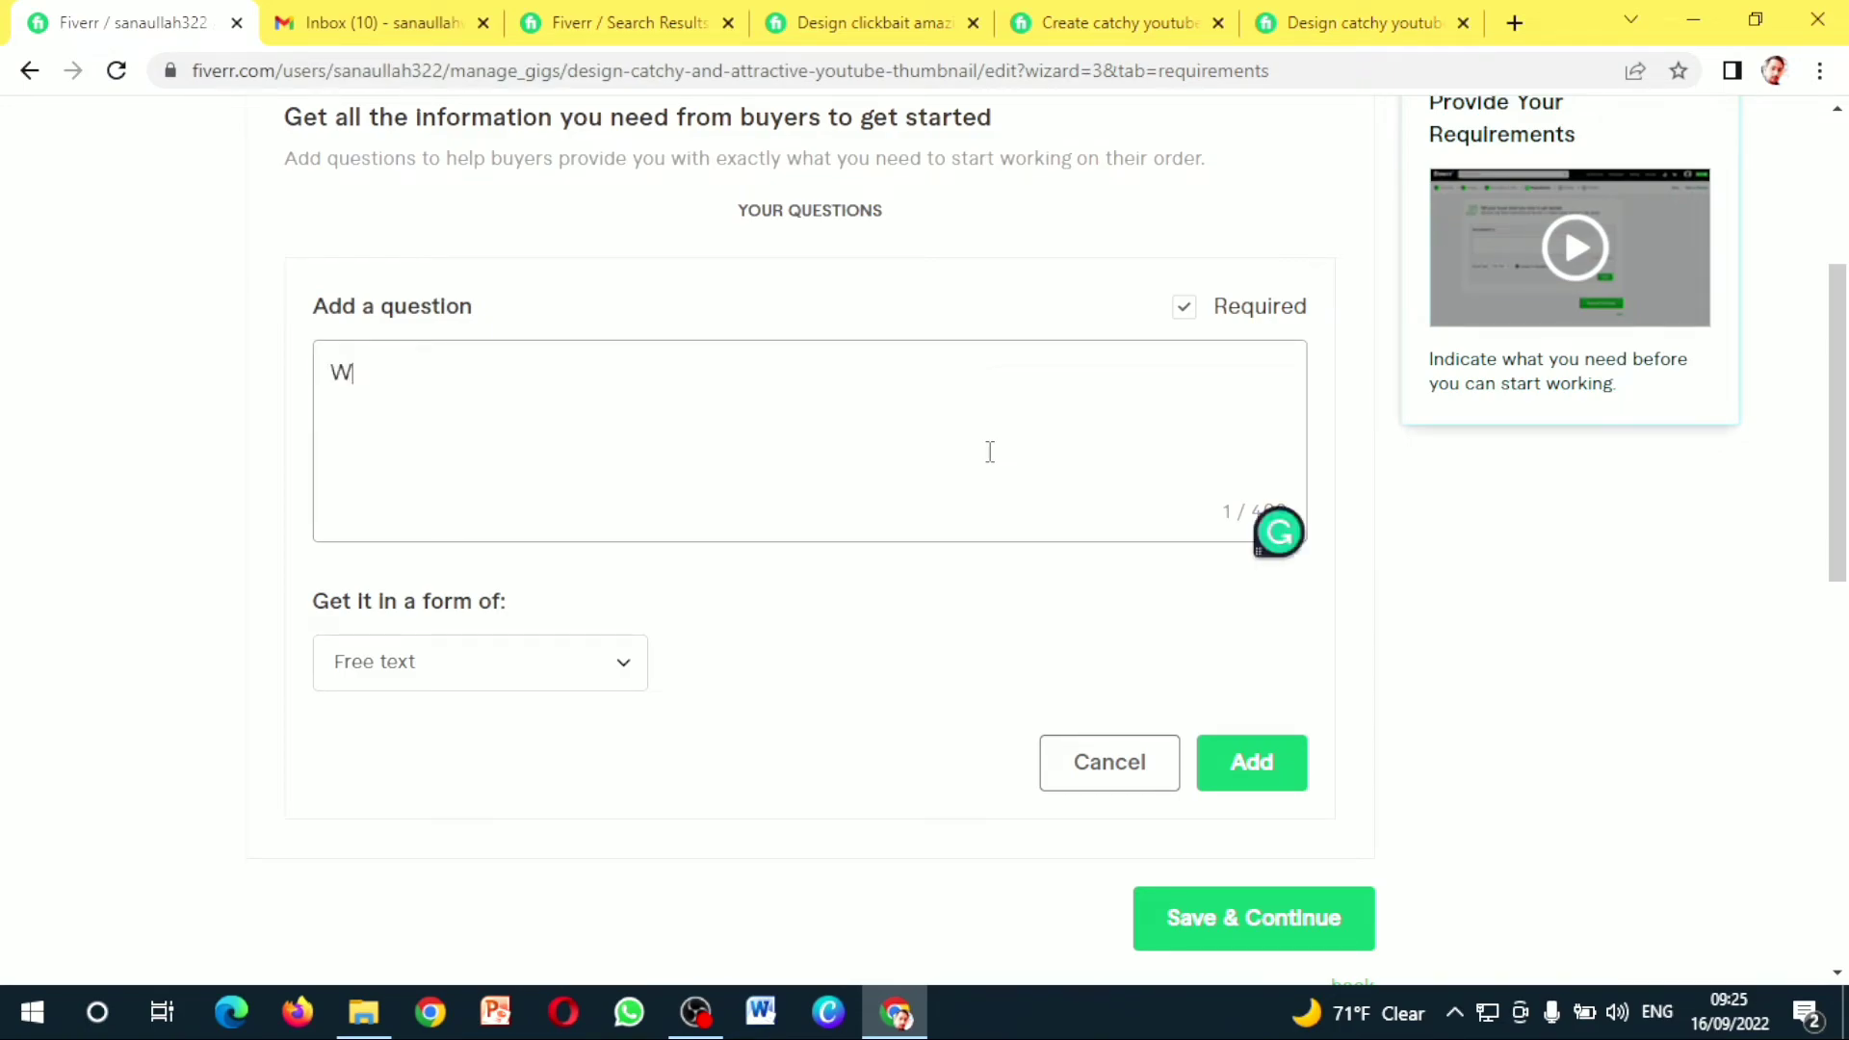
{"action": "type", "text": "ill"}
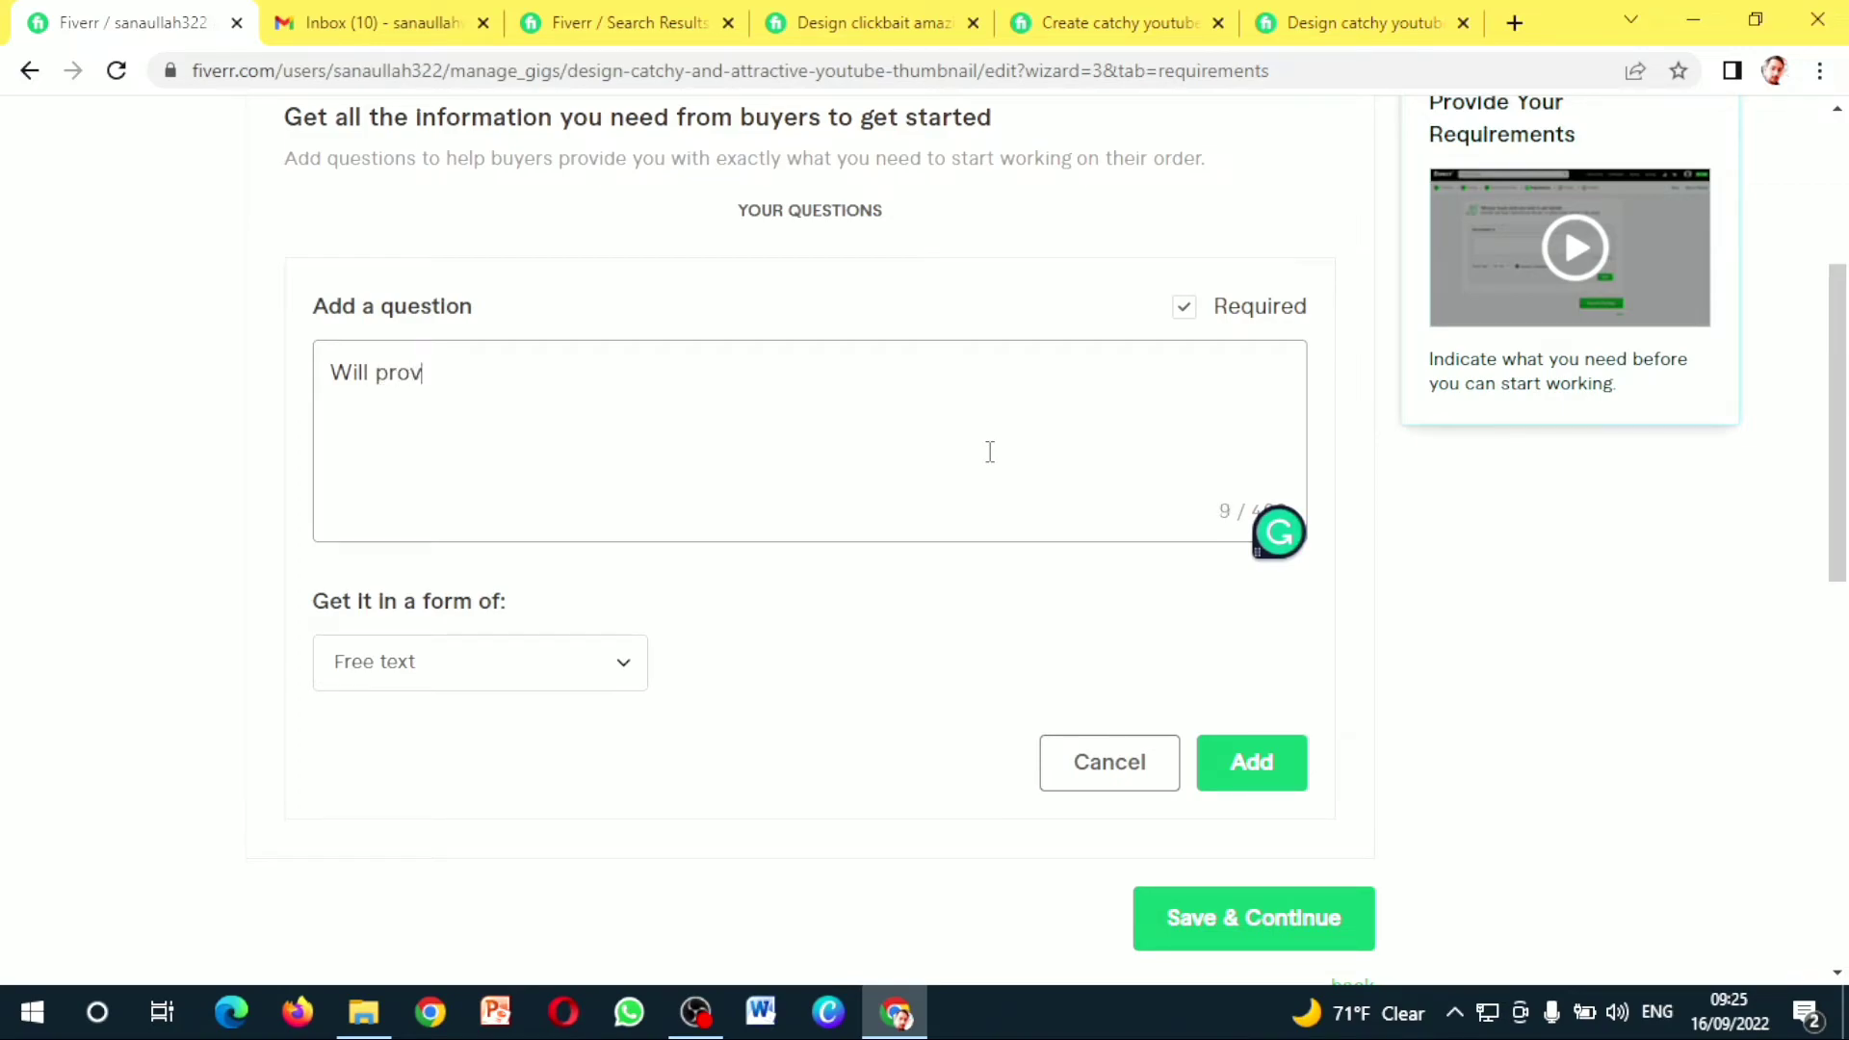
{"action": "type", "text": "provide data aout"}
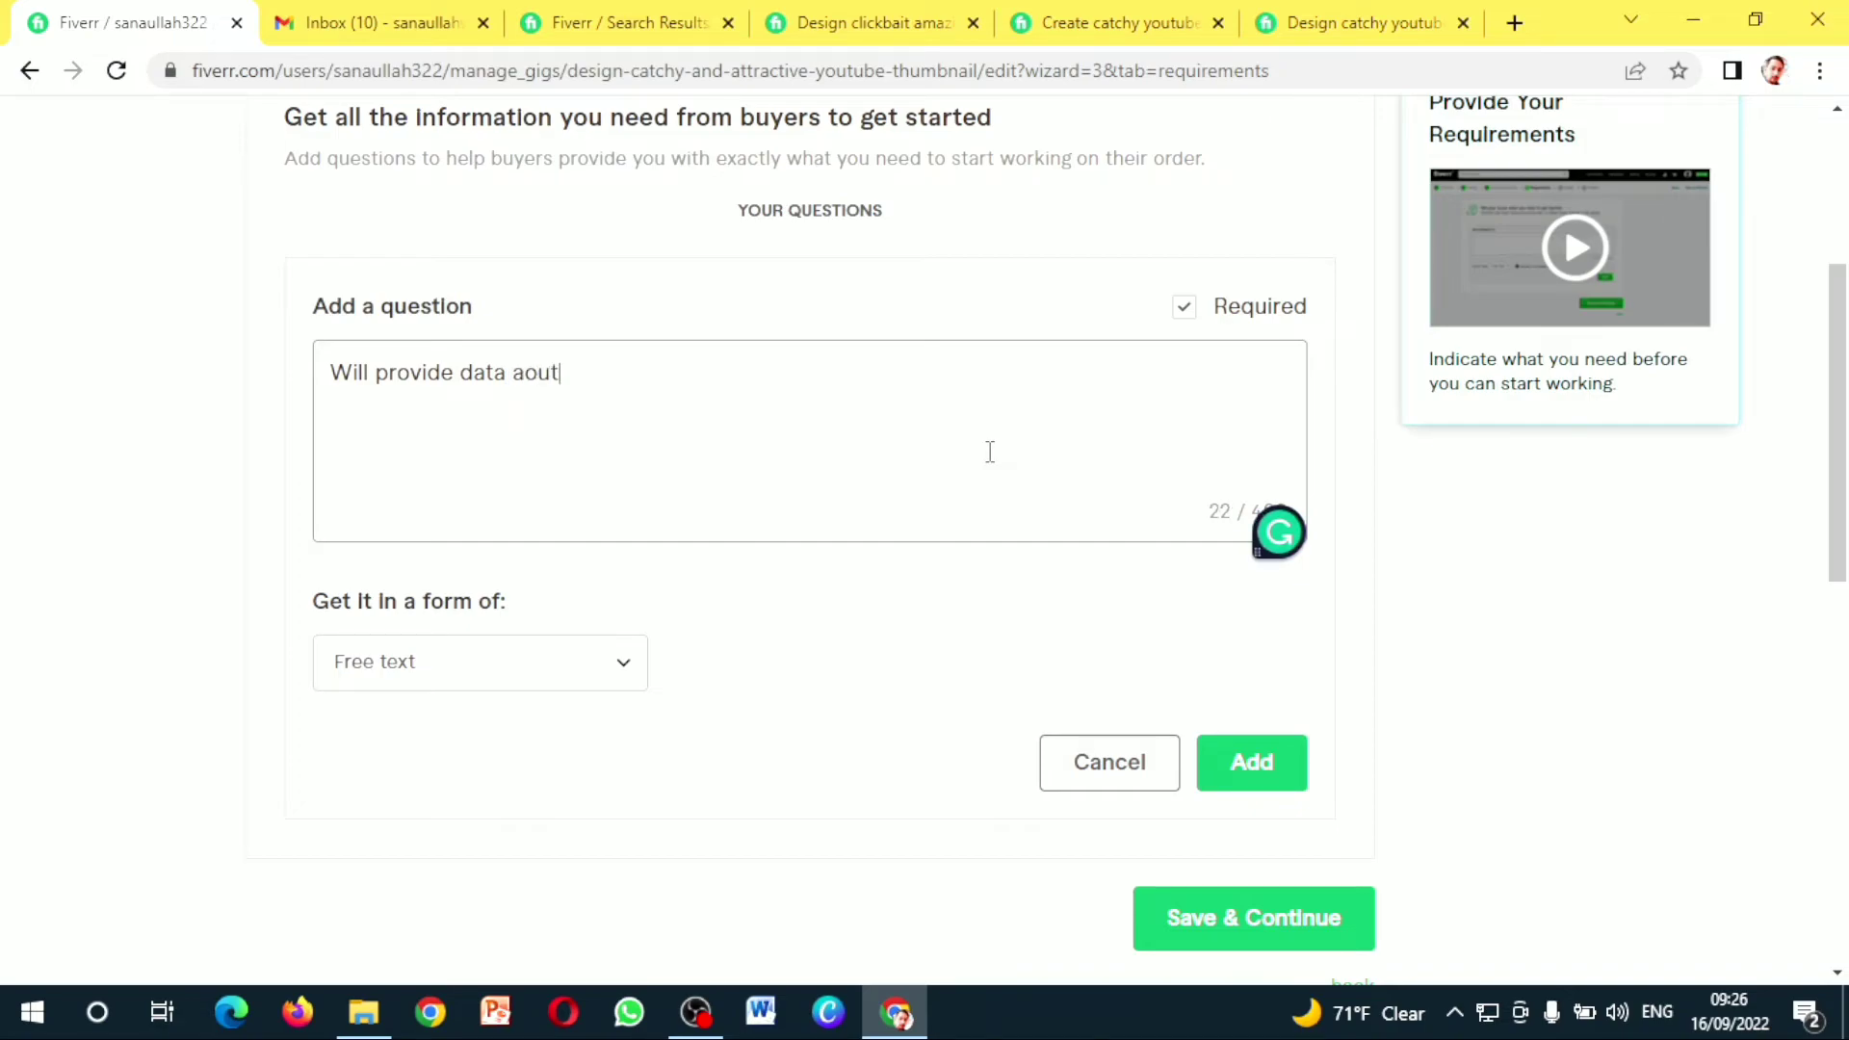
{"action": "left_click", "coordinate": [526, 371]}
{"action": "type", "text": "out task.?"}
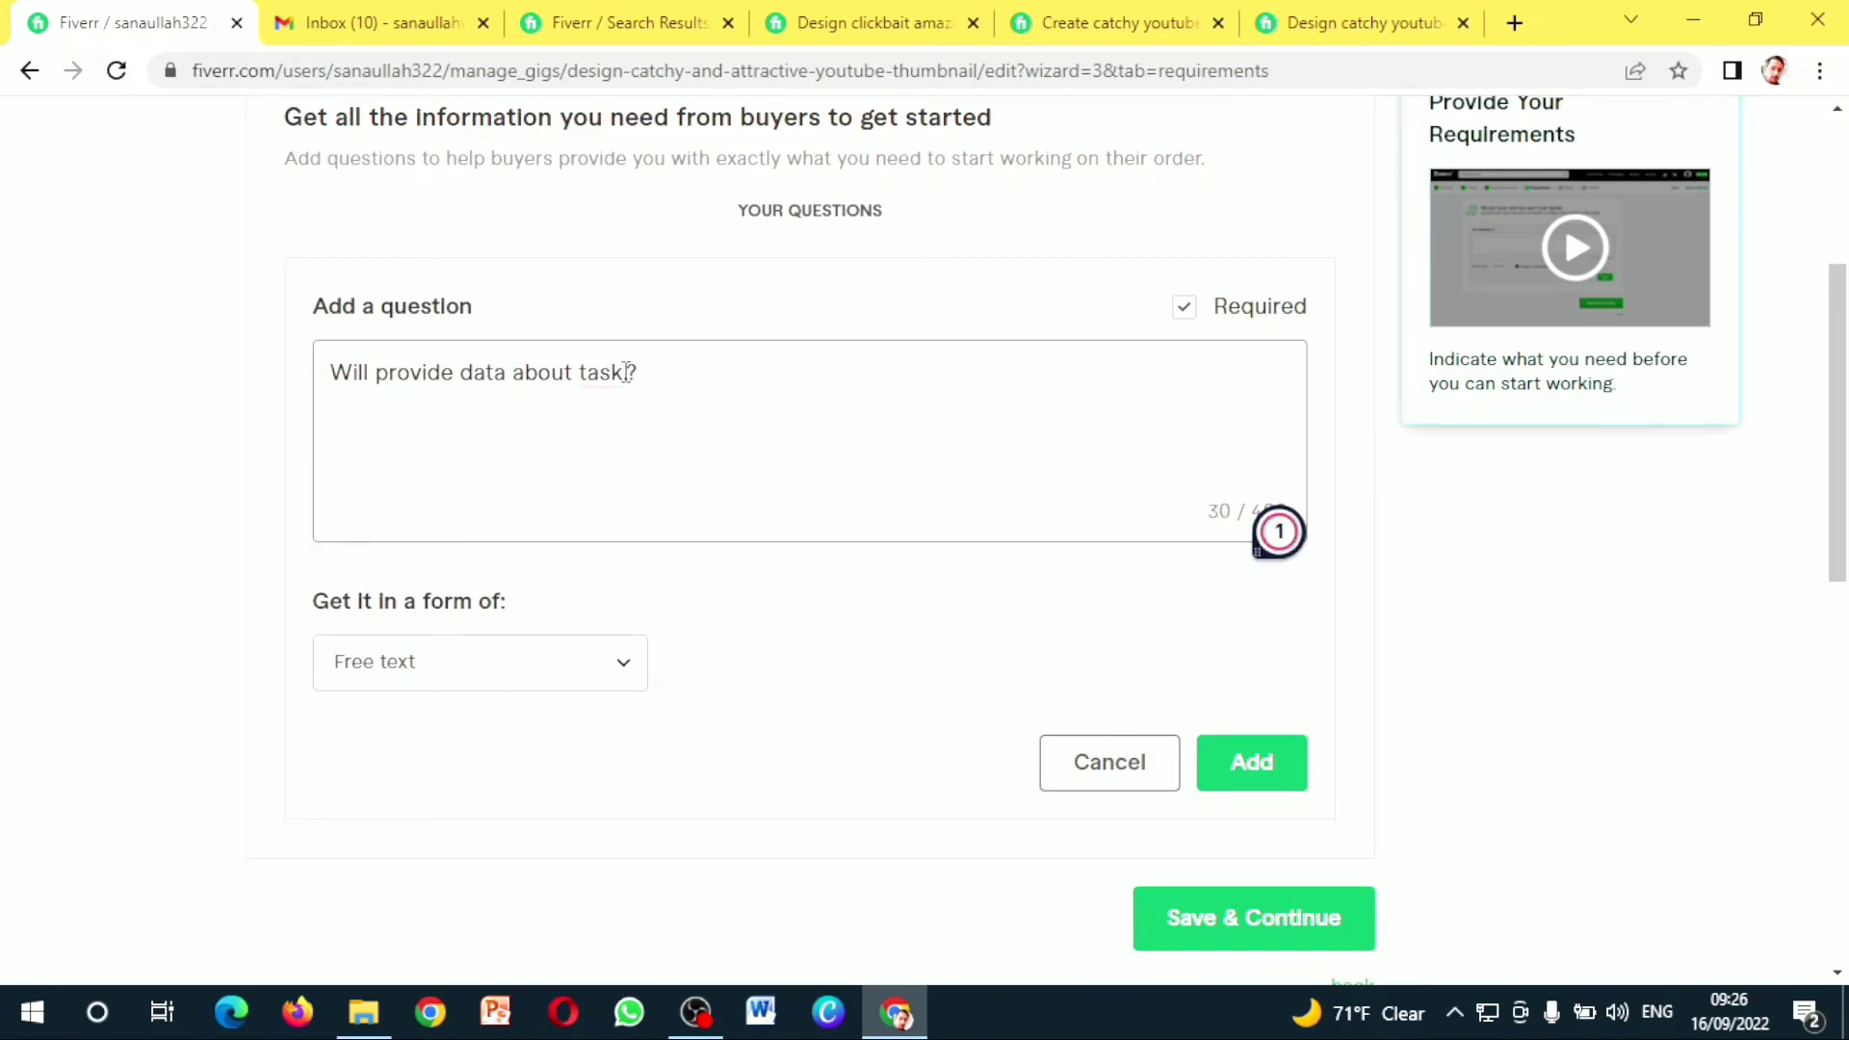
{"action": "left_click", "coordinate": [1252, 761]}
Save the requirements, continue to the gallery section, and dismiss the gig image guide to reach the image upload area
{"action": "left_click", "coordinate": [1190, 565]}
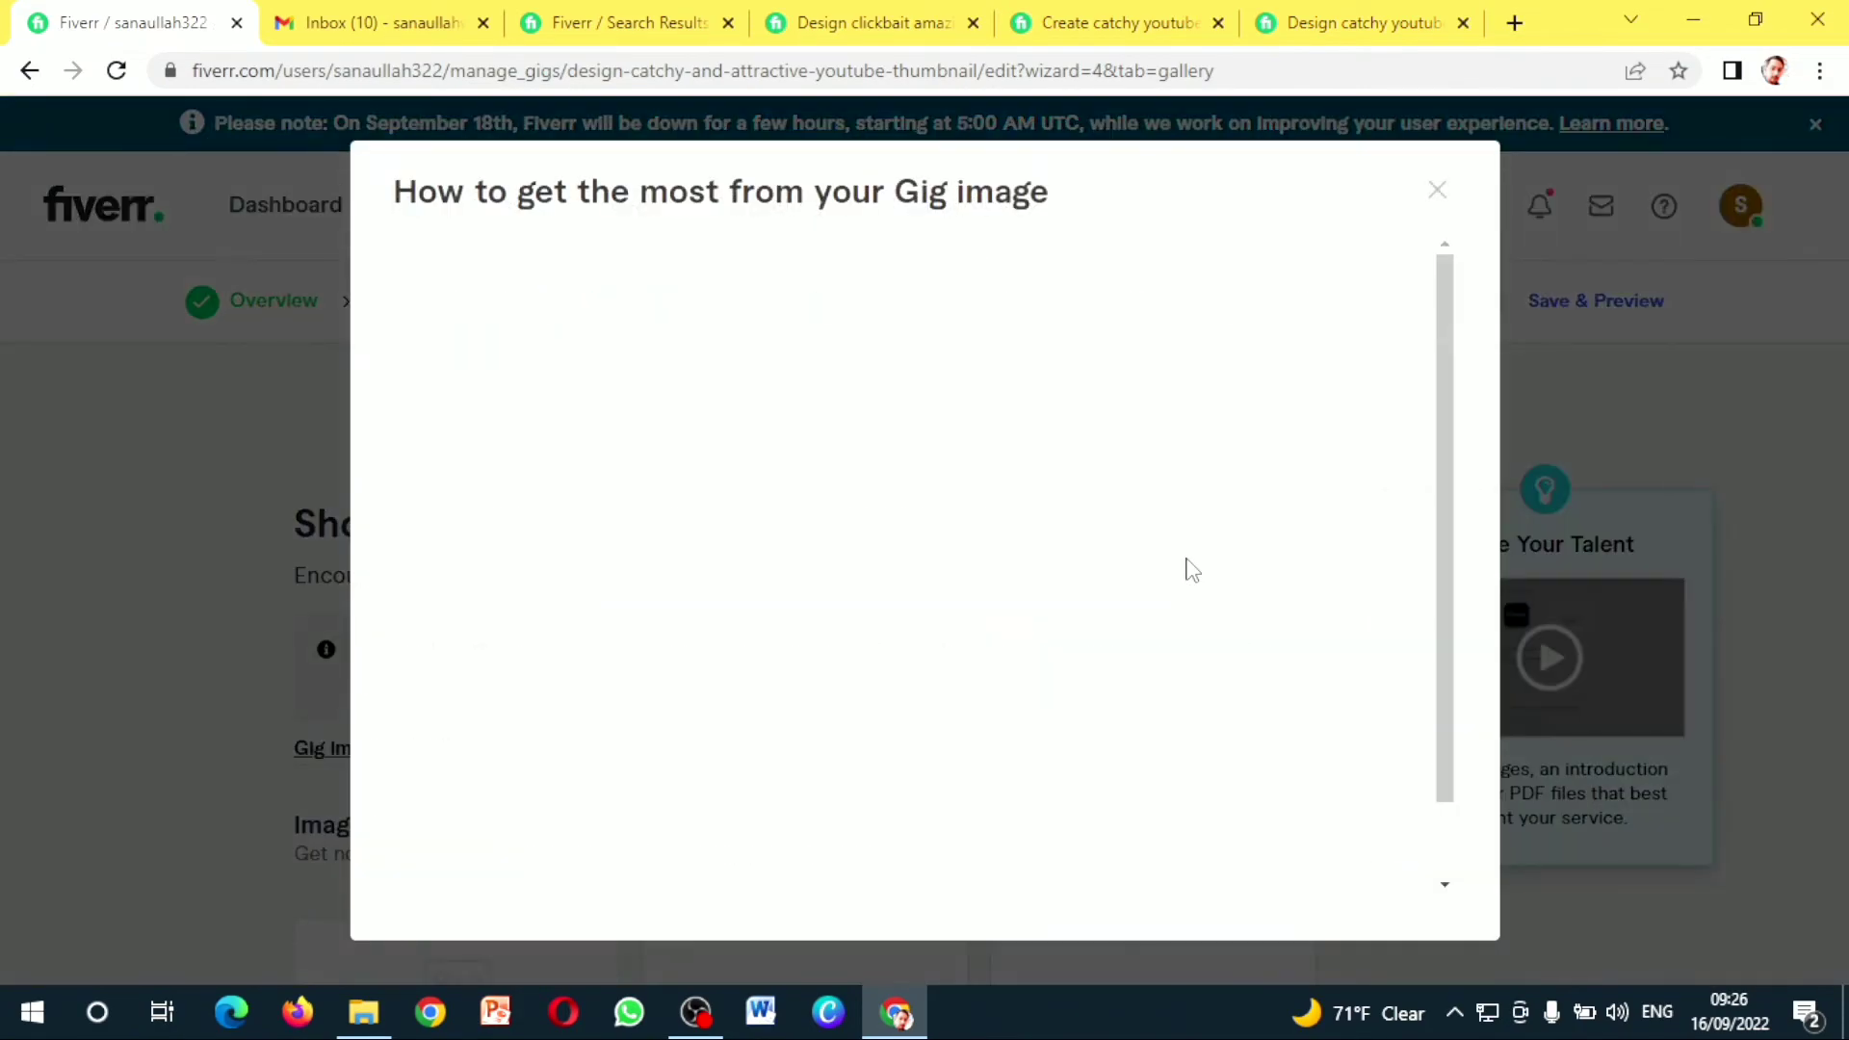
{"action": "left_click", "coordinate": [1436, 190]}
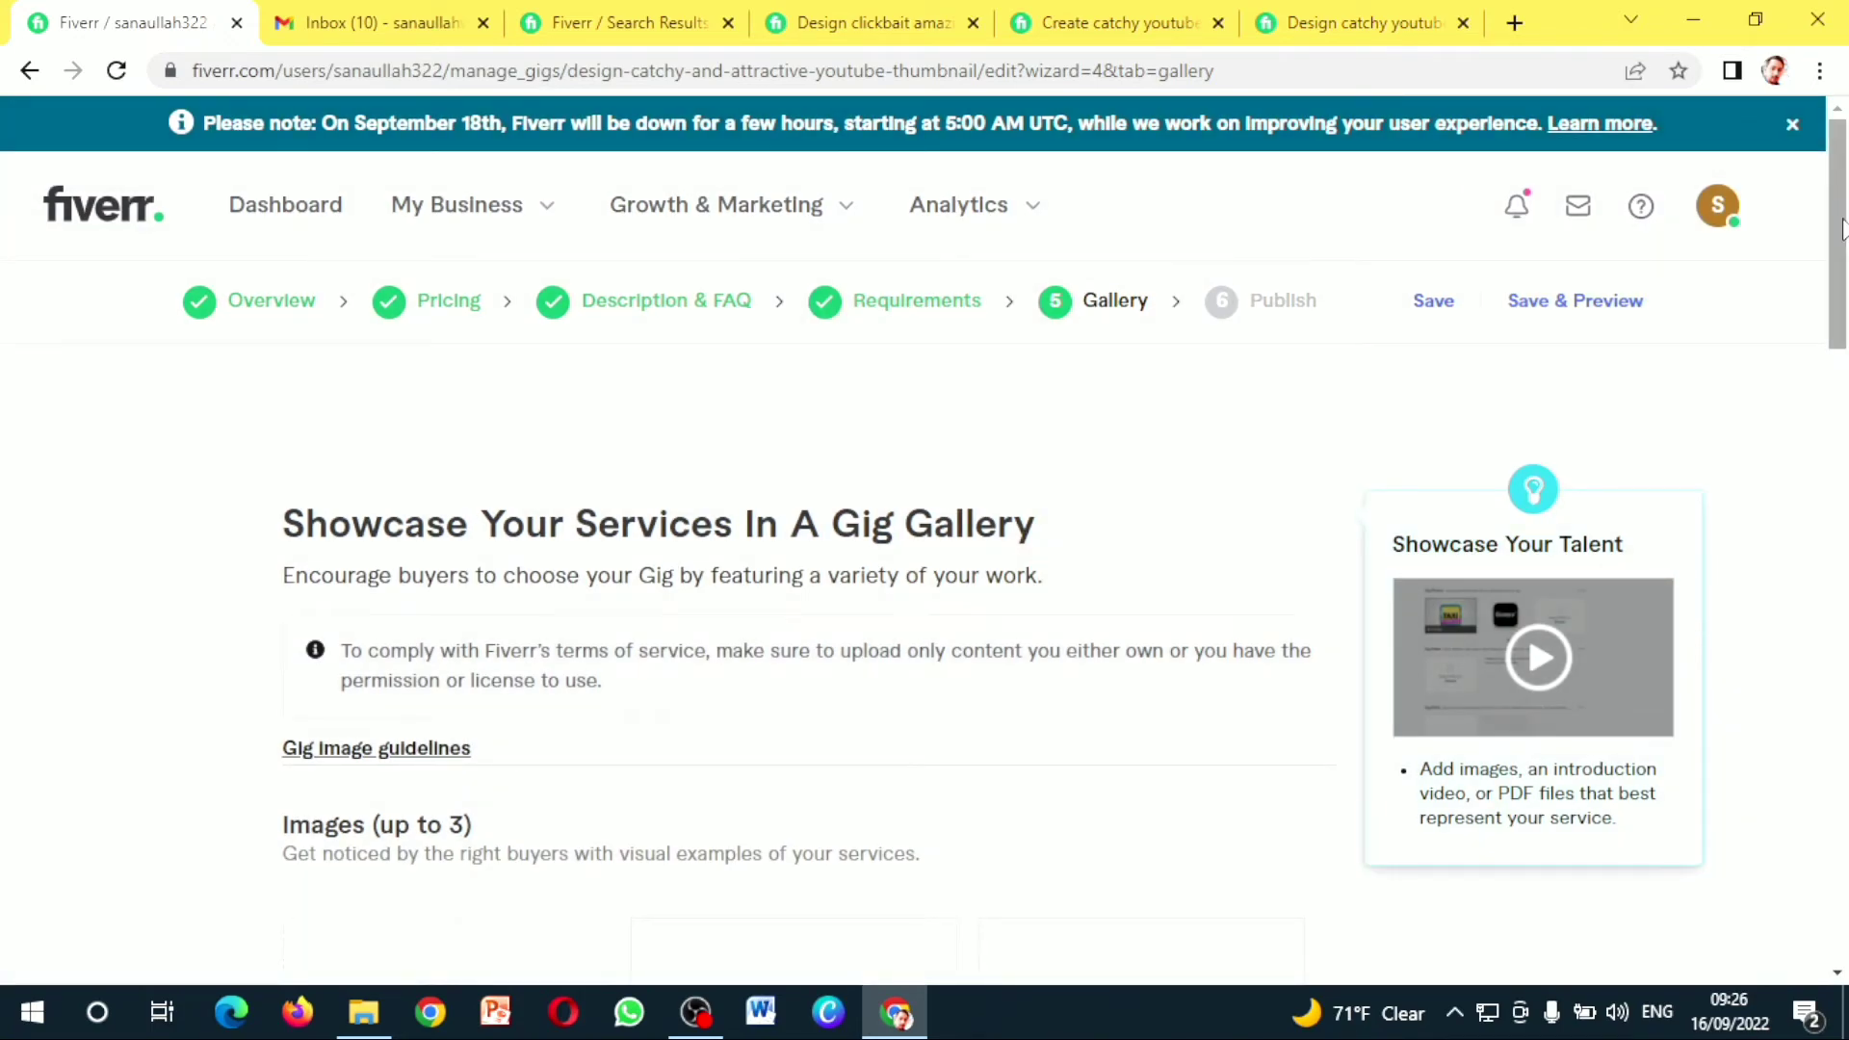
{"action": "left_click_drag", "start_coordinate": [1841, 245], "coordinate": [1842, 404]}
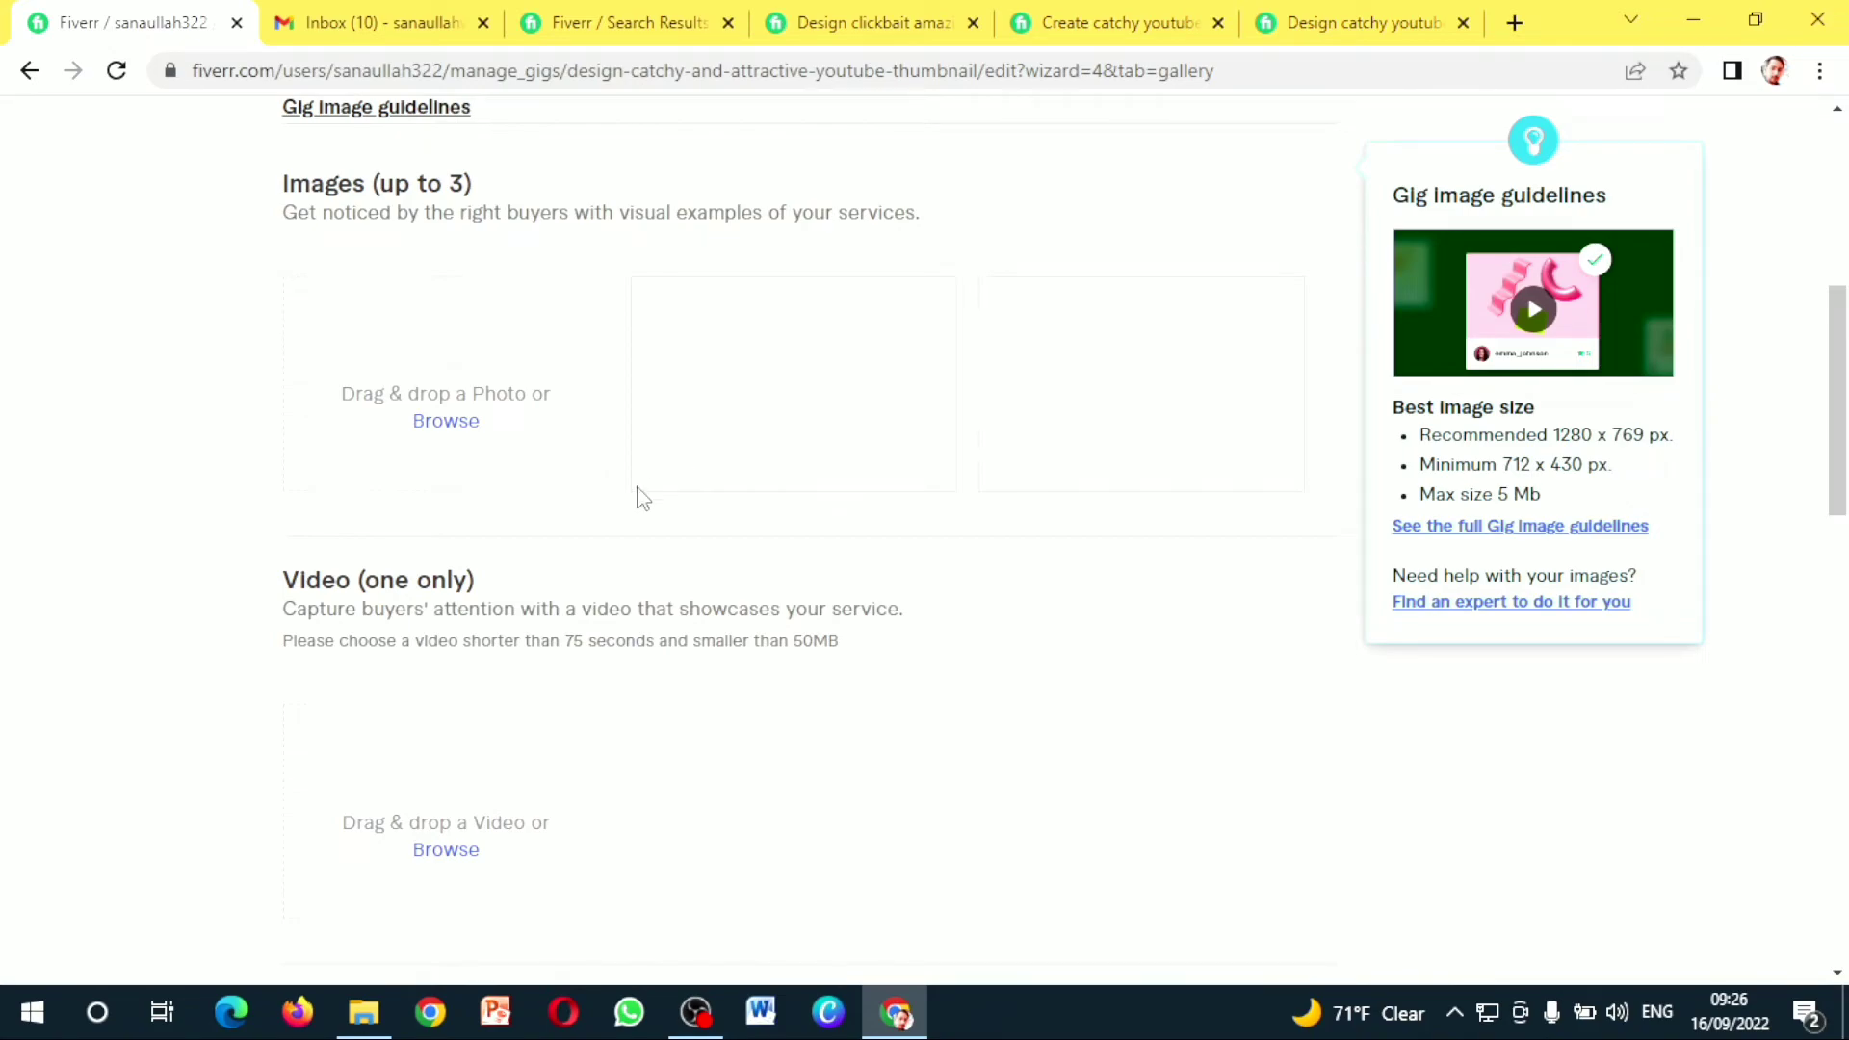
Look through the open reference gigs and the "catchy thumbnail" search results to examine how other sellers design their gig images
{"action": "left_click", "coordinate": [1106, 19]}
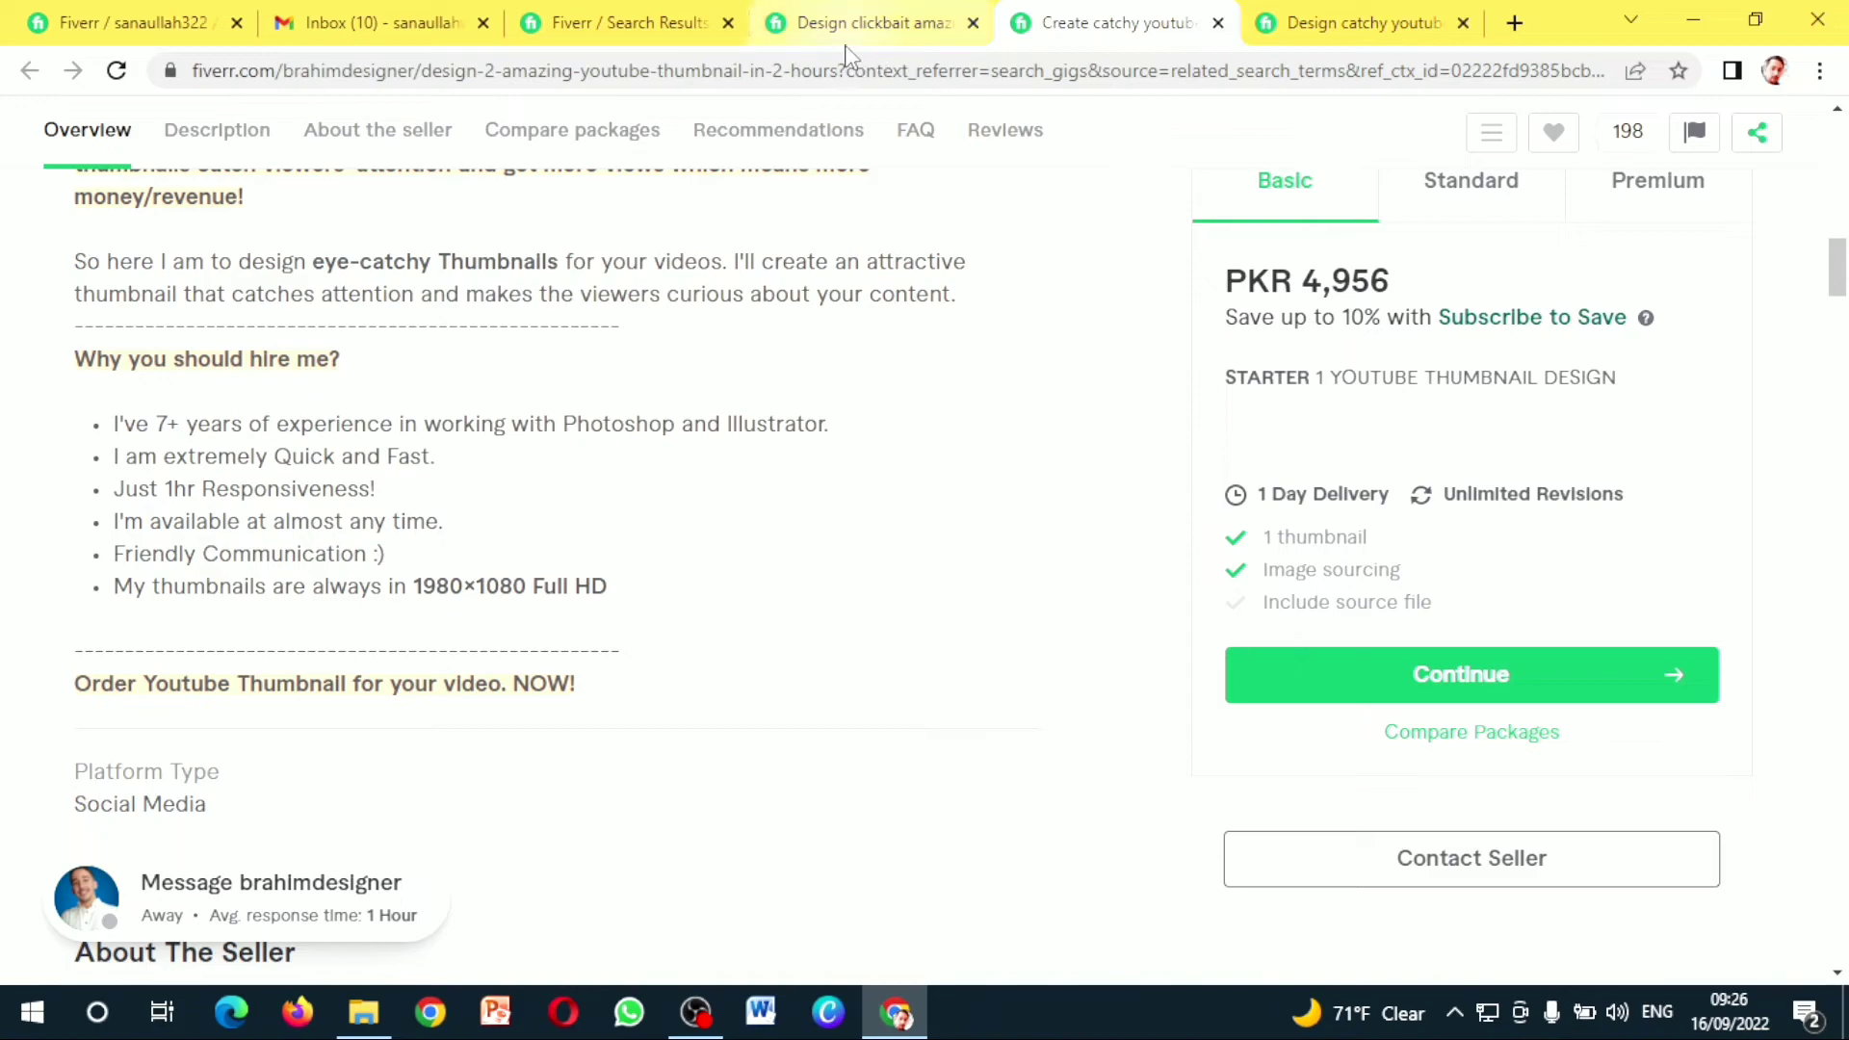
{"action": "left_click", "coordinate": [867, 27]}
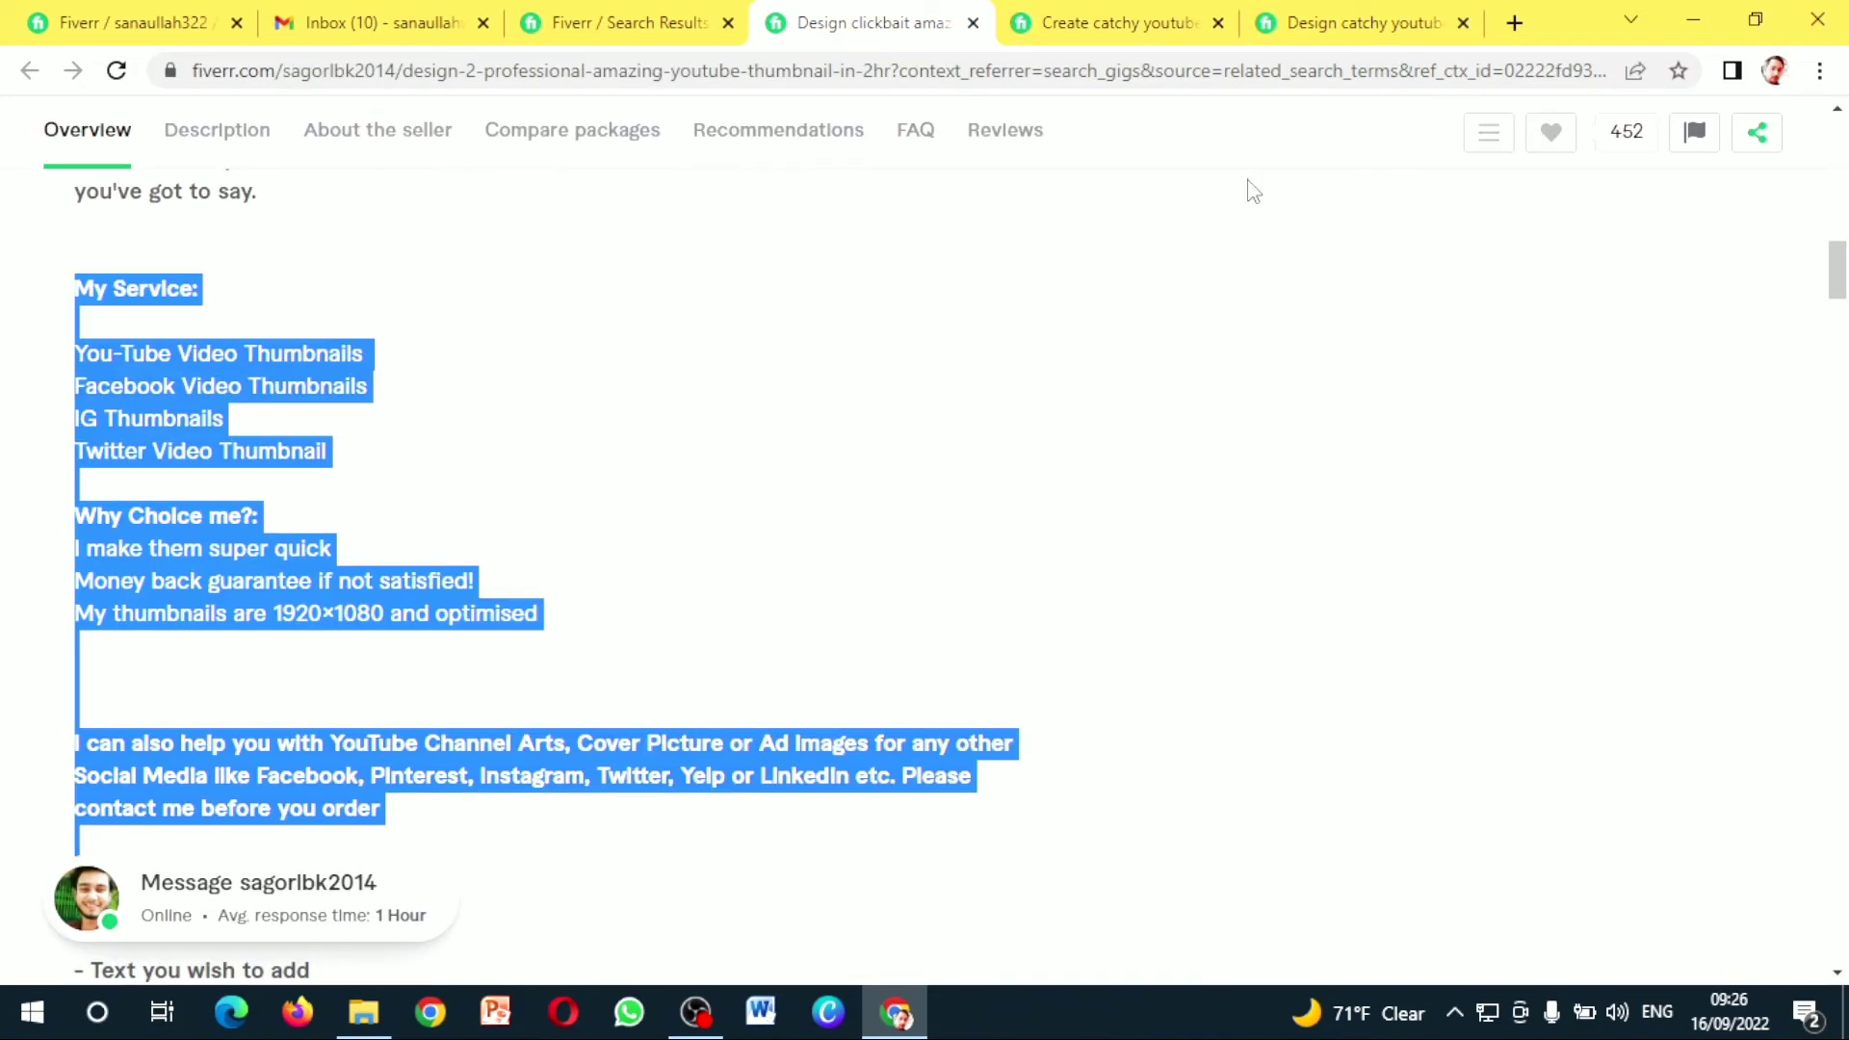
{"action": "left_click", "coordinate": [684, 27]}
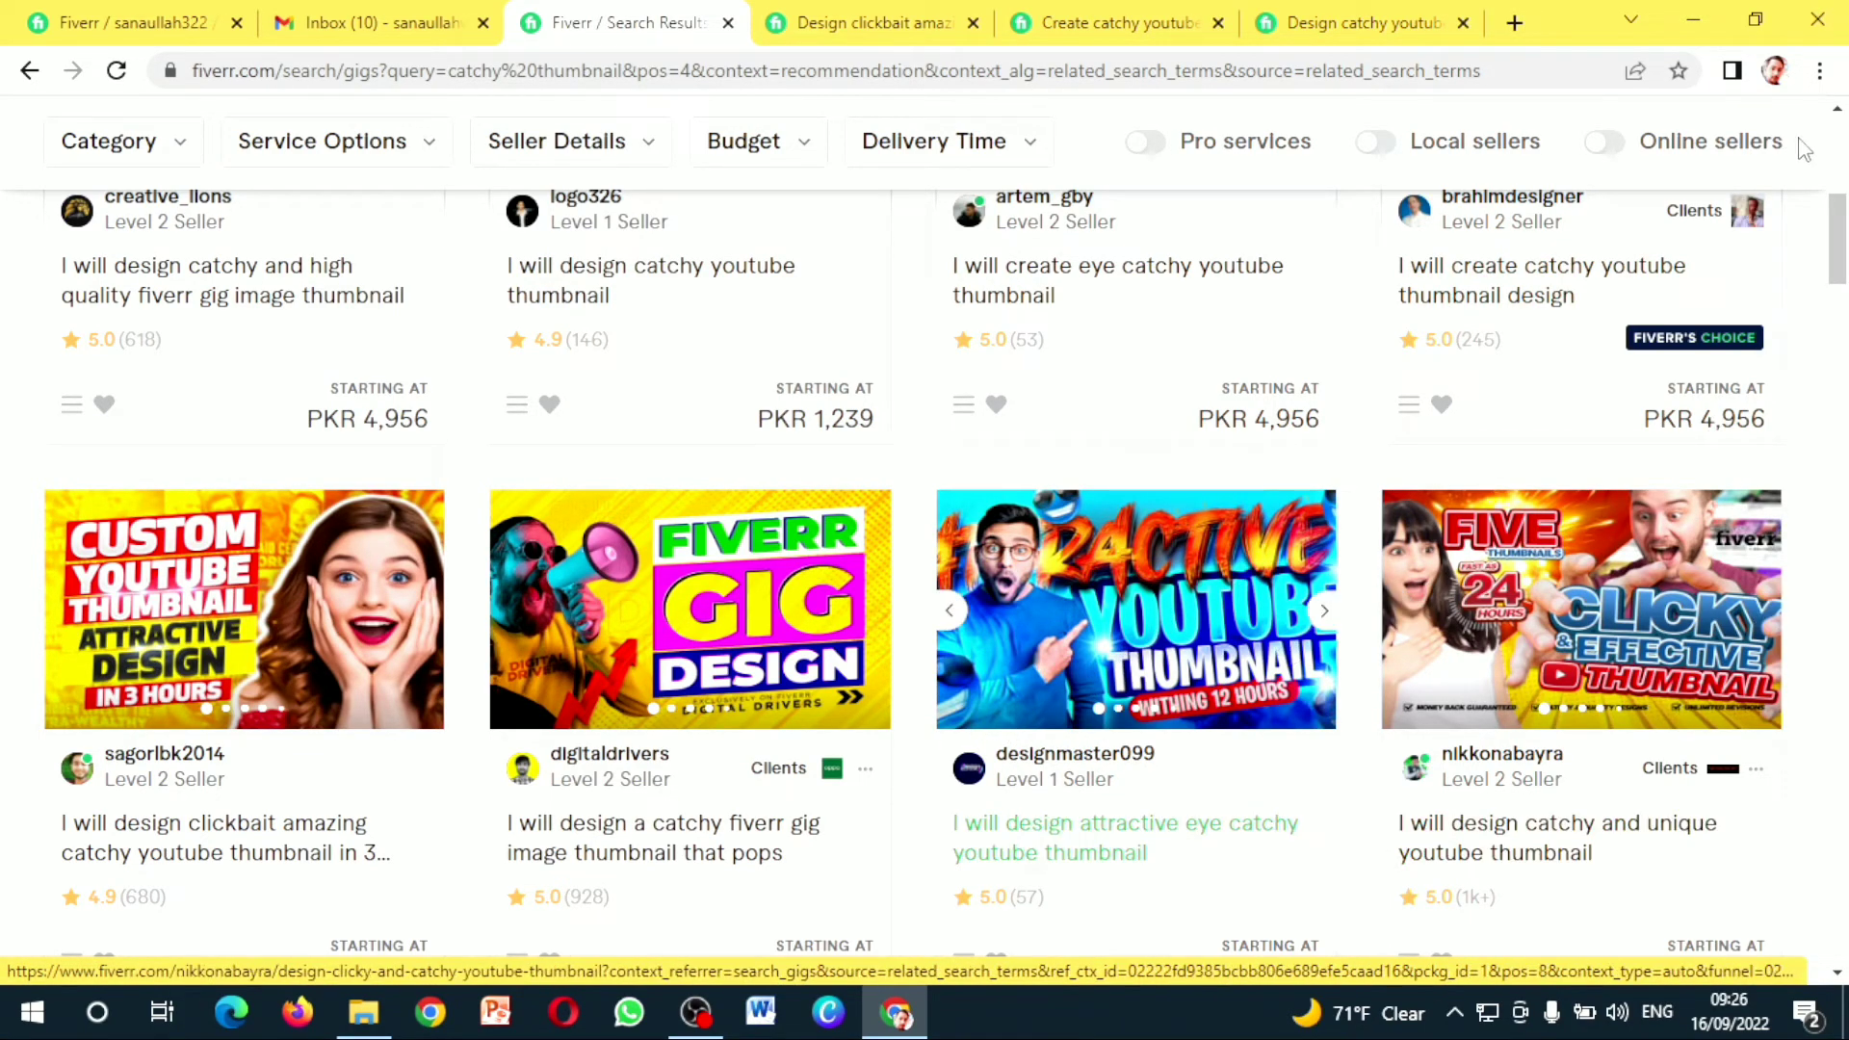
{"action": "left_click_drag", "start_coordinate": [1839, 274], "coordinate": [1842, 390]}
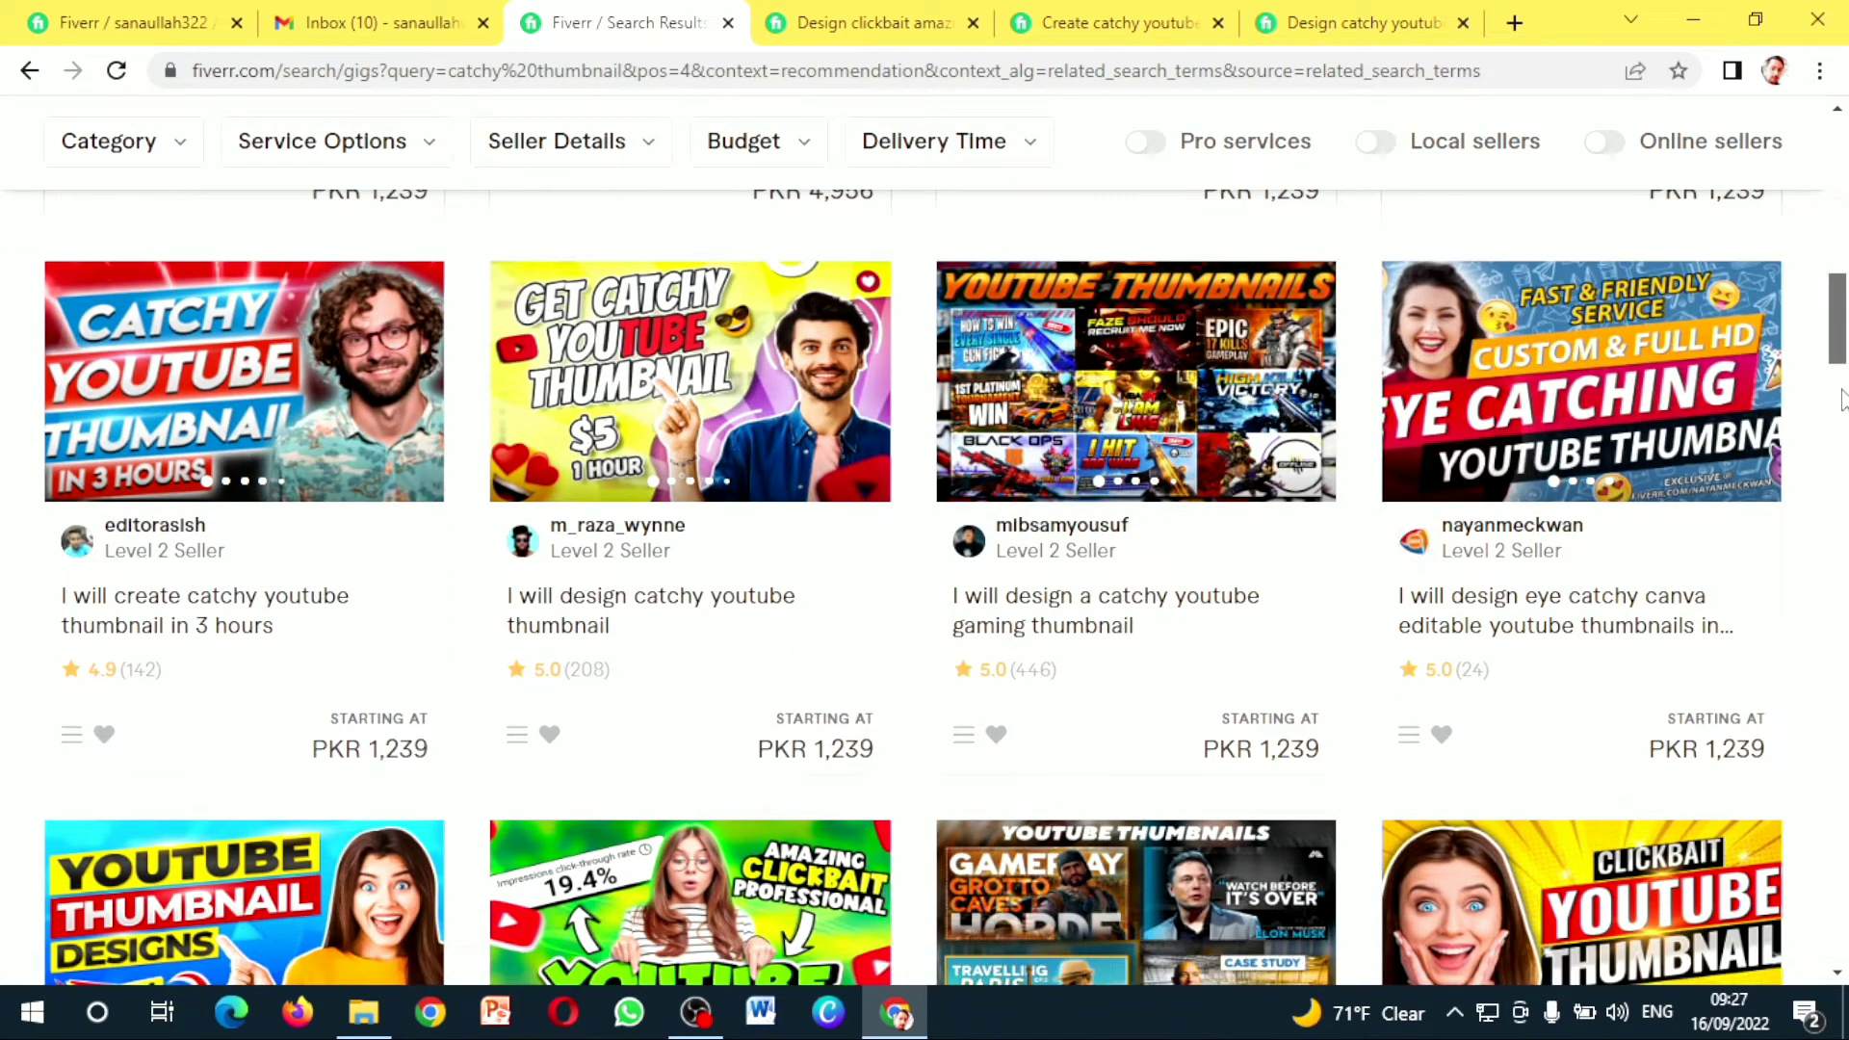
{"action": "left_click_drag", "start_coordinate": [1834, 308], "coordinate": [1839, 403]}
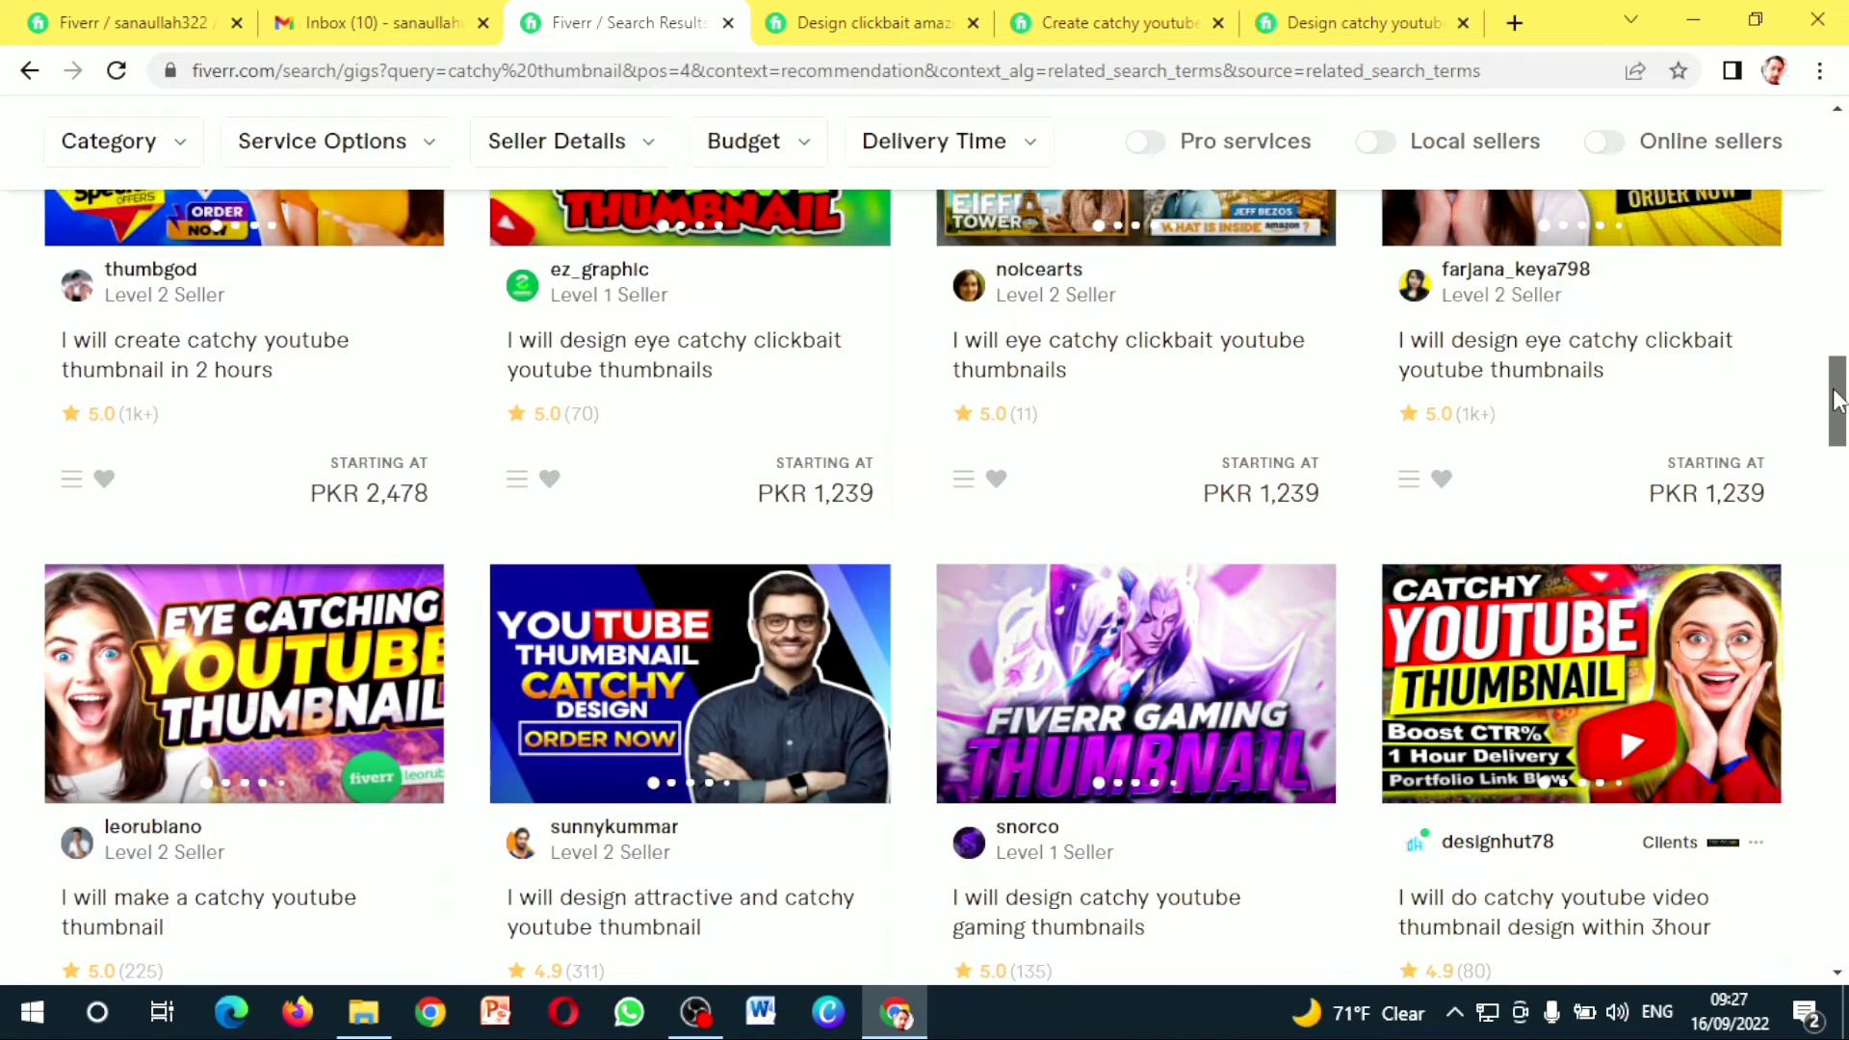
{"action": "left_click_drag", "start_coordinate": [1836, 402], "coordinate": [1837, 429]}
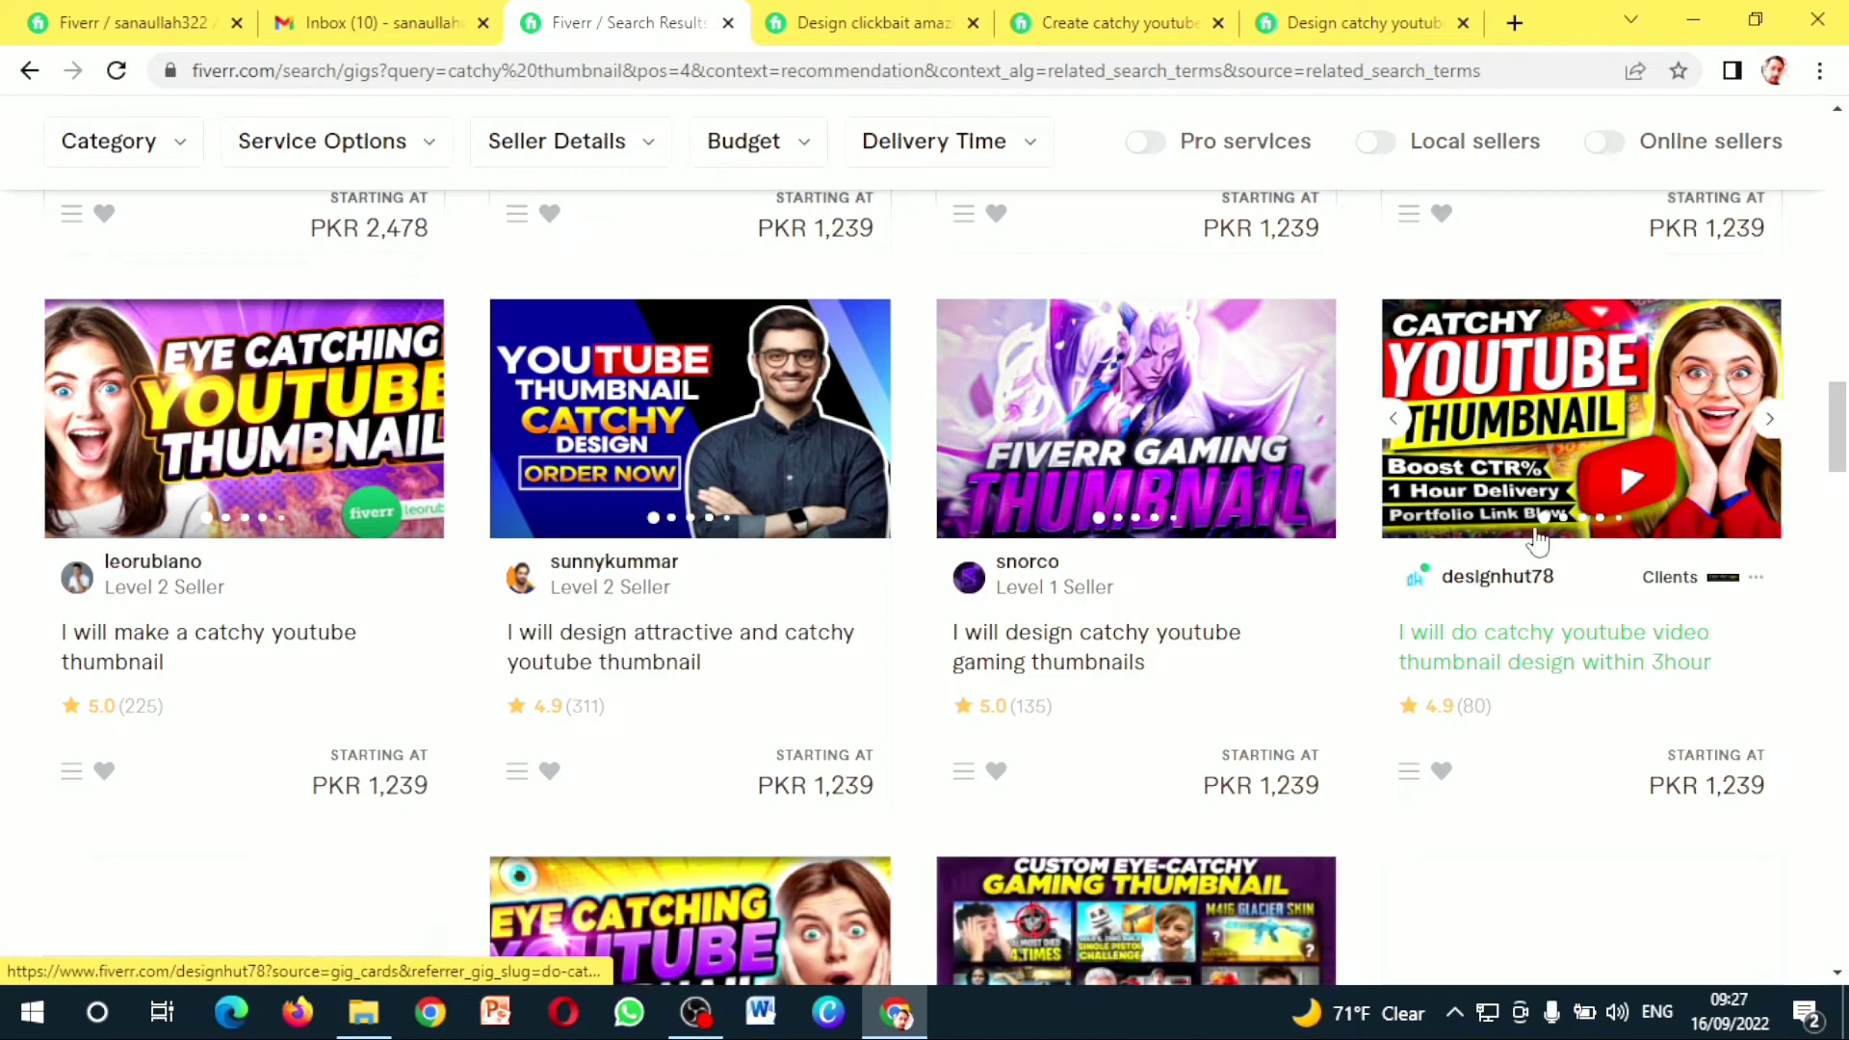
{"action": "left_click_drag", "start_coordinate": [1838, 406], "coordinate": [1835, 138]}
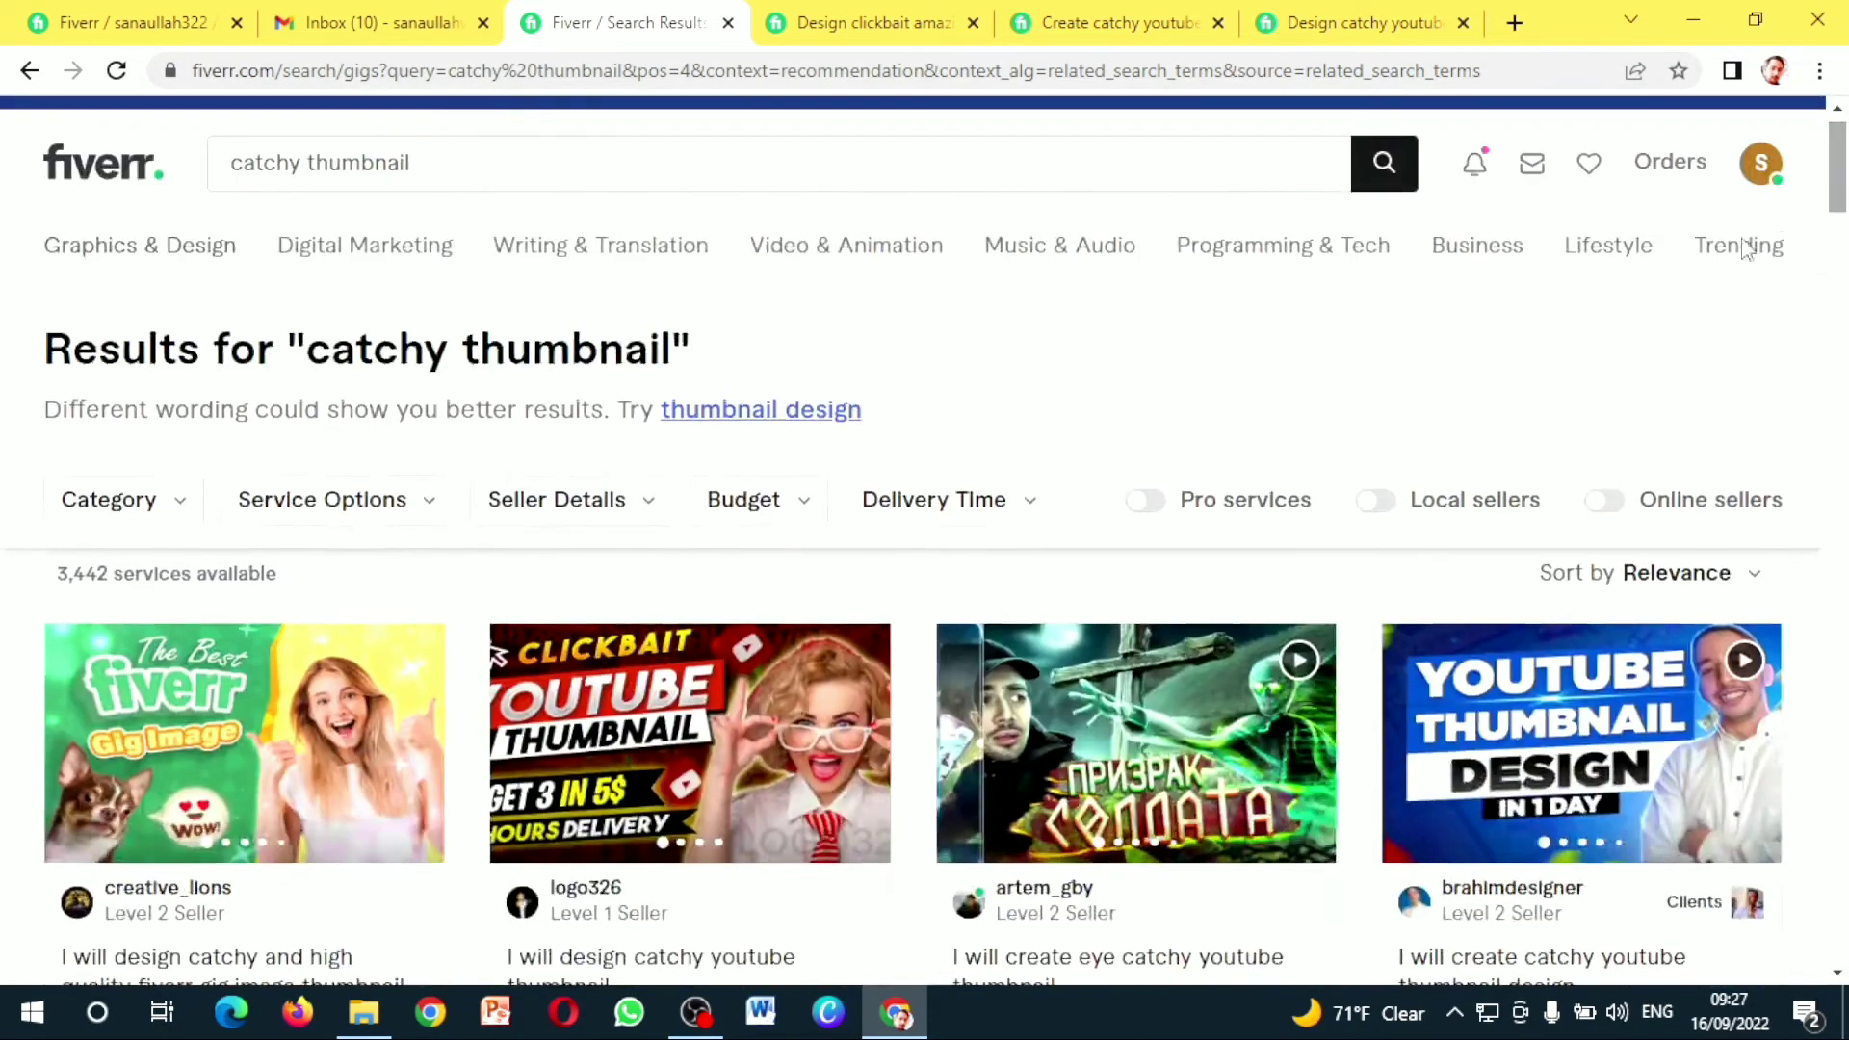
Limit the "catchy thumbnail" search results to online sellers and examine their gig images
{"action": "left_click", "coordinate": [1606, 503]}
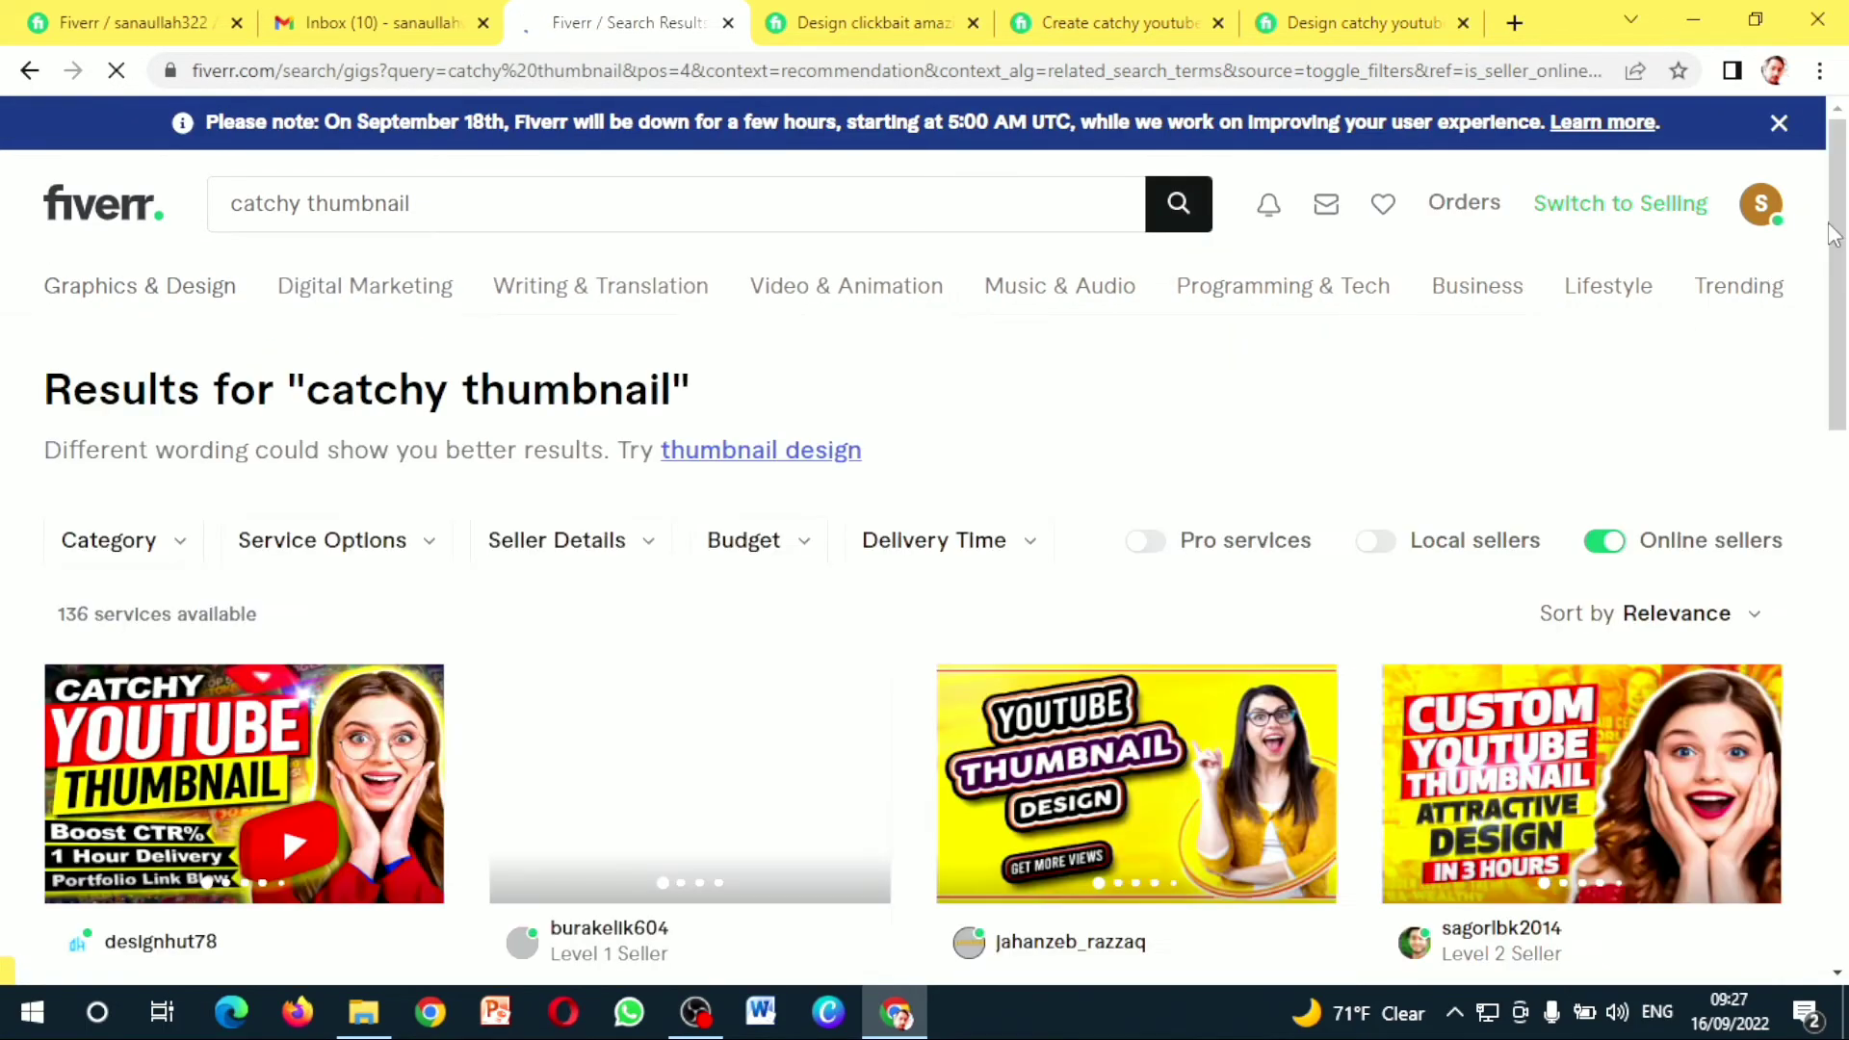
{"action": "left_click_drag", "start_coordinate": [1835, 258], "coordinate": [1835, 311]}
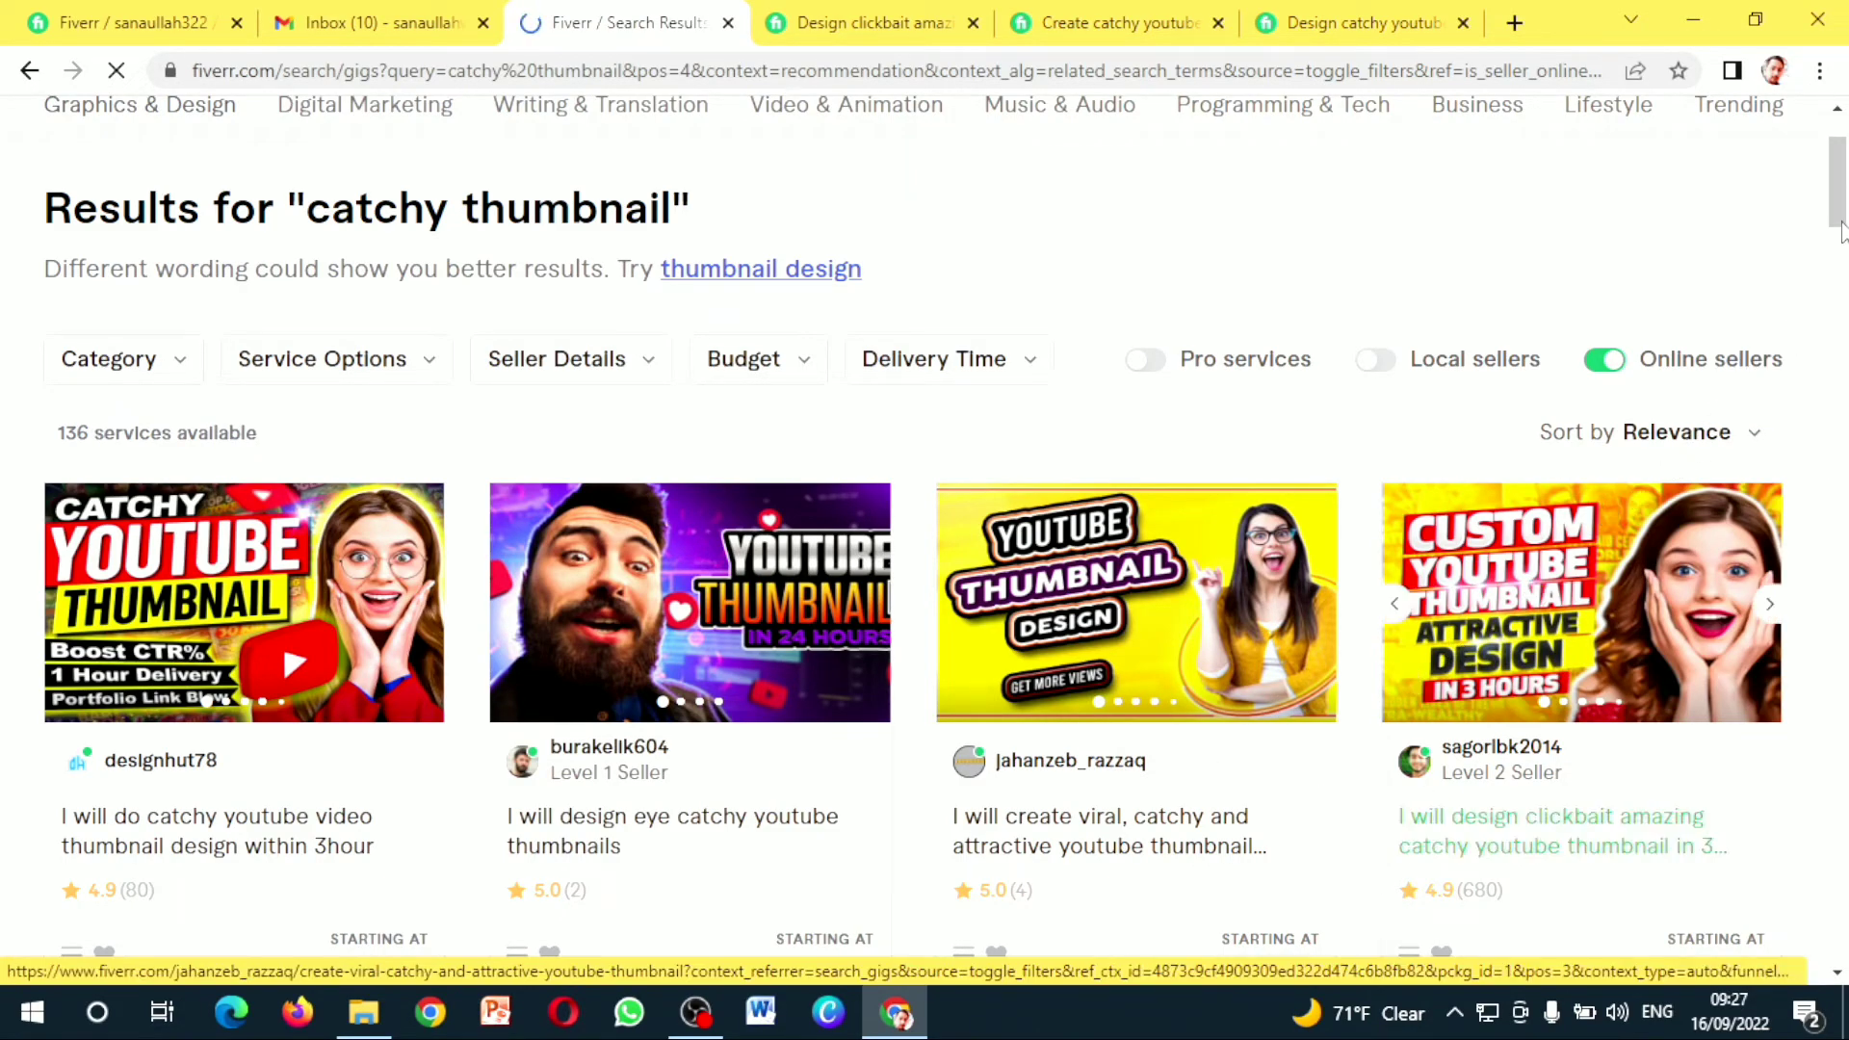
{"action": "scroll", "coordinate": [1842, 273], "scroll_direction": "down", "scroll_amount": 4}
{"action": "left_click_drag", "start_coordinate": [1841, 264], "coordinate": [1841, 273]}
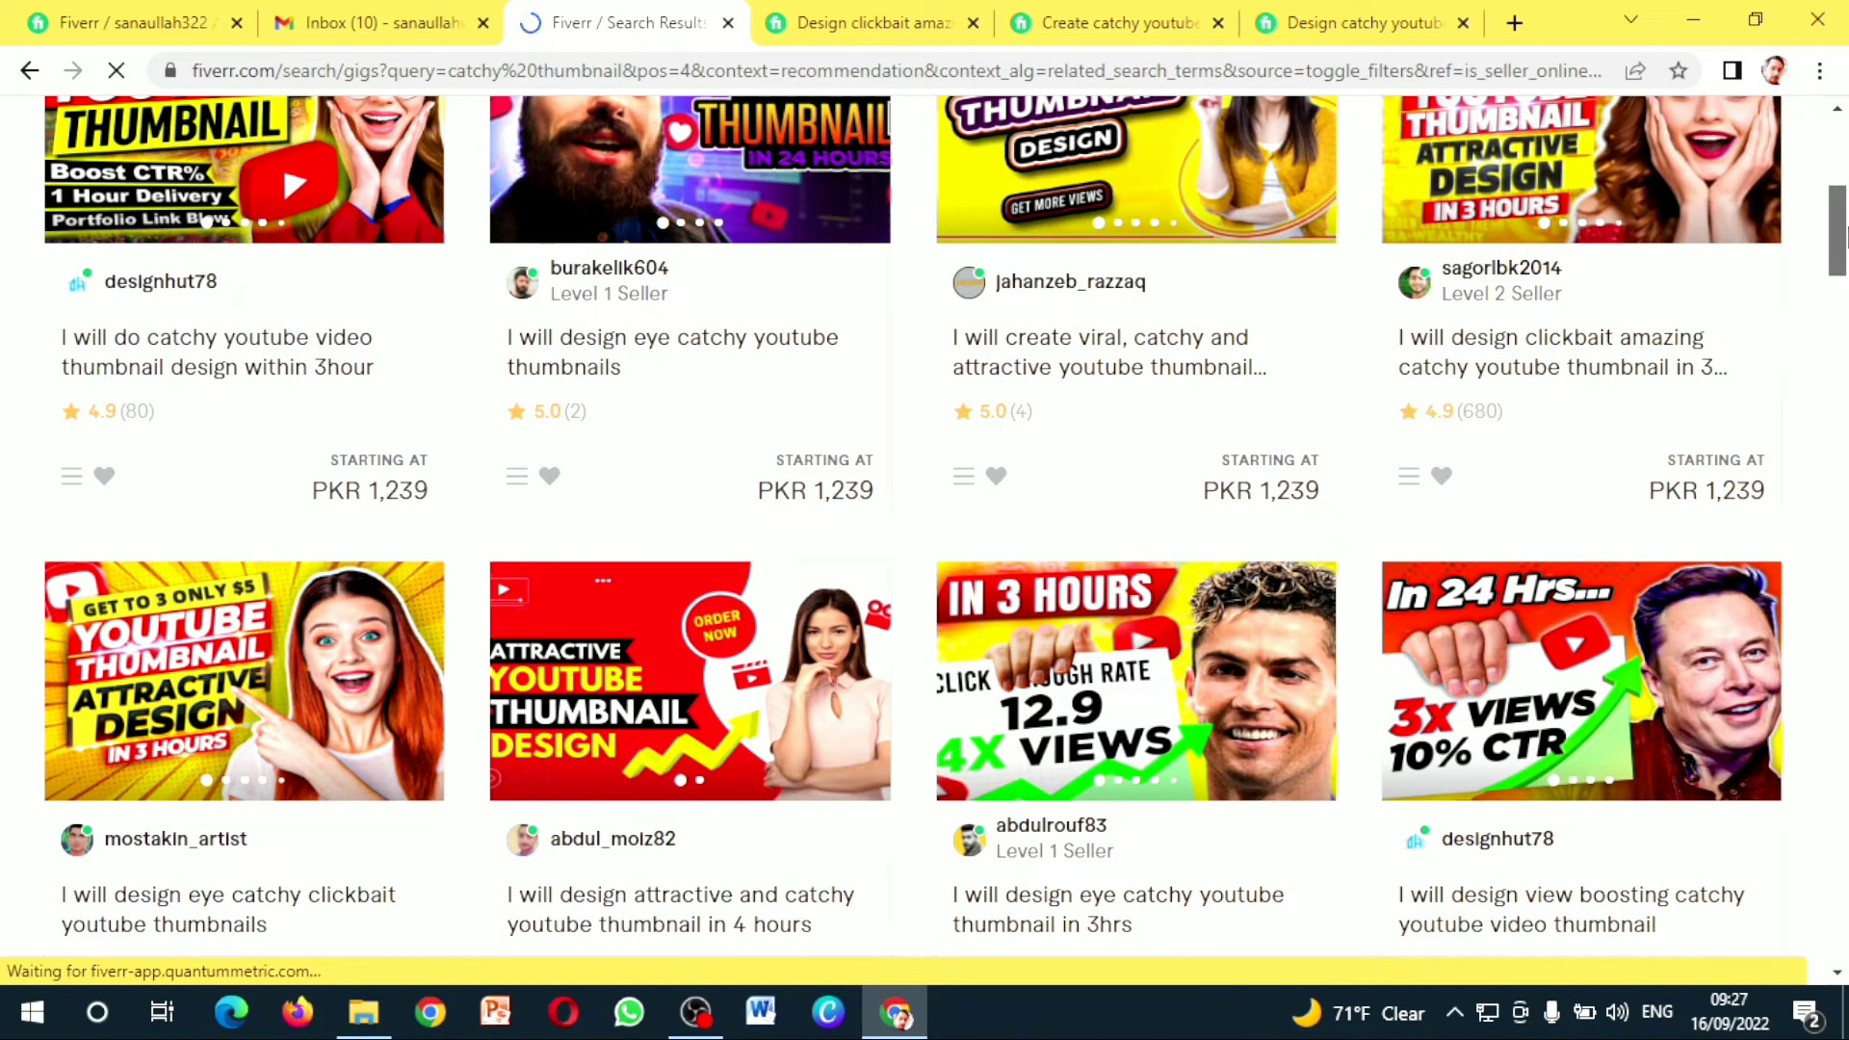
{"action": "left_click_drag", "start_coordinate": [1841, 244], "coordinate": [1841, 164]}
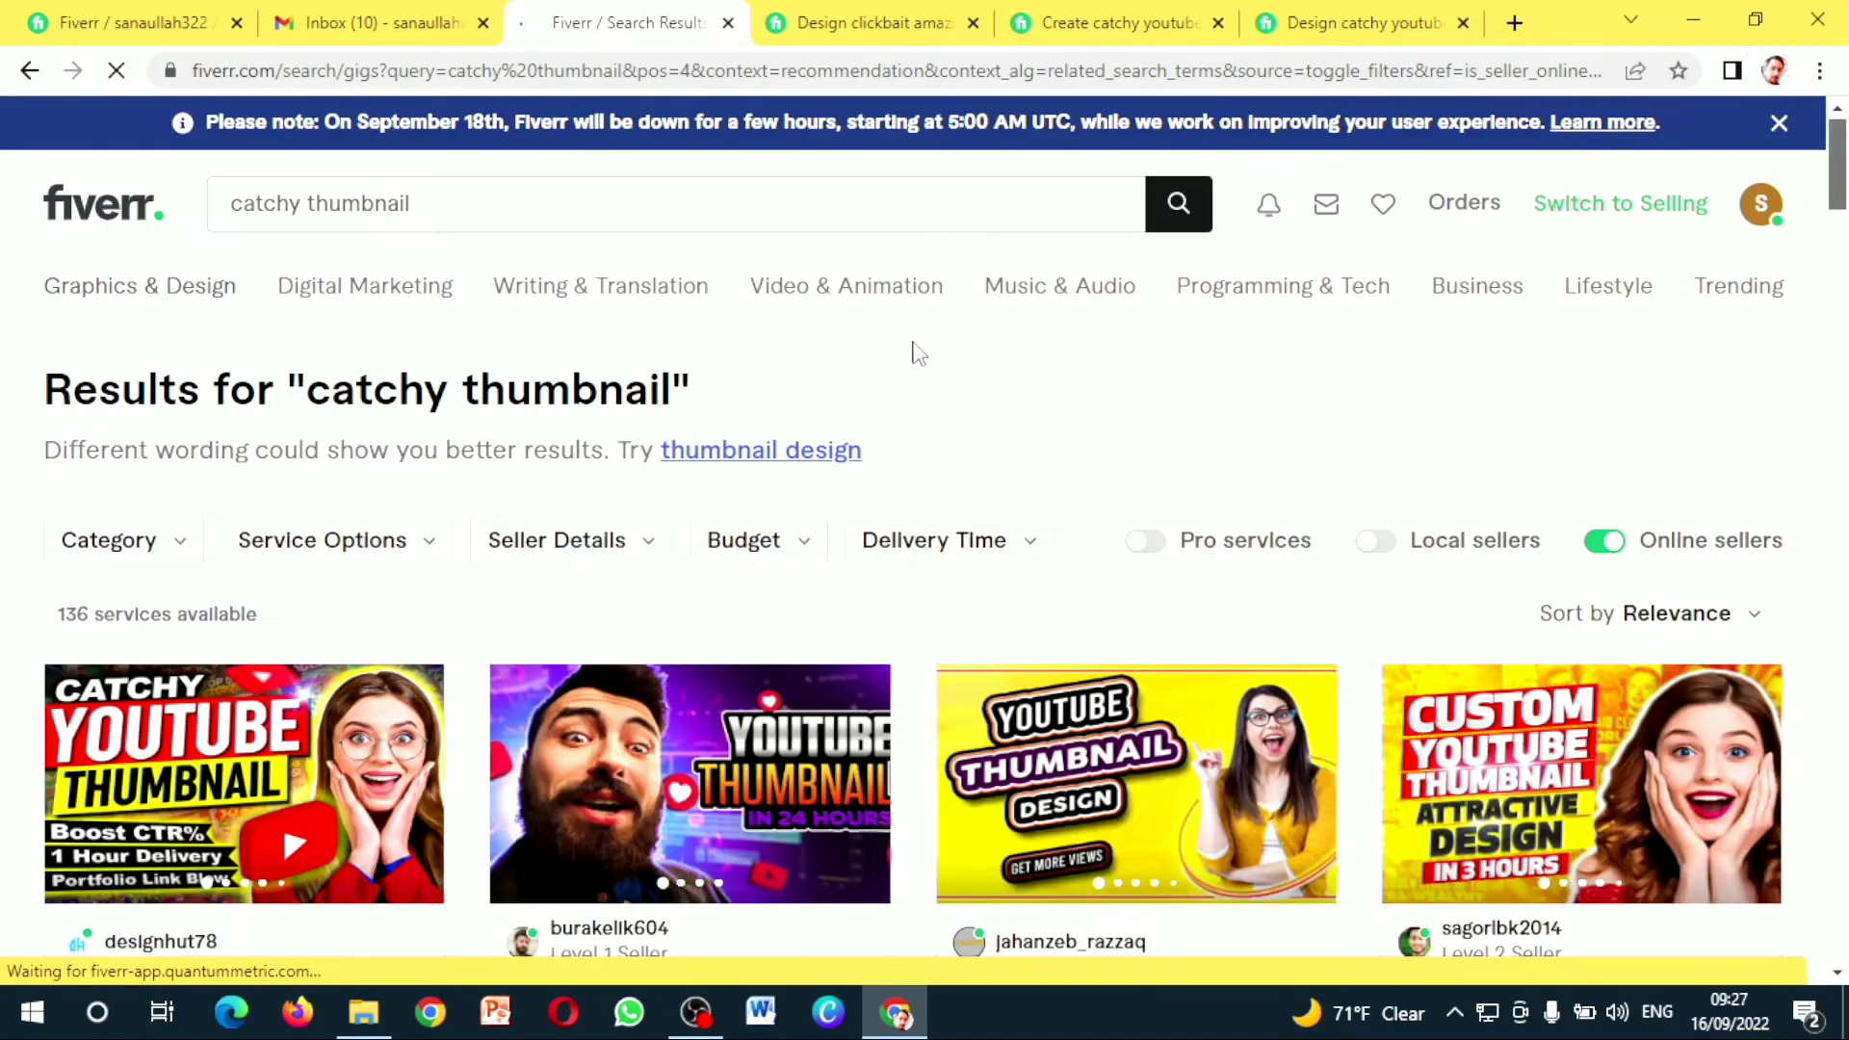
Return to the own gig's gallery and upload "social media (1)" from Downloads as the first gig image
{"action": "left_click", "coordinate": [177, 26]}
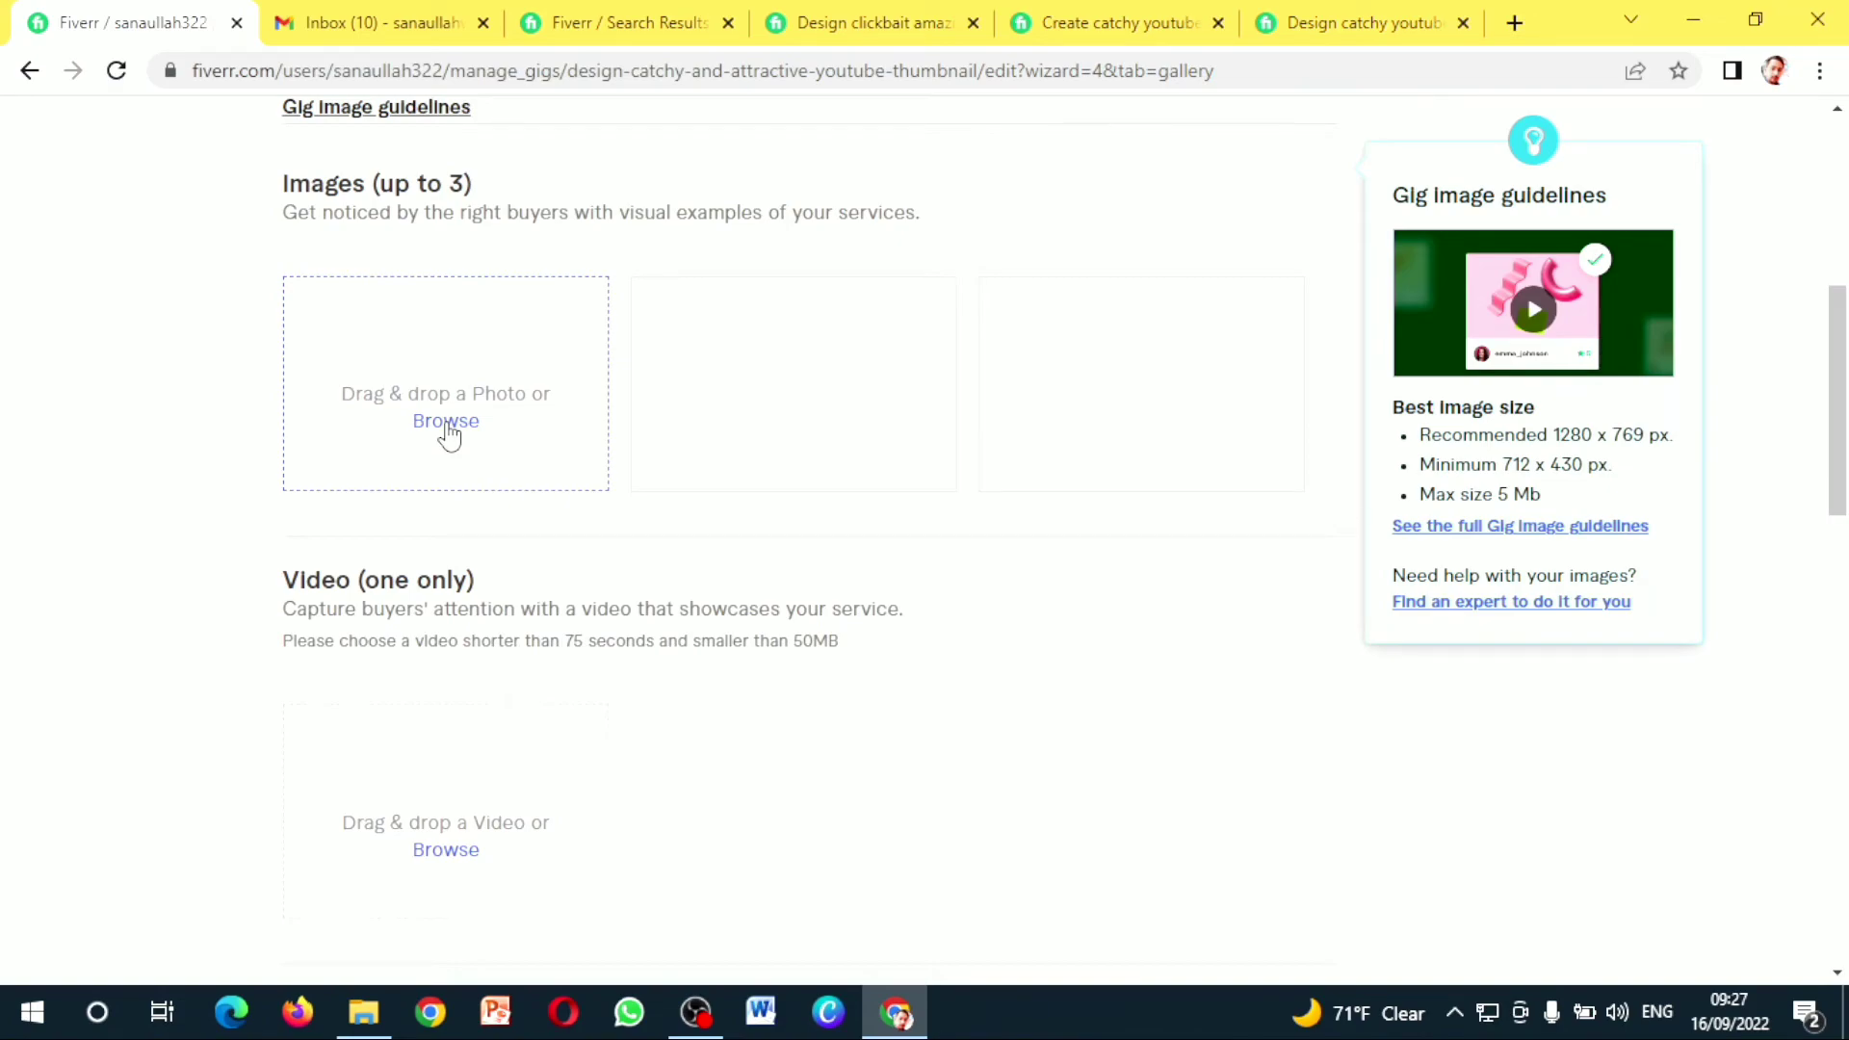
{"action": "left_click", "coordinate": [447, 424]}
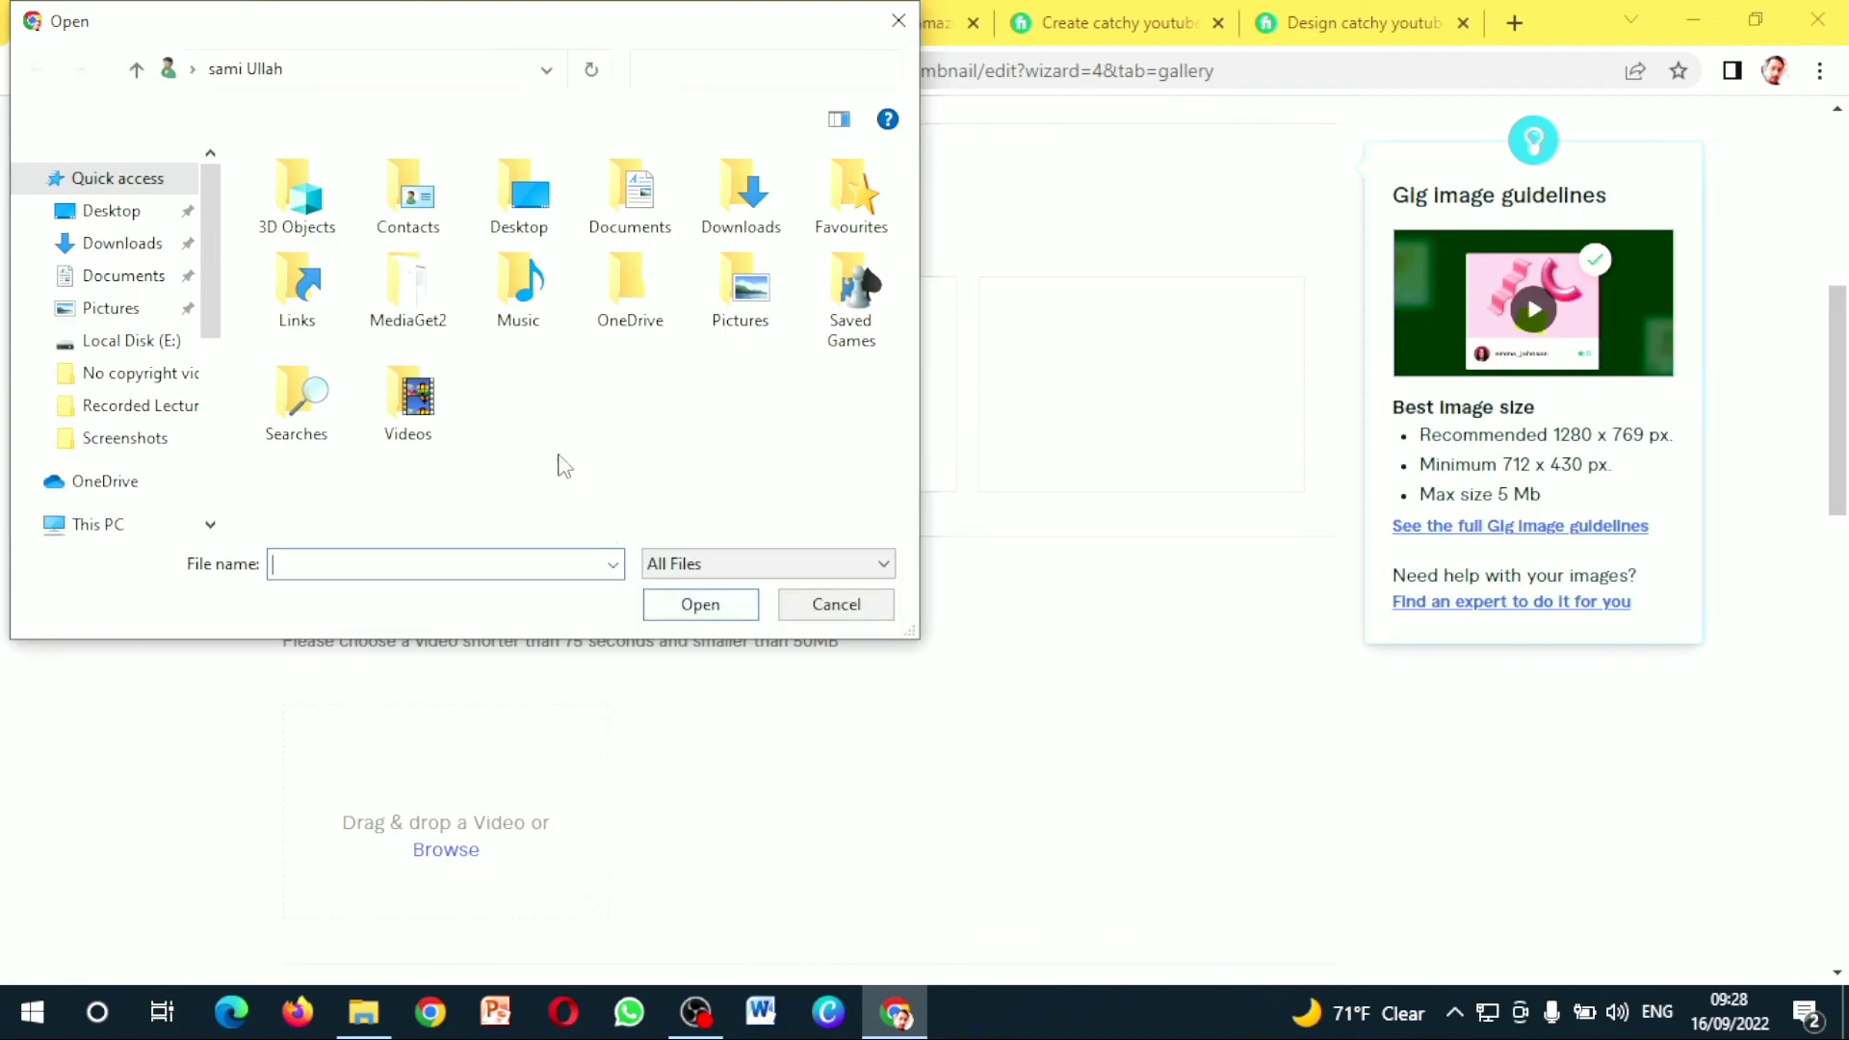
{"action": "left_click", "coordinate": [109, 246]}
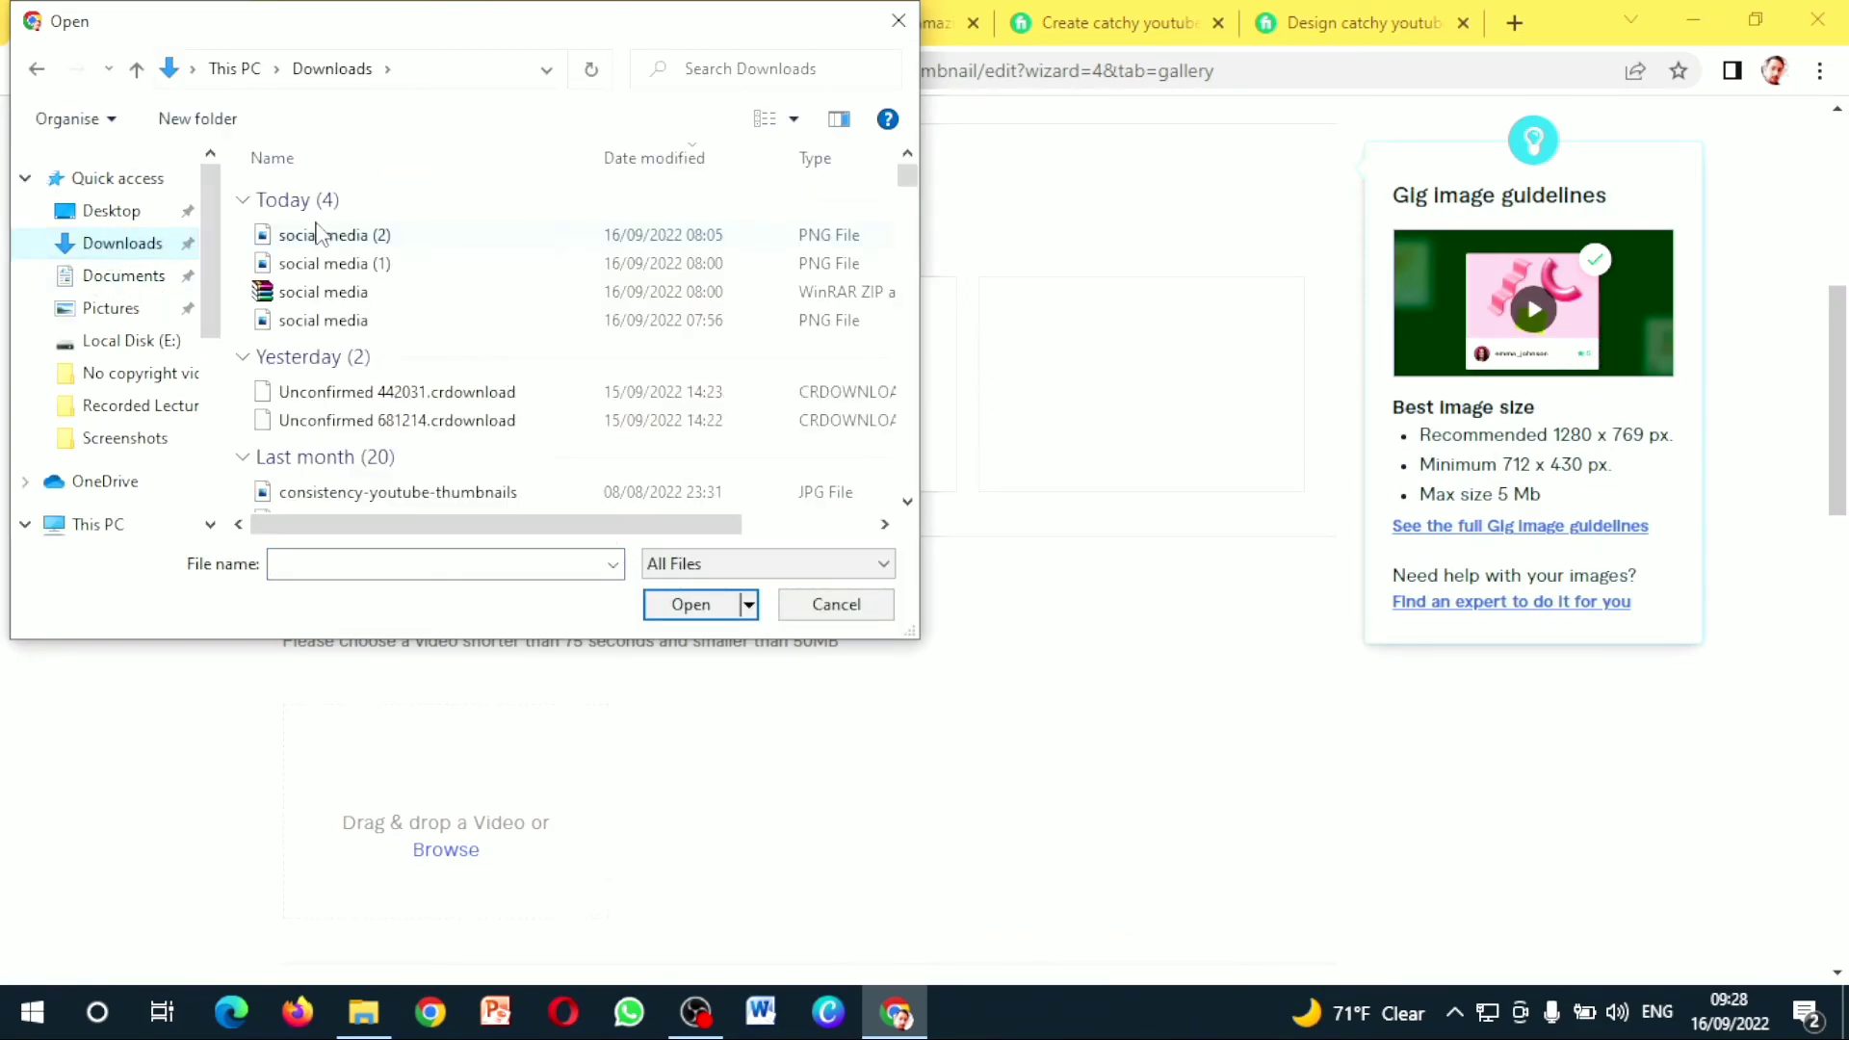
{"action": "left_click", "coordinate": [339, 320]}
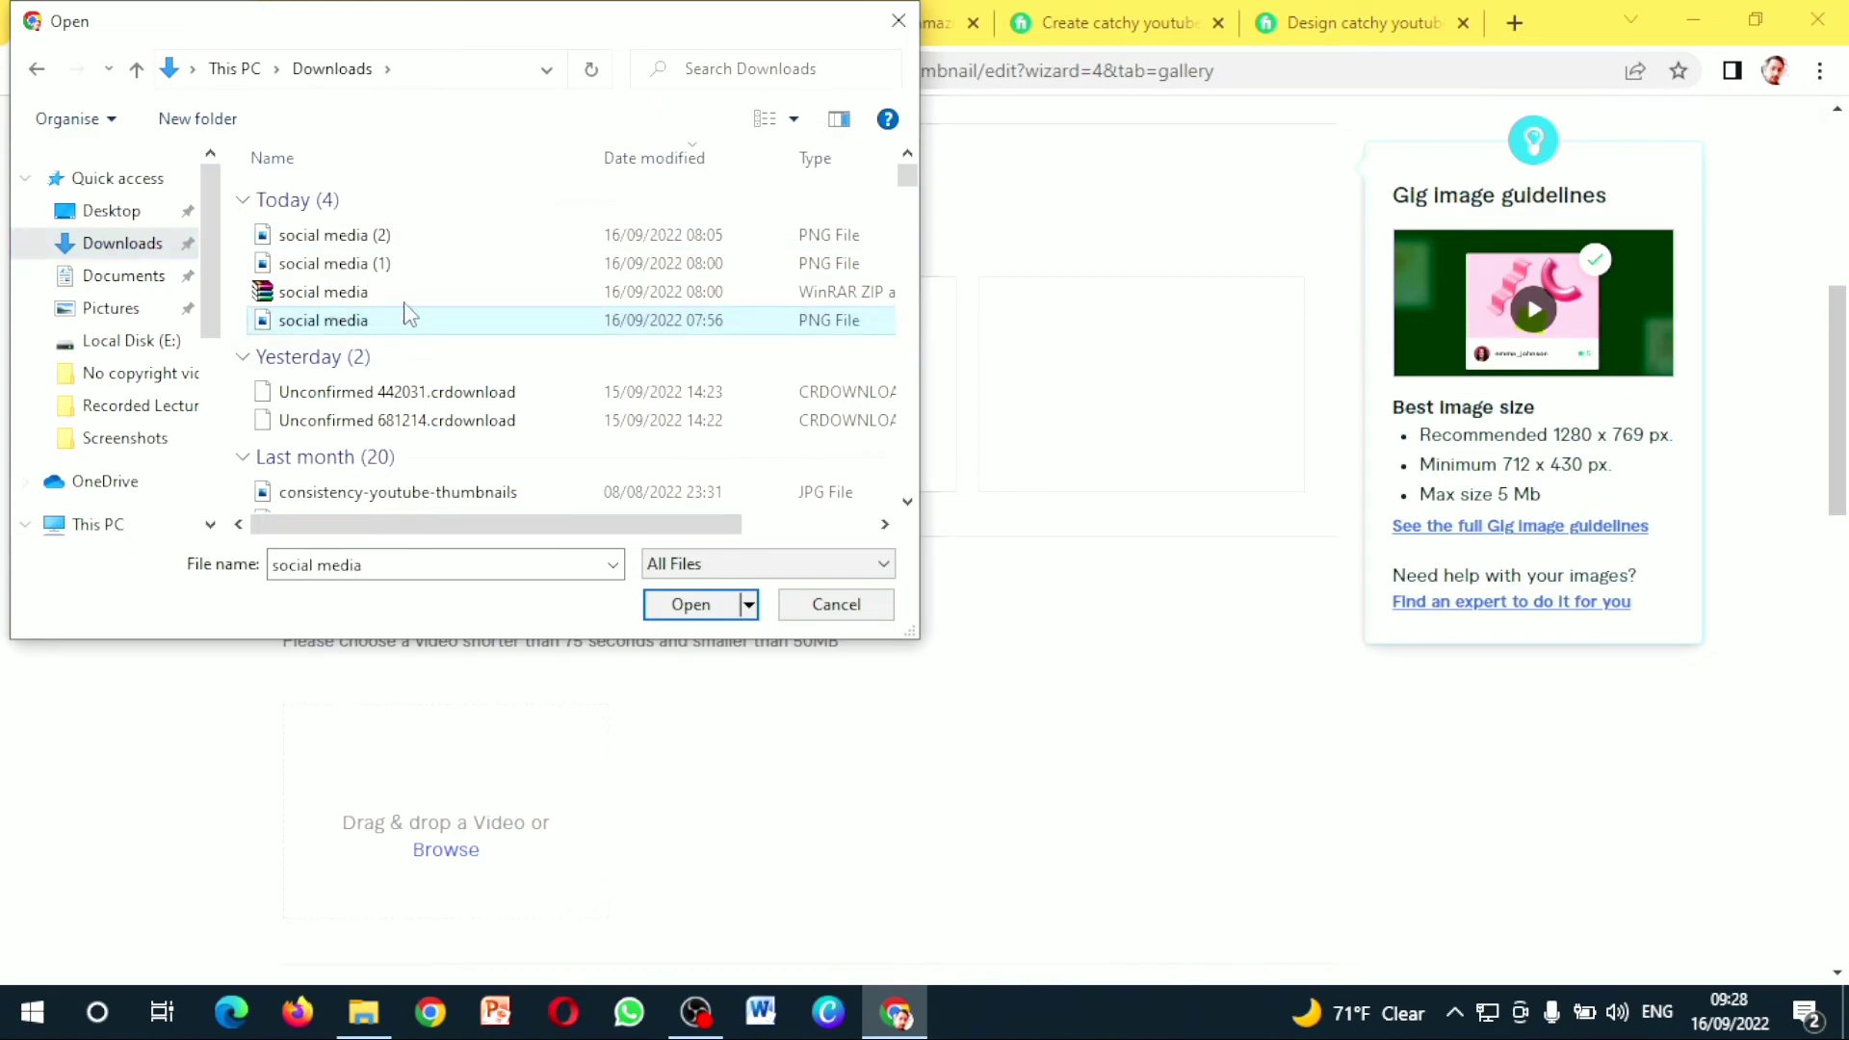
{"action": "left_click", "coordinate": [364, 266]}
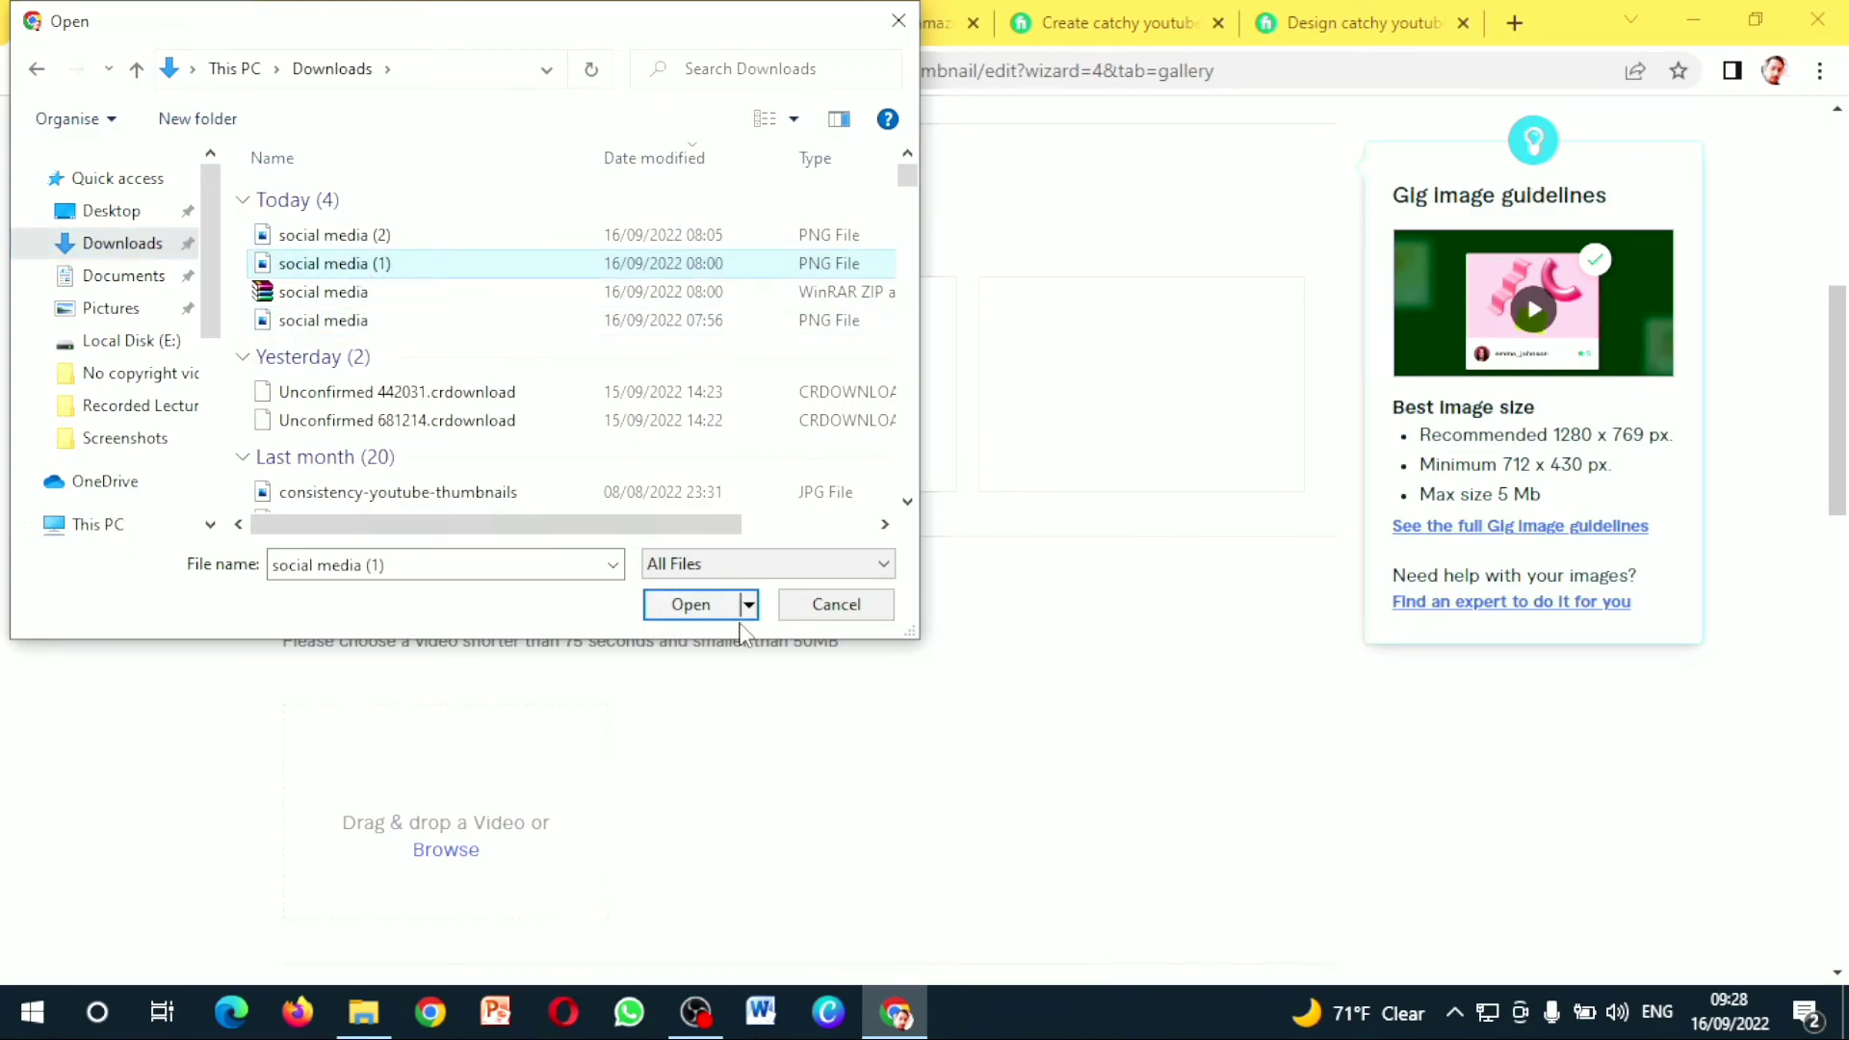
{"action": "left_click", "coordinate": [693, 606]}
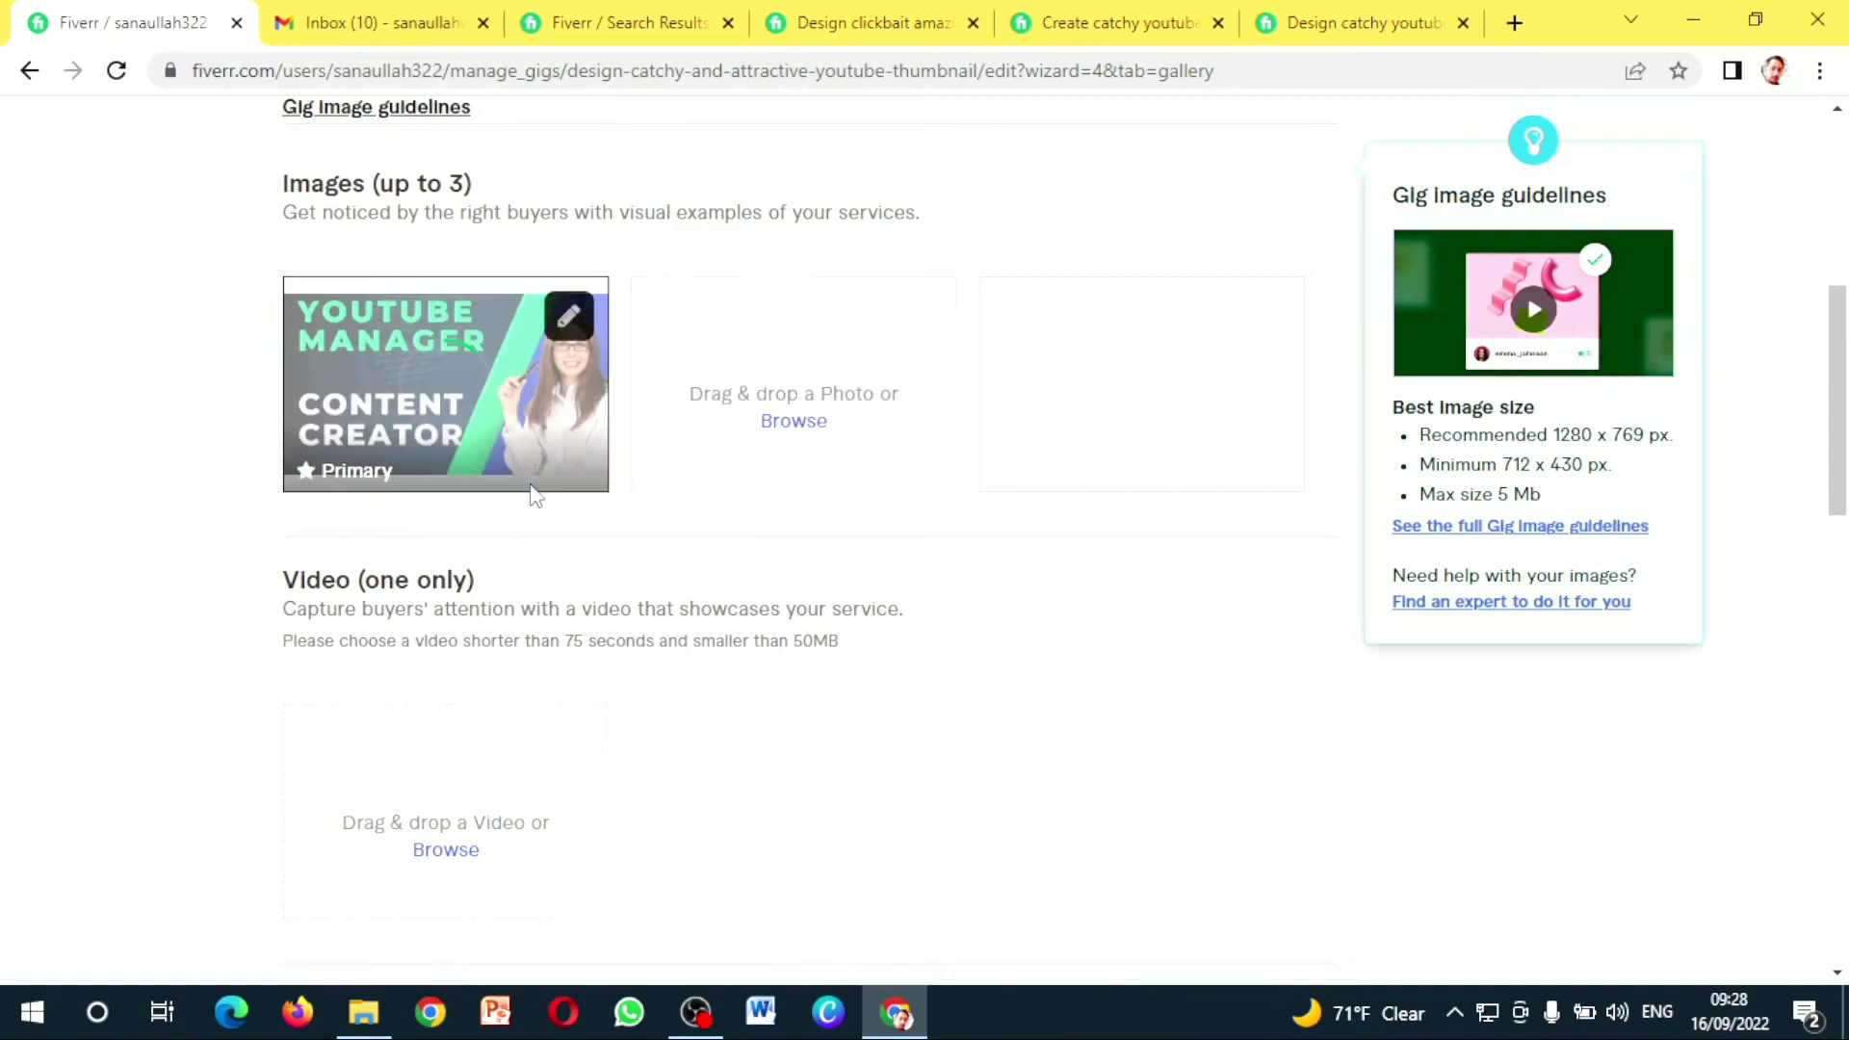
Upload the PNG files "social media" and "social media (2)" from Downloads as the second and third gig images
{"action": "left_click", "coordinate": [796, 424]}
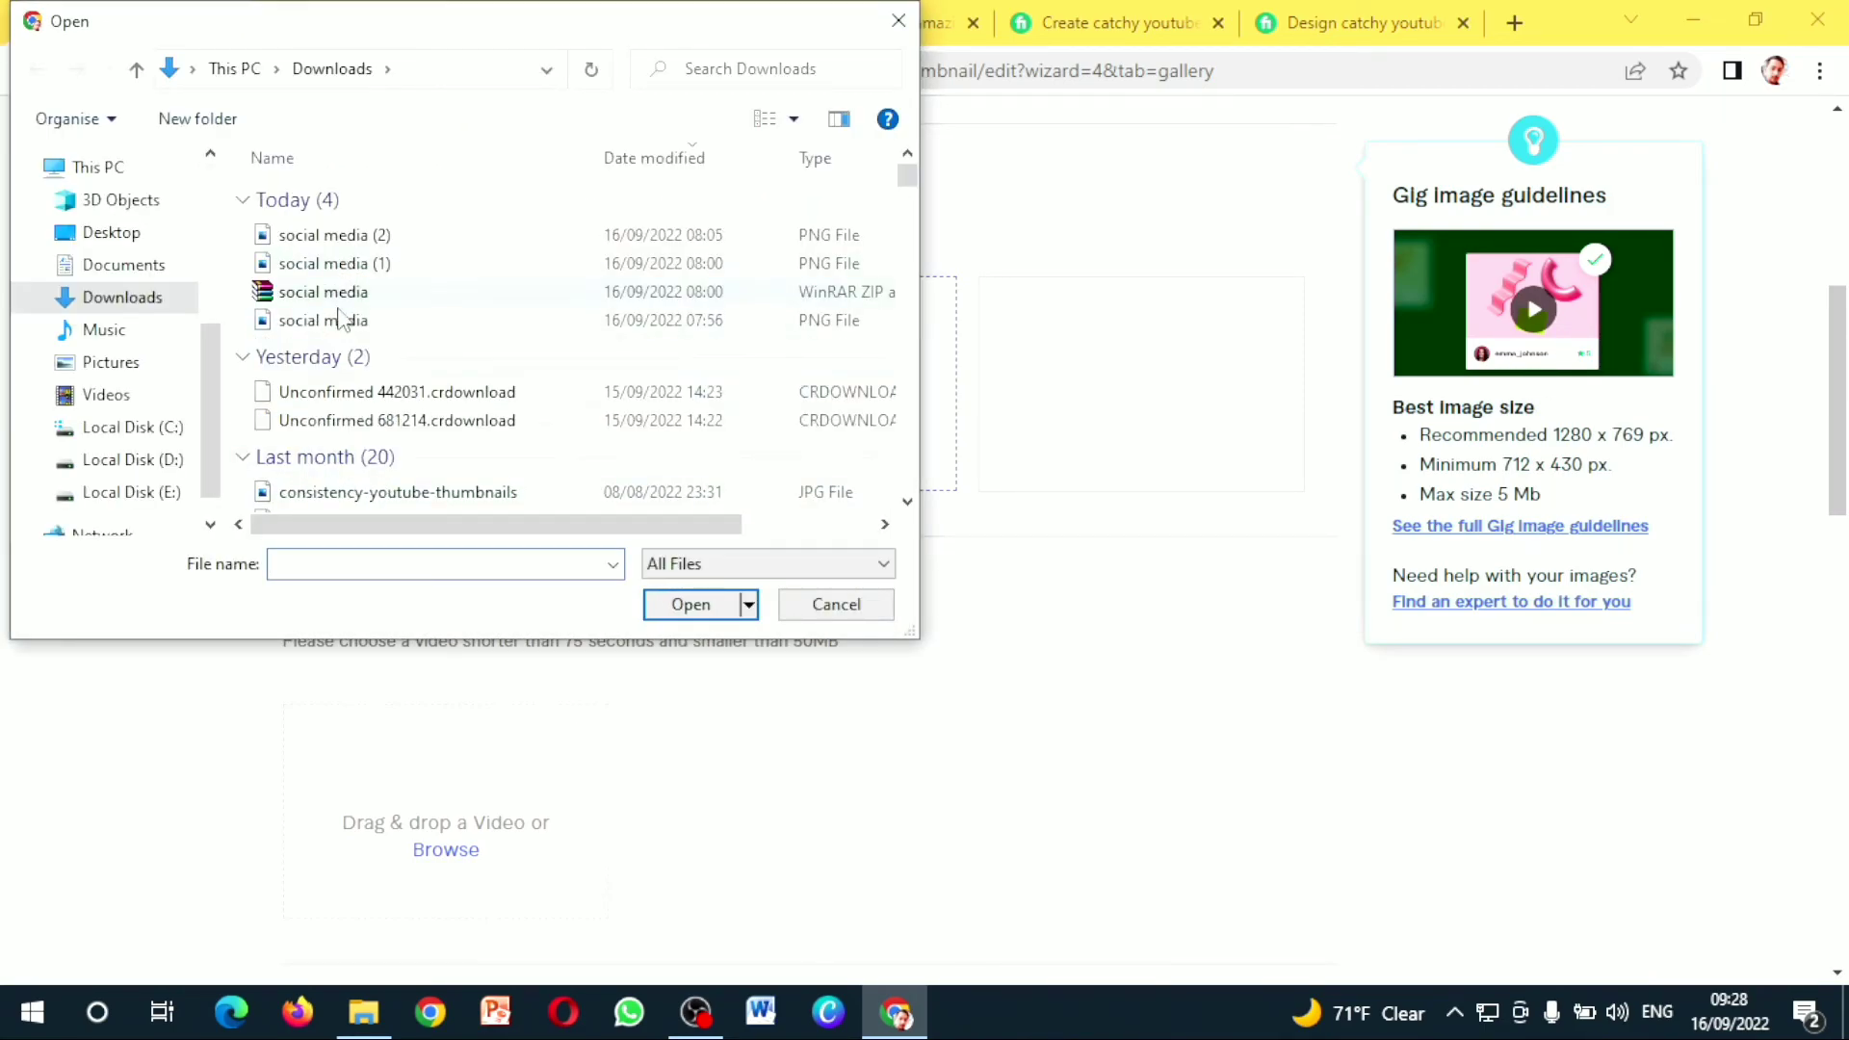
{"action": "left_click", "coordinate": [339, 320]}
{"action": "left_click", "coordinate": [733, 602]}
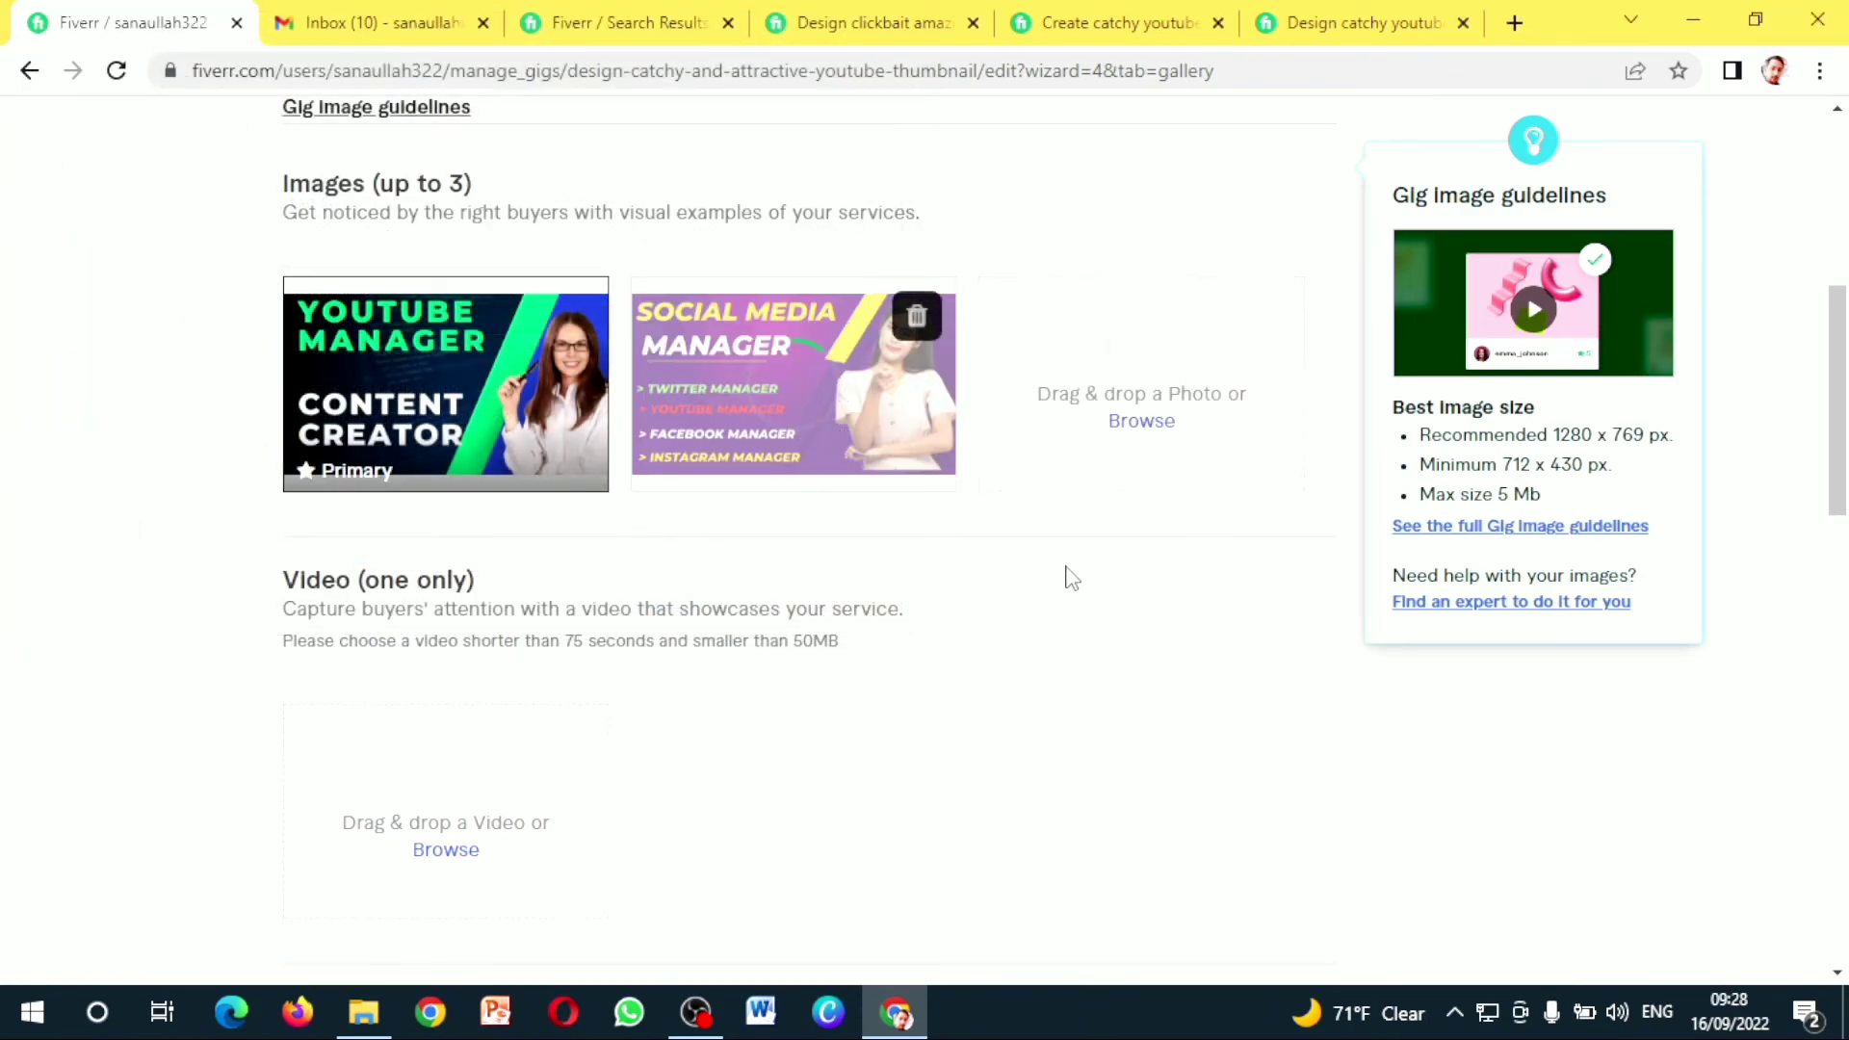
{"action": "left_click", "coordinate": [1138, 421]}
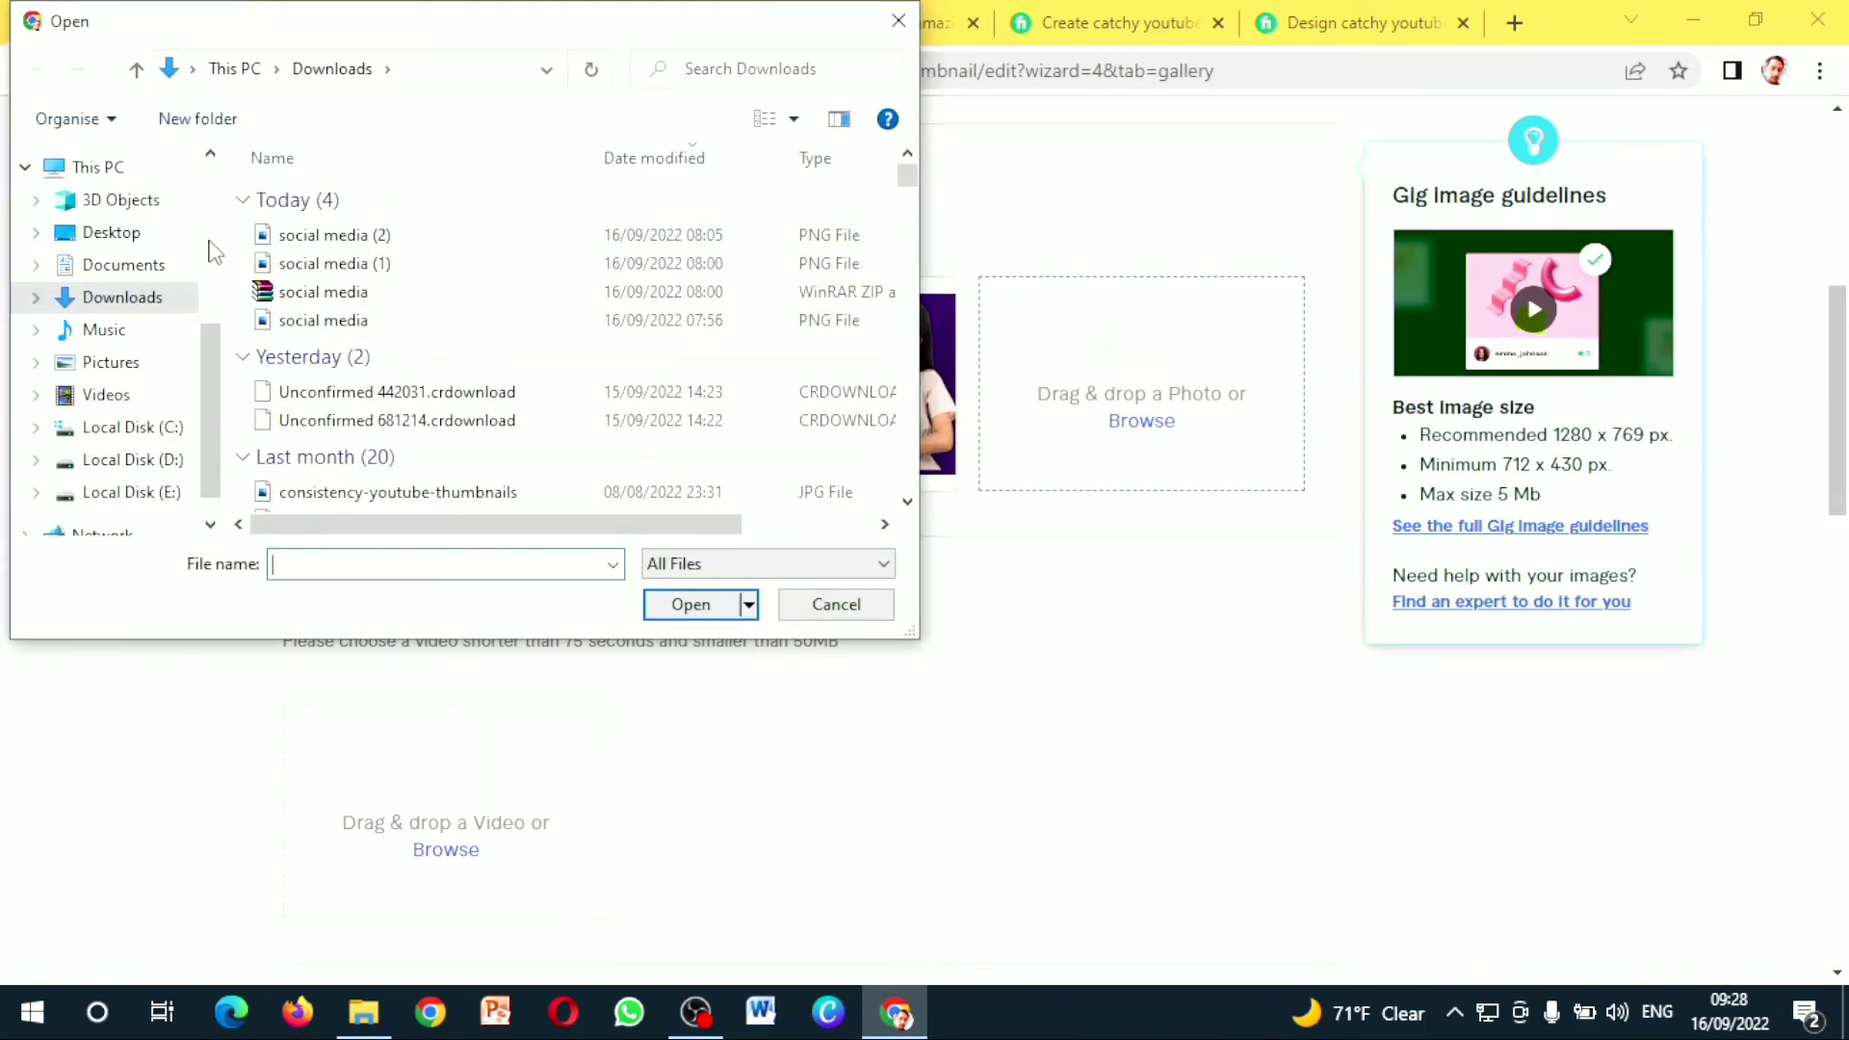
{"action": "left_click", "coordinate": [287, 243]}
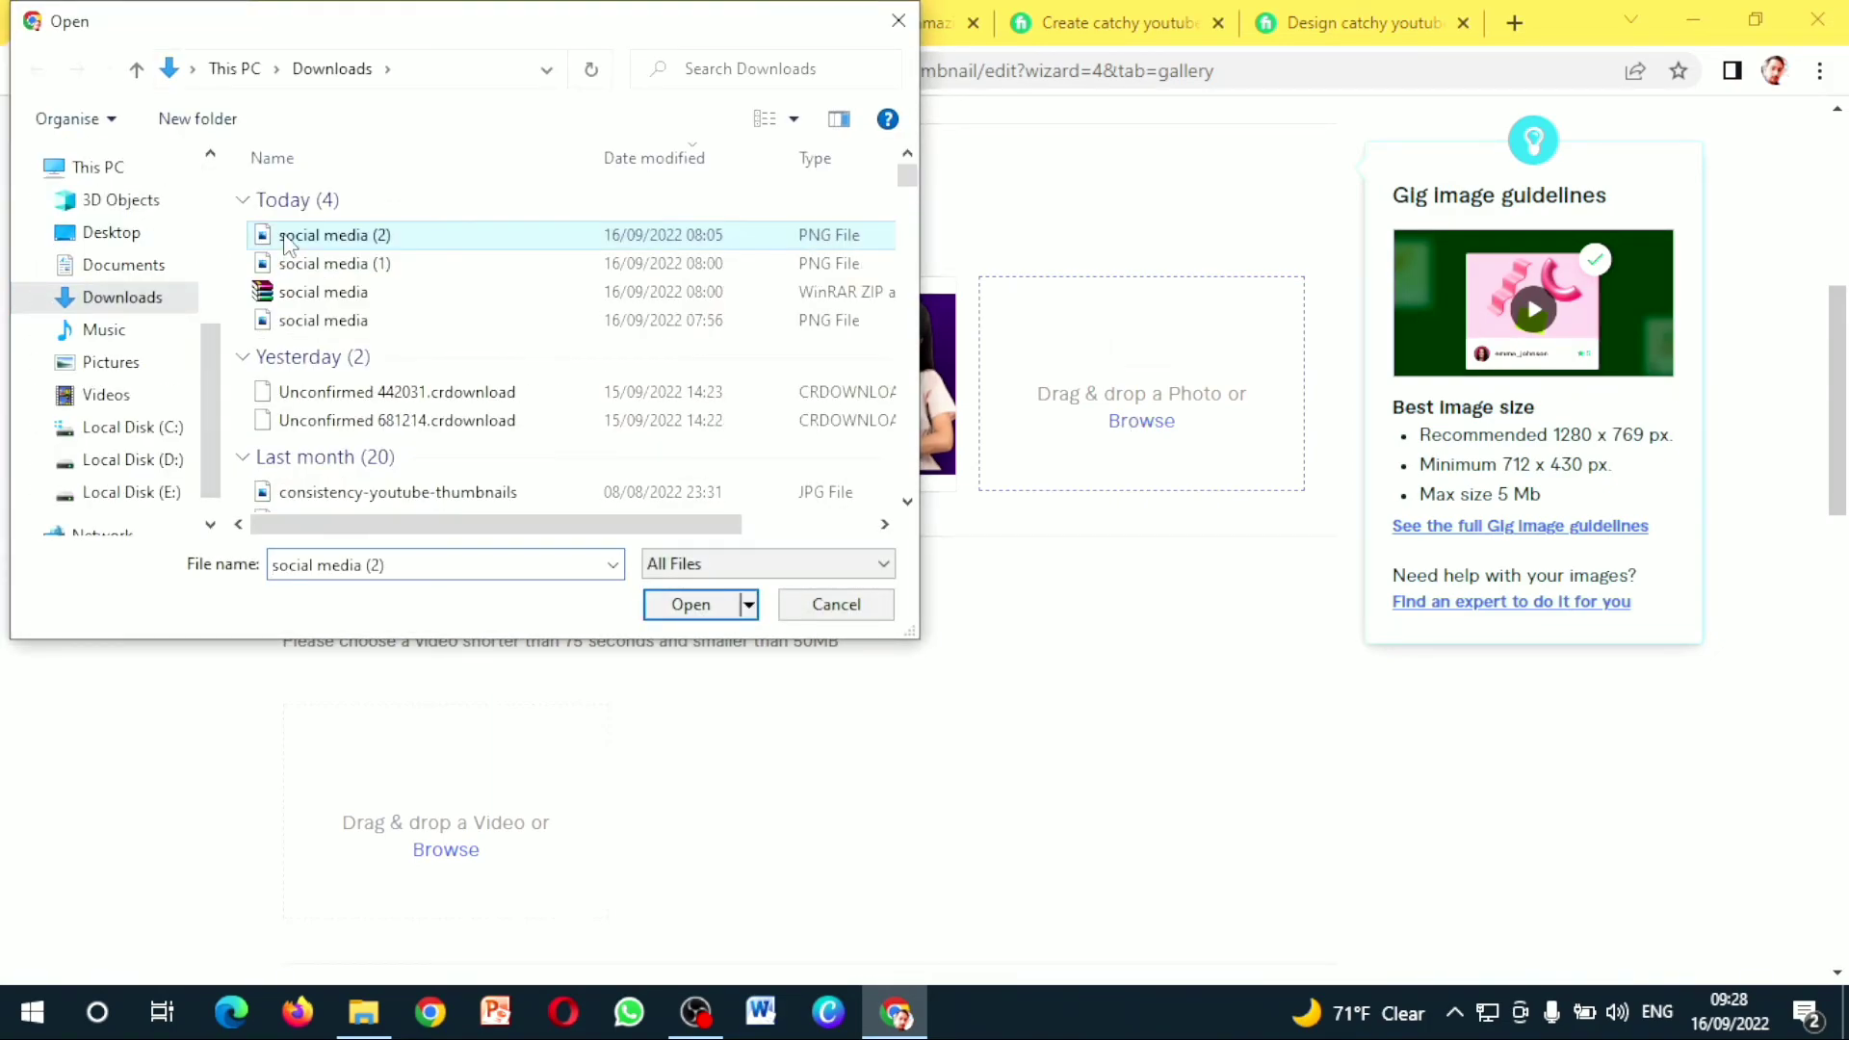
{"action": "left_click", "coordinate": [717, 606]}
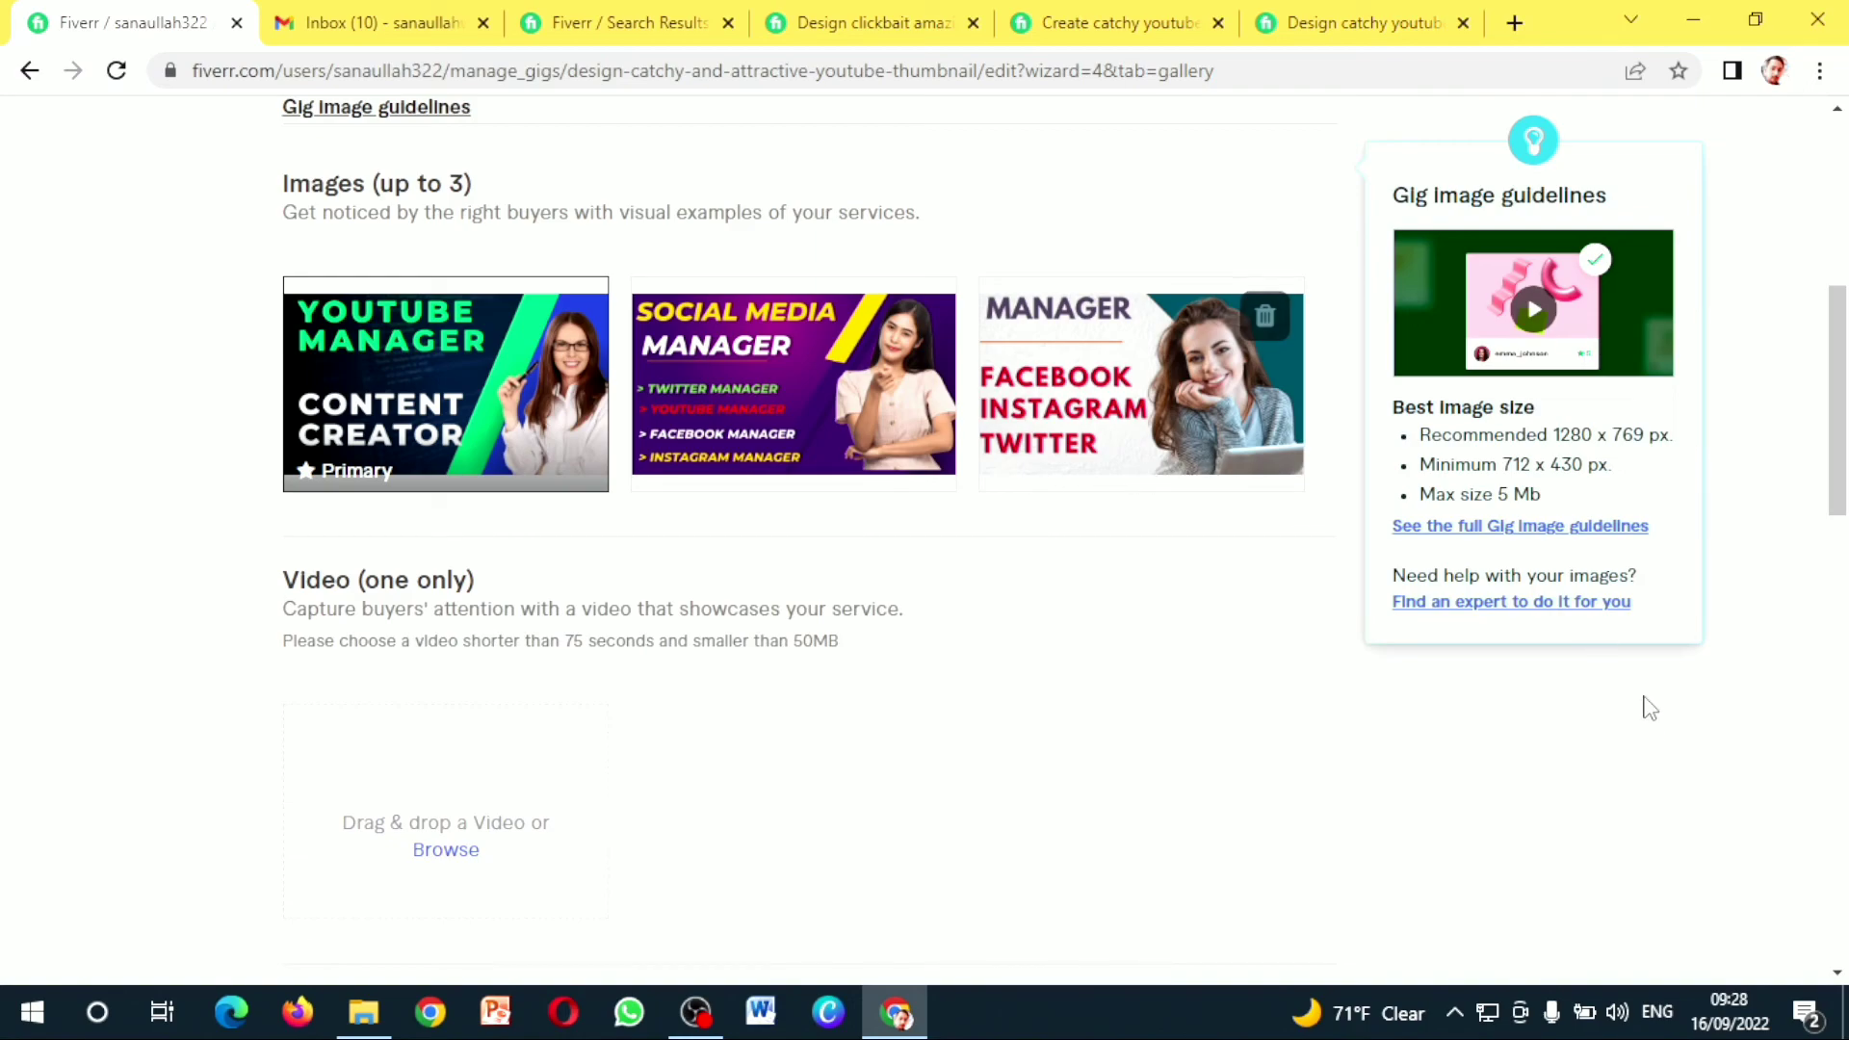
Try to save the gallery section, and accept the declaration that the materials are self-created and infringe no third-party rights
{"action": "left_click_drag", "start_coordinate": [1843, 366], "coordinate": [1844, 587]}
{"action": "left_click", "coordinate": [1280, 733]}
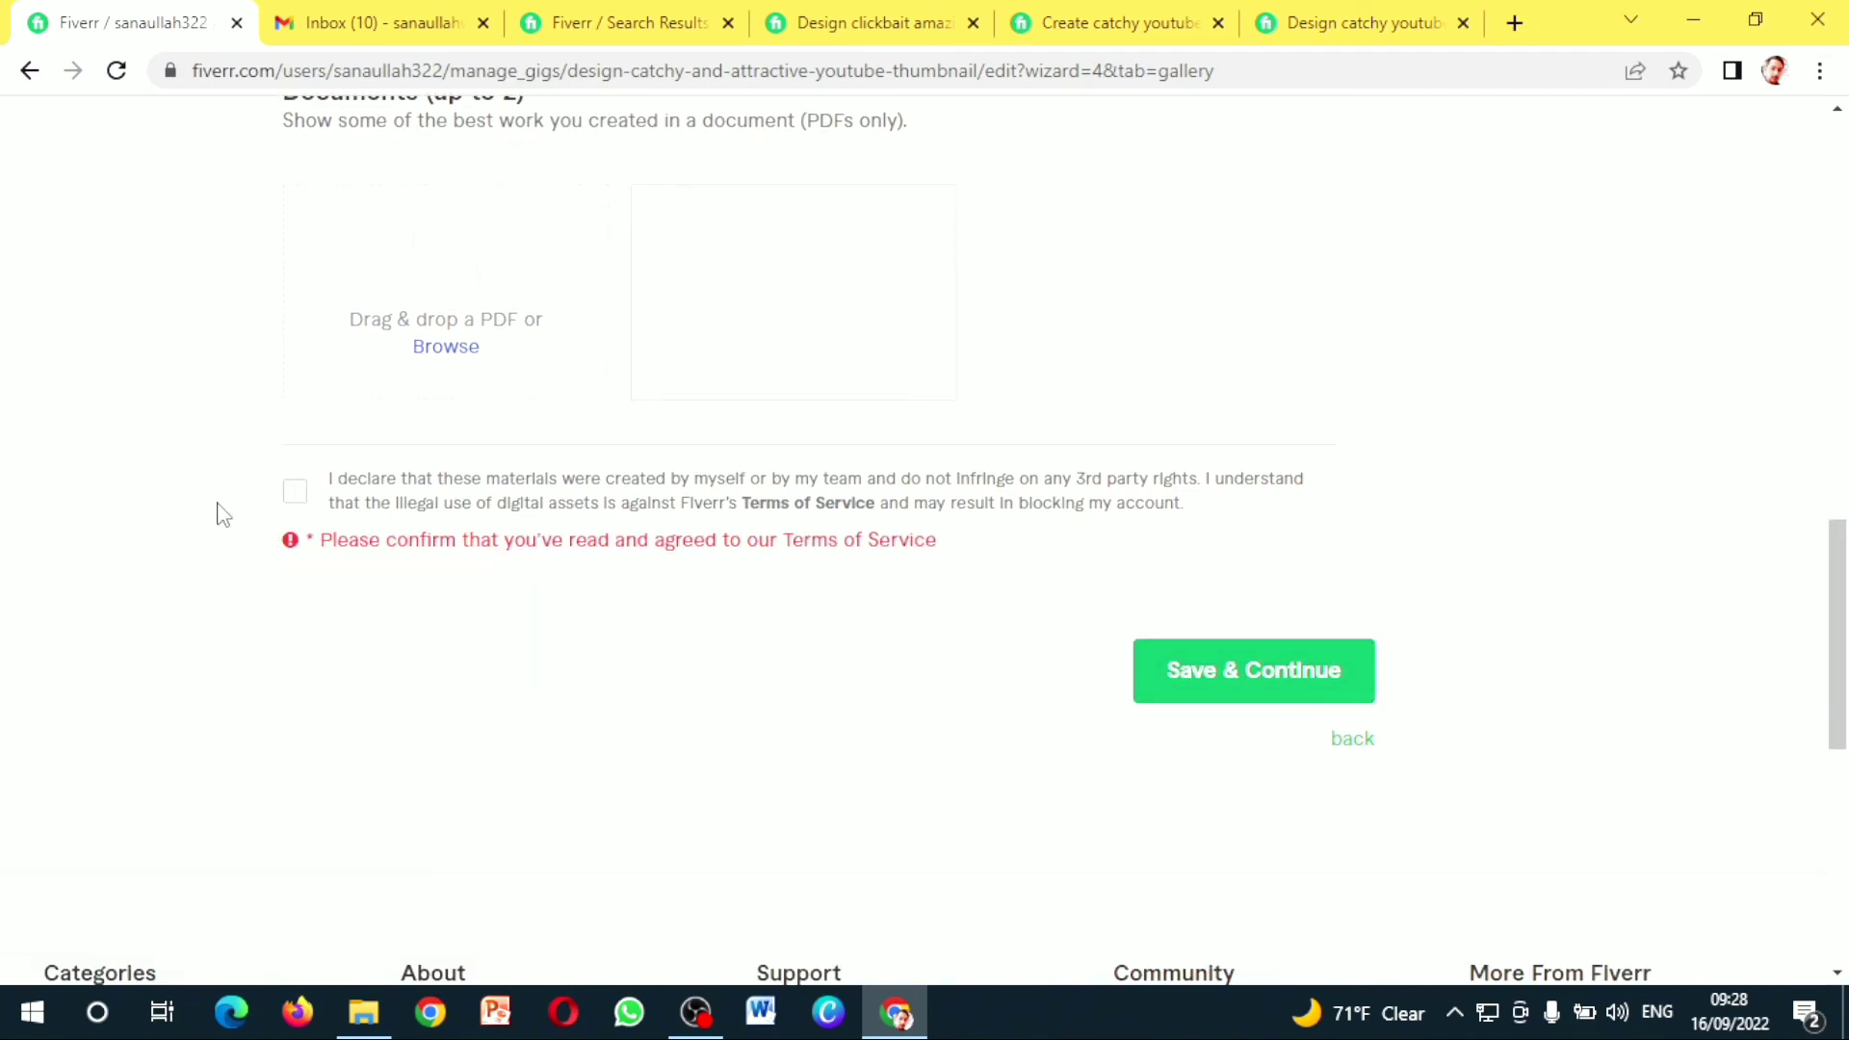
{"action": "left_click", "coordinate": [302, 497]}
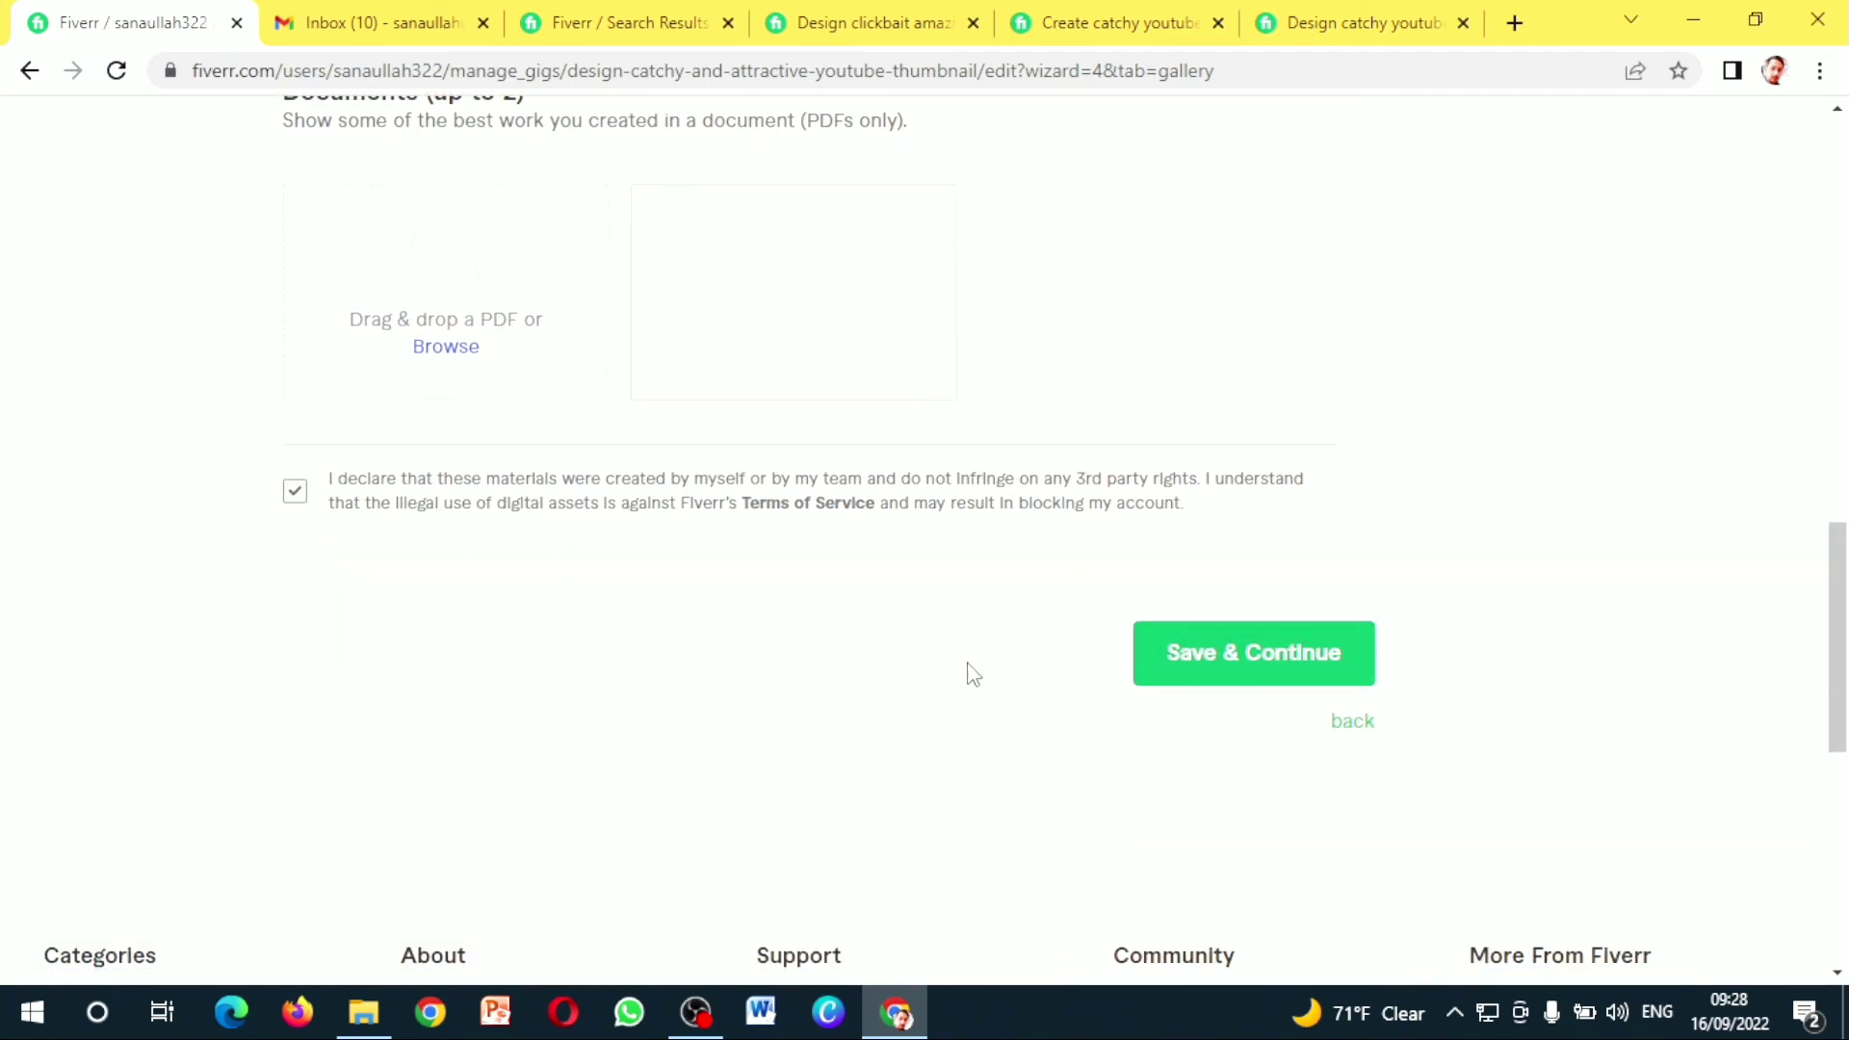
Save the gallery section, and complete the Form W-9 check by answering No to being a U.S. person
{"action": "left_click", "coordinate": [1235, 664]}
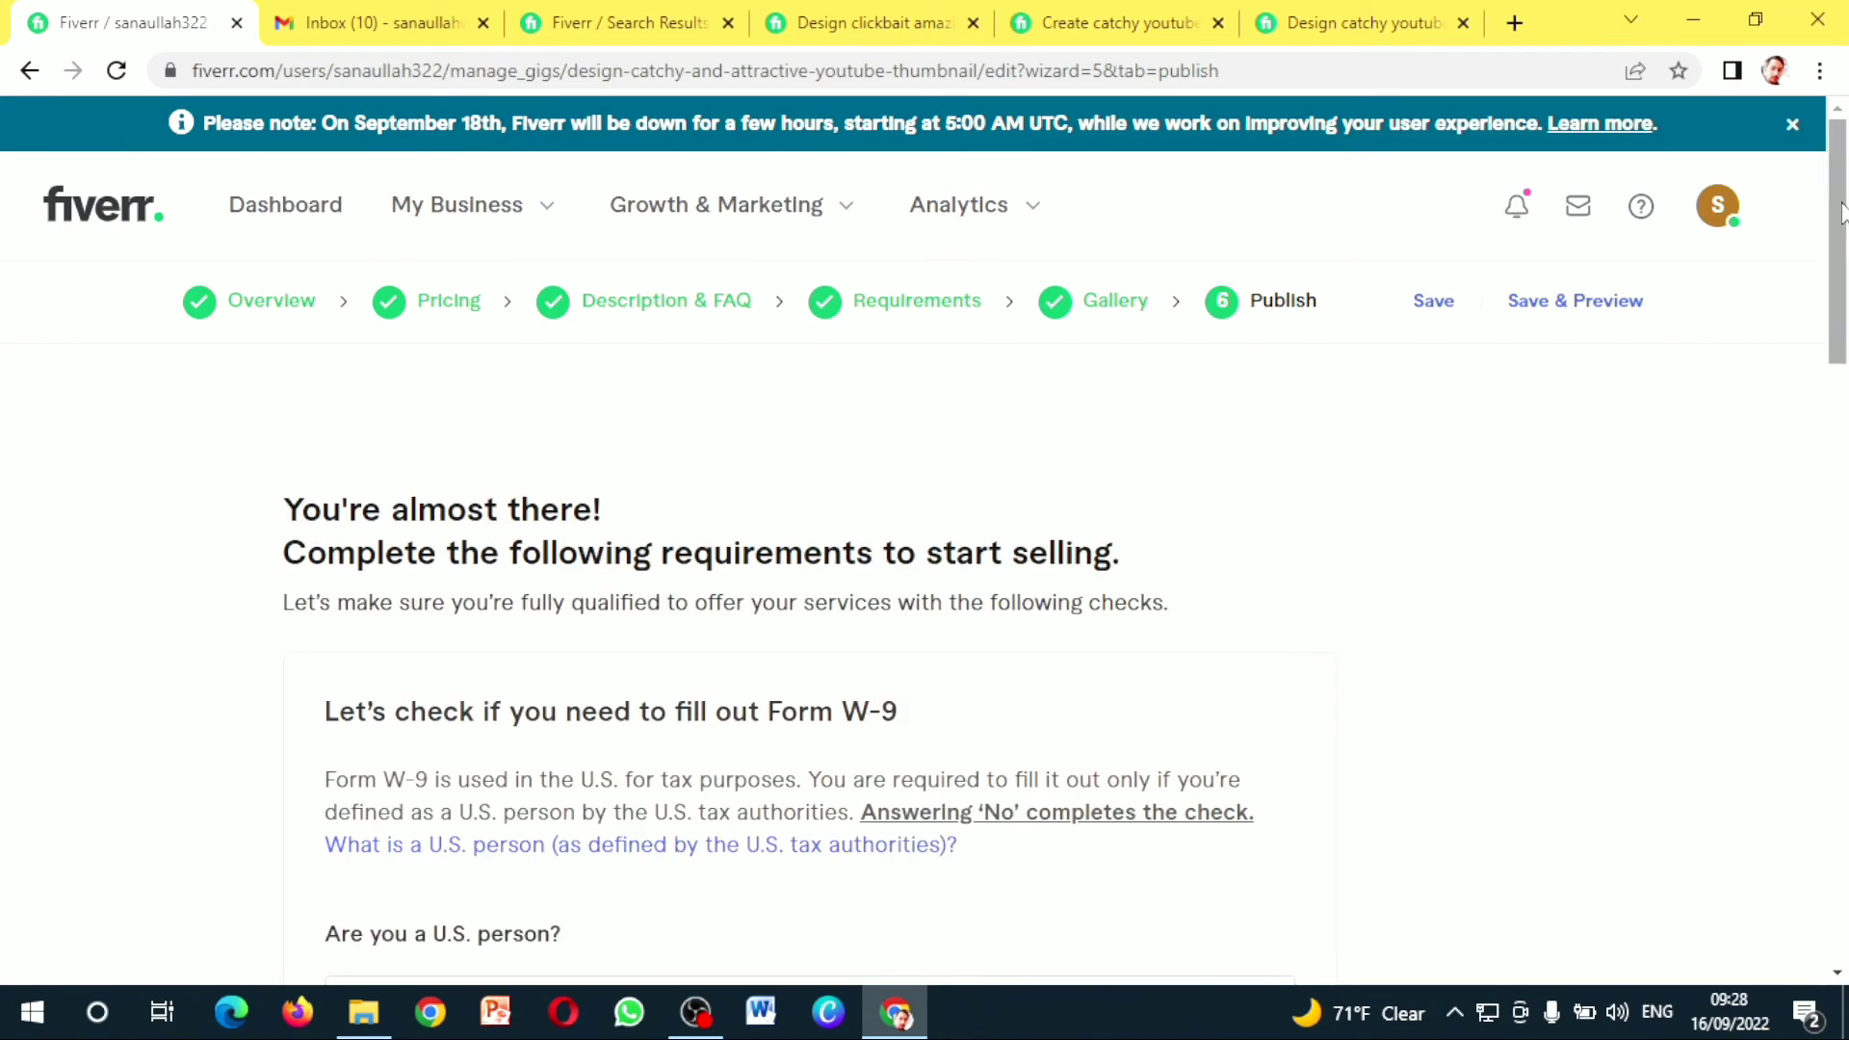
{"action": "left_click_drag", "start_coordinate": [1839, 231], "coordinate": [1839, 395]}
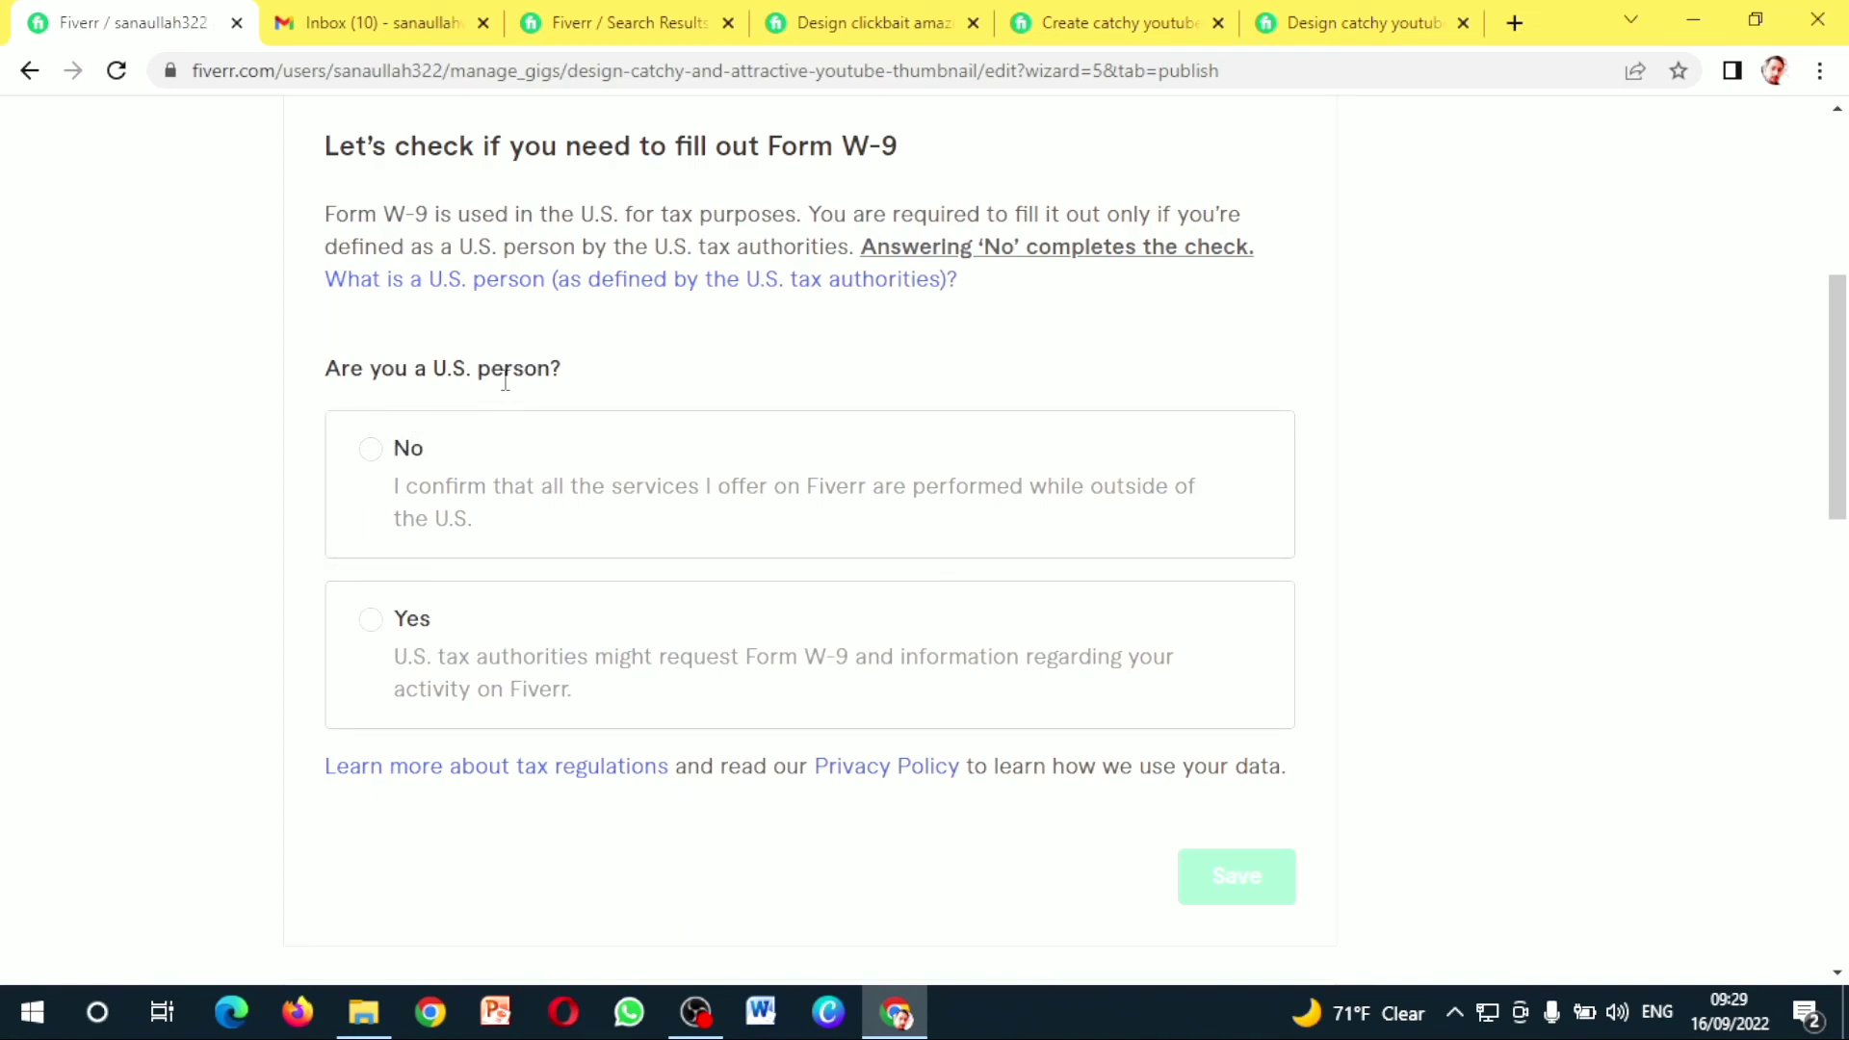
{"action": "left_click", "coordinate": [378, 464]}
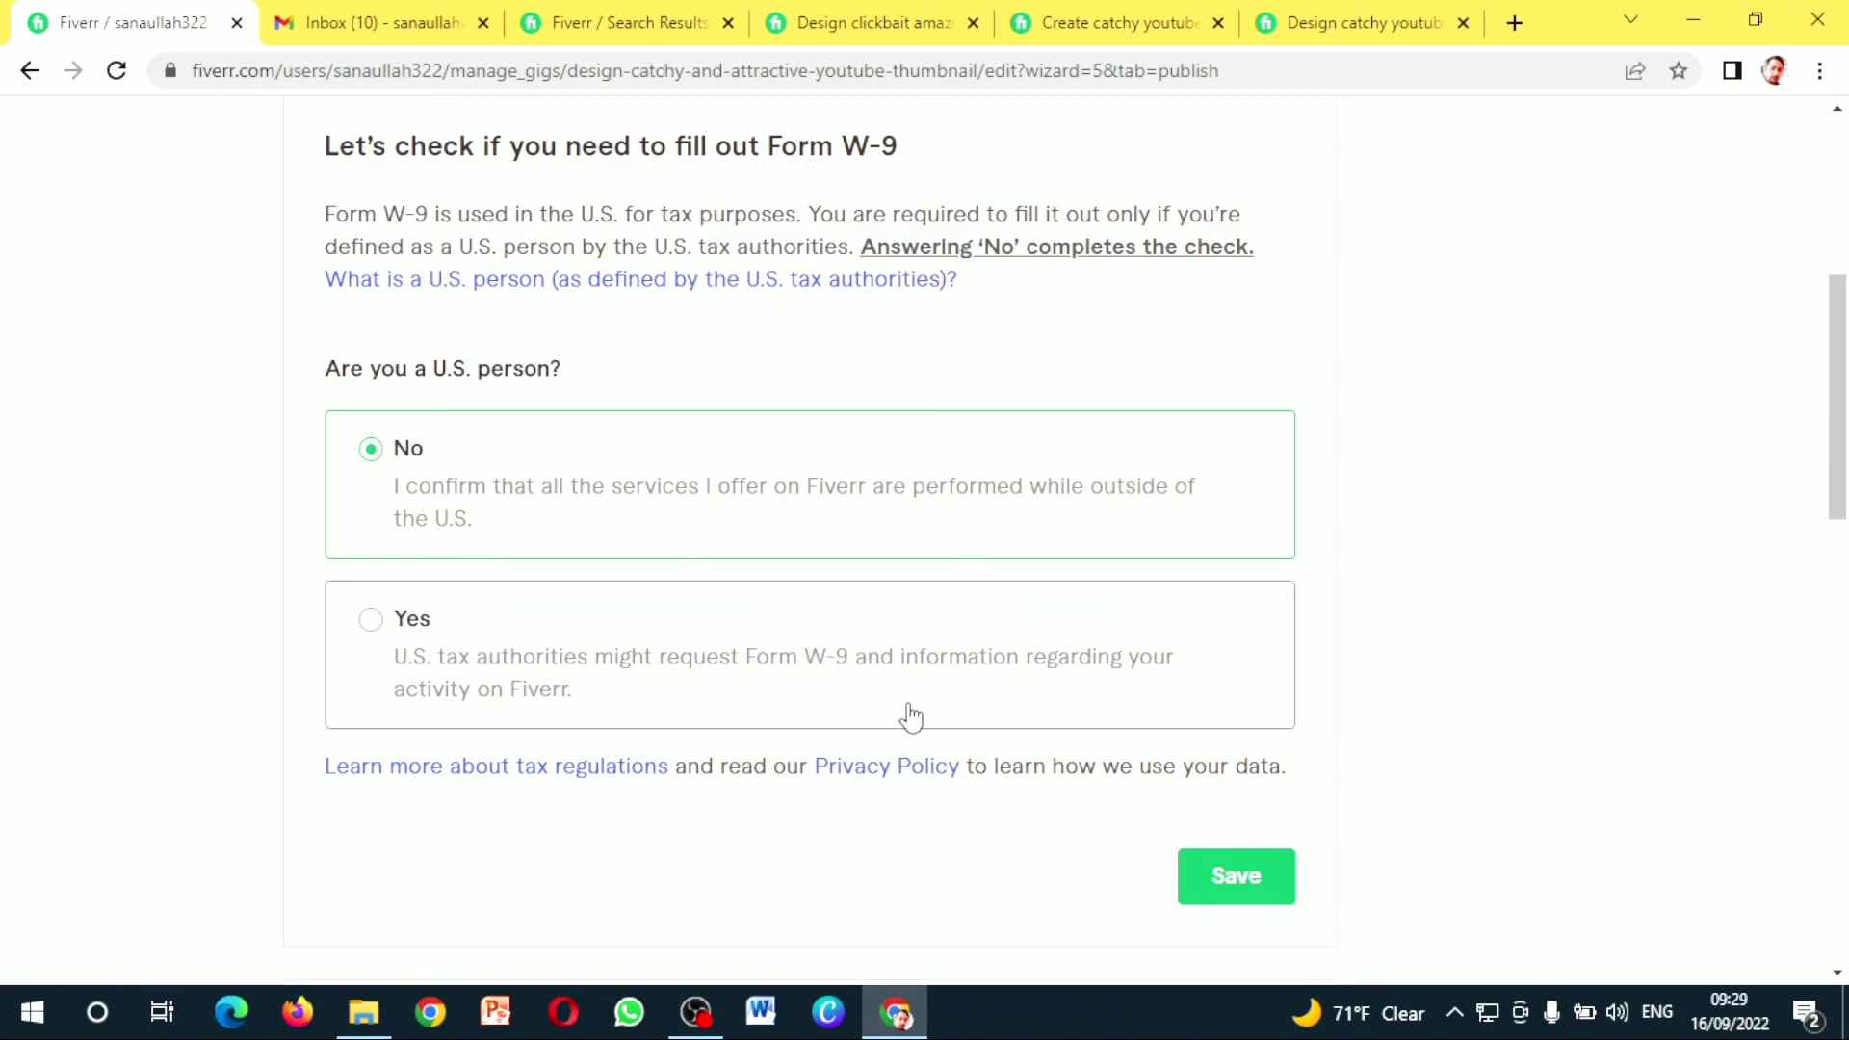
{"action": "left_click", "coordinate": [1212, 878]}
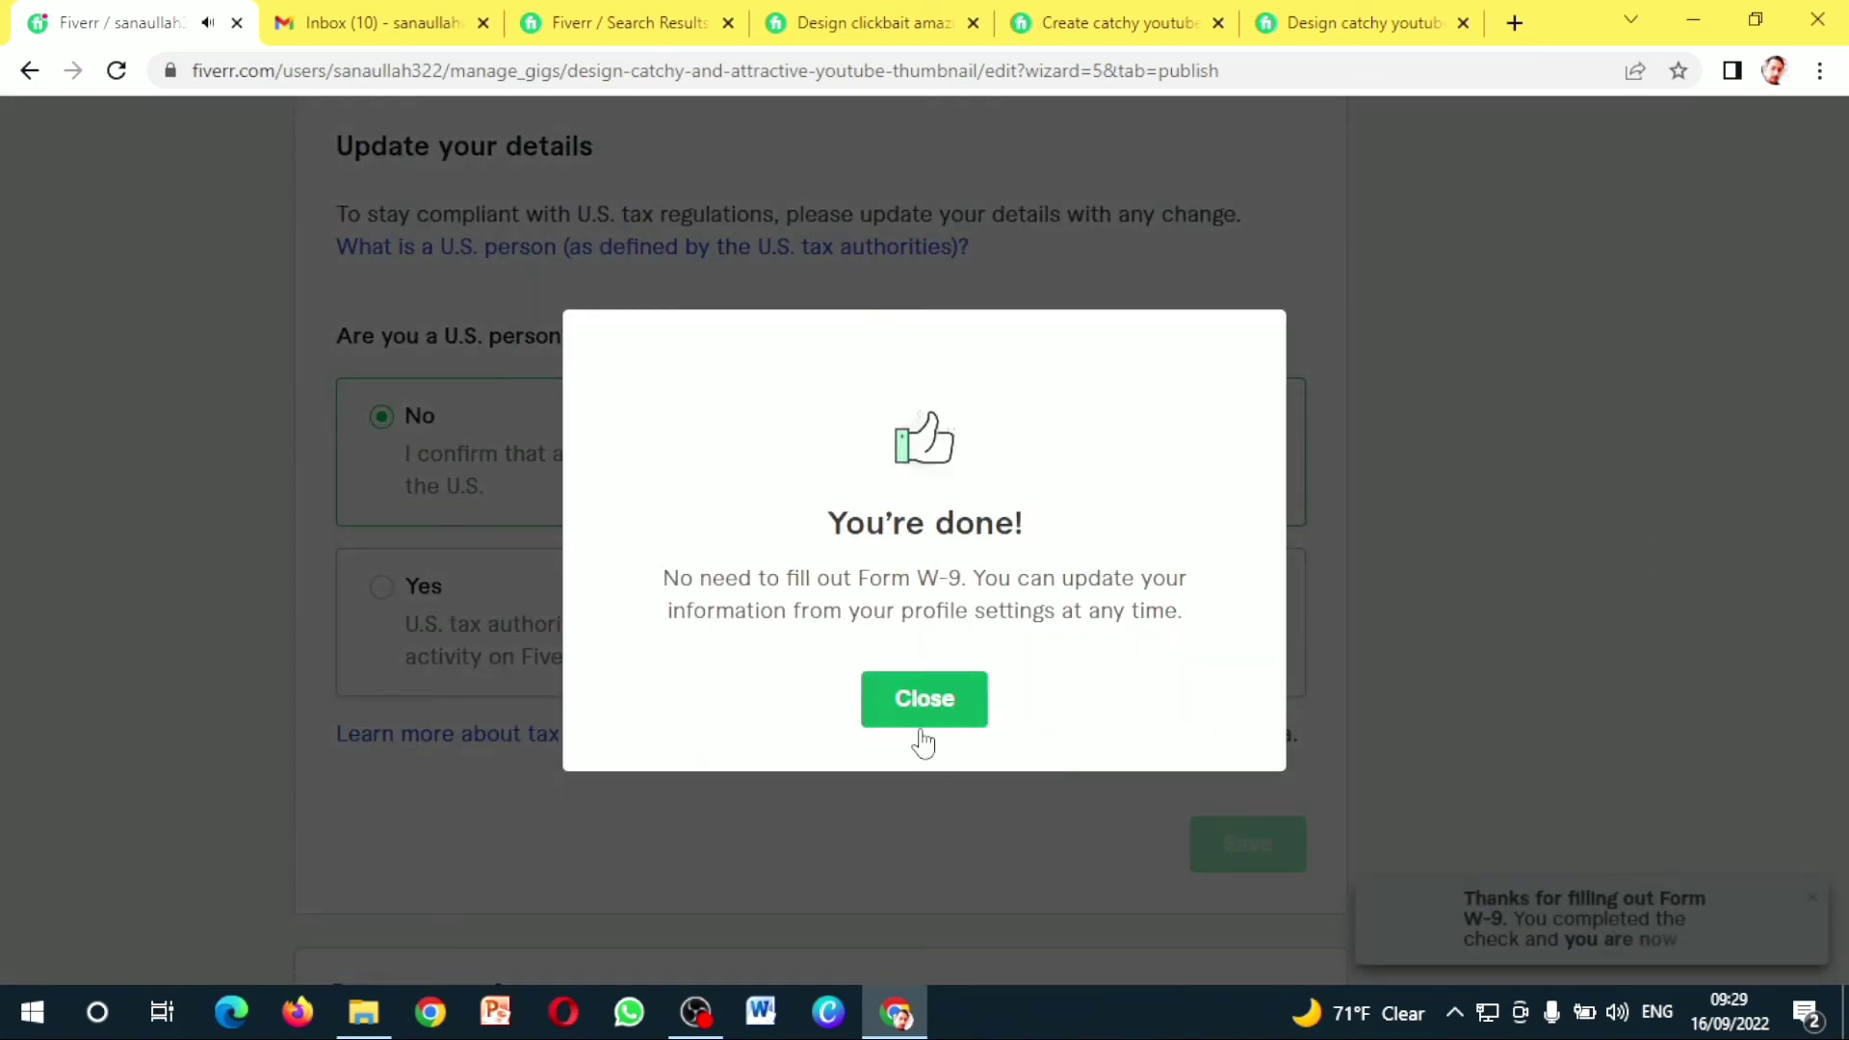
{"action": "left_click", "coordinate": [922, 713]}
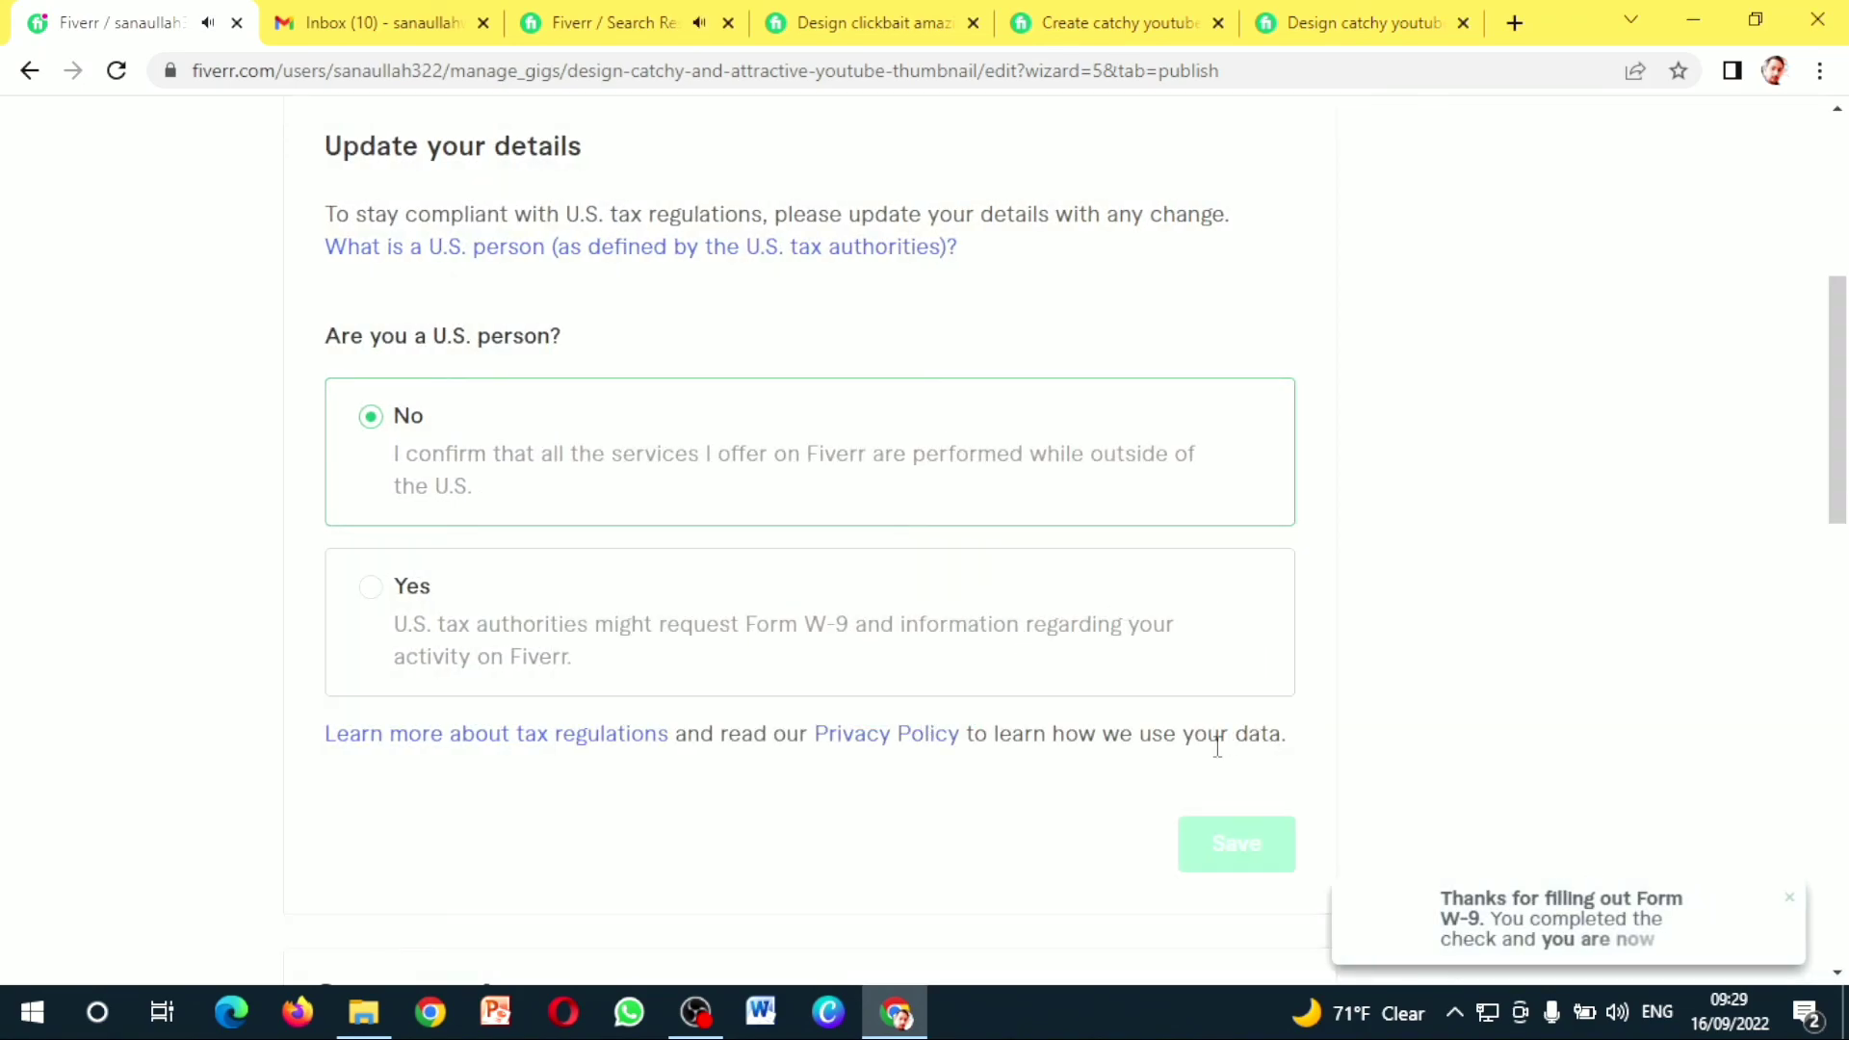
Open the phone number verification form for the gig, review its country and number fields, and close it
{"action": "left_click_drag", "start_coordinate": [1834, 400], "coordinate": [1842, 648]}
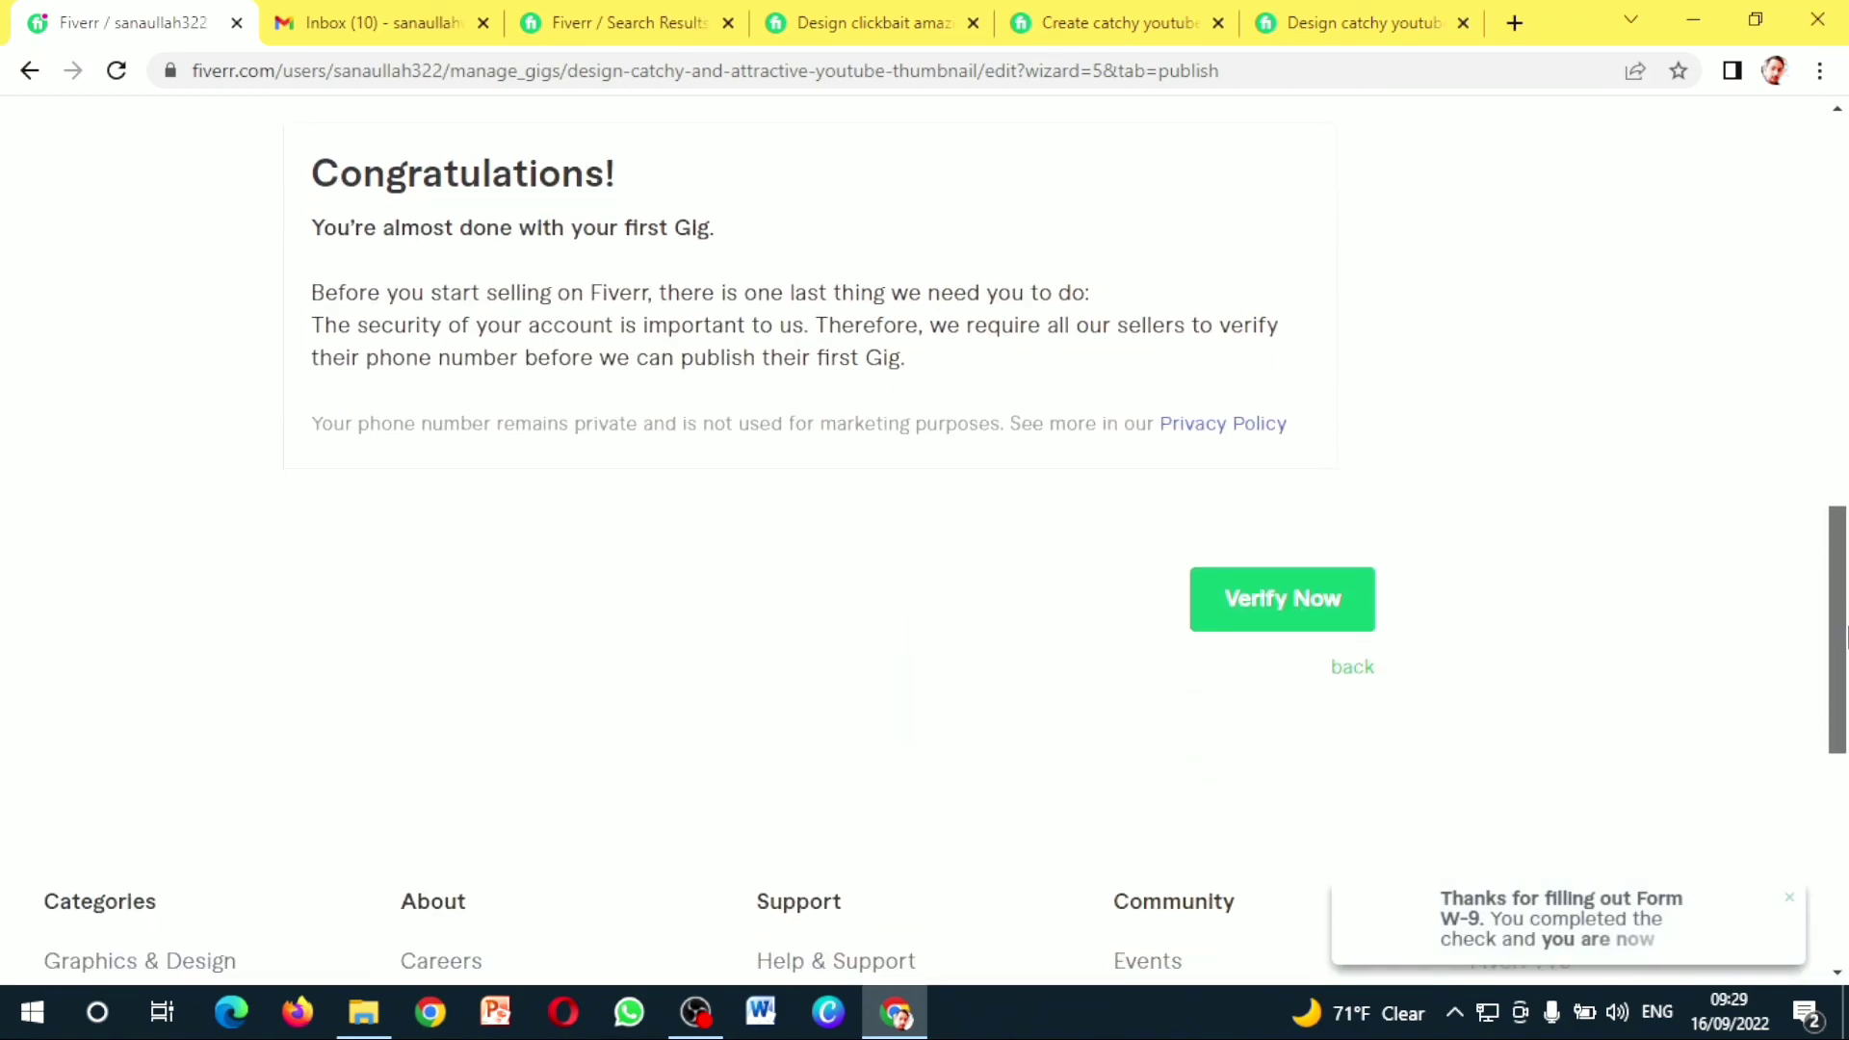
{"action": "left_click", "coordinate": [1280, 616]}
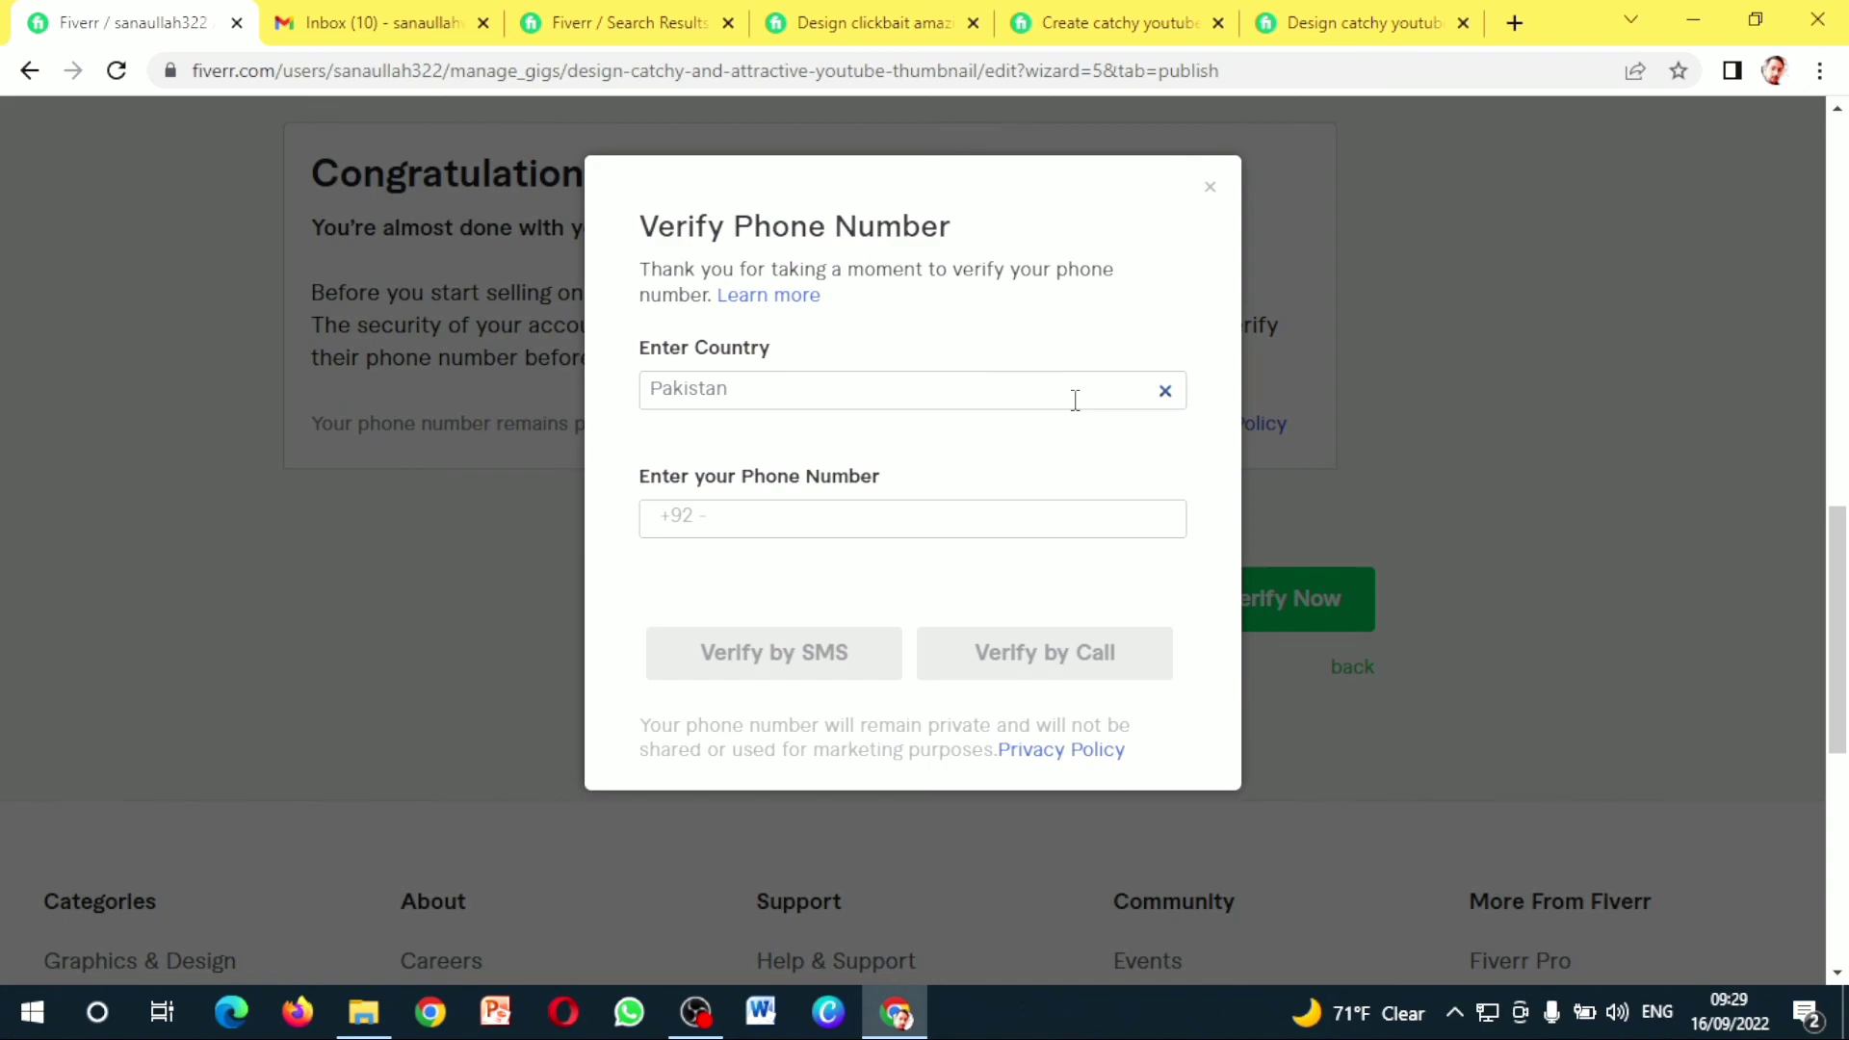
{"action": "left_click", "coordinate": [1209, 187]}
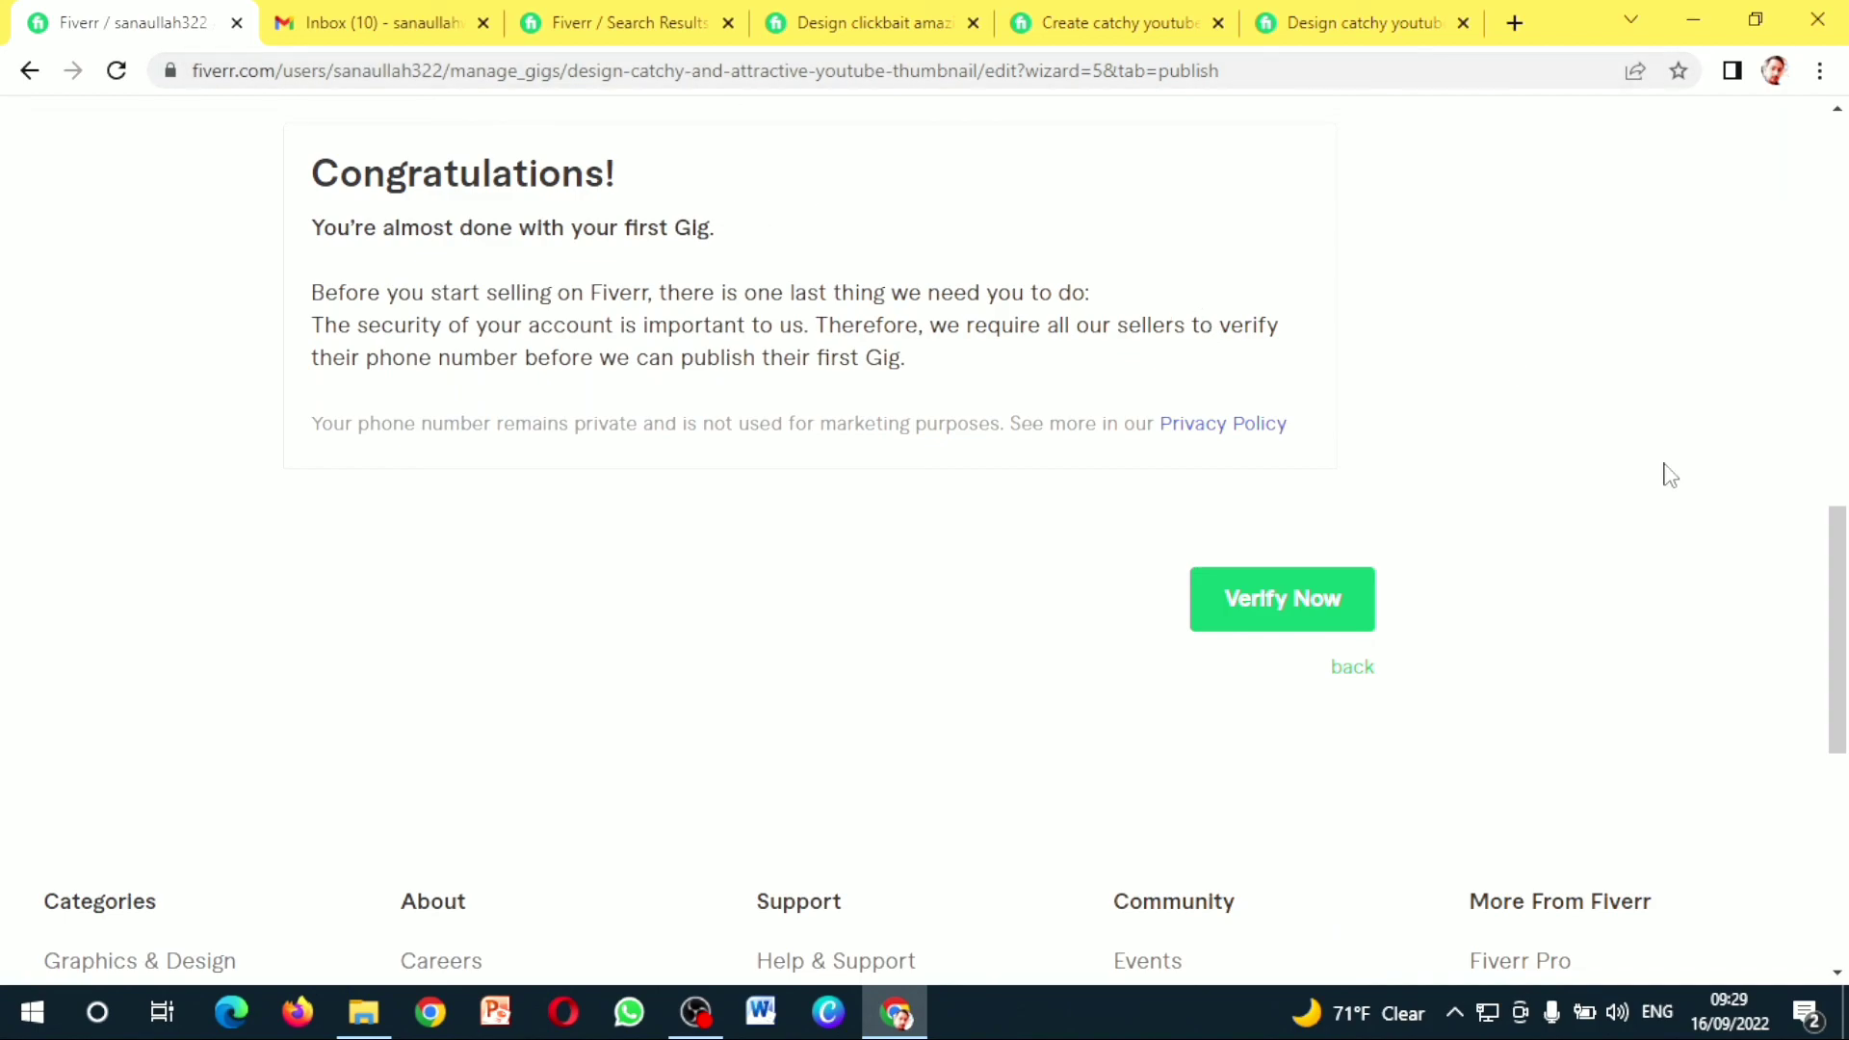
Open the account options for the seller profile
{"action": "scroll", "coordinate": [1844, 560], "scroll_direction": "up", "scroll_amount": 1}
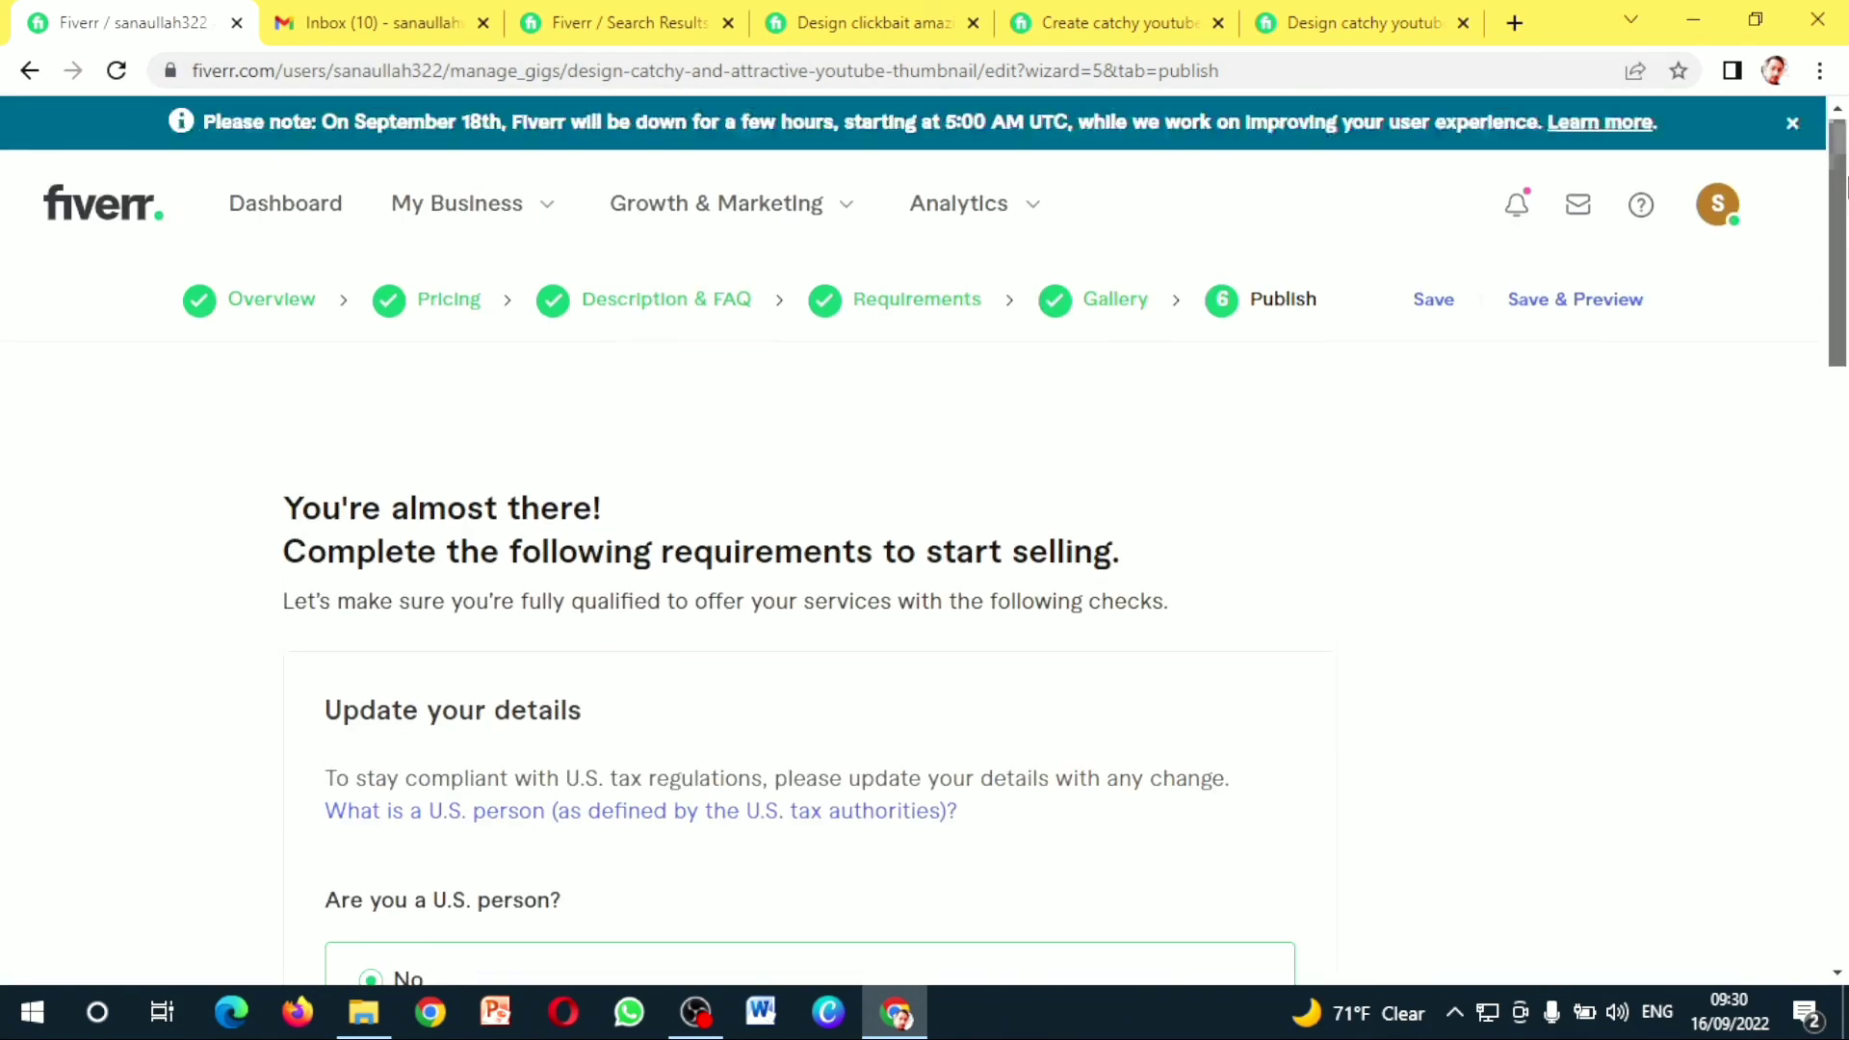
{"action": "left_click", "coordinate": [1719, 204]}
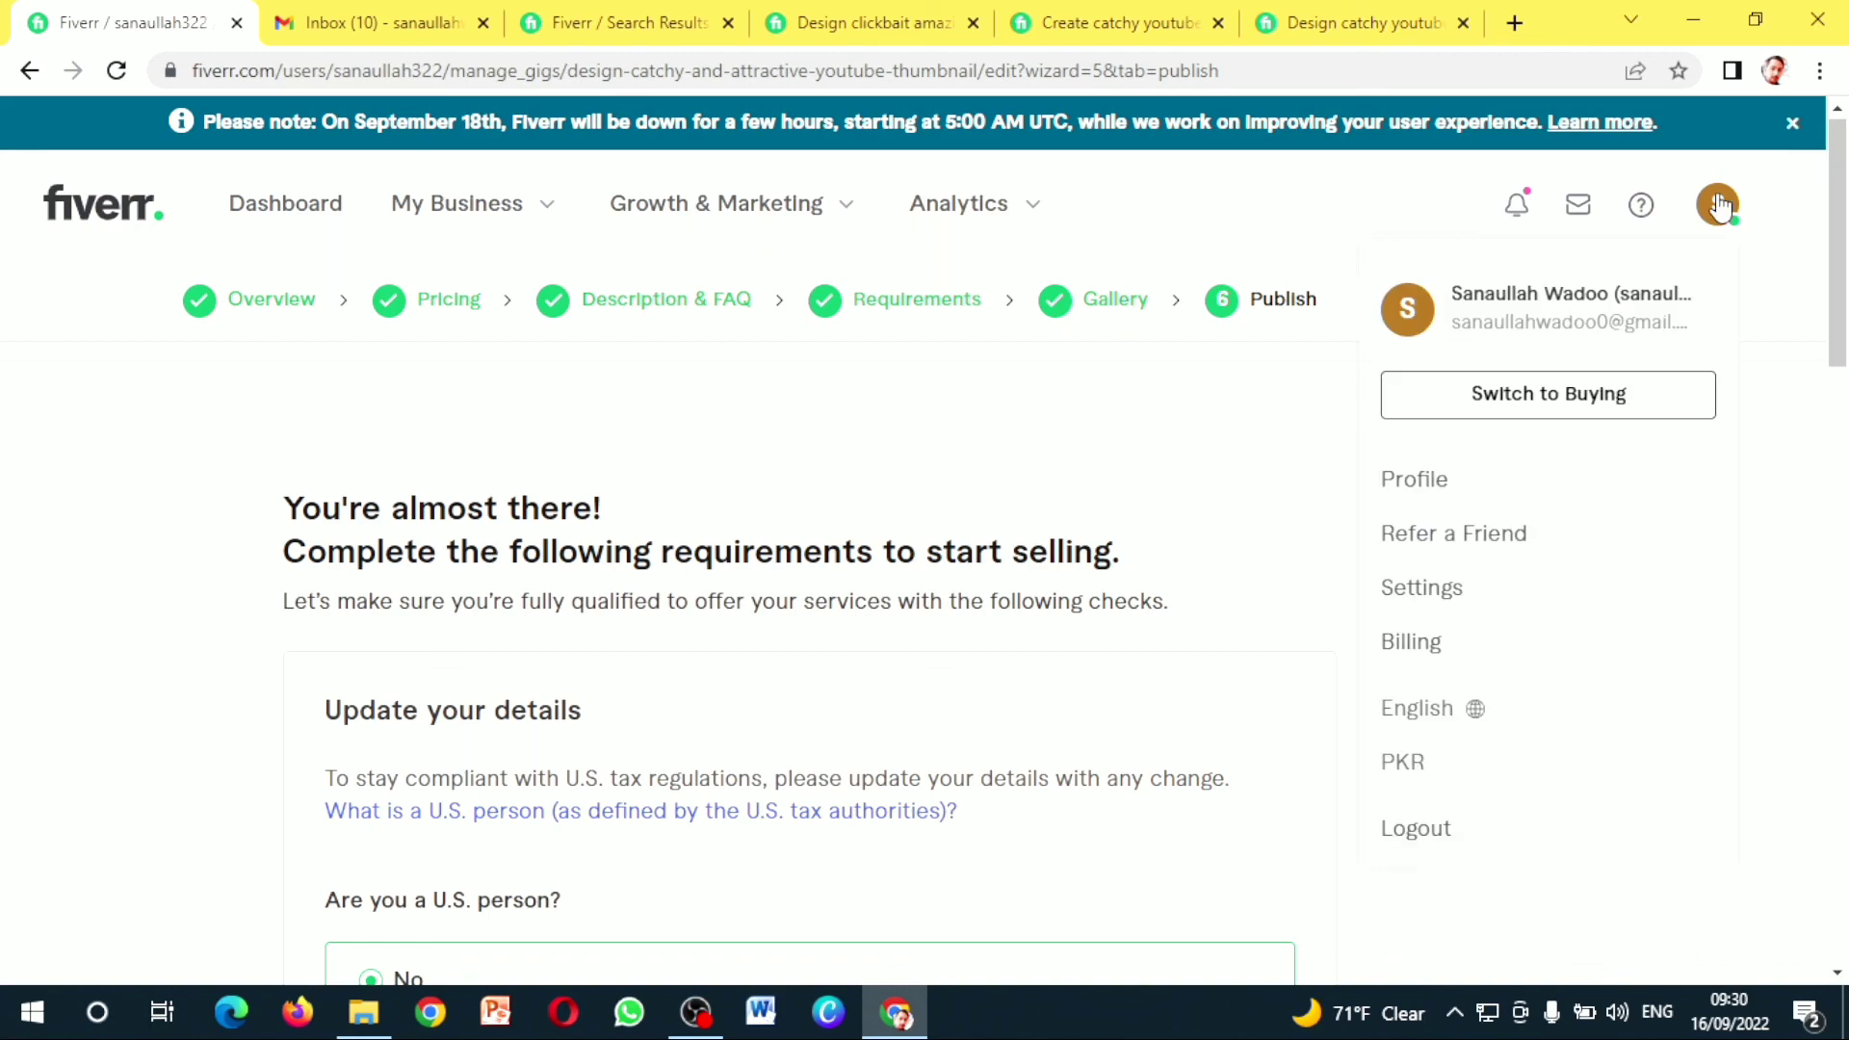